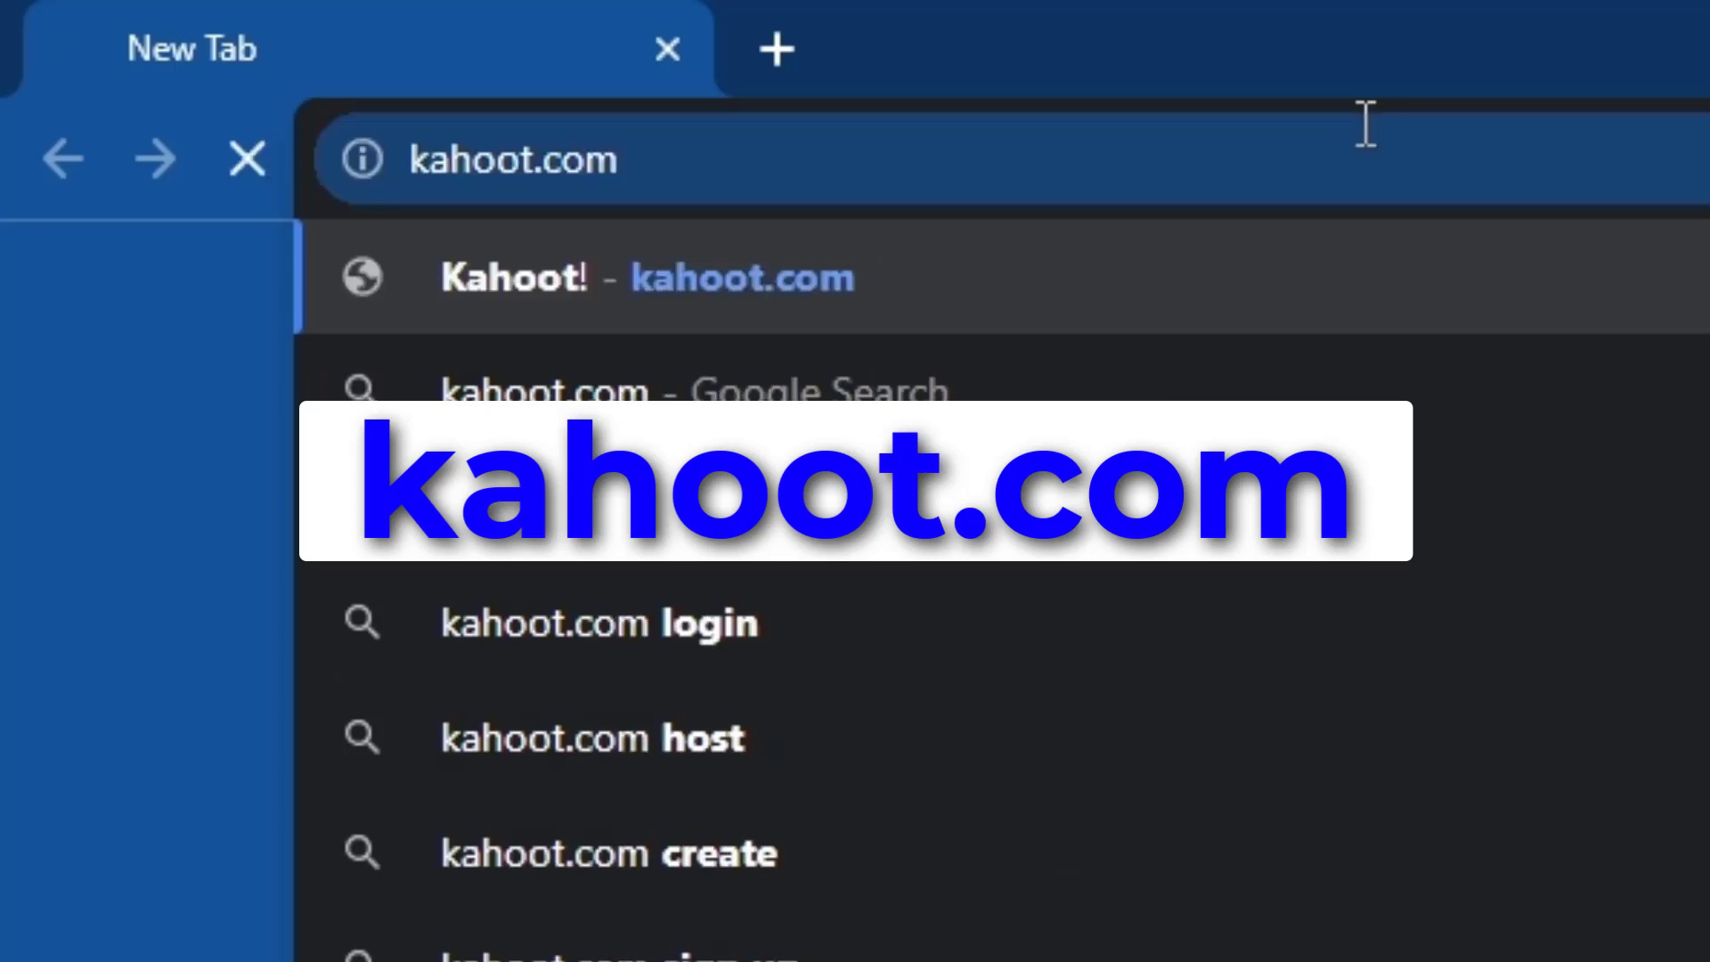
- Open kahoot.com and accept all of the site's cookies
key(Return)
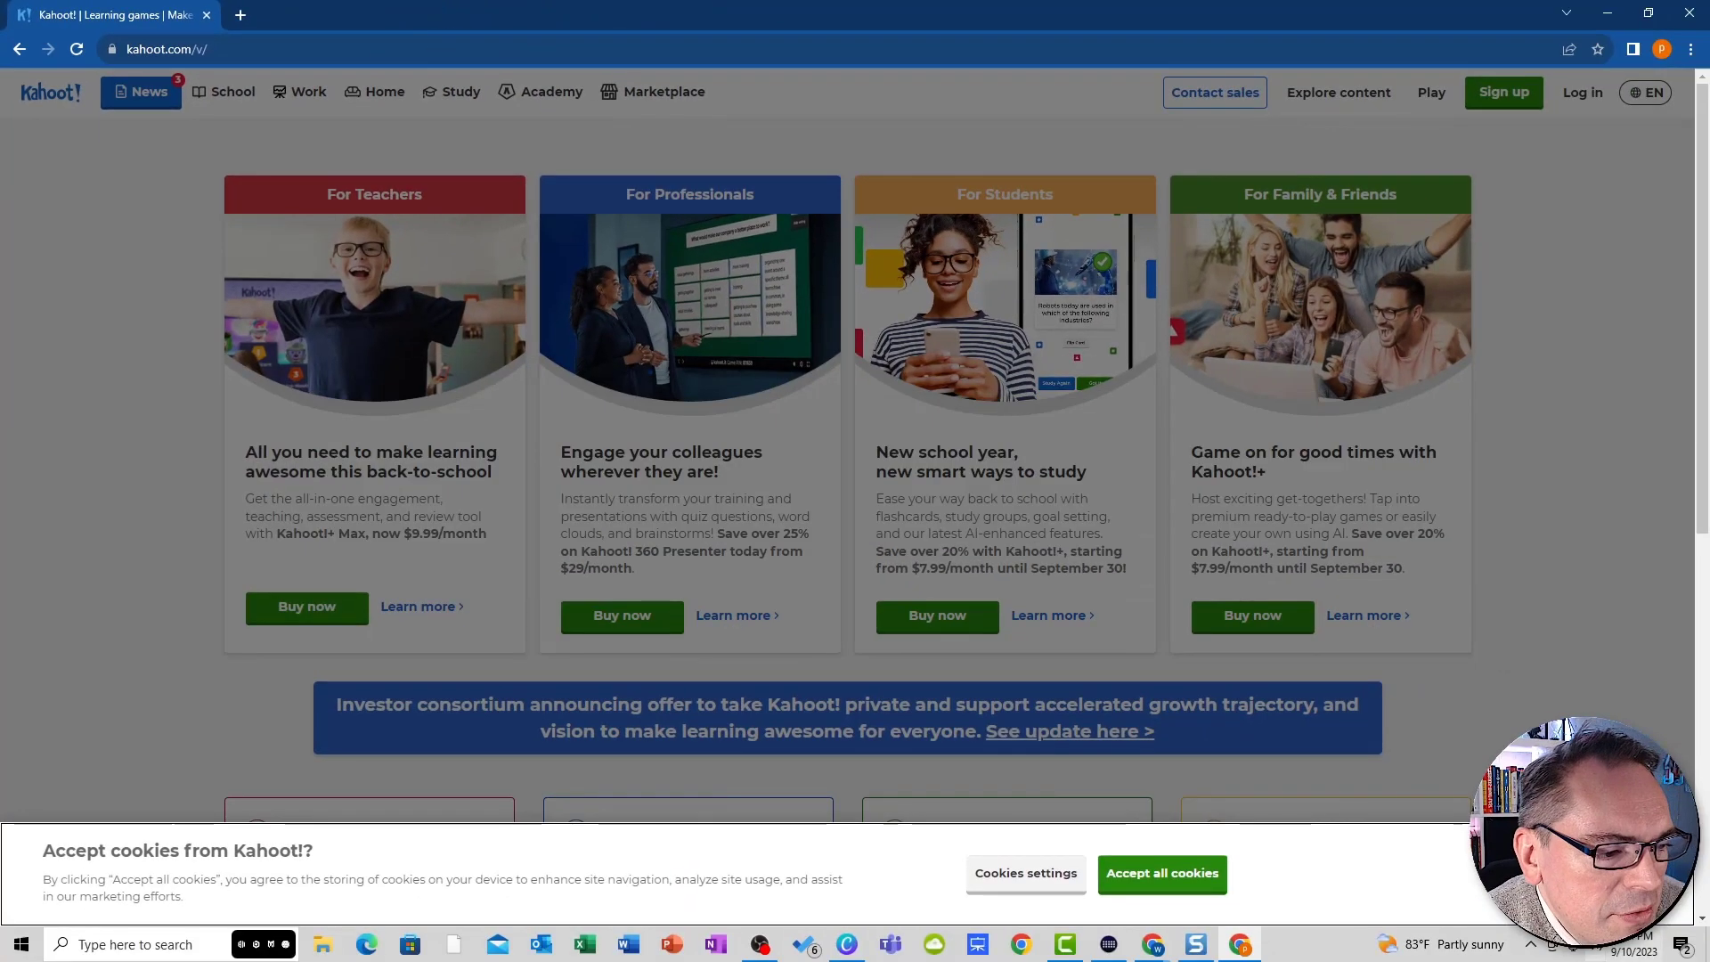
click(1161, 874)
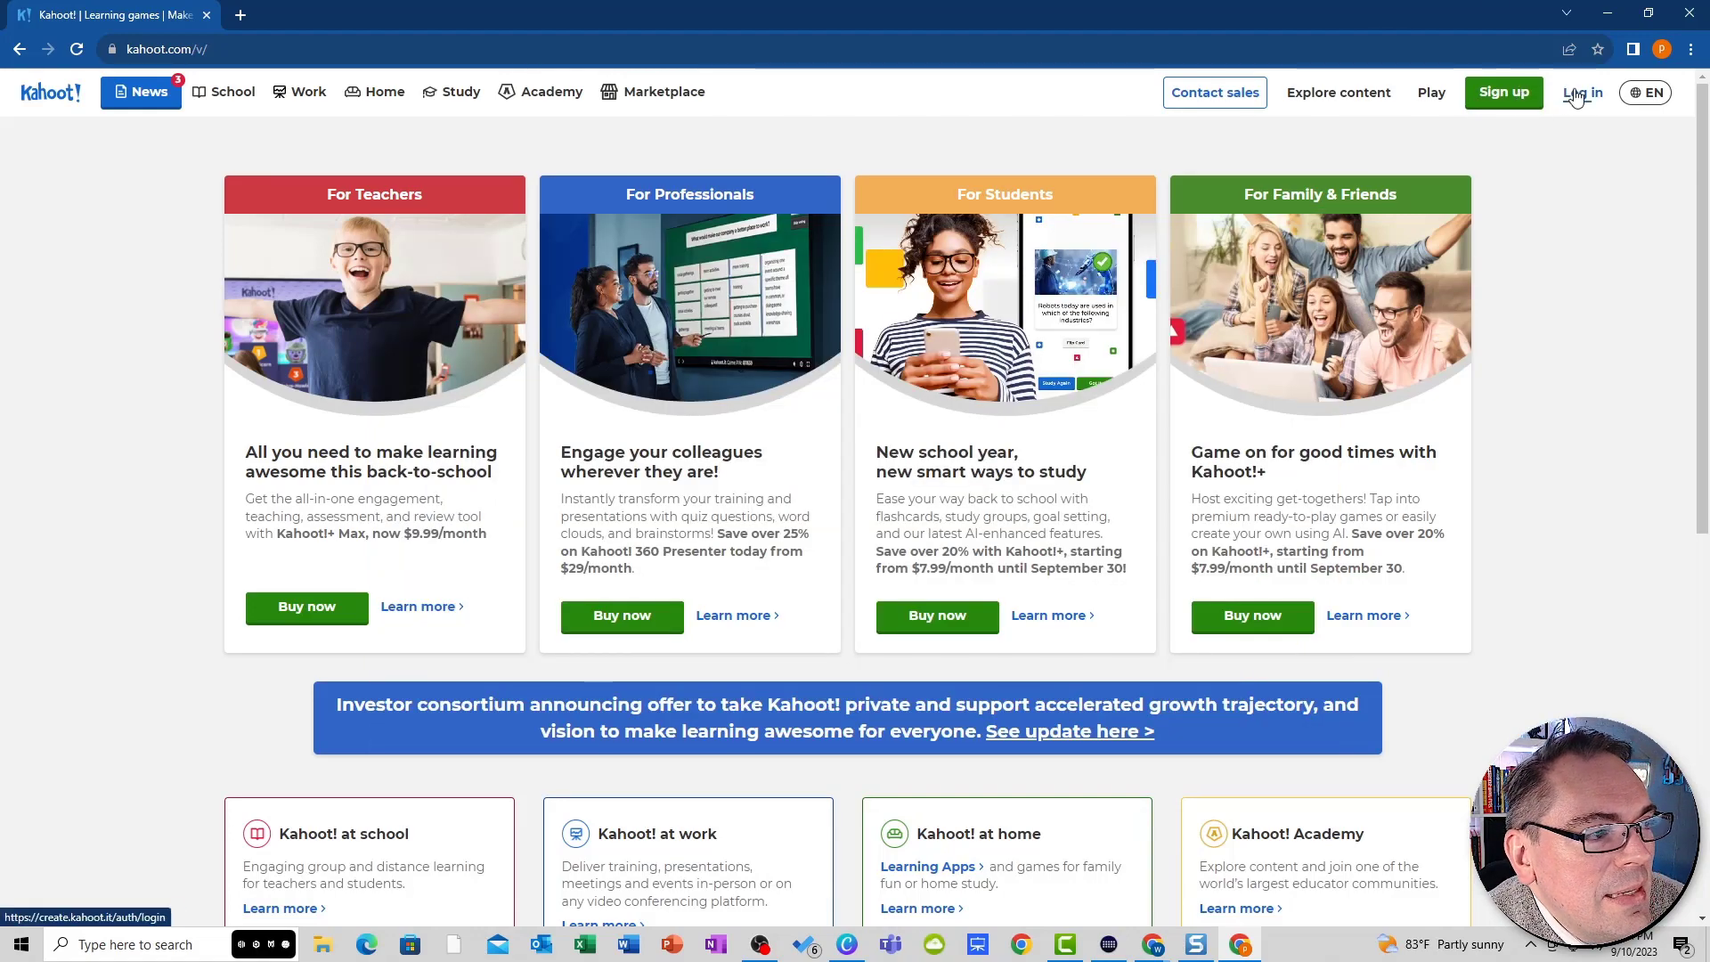
- Start signing up for a Teacher account and choose School as the workplace
click(1505, 96)
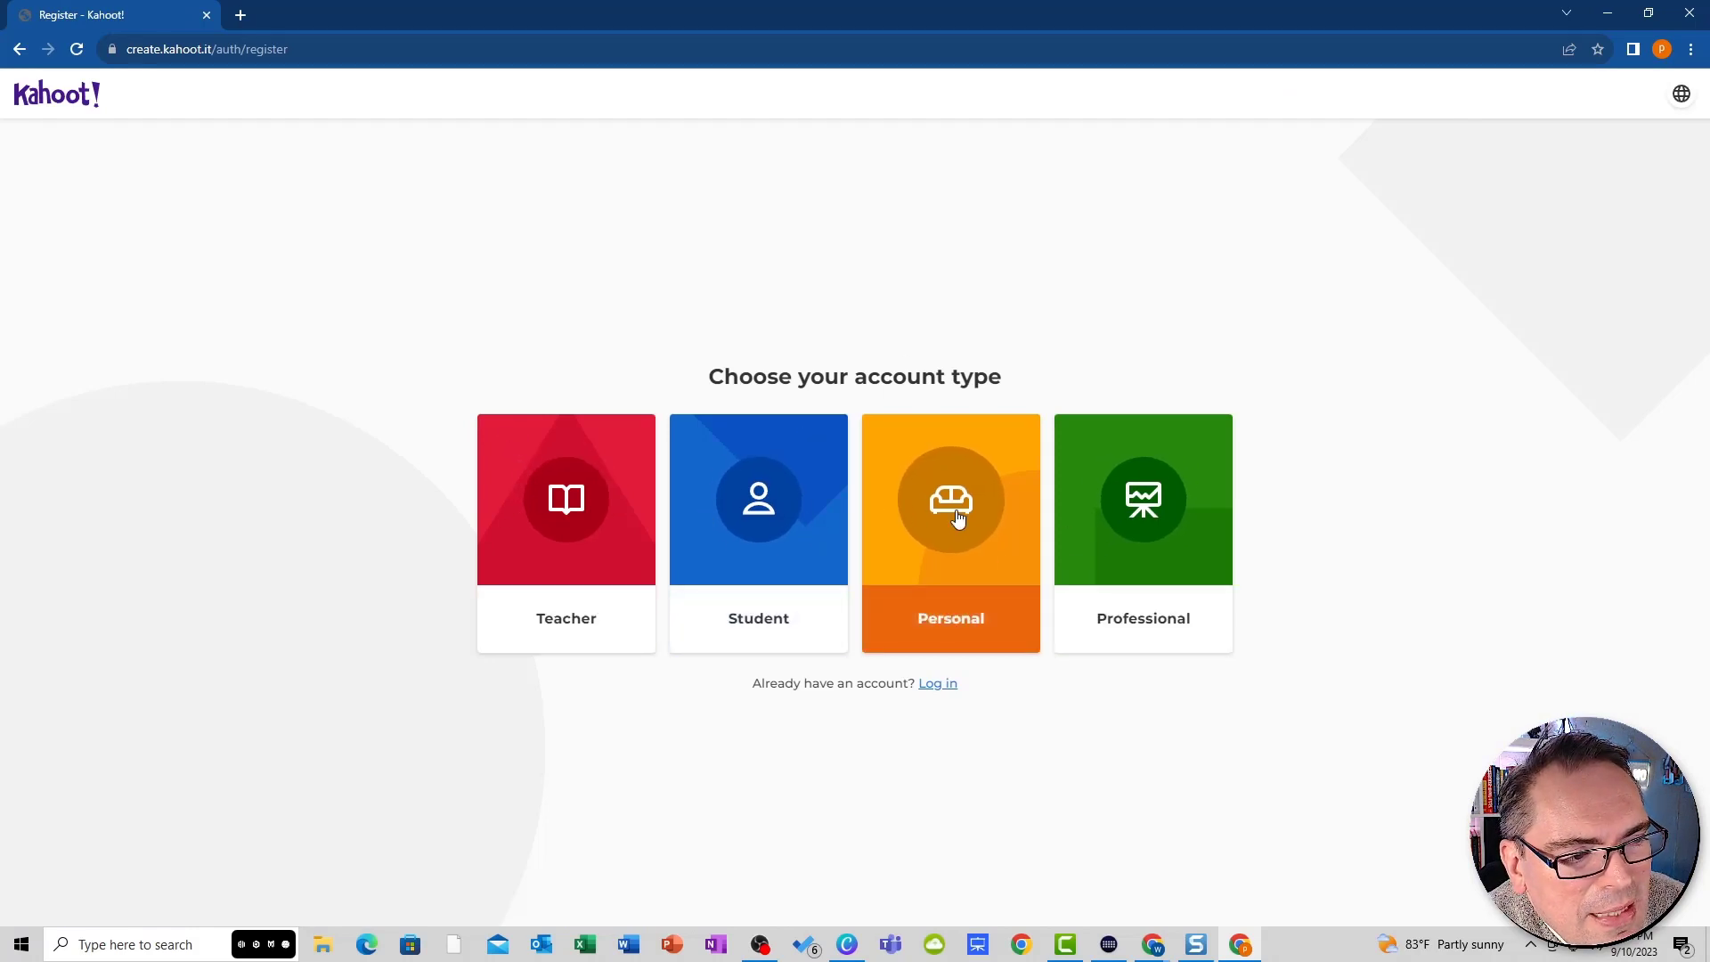
click(579, 534)
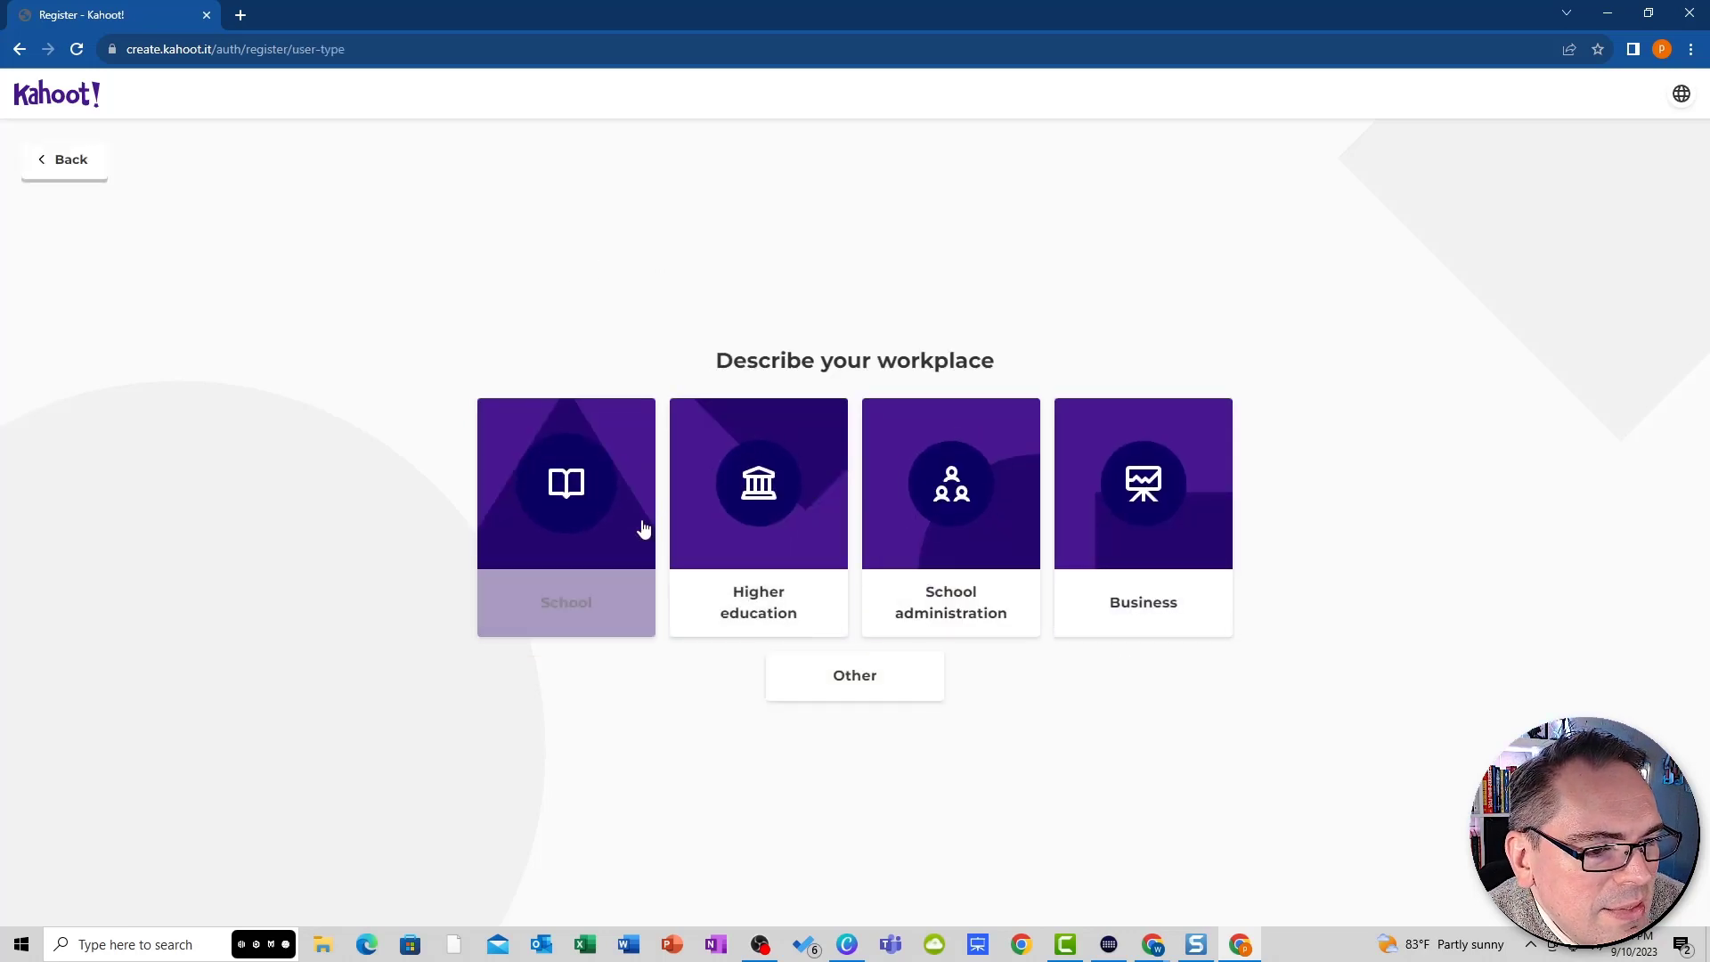
click(573, 489)
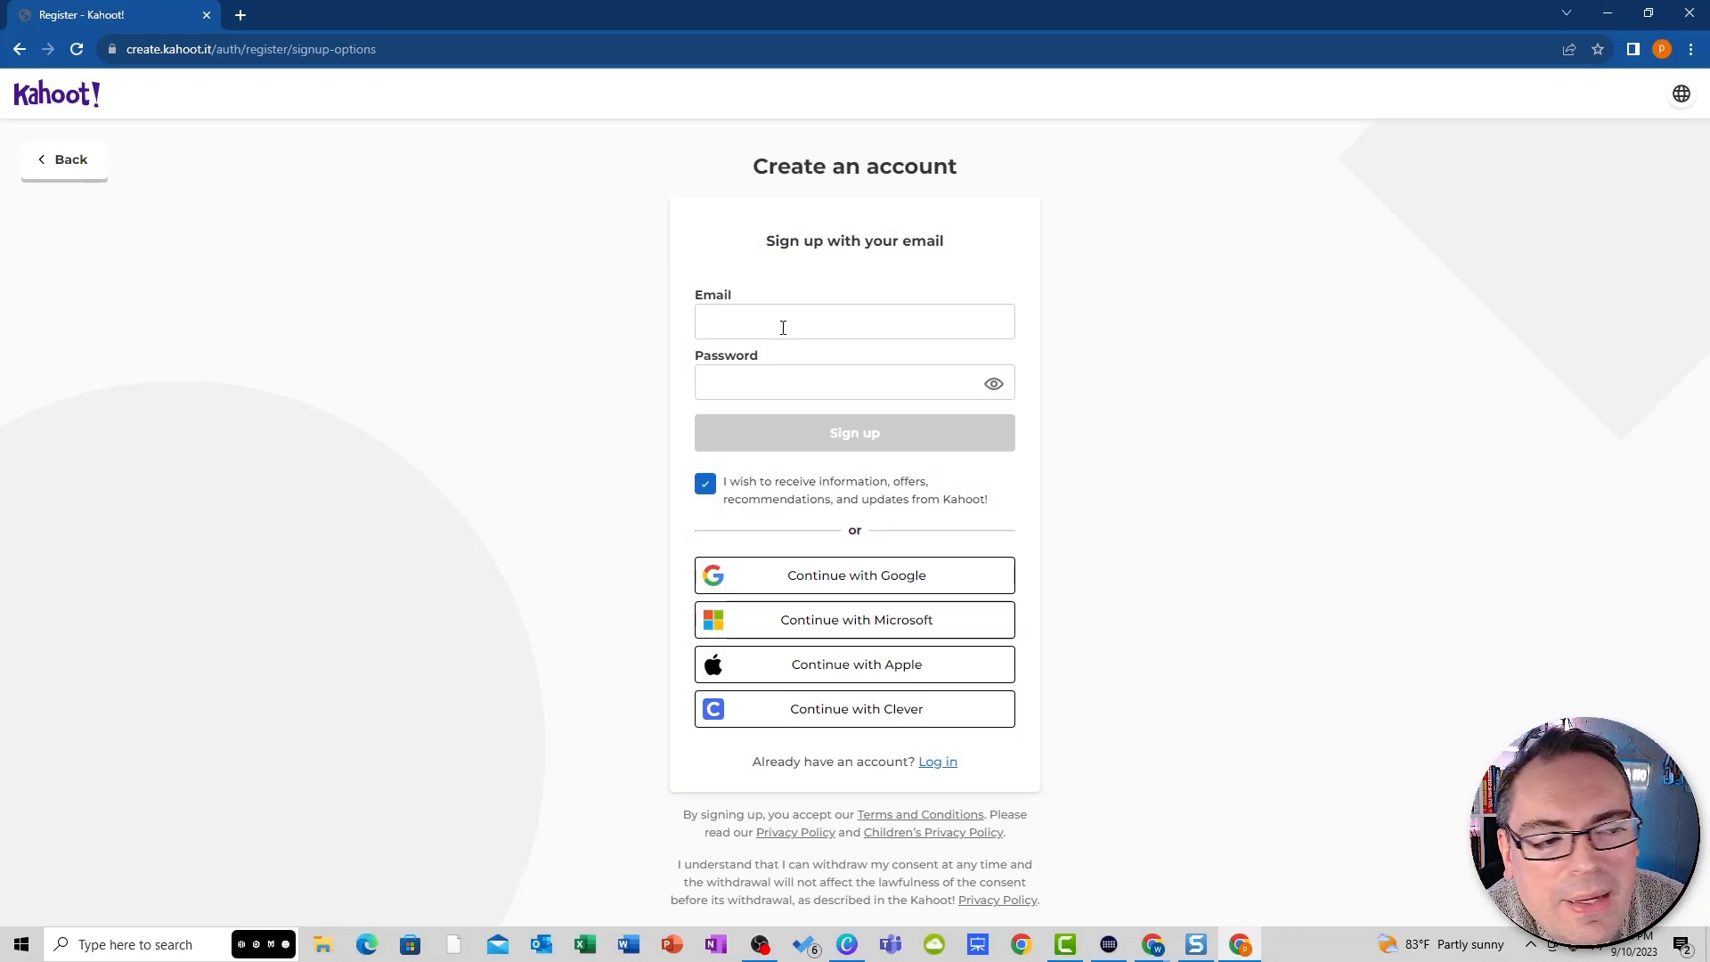
- Create the account with the listed Google account, opting out of information, offers and updates from Kahoot!
click(895, 585)
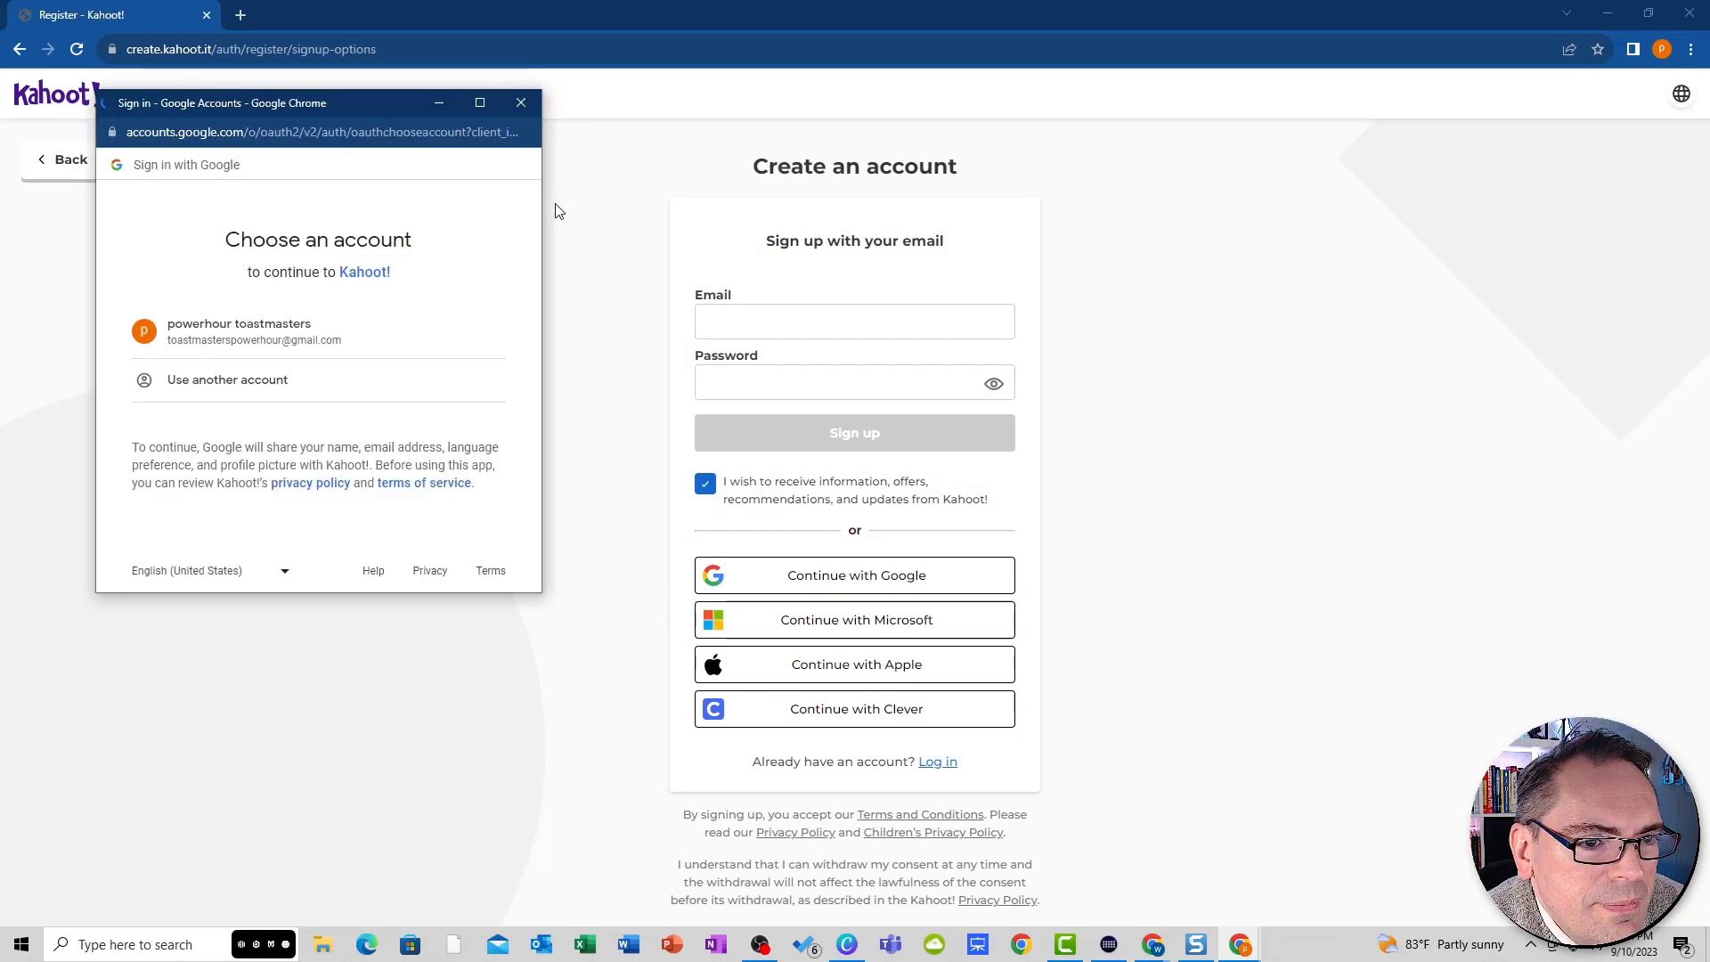
click(303, 345)
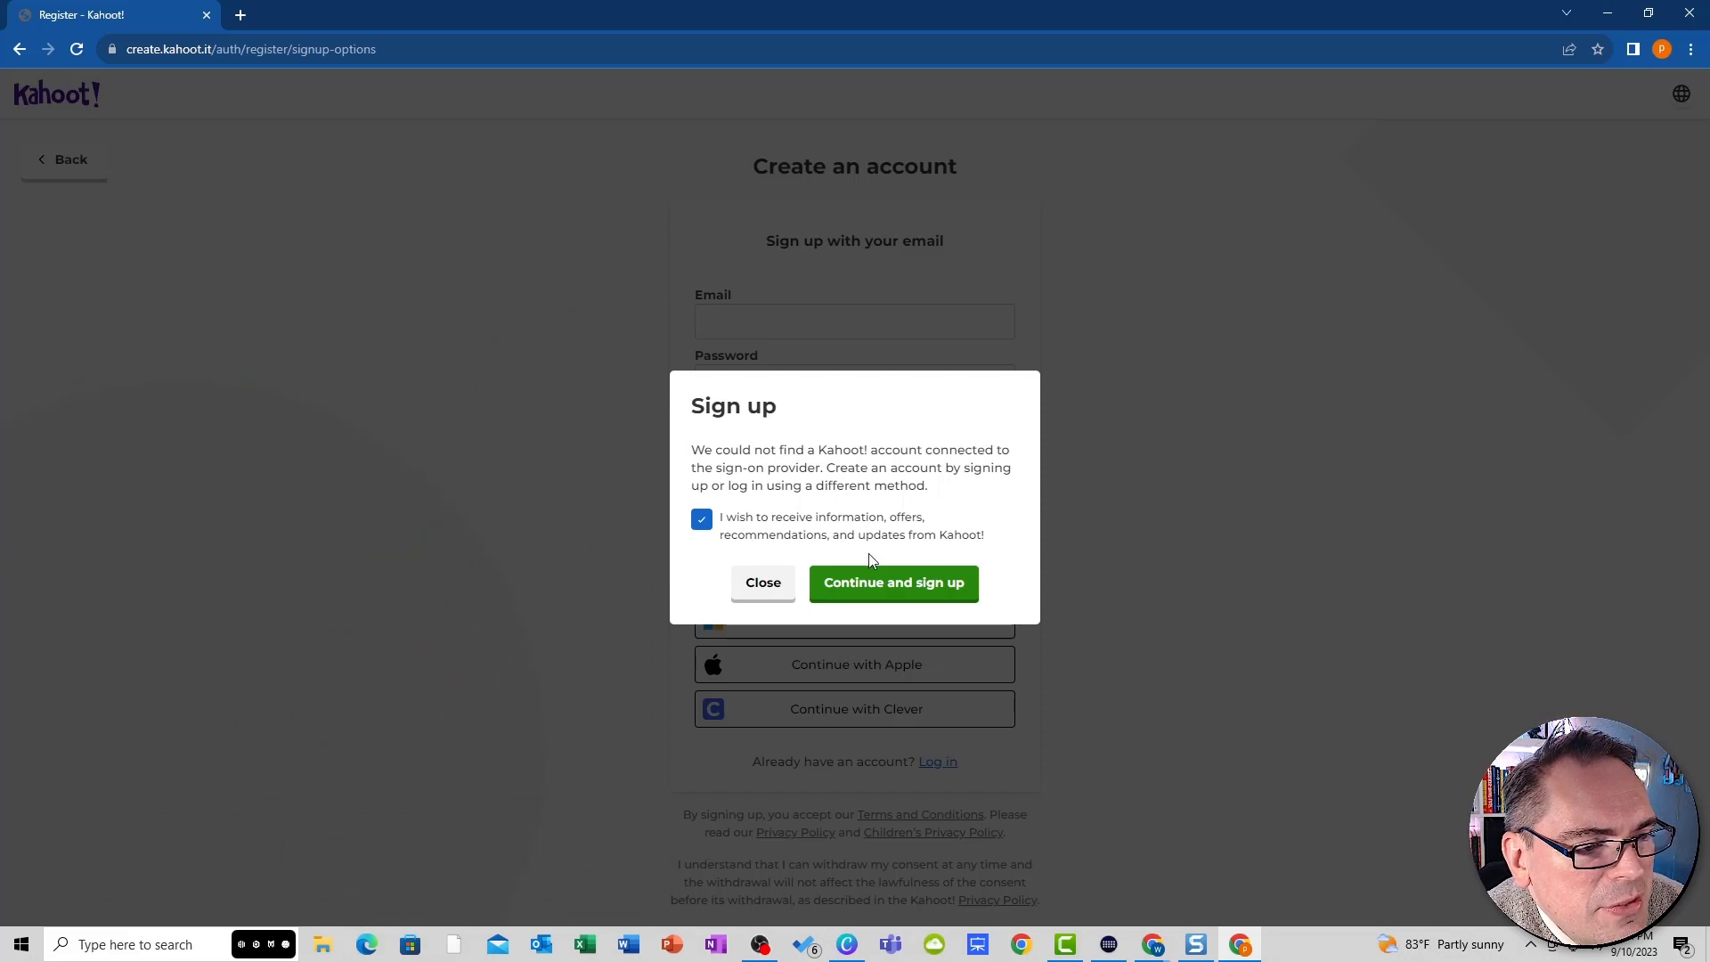
click(707, 526)
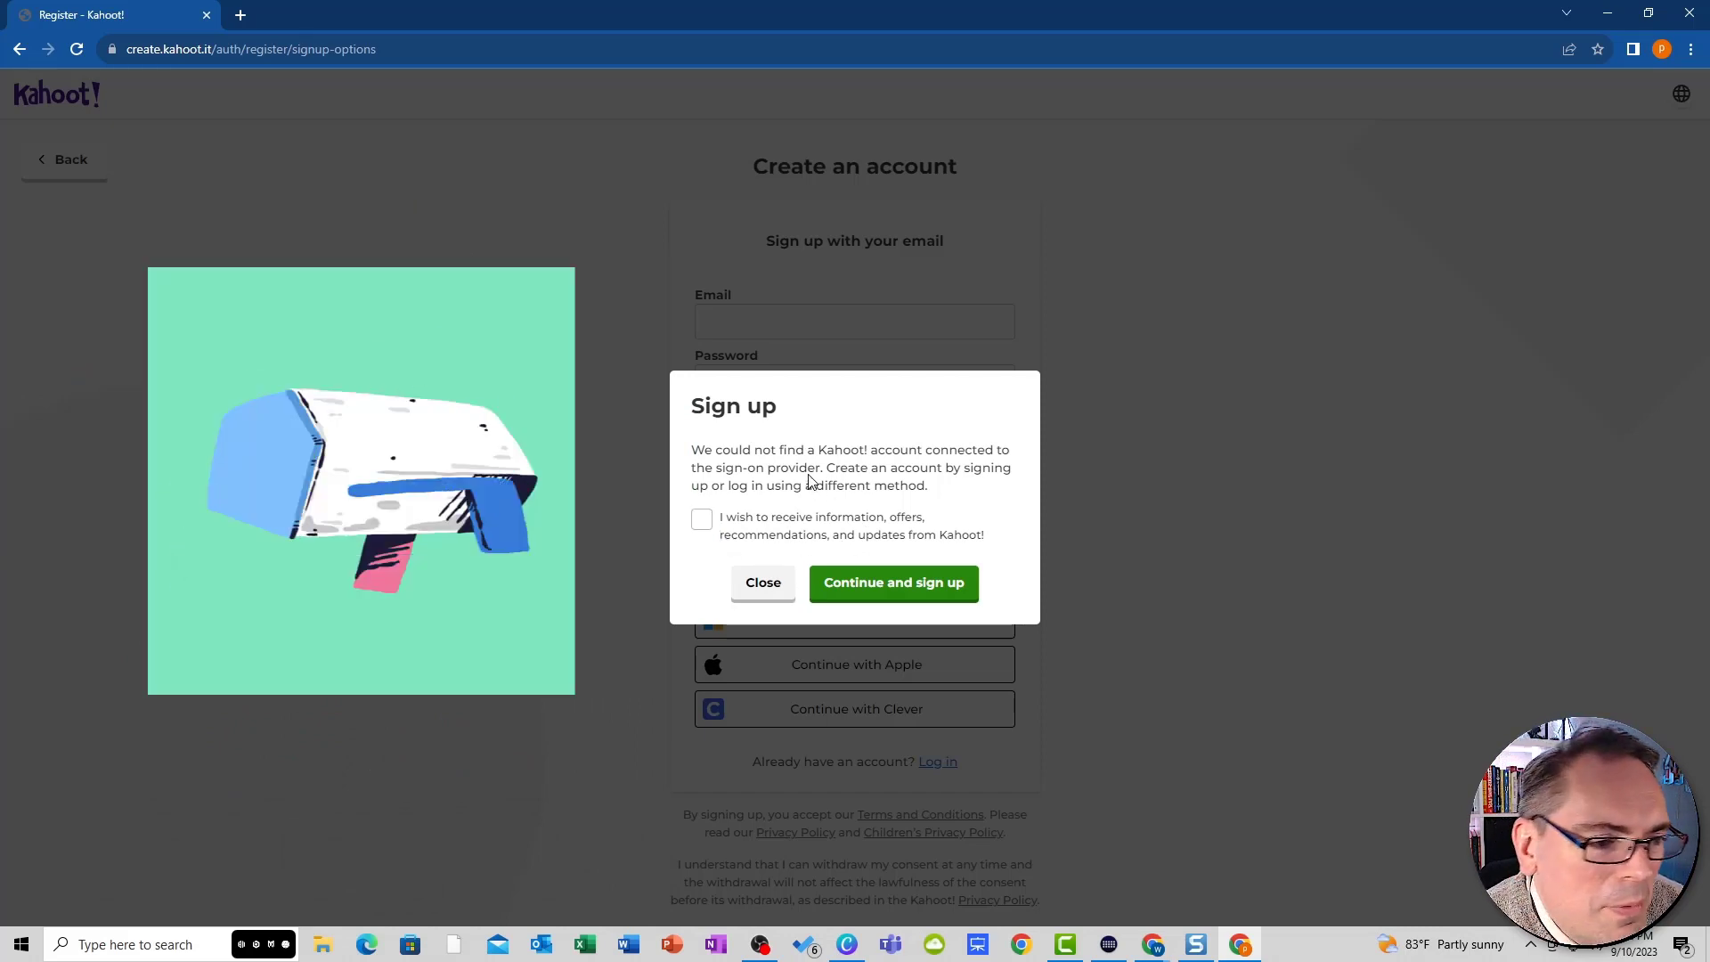
click(877, 582)
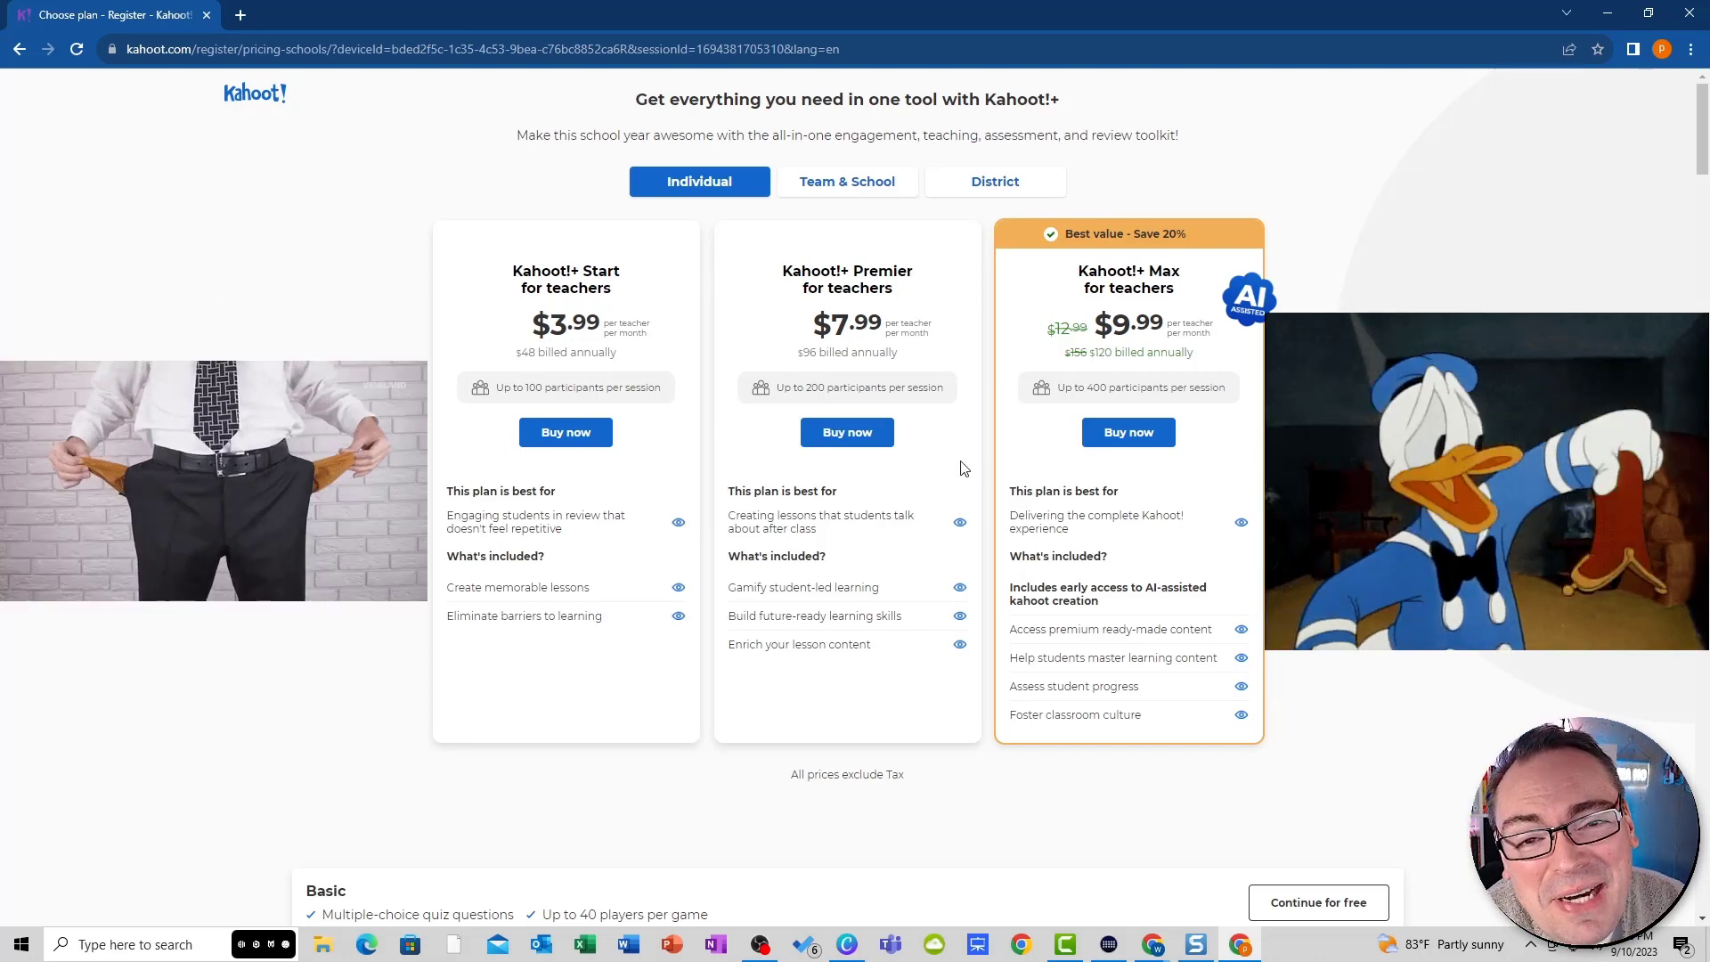
- Continue with the free Basic plan, and page through and close the marketplace seller introduction
scroll(926, 449, down, 3)
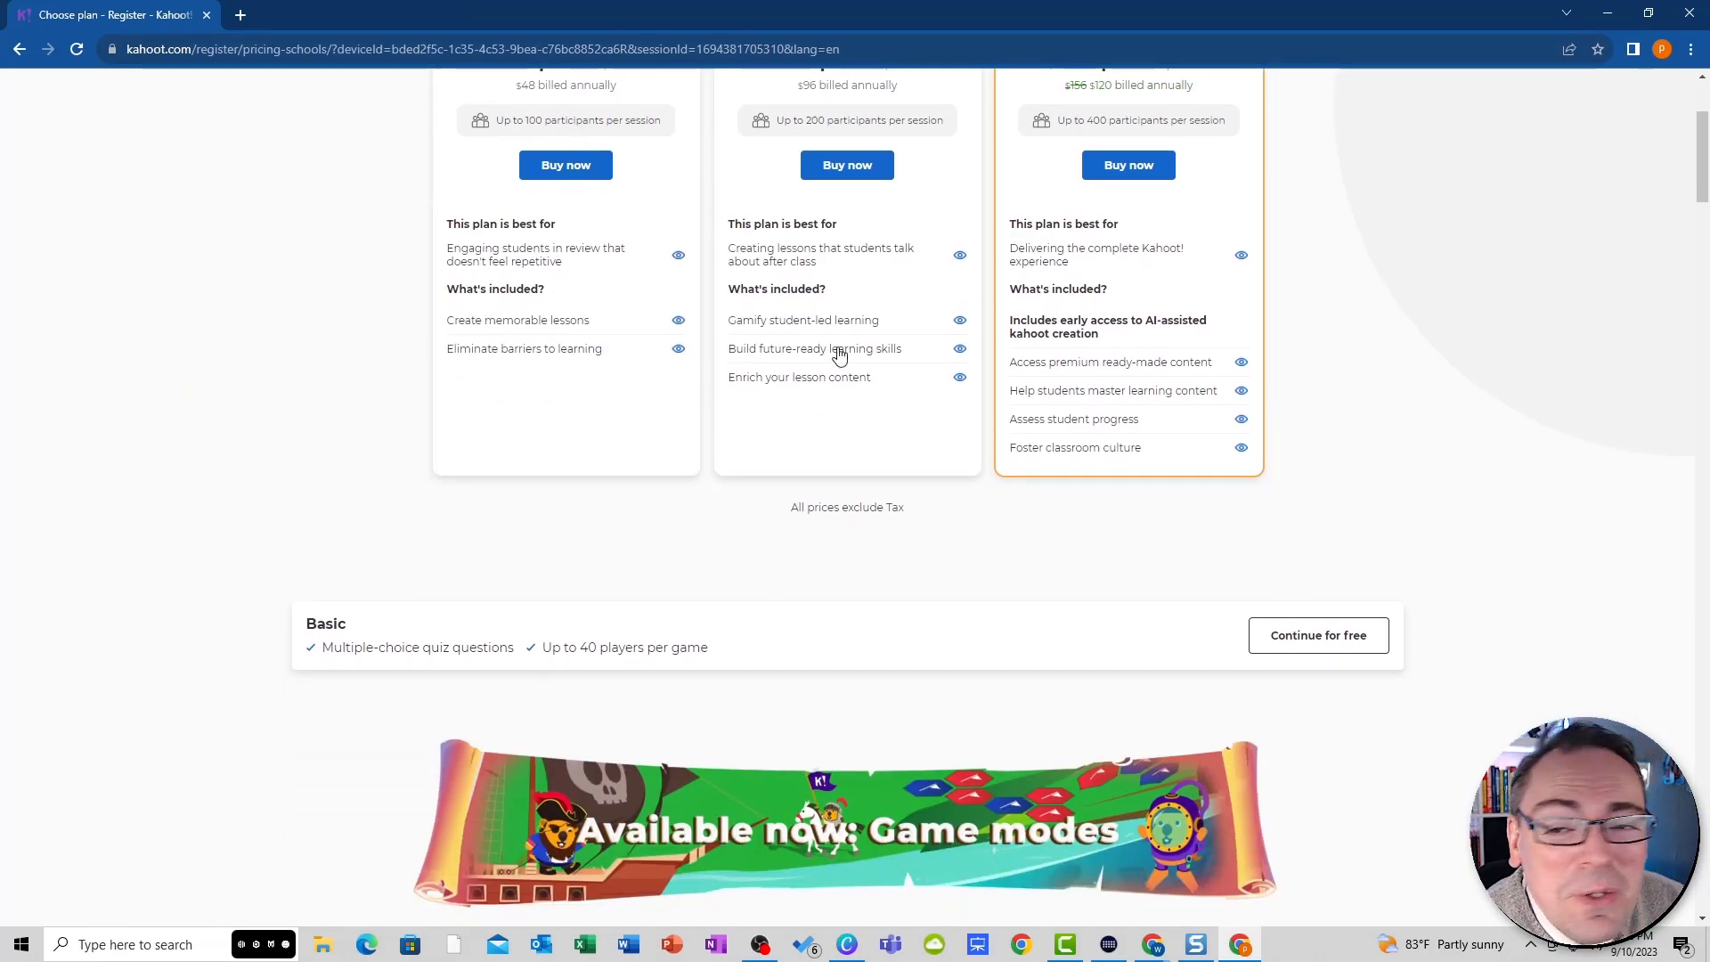
scroll(810, 503, down, 1)
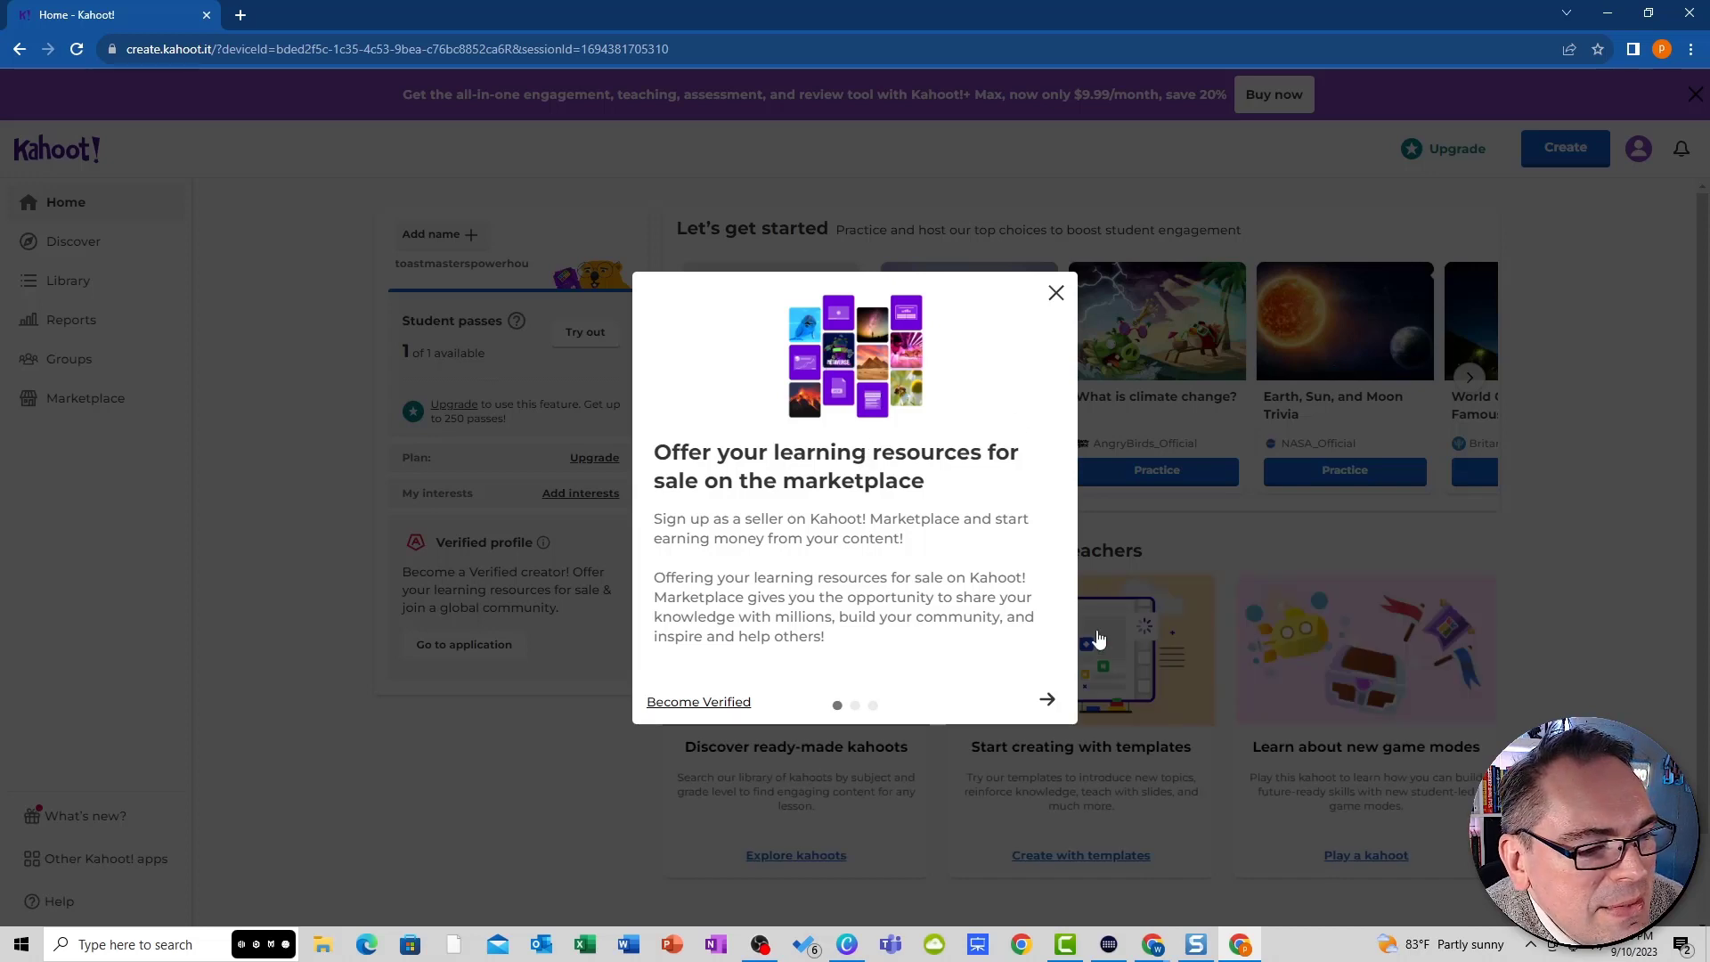
click(1049, 704)
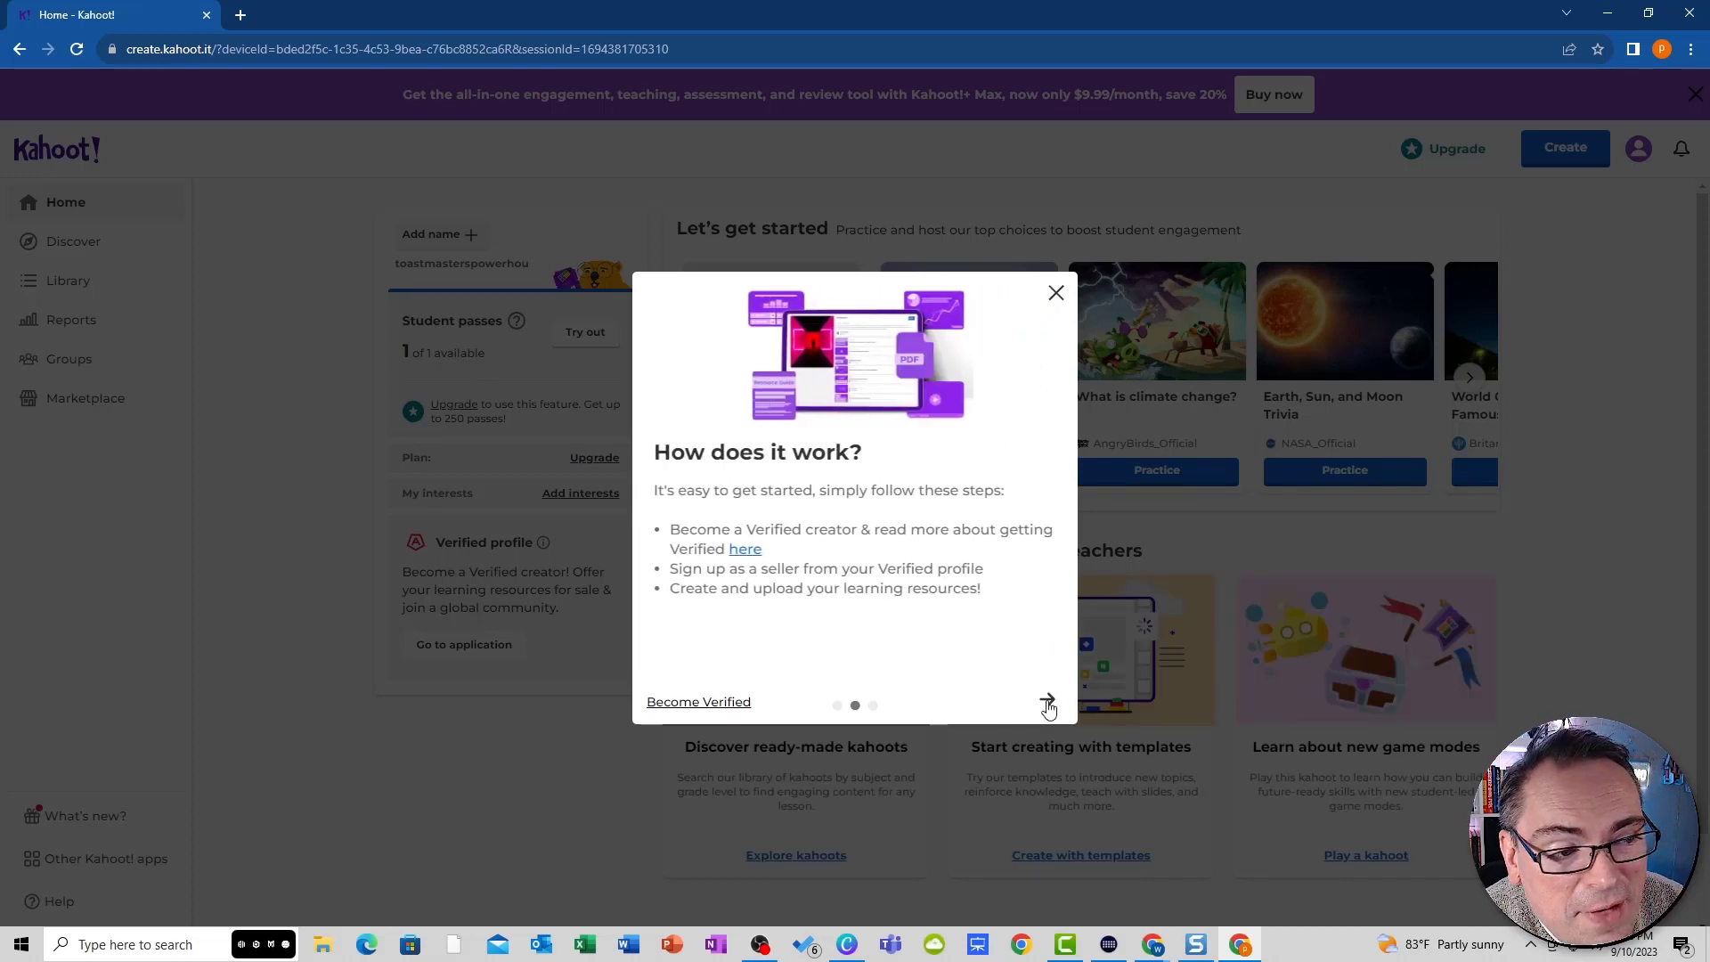
click(1048, 703)
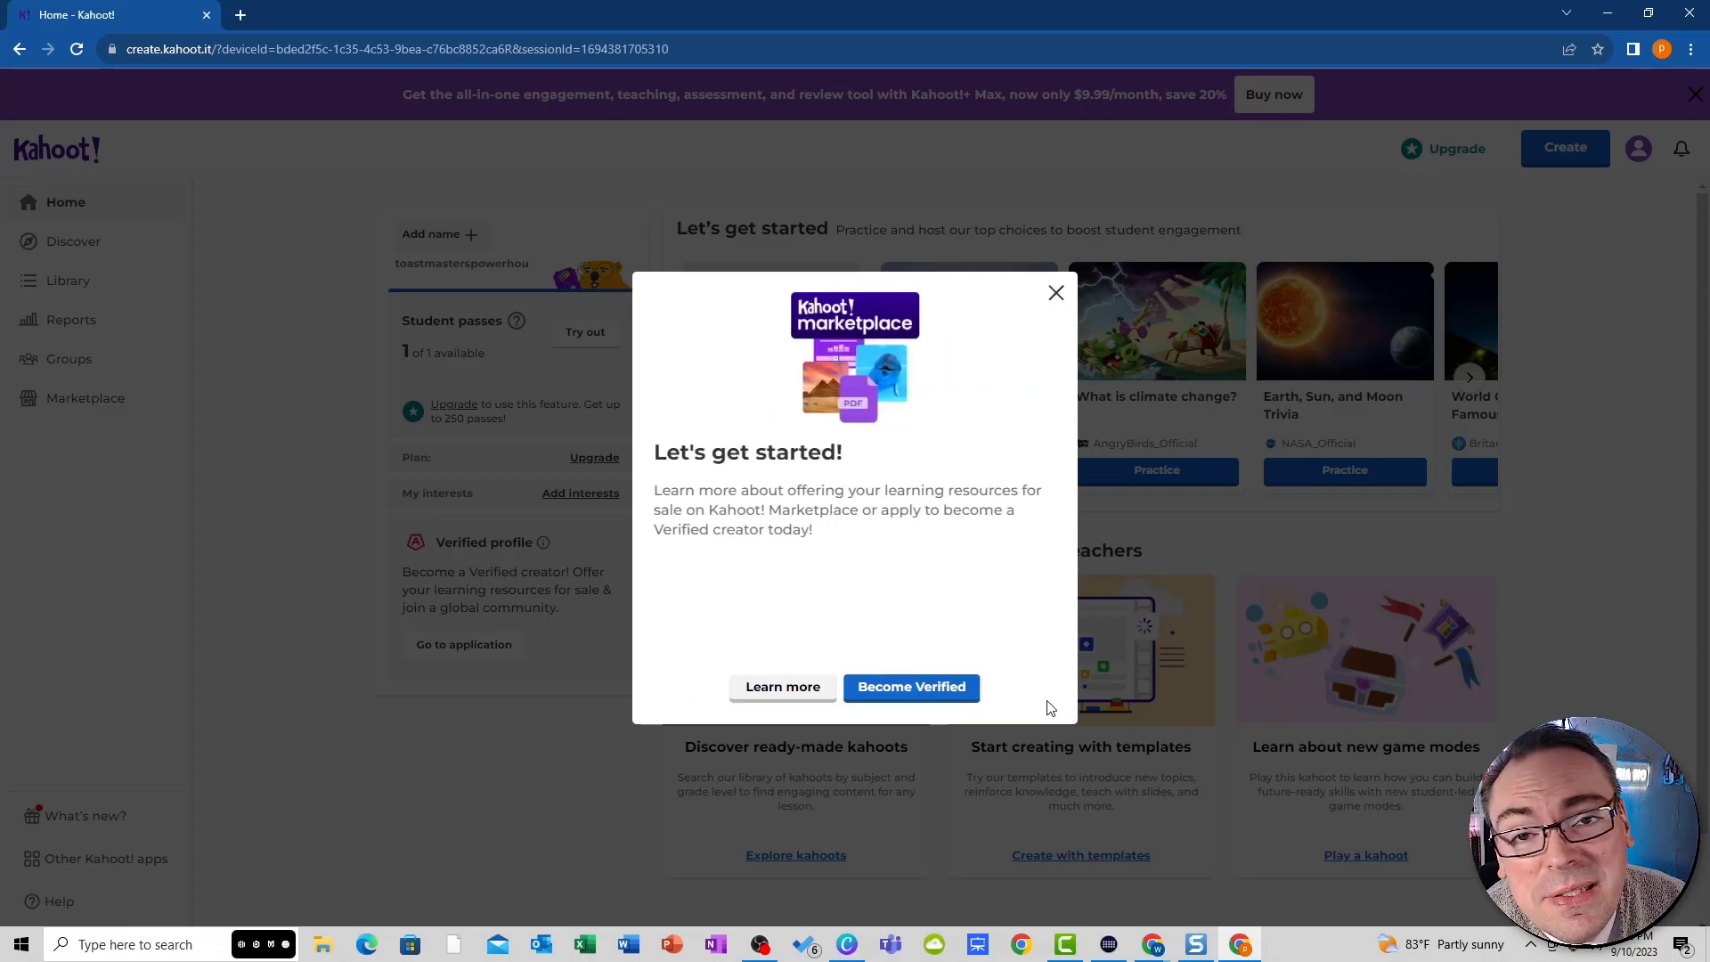
click(975, 700)
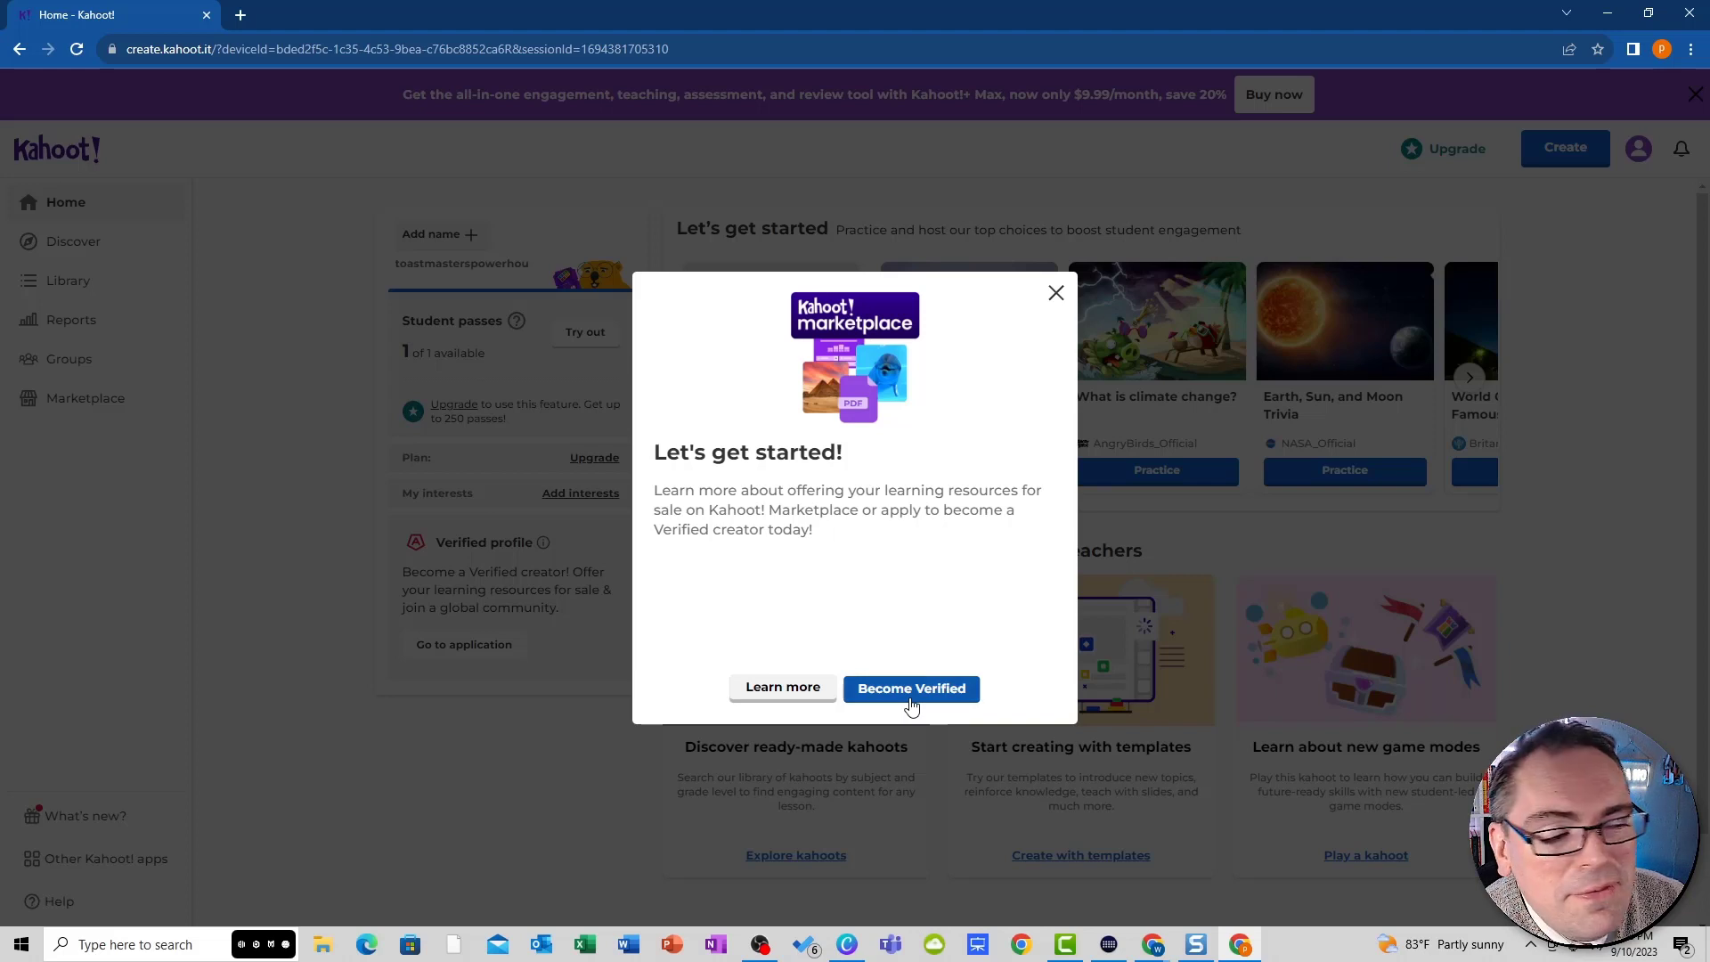
click(1057, 294)
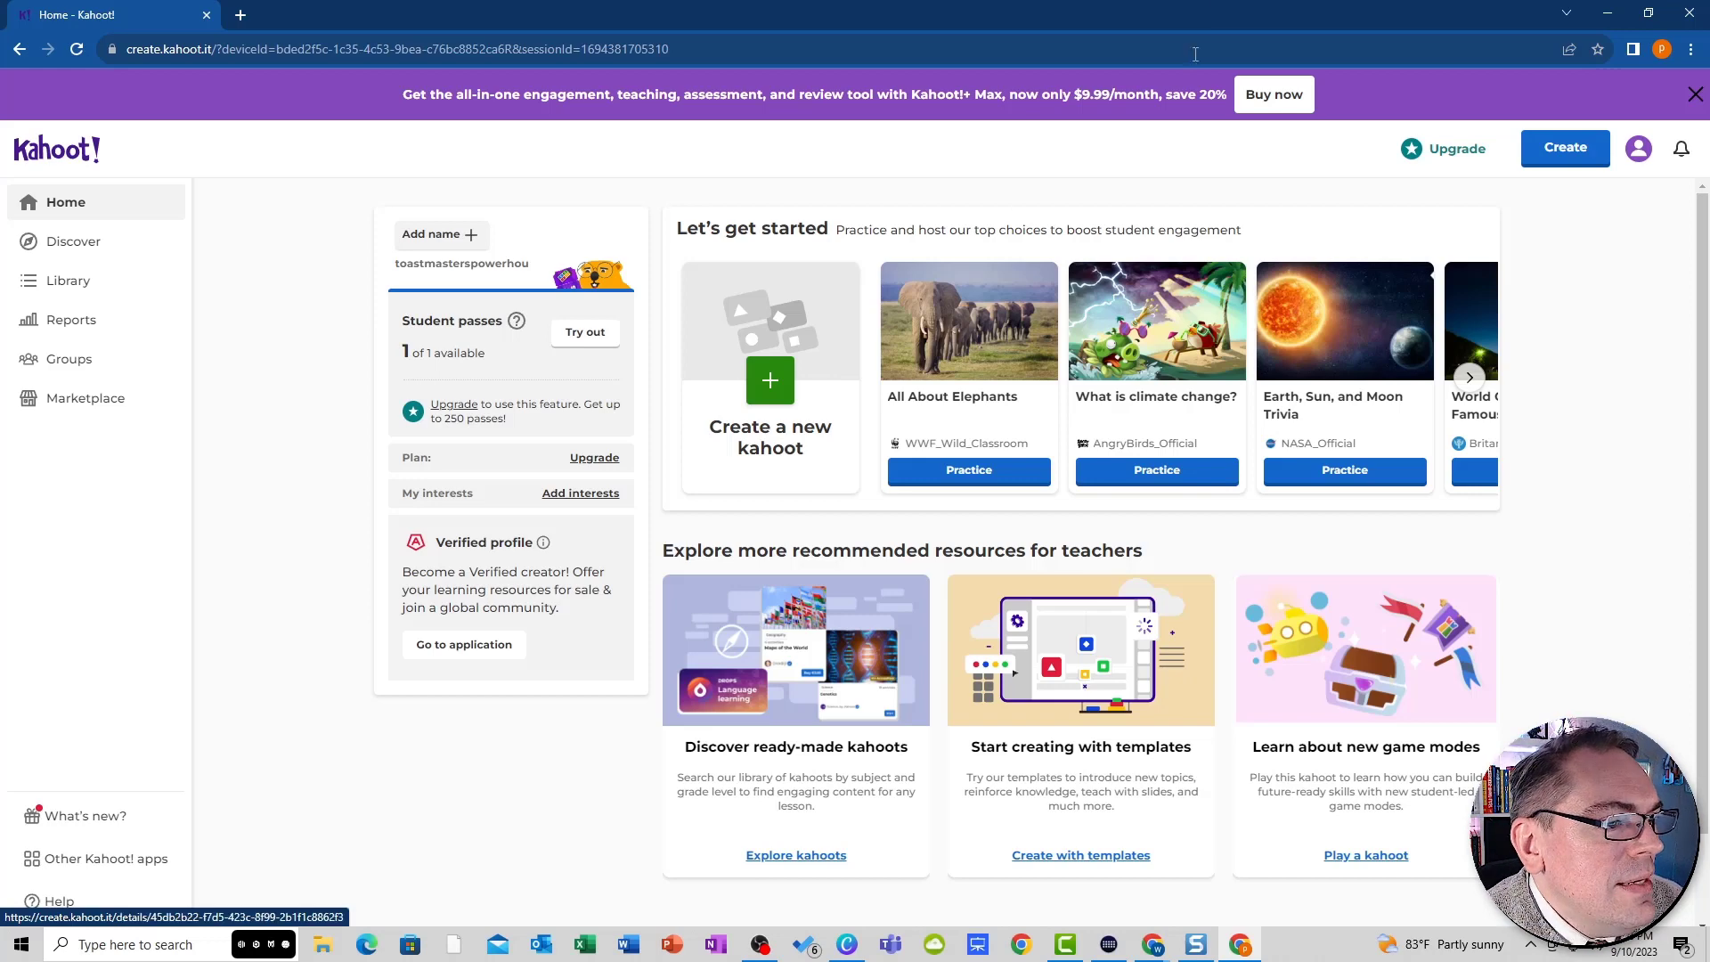
- Search the Discover library for "doctrinal mastery new testament"
click(76, 244)
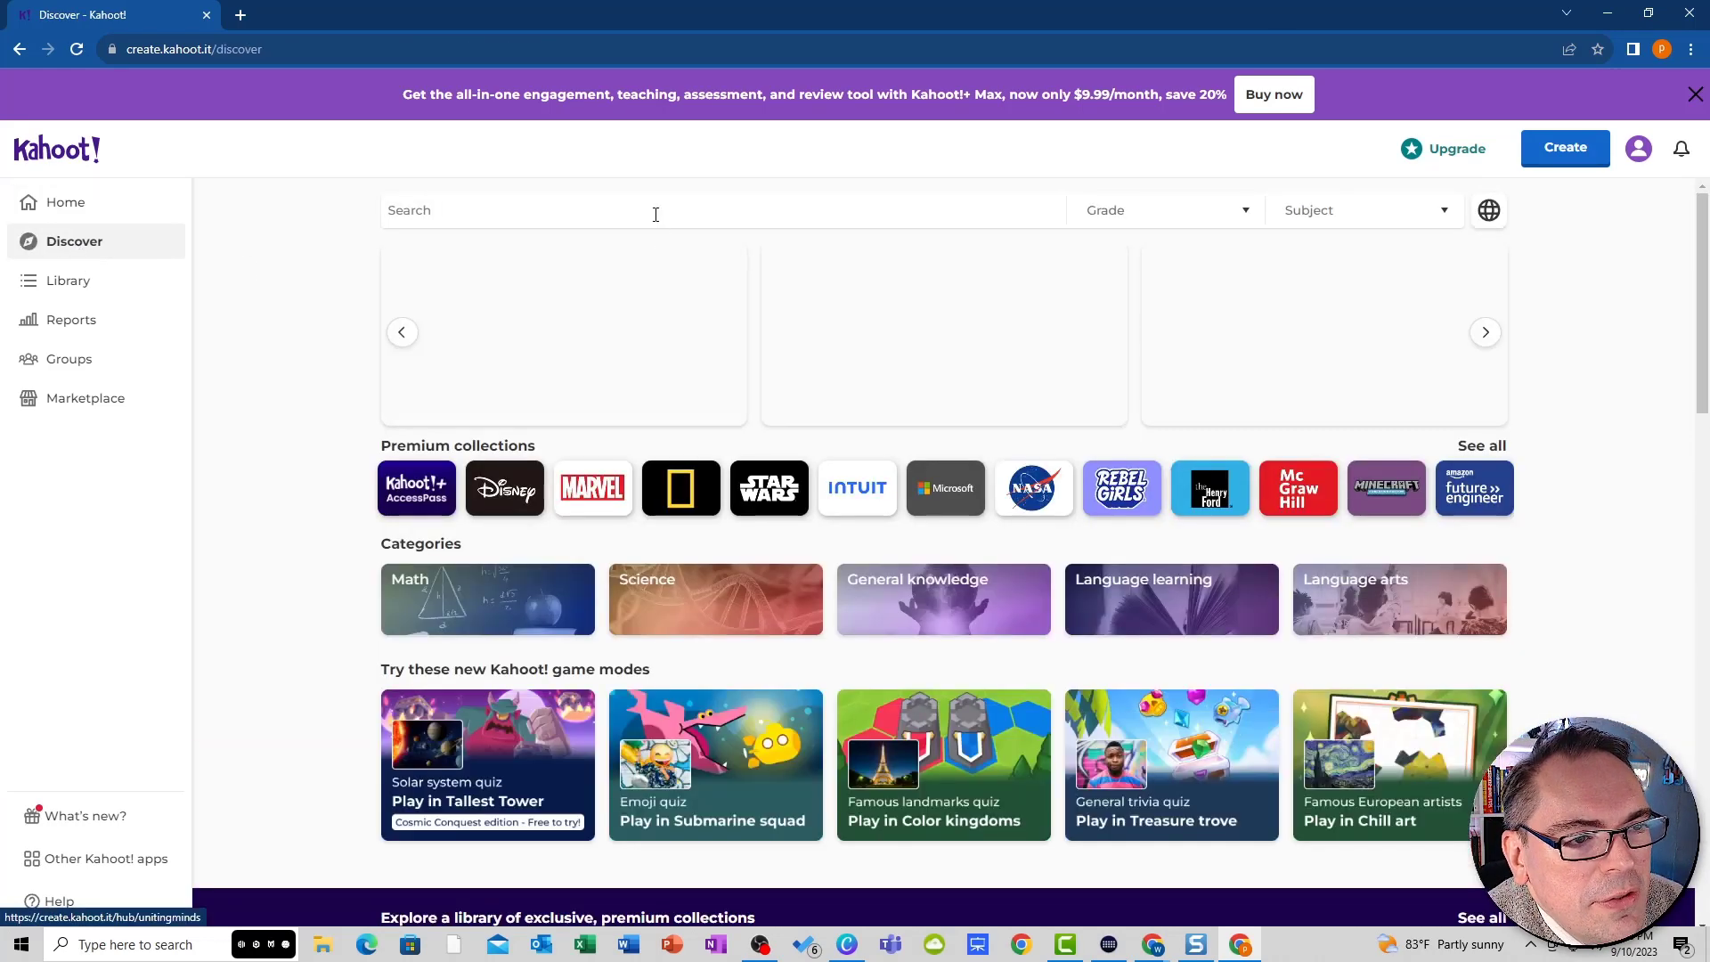
click(654, 214)
text(doc)
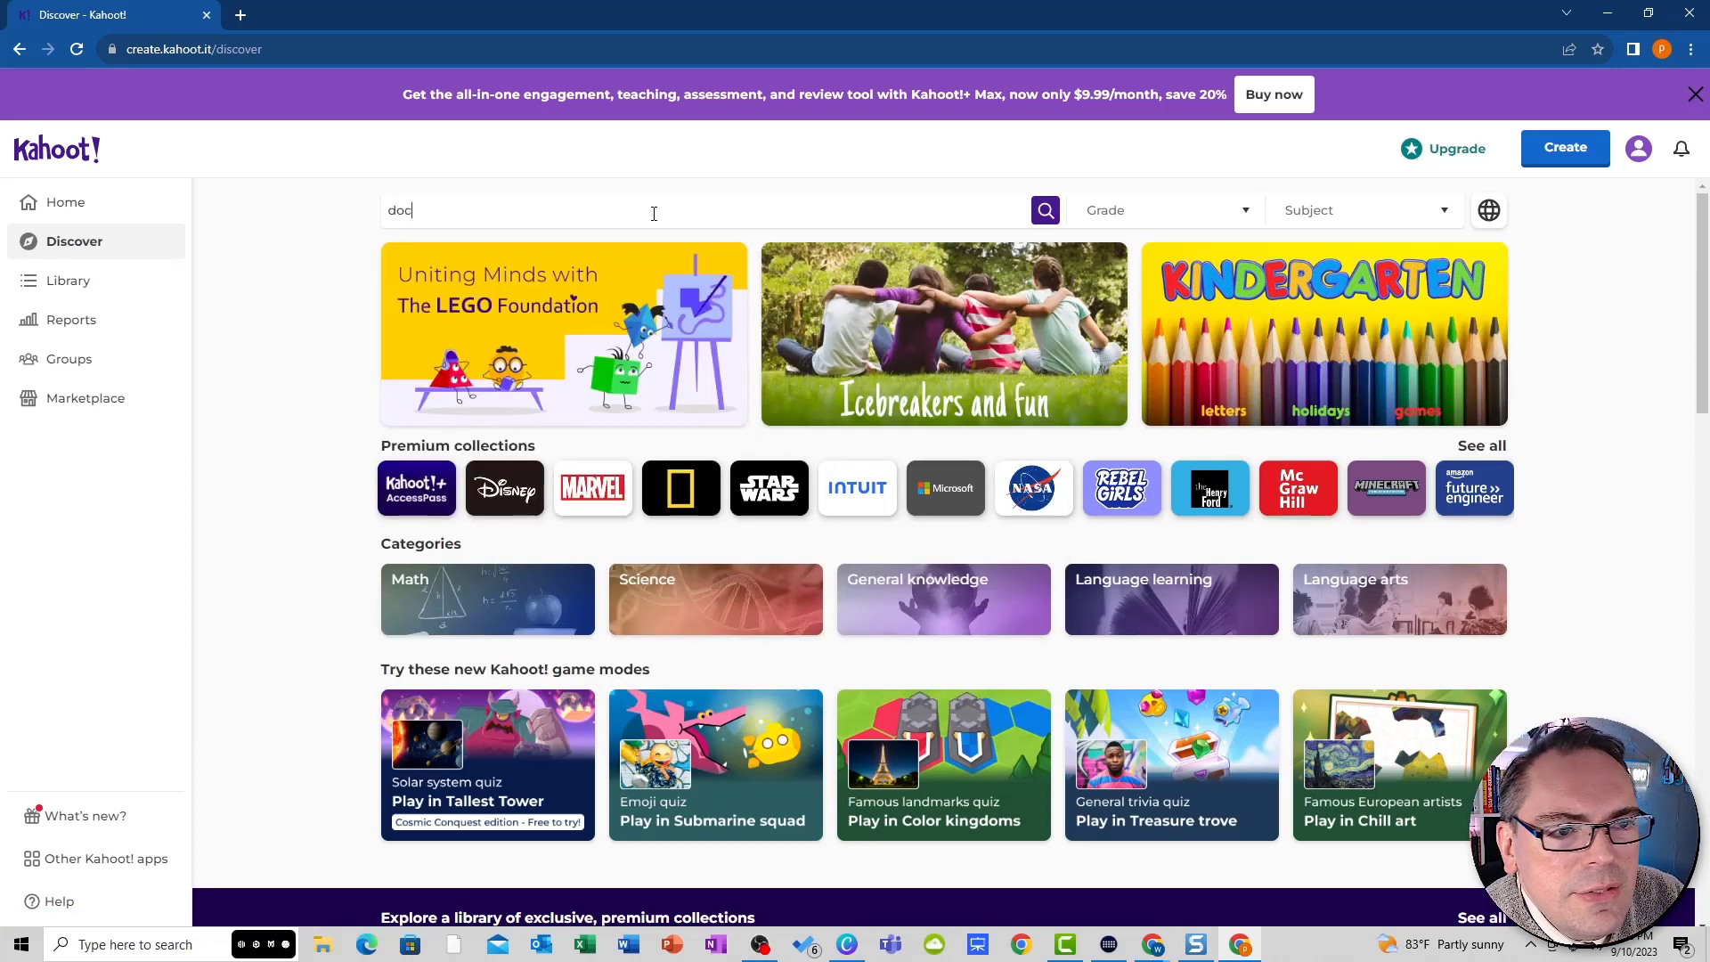
text(trinal mastery n)
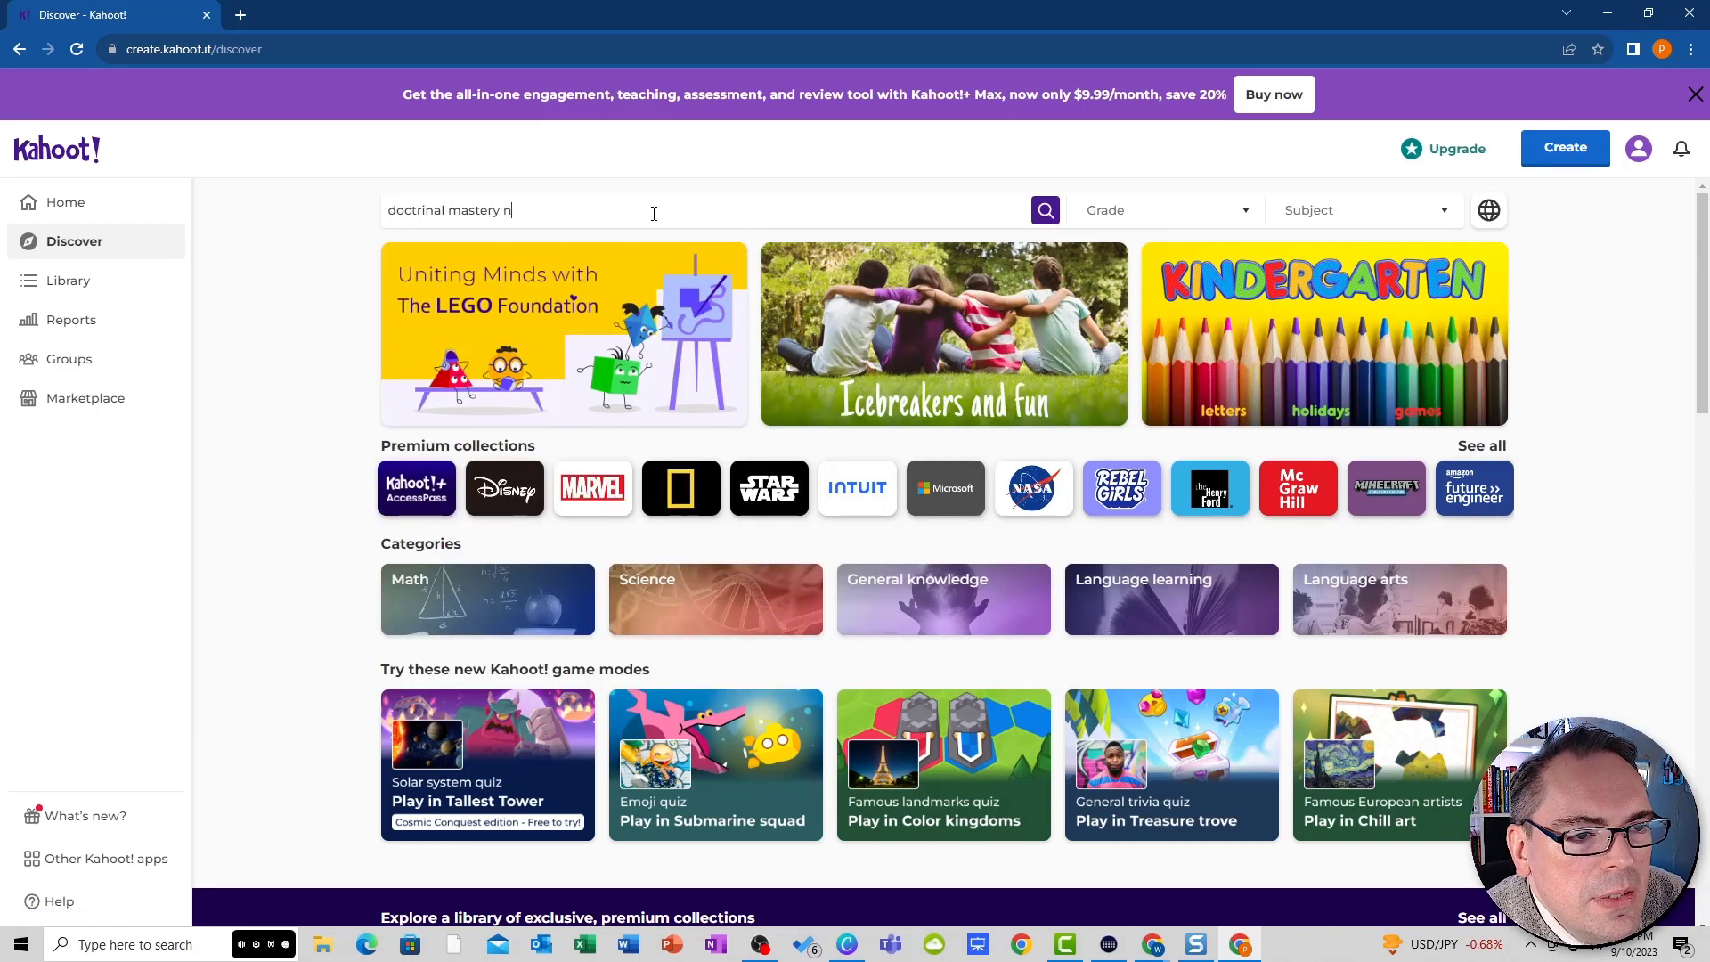
text(ew testament)
key(Return)
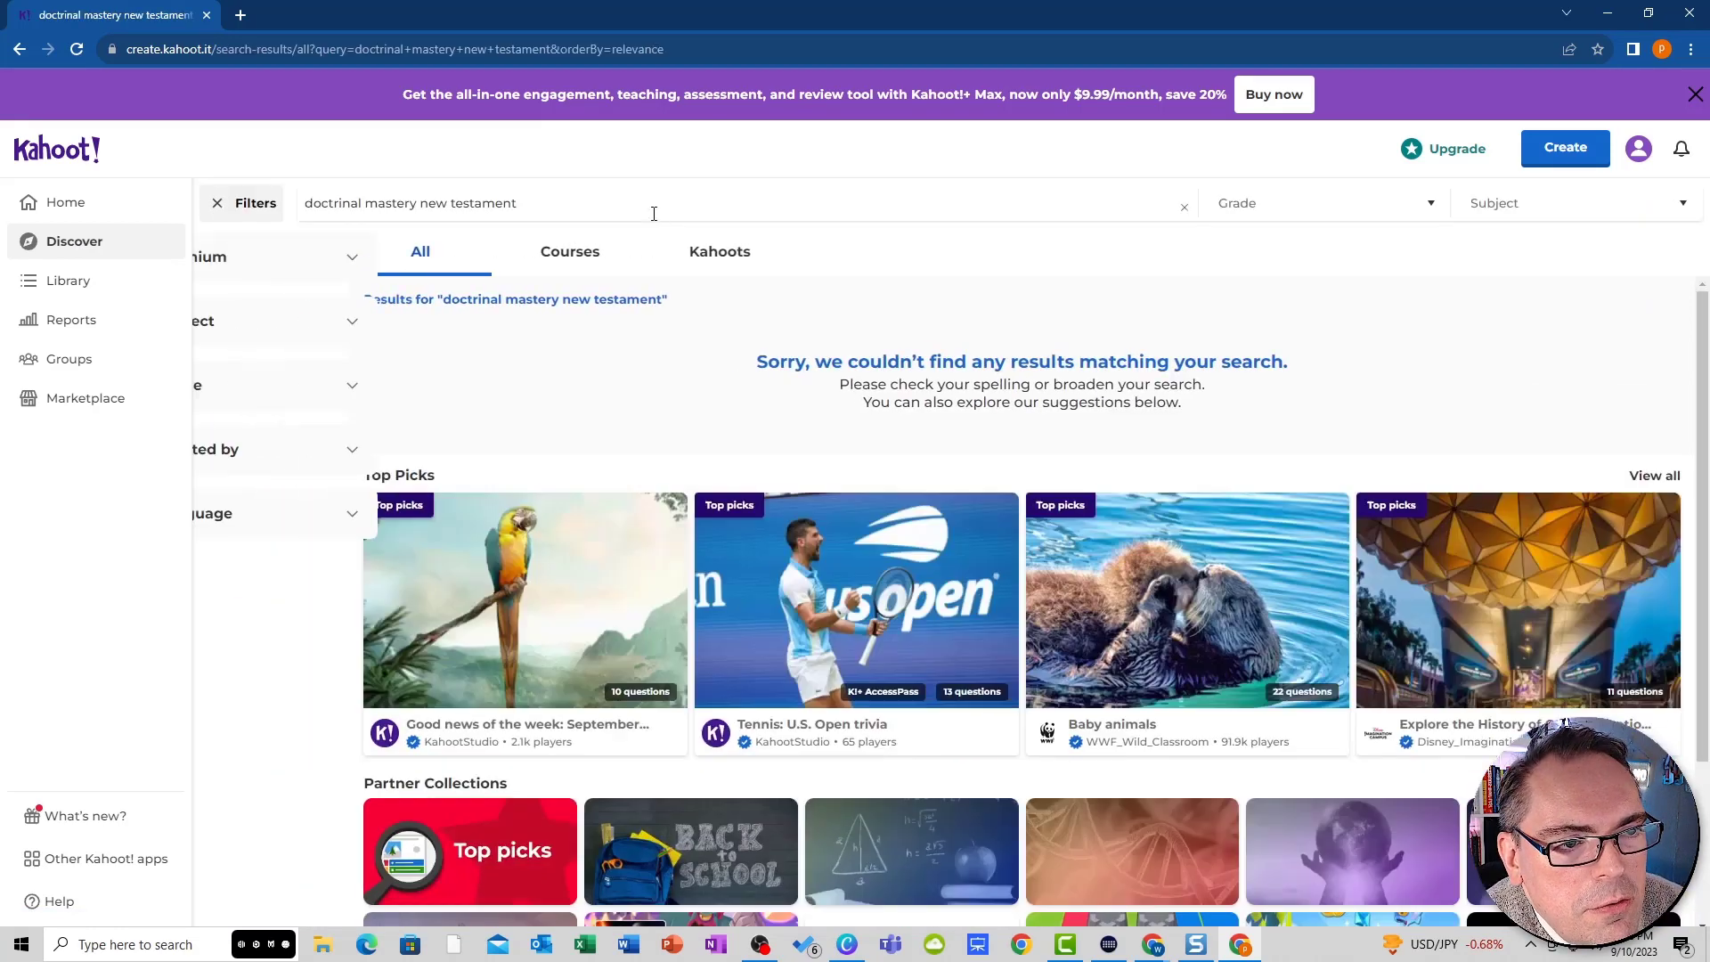
- Browse the search results and open the 25-question New Testament Doctrinal Mastery kahoot with the "If any of you lack wisdom" cover
scroll(1079, 337, down, 2)
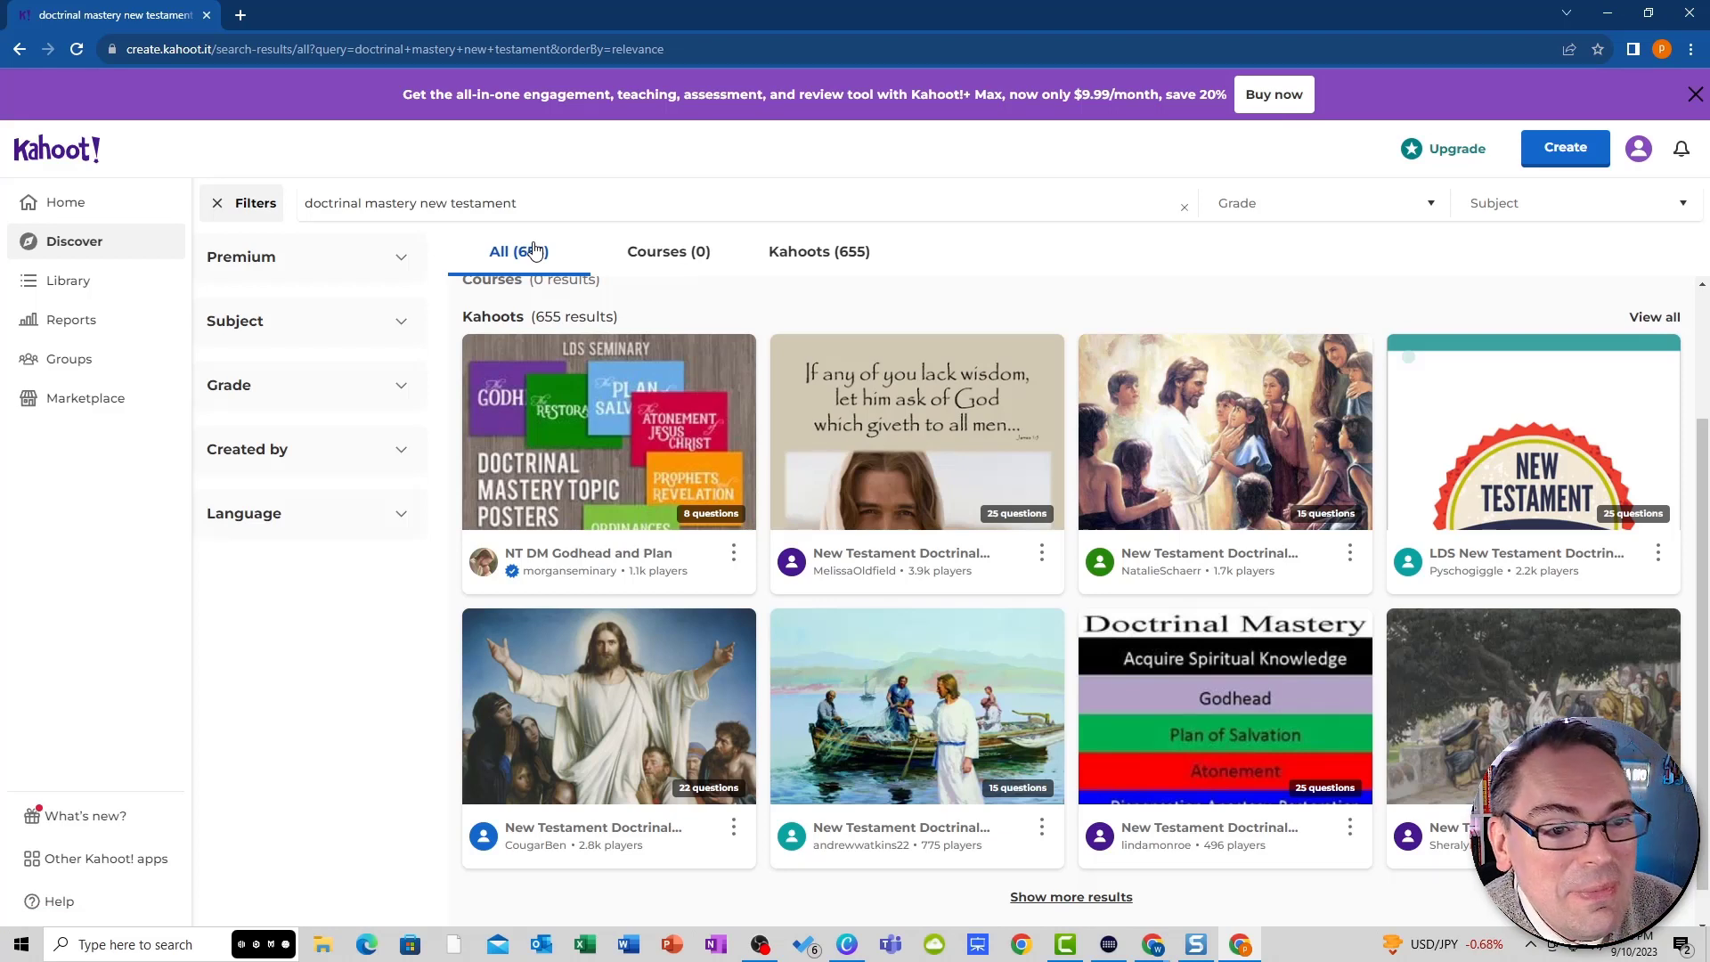
scroll(685, 539, up, 2)
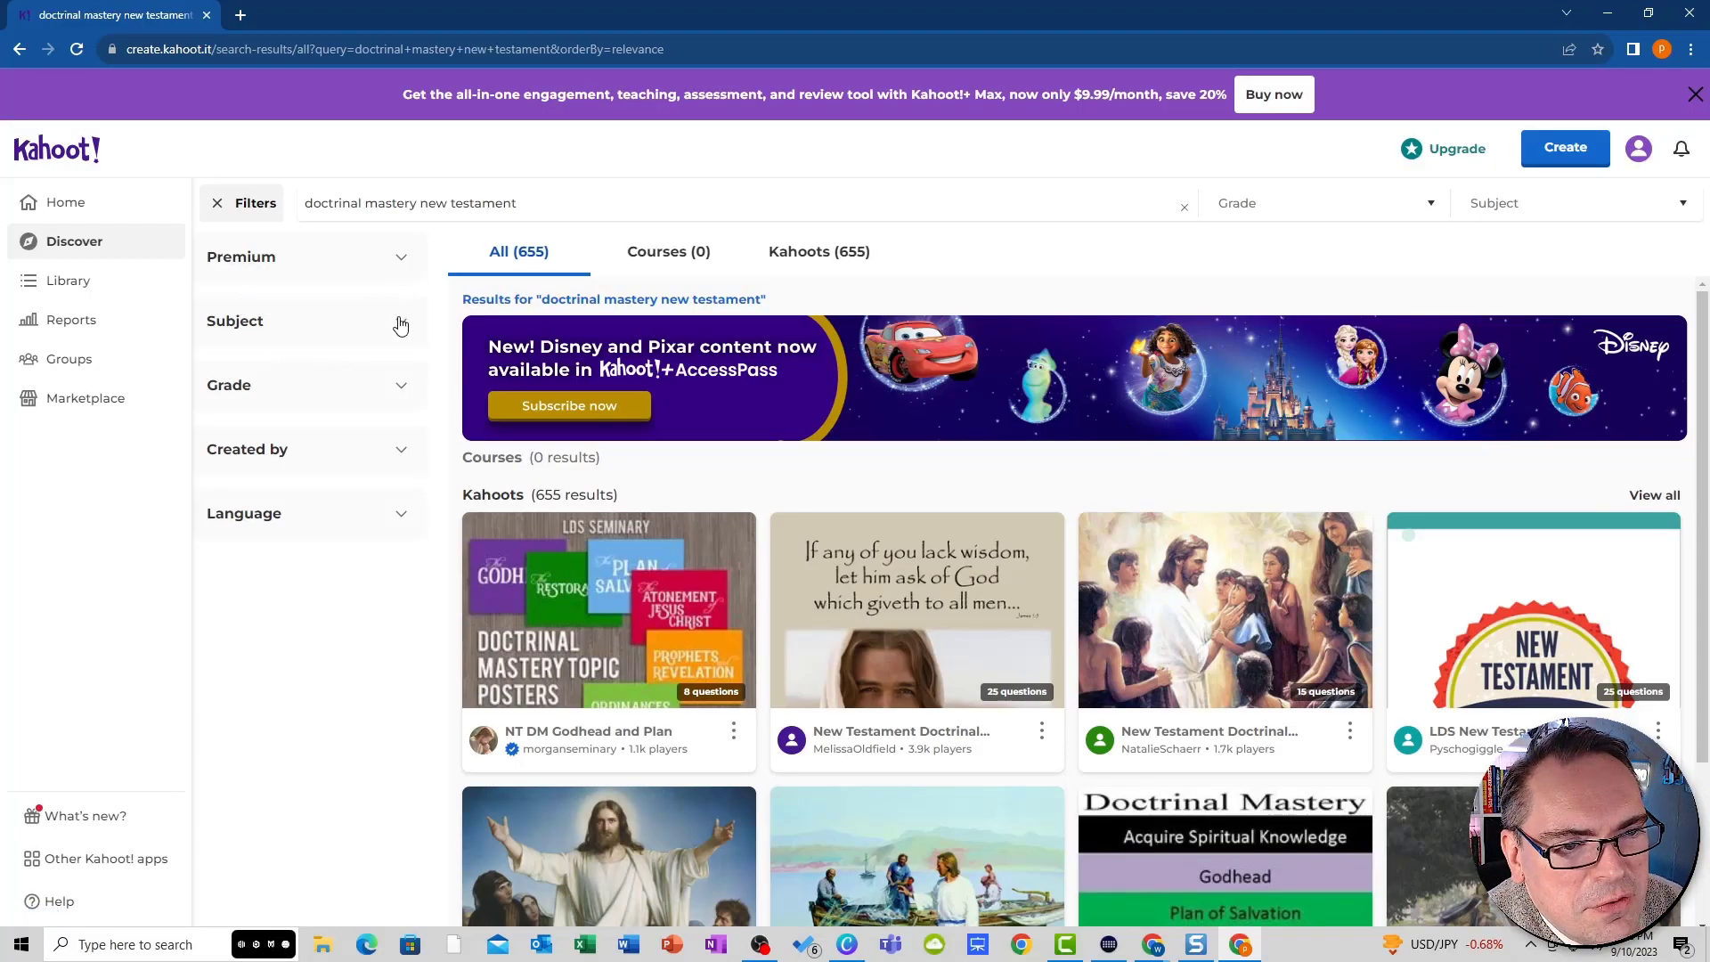
scroll(617, 574, down, 1)
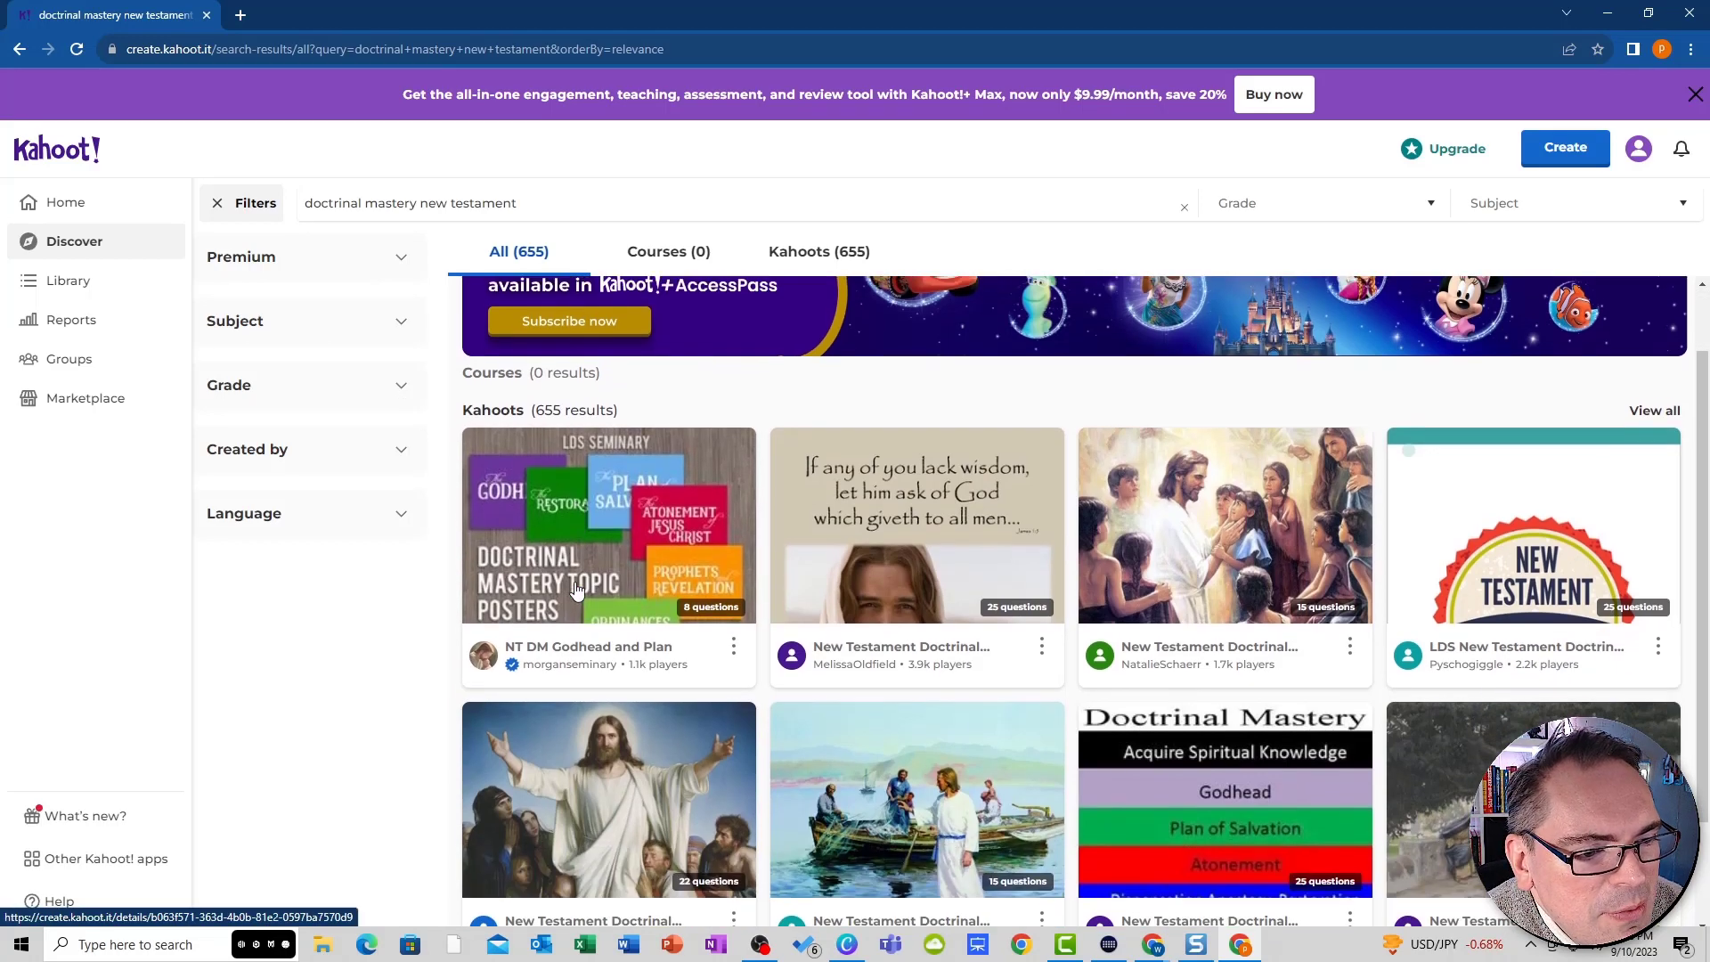
scroll(617, 574, down, 1)
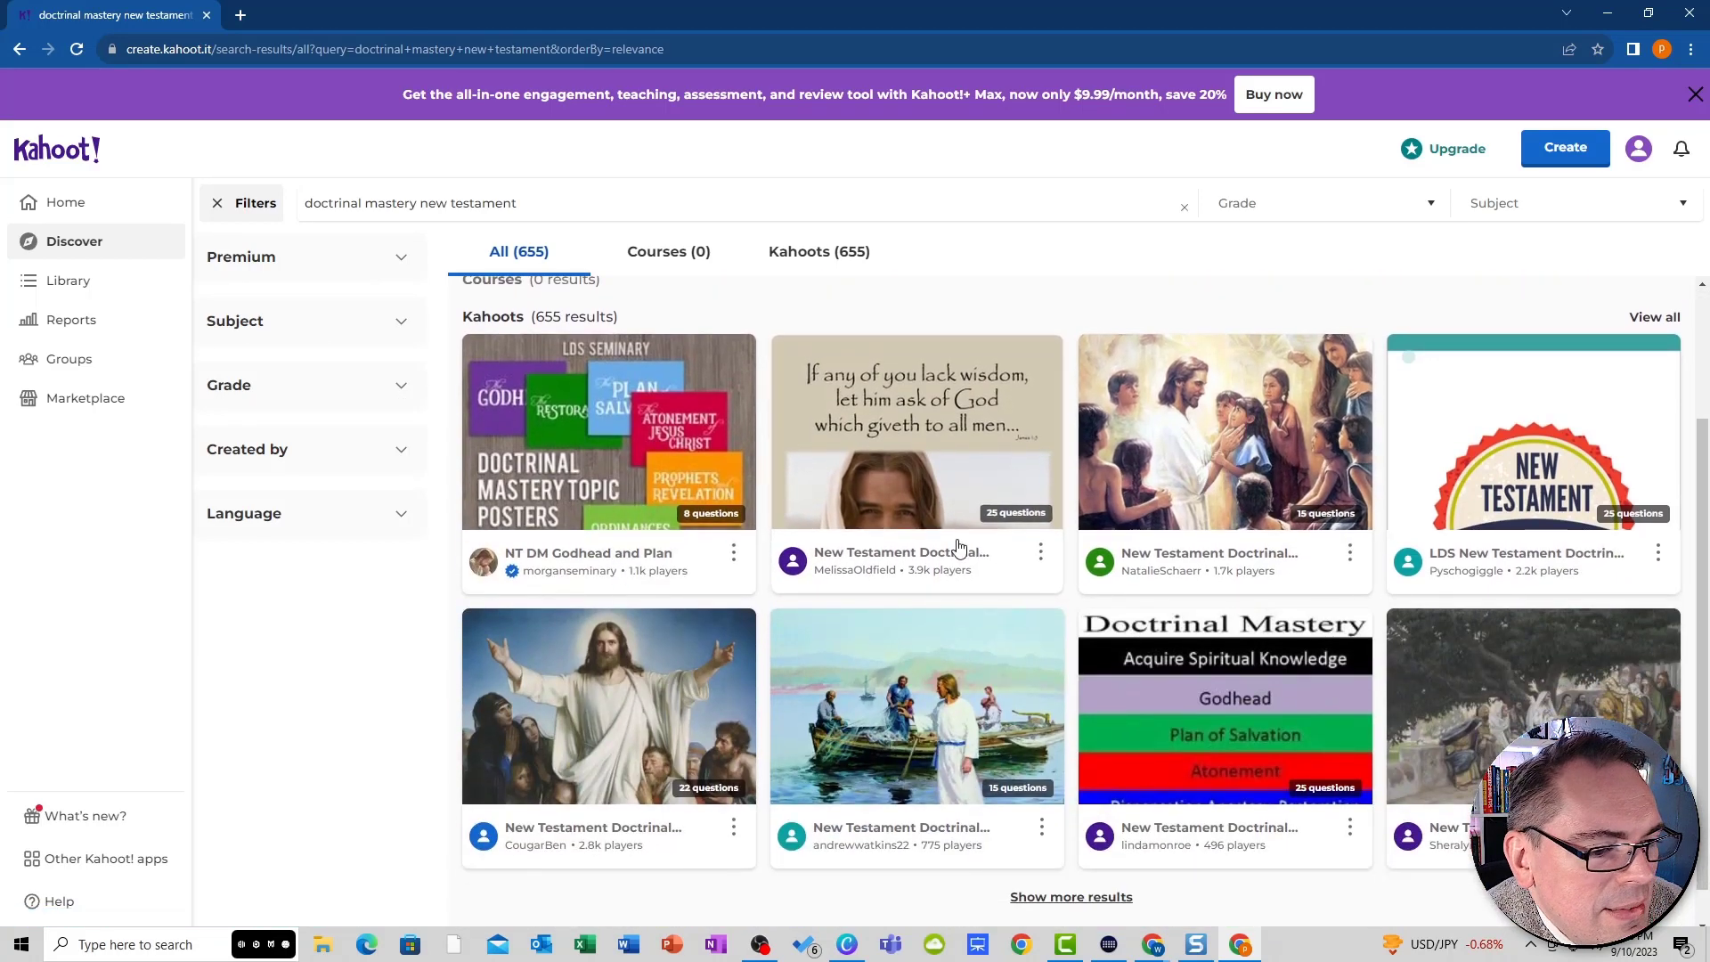
scroll(925, 499, down, 1)
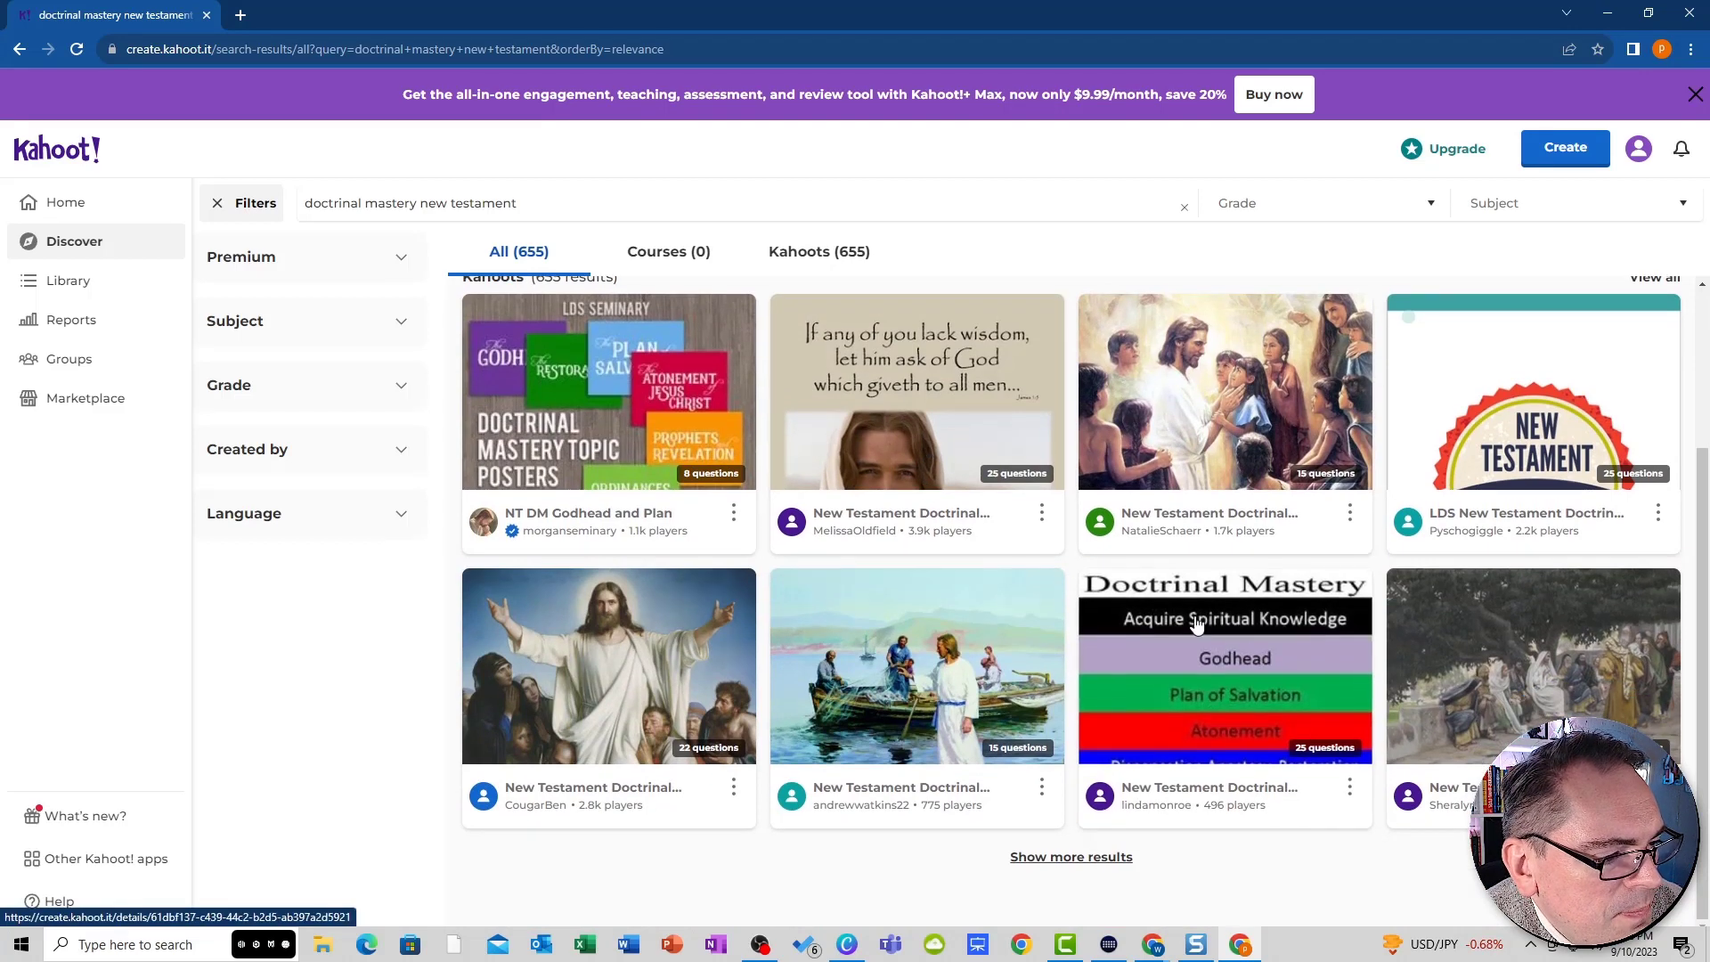
click(920, 397)
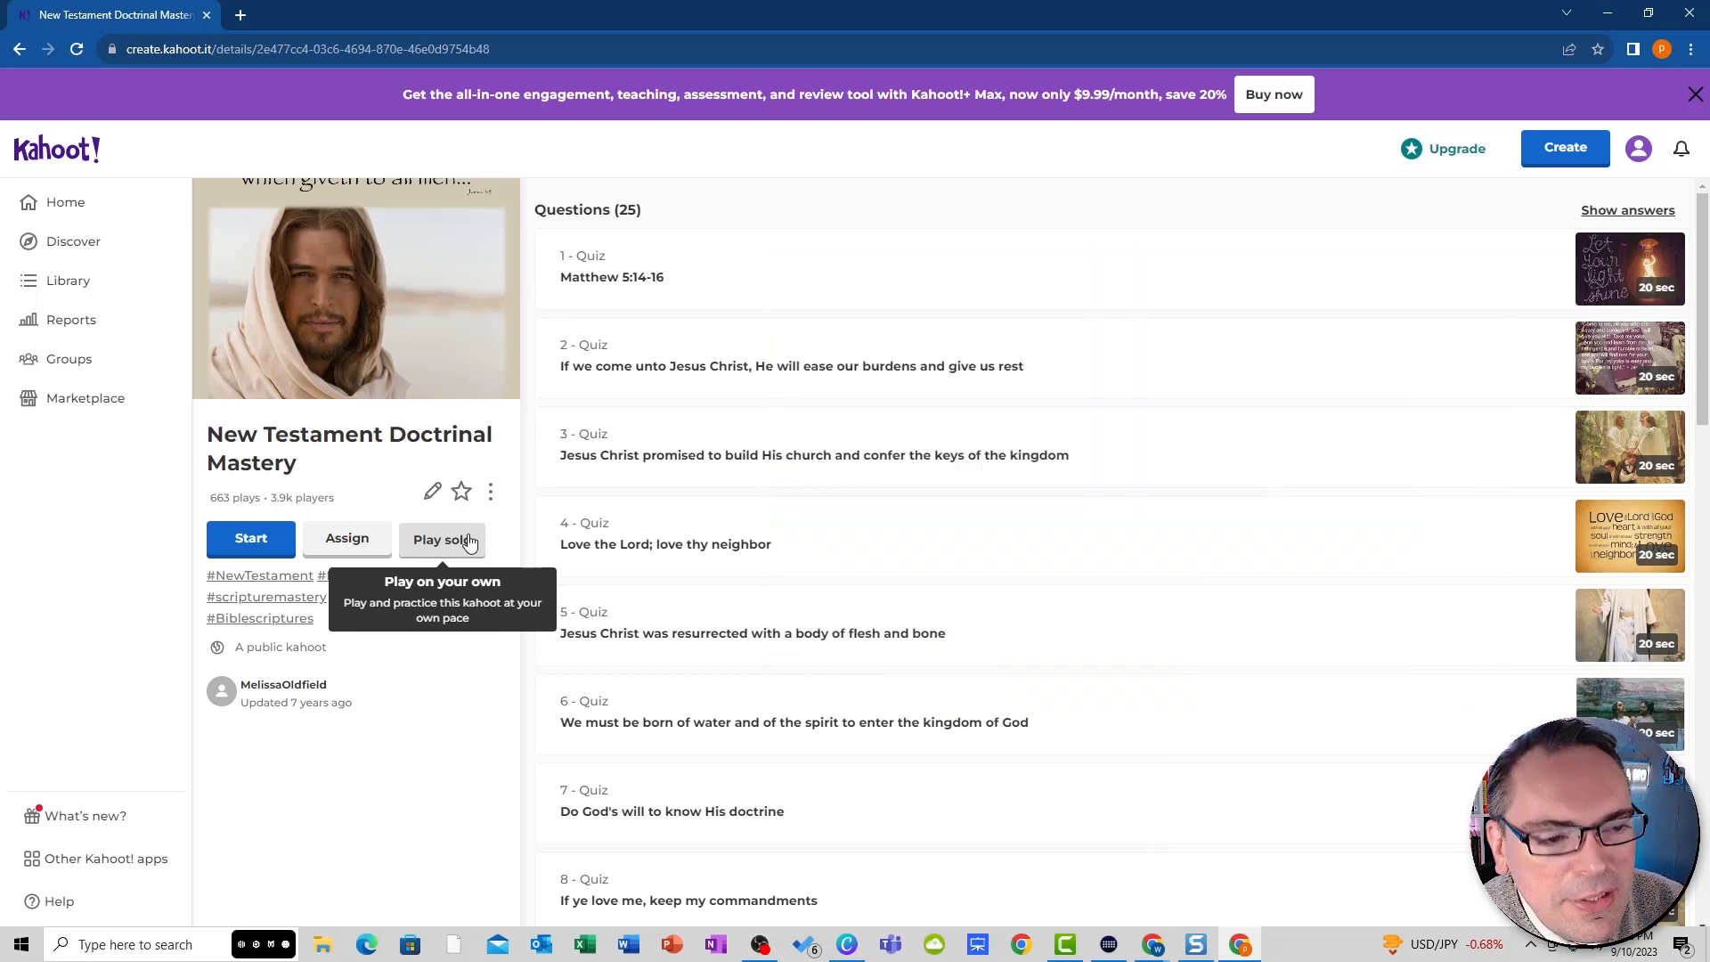
- Start a solo game of the New Testament Doctrinal Mastery kahoot in Classic mode and join with a nickname
click(470, 541)
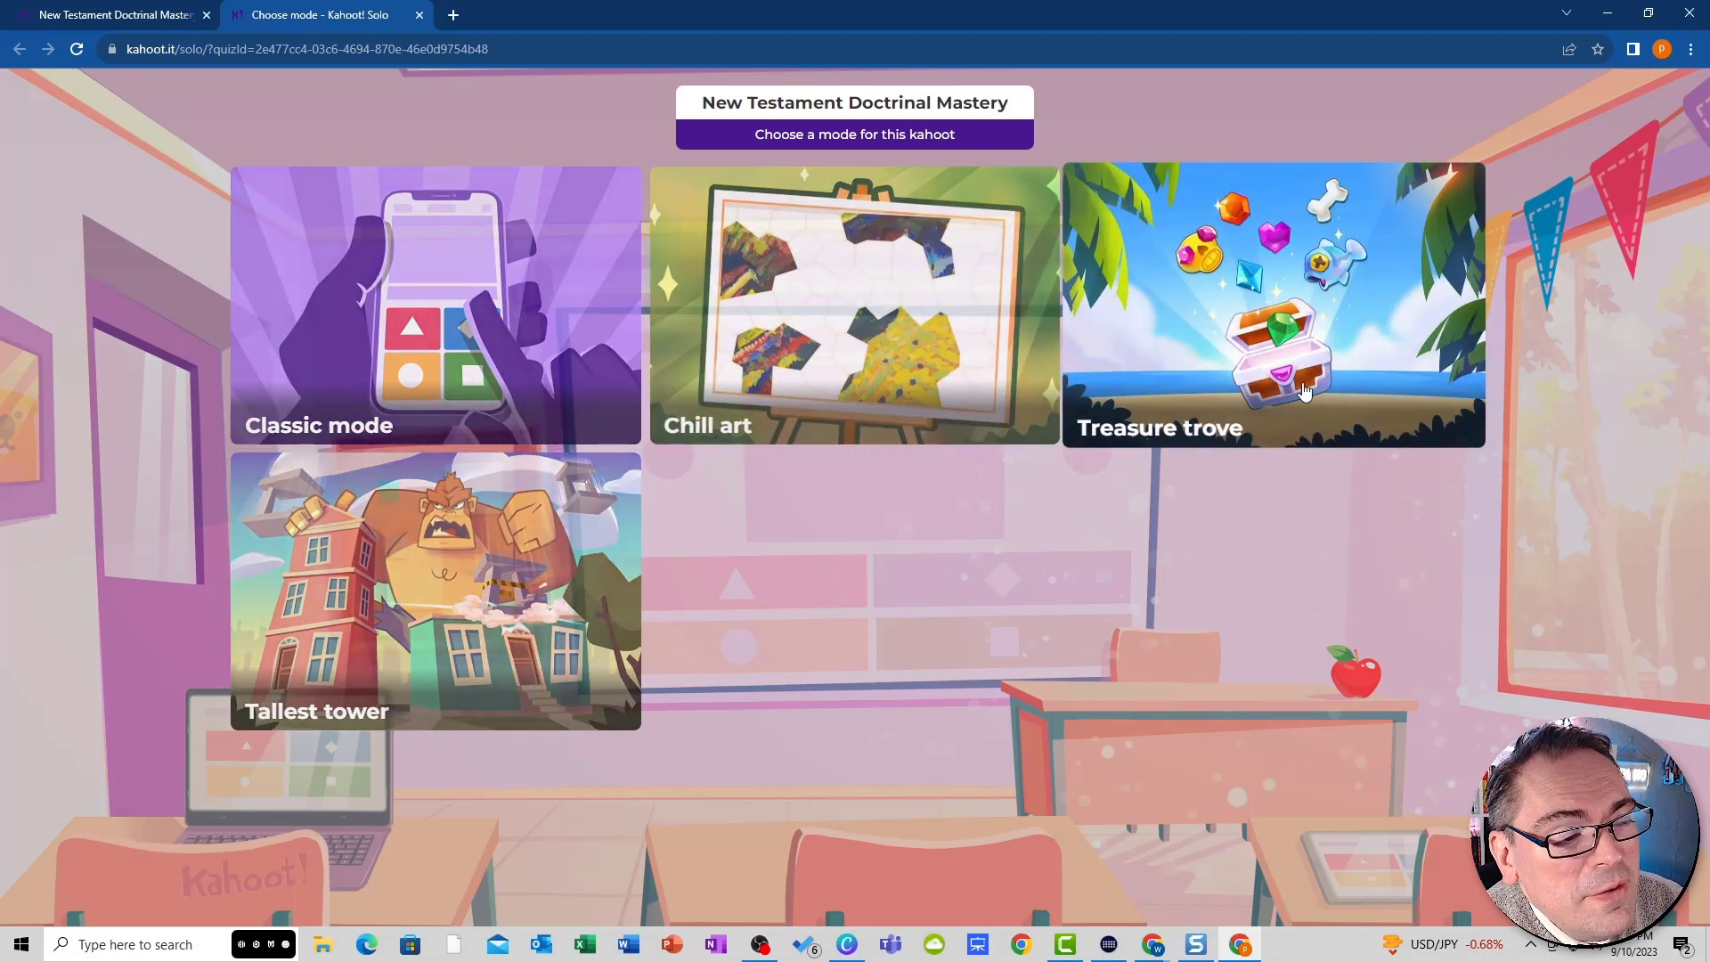
click(471, 238)
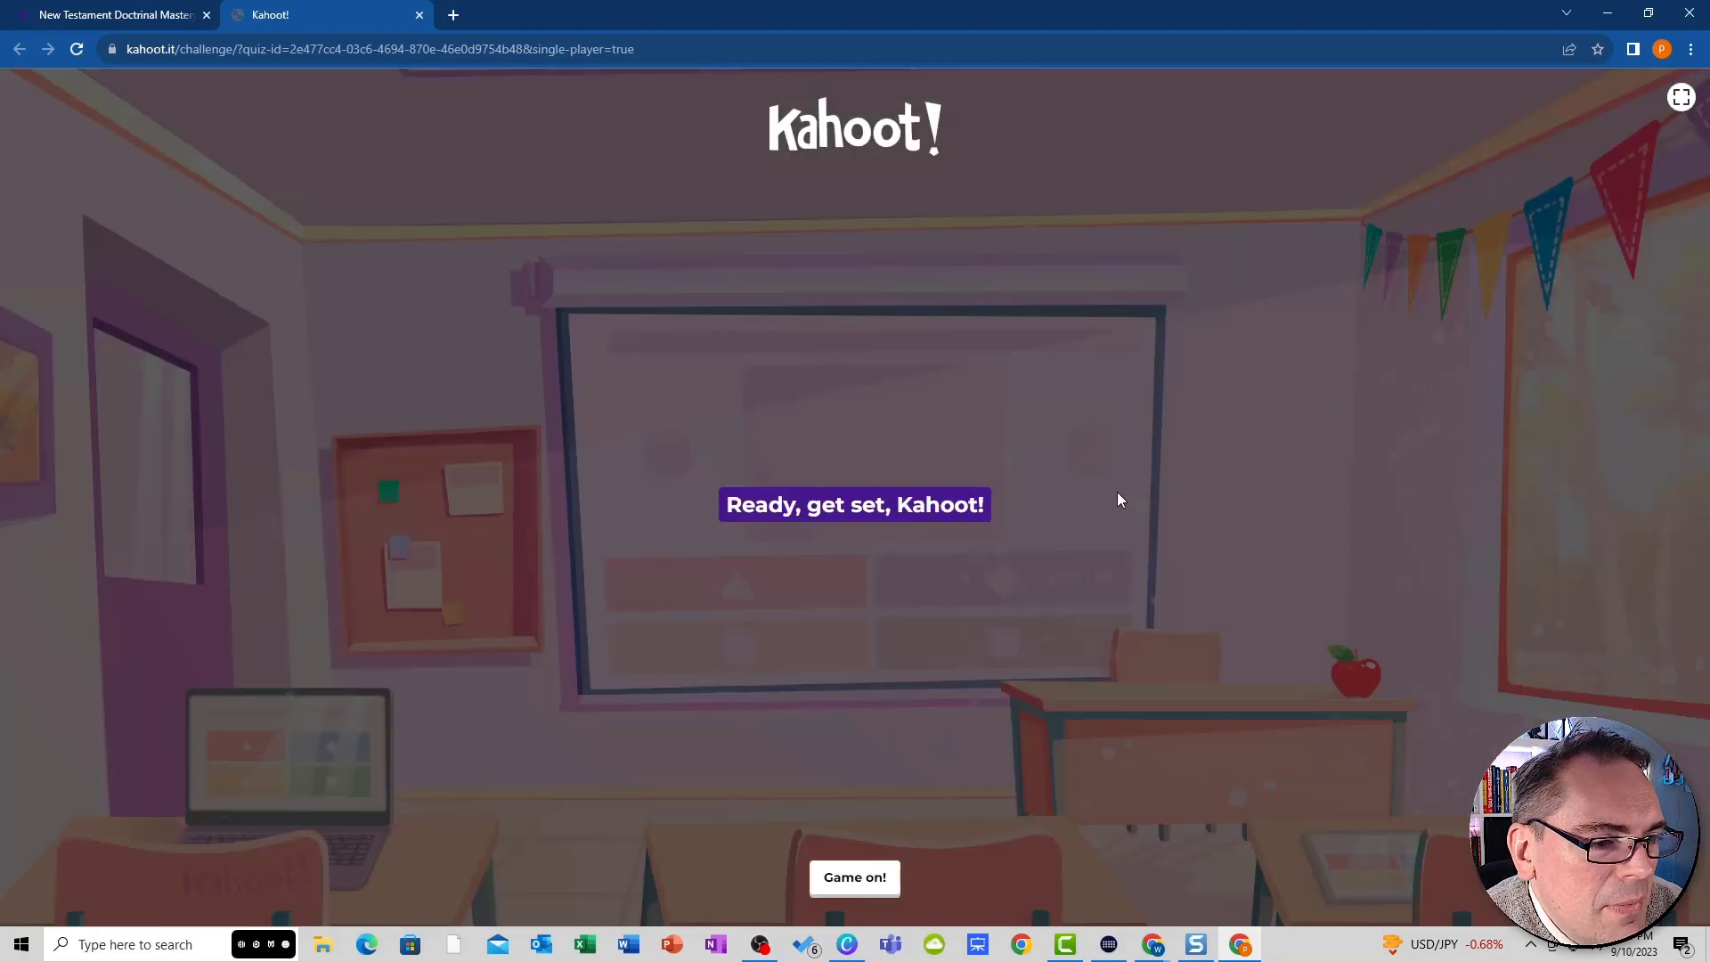
click(855, 877)
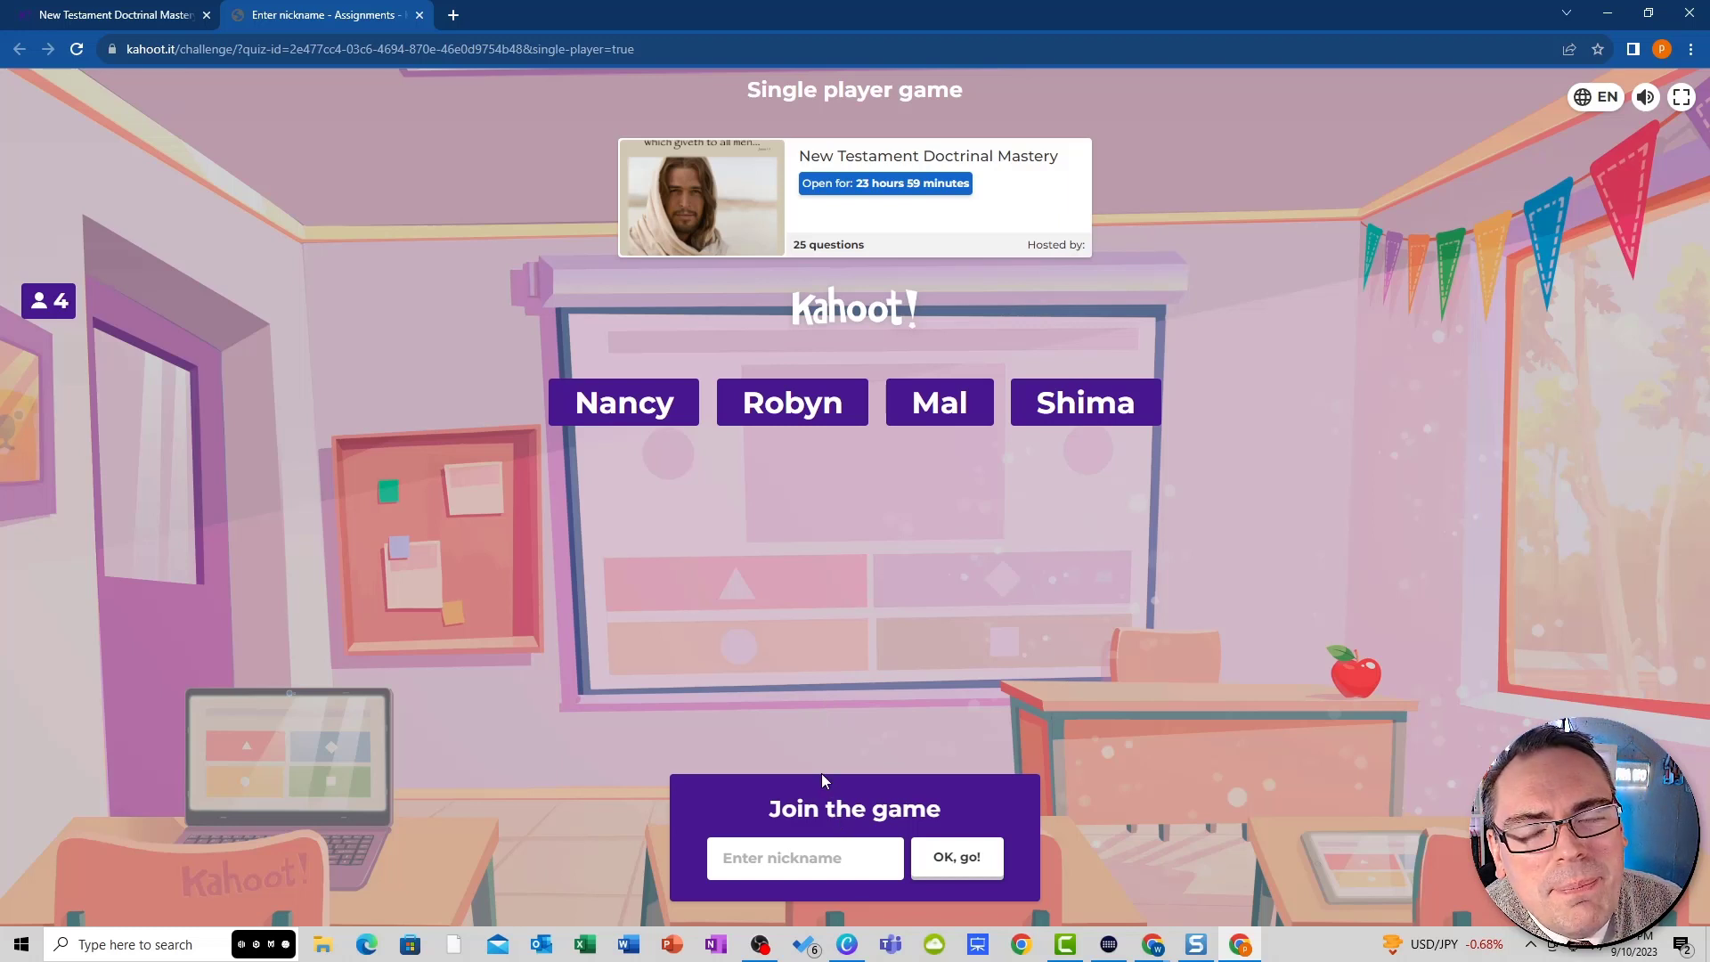
click(837, 859)
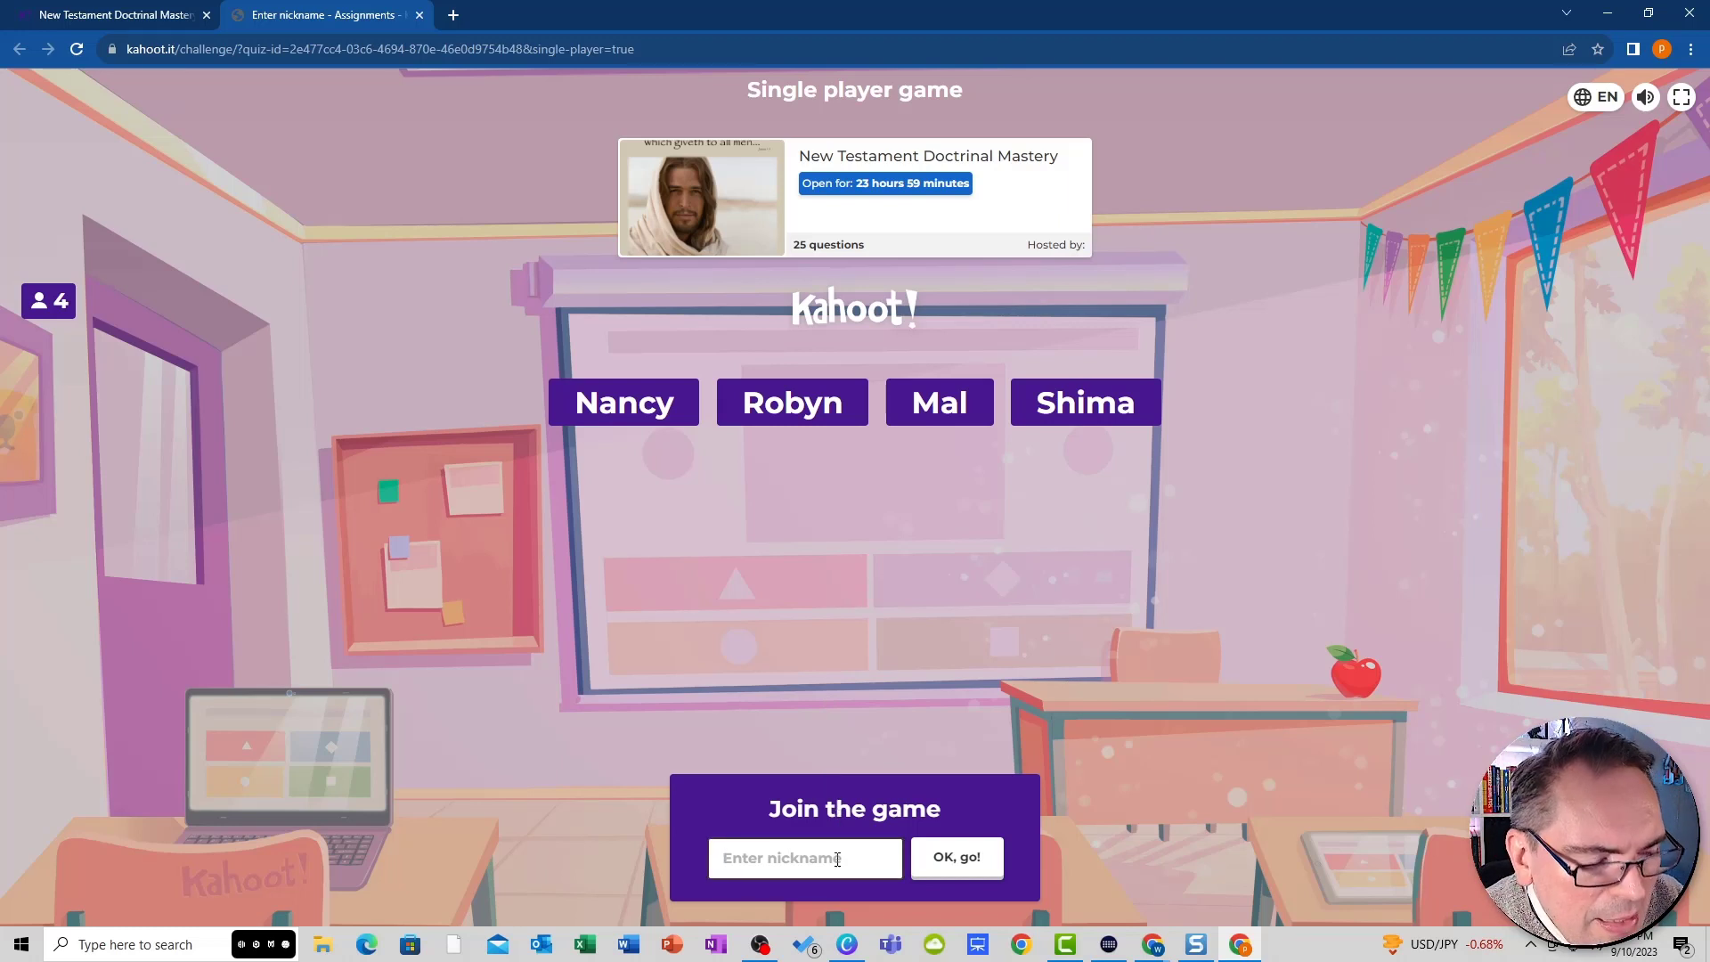
text(Joseph)
key(Return)
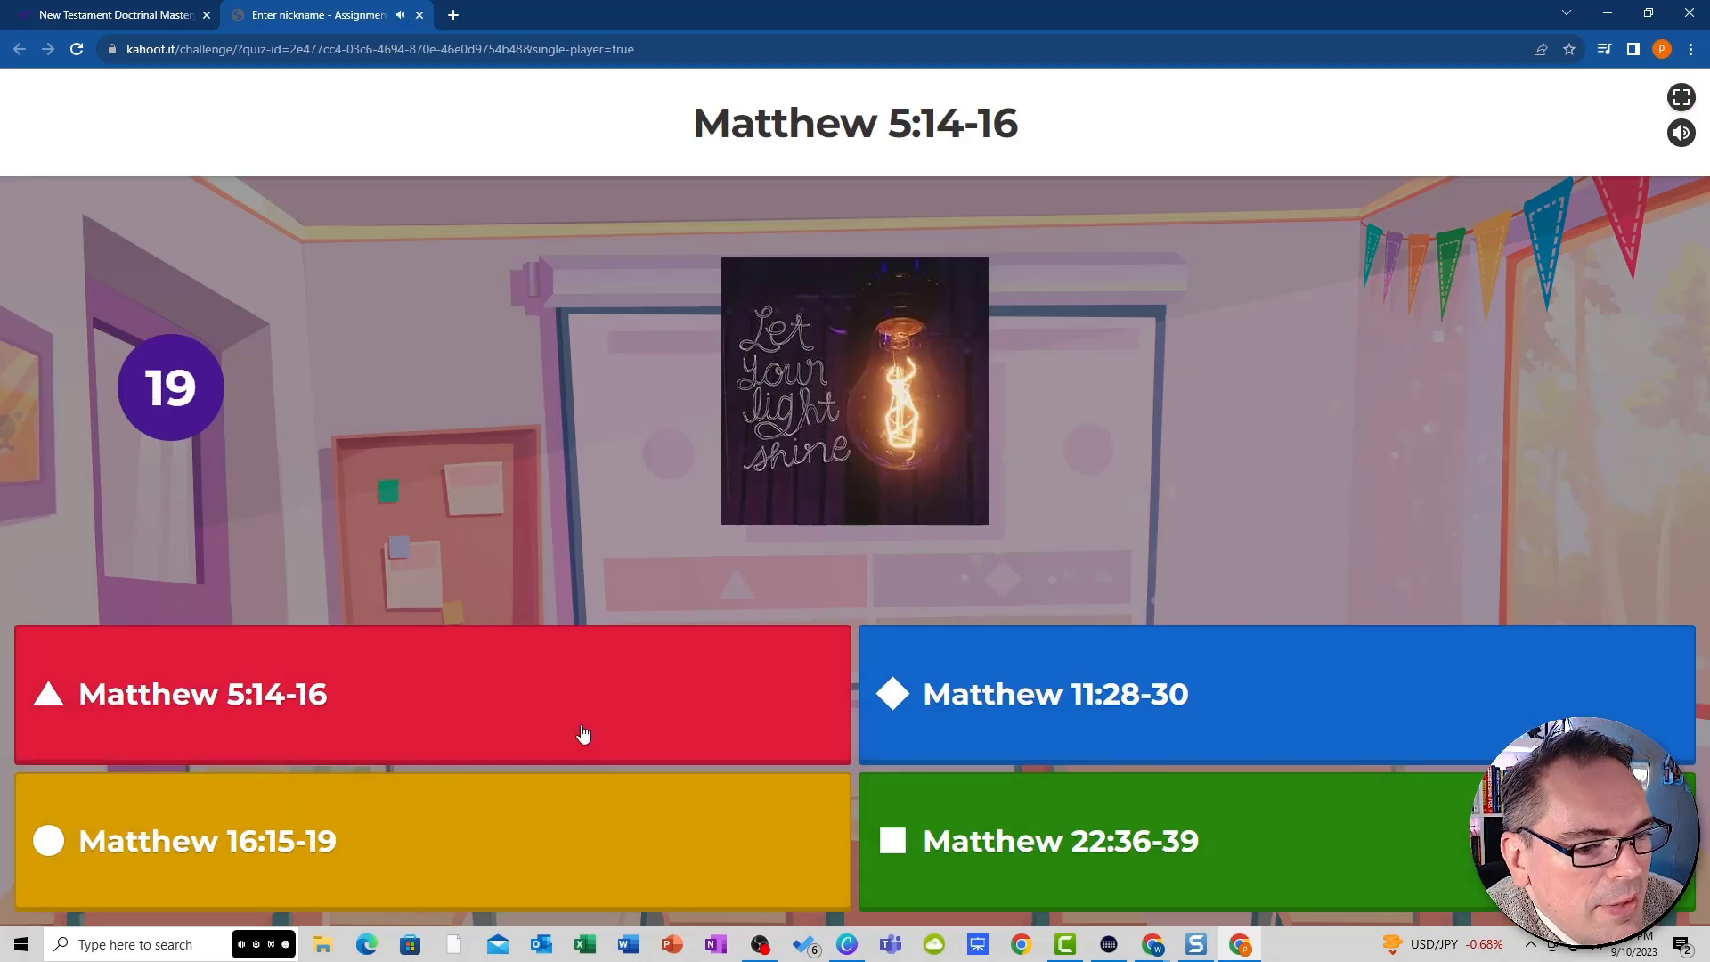
- Answer the first question with Matthew 5:14-16 and the second with Matthew 11:28-30, and continue to the scoreboard
click(522, 663)
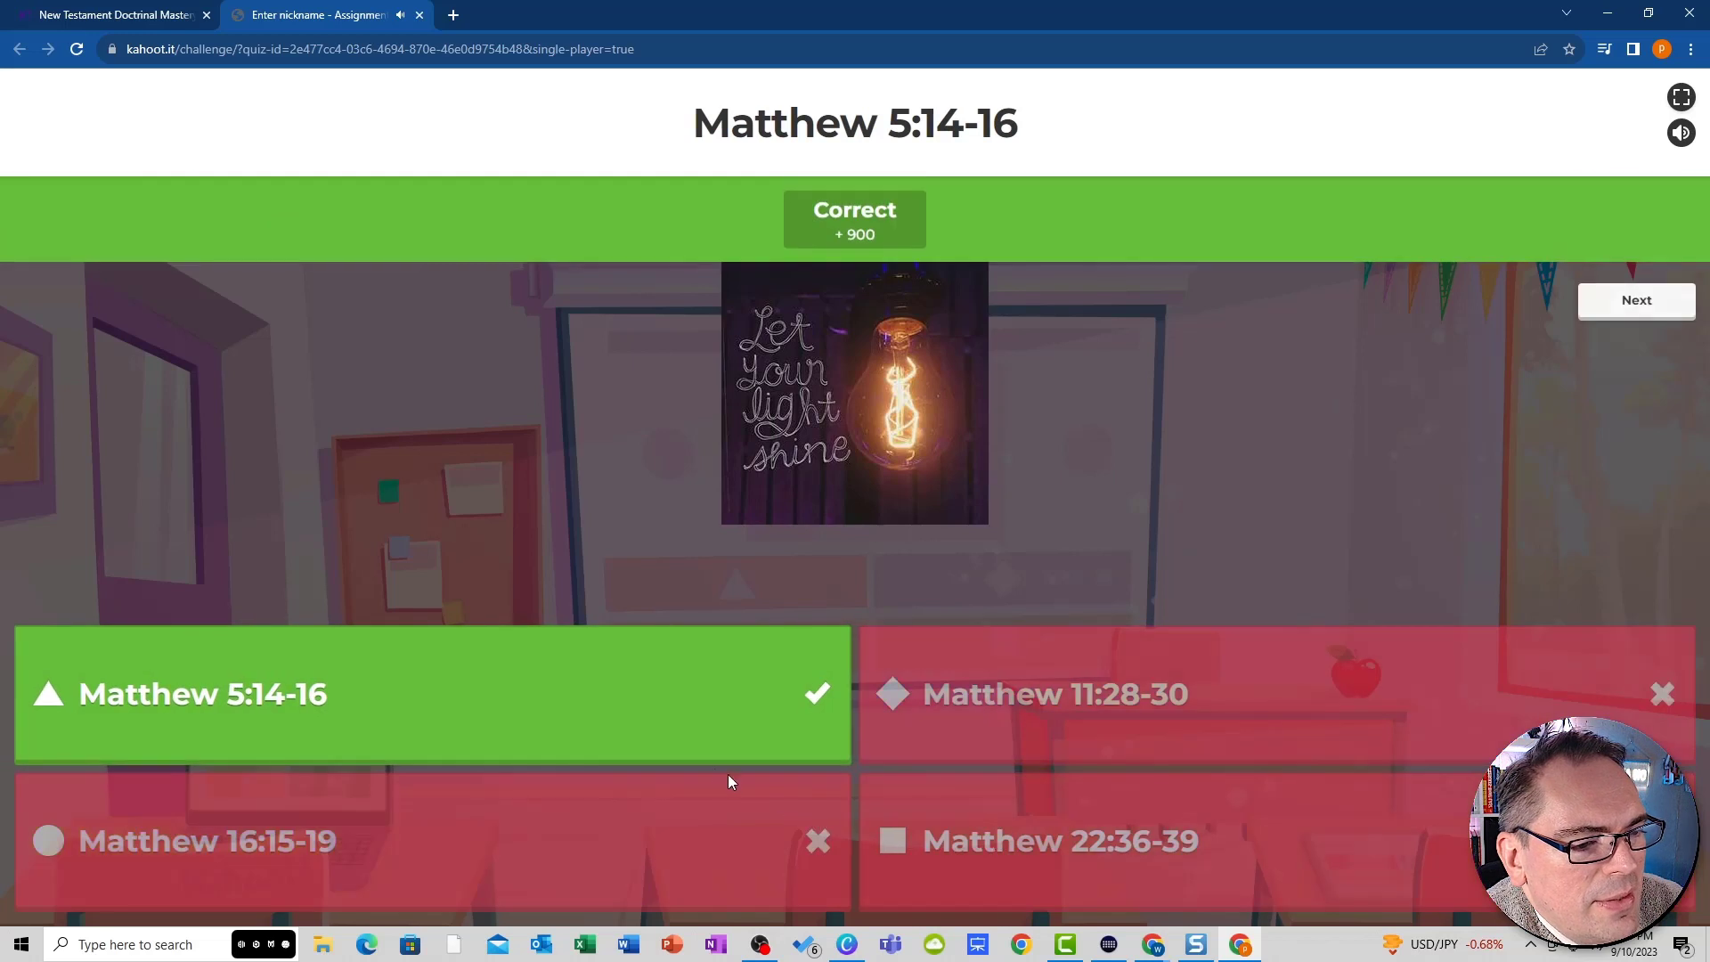
click(1636, 300)
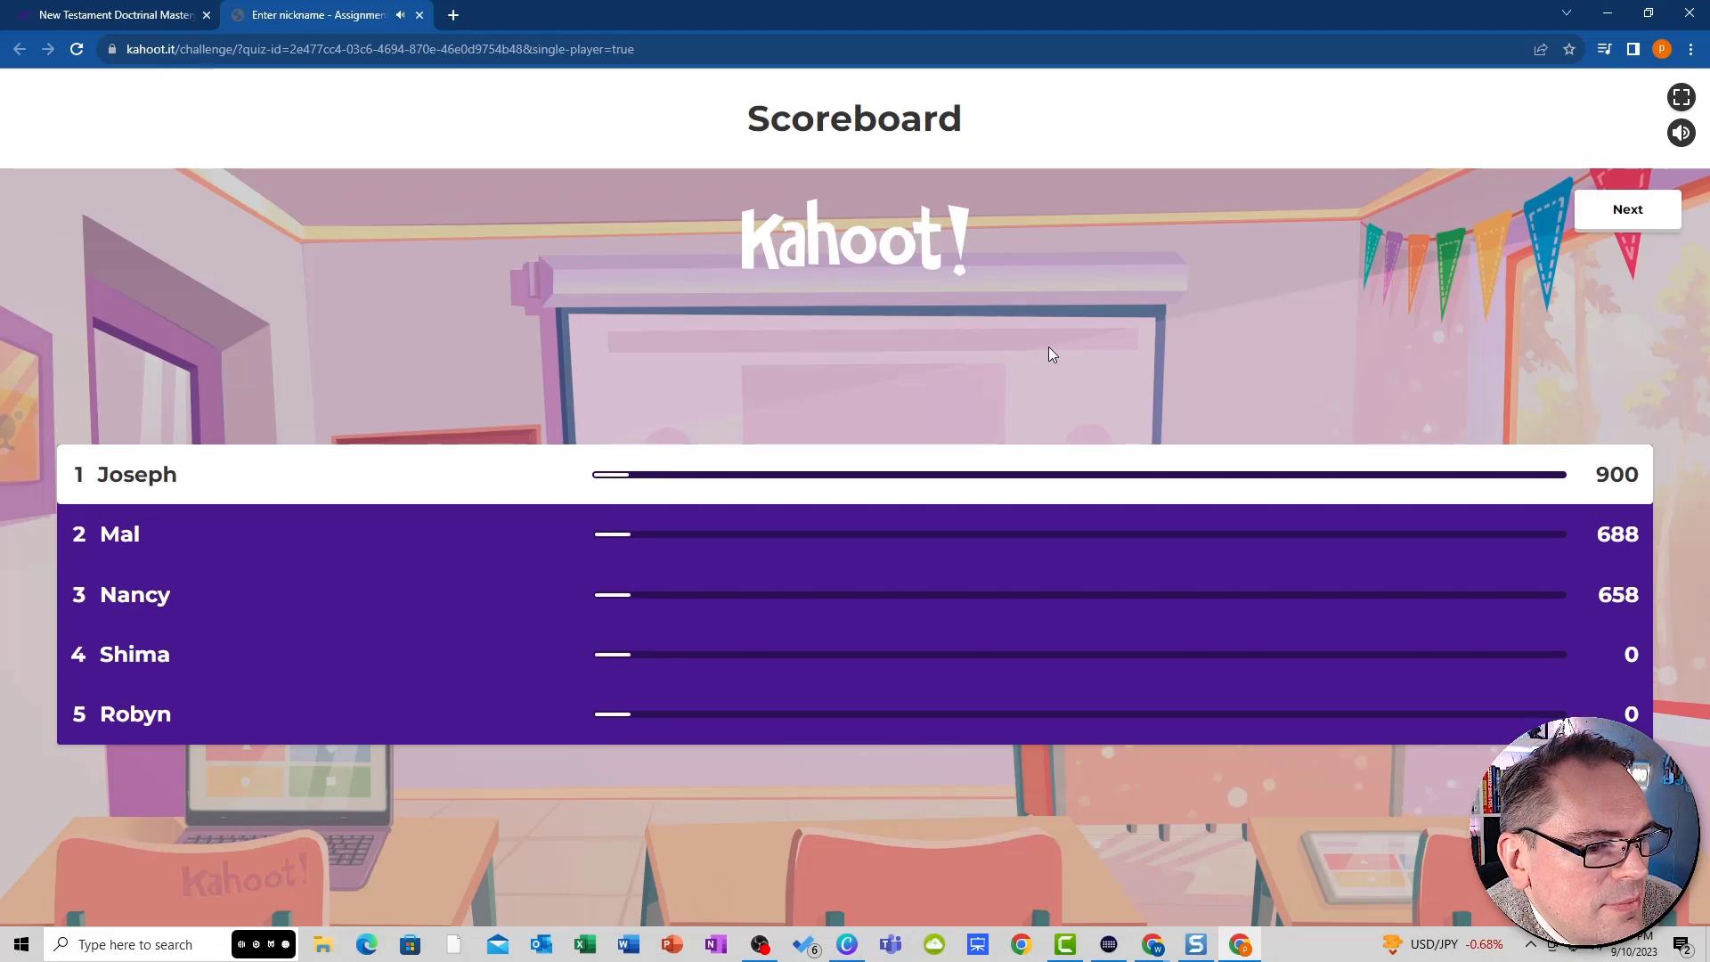
click(1628, 208)
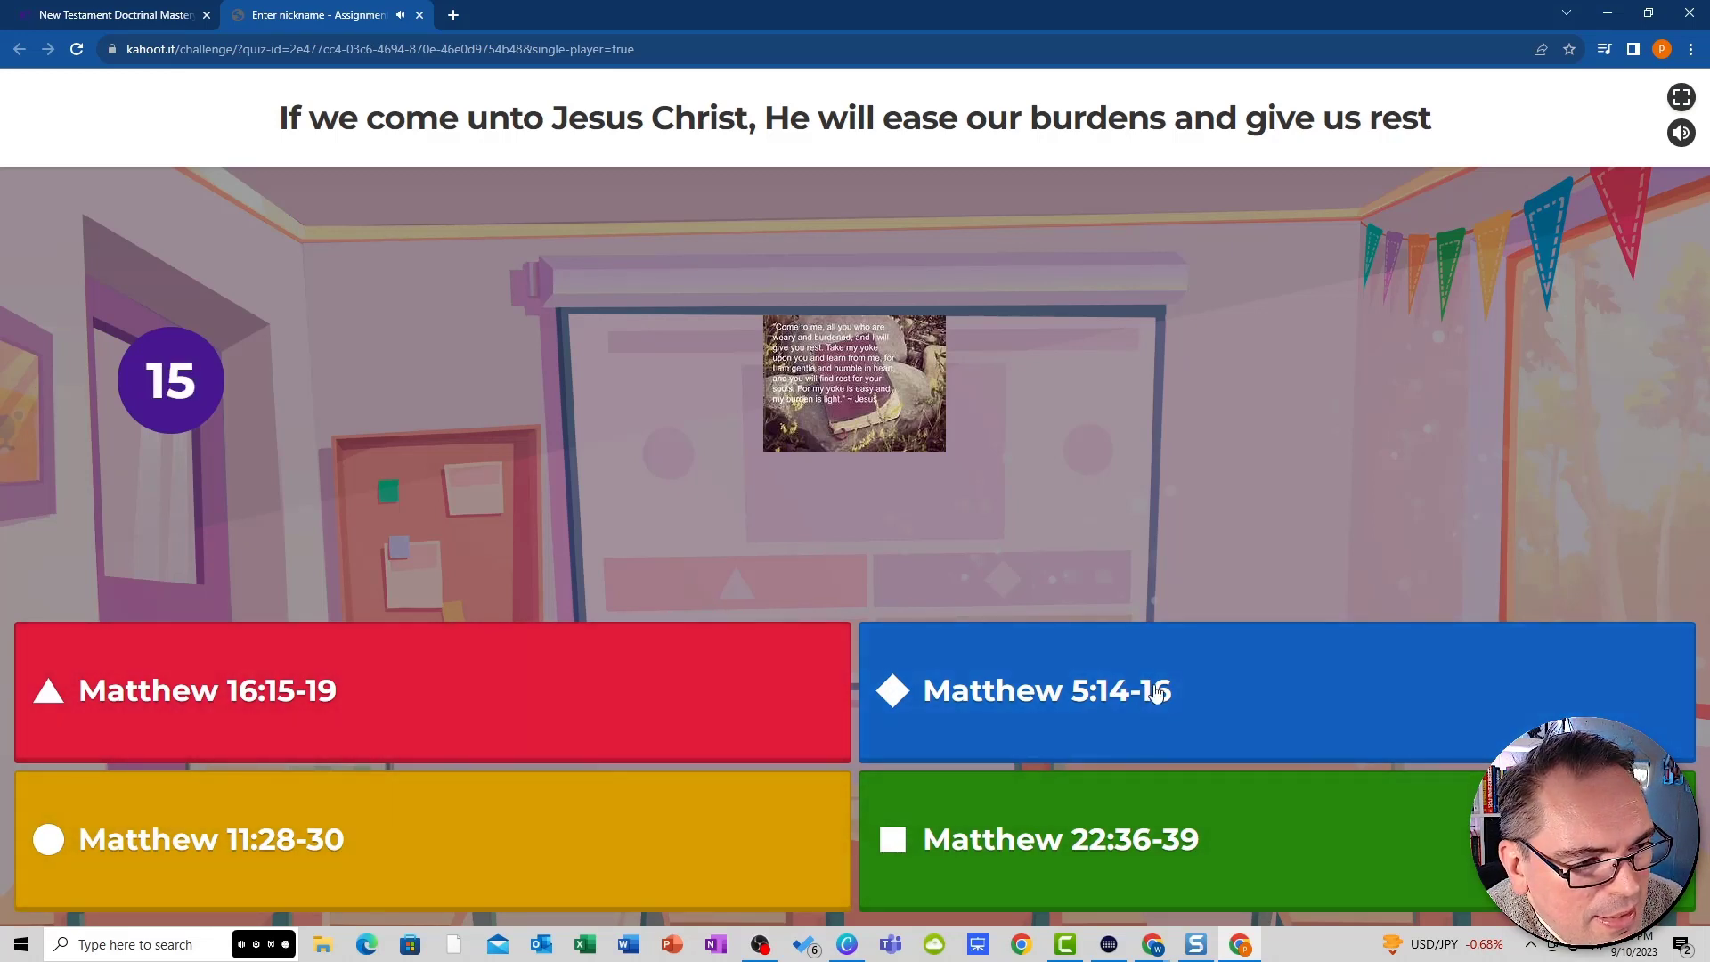
click(289, 839)
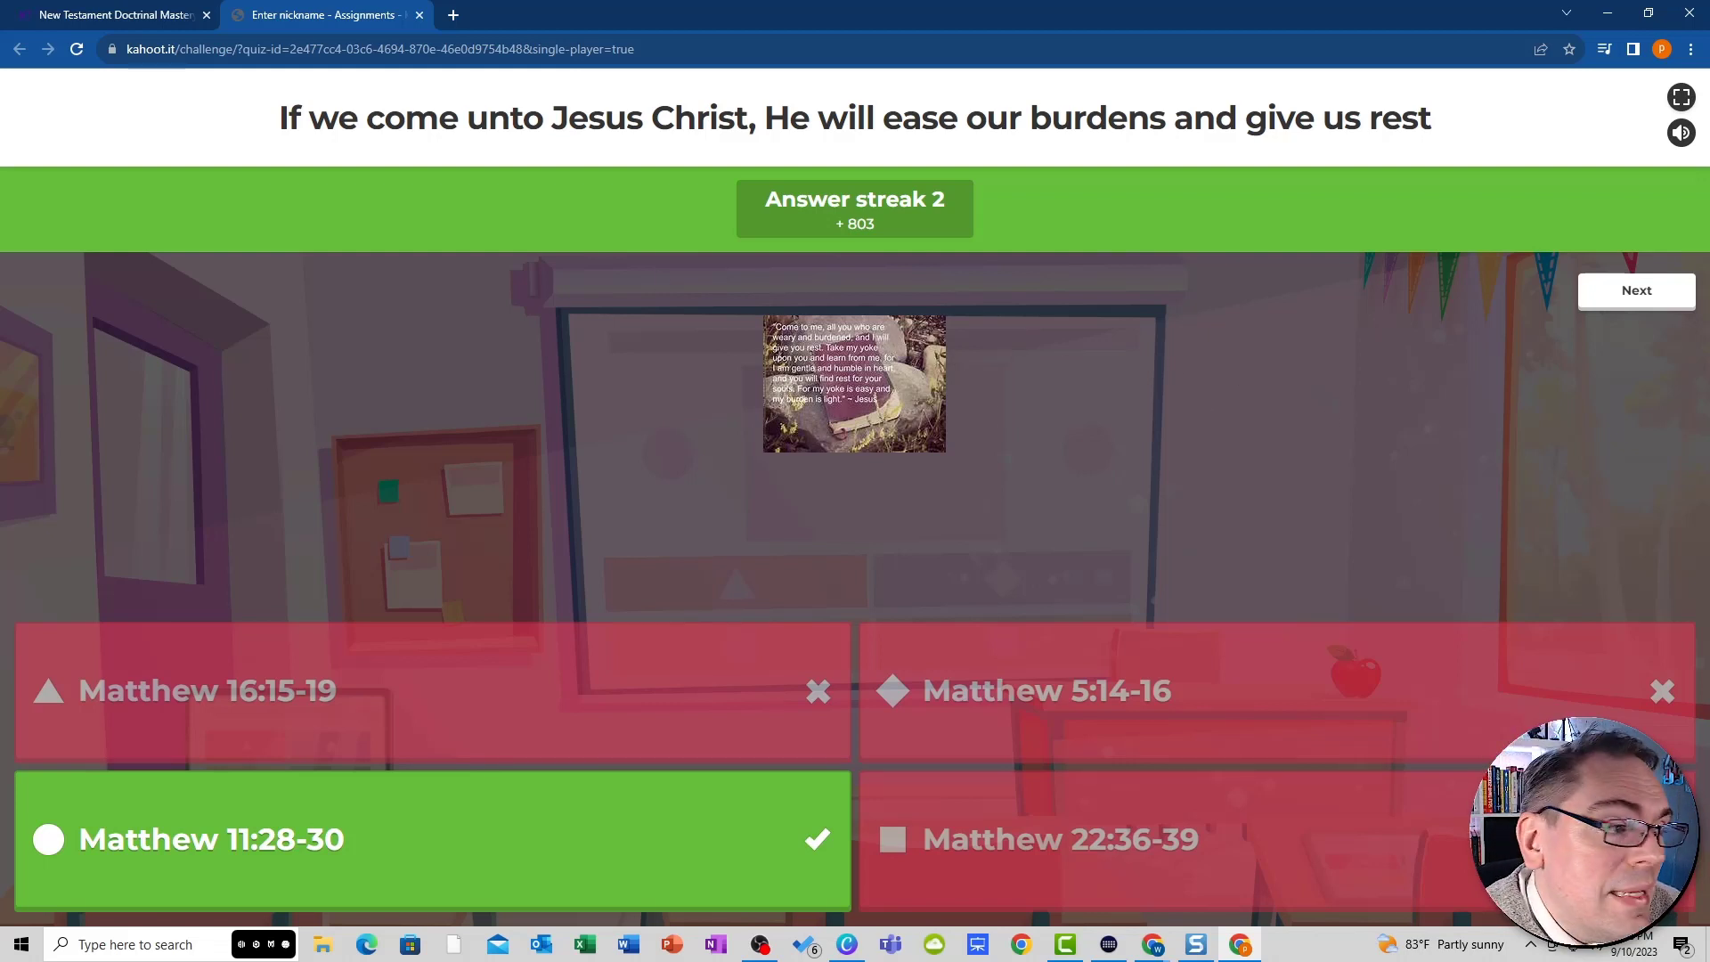
click(1665, 291)
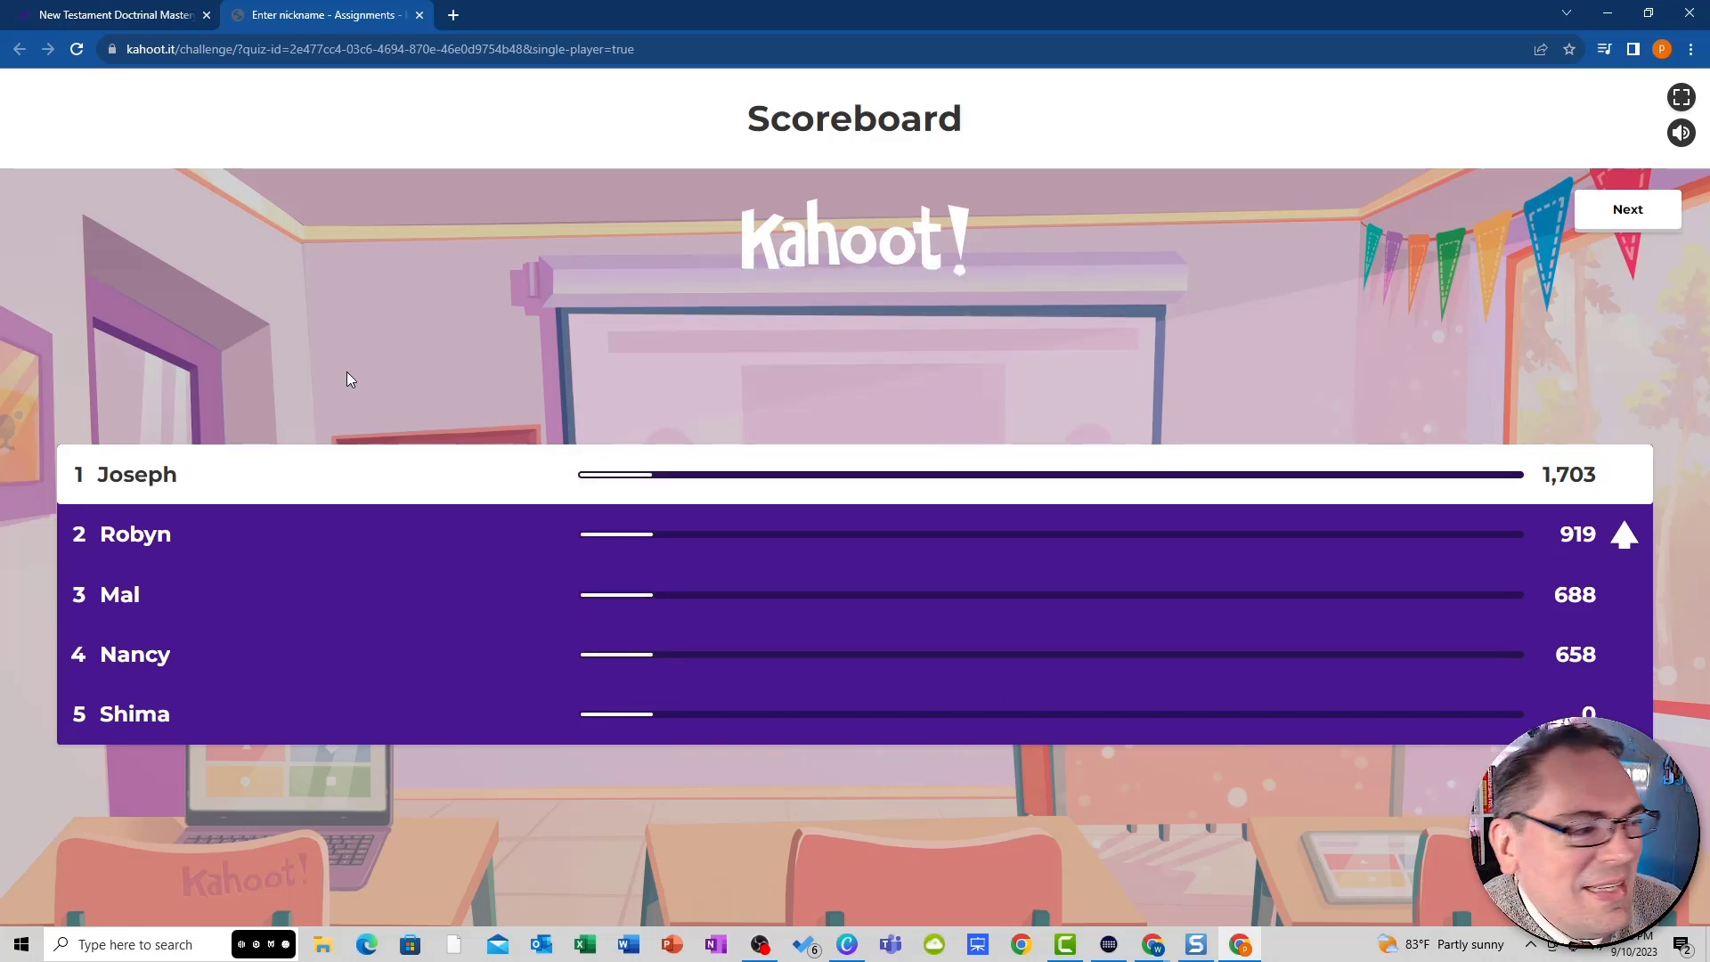
- Answer the third question with Matthew 16:15-19 and the fourth with Matthew 5:14-16, and continue to the scoreboard
click(1652, 225)
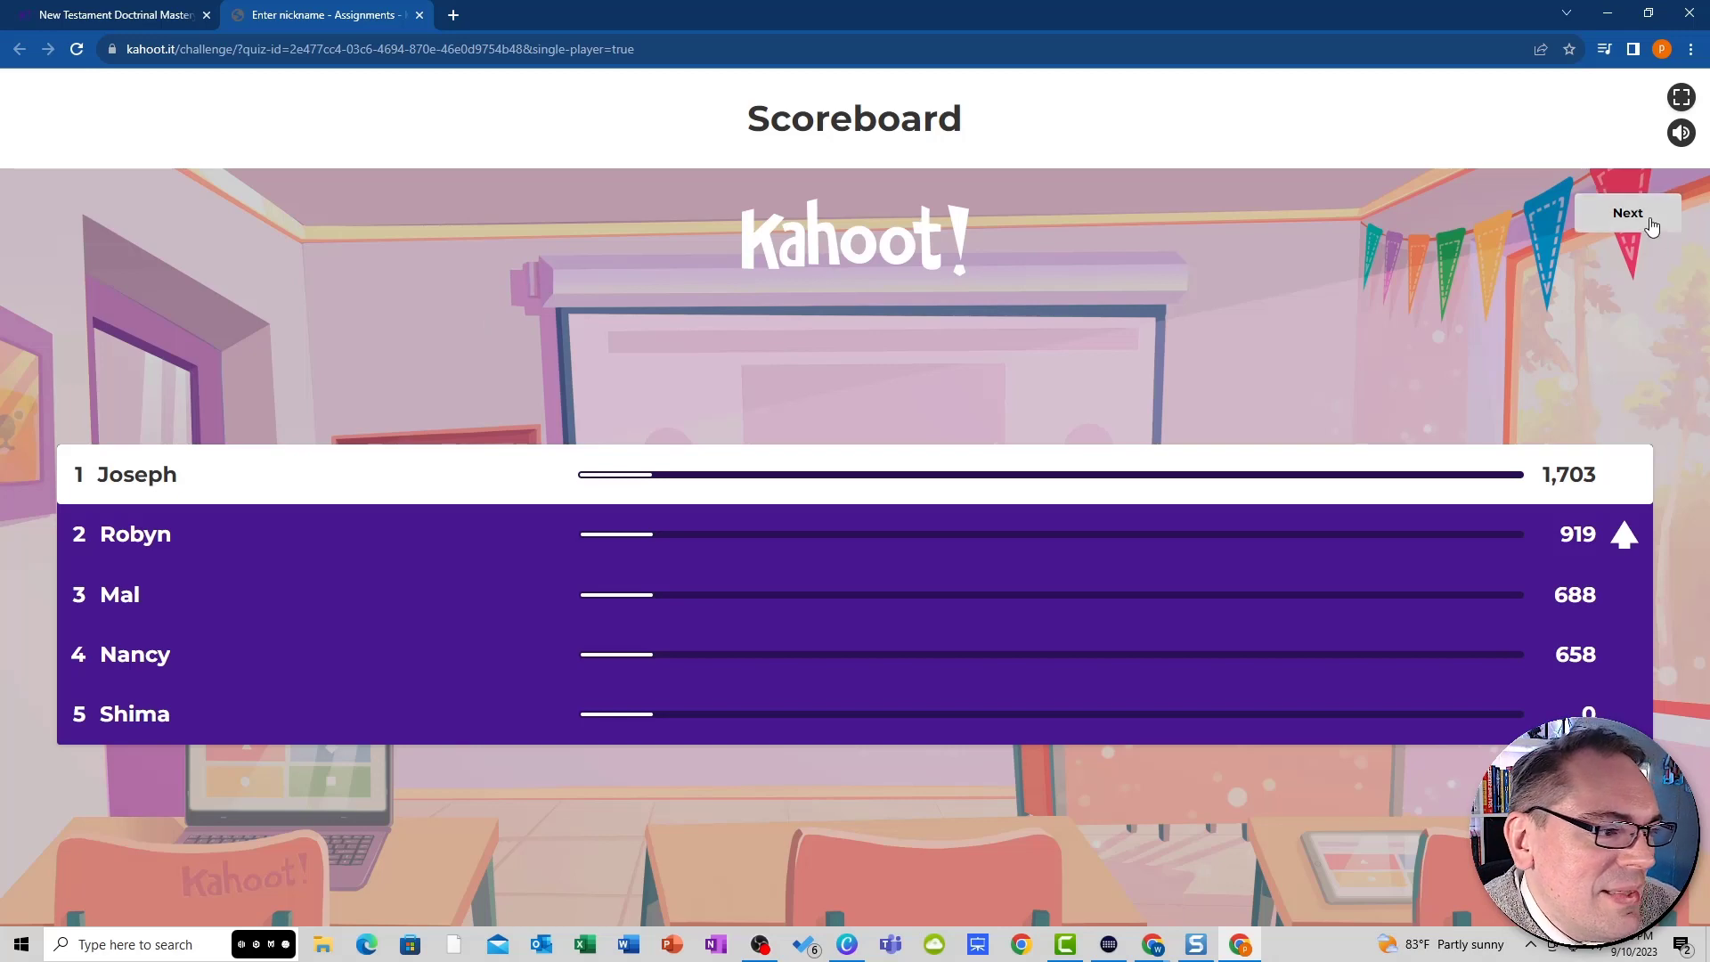
click(1652, 225)
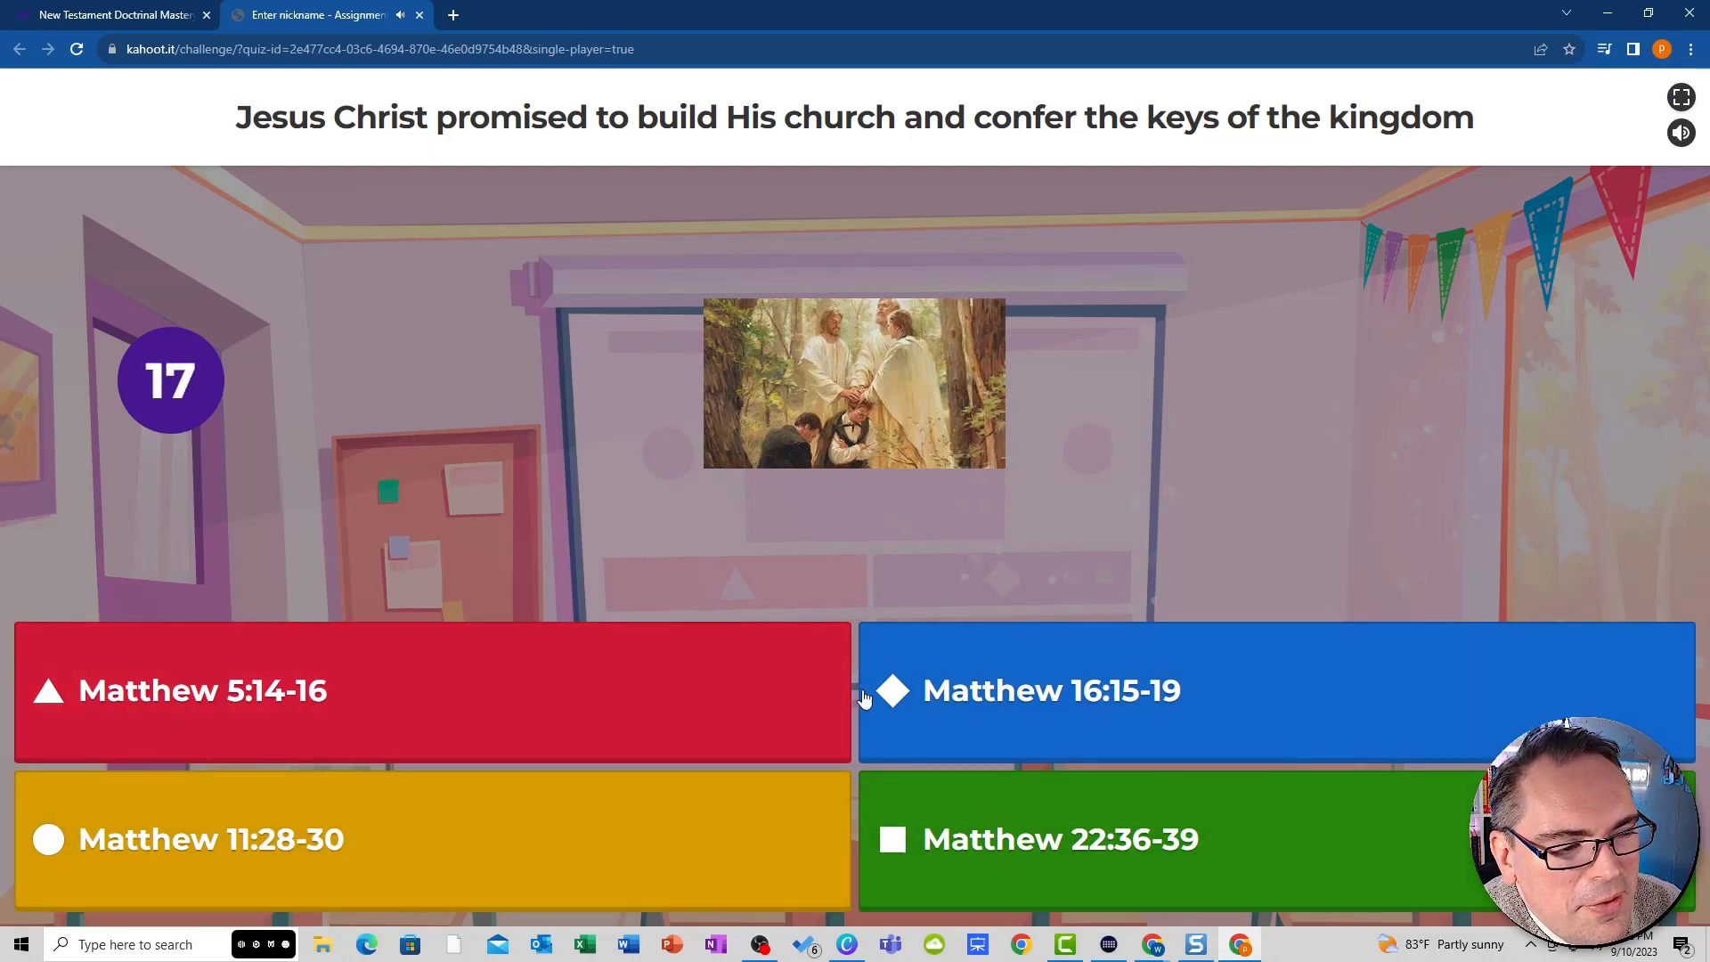
click(1114, 717)
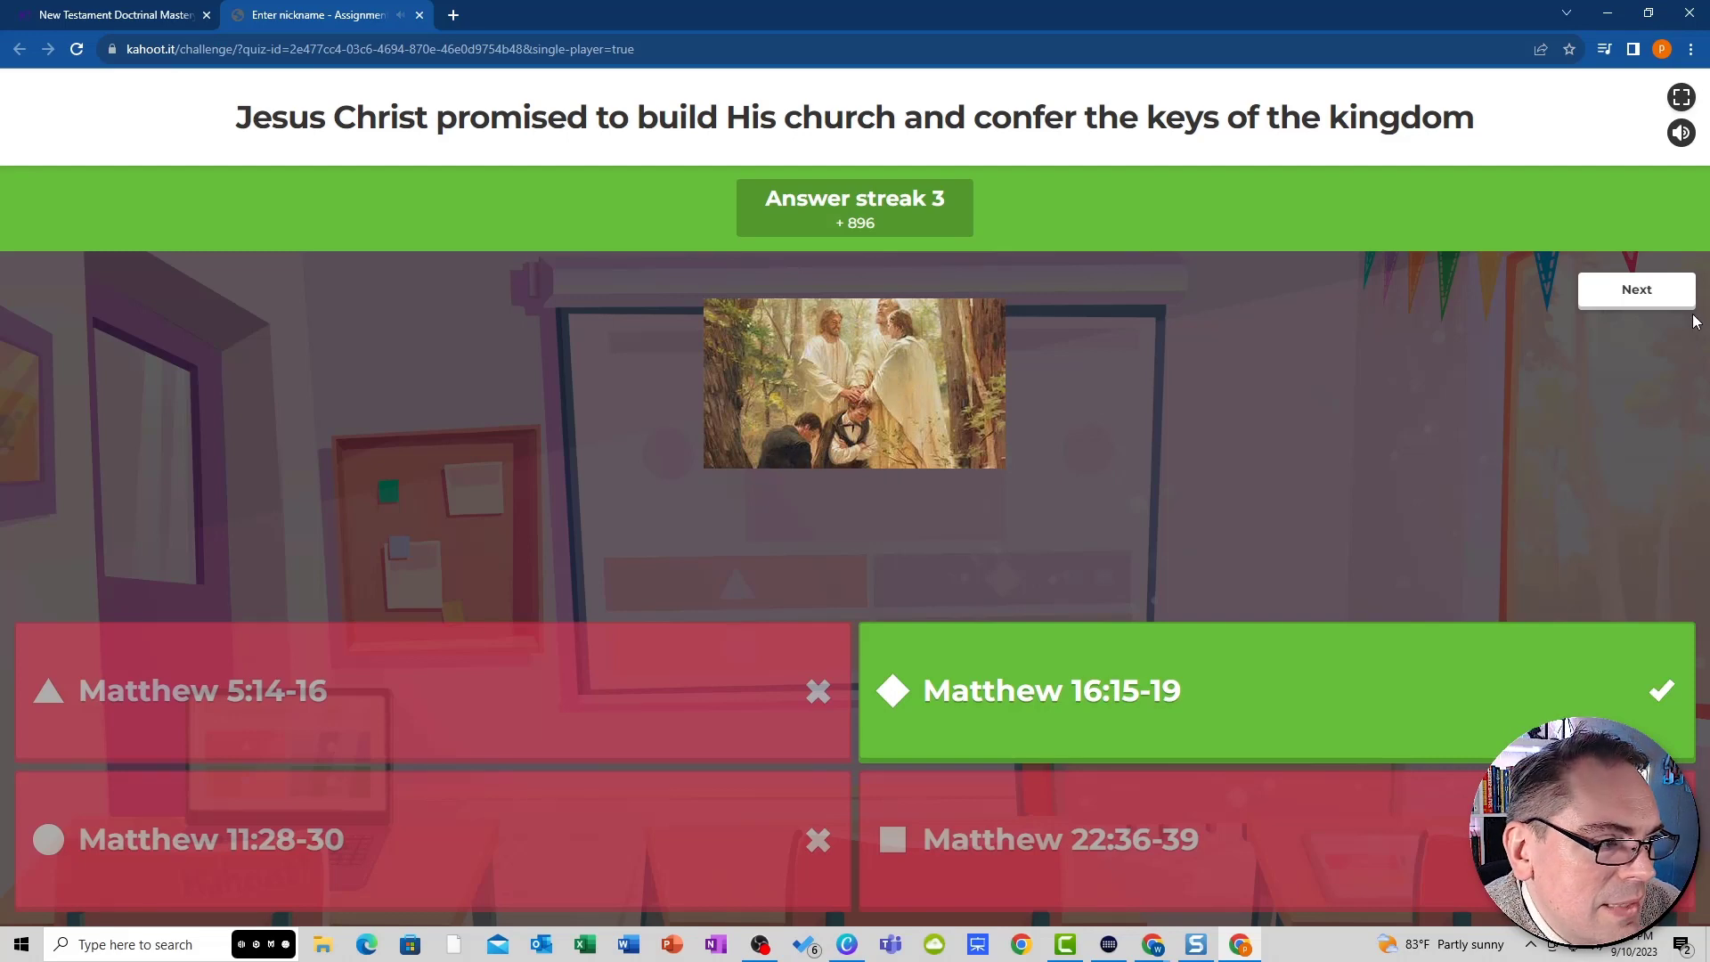
click(1637, 299)
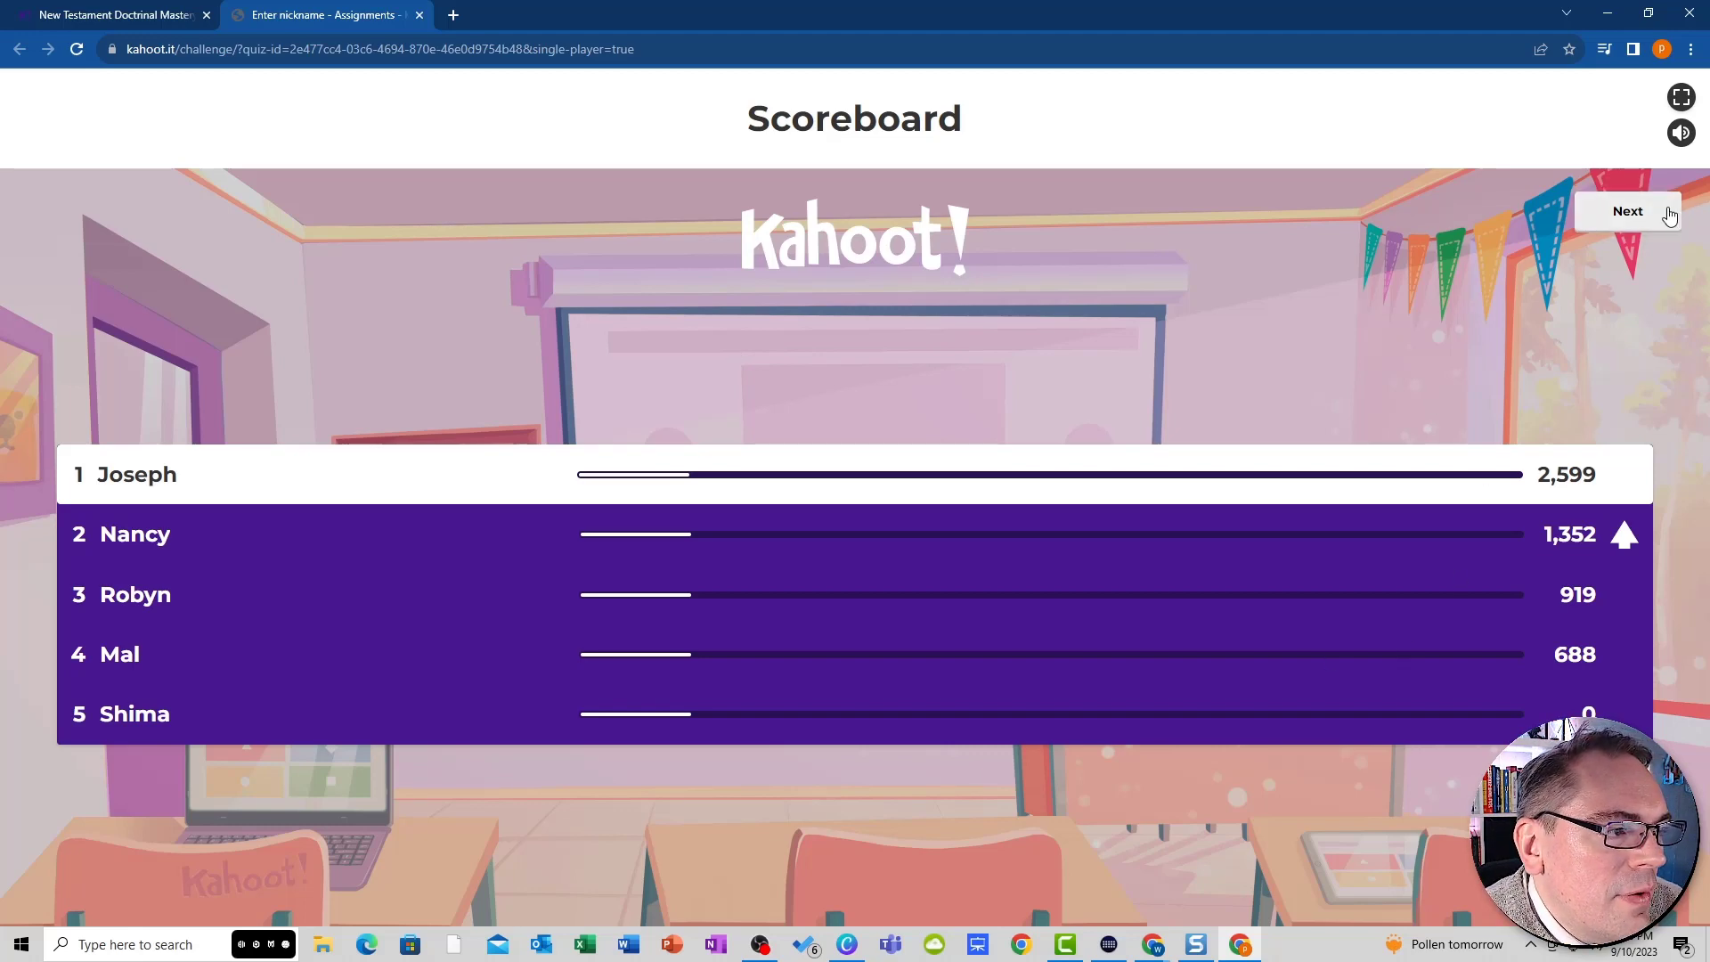
click(1627, 210)
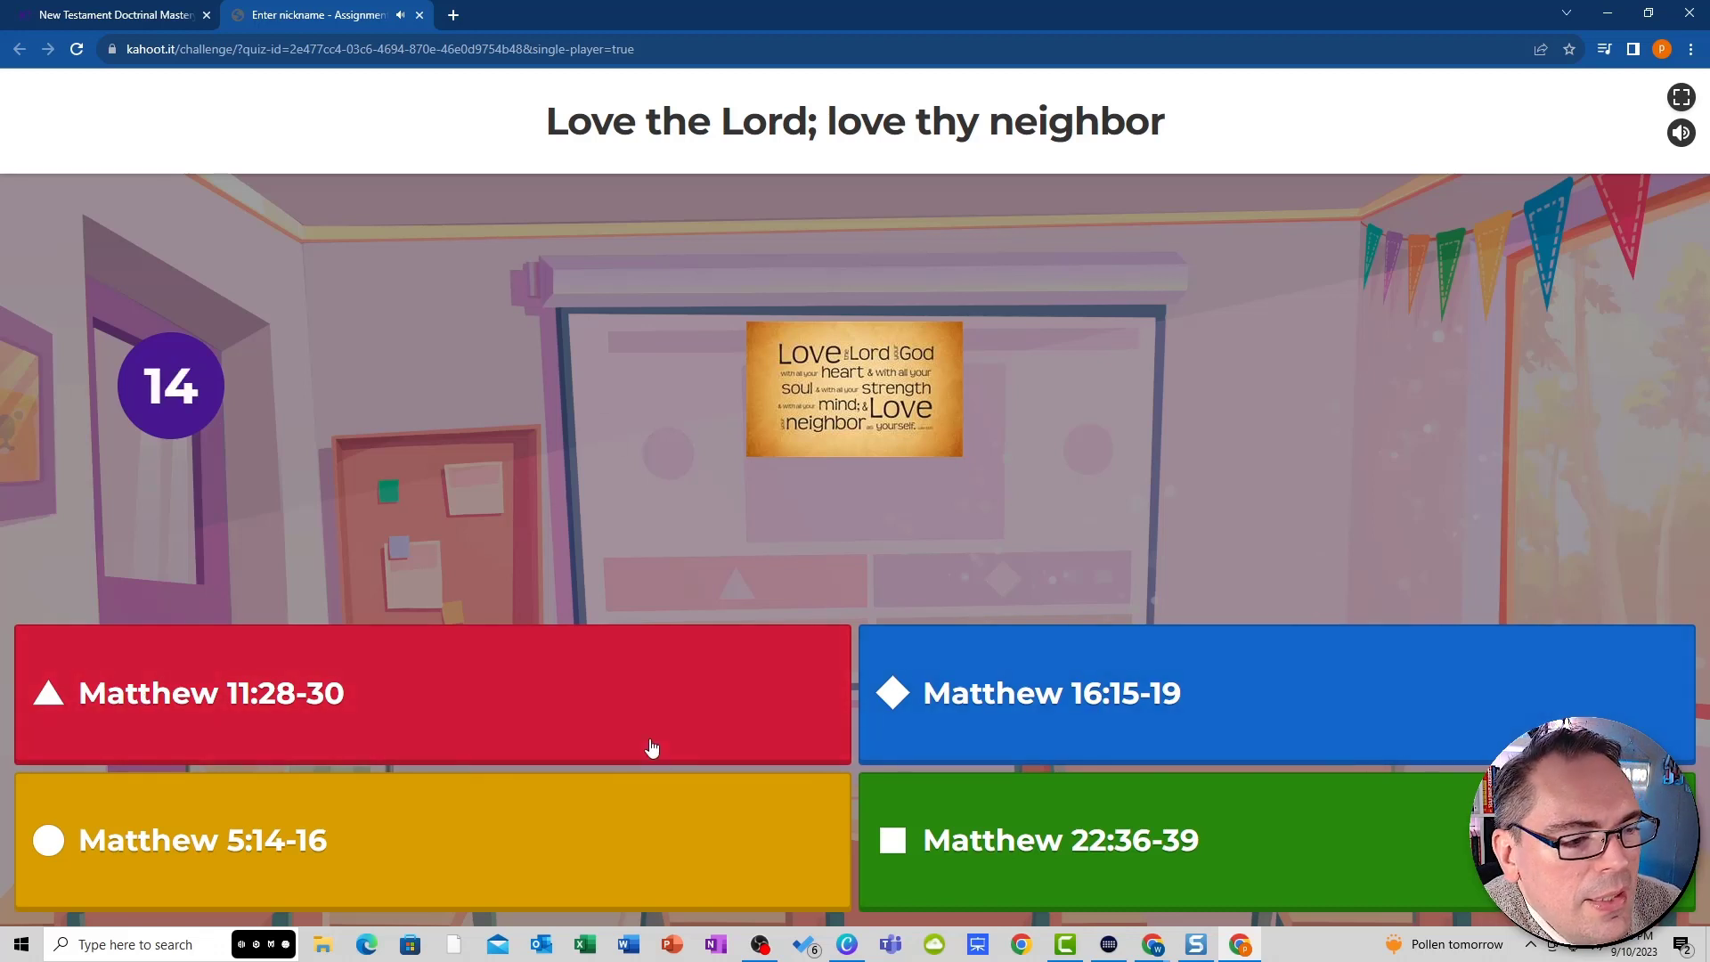
click(542, 837)
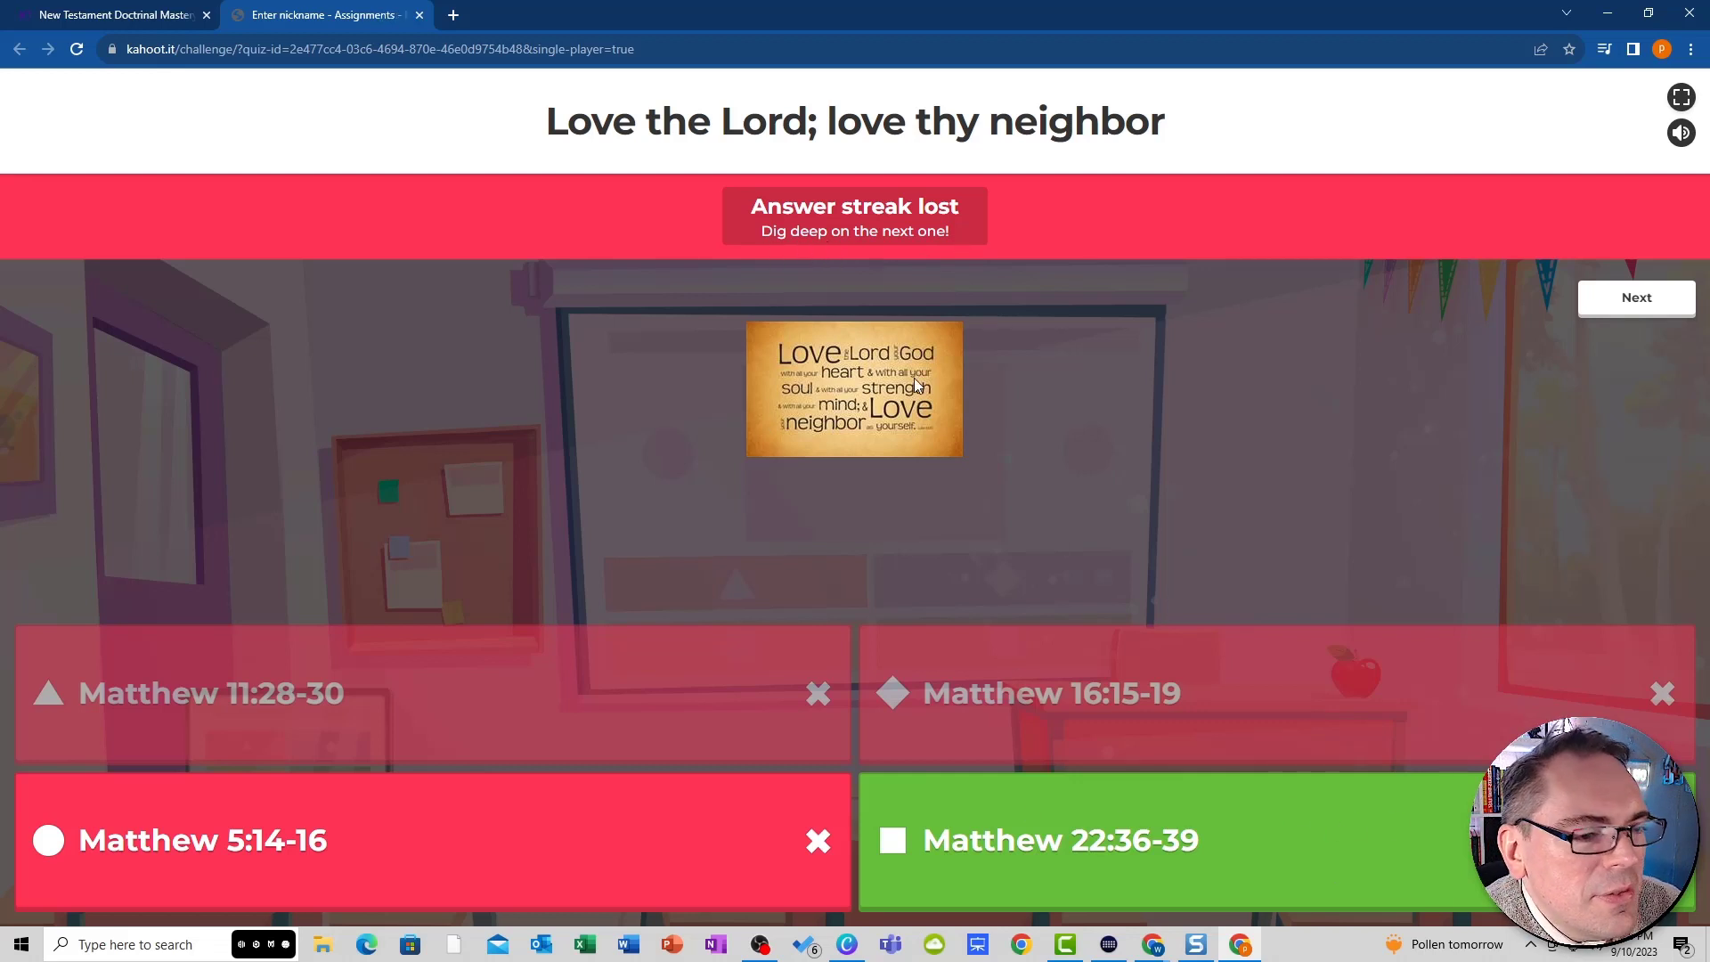
click(1630, 299)
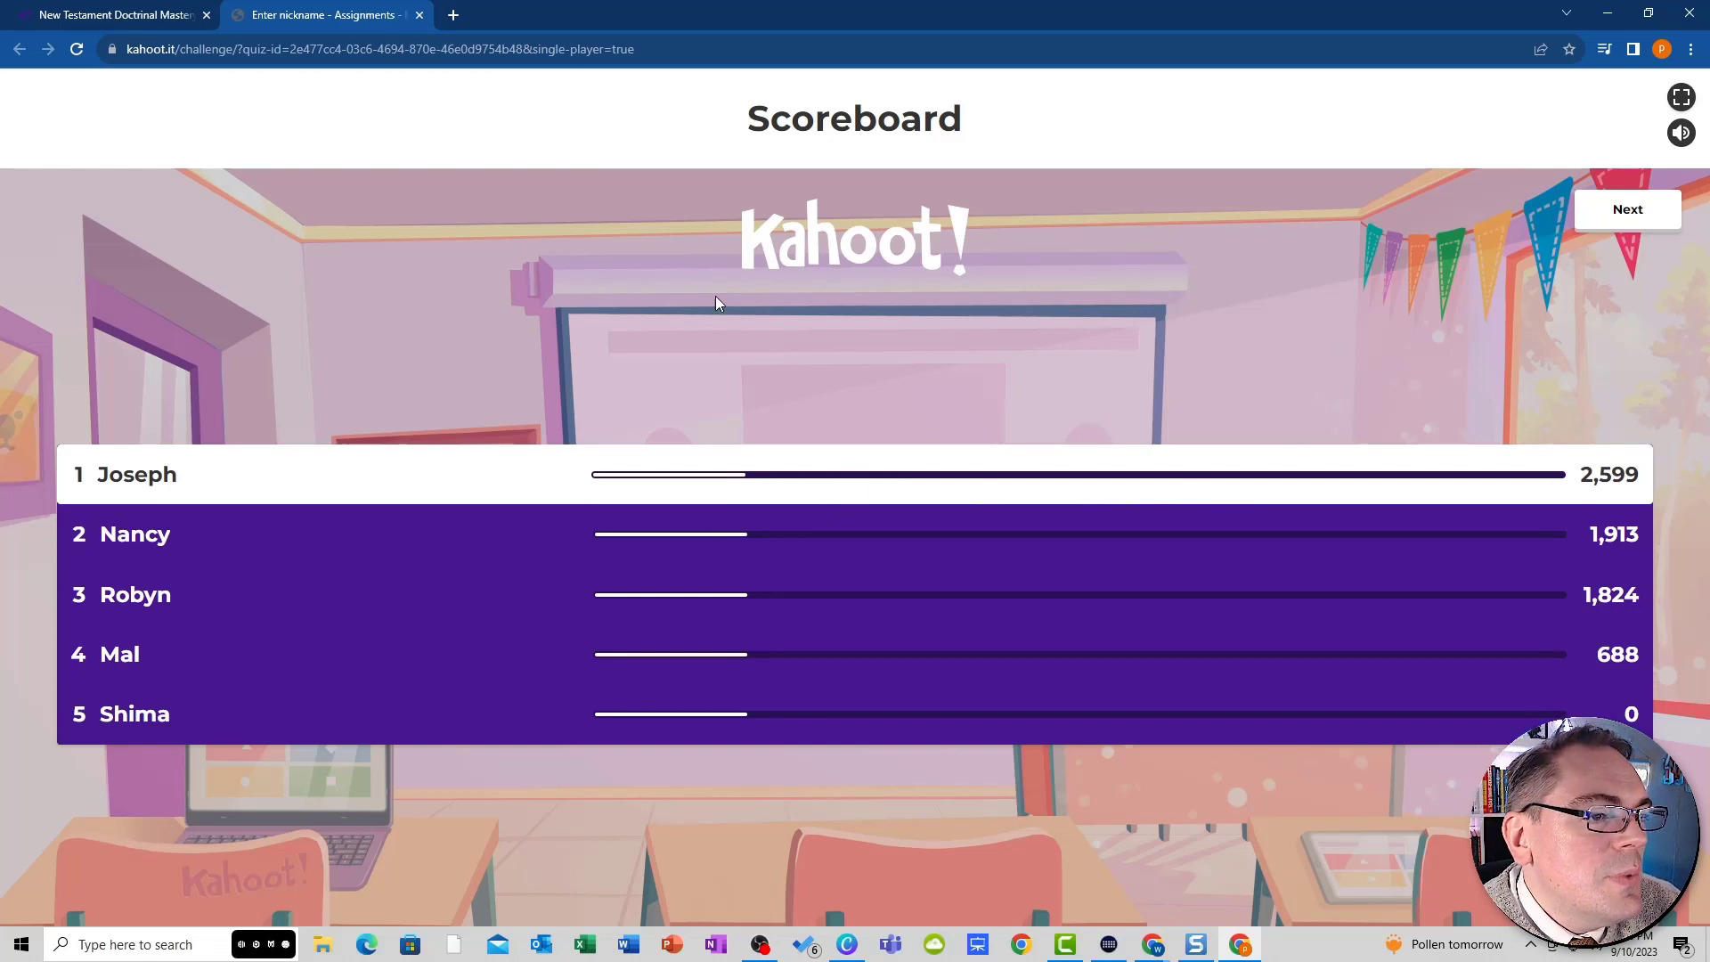
- Return to the New Testament Doctrinal Mastery details page, look through its questions and duplicate the kahoot for editing
click(163, 15)
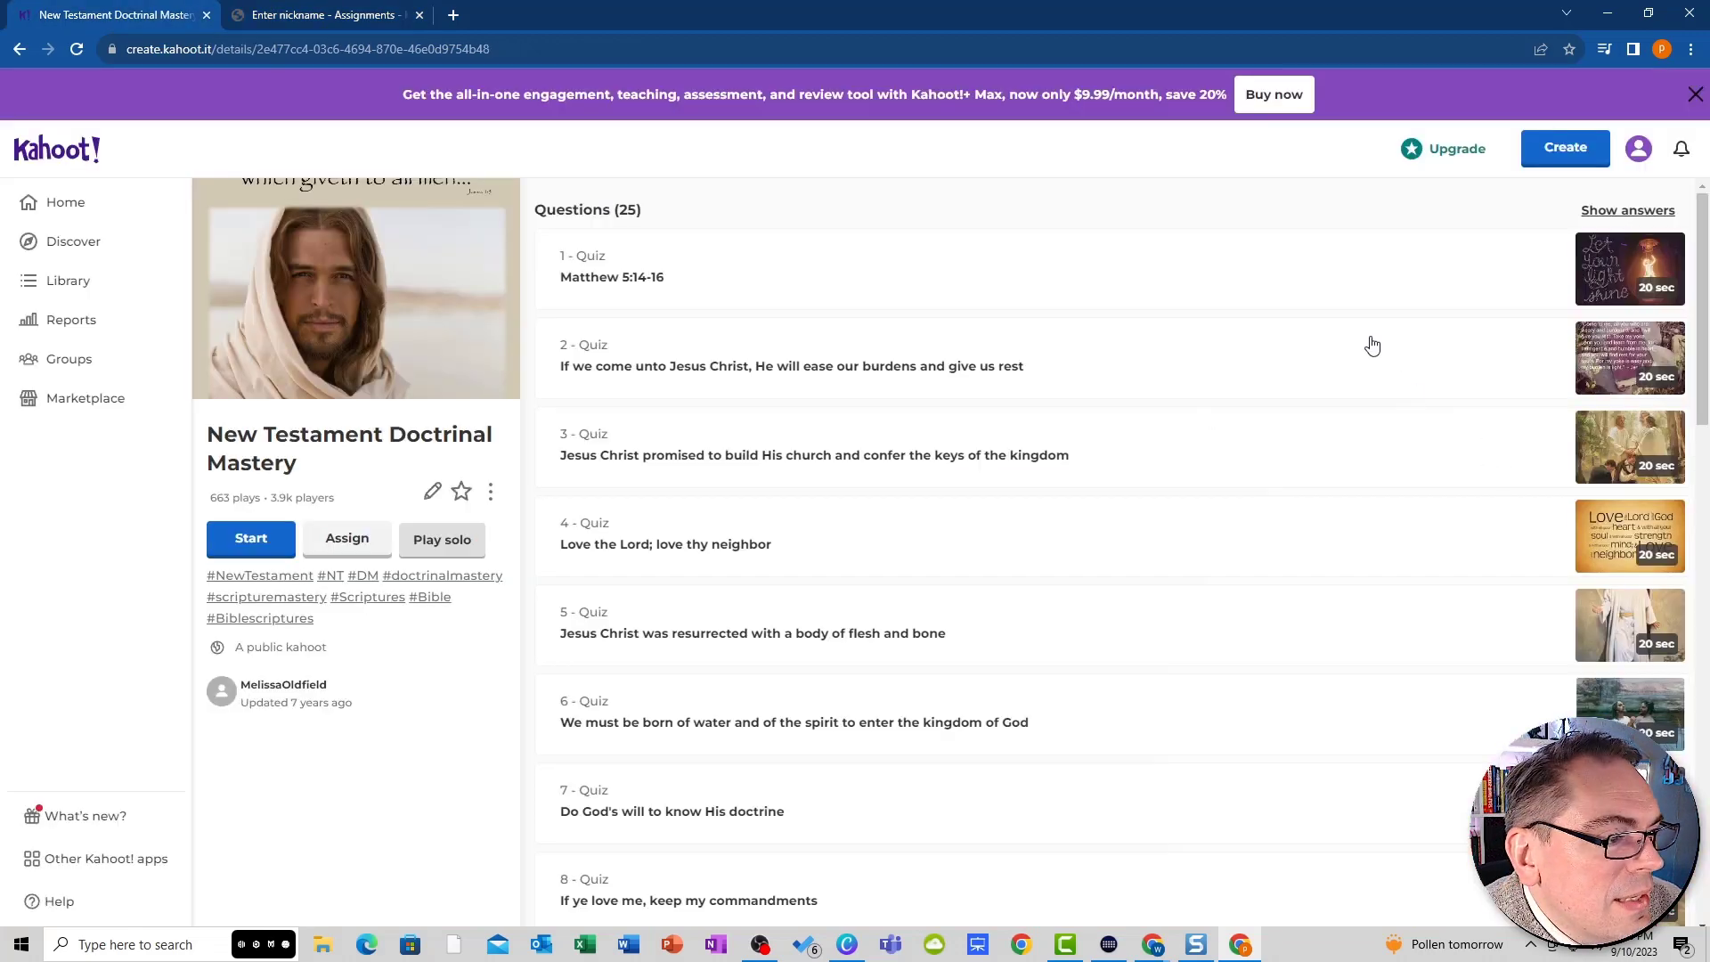
scroll(1376, 361, down, 2)
scroll(1379, 372, down, 5)
scroll(1461, 429, up, 7)
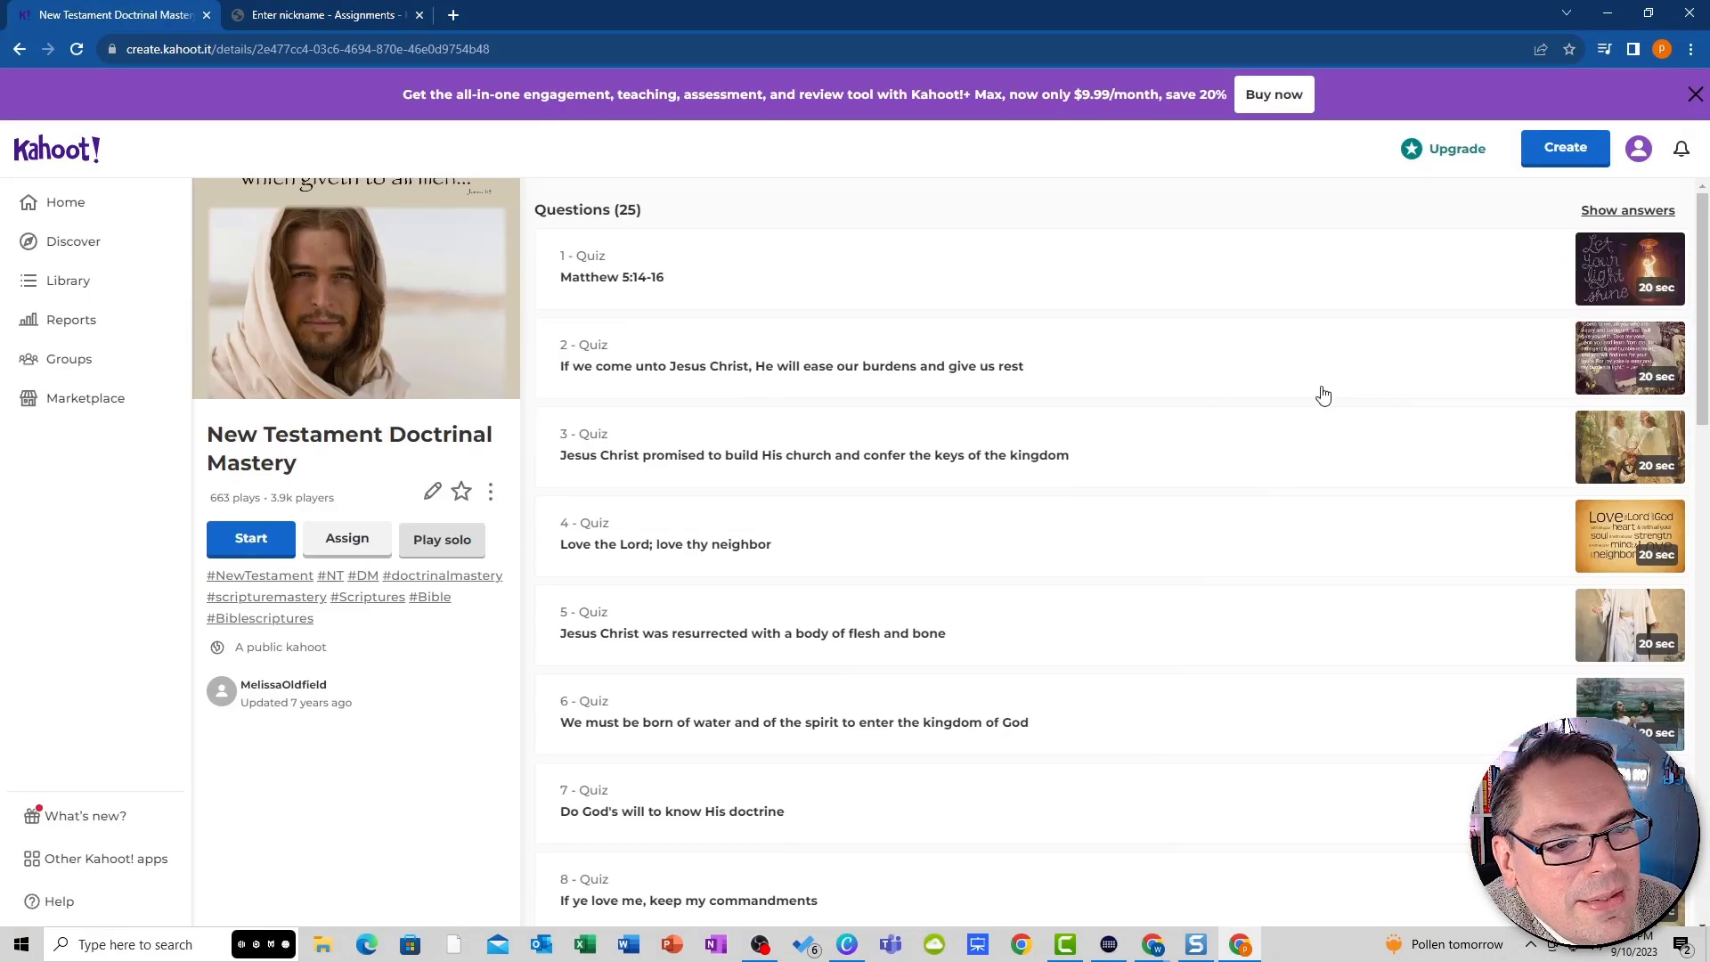
click(432, 492)
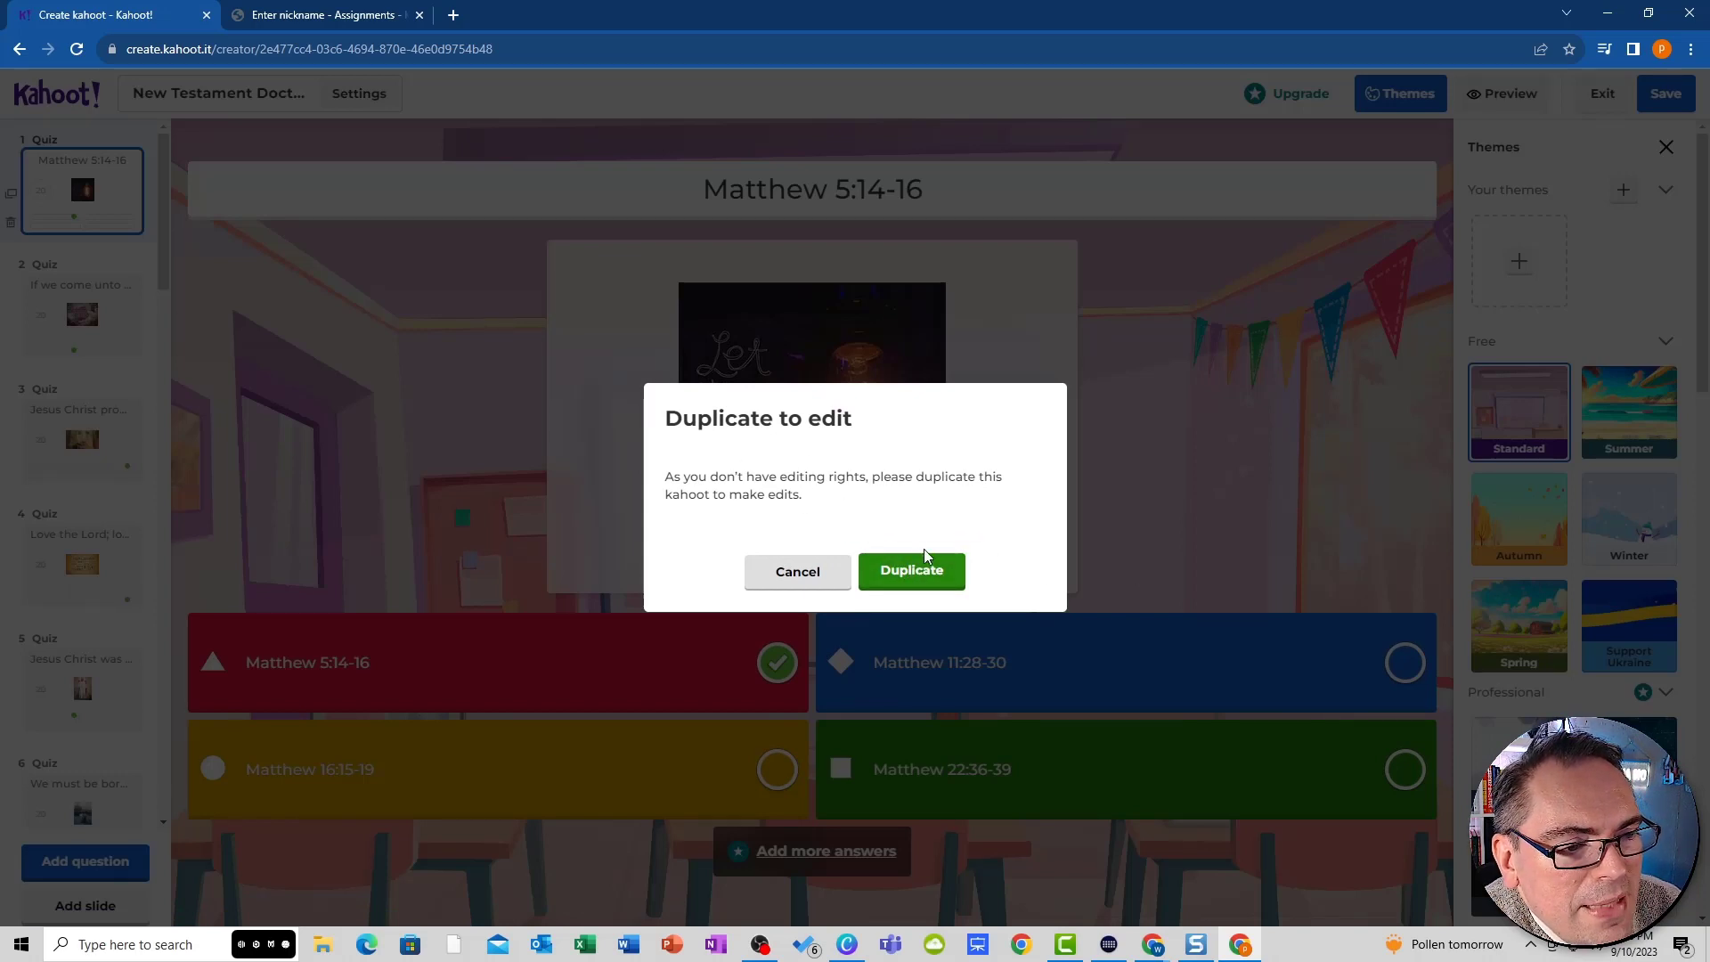
click(917, 573)
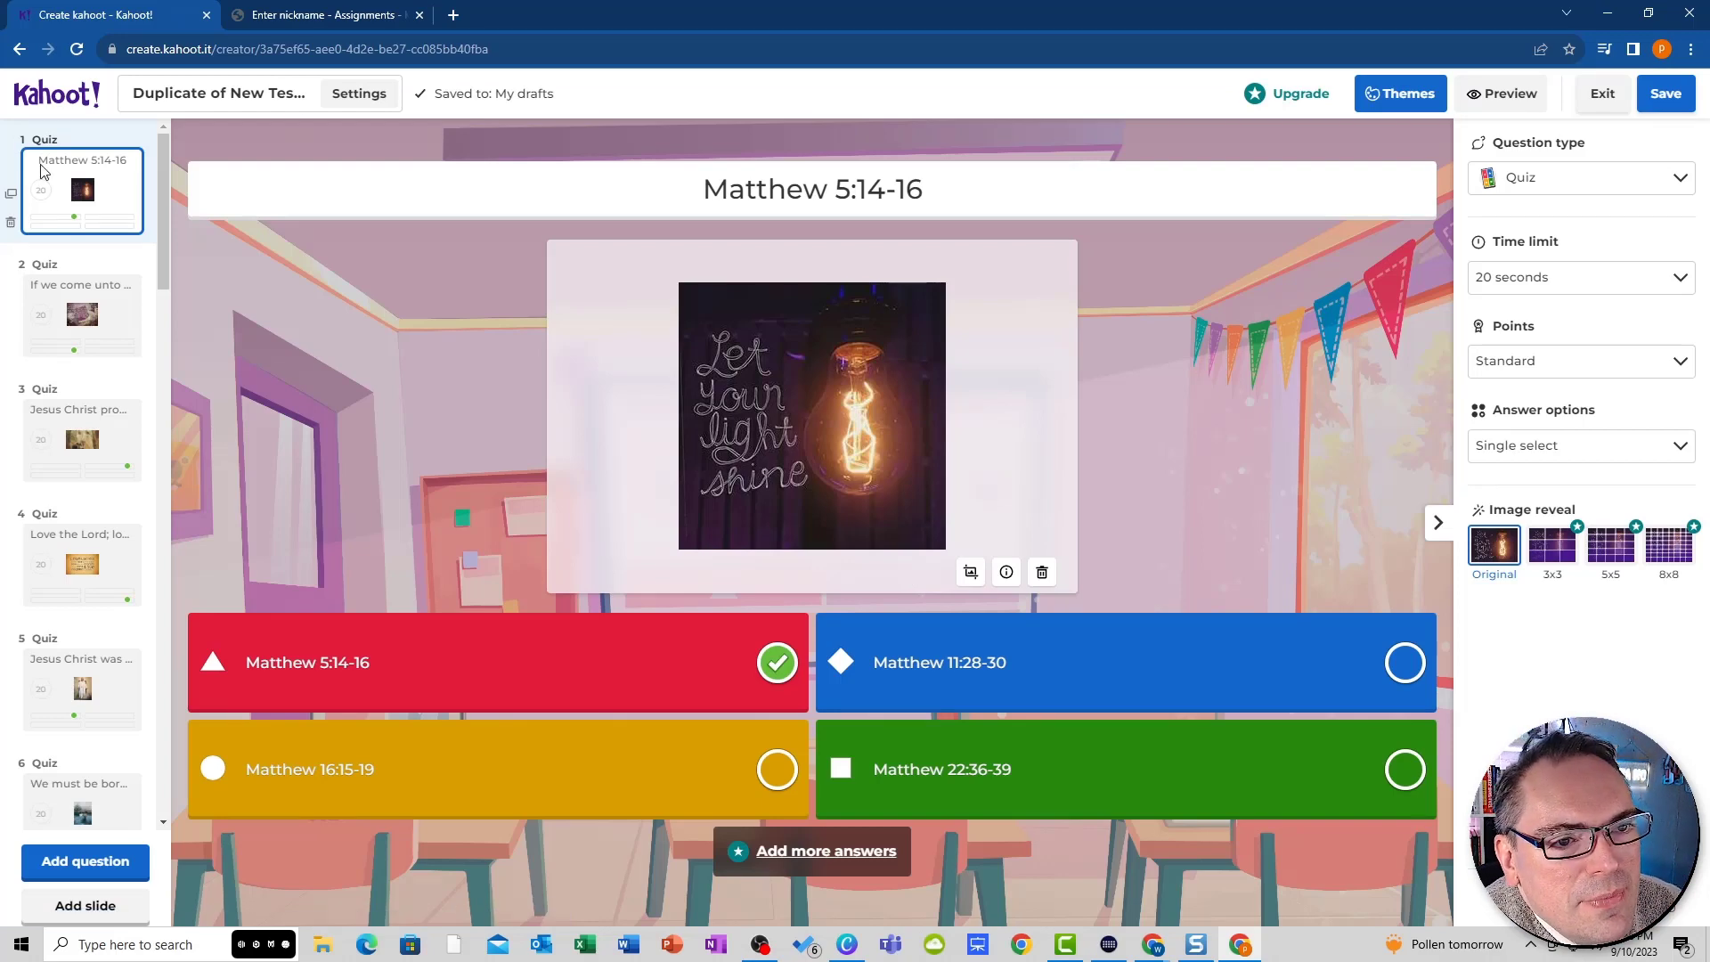
- Change the duplicated kahoot's title to "Anytime Seminary New Testament Doctrinal Mastery"
click(223, 94)
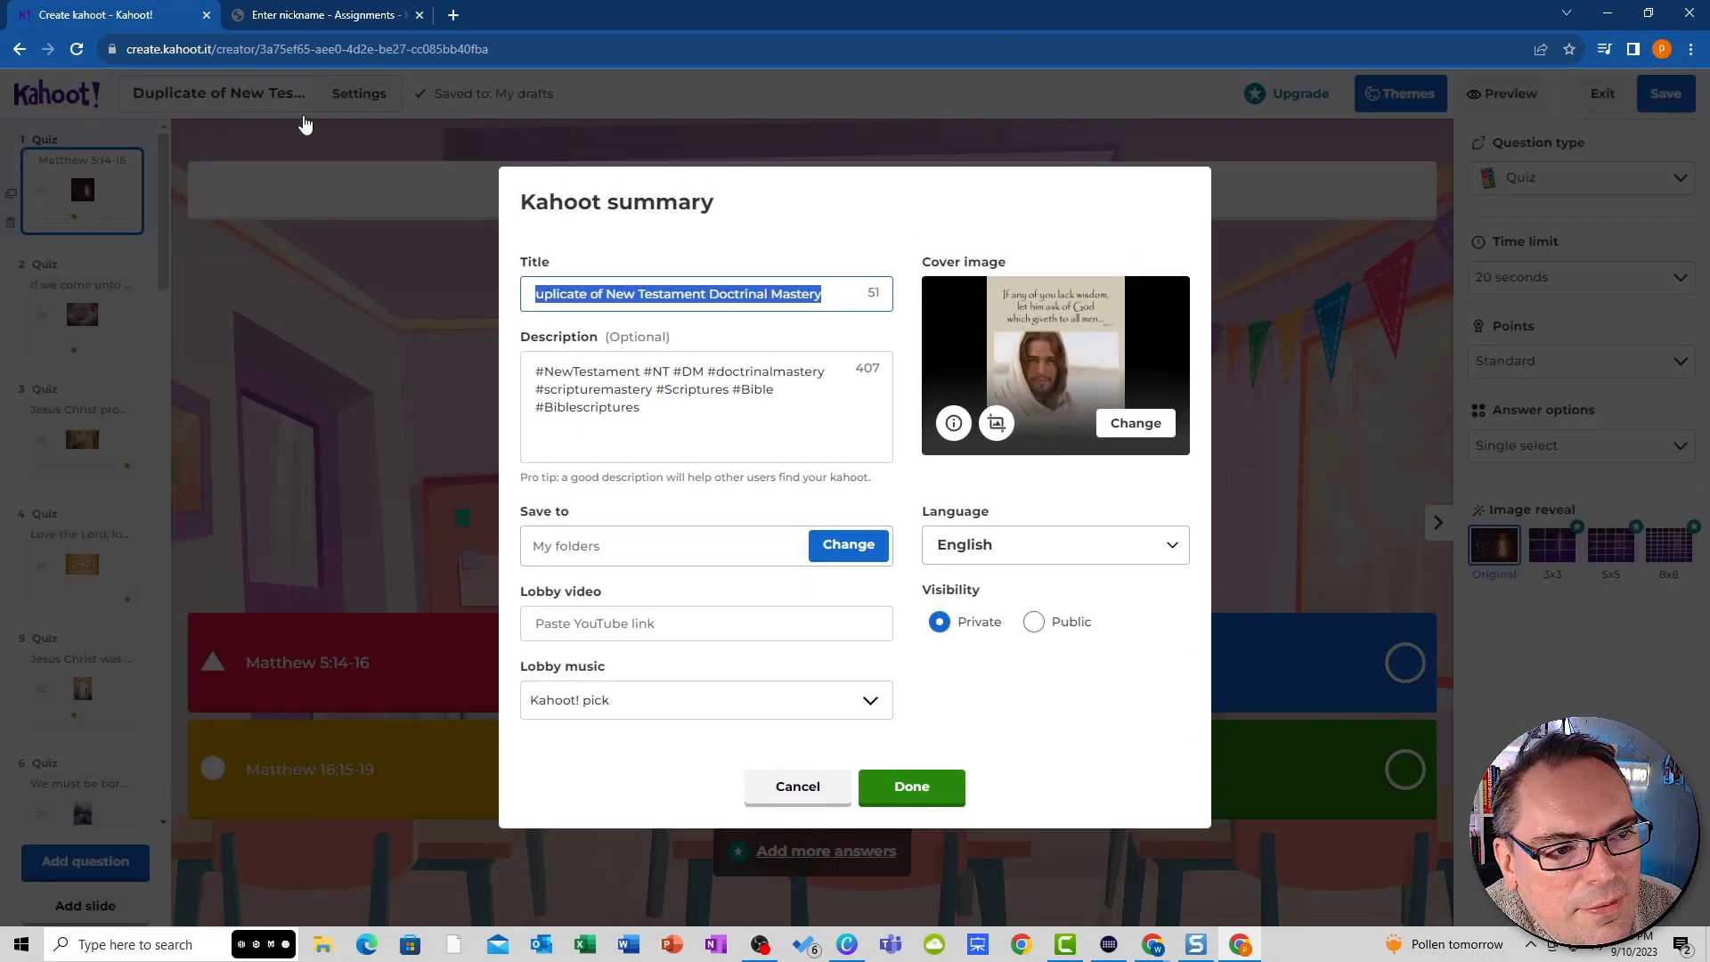
click(737, 296)
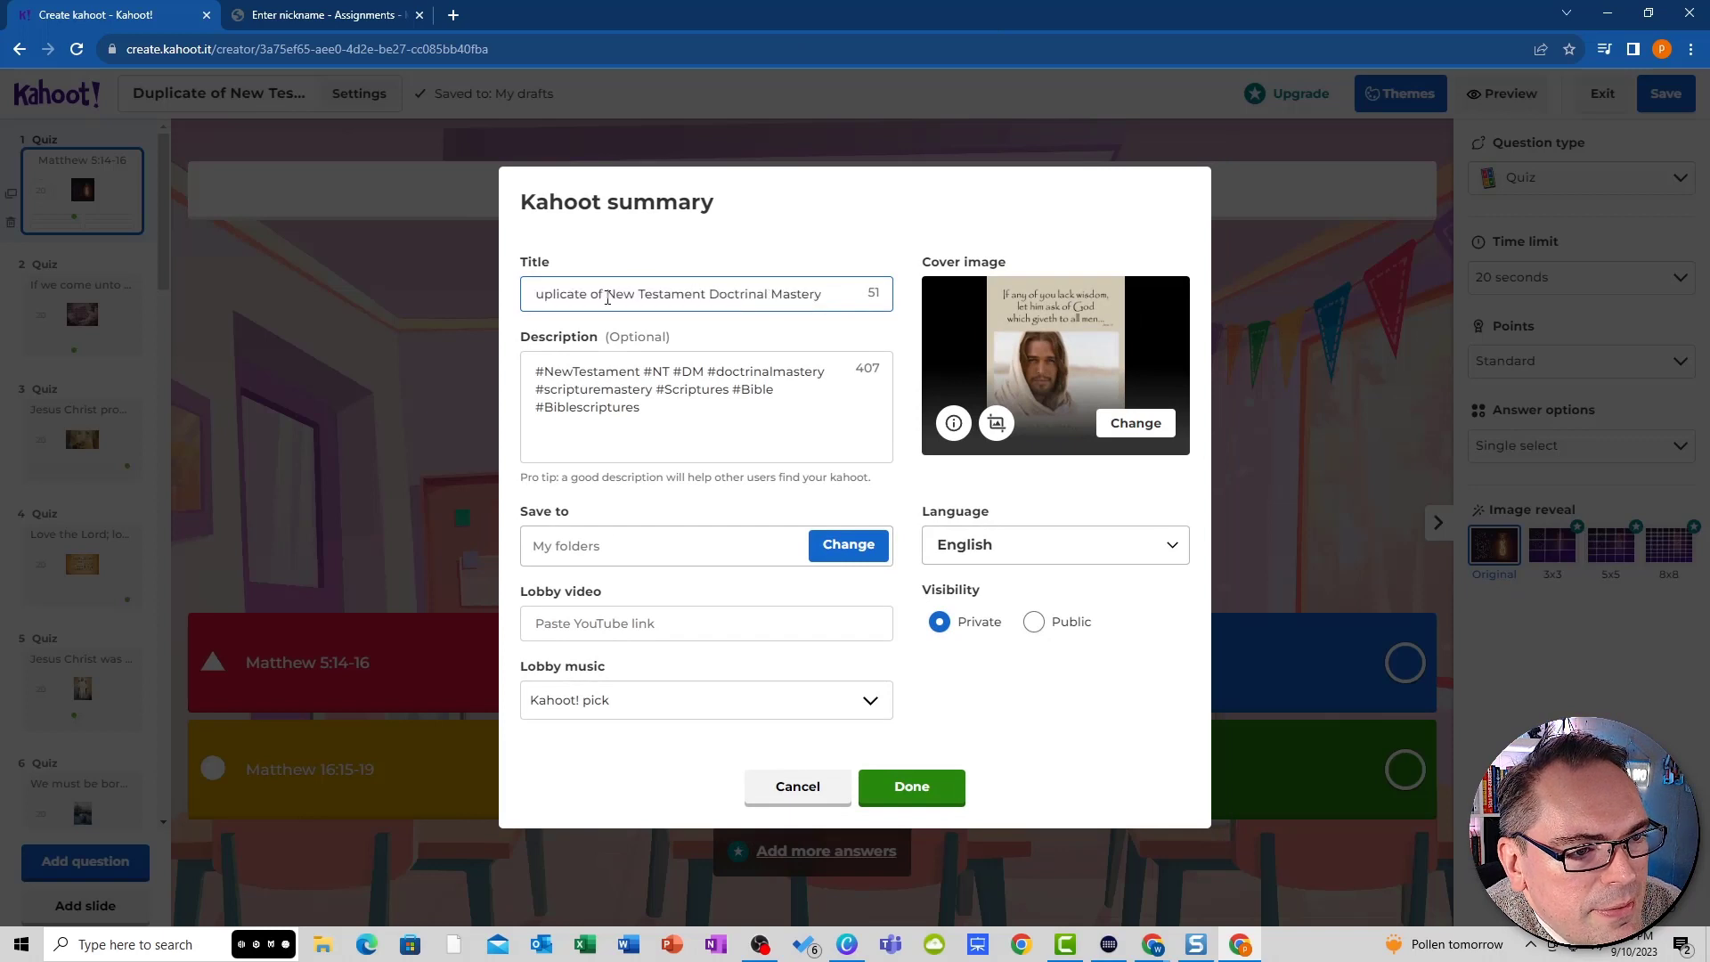
drag(608, 299, 157, 259)
text(Anytim)
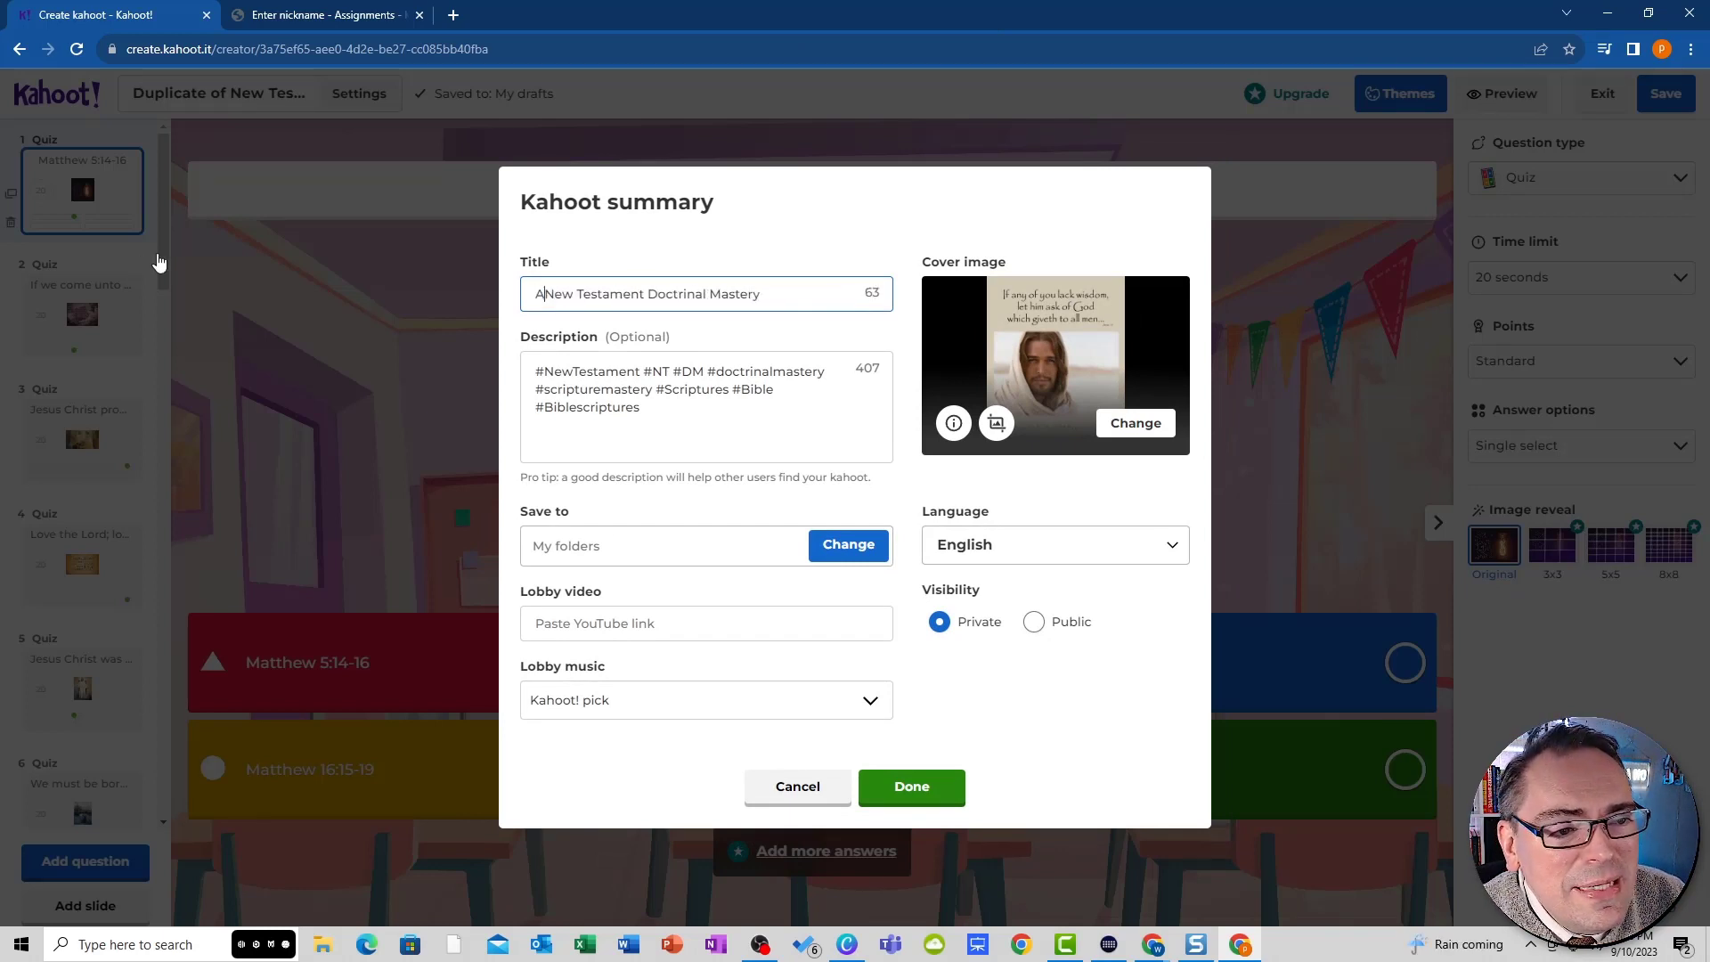
text(e Smein)
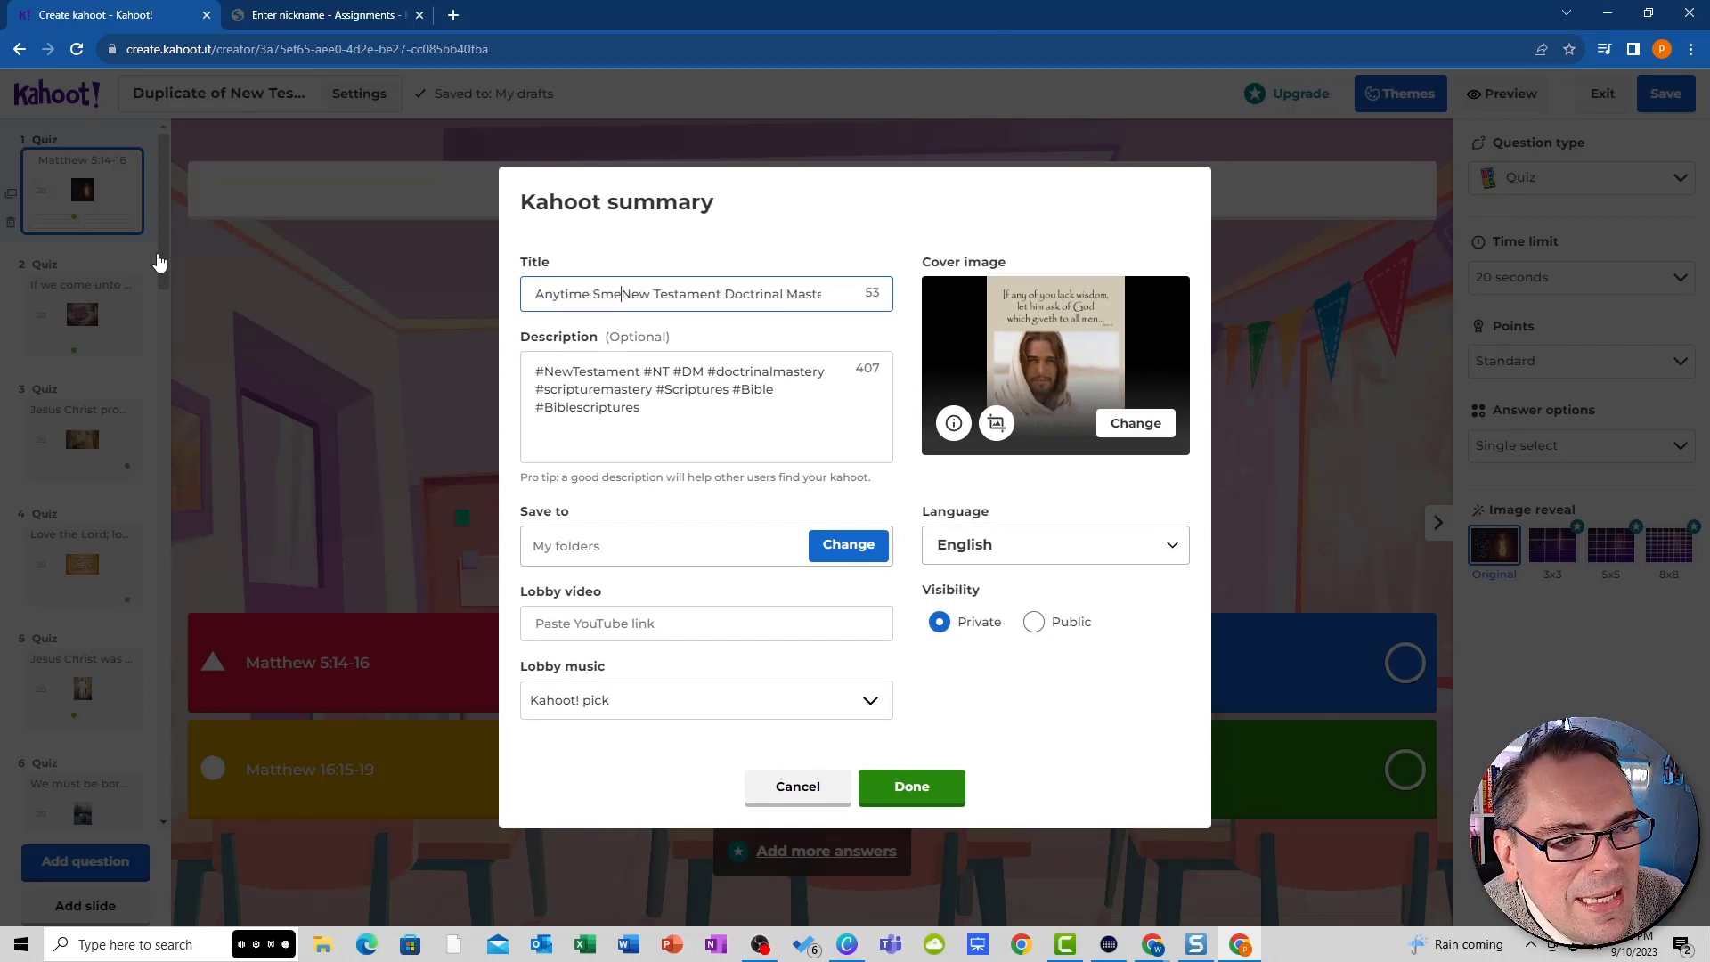
key(BackSpace)
key(BackSpace)
key(BackSpace)
key(BackSpace)
text(eminary)
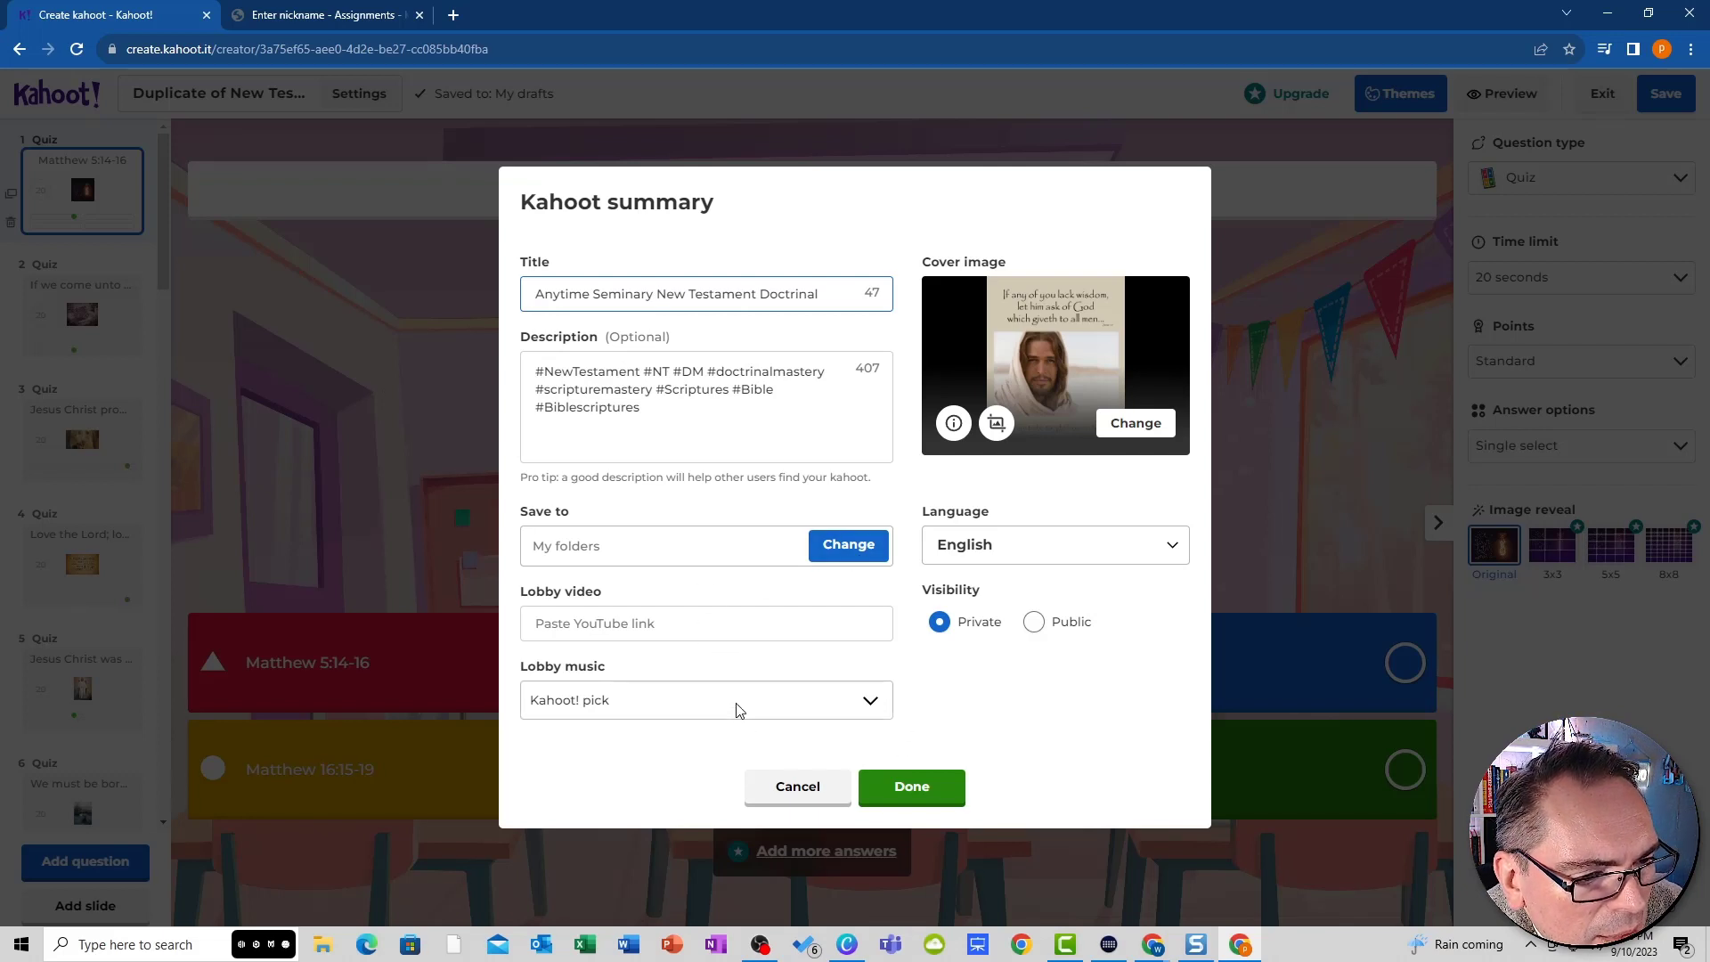
- Set the lobby music to Adventure and listen to samples of Adventure, Fantasy, 80s vibe and 8-bit
click(853, 708)
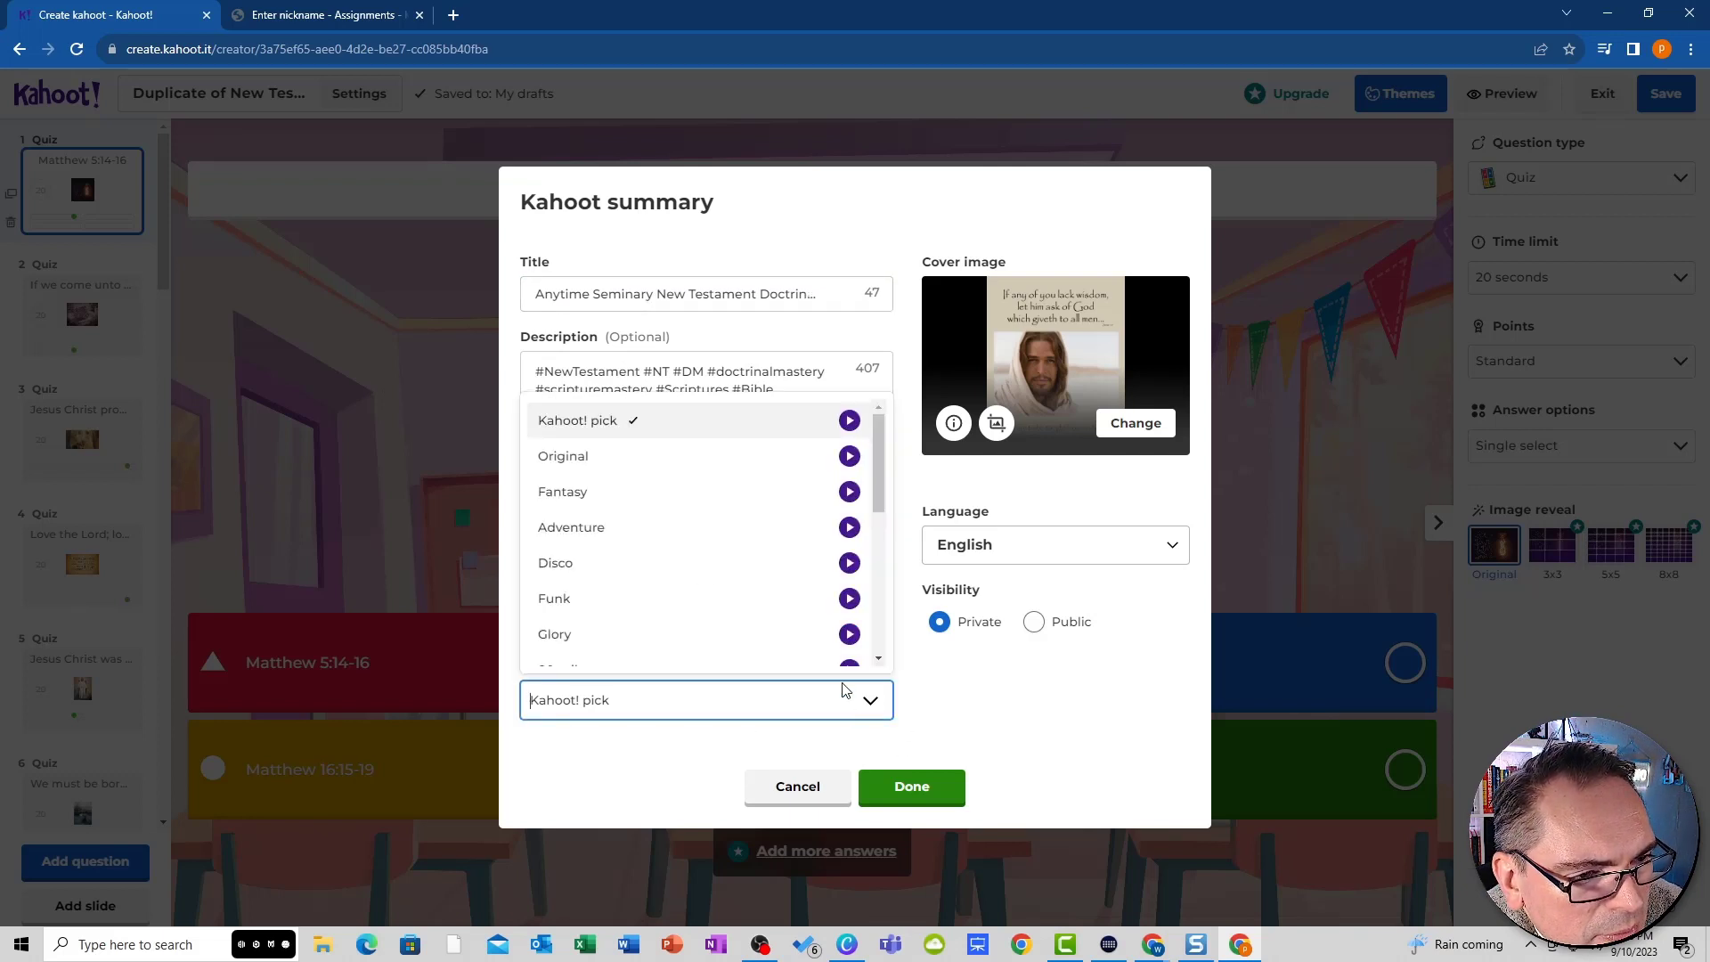
click(817, 535)
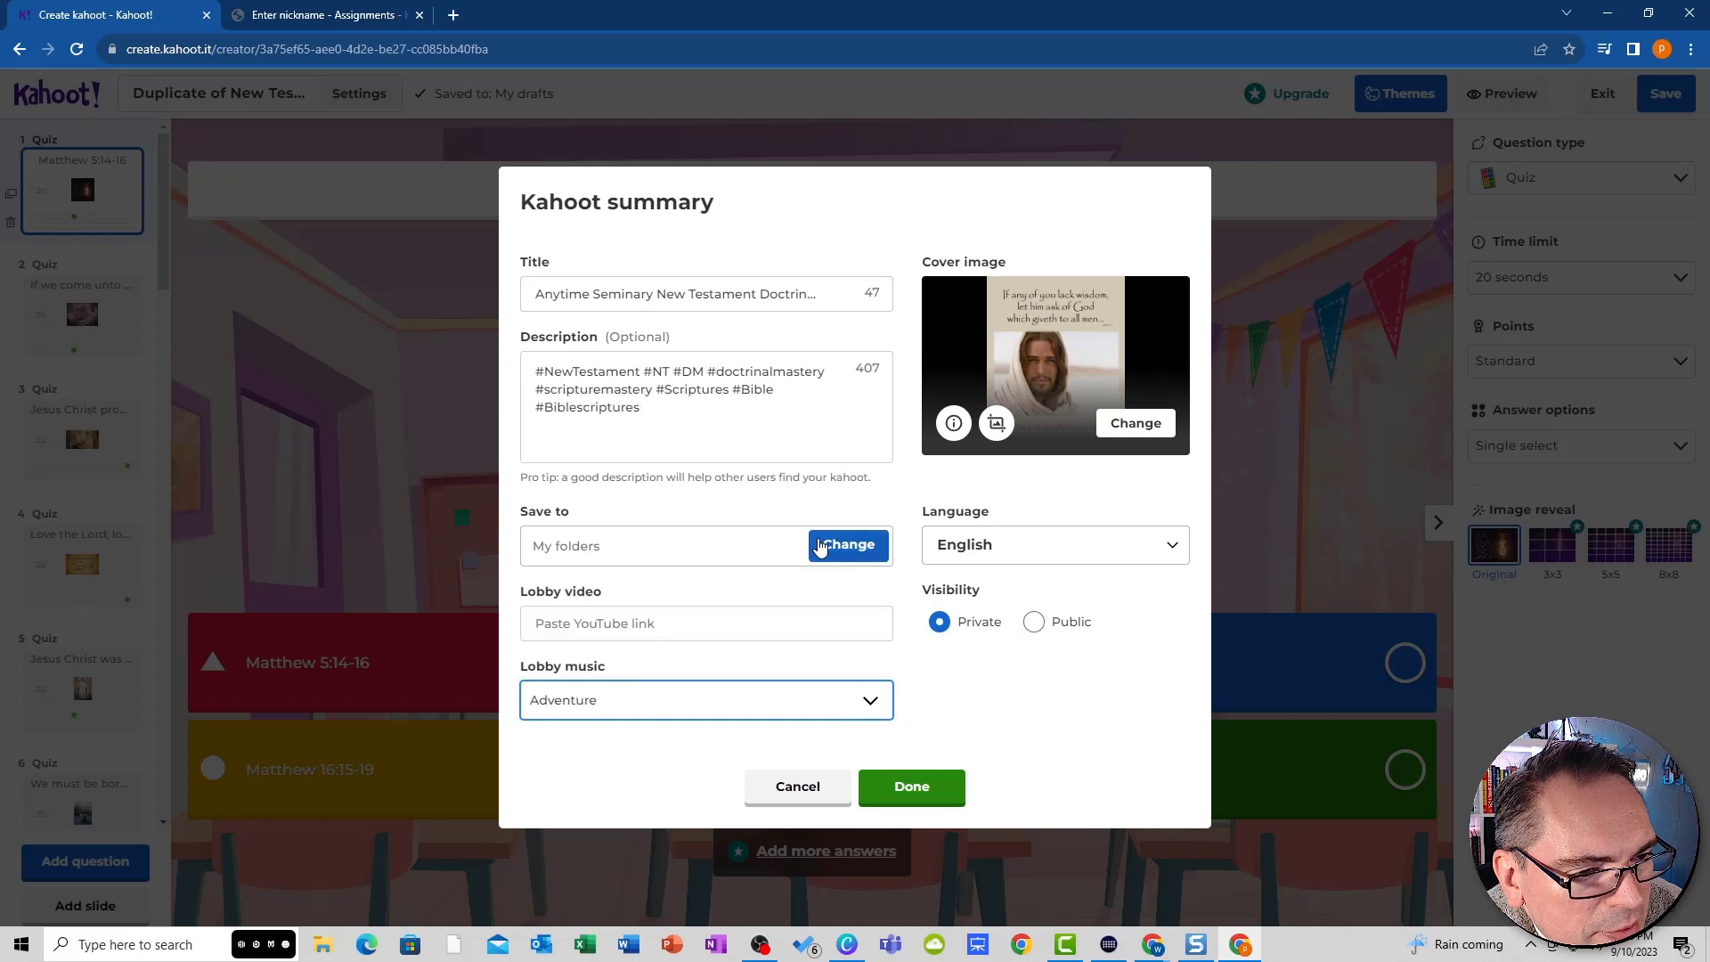
click(870, 701)
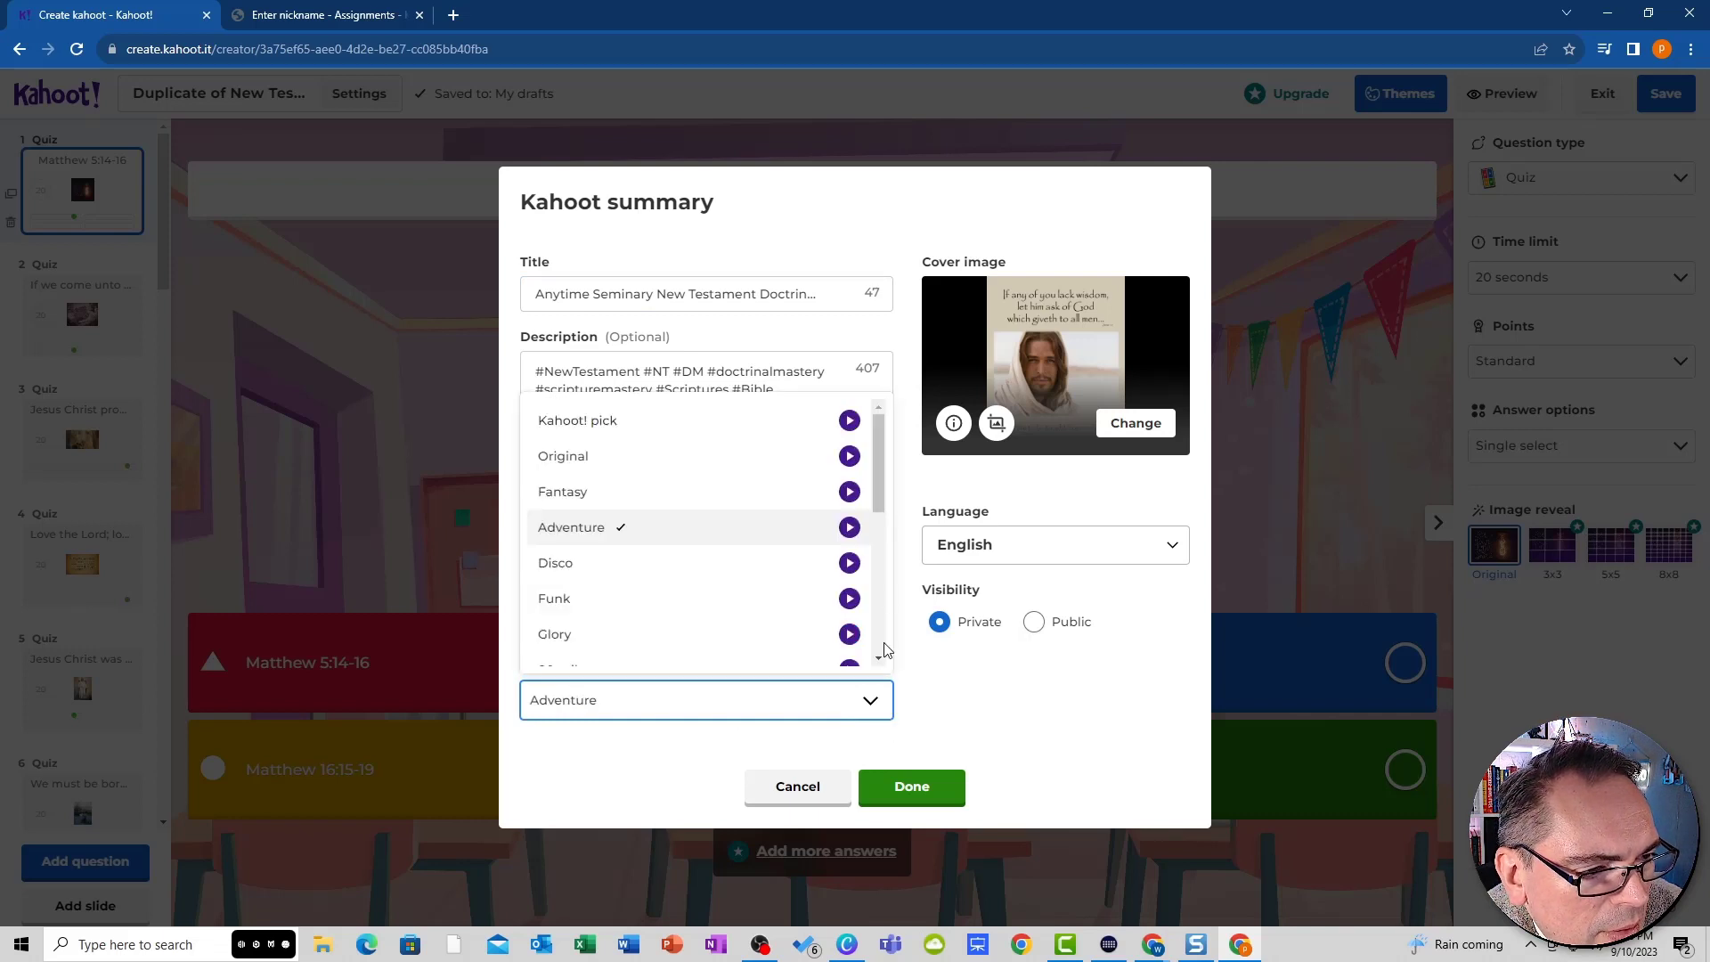
click(842, 537)
click(870, 701)
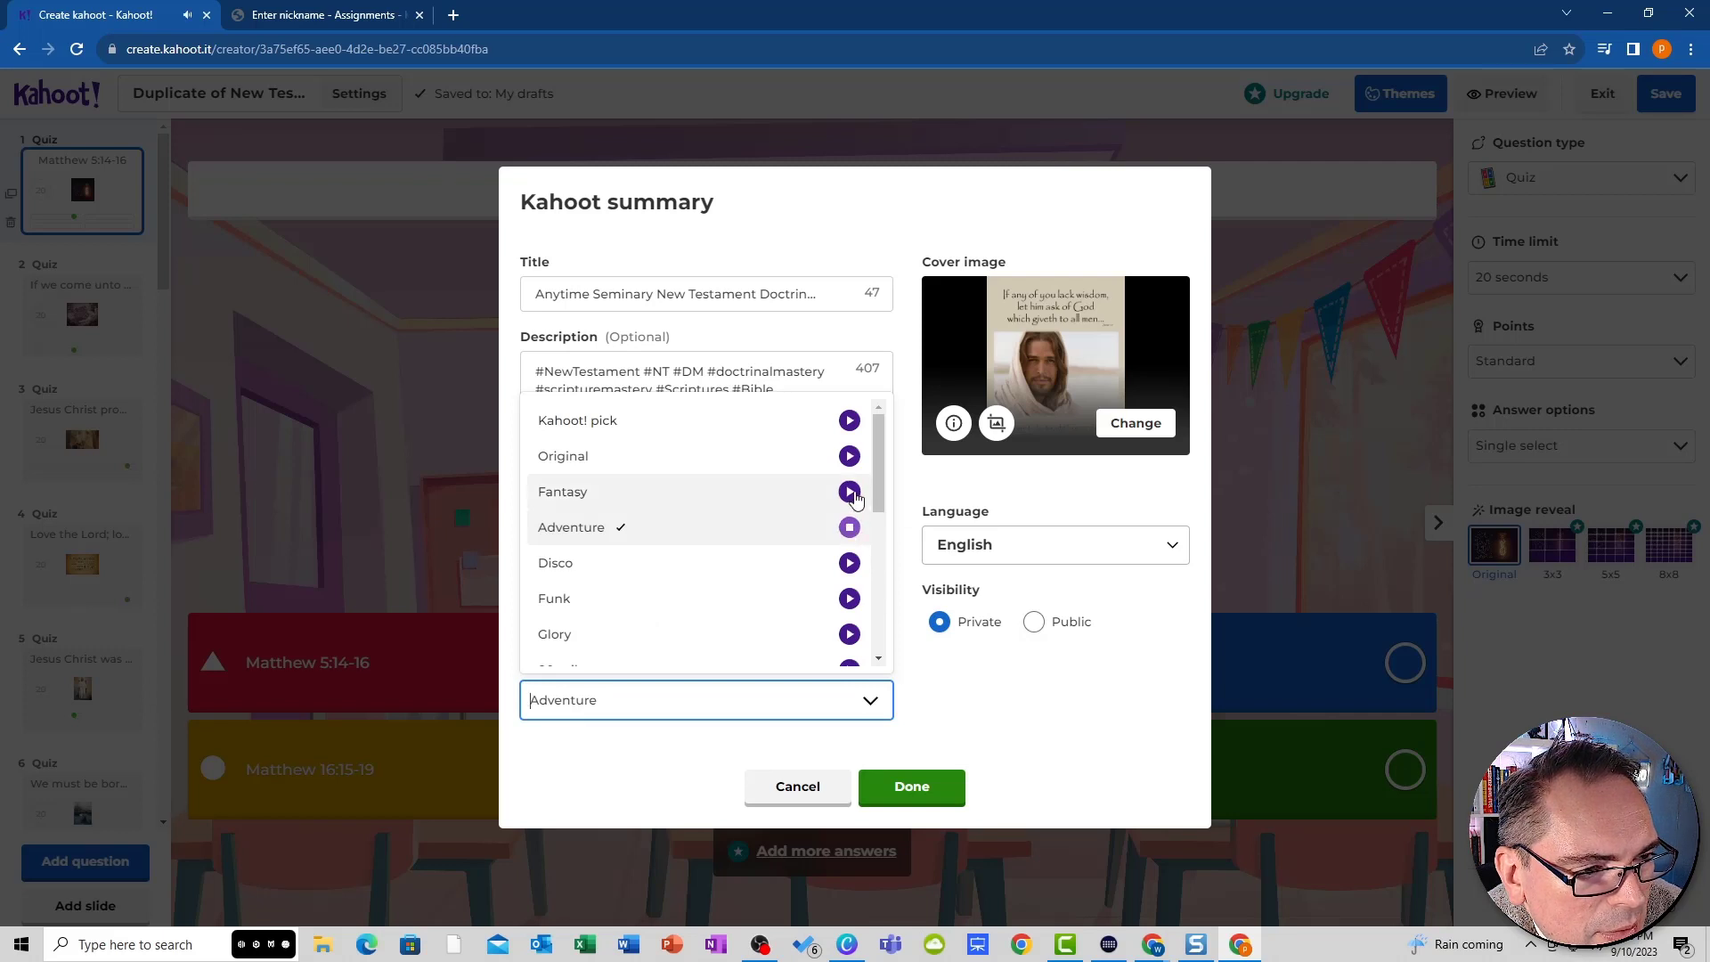
click(850, 495)
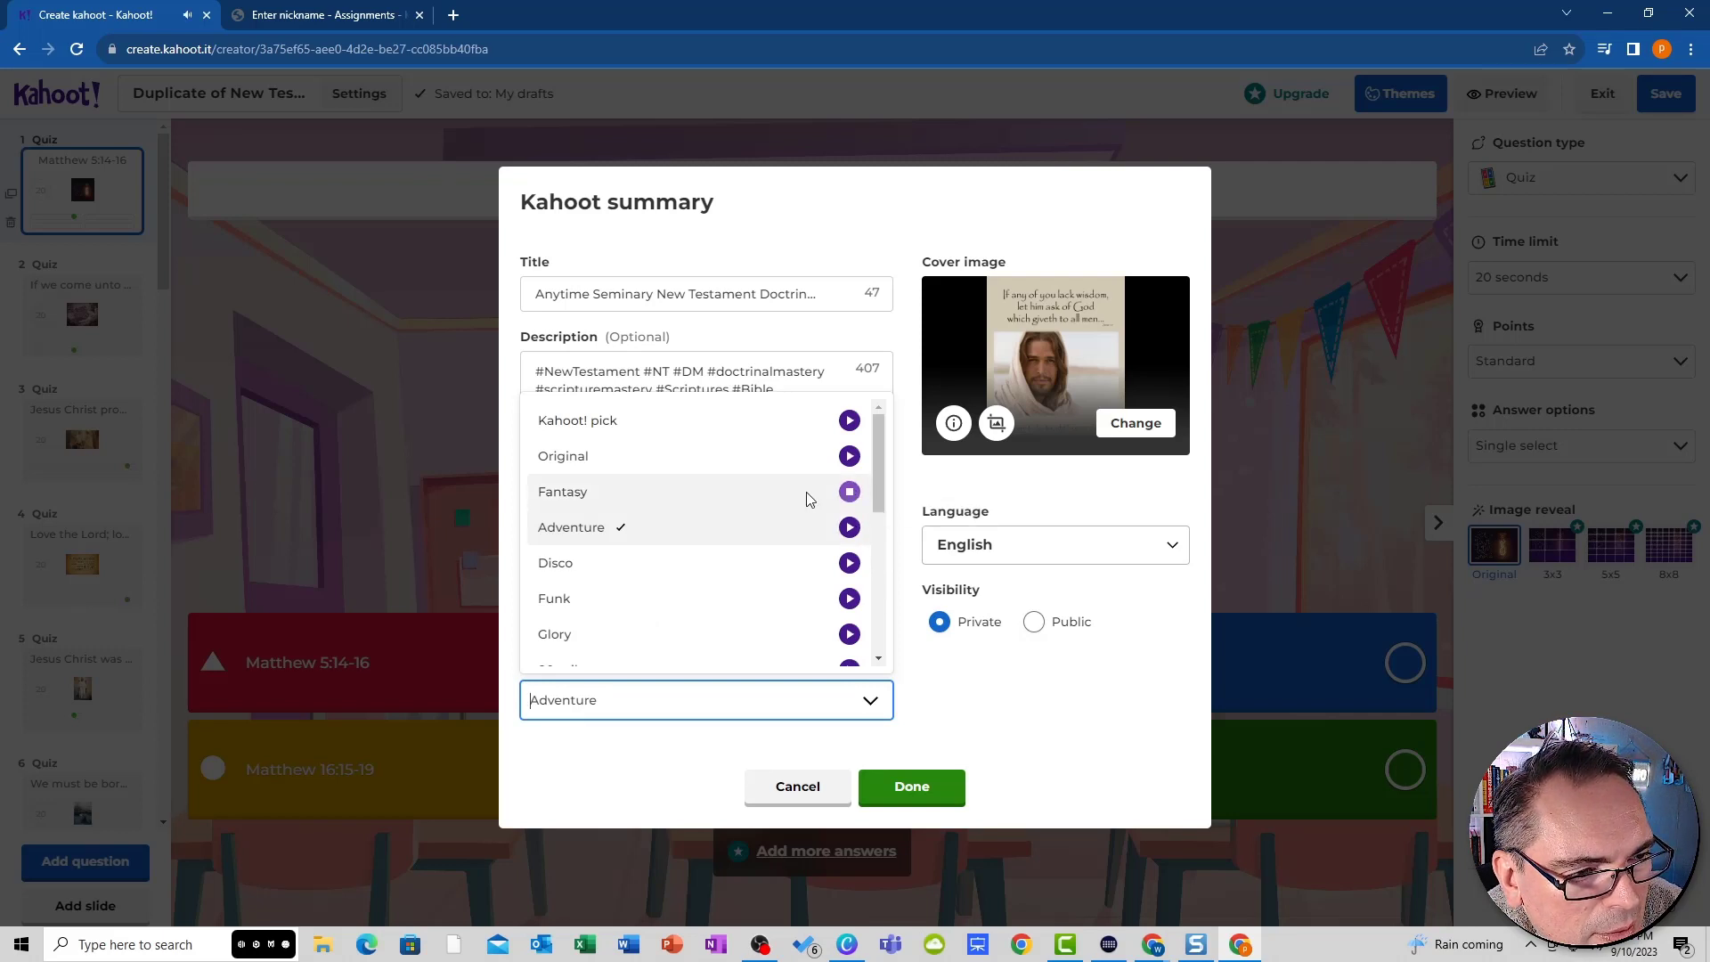
scroll(832, 534, down, 3)
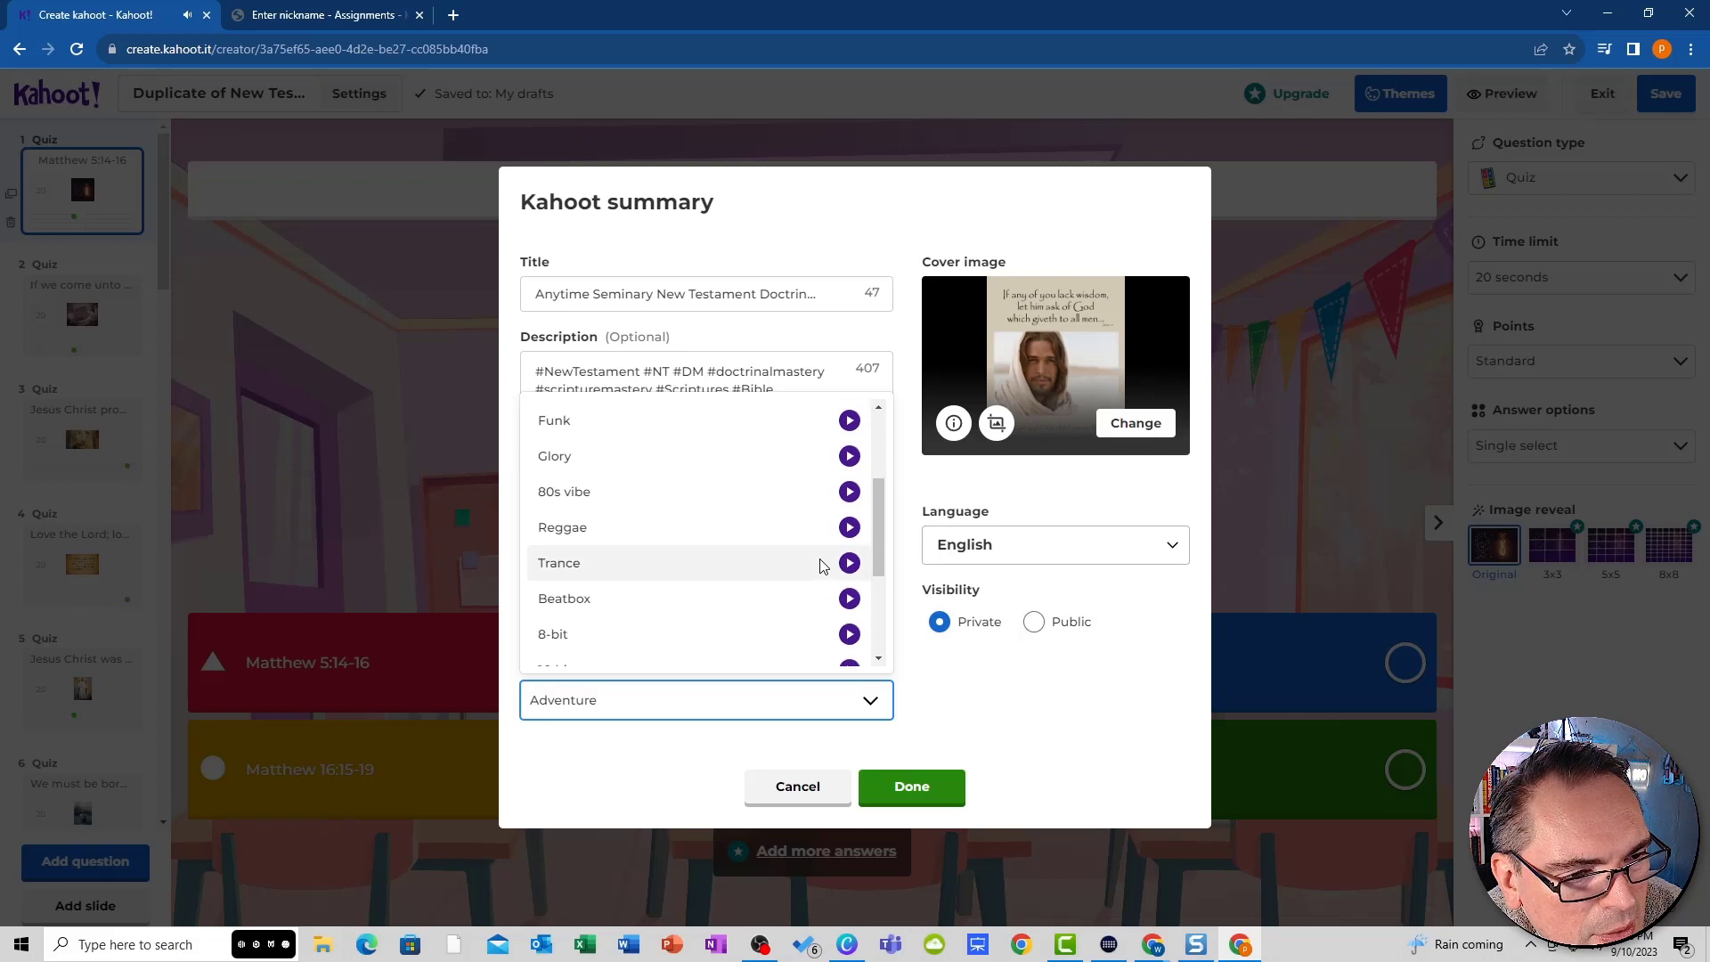
click(851, 493)
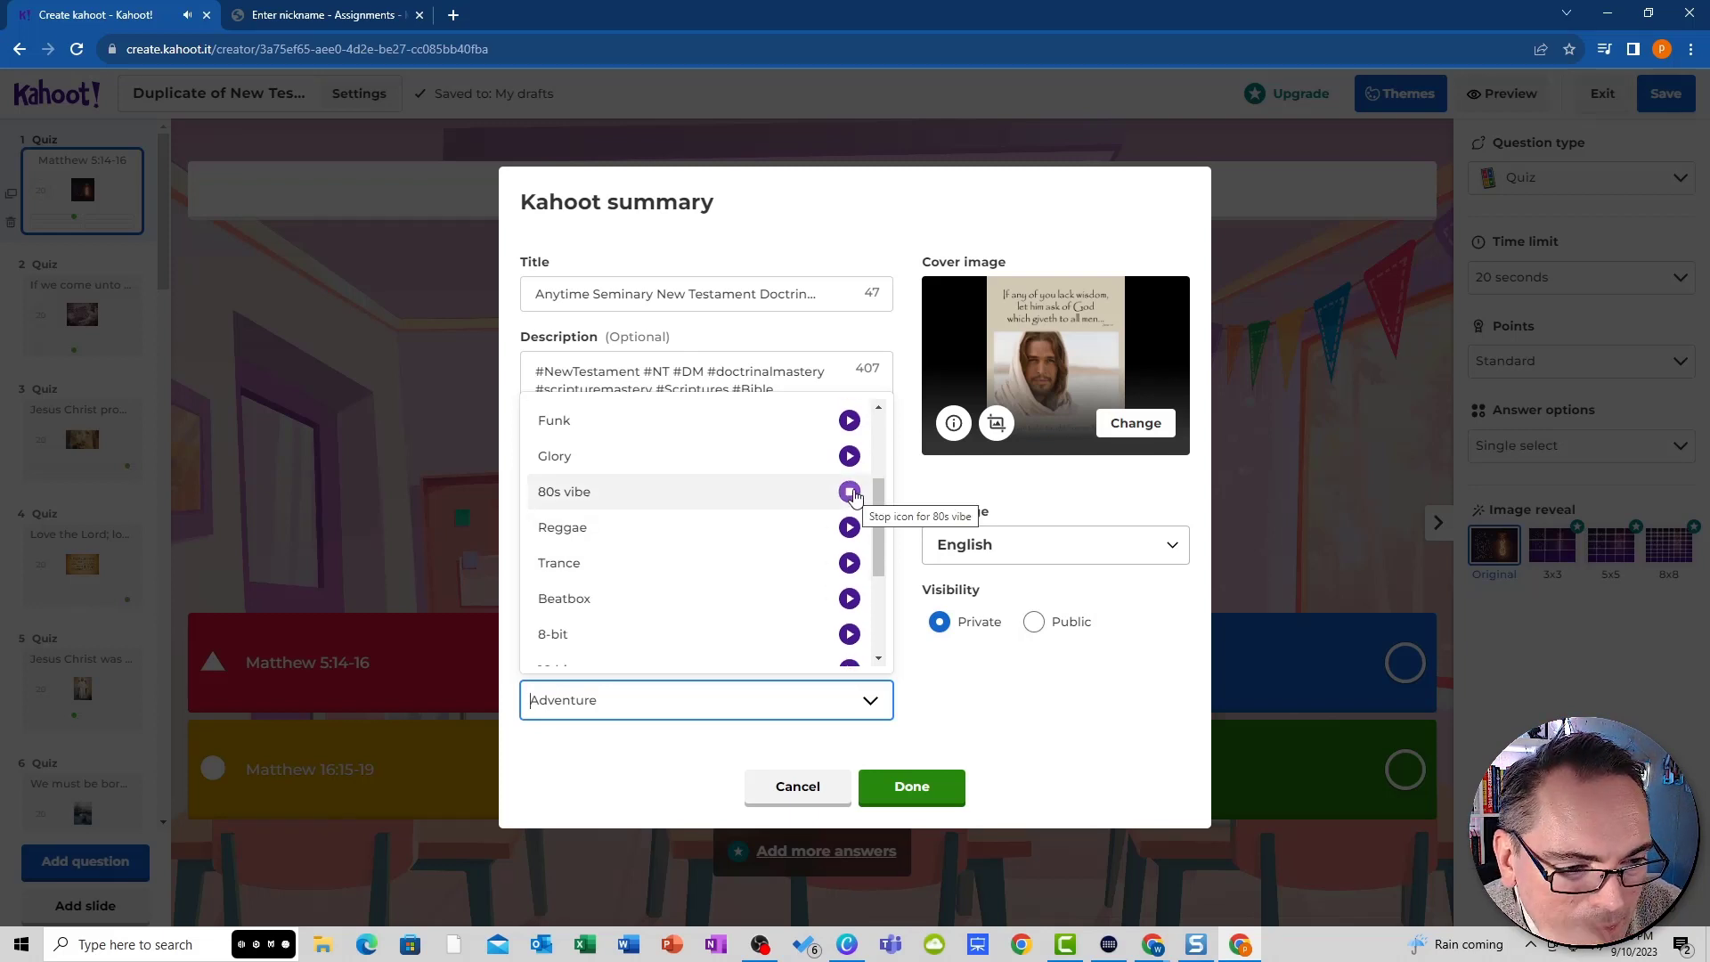
click(850, 634)
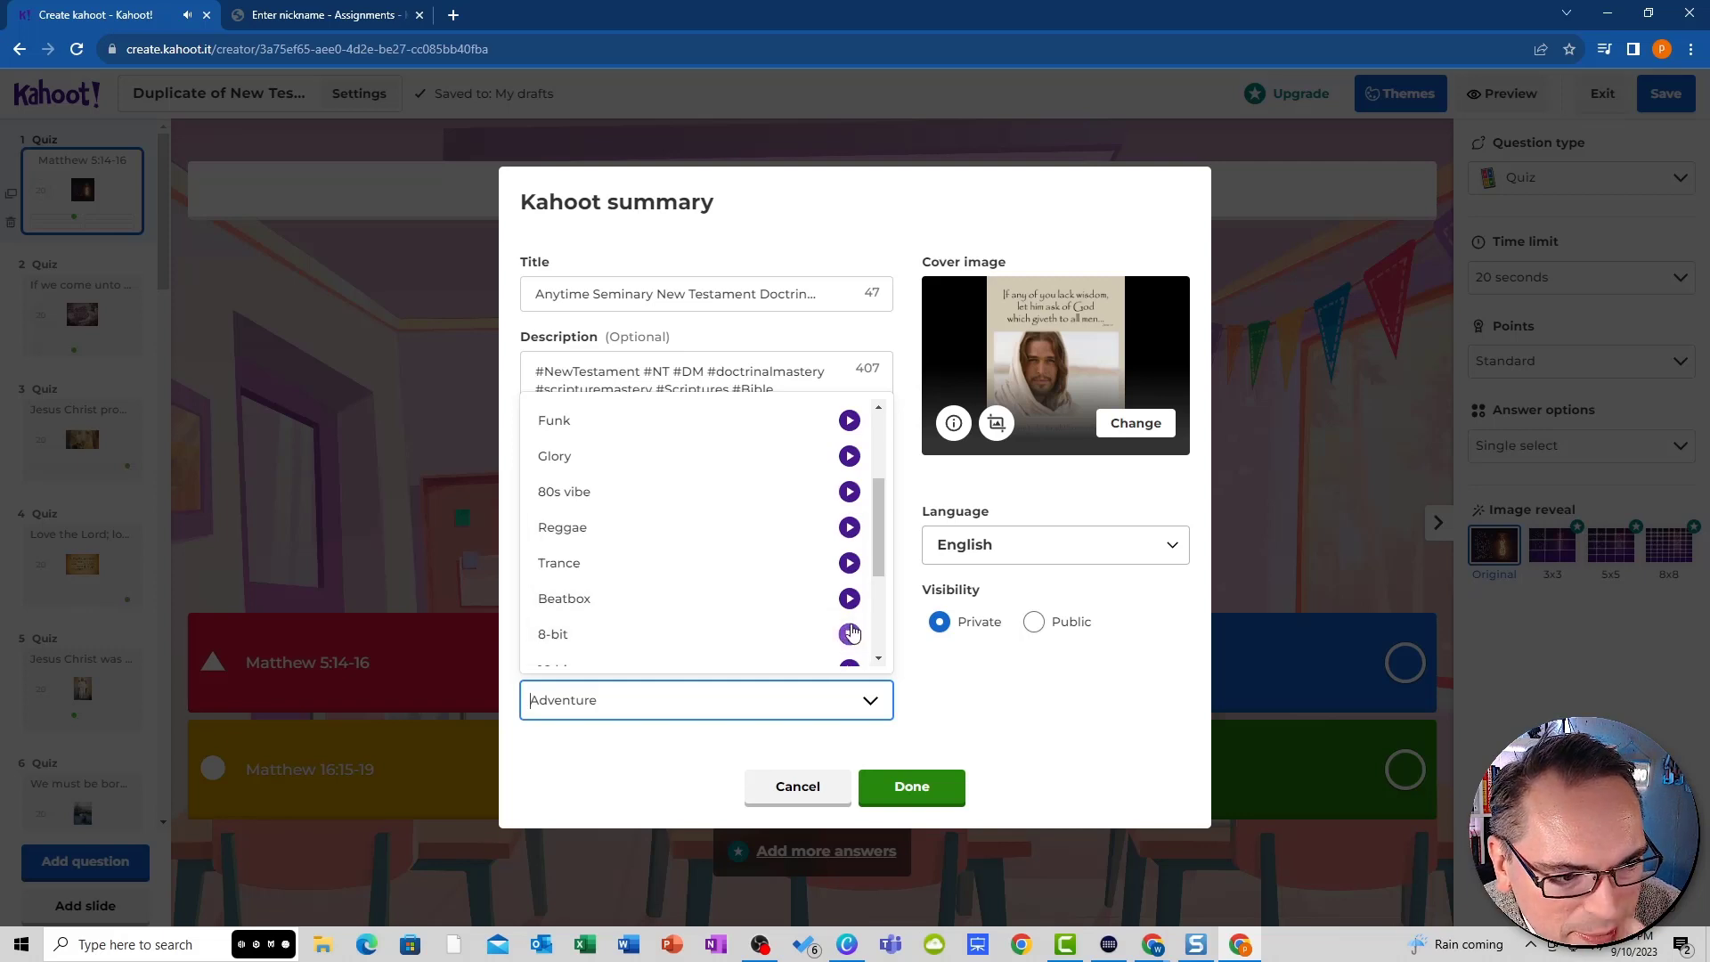
click(941, 720)
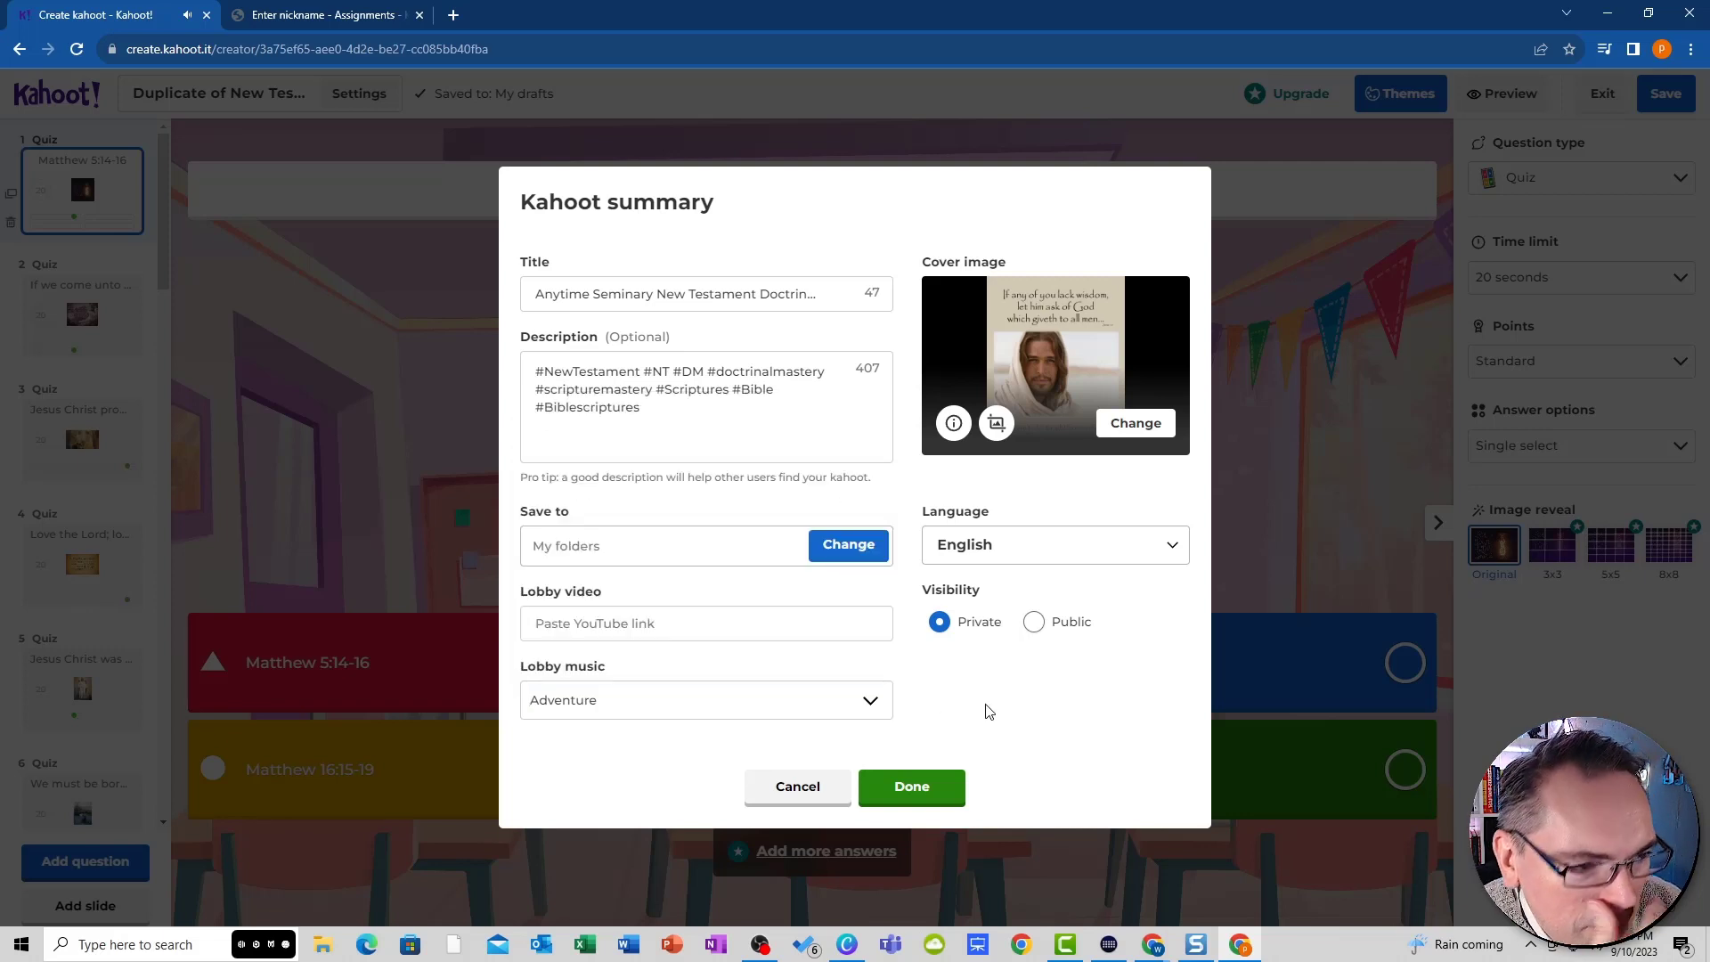
- Make the kahoot's visibility Public and apply the summary settings
click(1033, 623)
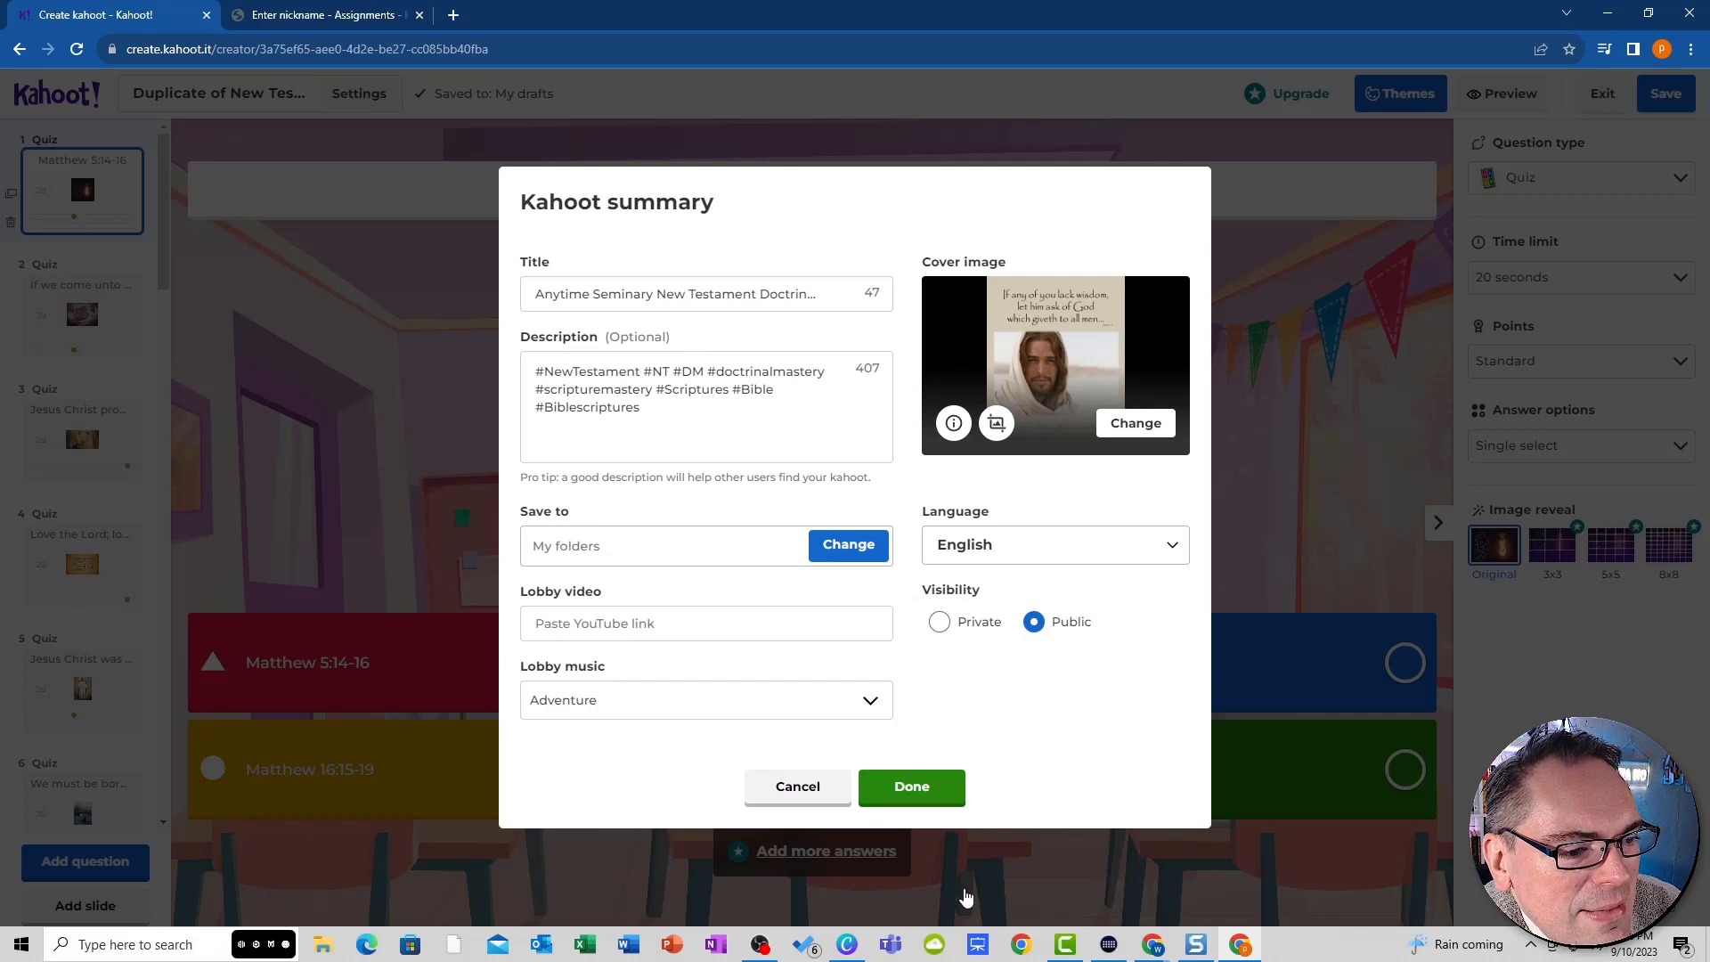
click(910, 788)
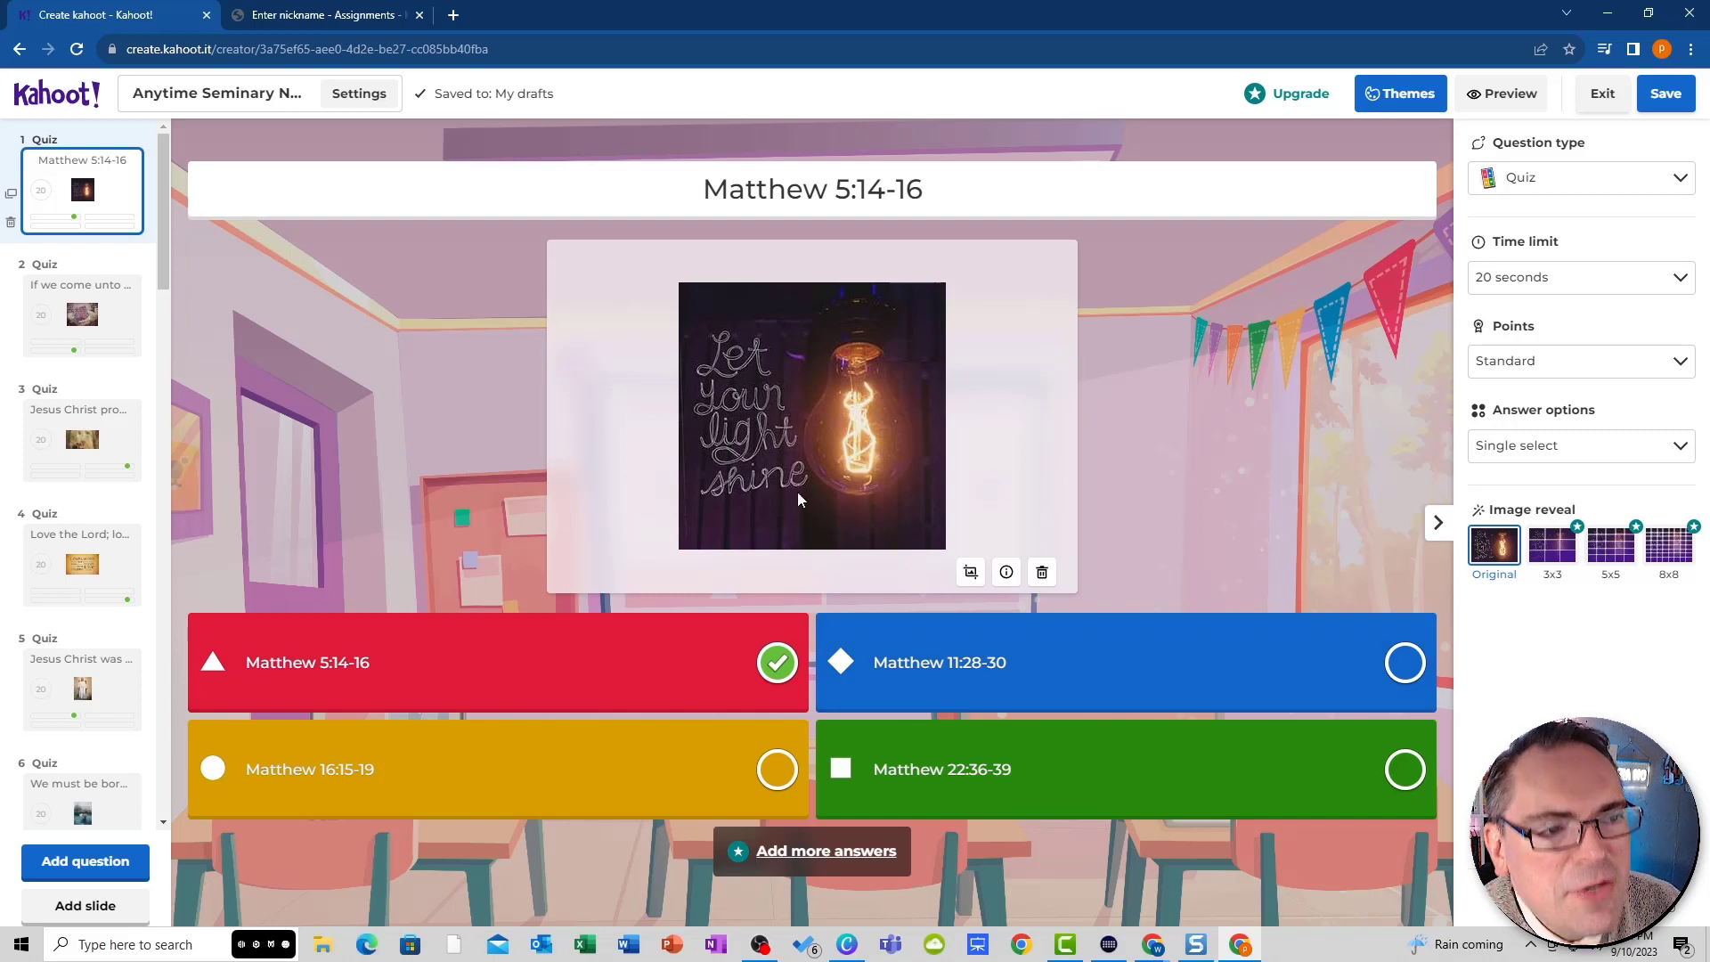
- Replace the first question's text with "What should we do with our spiritual light?" and save the kahoot
click(969, 200)
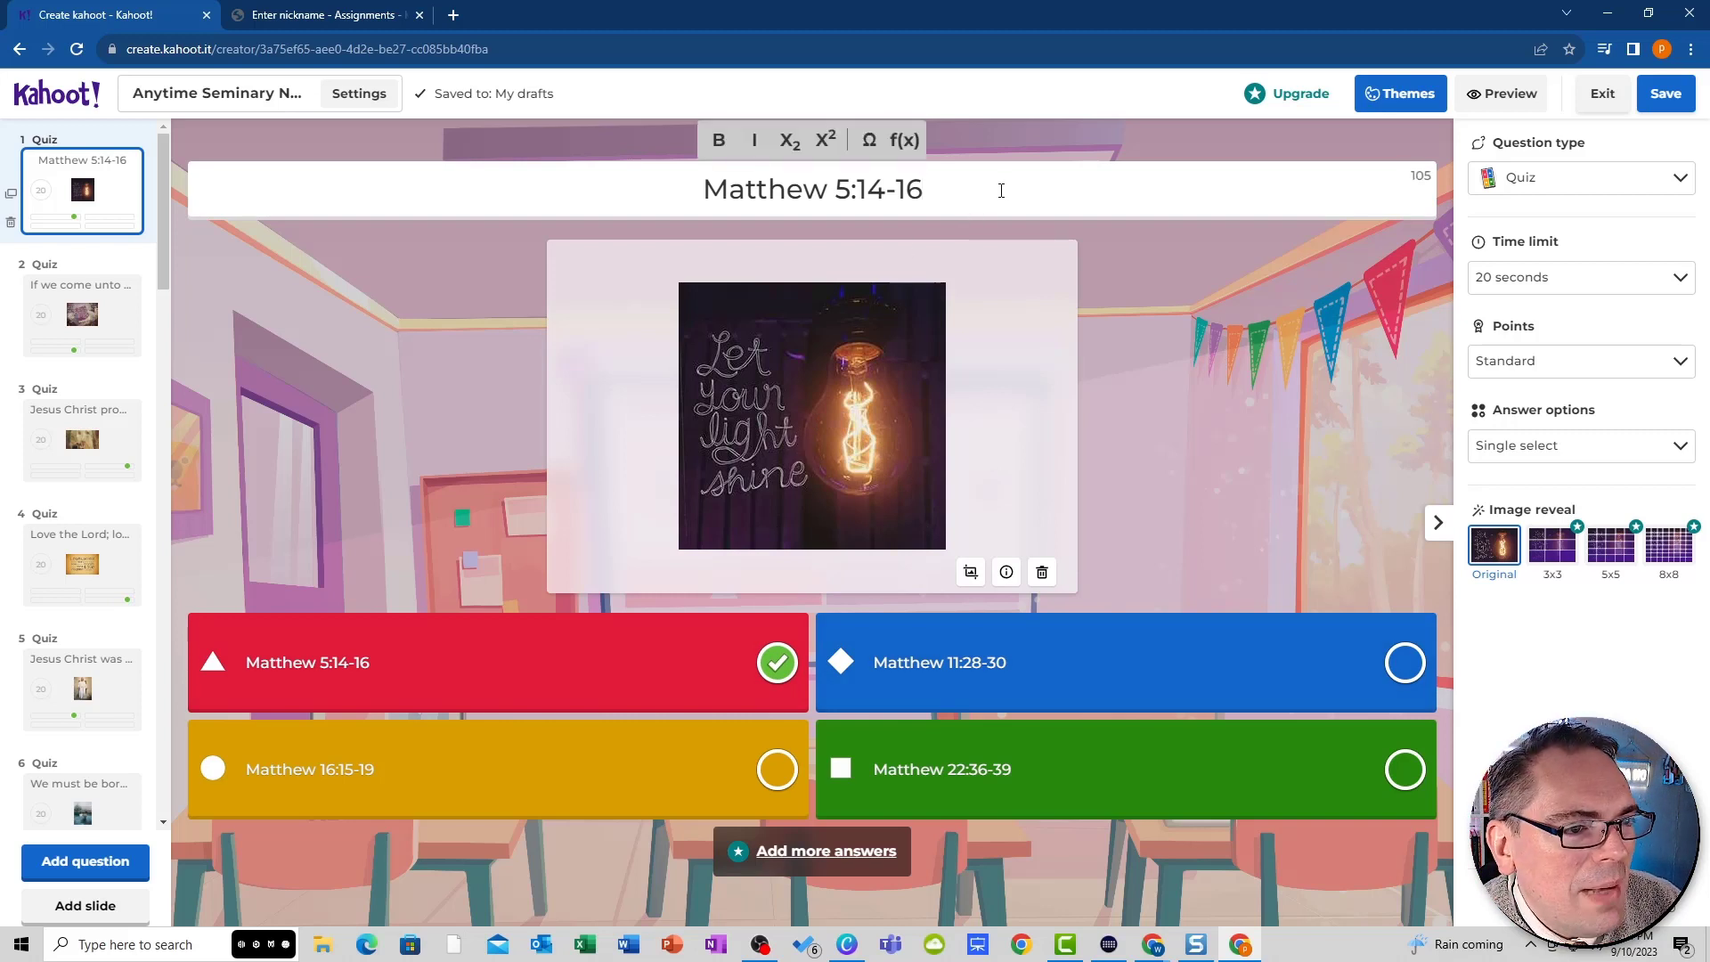
drag(1001, 189, 597, 167)
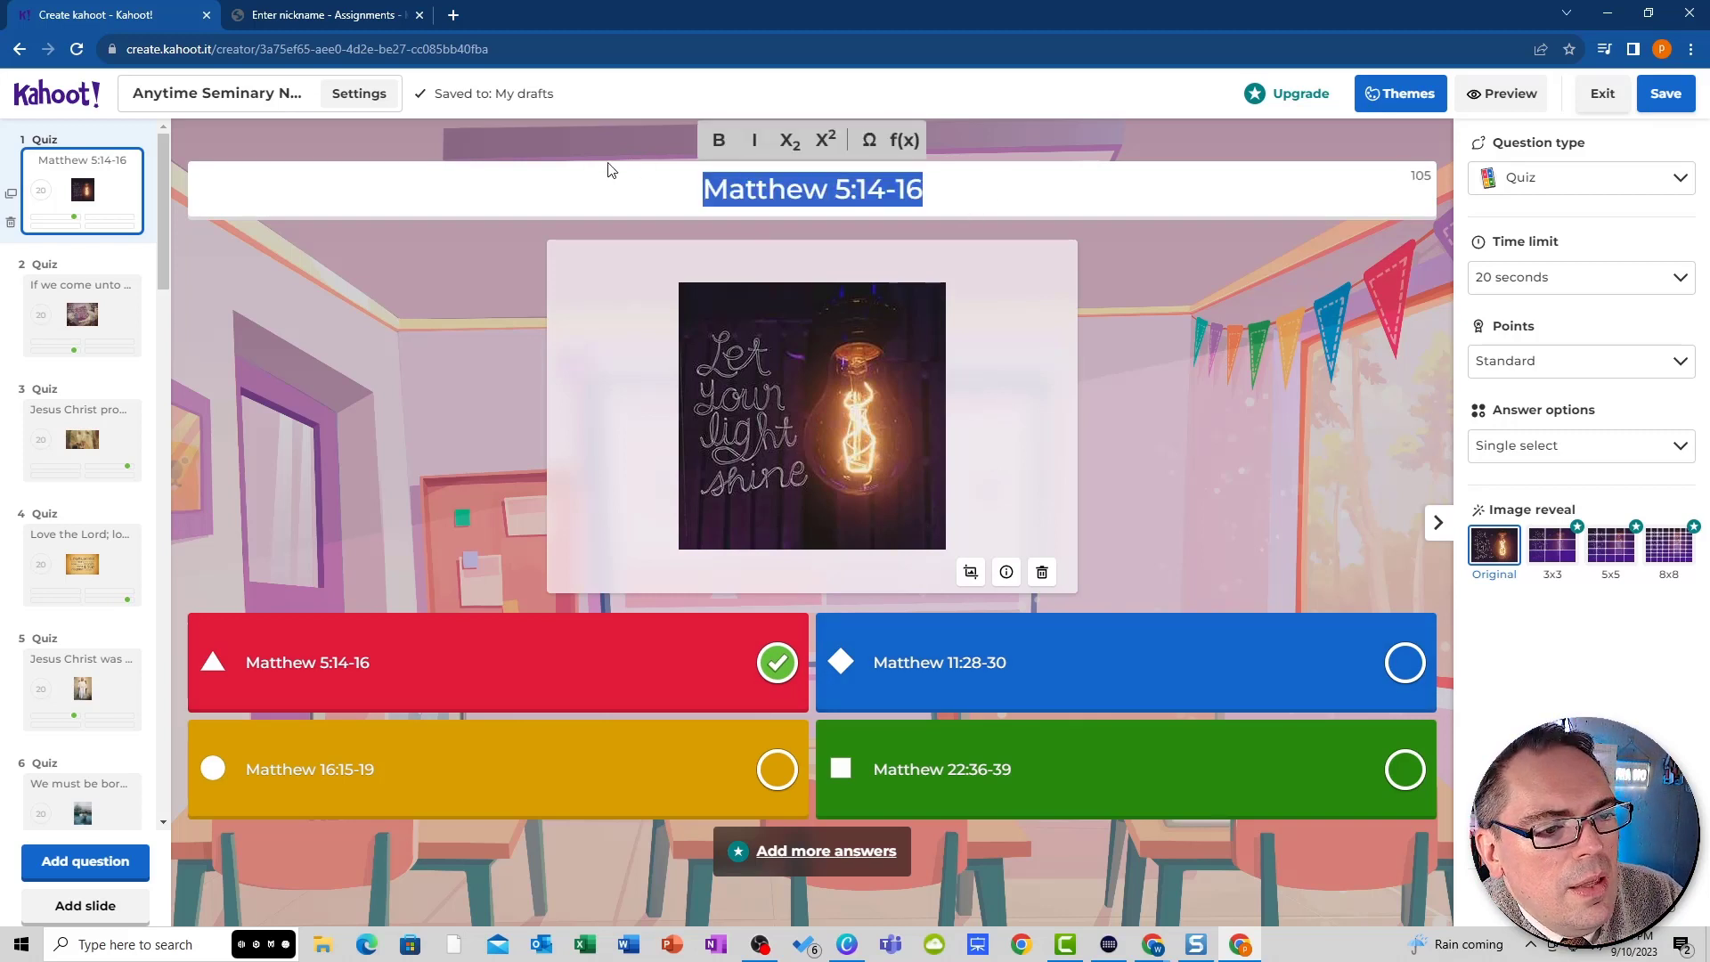
text(What )
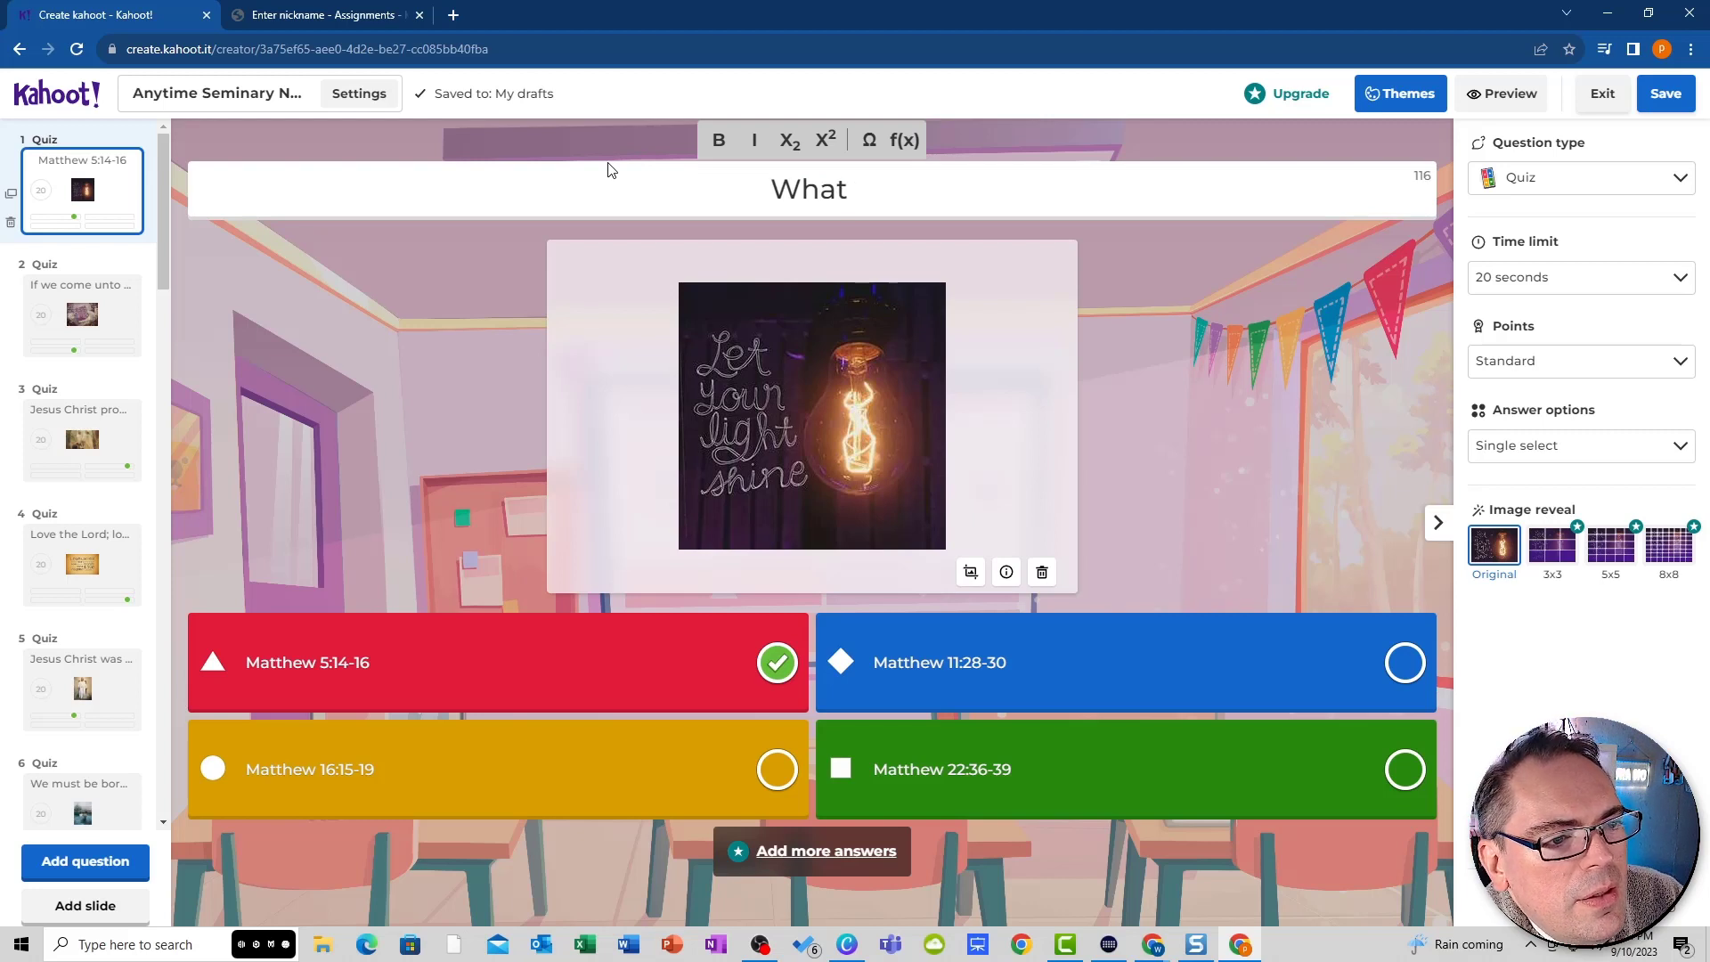
text(should we )
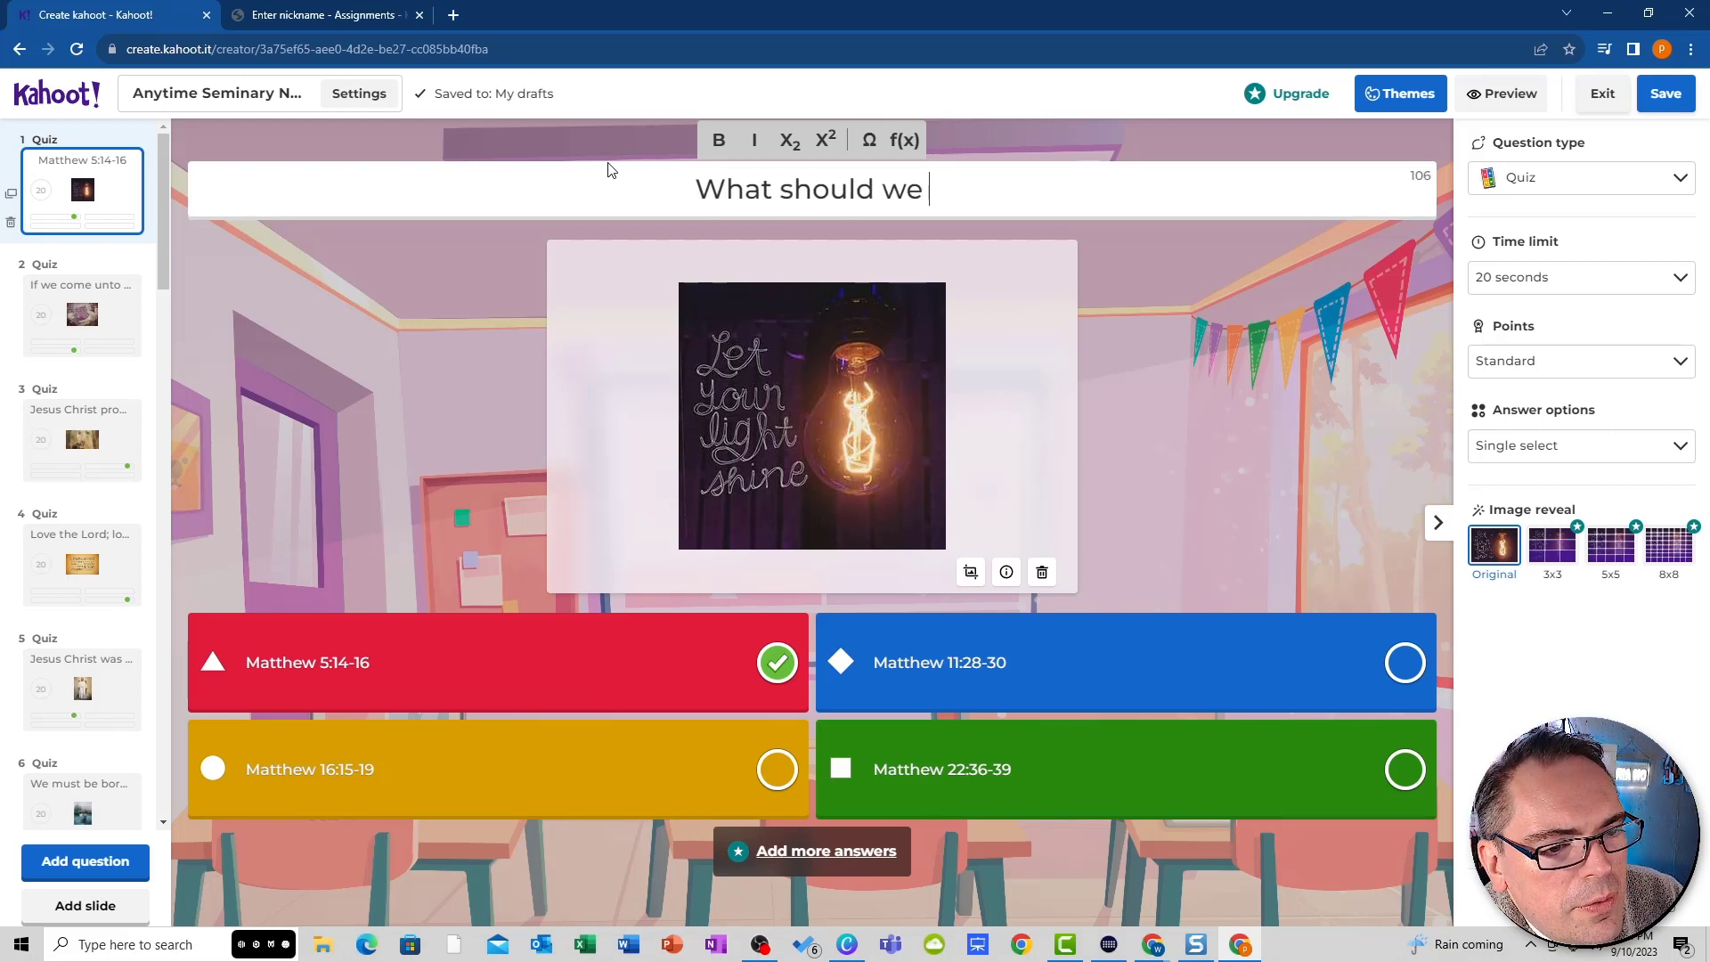
text(do with ou)
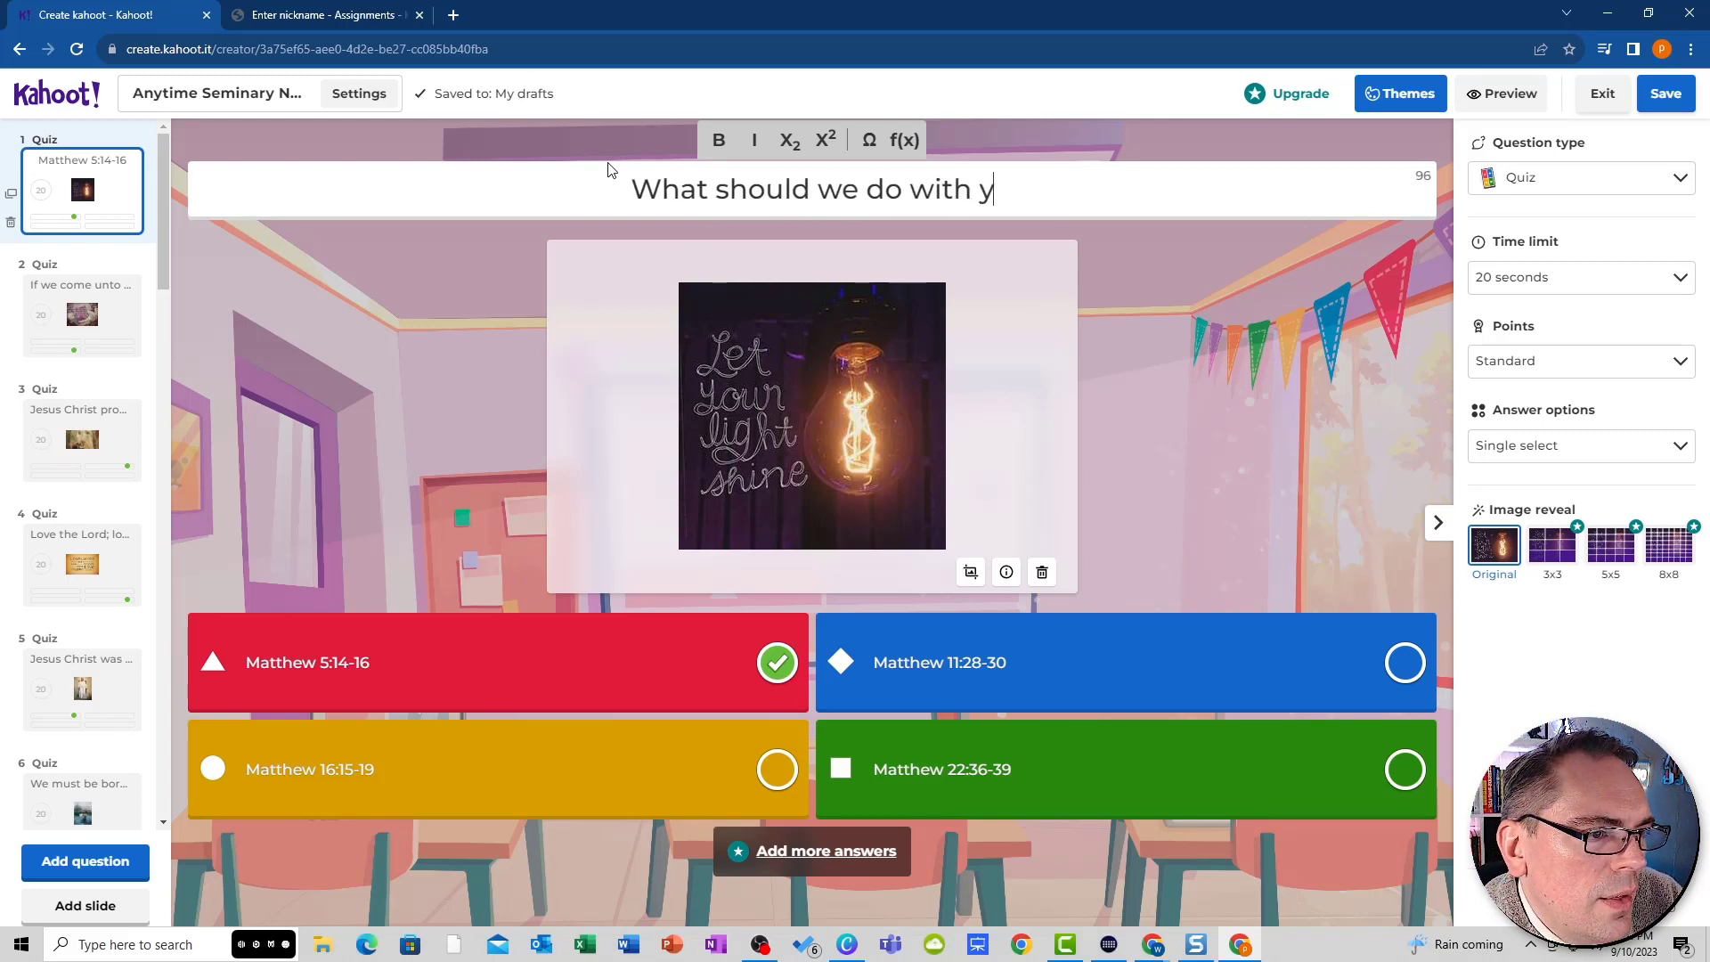
text(r spir)
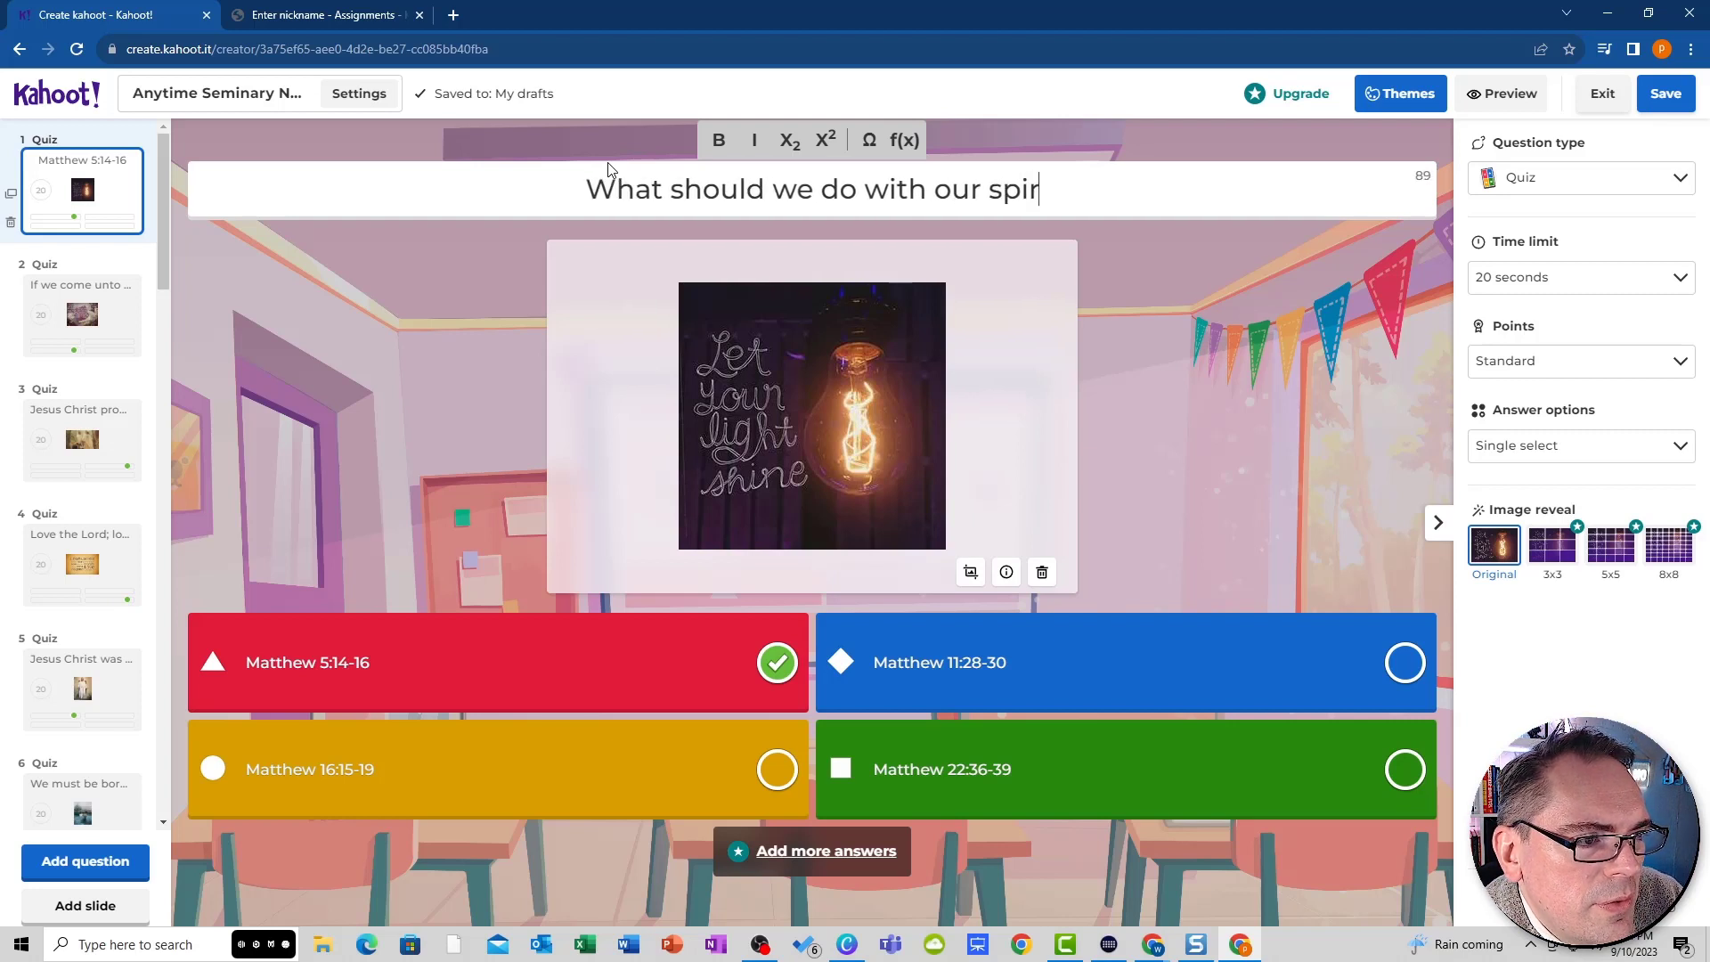
text(itual light?)
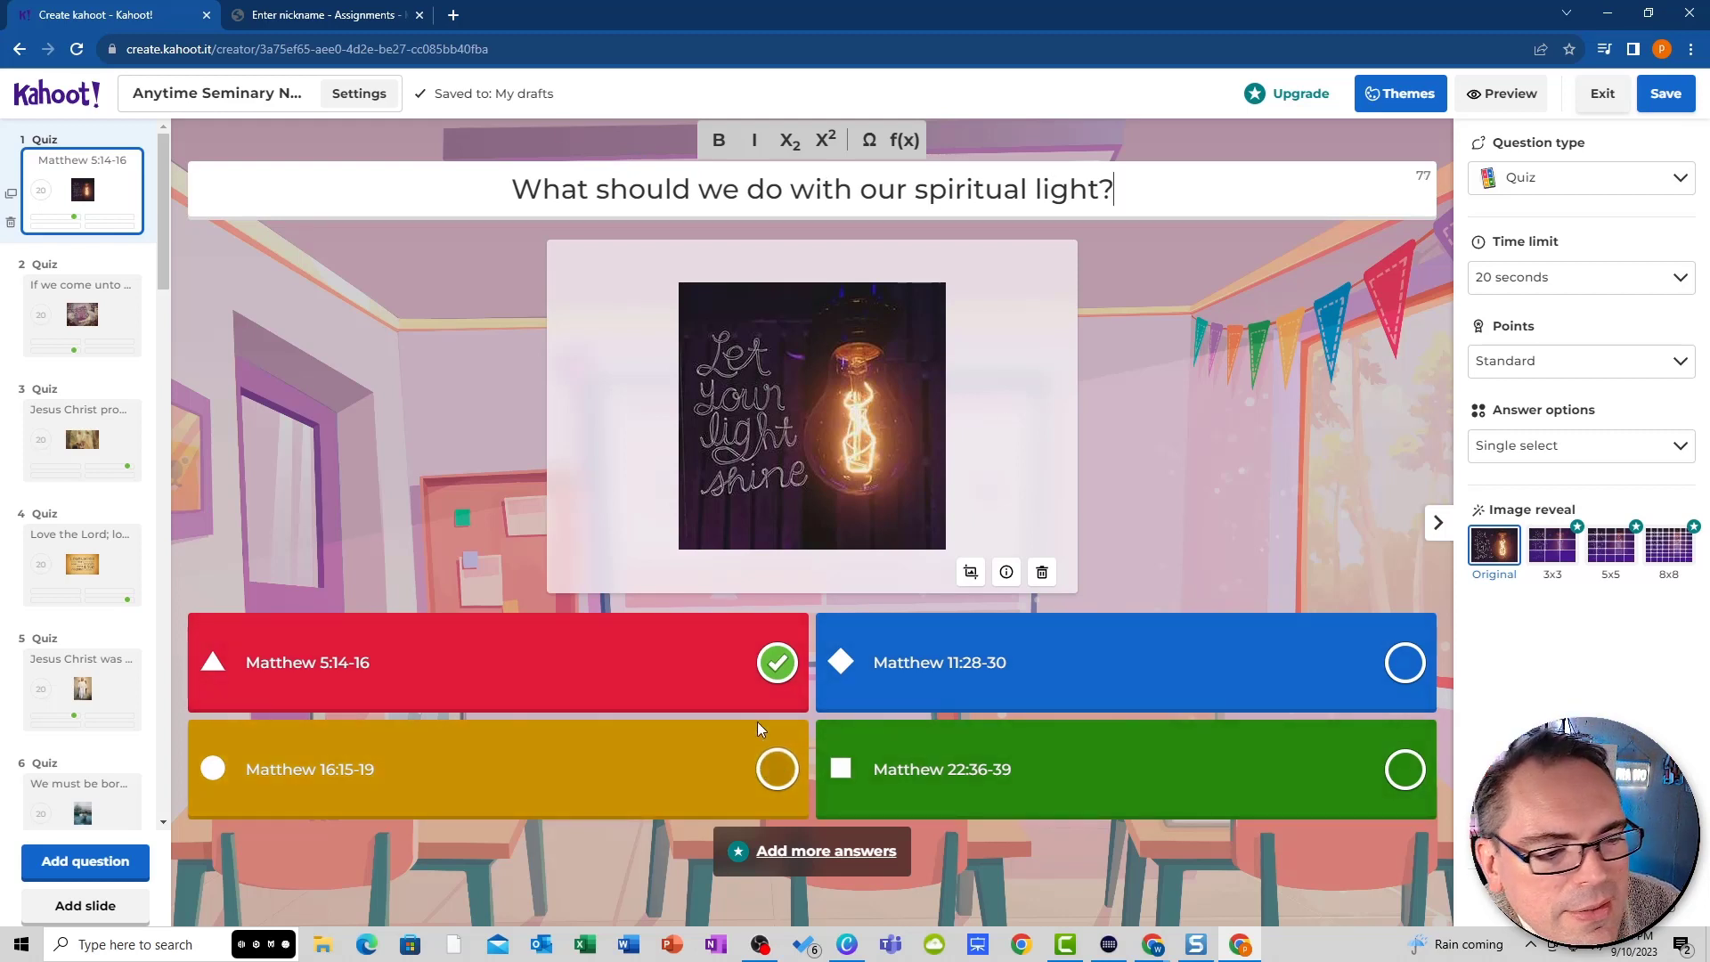
click(1662, 94)
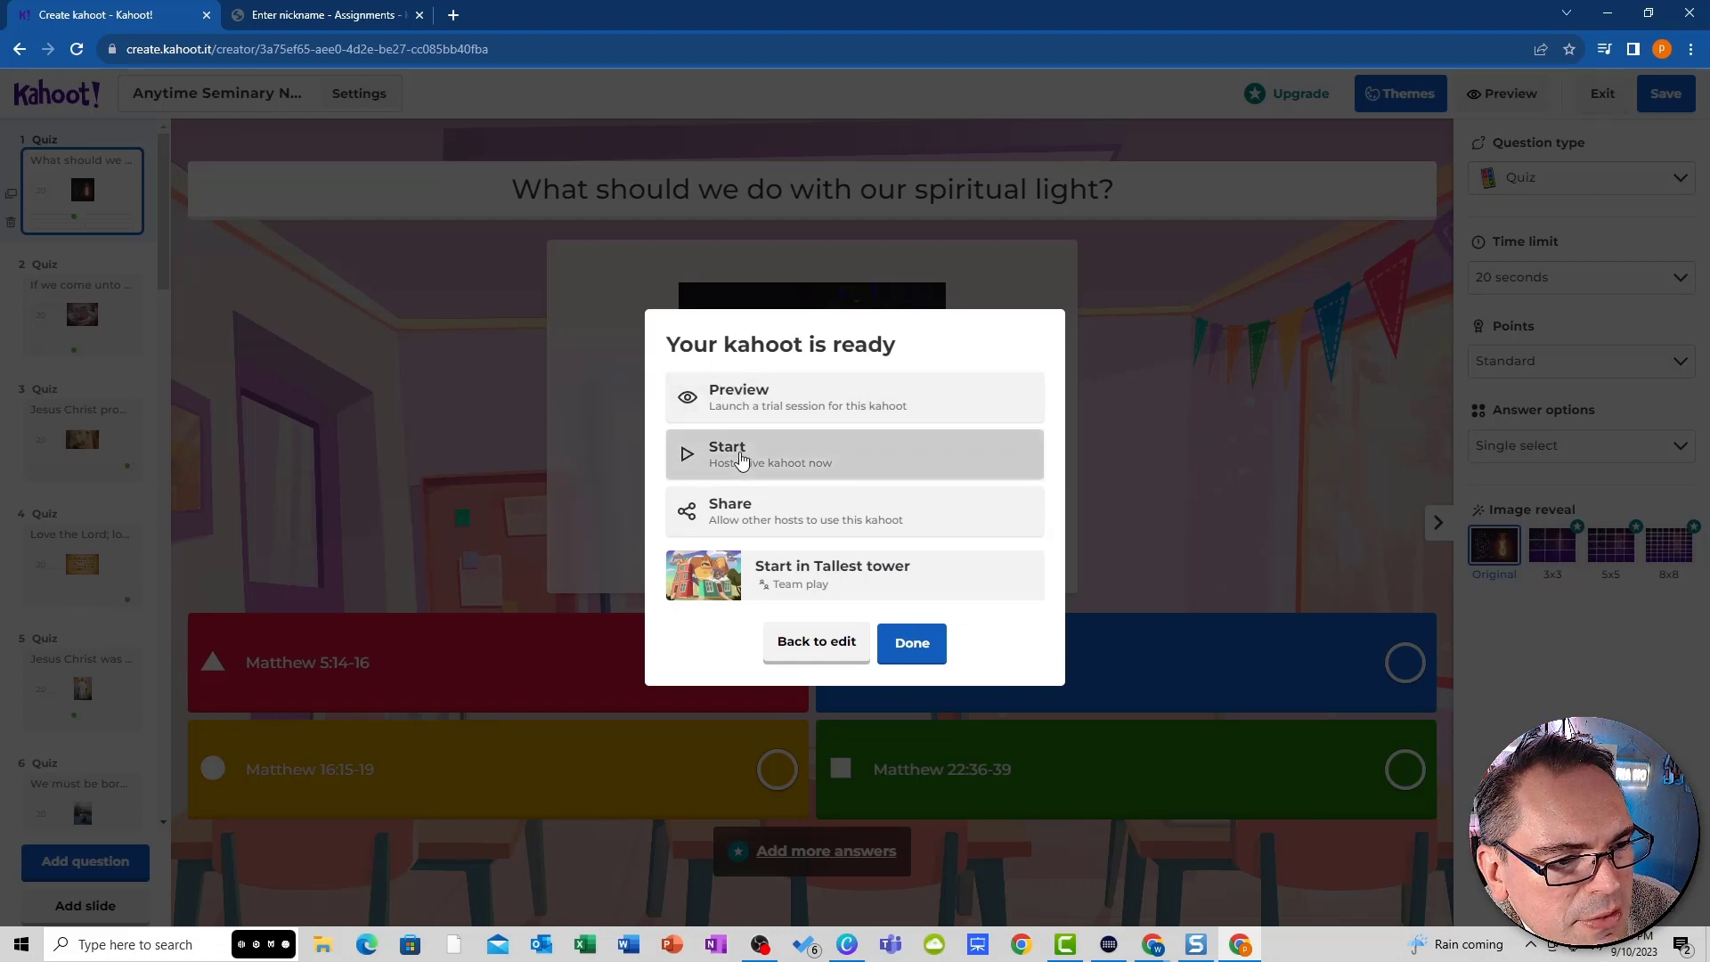
- Copy the saved kahoot's share link for other hosts and close the sharing options
click(768, 522)
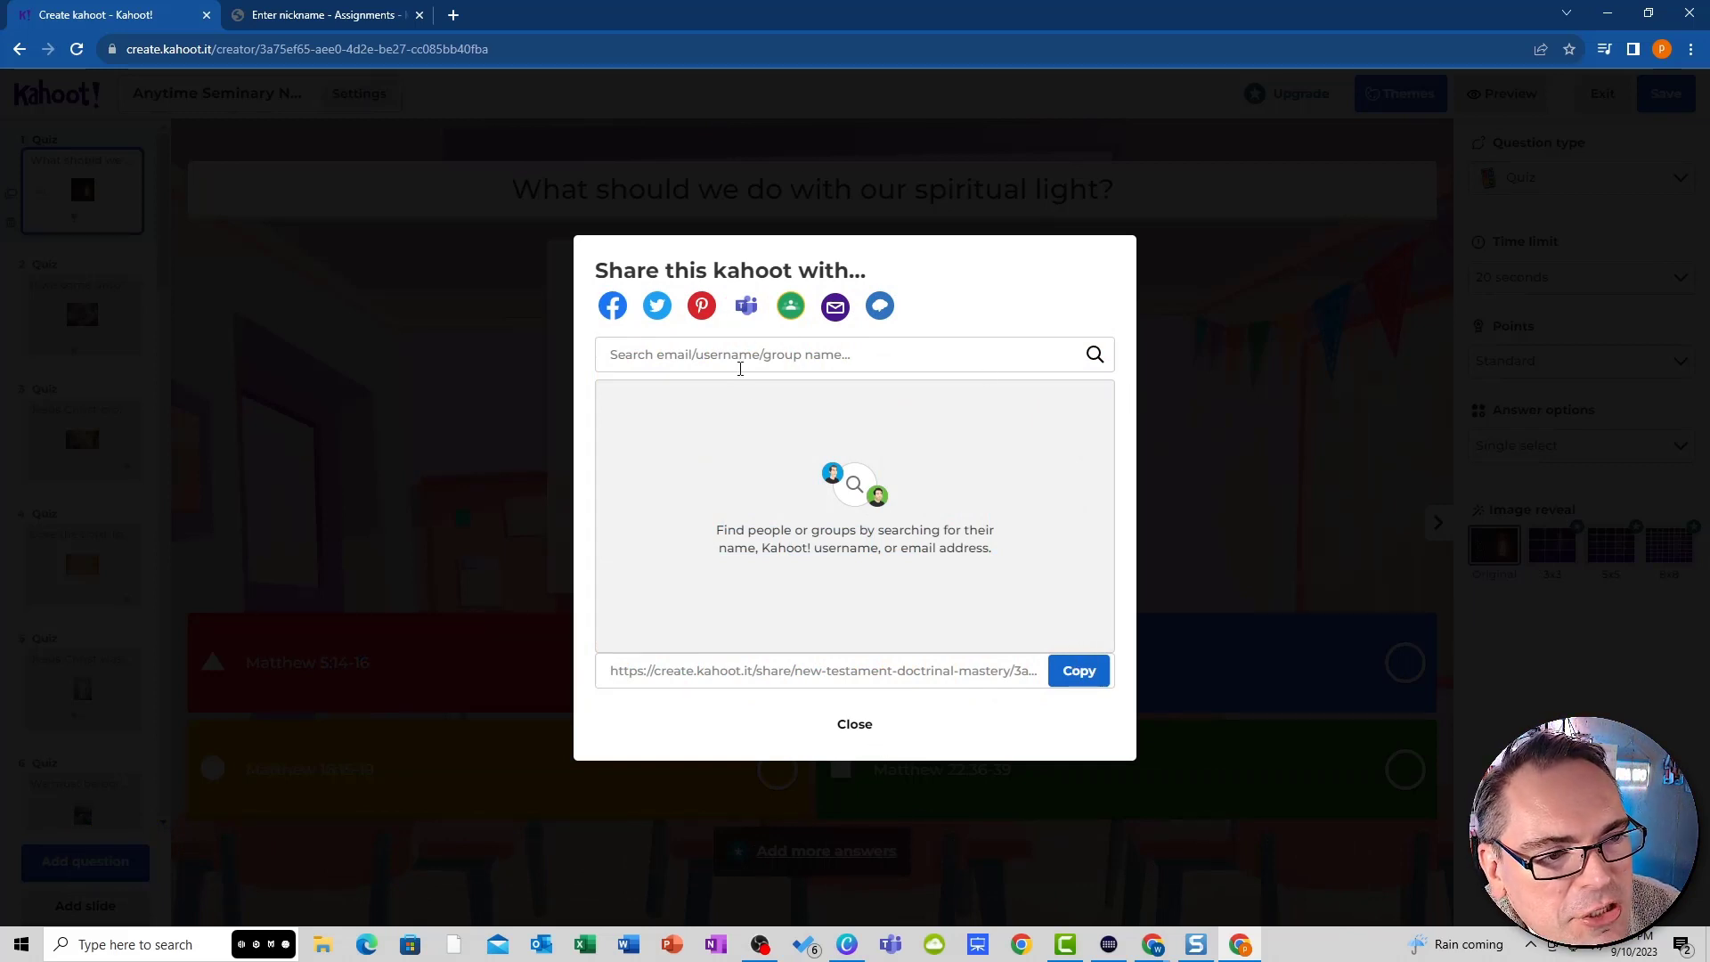
click(1073, 670)
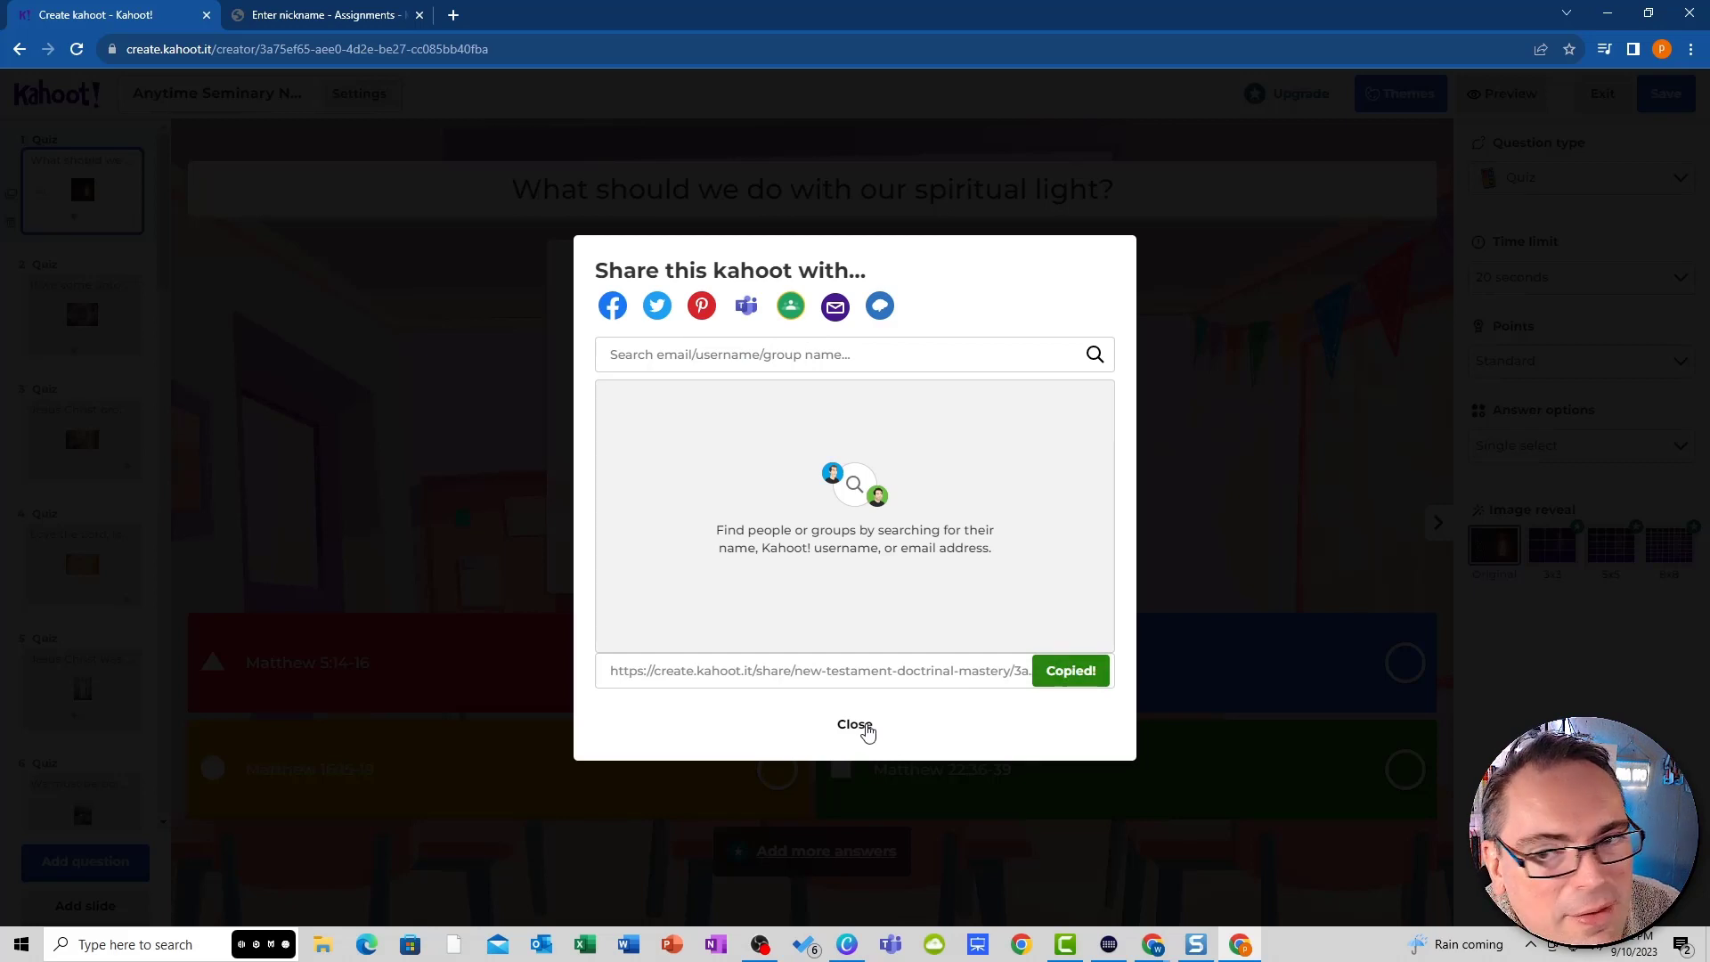
click(855, 724)
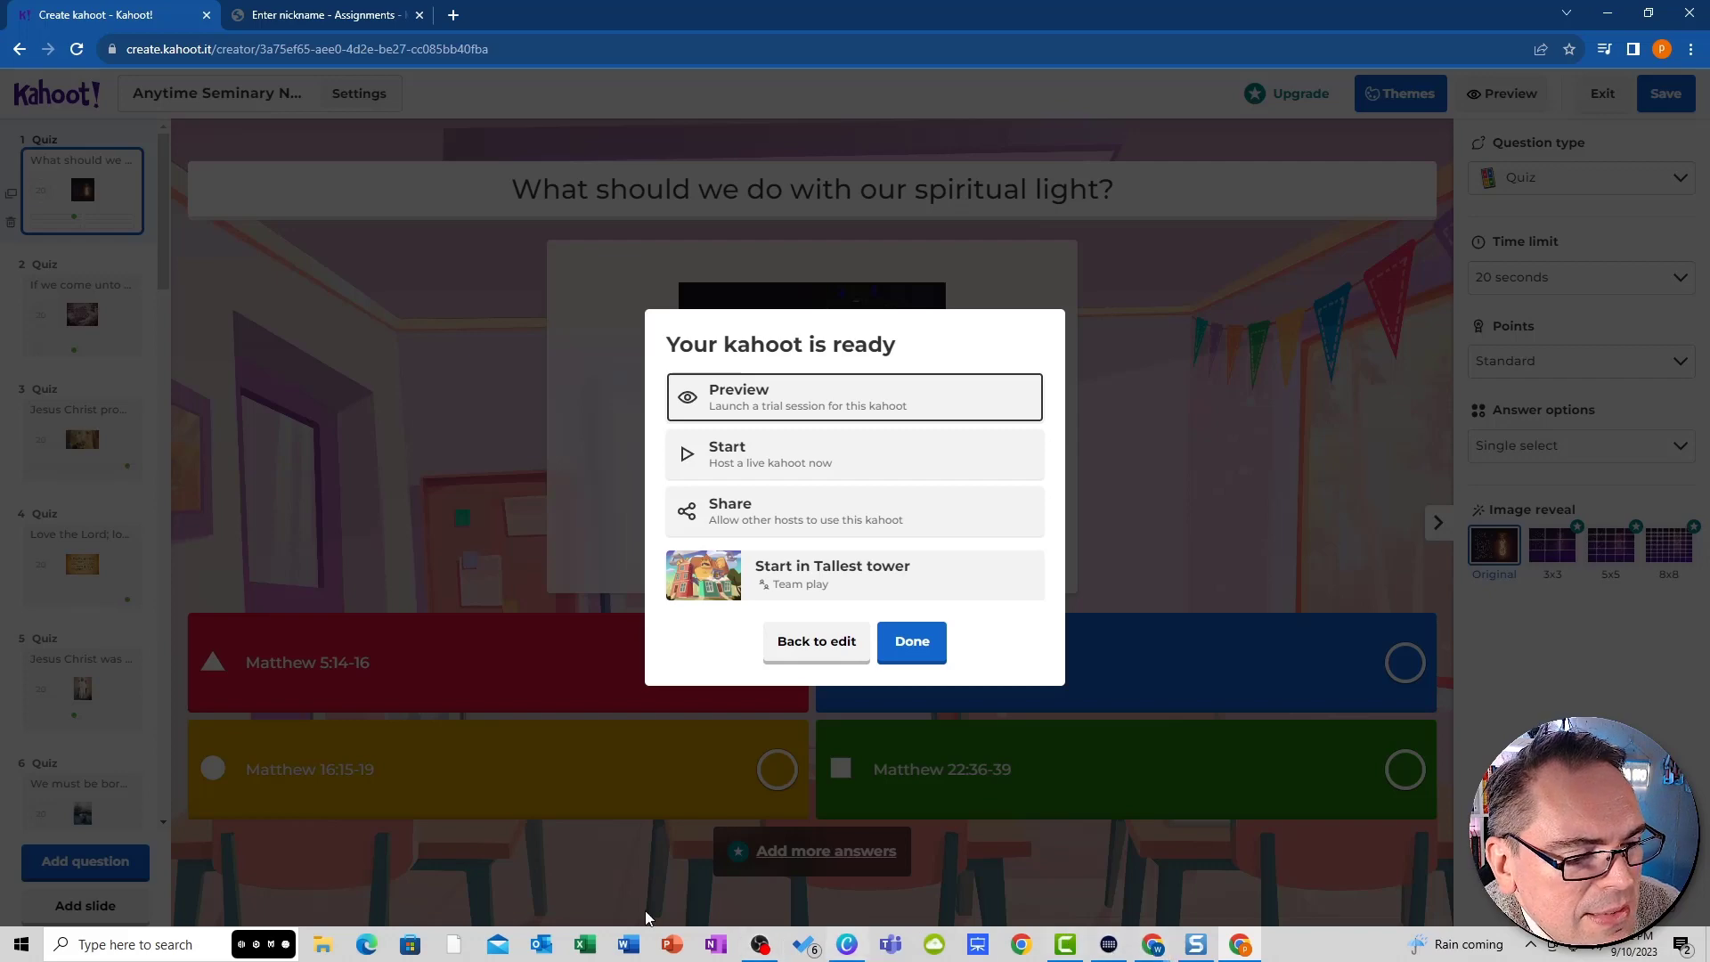
- Switch to the personal Chrome profile, go to facebook.com and open the Anytime Seminary group
click(1020, 946)
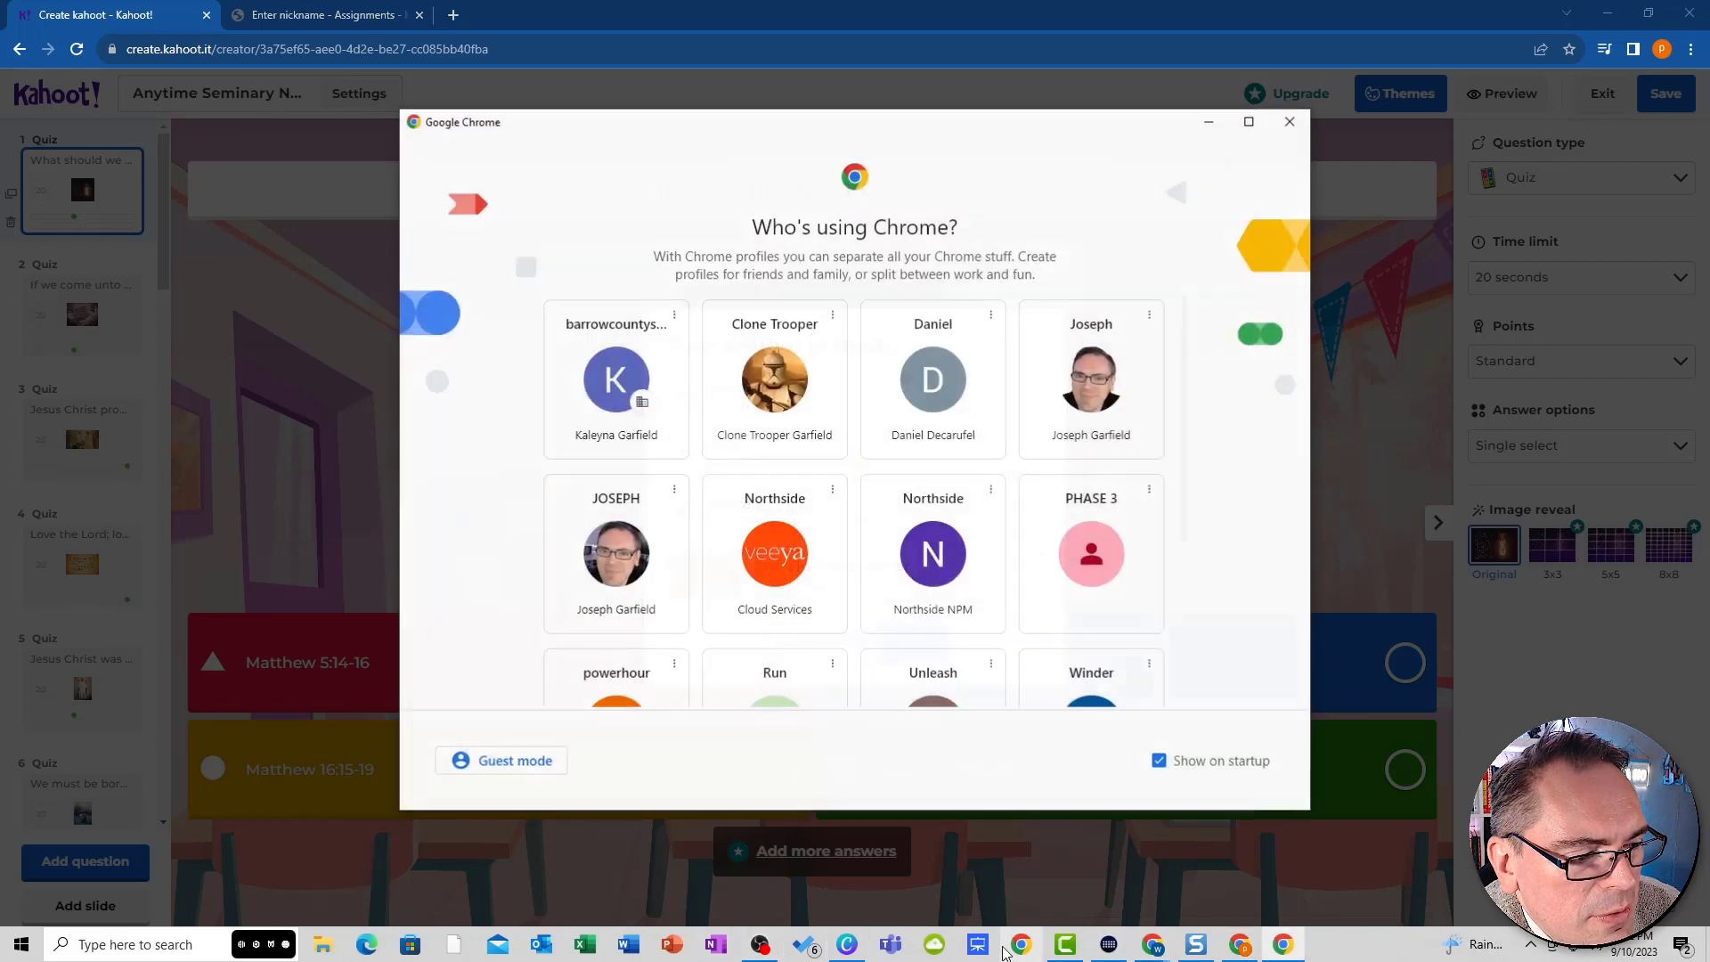
click(616, 548)
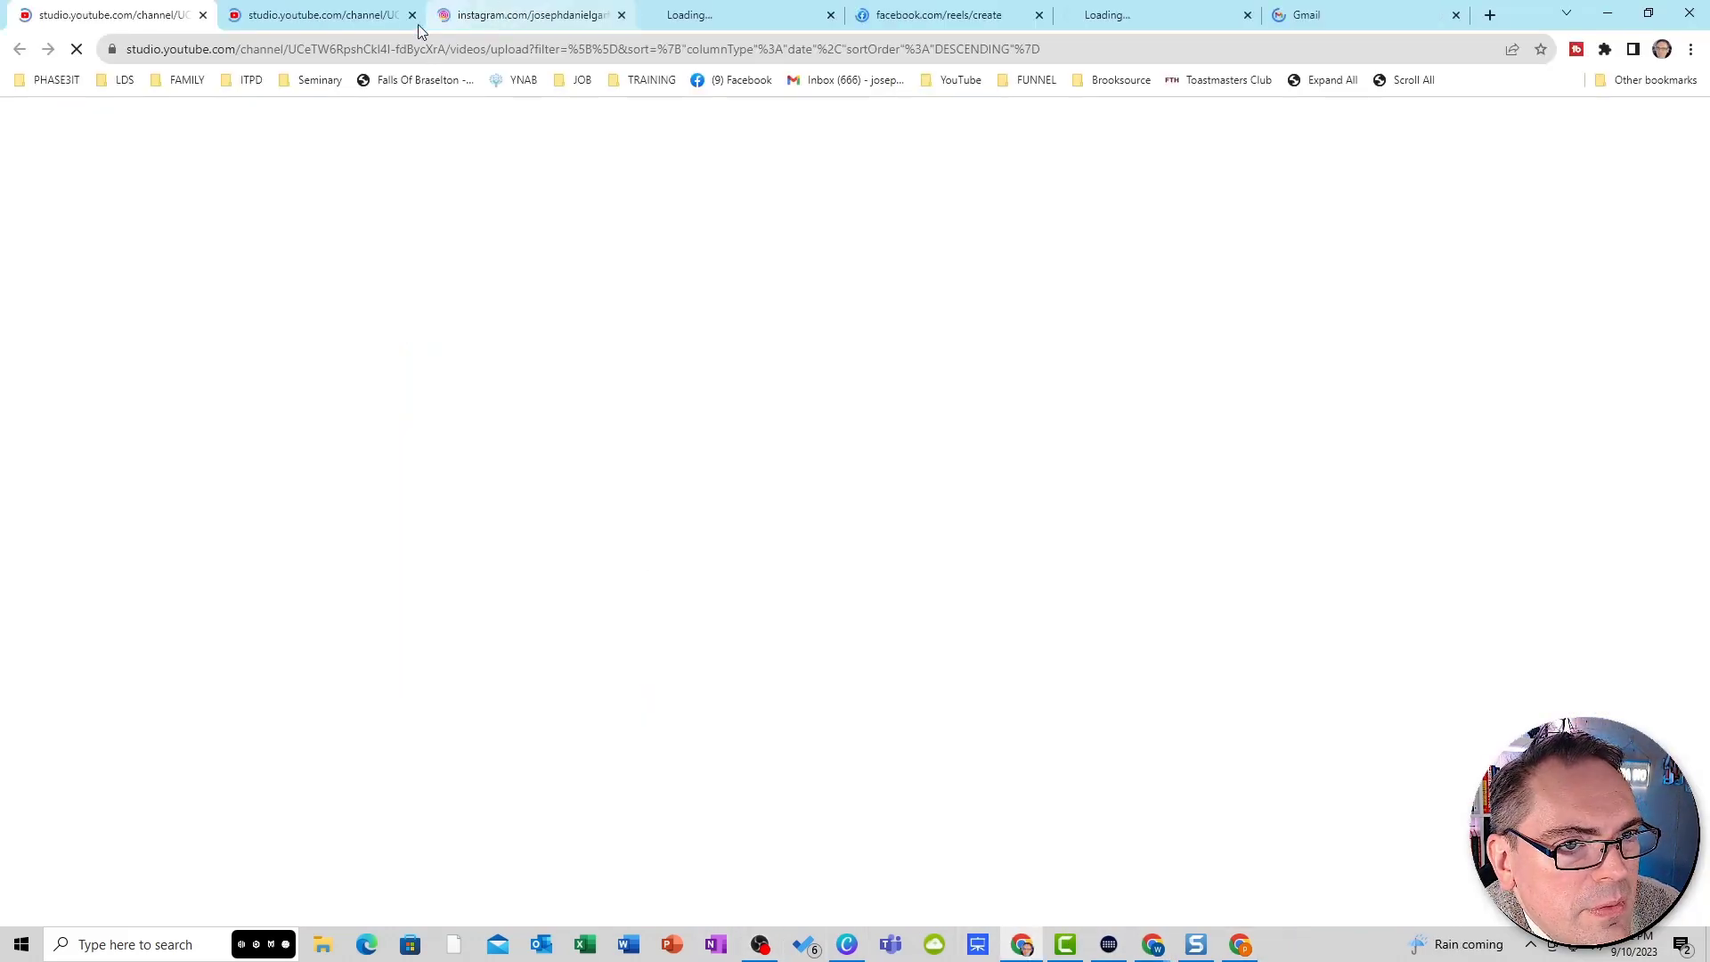
click(944, 15)
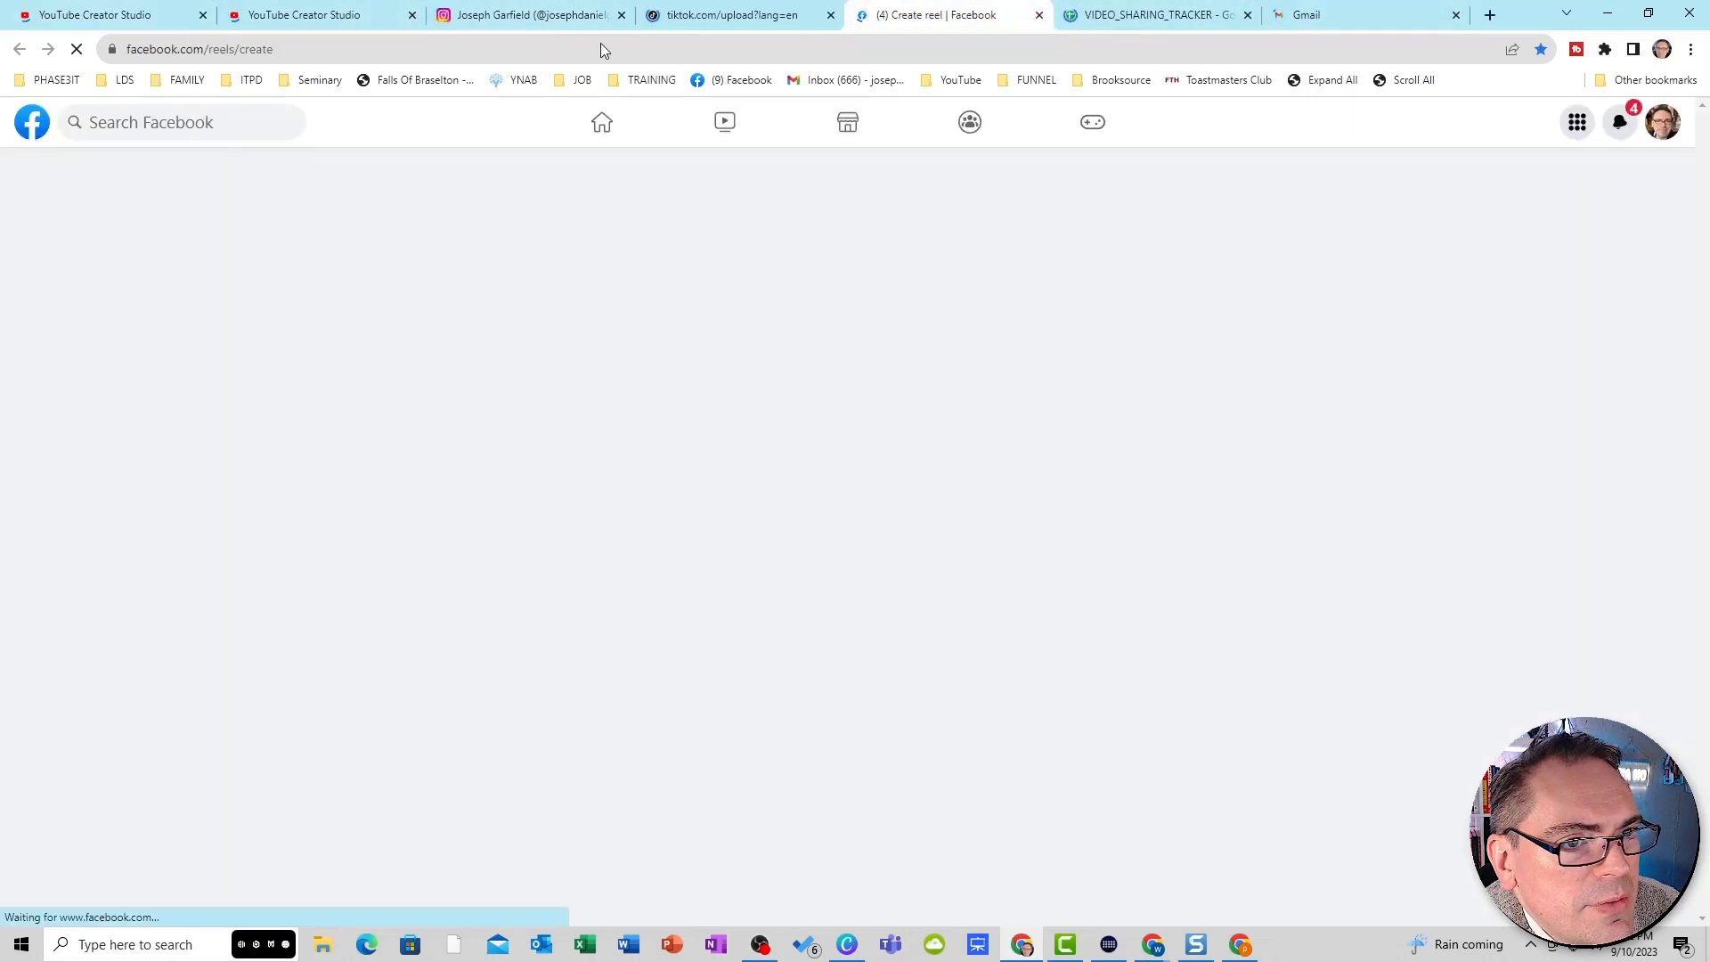
click(570, 49)
text(facebook.com)
key(Return)
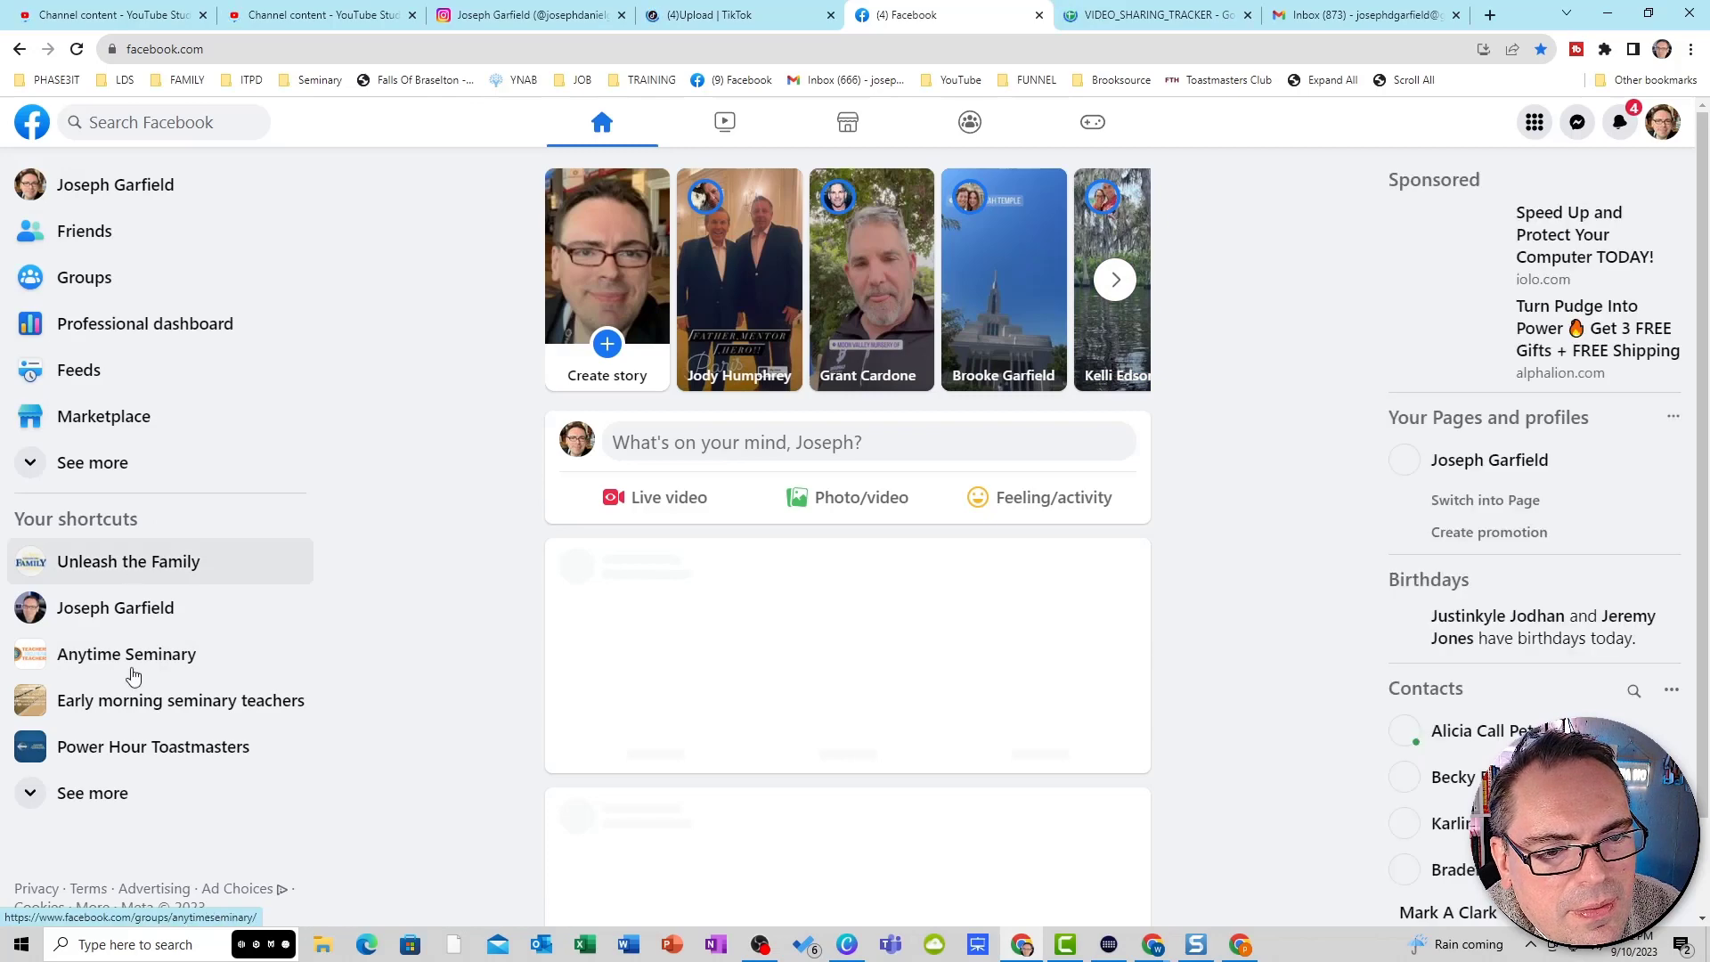
click(132, 676)
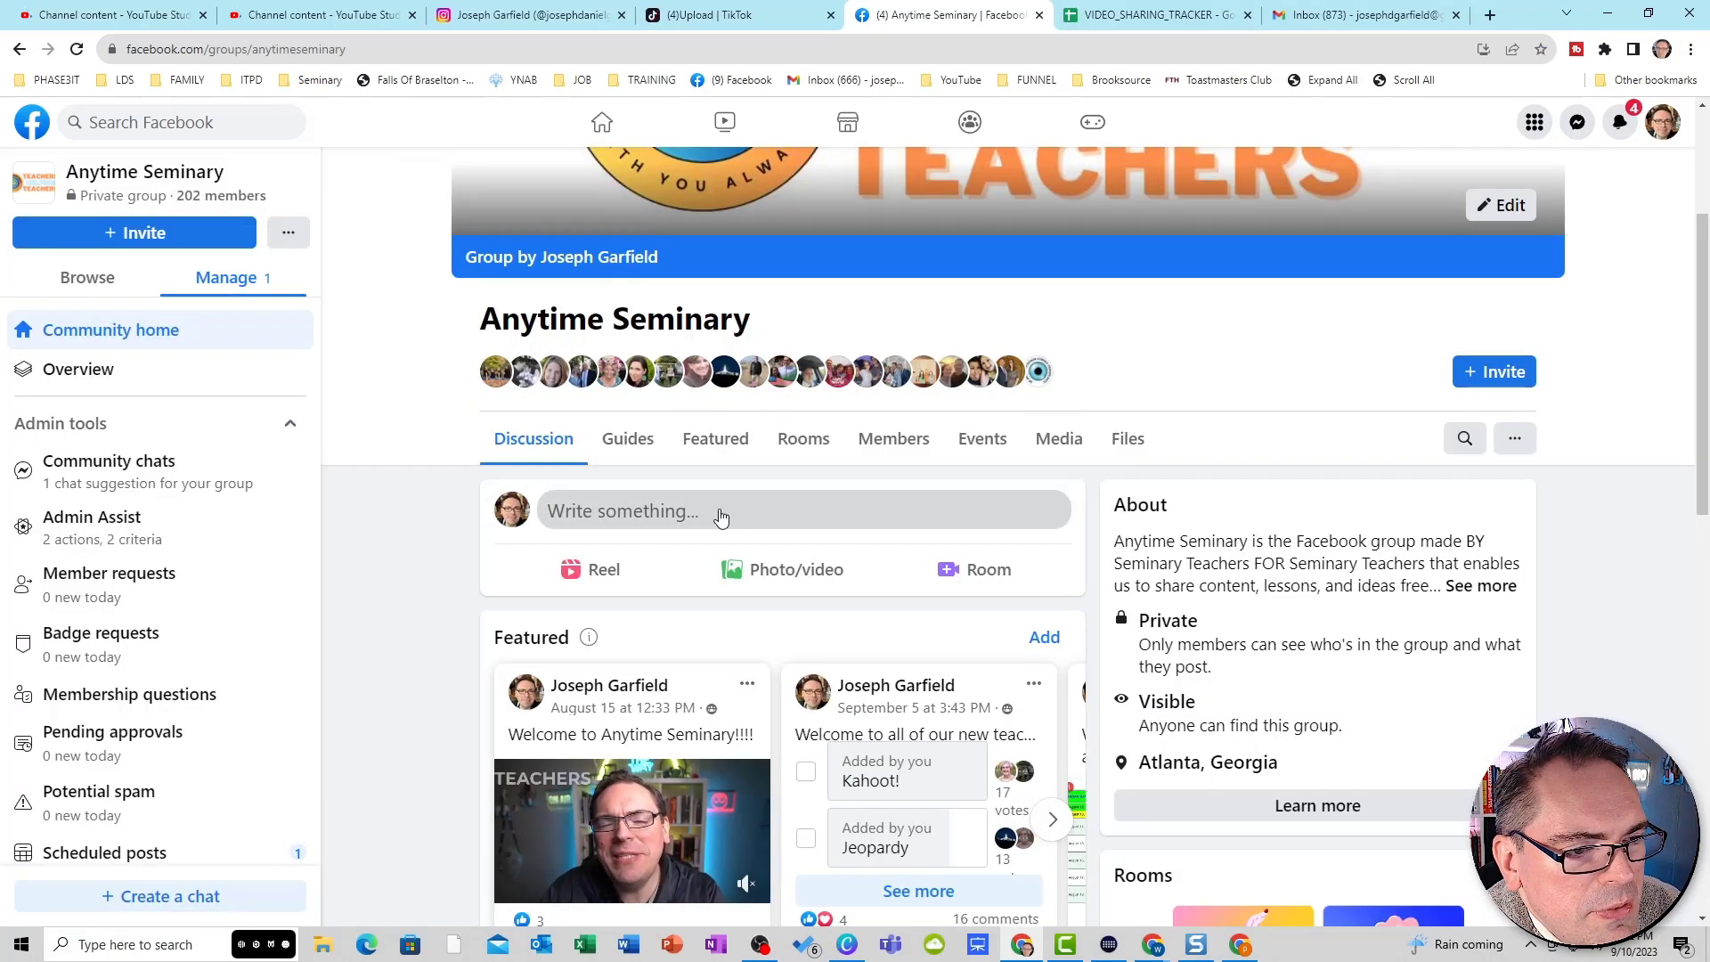
- Start a group post with the copied kahoot link and write "Check out my new Kahoot! For NT DM" above it
click(721, 518)
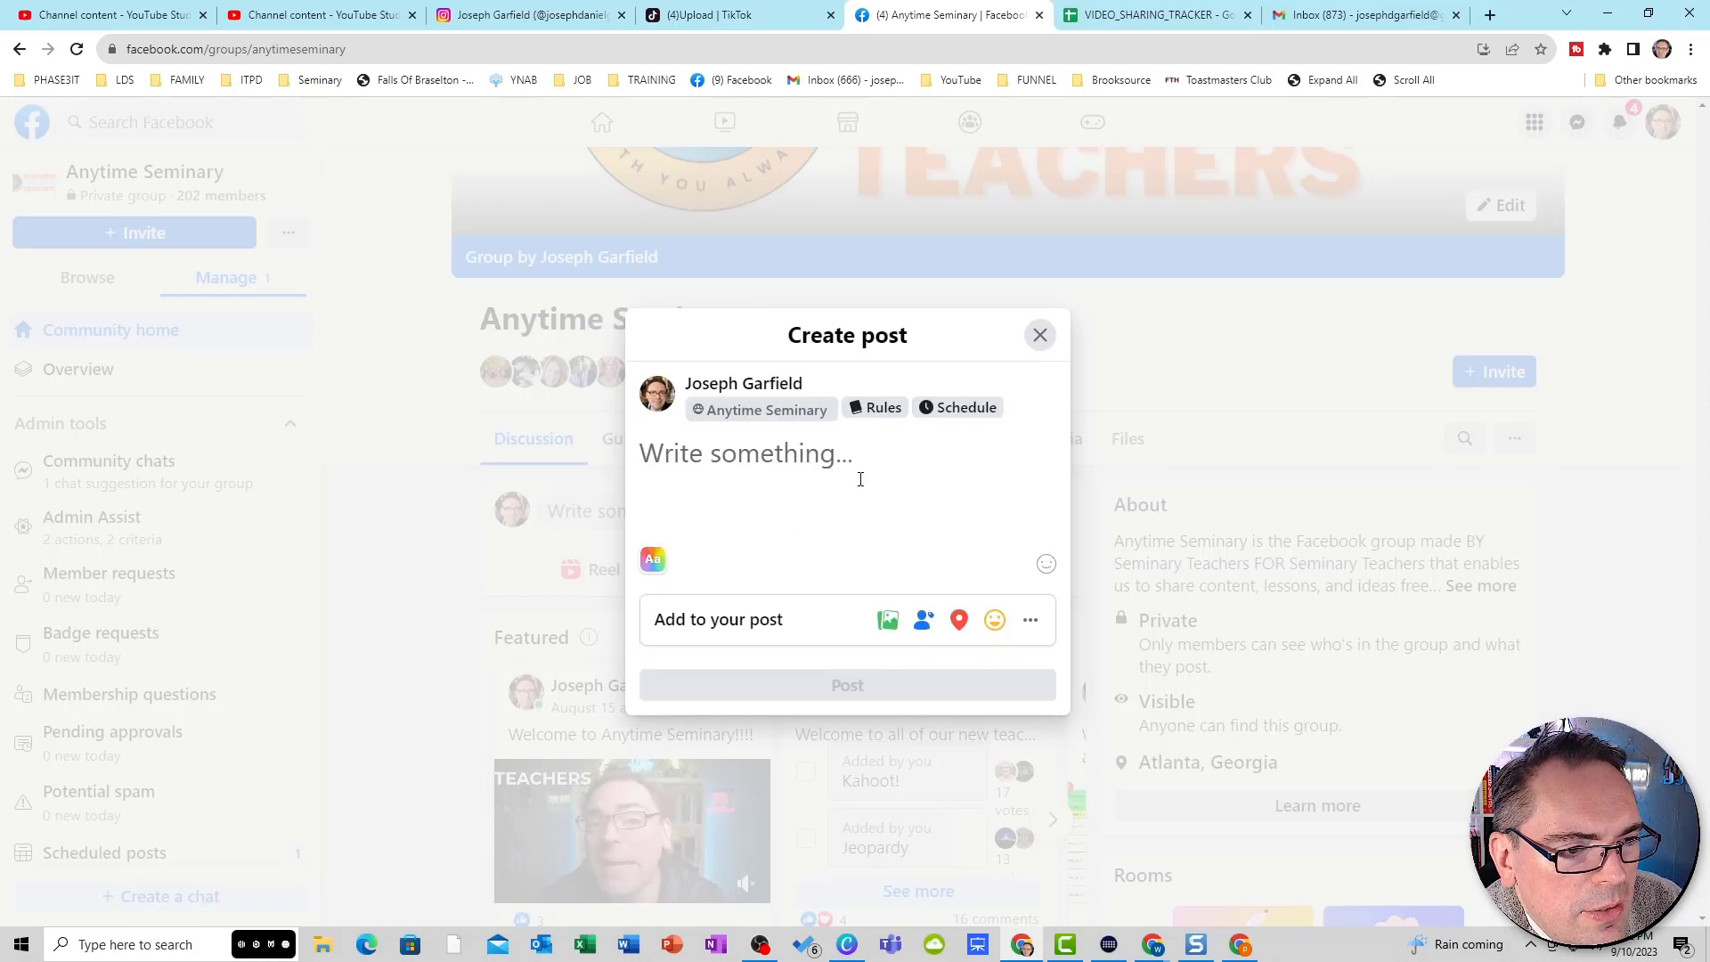
key(ctrl+v)
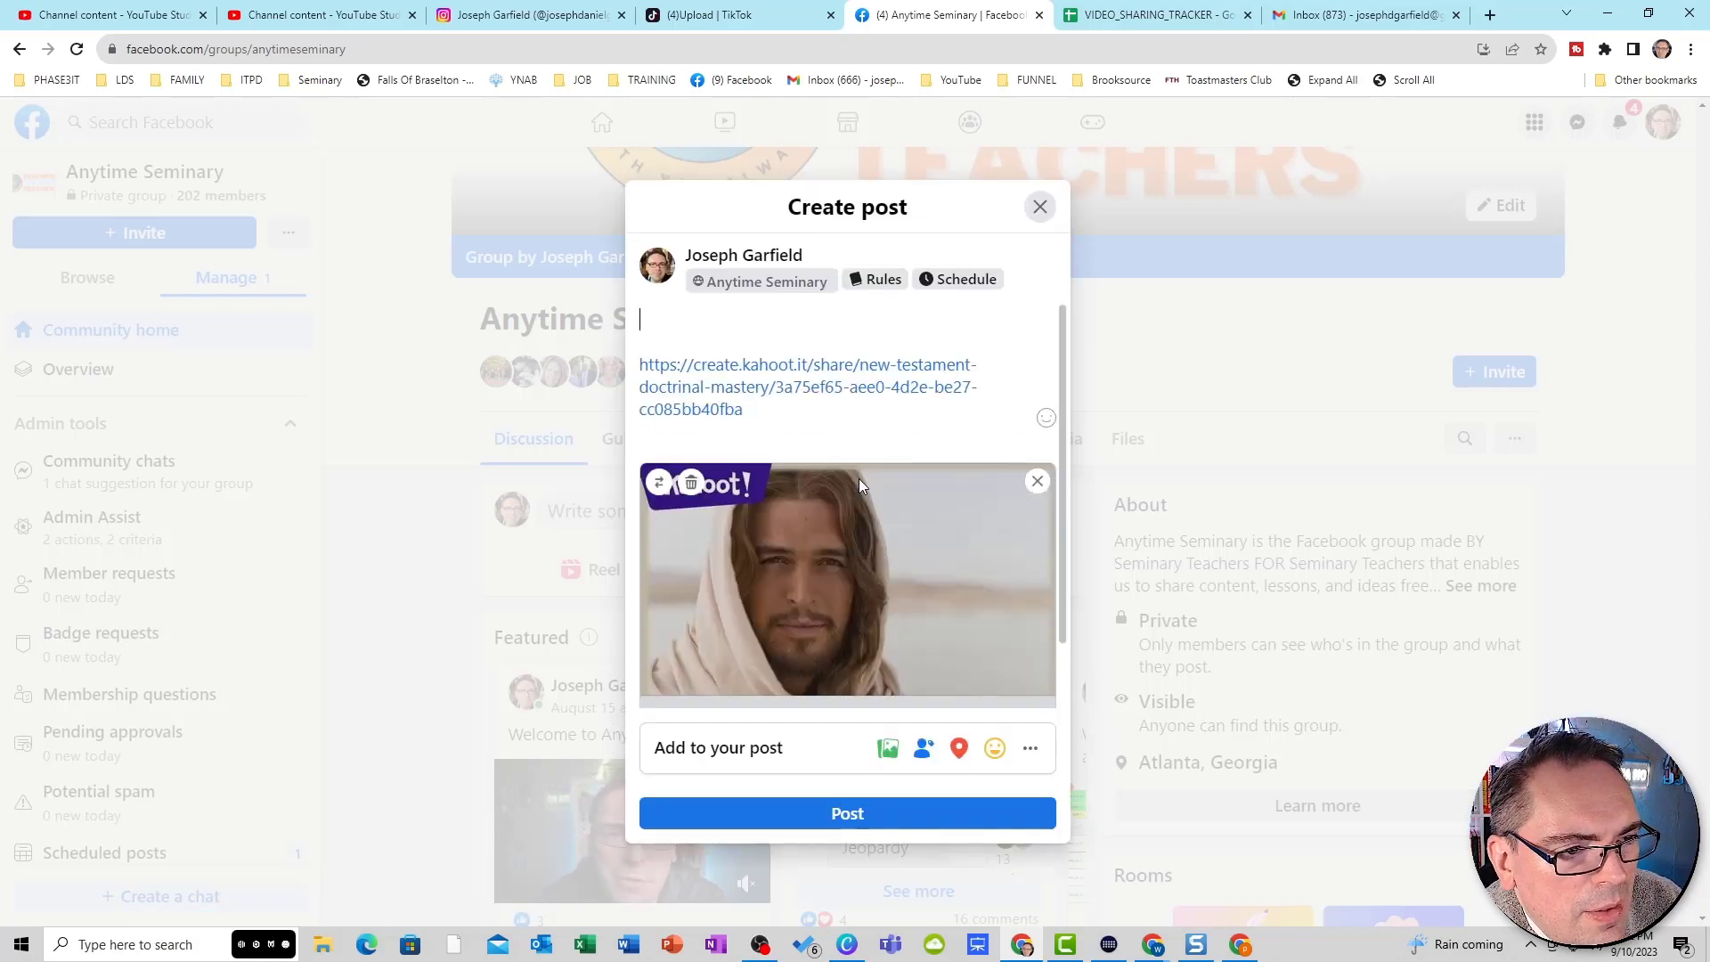
key(Return)
text(Check)
key(BackSpace)
key(BackSpace)
key(BackSpace)
key(BackSpace)
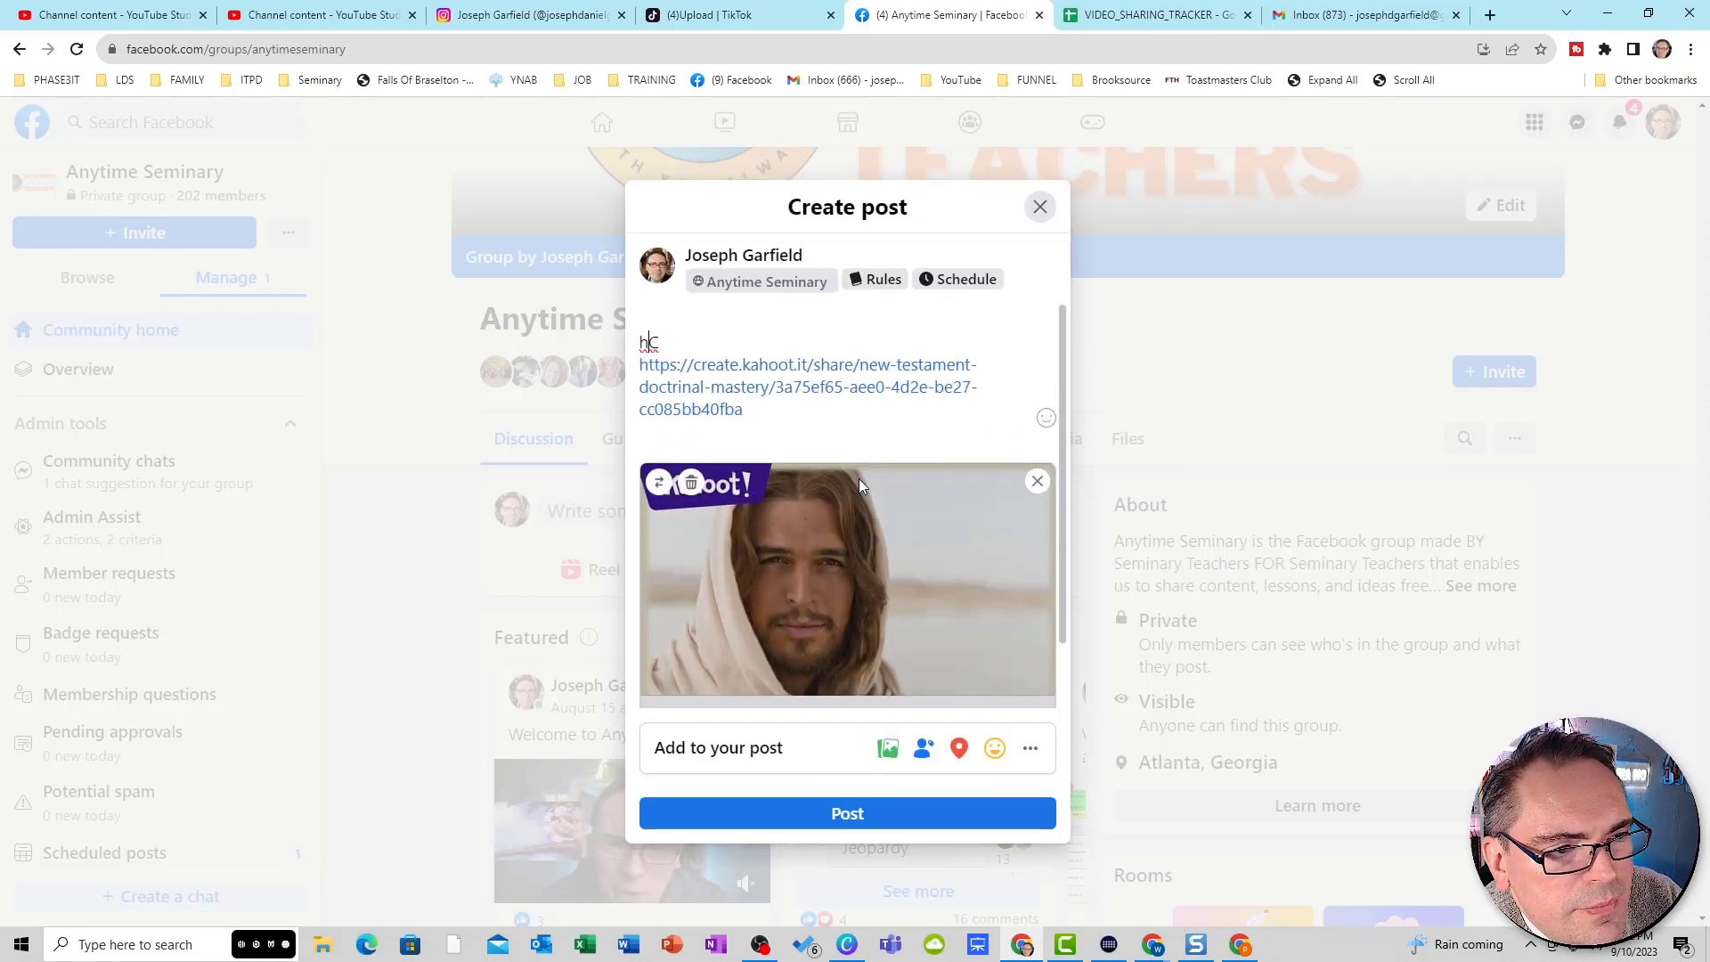
key(BackSpace)
text(heck pout)
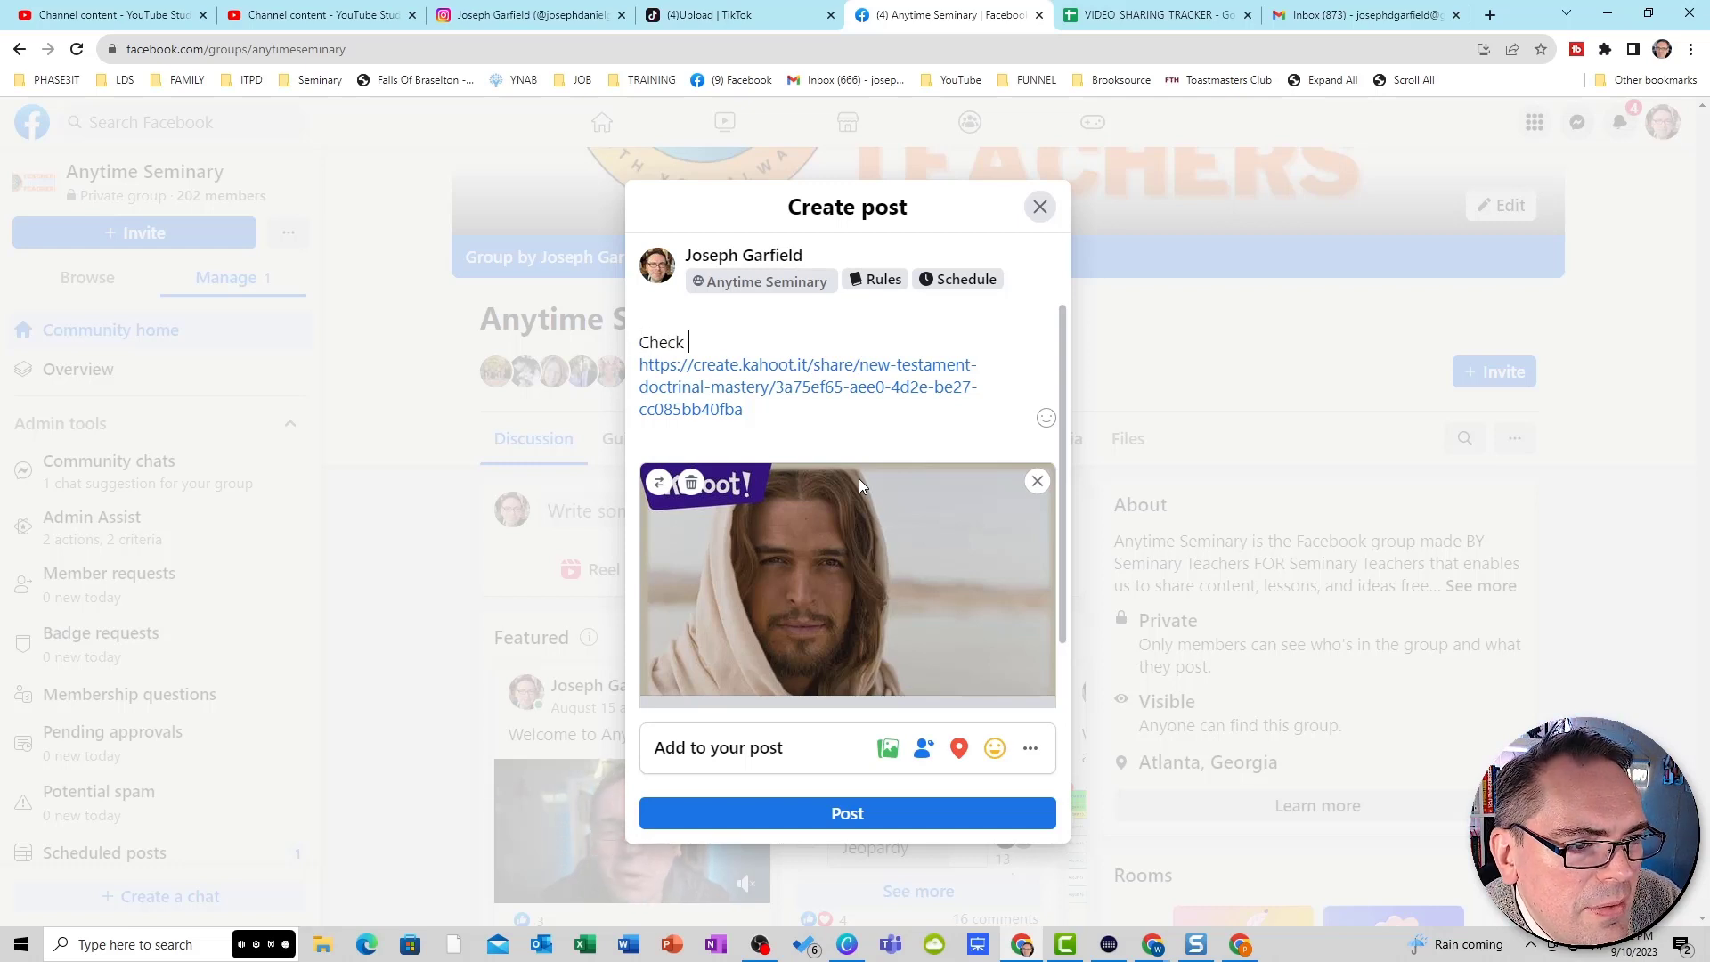
key(BackSpace)
key(BackSpace)
key(BackSpace)
key(BackSpace)
text(out my )
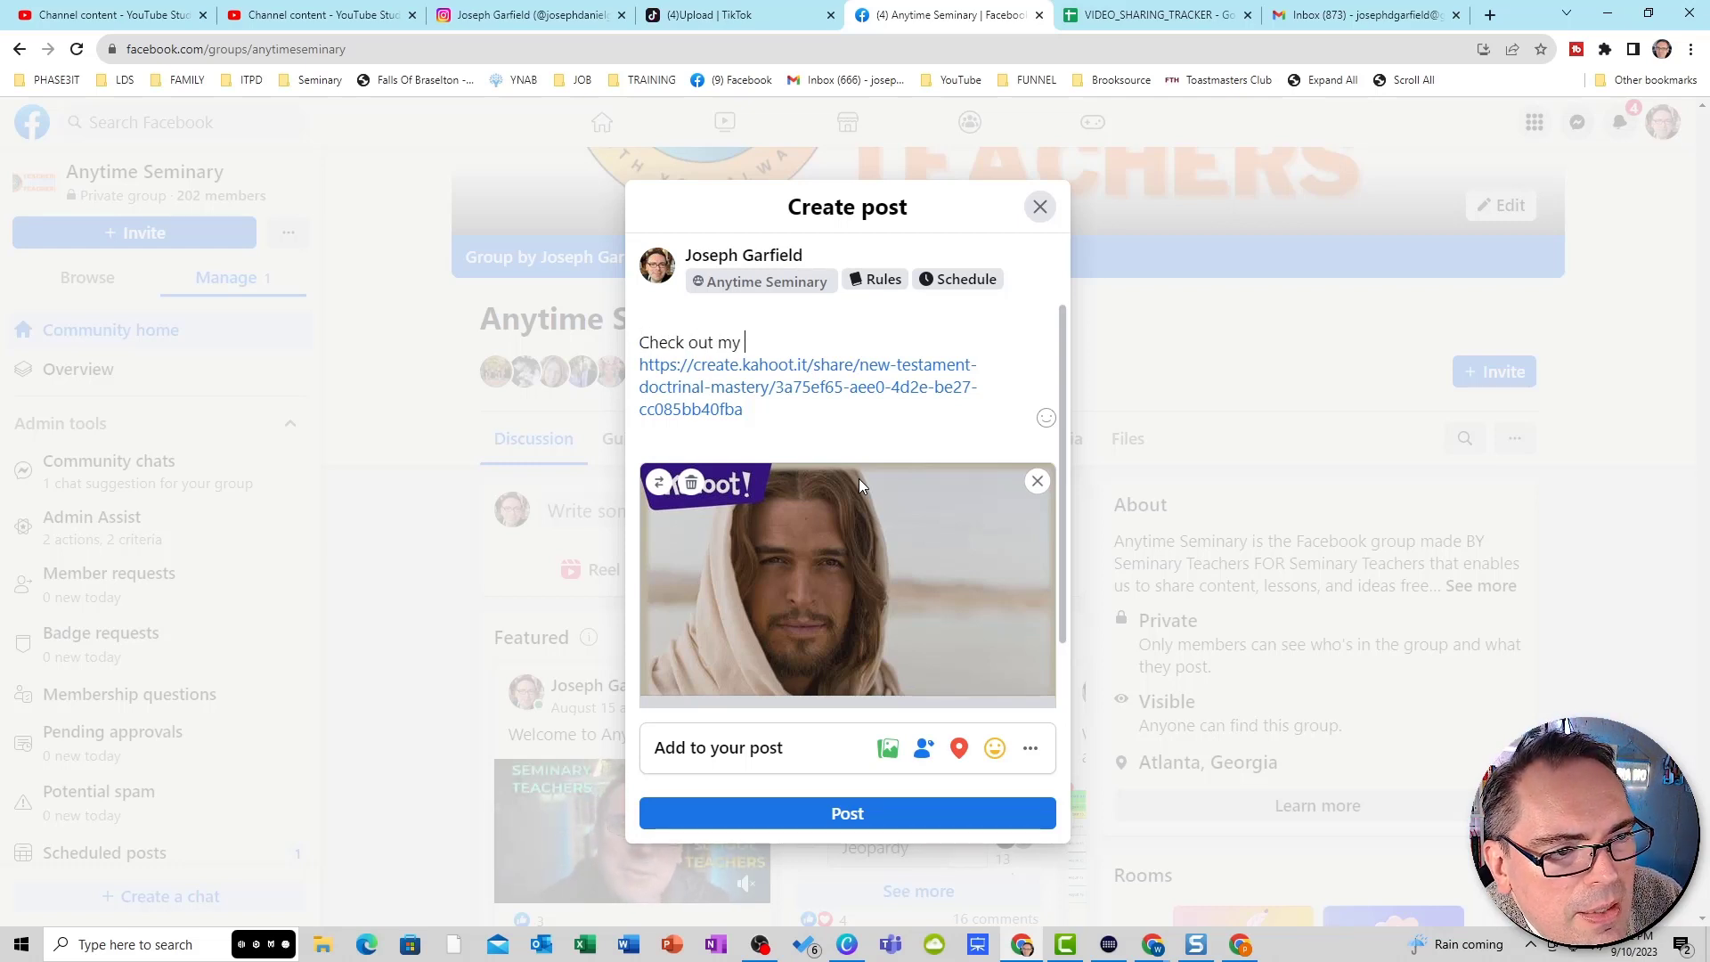
text(new Kahoot)
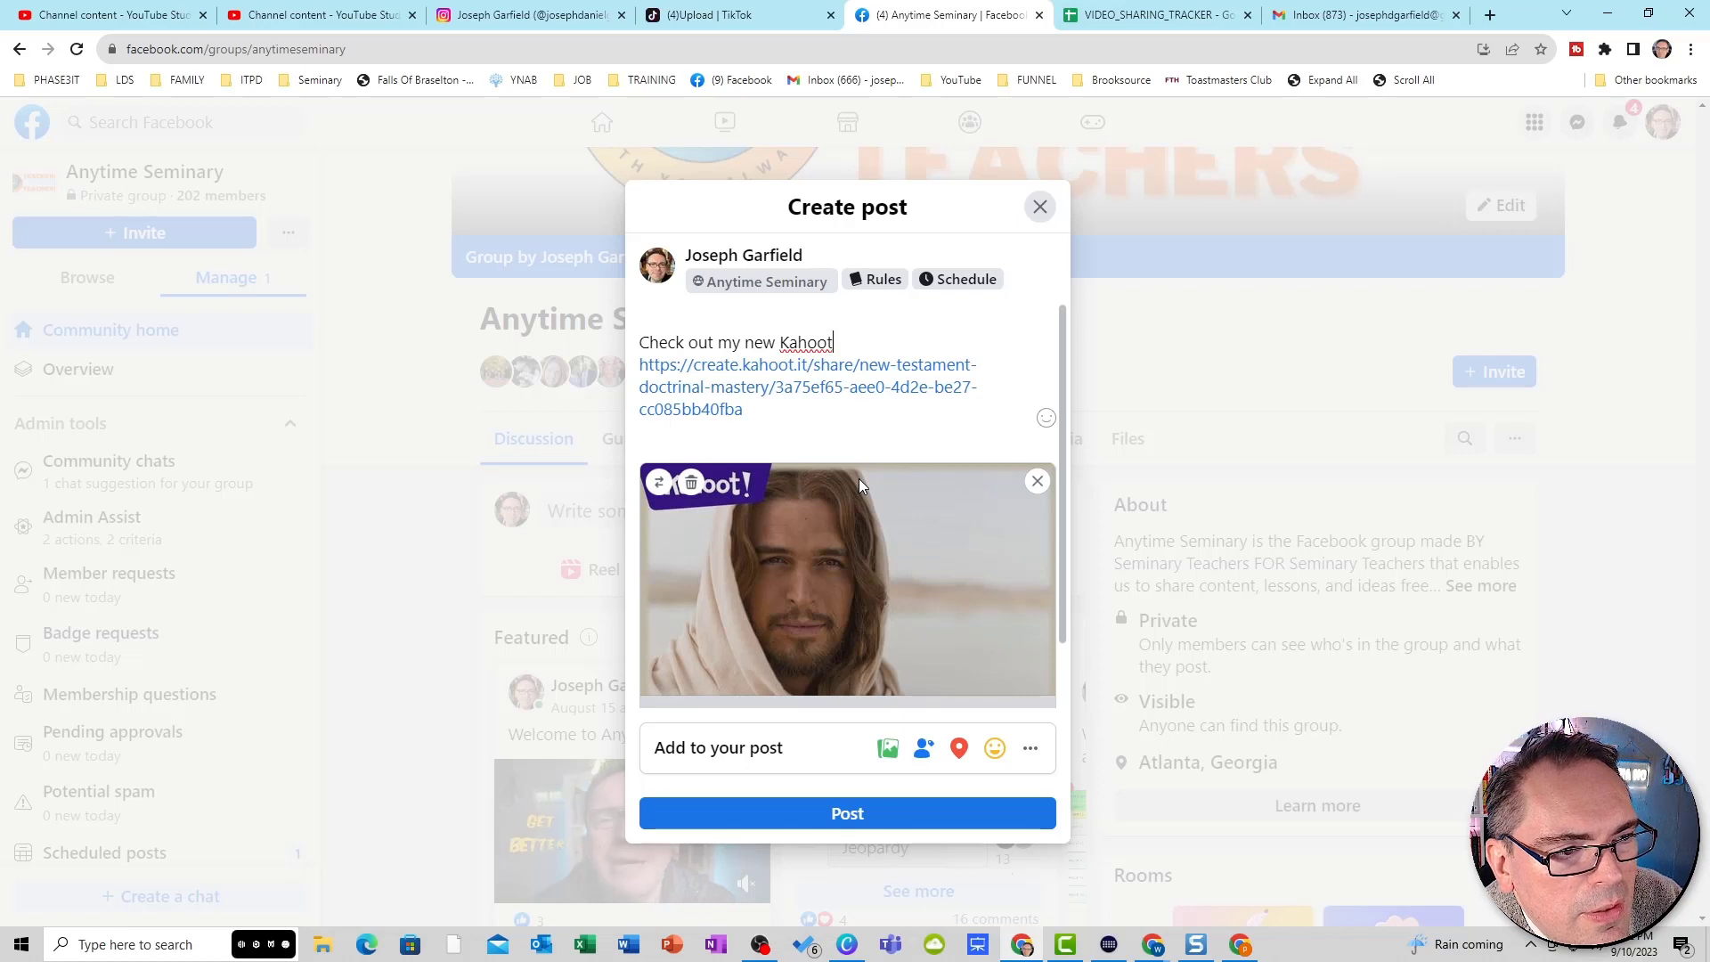
text(! For N)
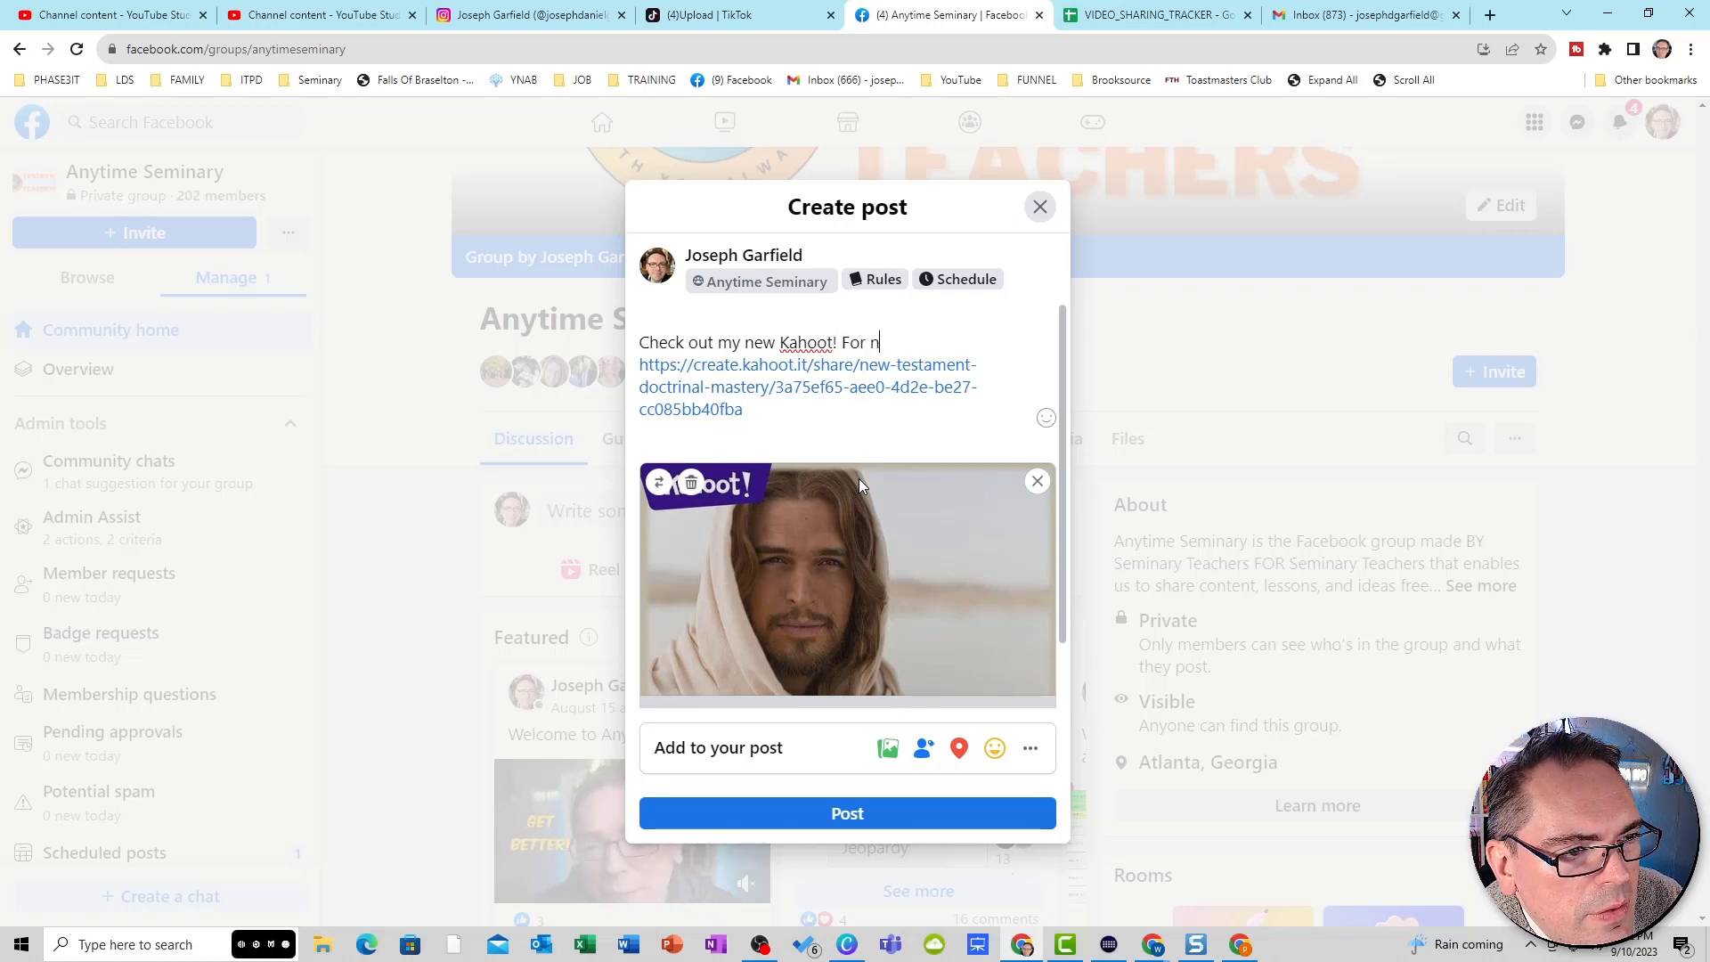
key(BackSpace)
text(NT DM)
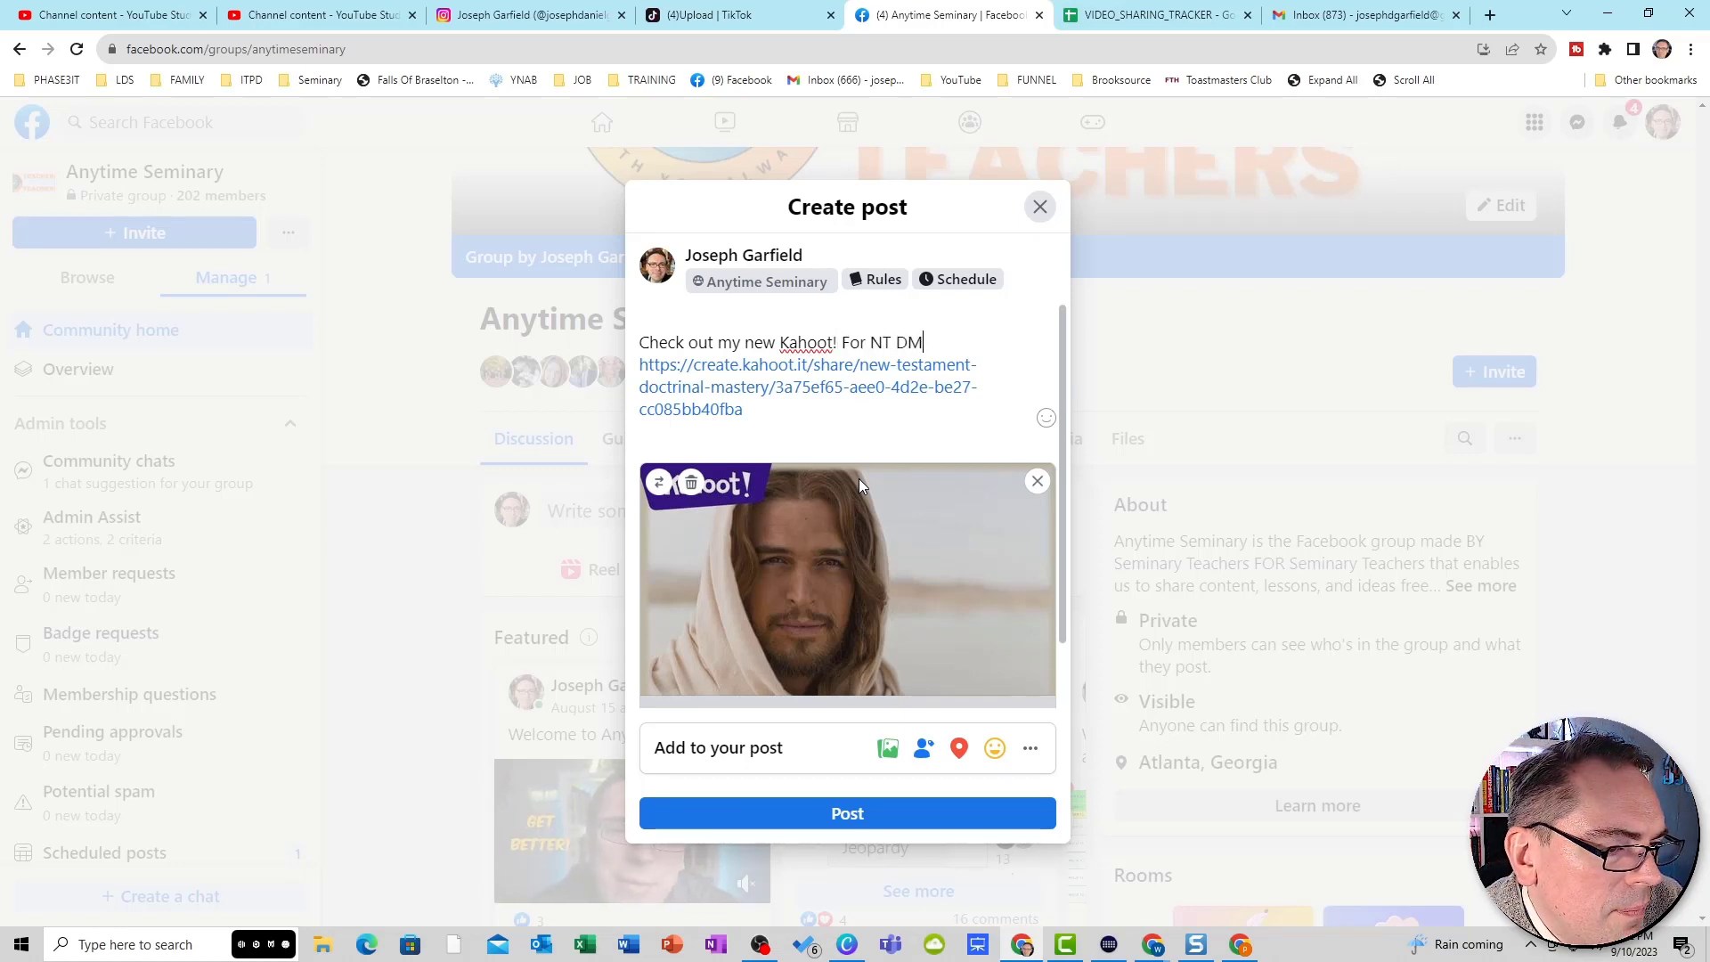
- Extend the post with "(I copied from another and am using this for our new Kahoot! Guide)" and blank lines before the link
text( ()
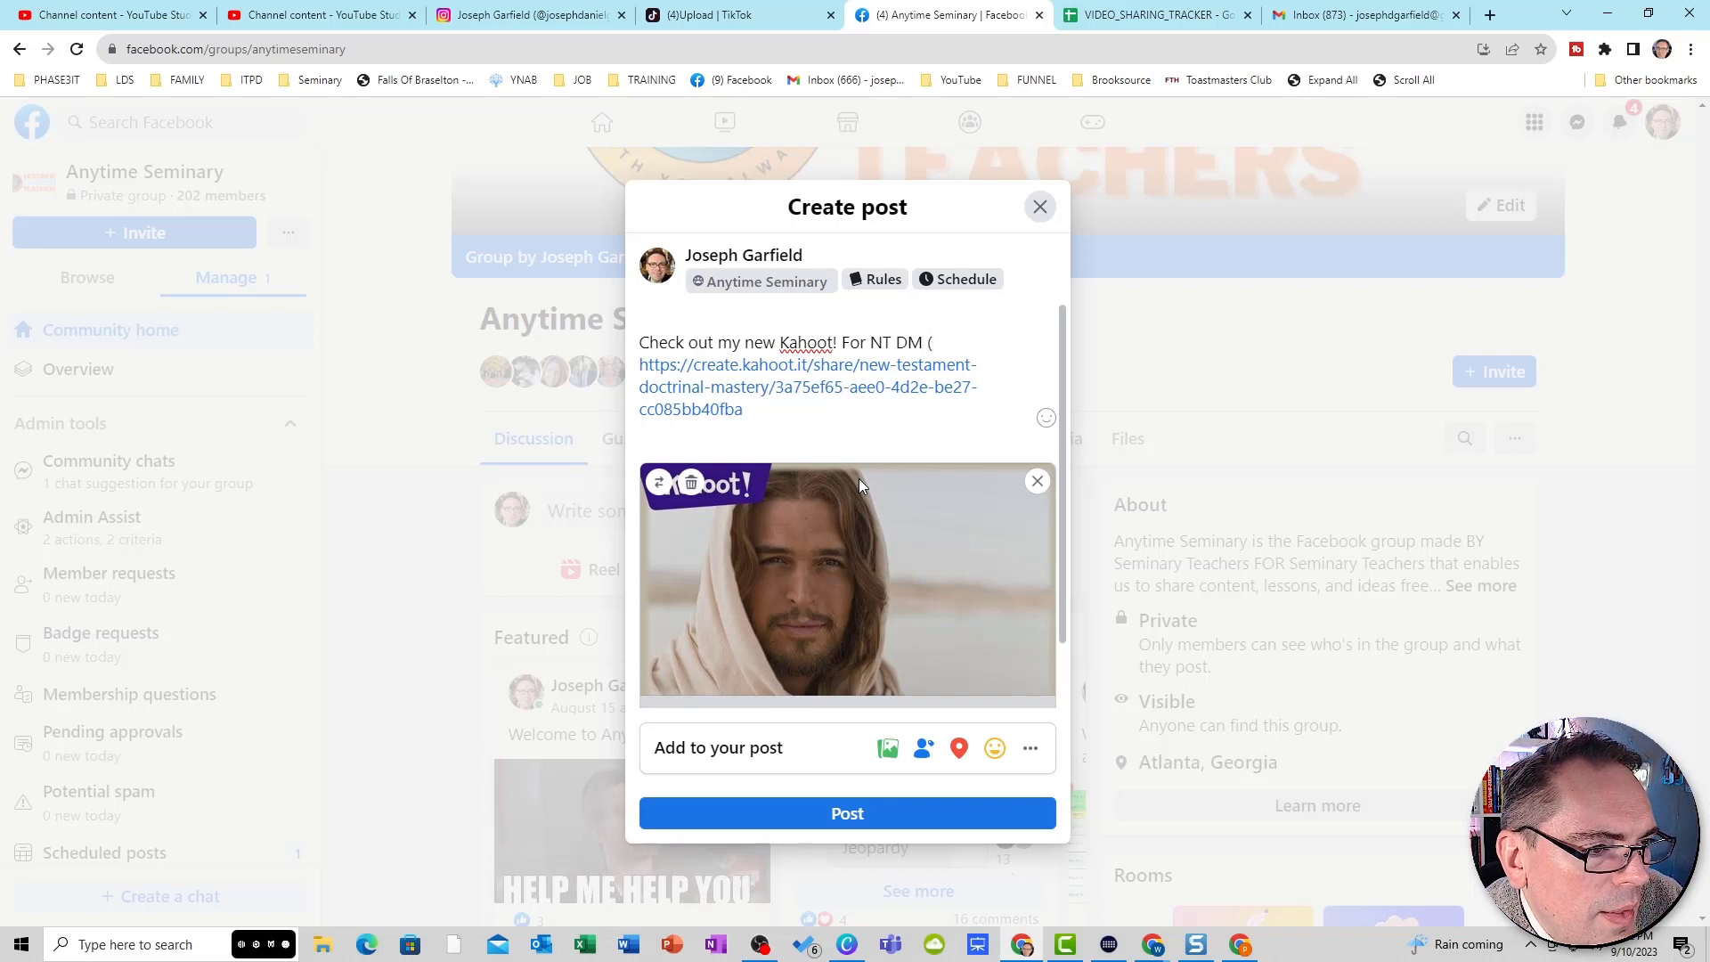
text(I copied f)
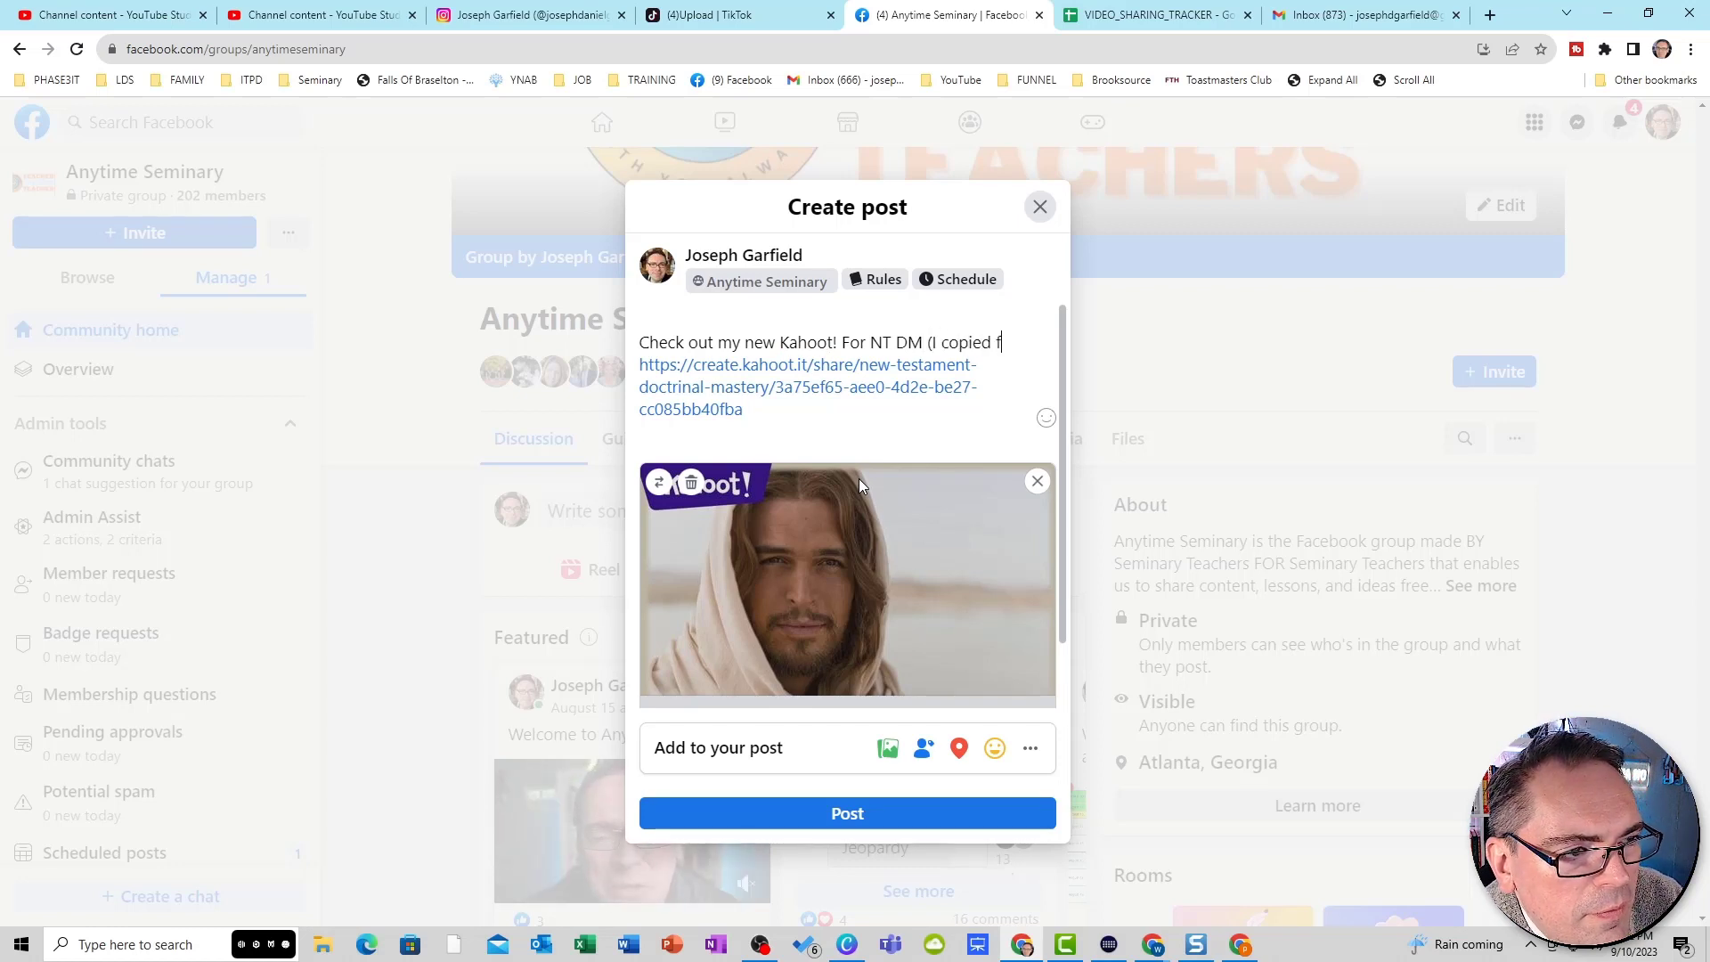
text(rom another and )
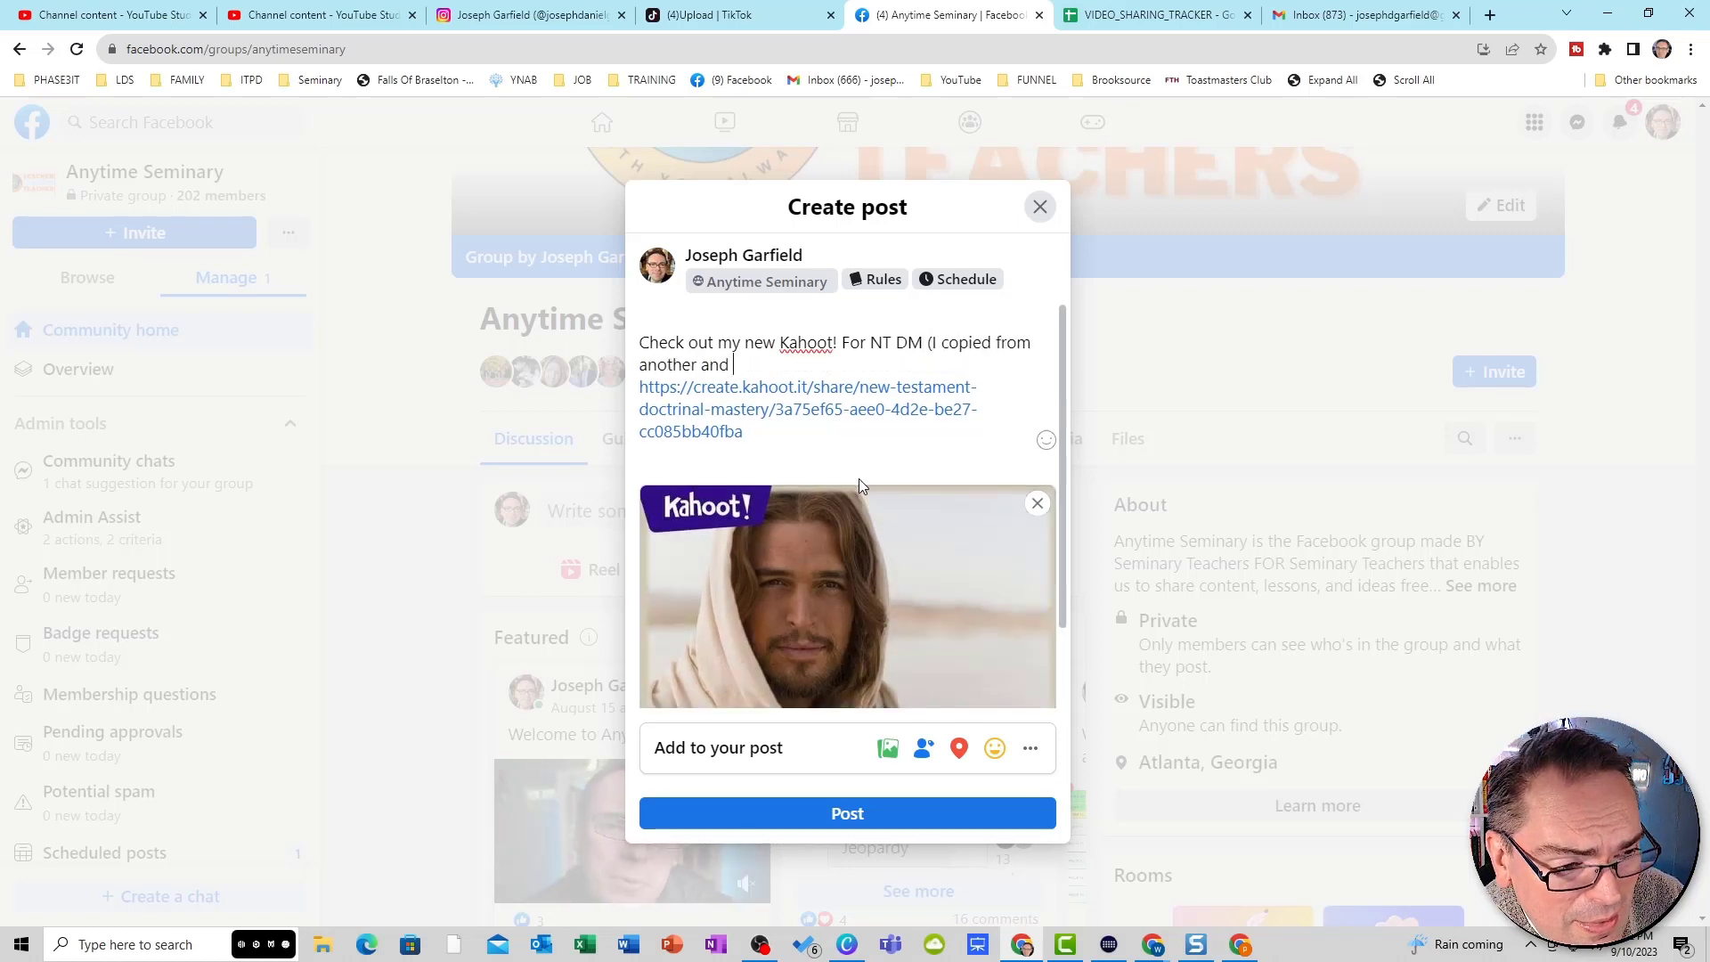
text(am using this fo)
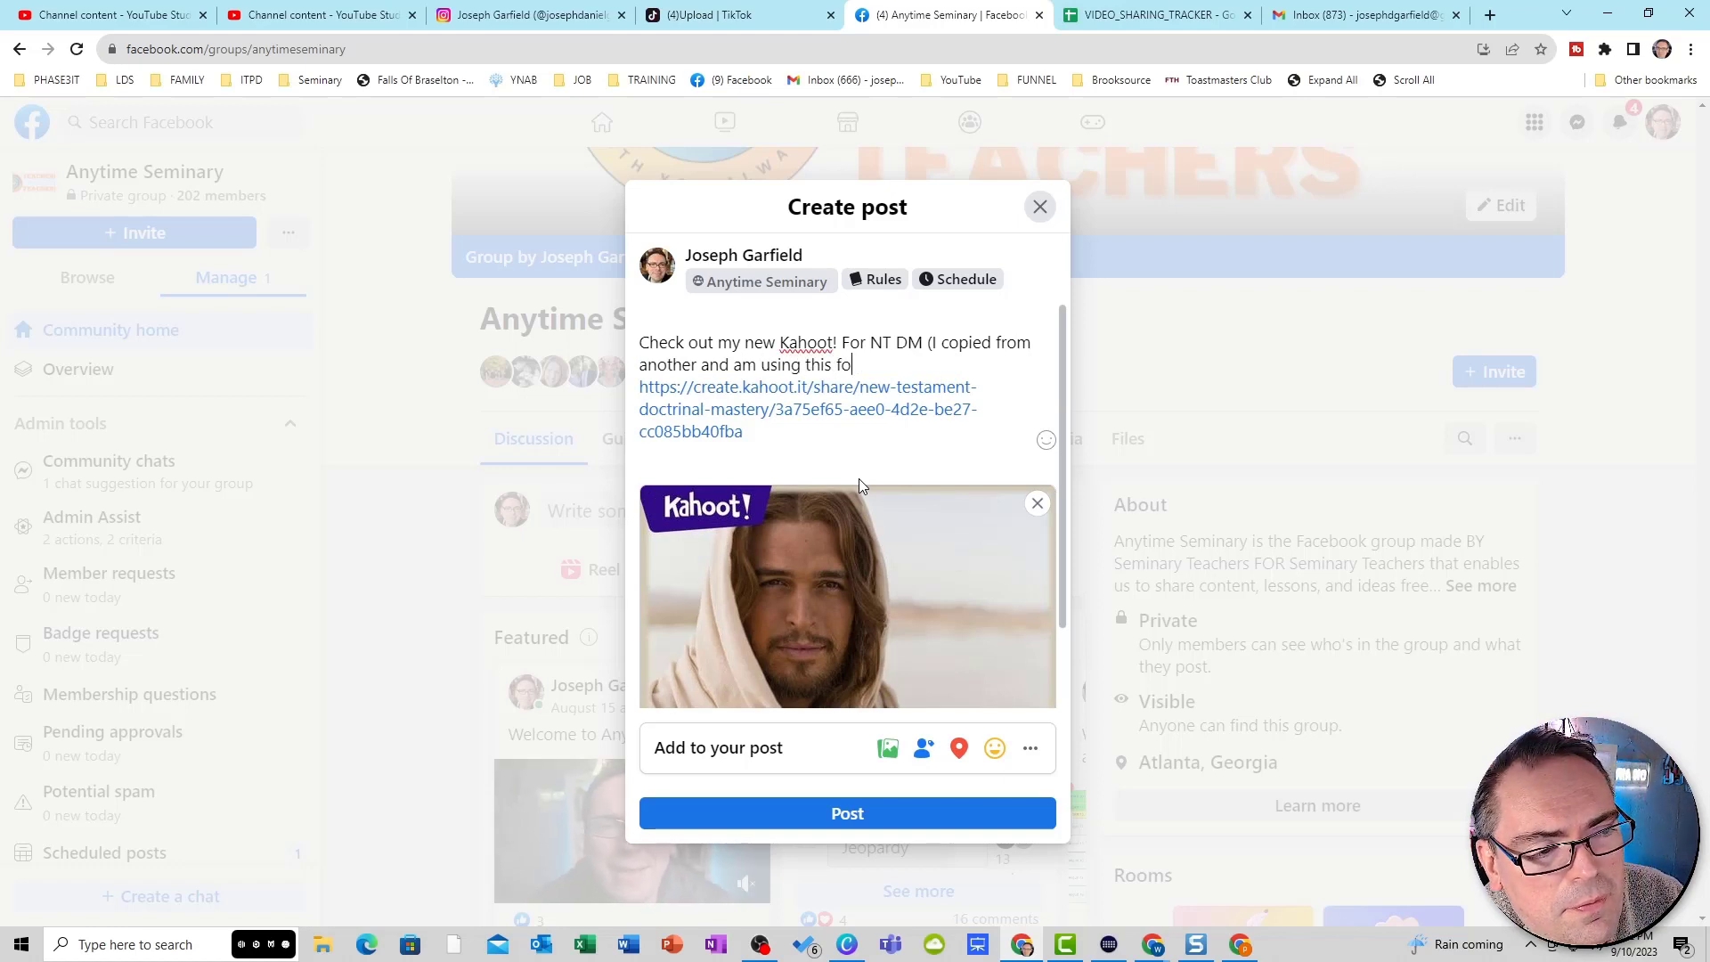
text(r our new Kaho)
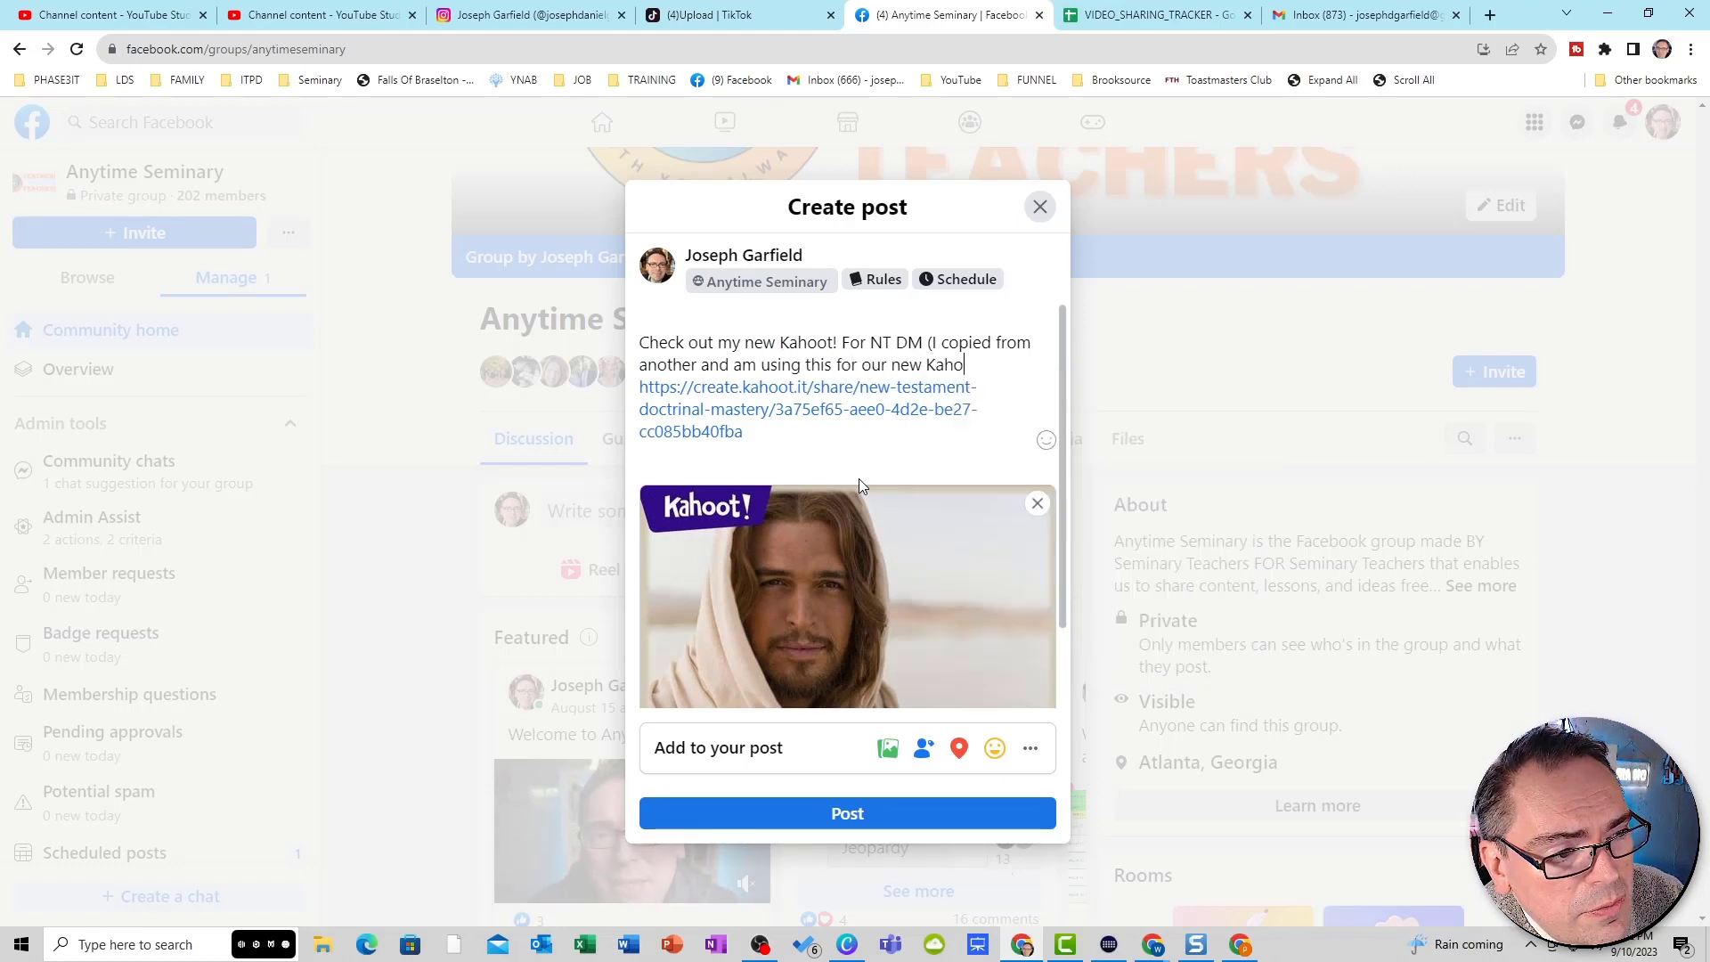
text(ot! Guioid)
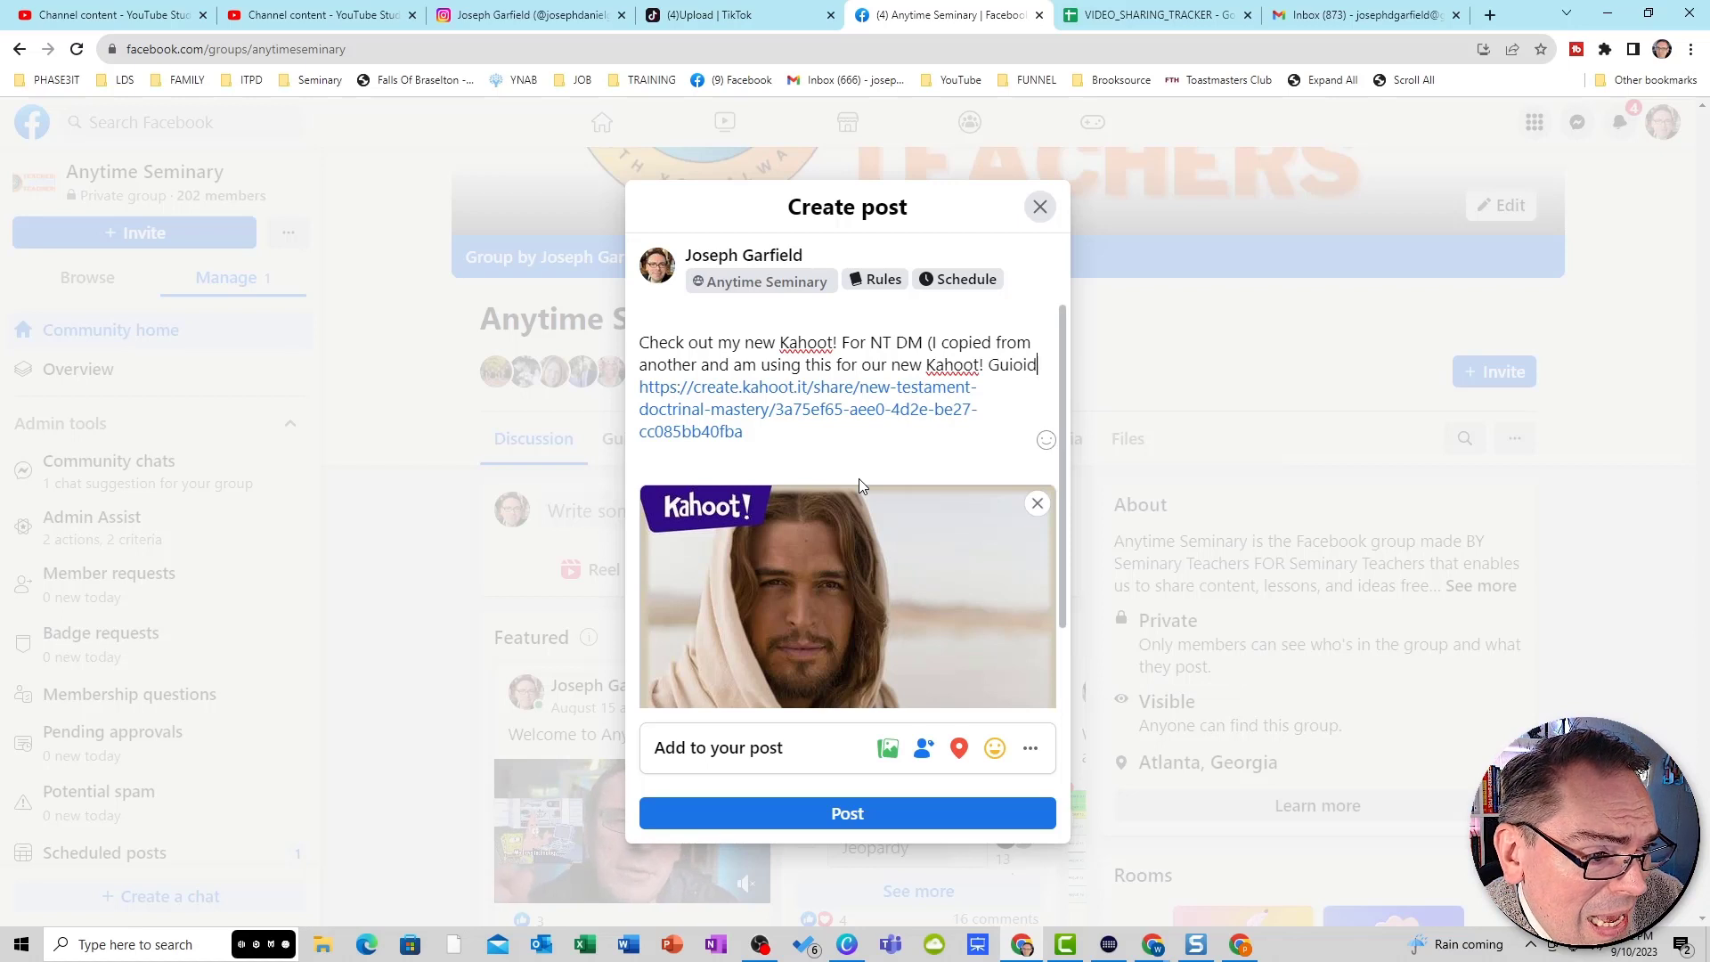
key(BackSpace)
key(BackSpace)
key(BackSpace)
text(de))
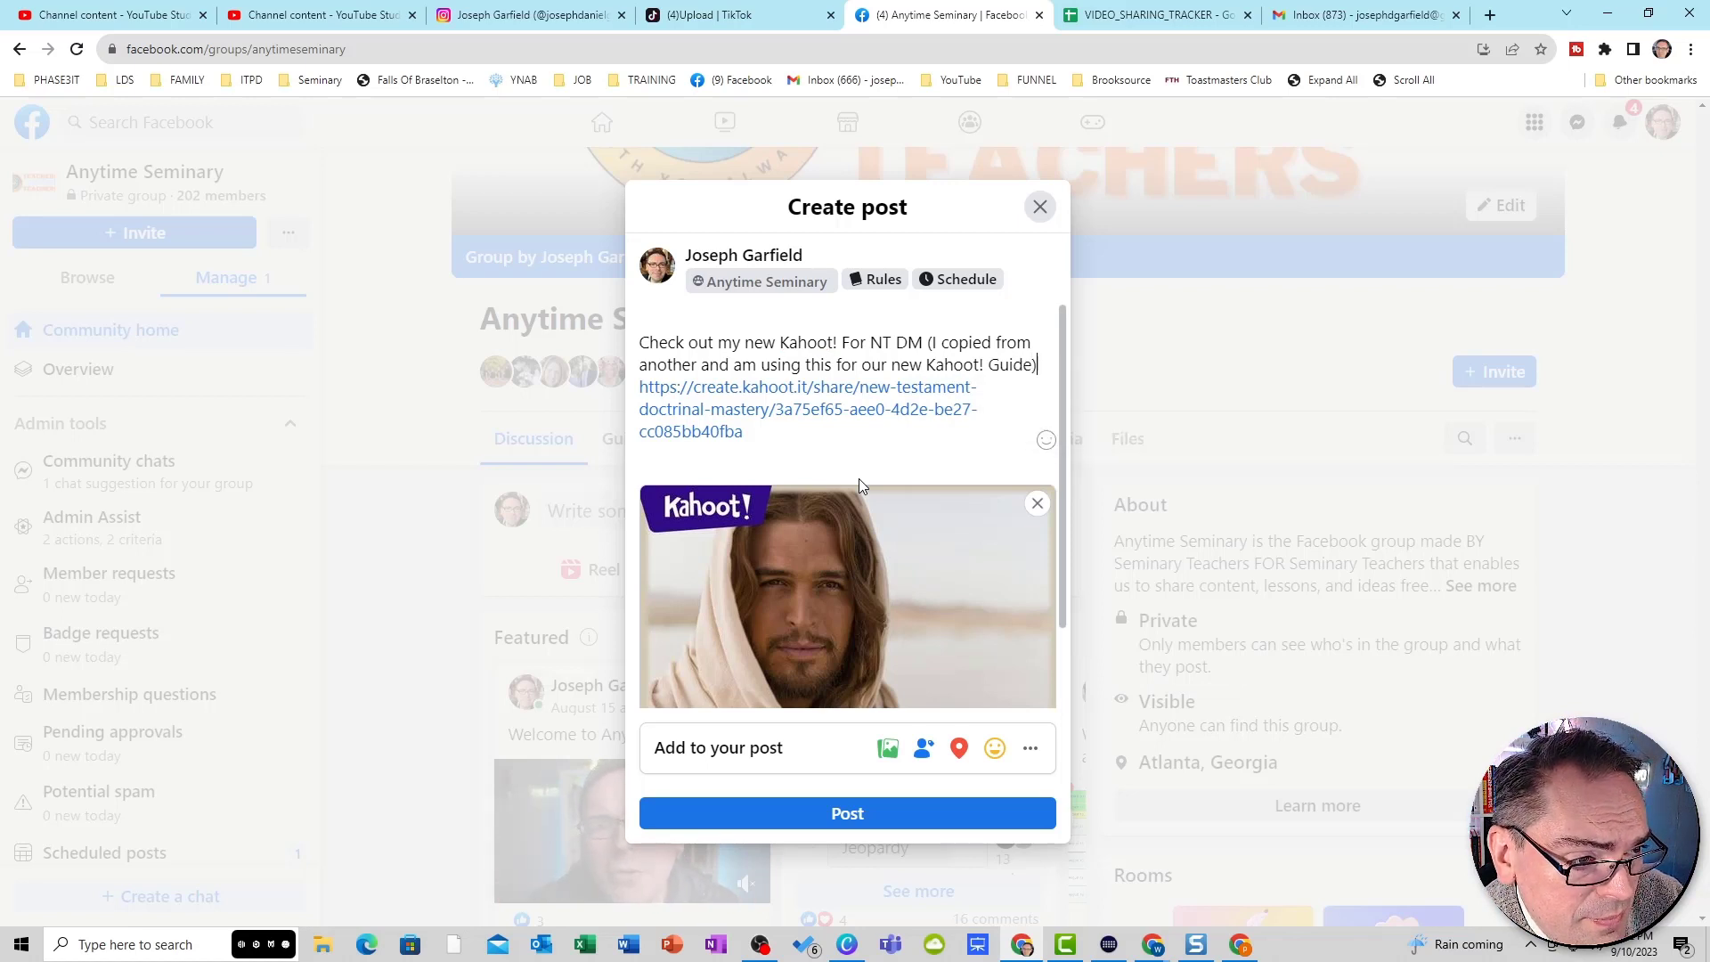
key(Return)
key(Return)
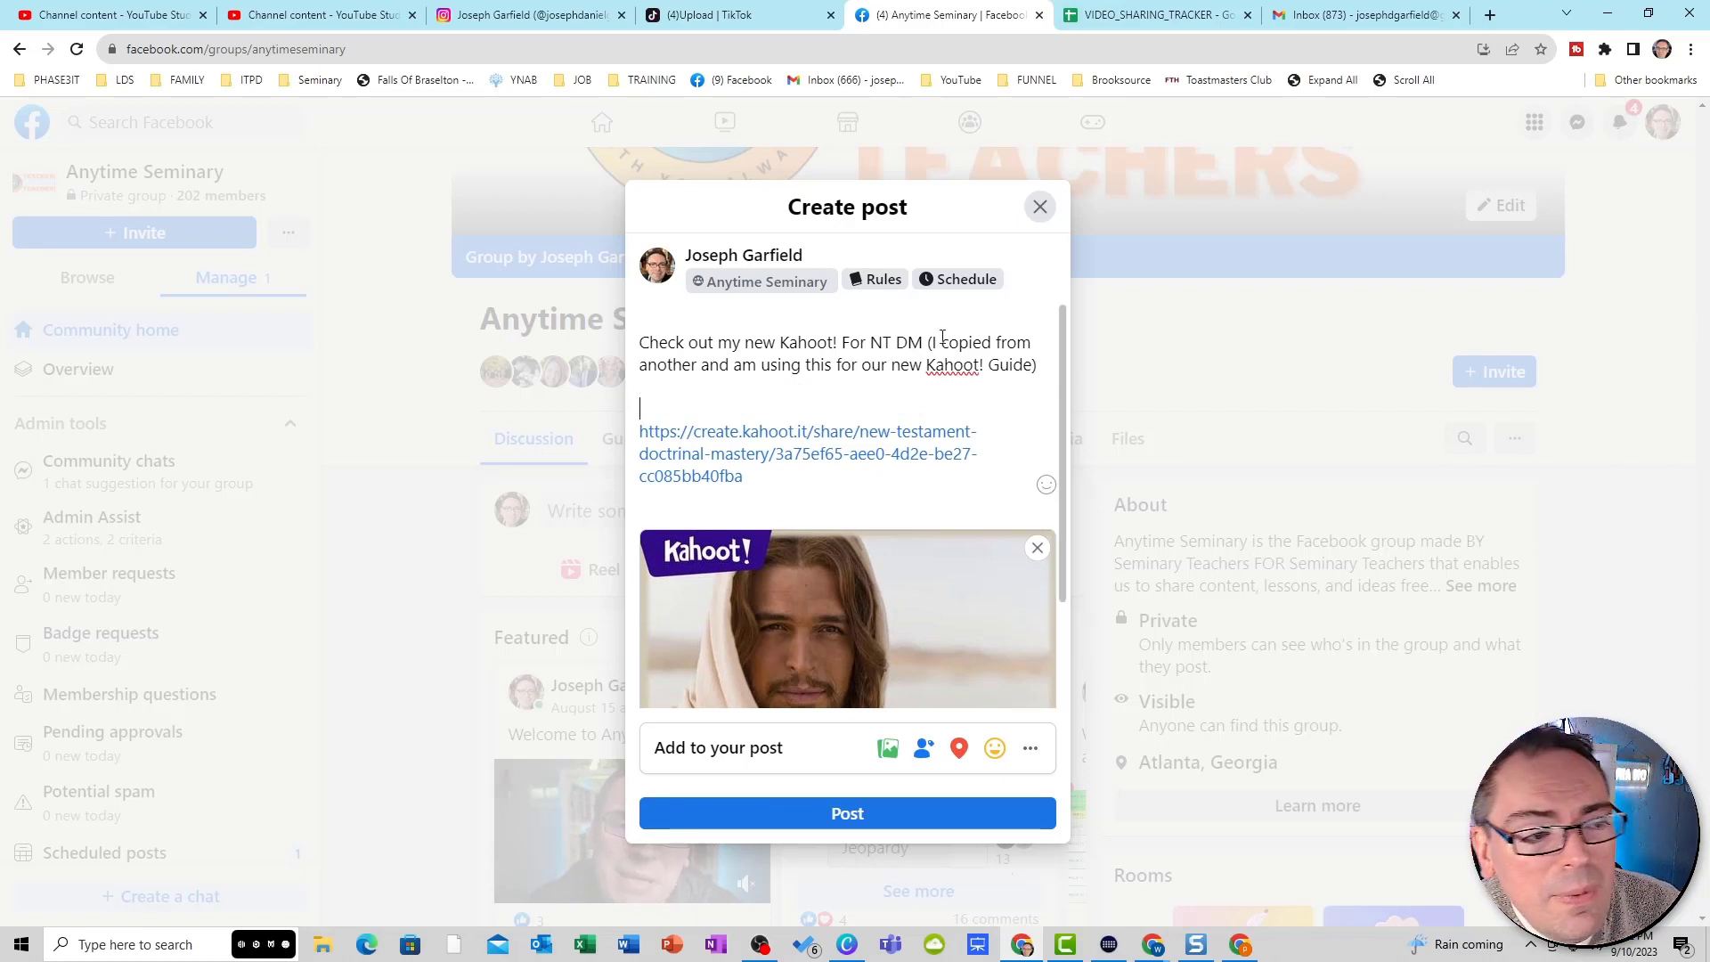
mouse_move(814, 640)
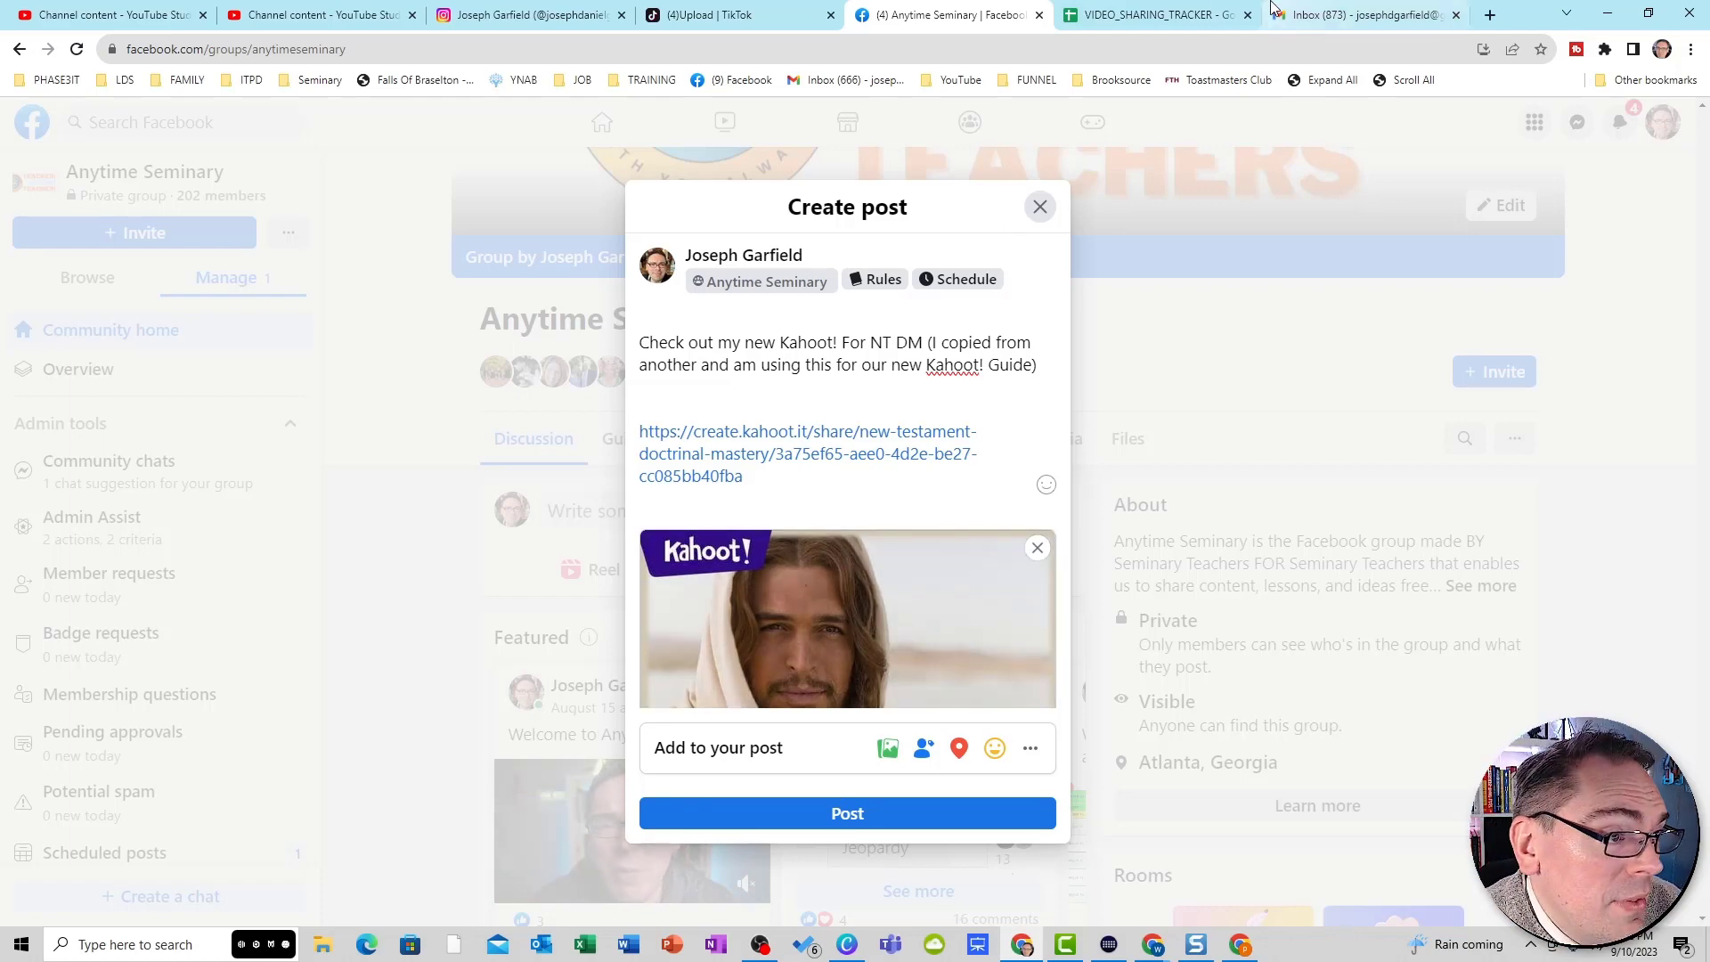
- Switch back to Kahoot!, finish with the saved kahoot and create a new kahoot from a blank canvas
click(1240, 944)
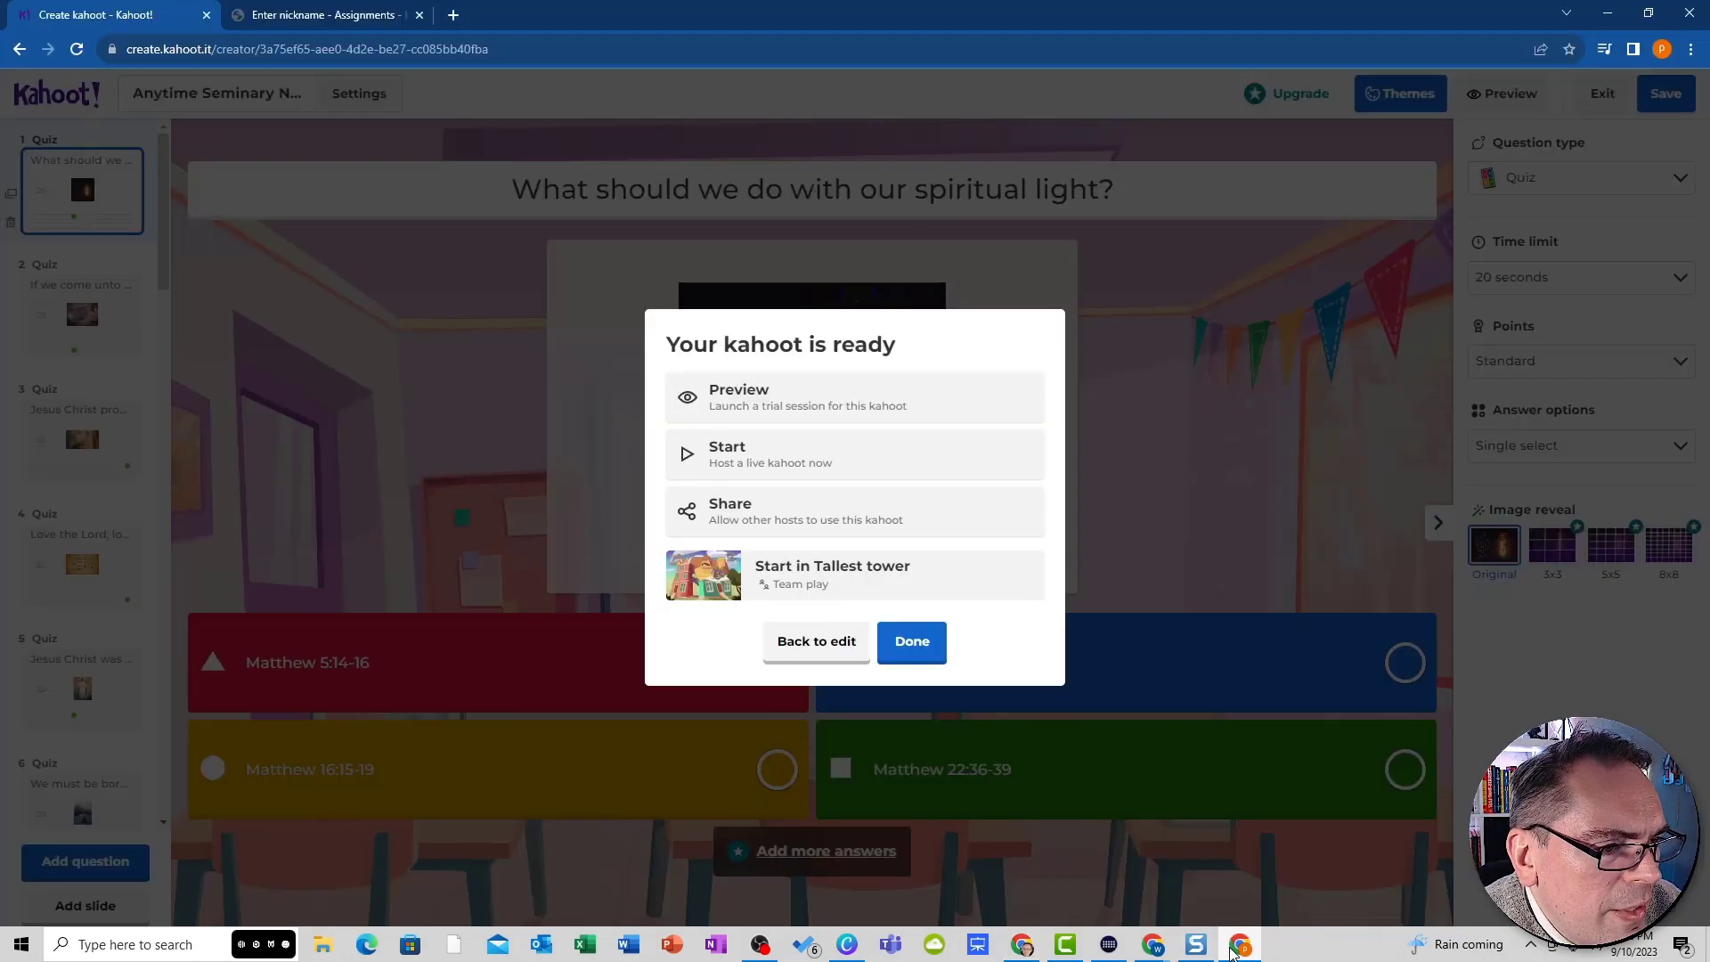
click(927, 641)
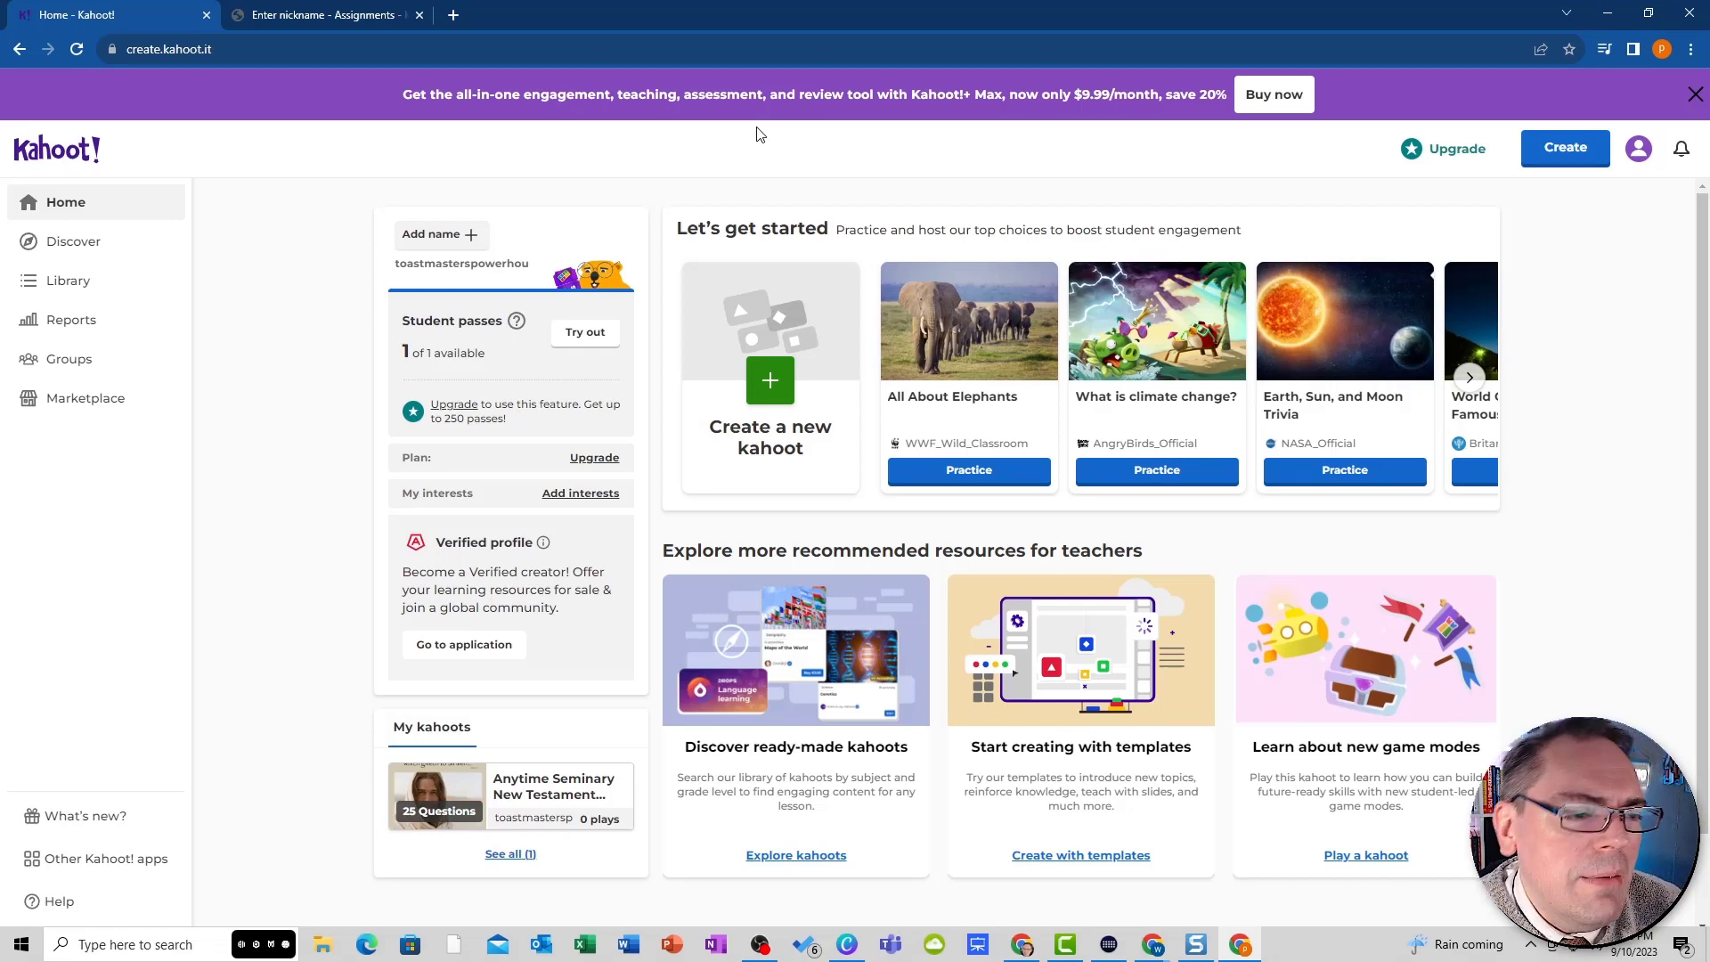
click(765, 390)
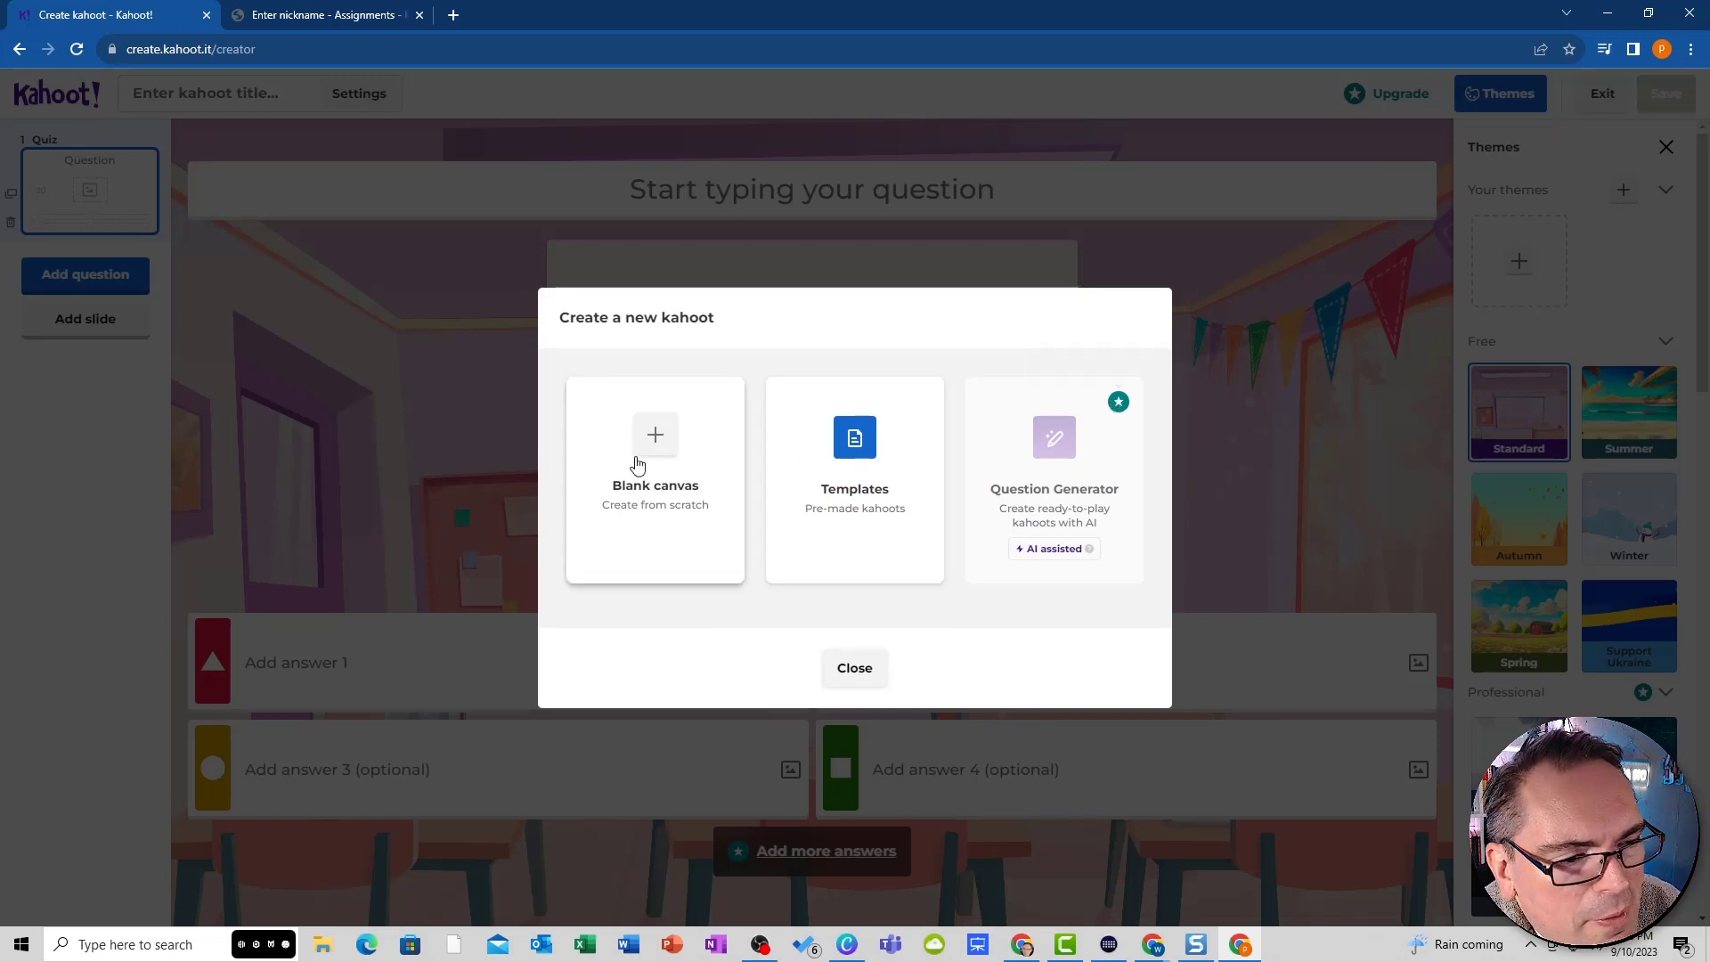
click(661, 452)
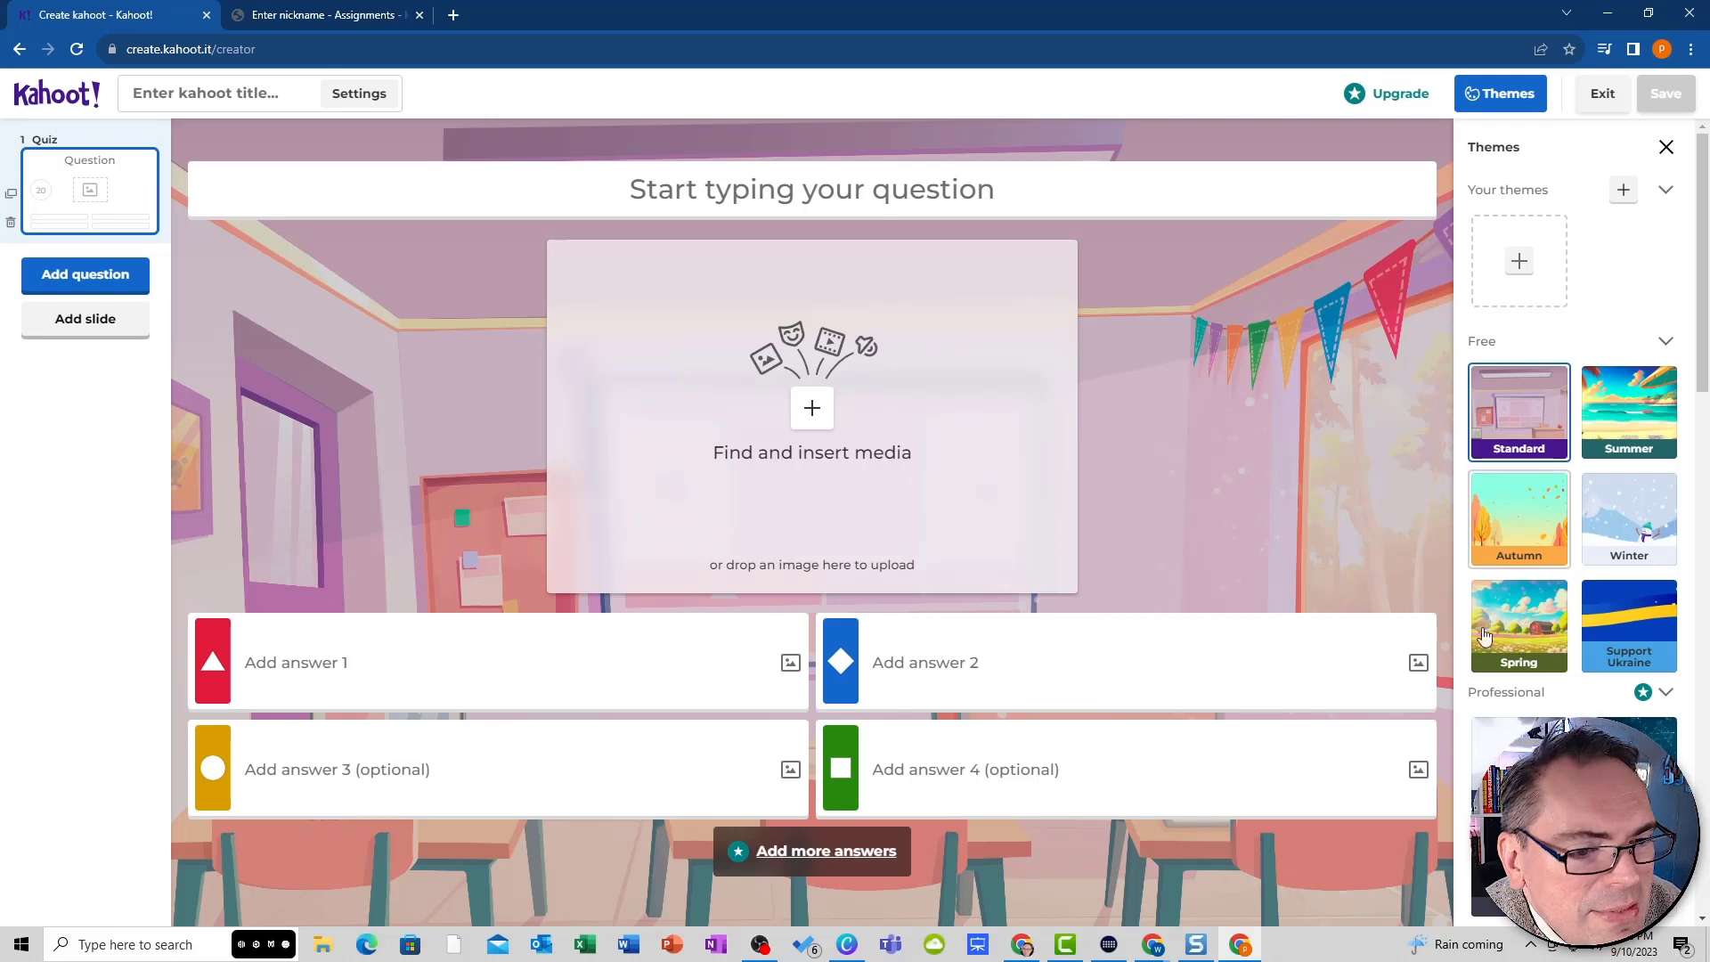
- Apply the free Autumn theme to the new kahoot and open the first question's text for editing
click(1613, 431)
click(1511, 497)
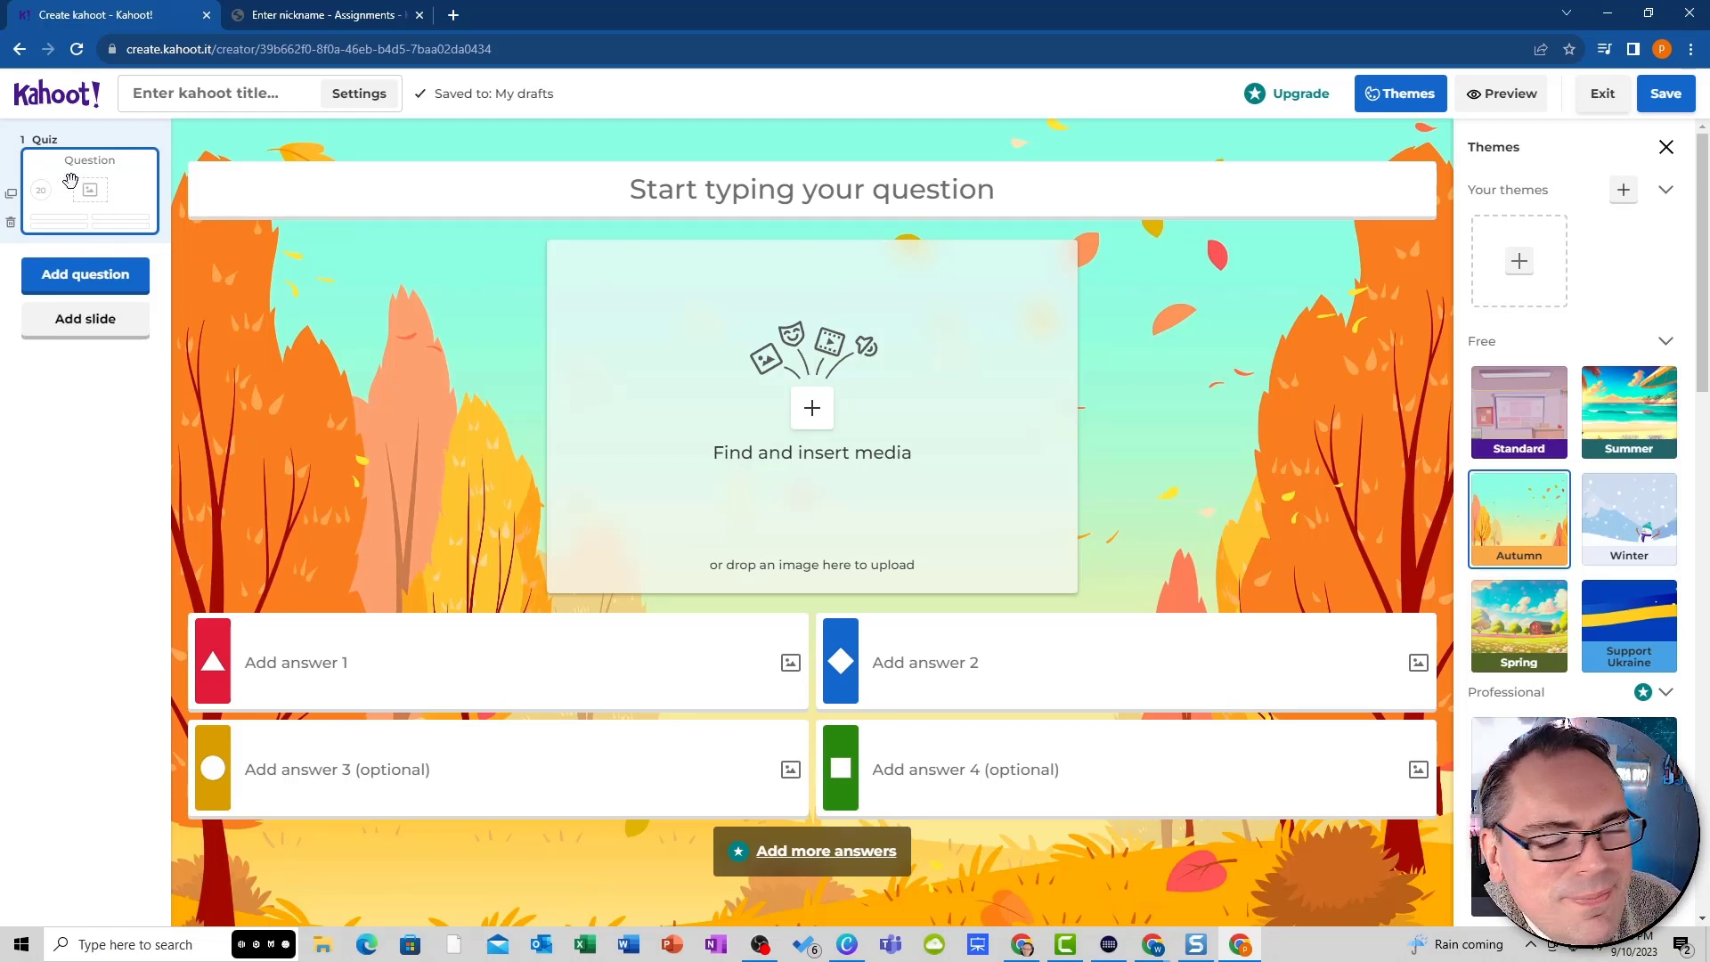
click(873, 187)
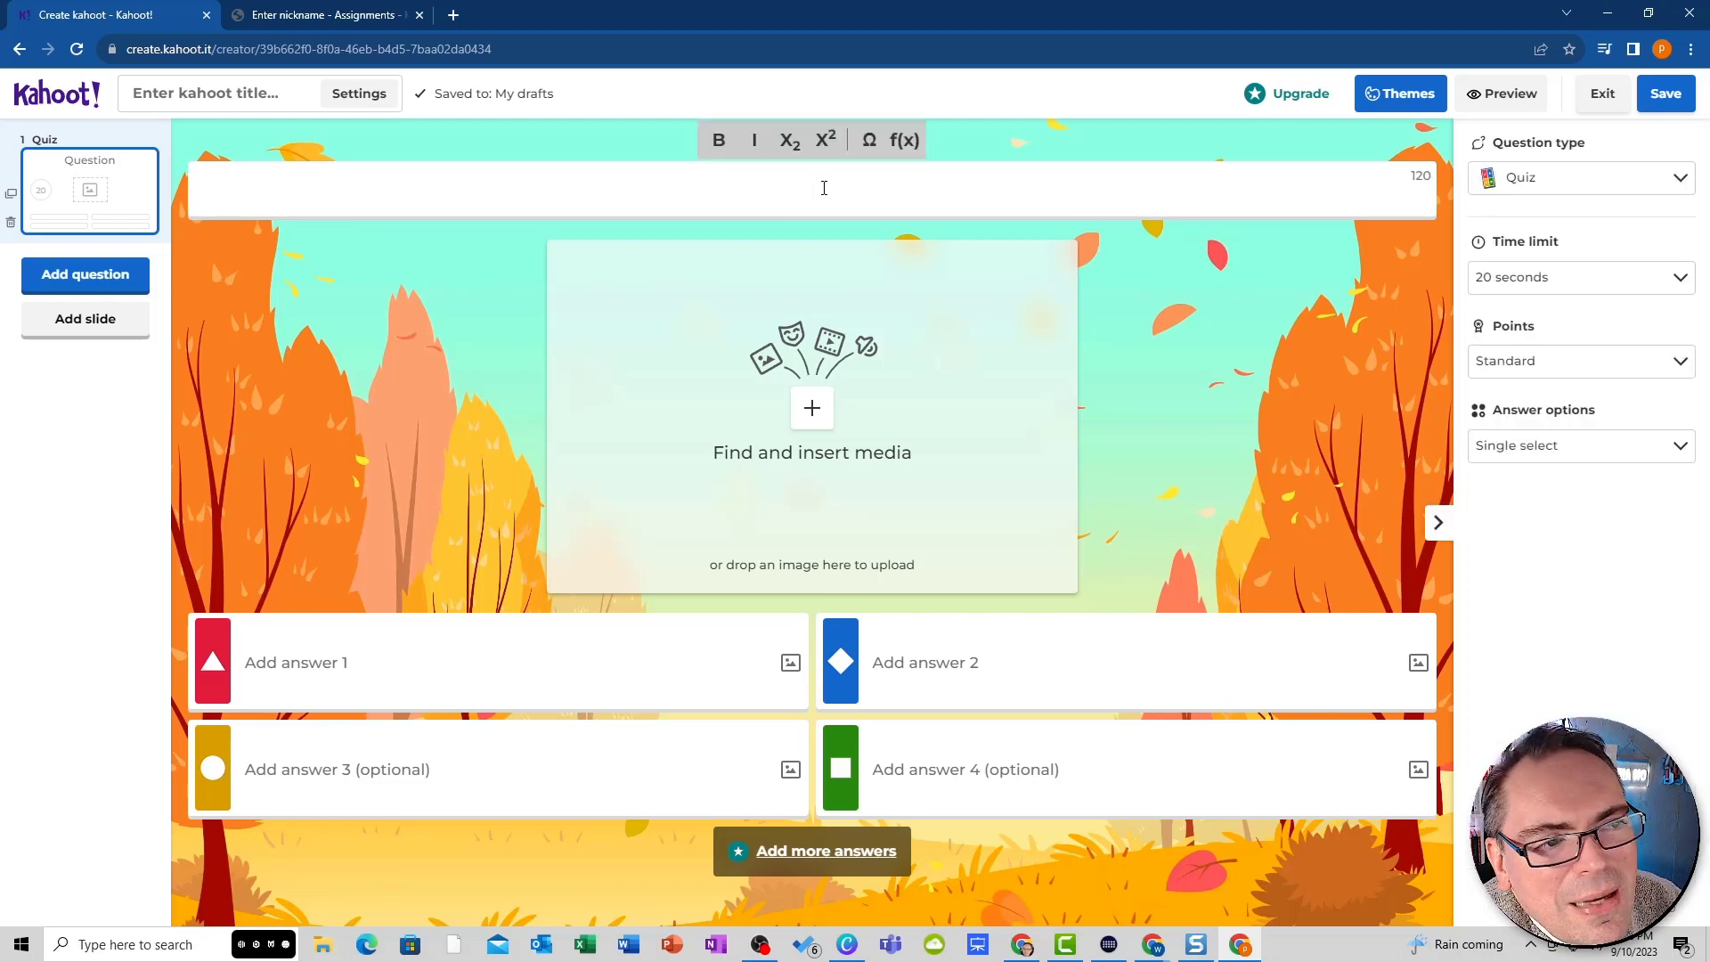
- Look through the GIF, sticker, YouTube, Vimeo and audio sources, and upload FORGIVE.png from Downloads as the question's image
click(812, 408)
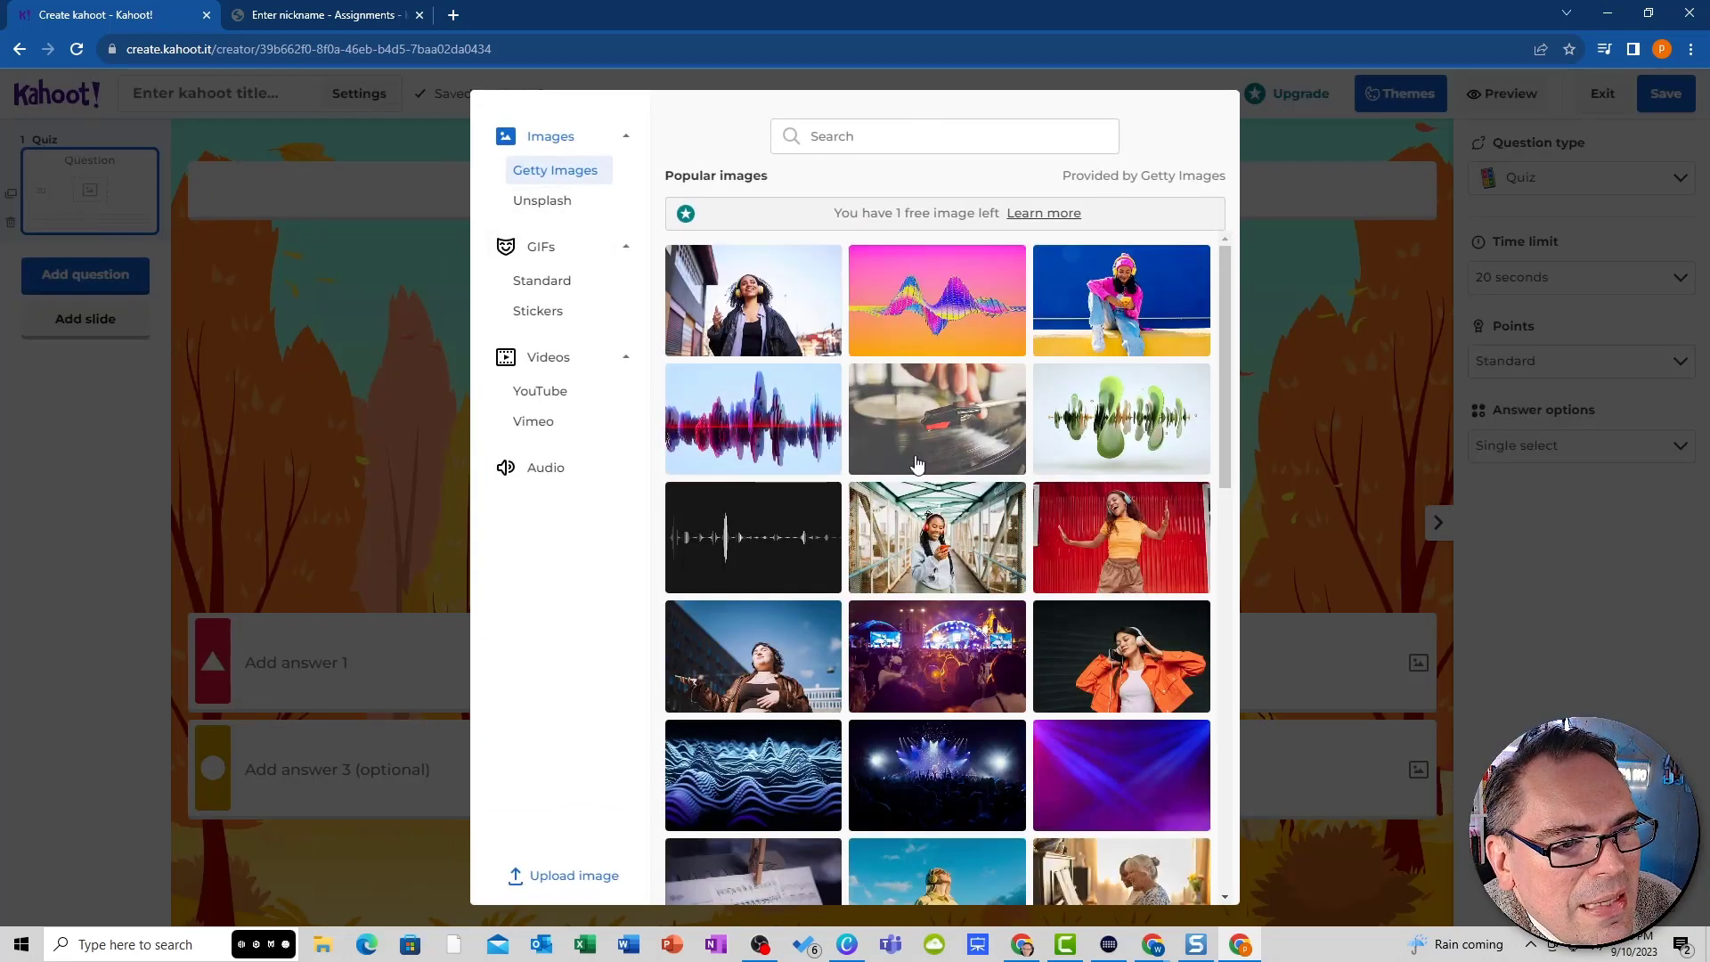
click(551, 282)
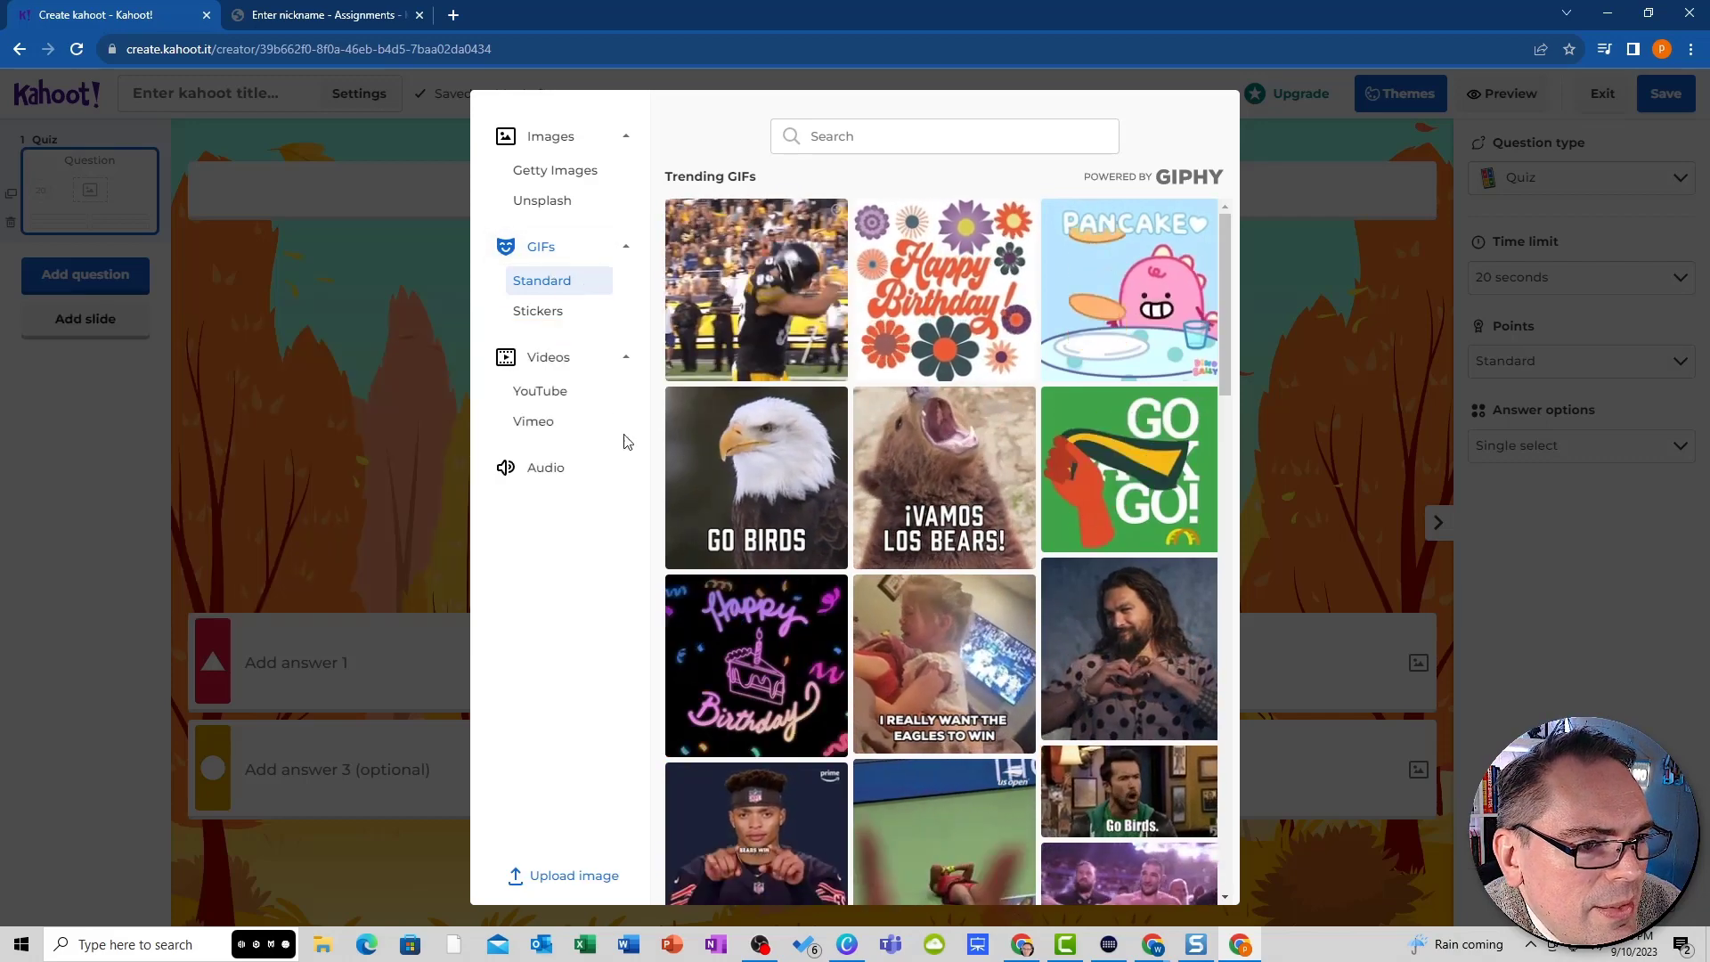
click(528, 313)
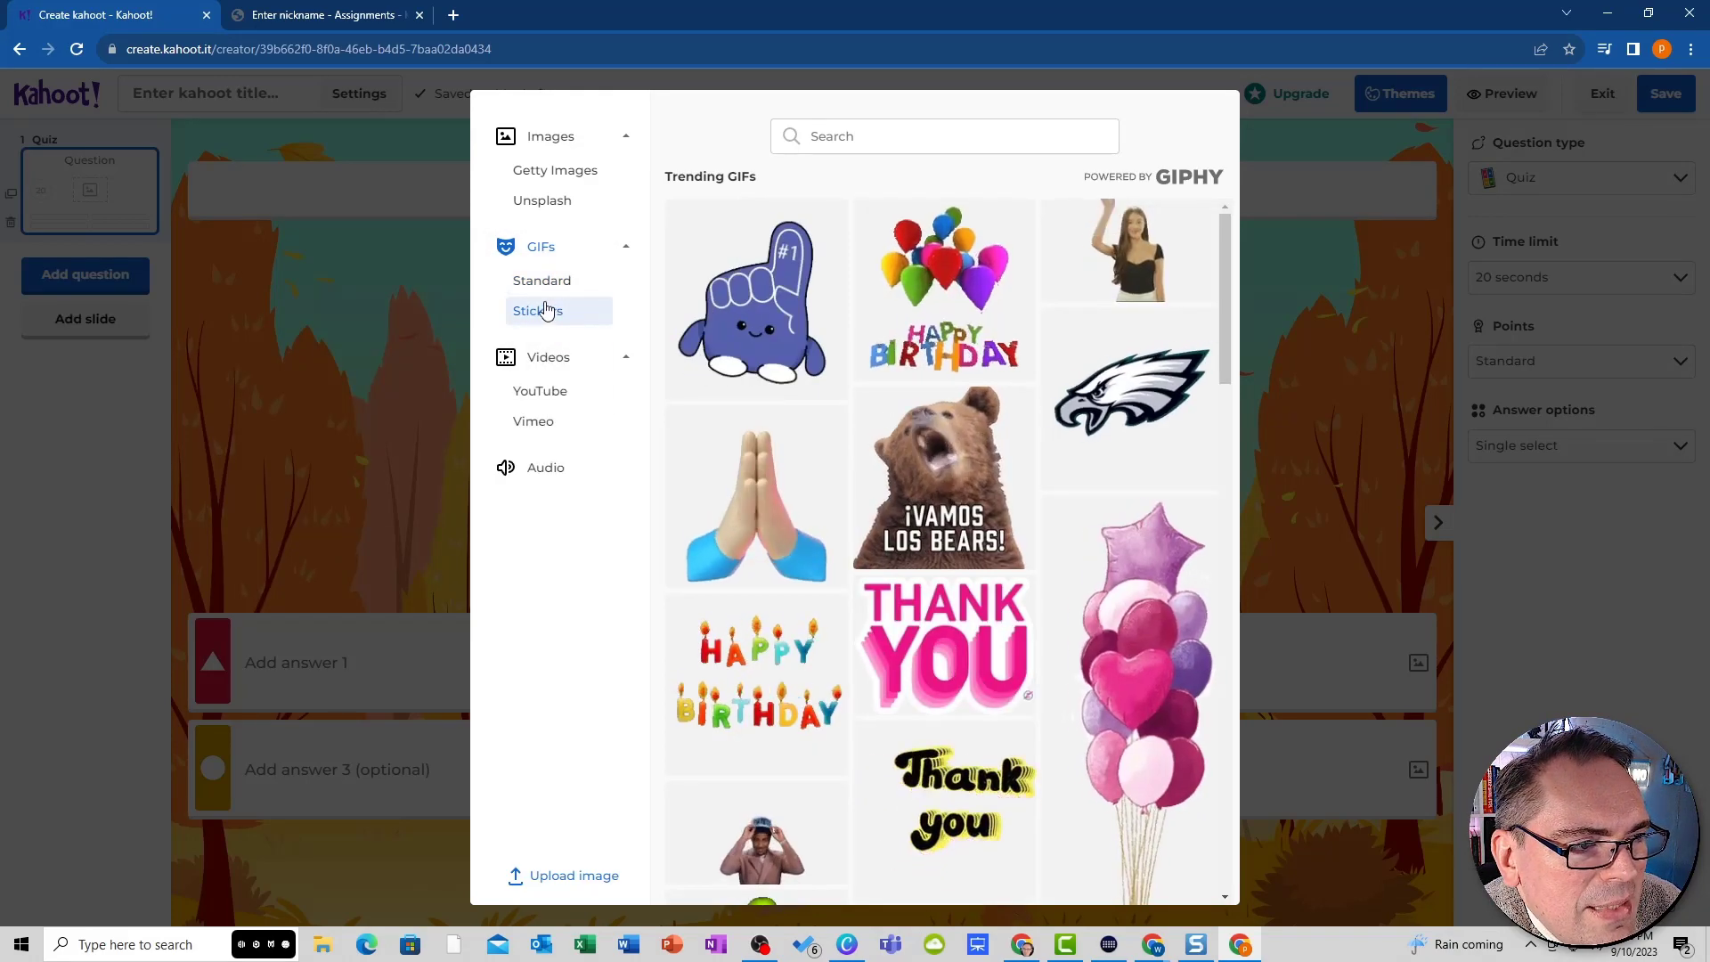
click(545, 392)
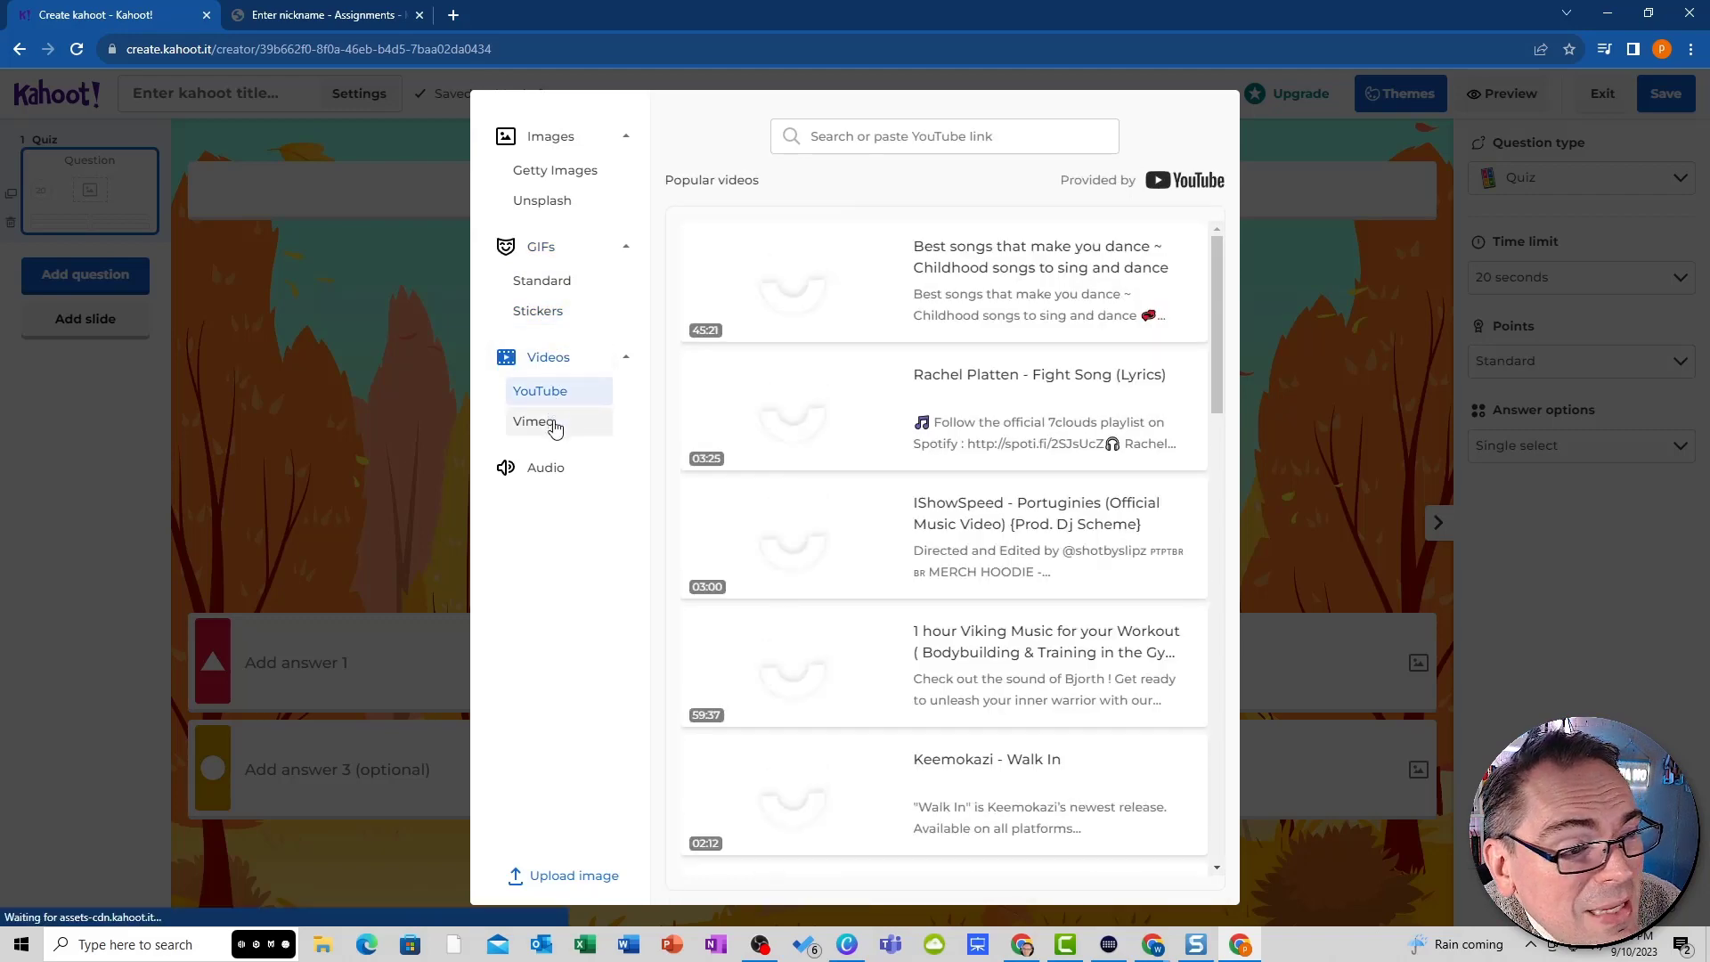
click(552, 426)
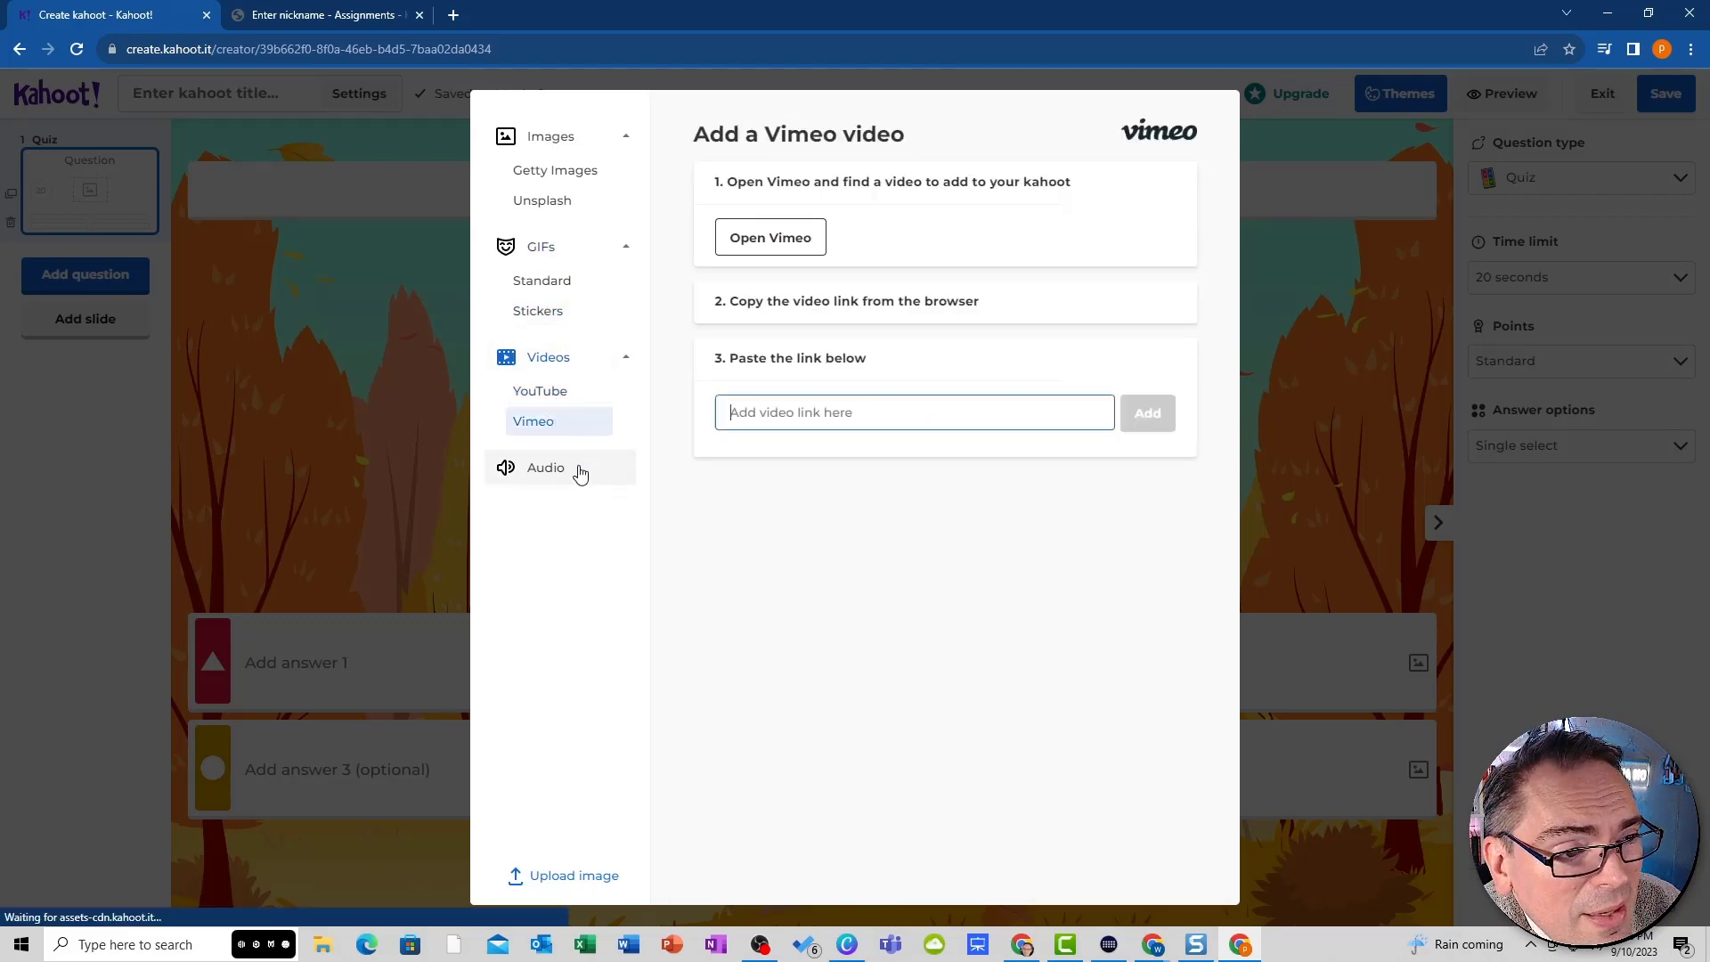
click(574, 470)
click(583, 875)
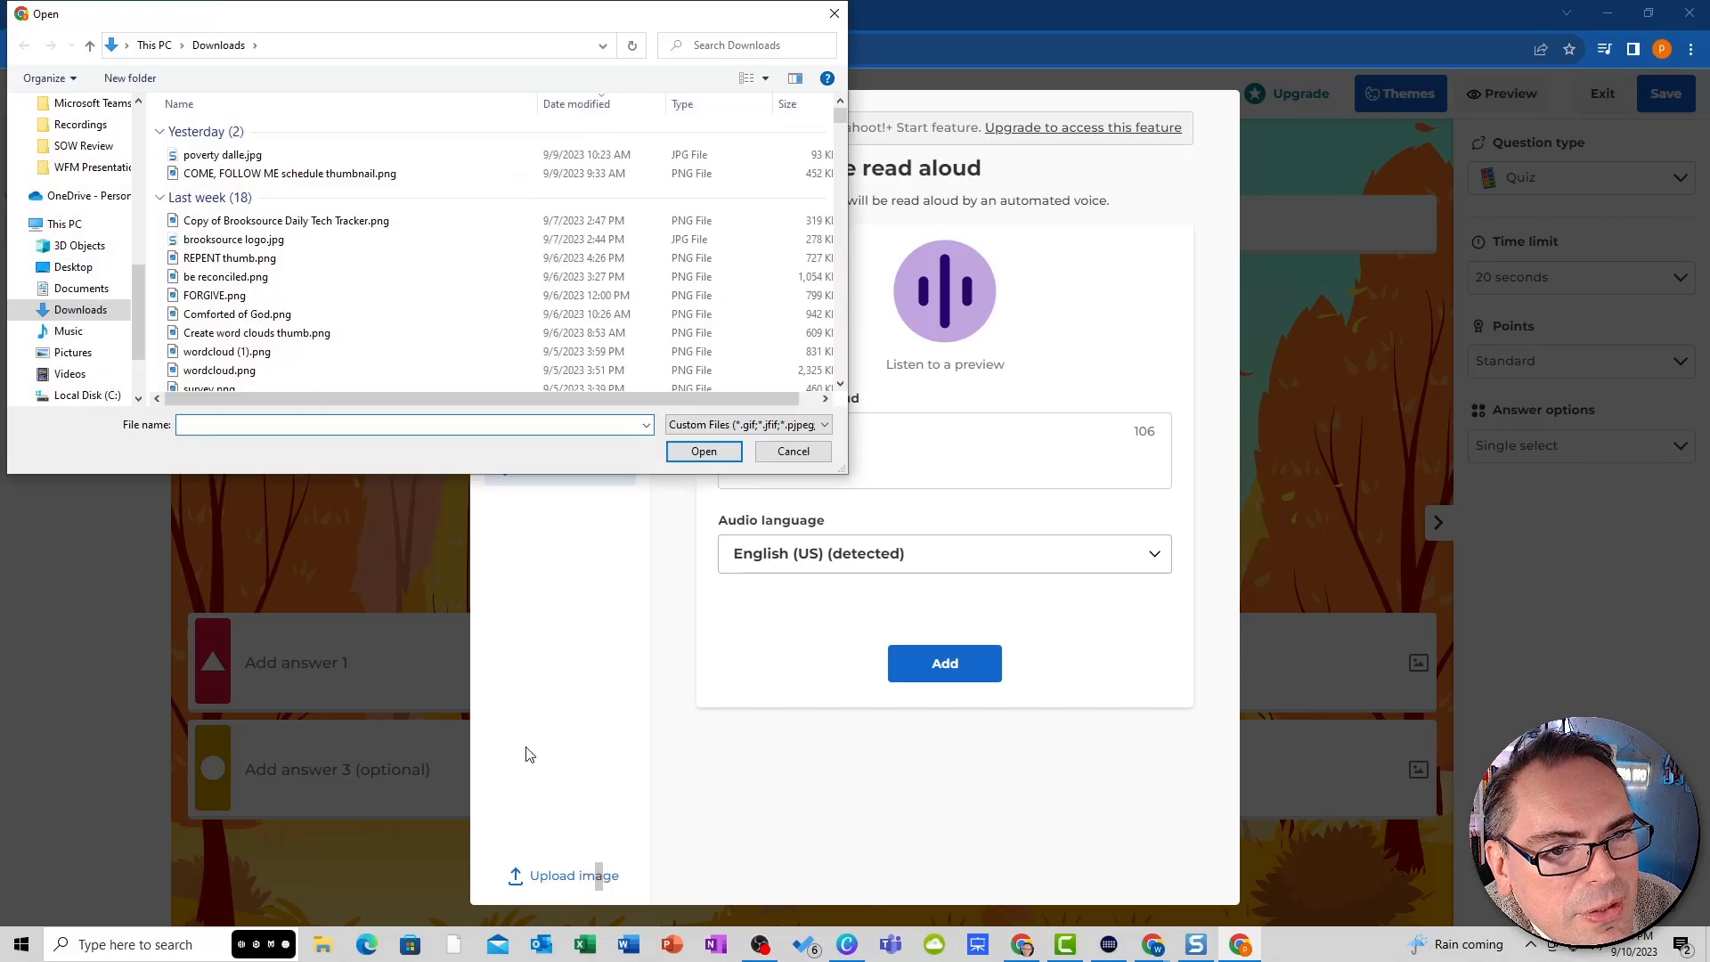
double_click(223, 295)
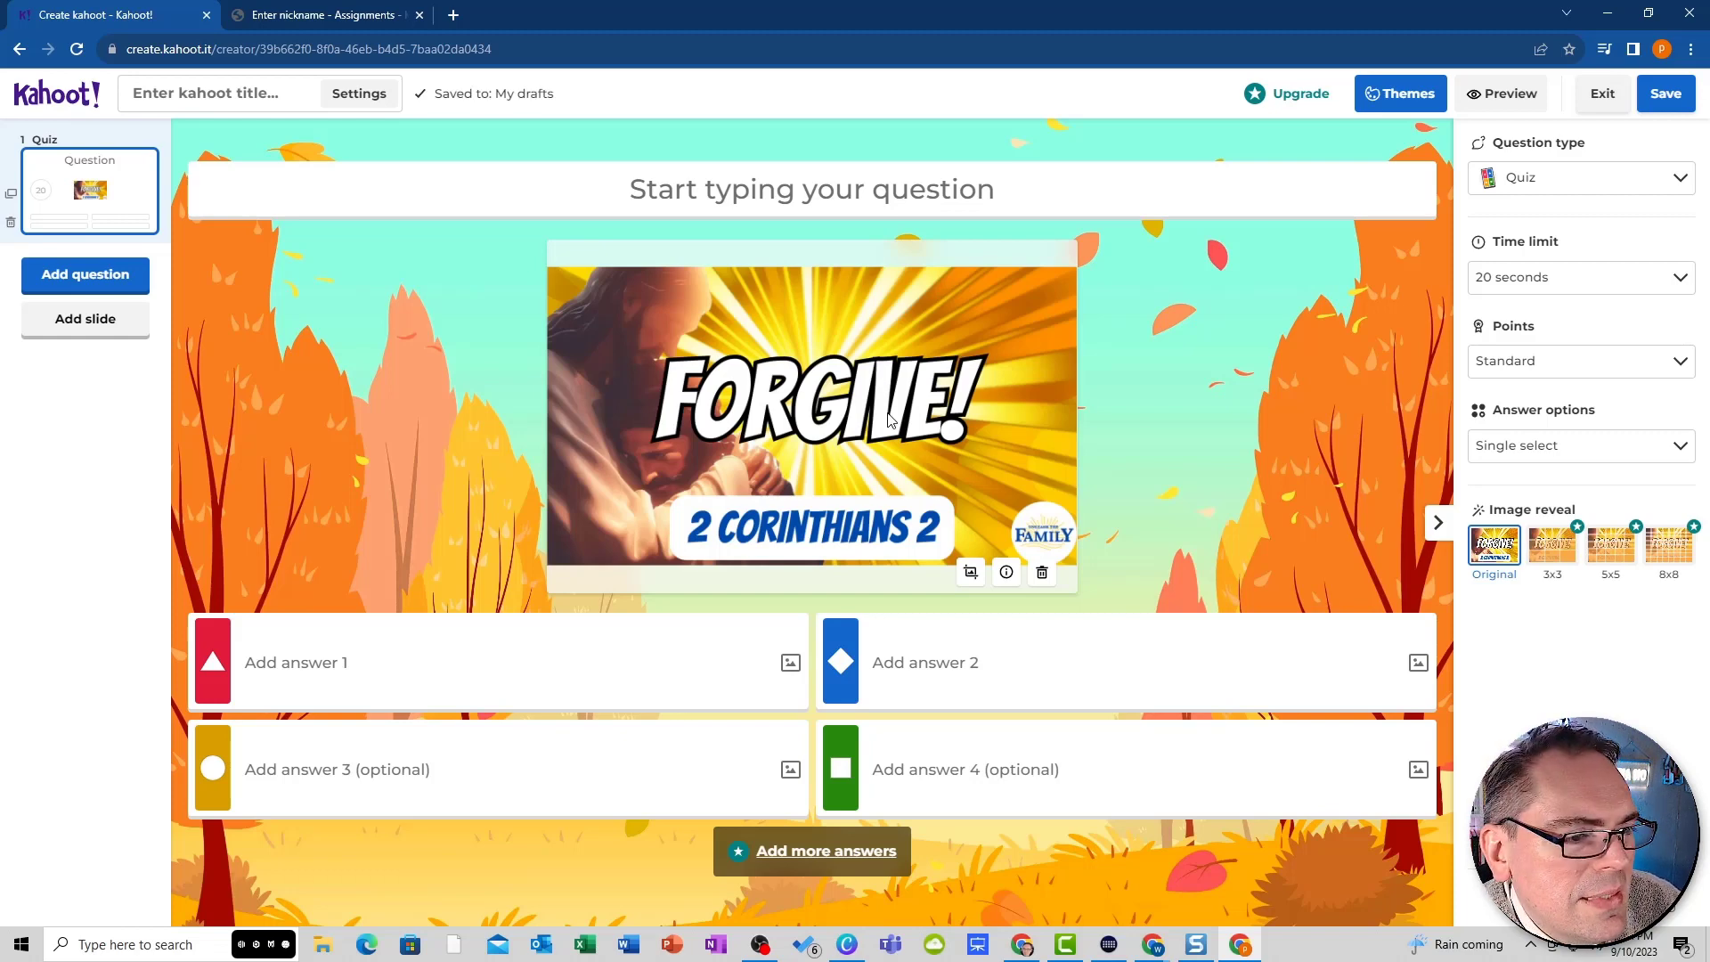
- Crop the uploaded FORGIVE image to a circle, and delete the image from the question
click(969, 574)
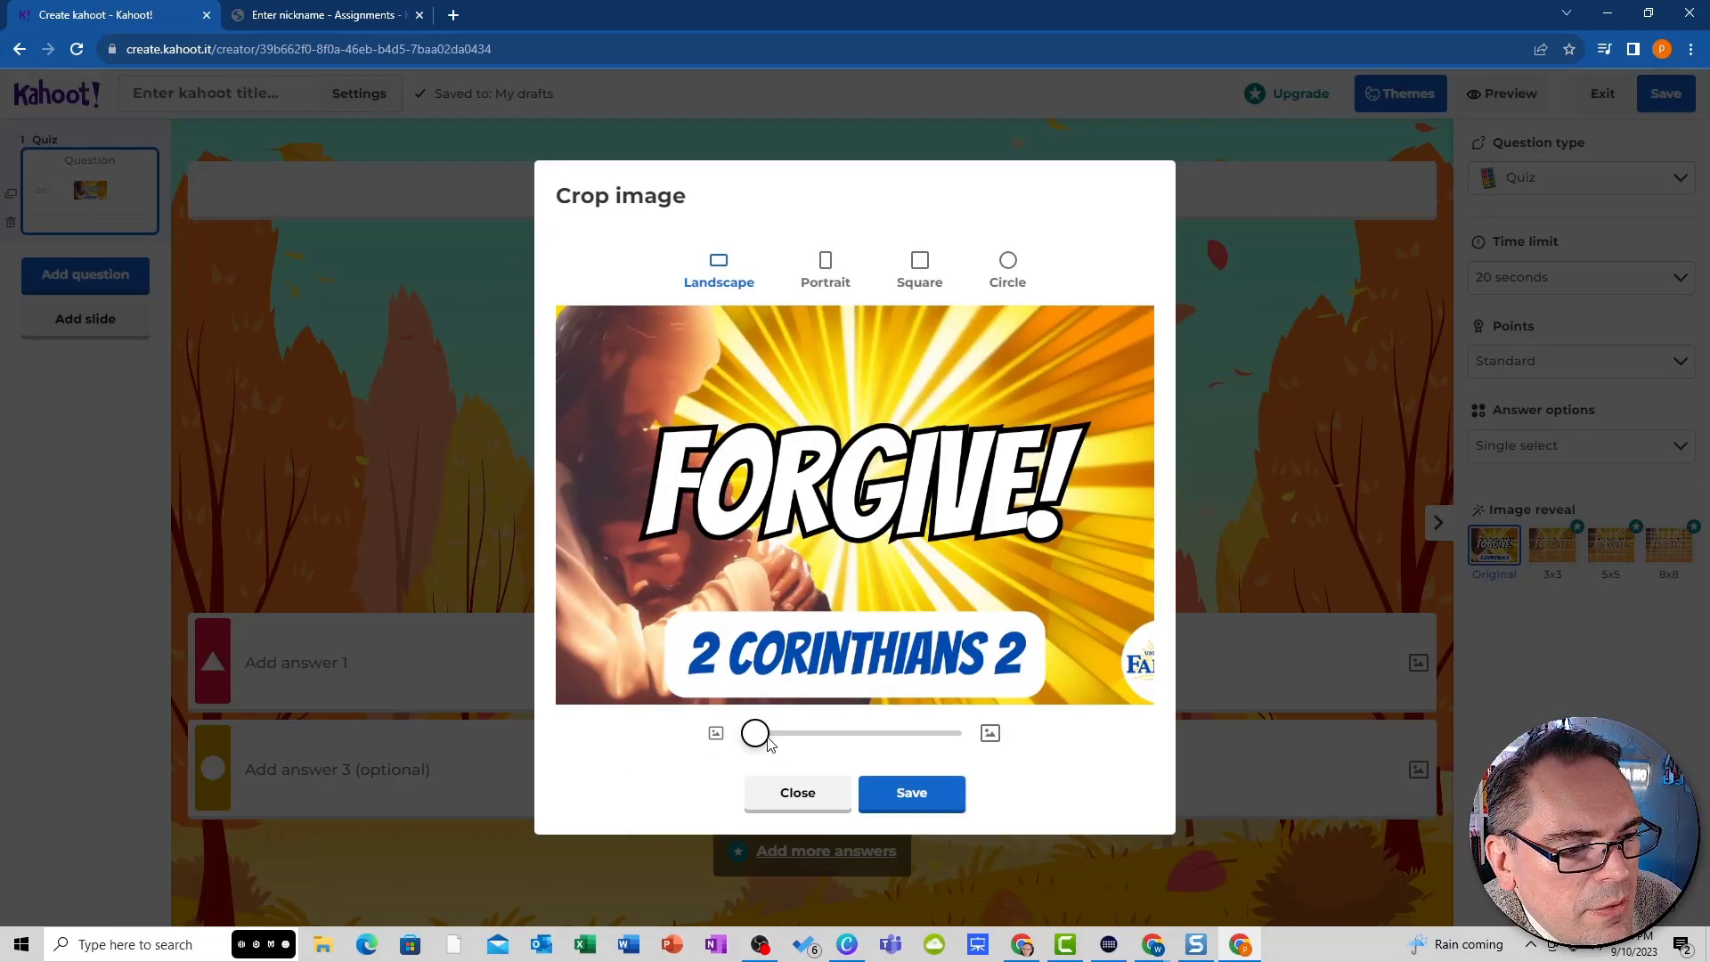
mouse_move(756, 733)
mouse_down()
mouse_move(916, 733)
mouse_move(755, 733)
mouse_up()
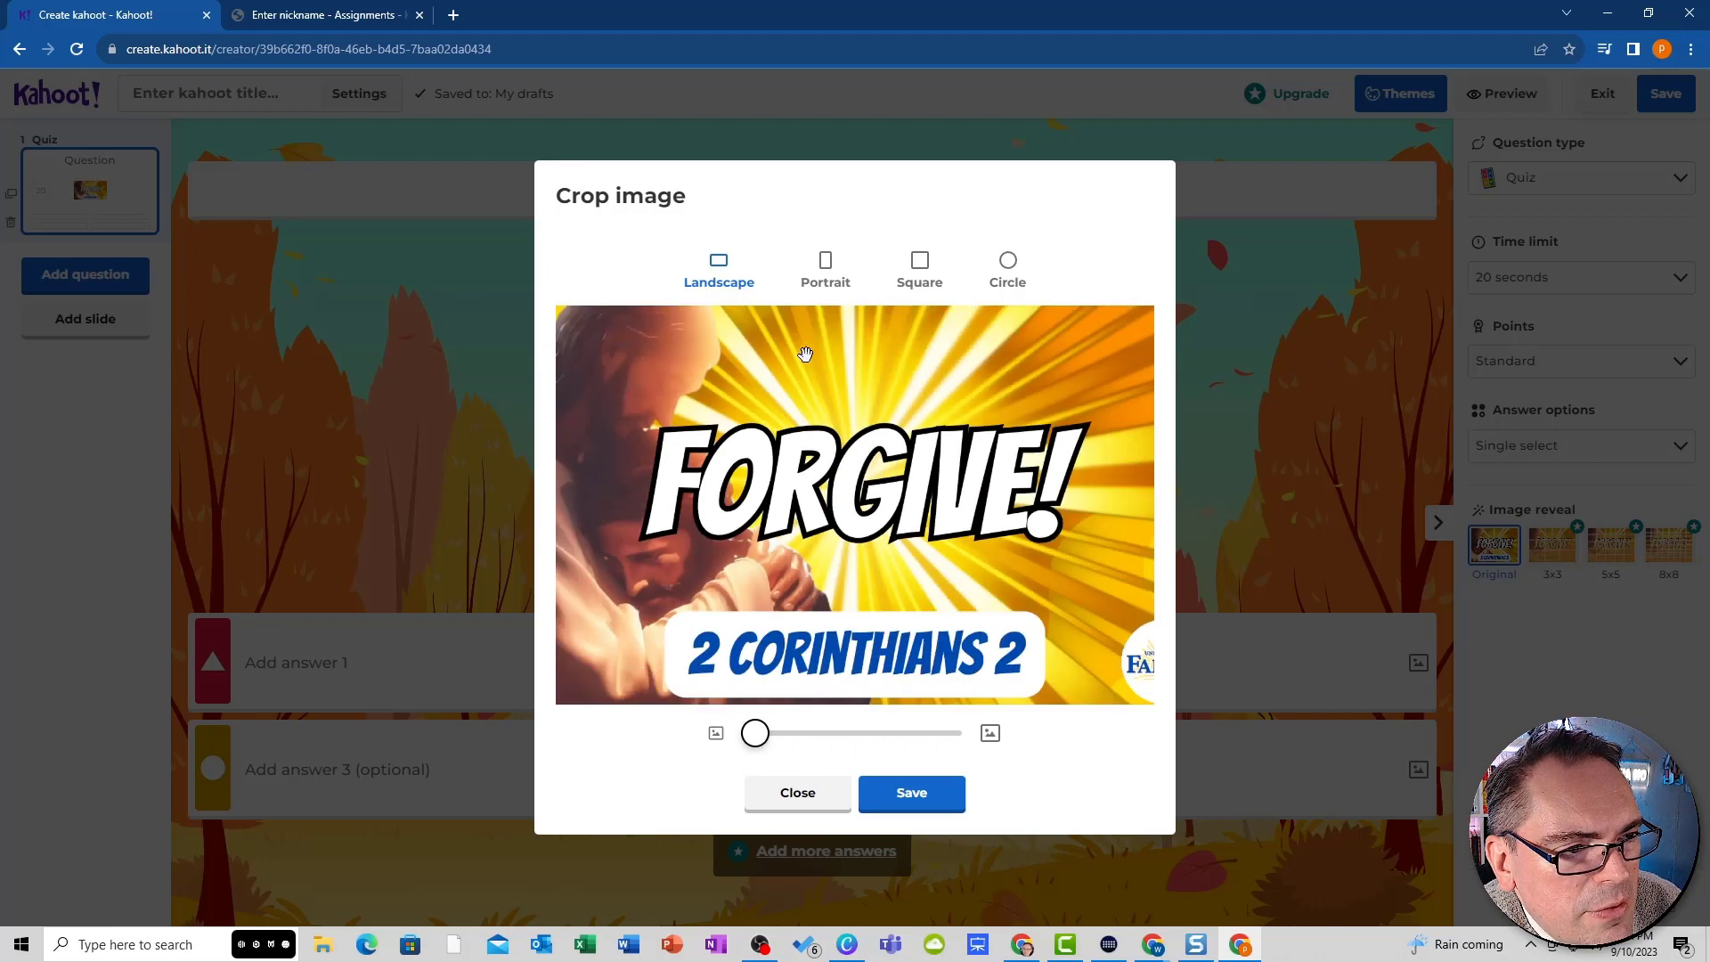
click(824, 268)
click(920, 265)
click(1004, 279)
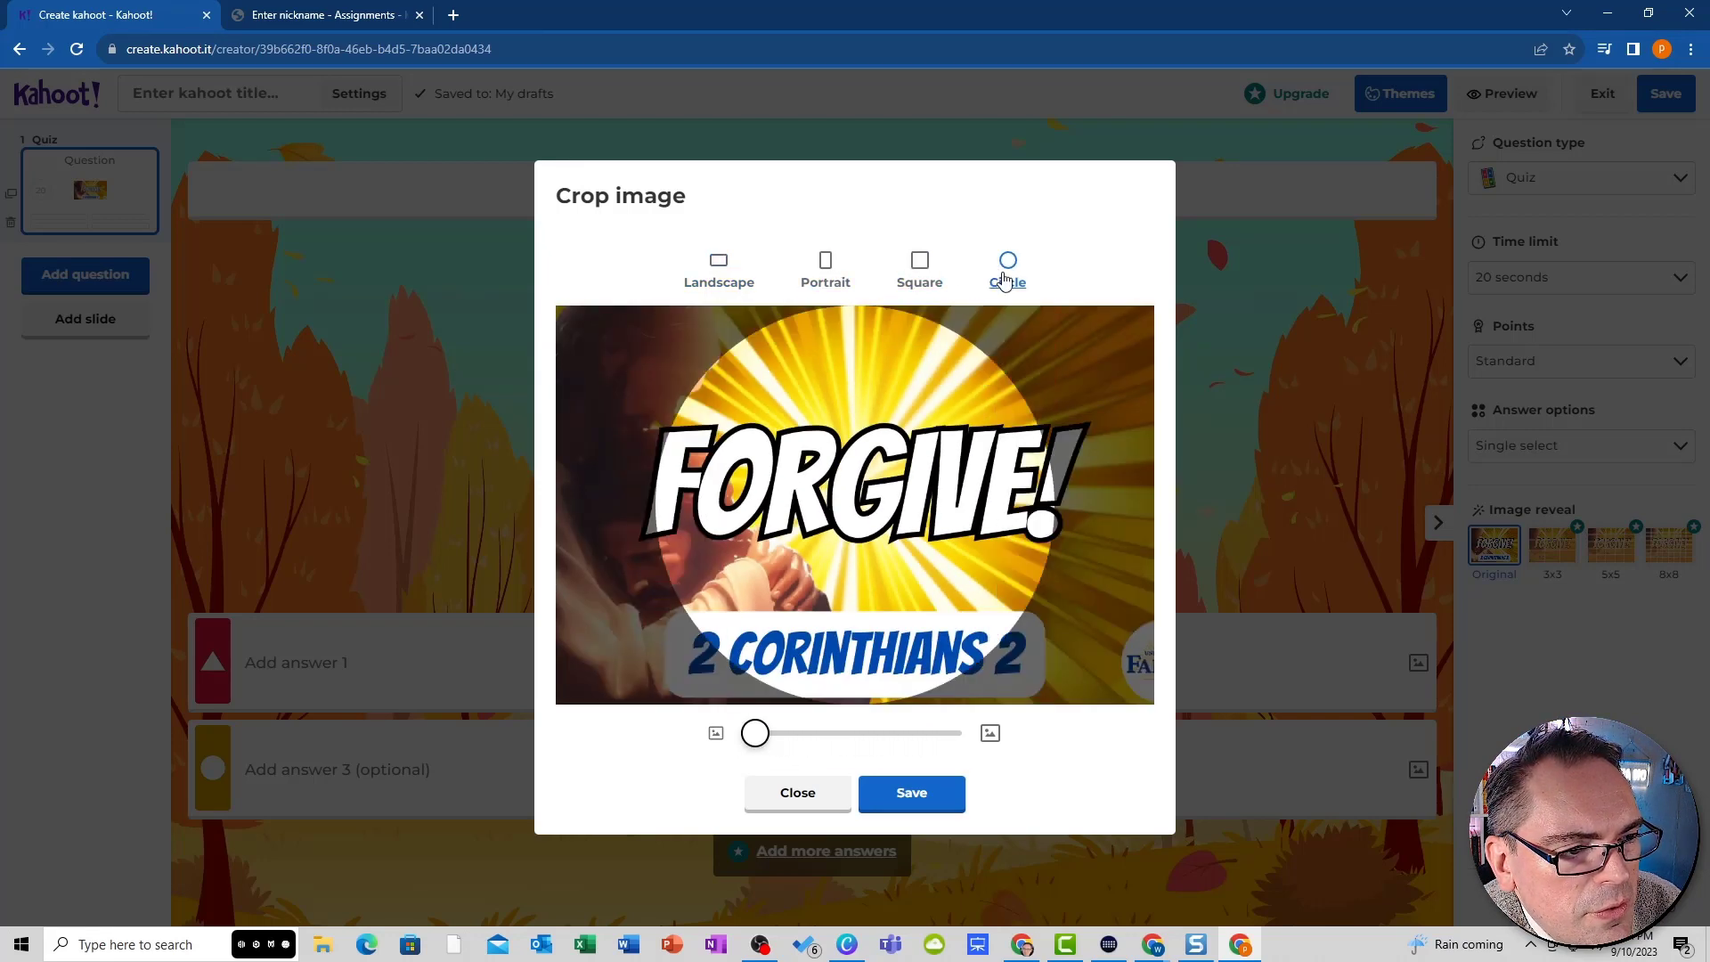
mouse_move(755, 733)
mouse_down()
mouse_move(783, 733)
mouse_move(755, 733)
mouse_up()
click(904, 820)
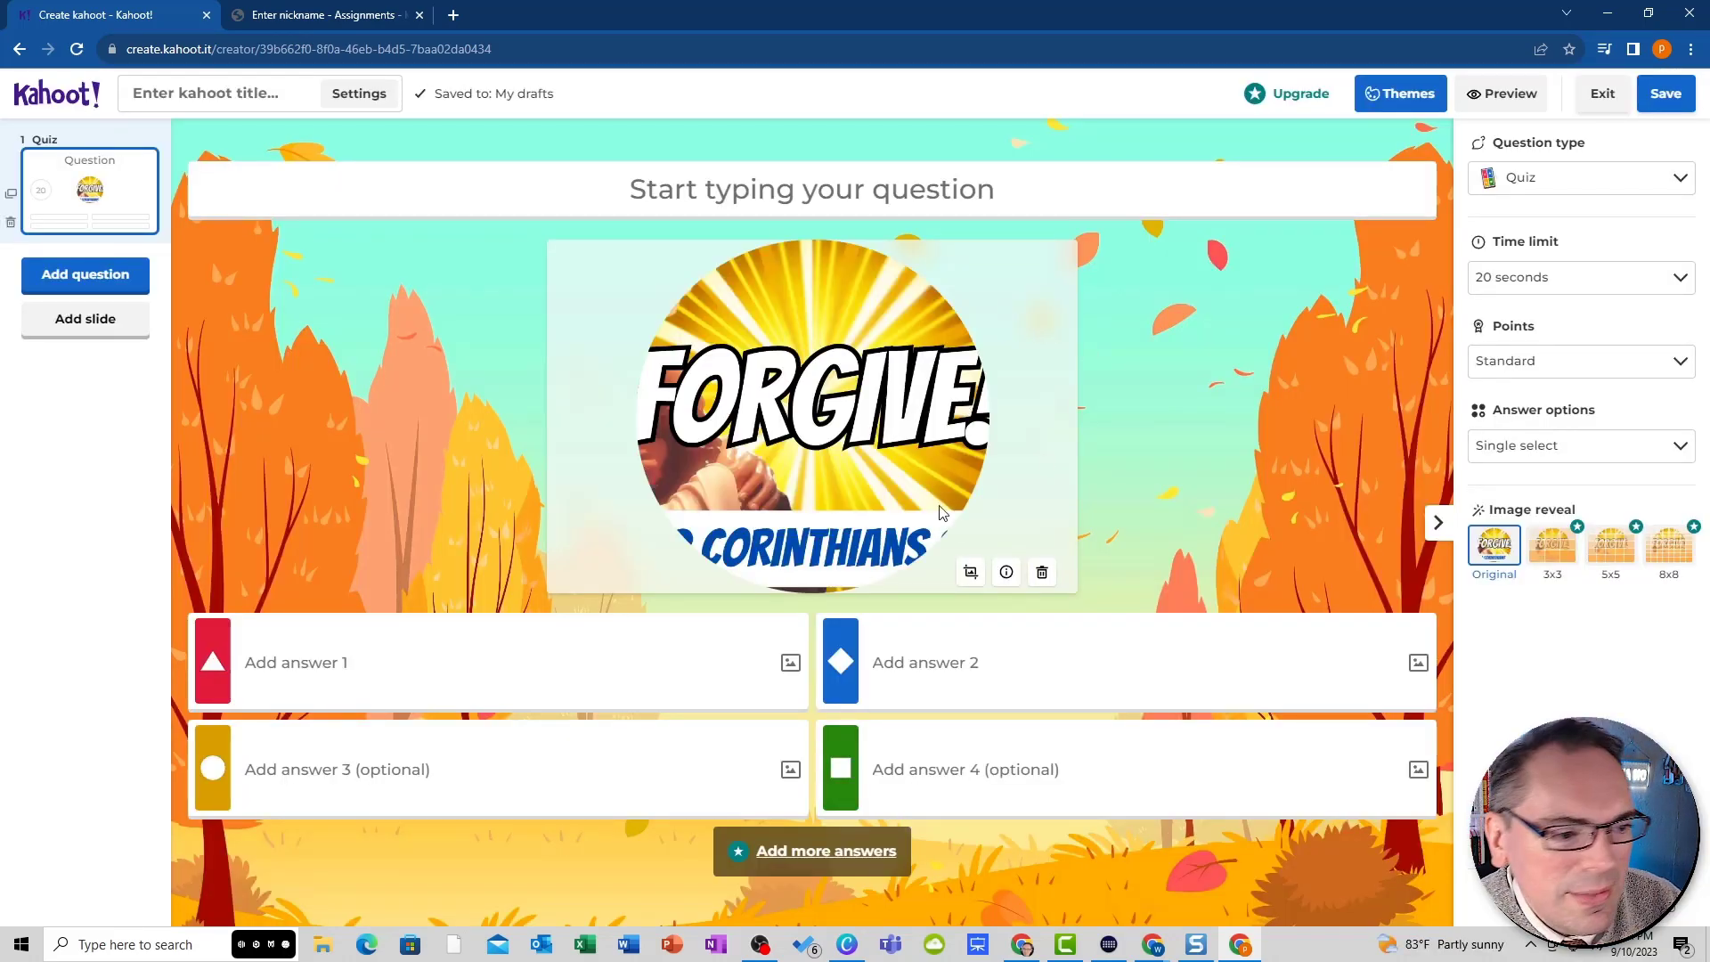
click(1040, 572)
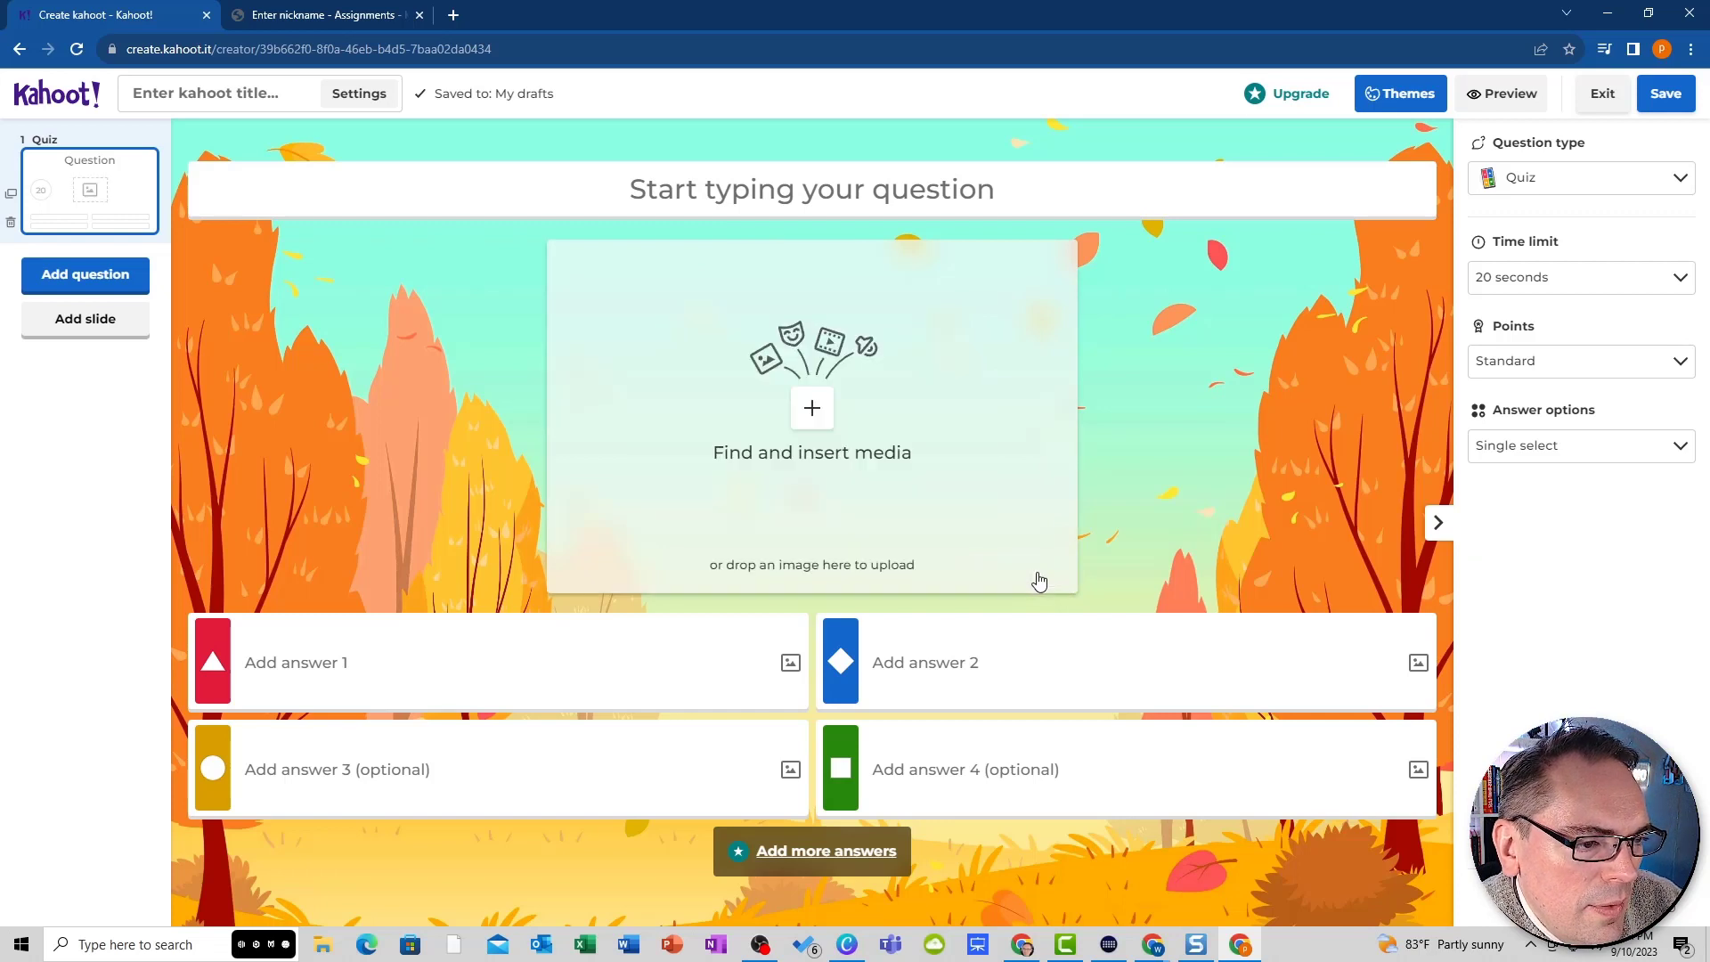
- Write the first question as "How many concurrent players can we have in a FREE Kahoot!"
click(735, 176)
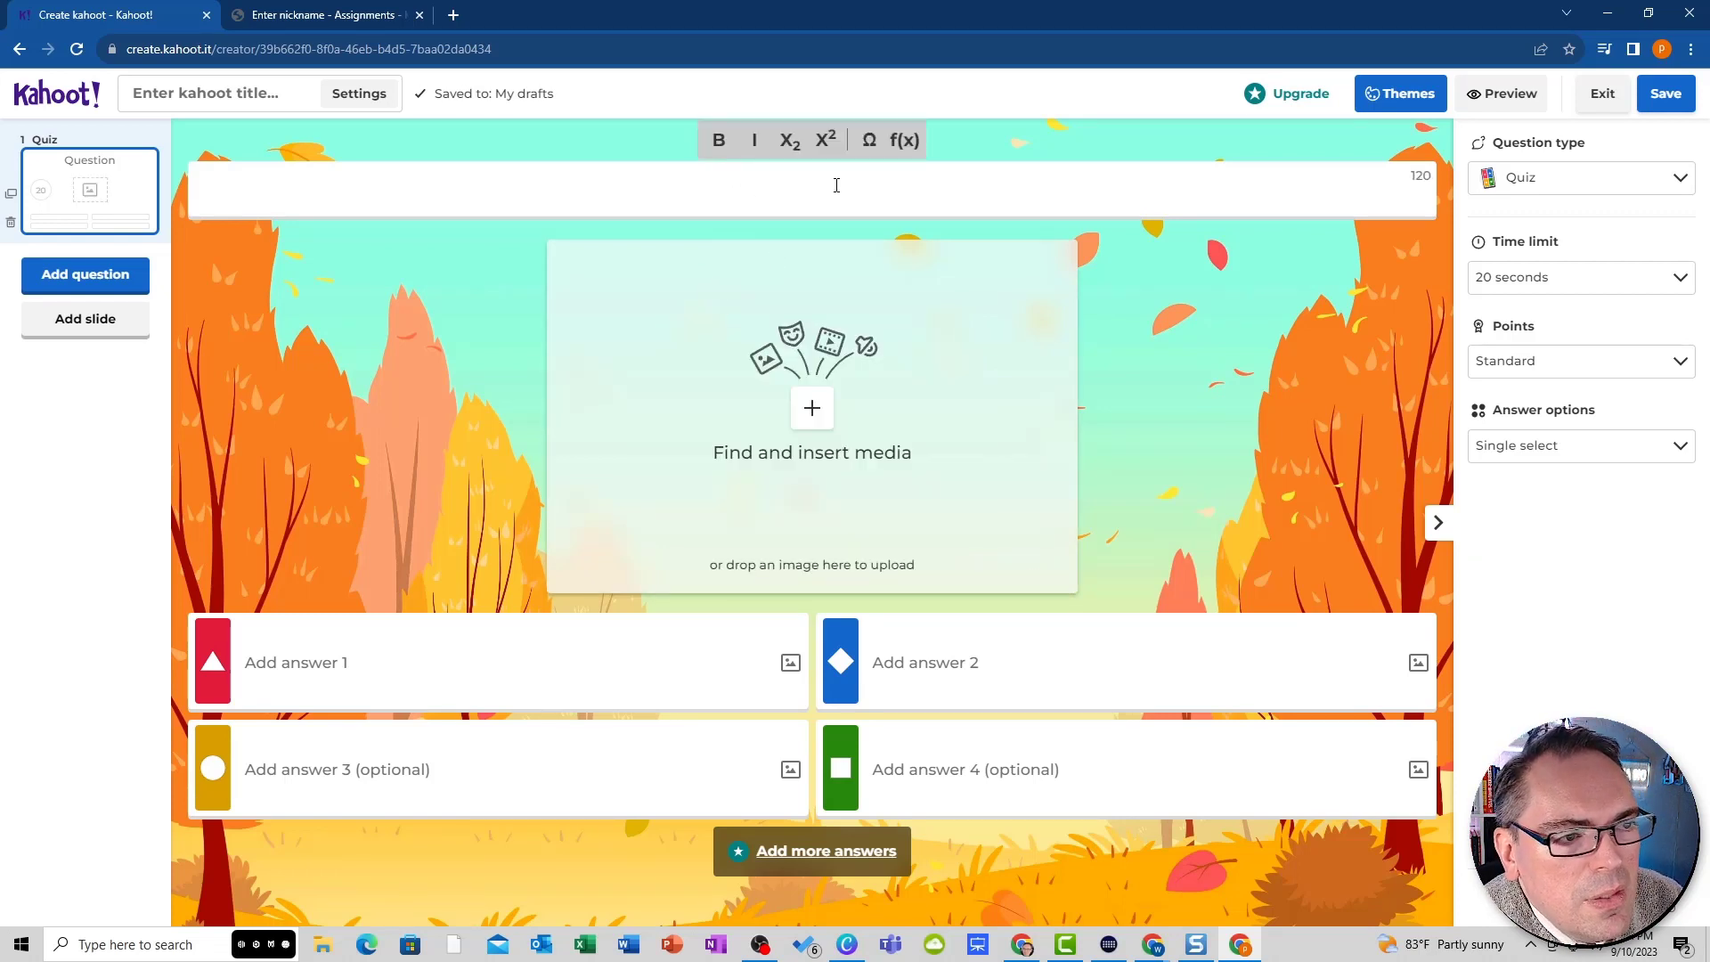
text(How ma)
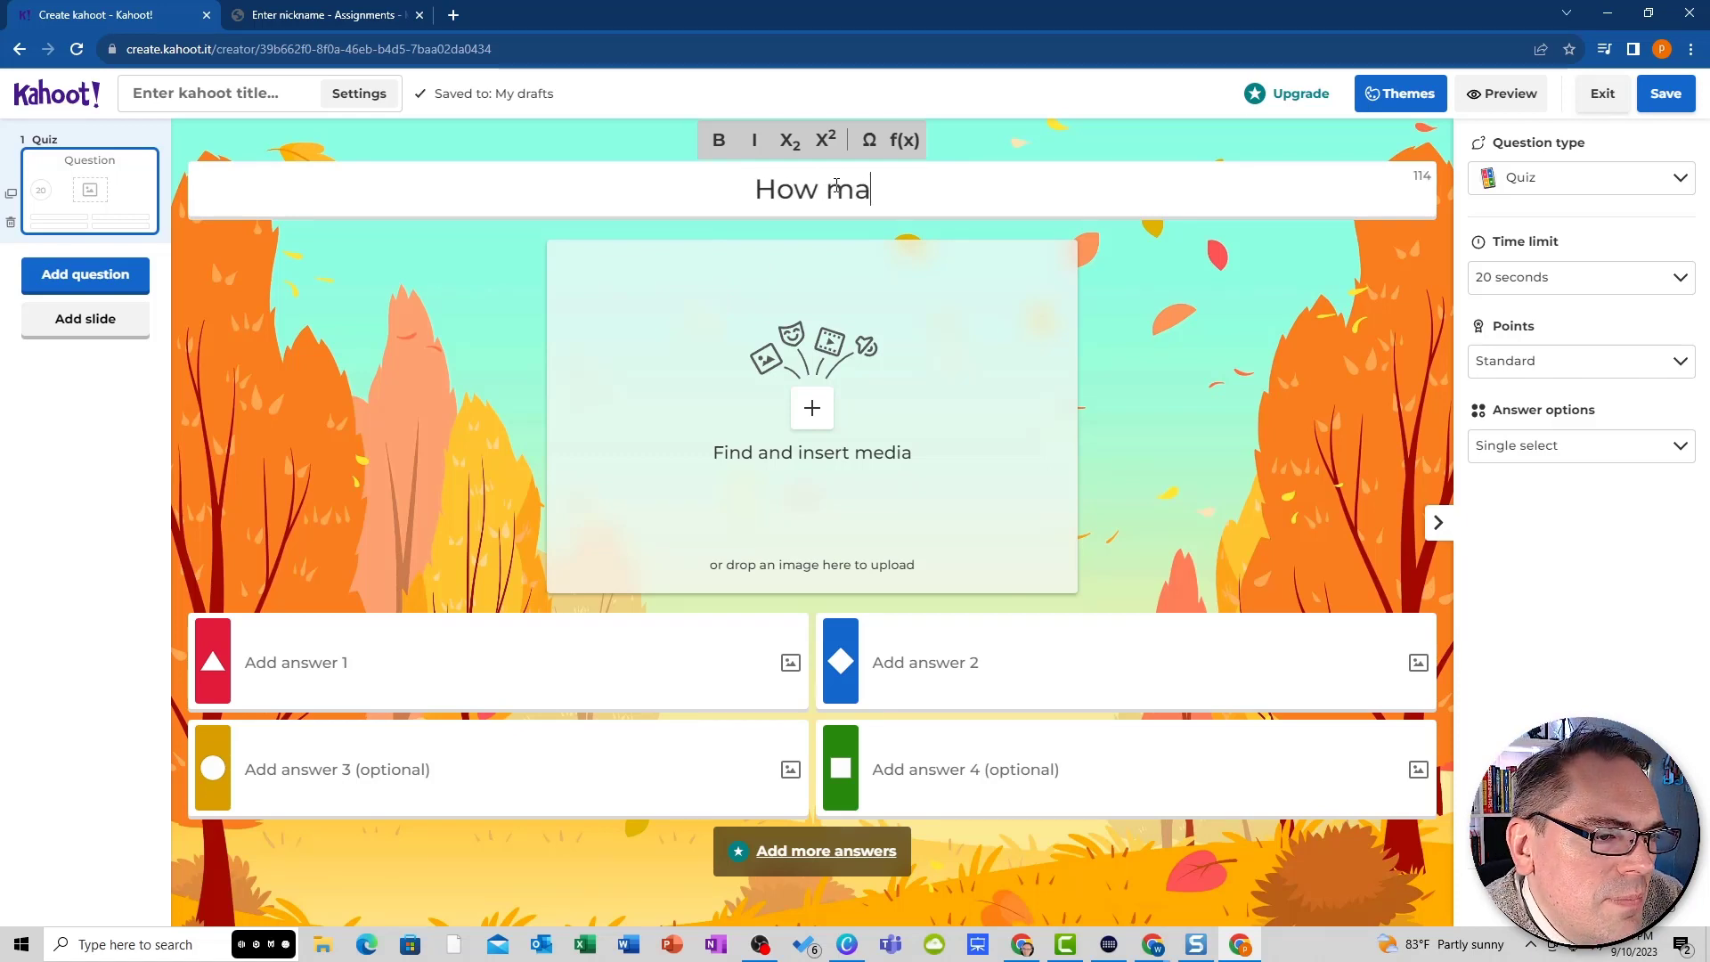
text(ny members)
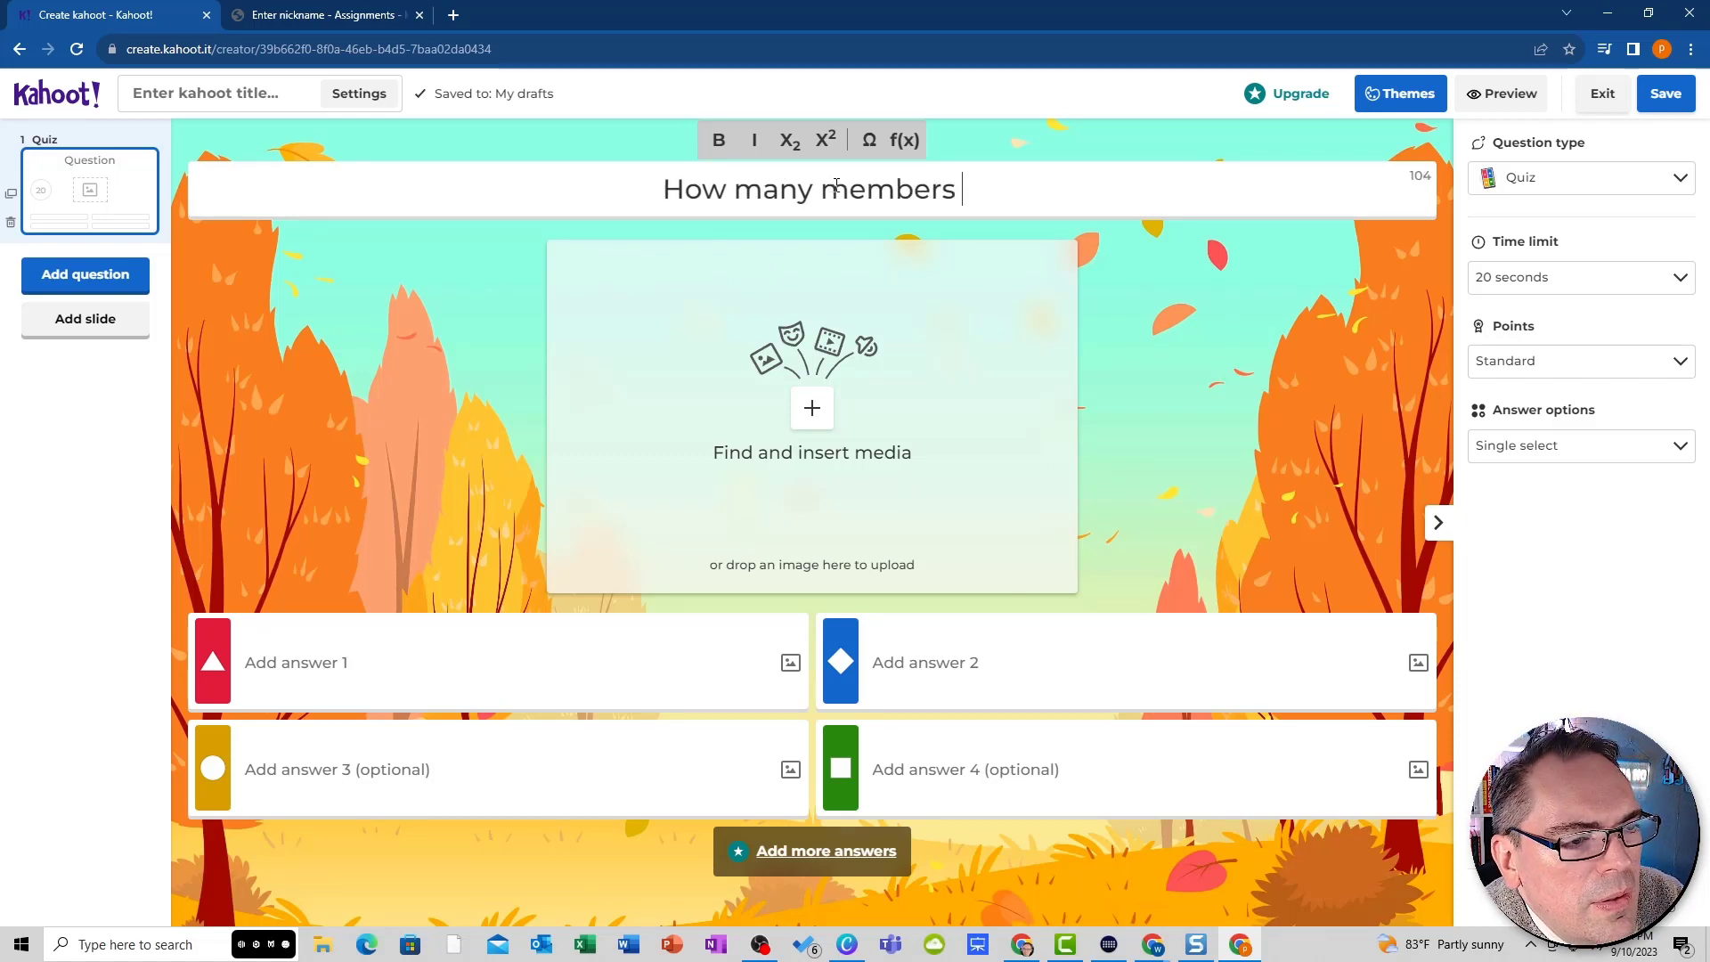
key(ctrl+BackSpace)
text(con)
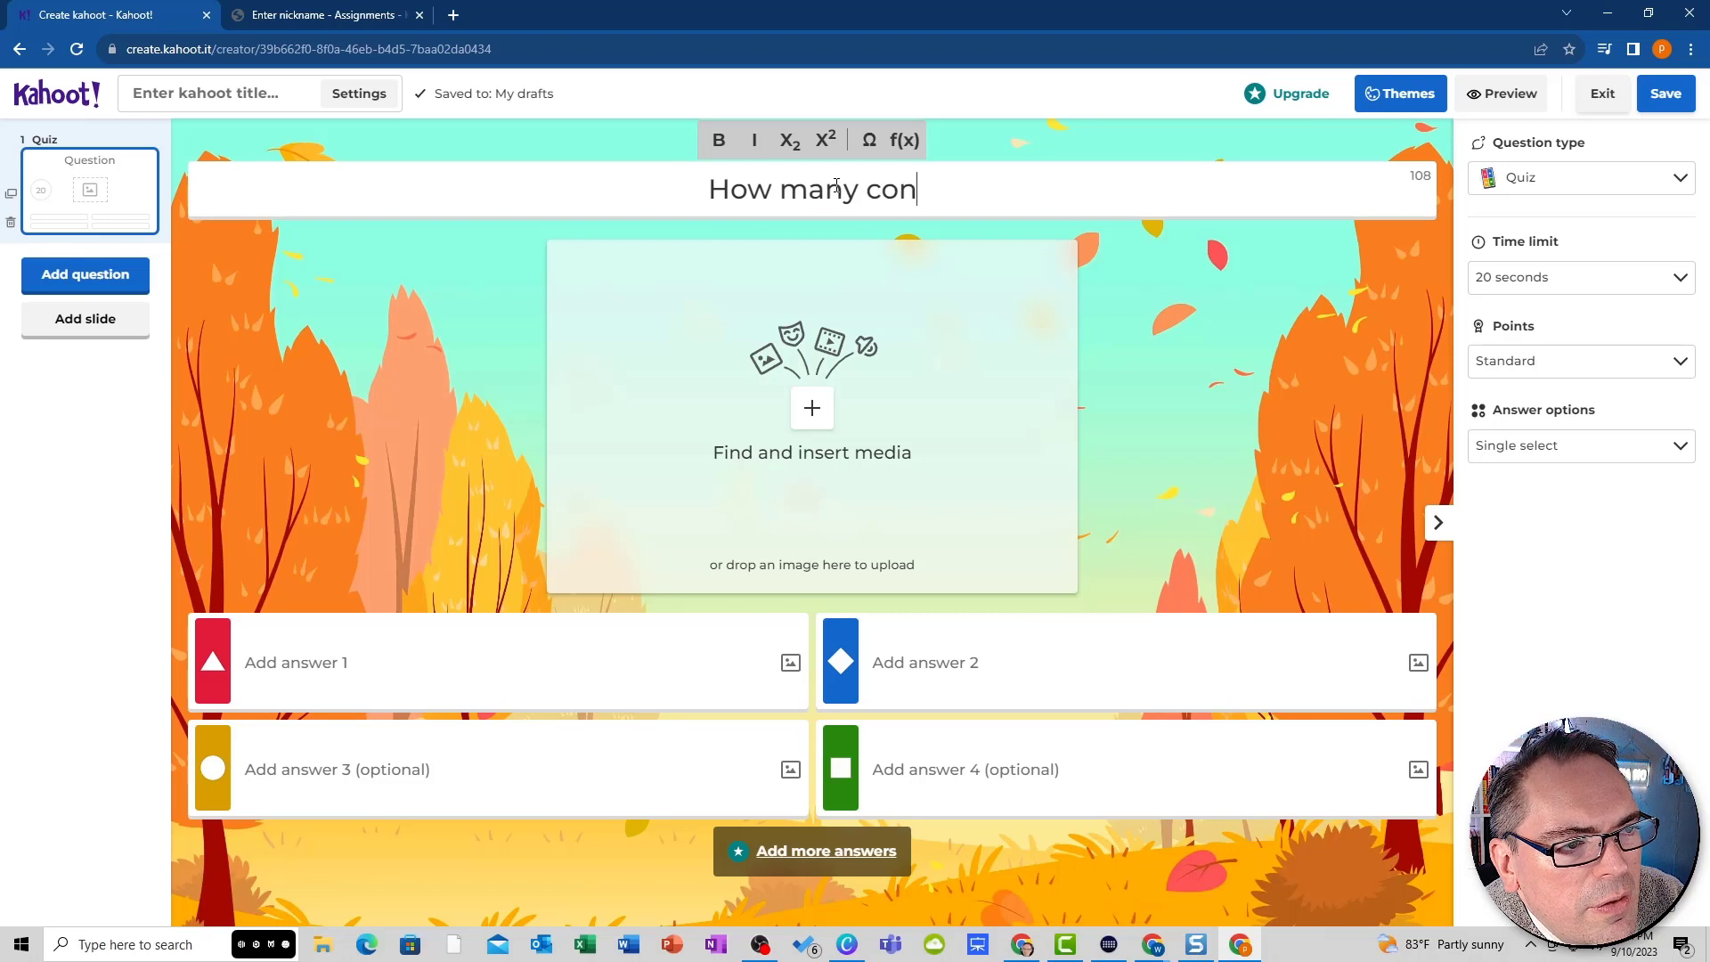
text(current players )
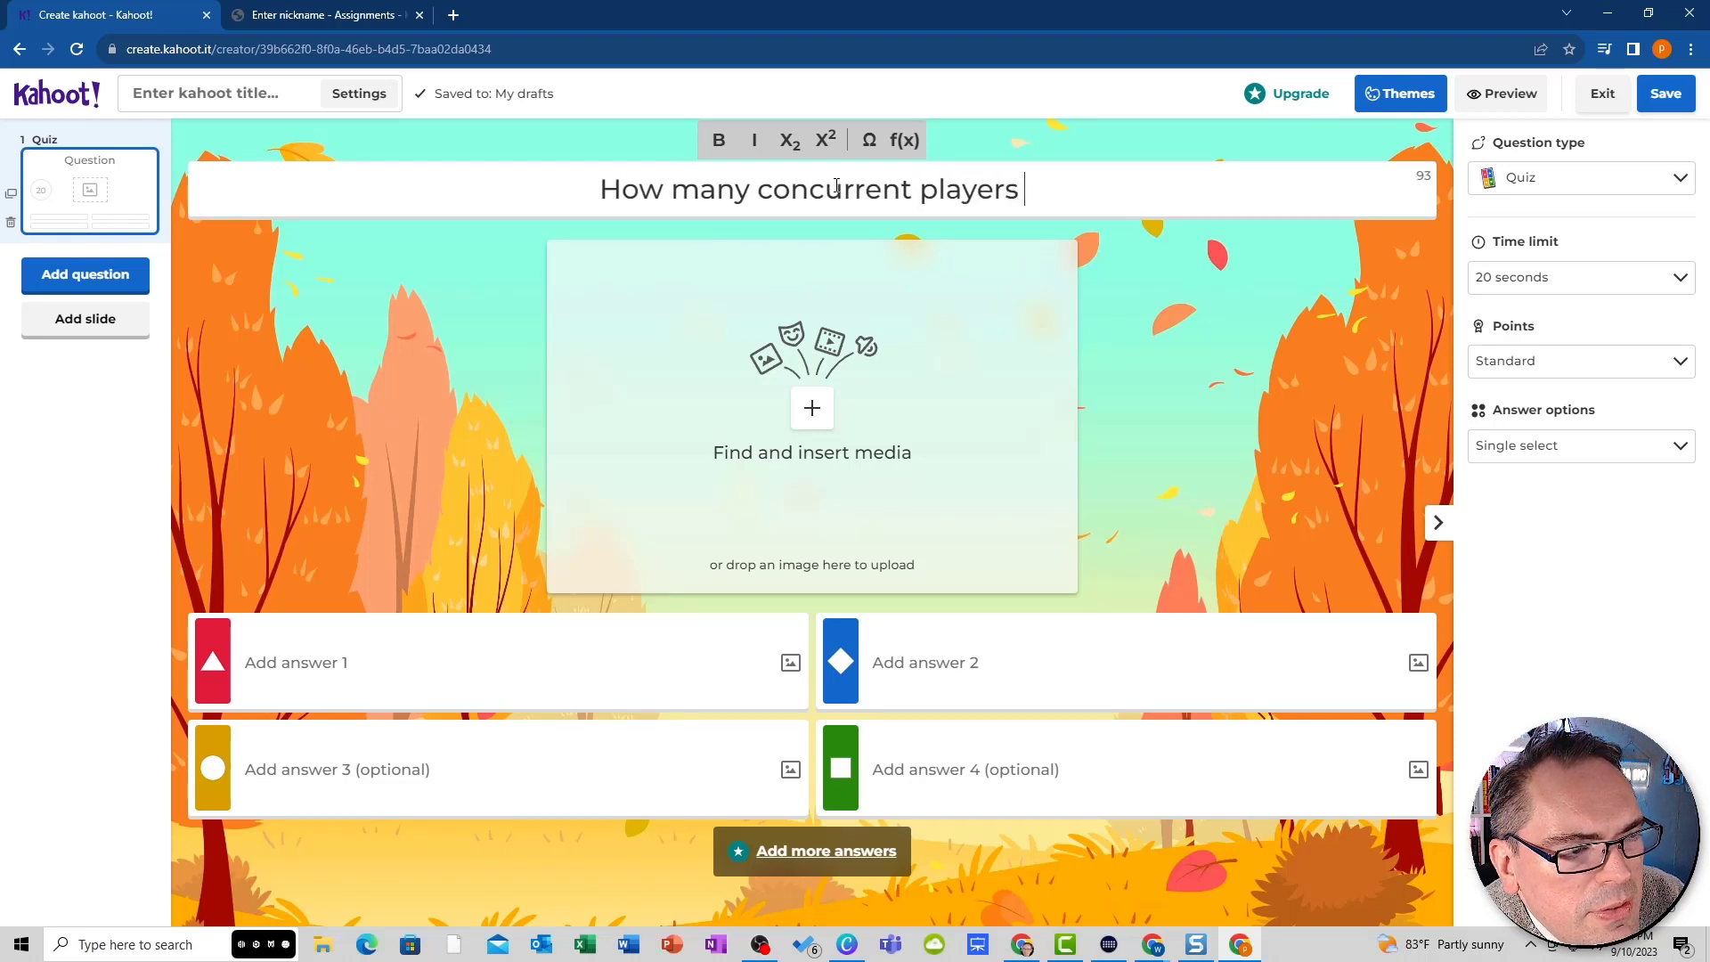
text(can we have in a )
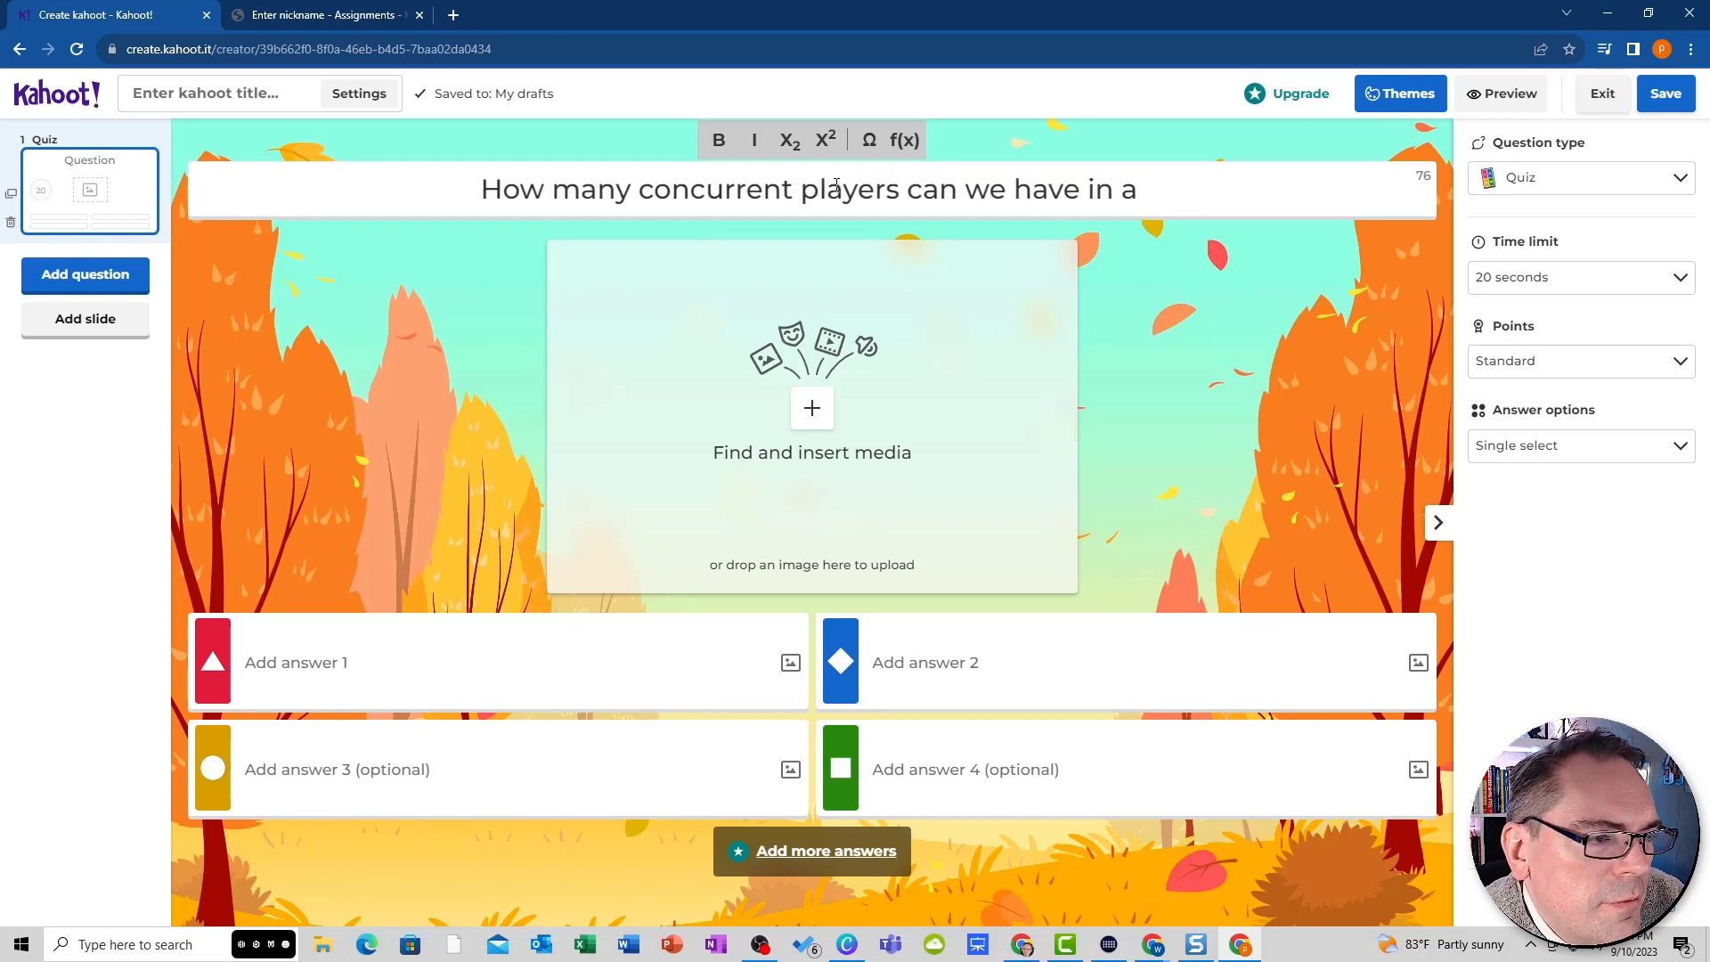
text(FREE Kahoop)
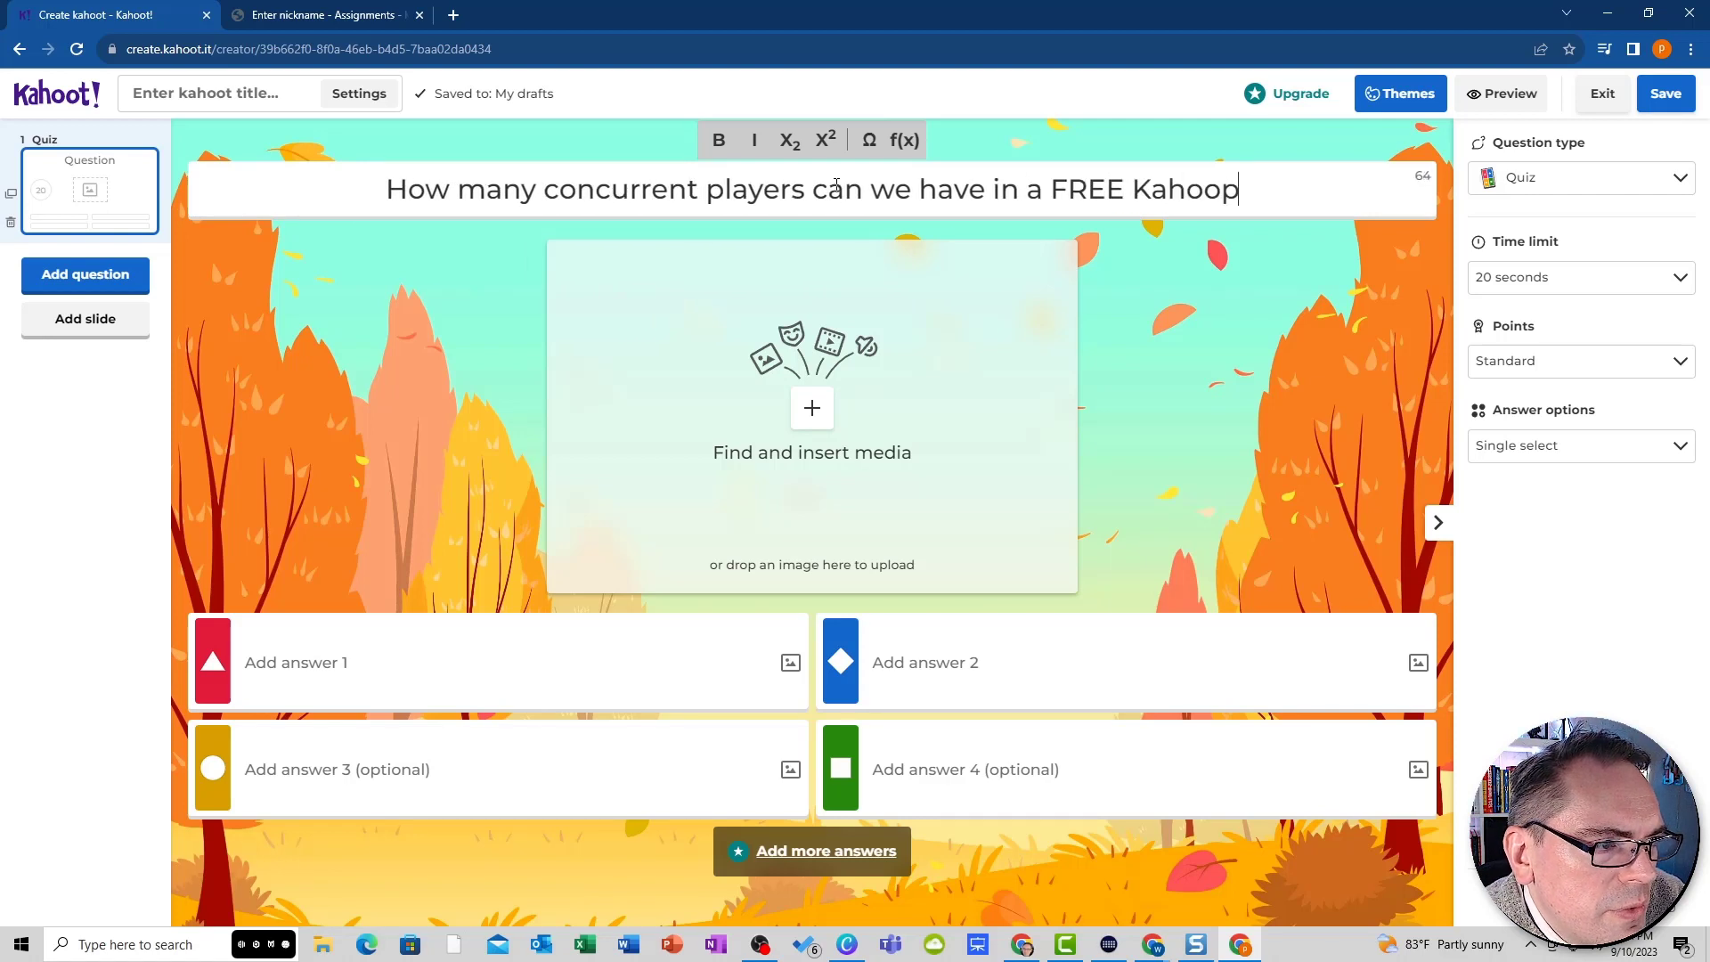
key(BackSpace)
text(t!)
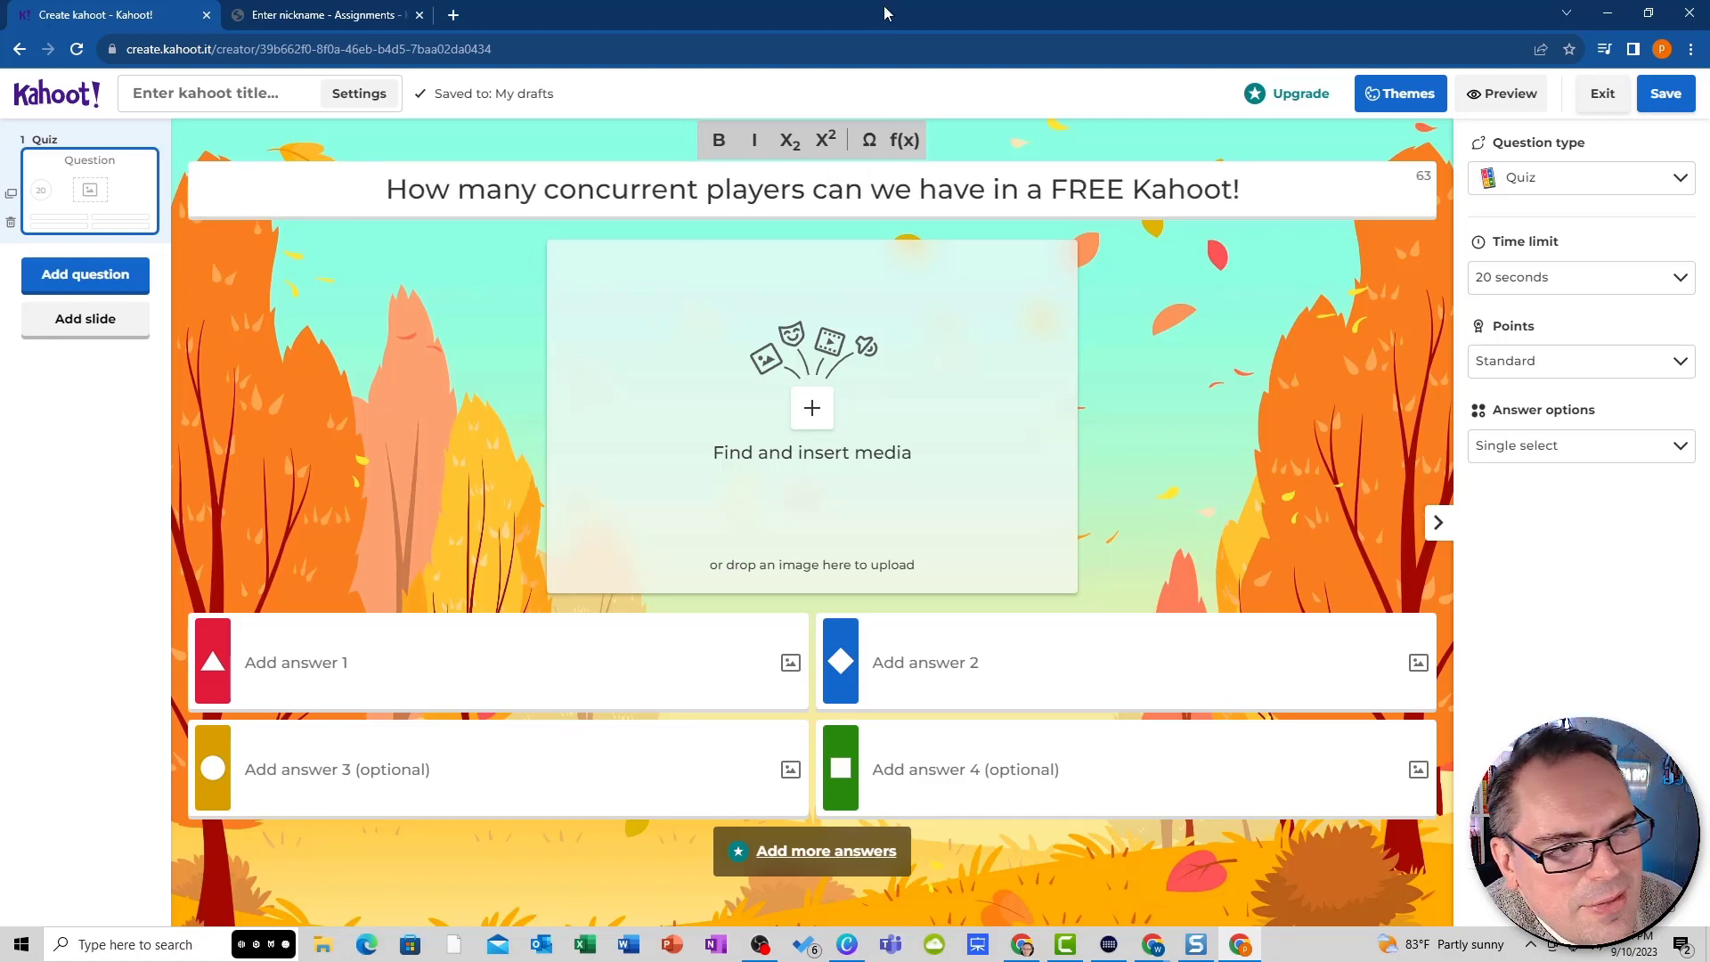
- Fill in the first three answers: 5 for answer 1, 40 for answer 2 and 50 for answer 3
click(578, 653)
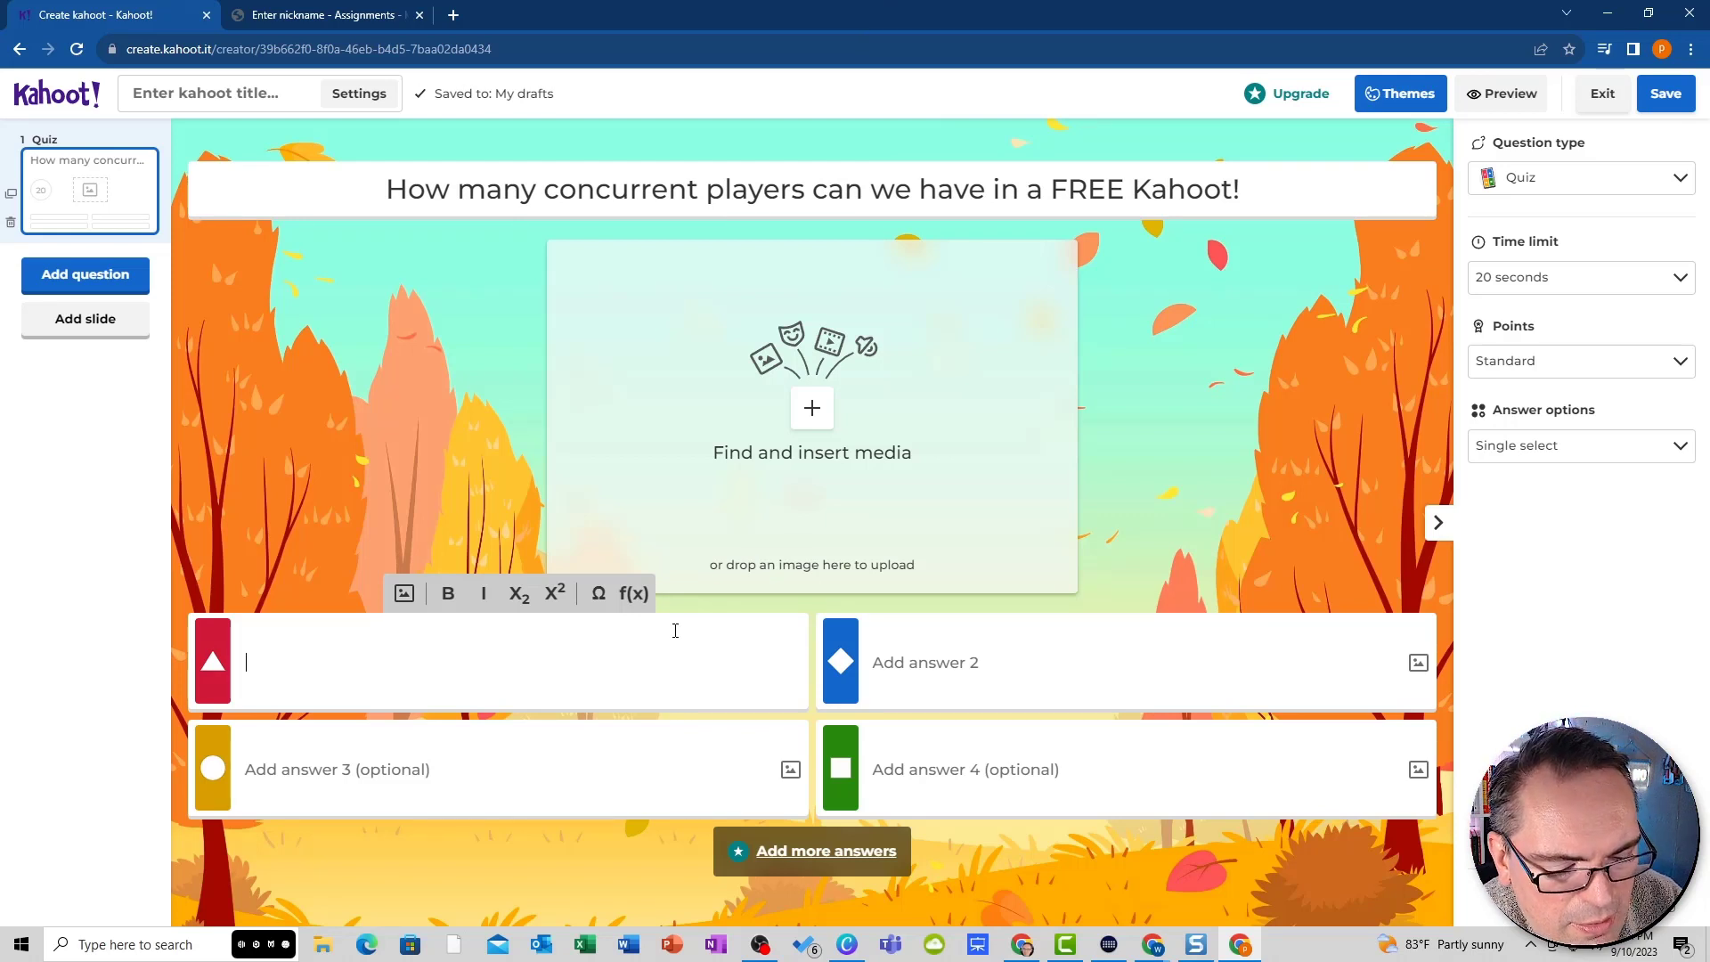
text(5)
click(469, 795)
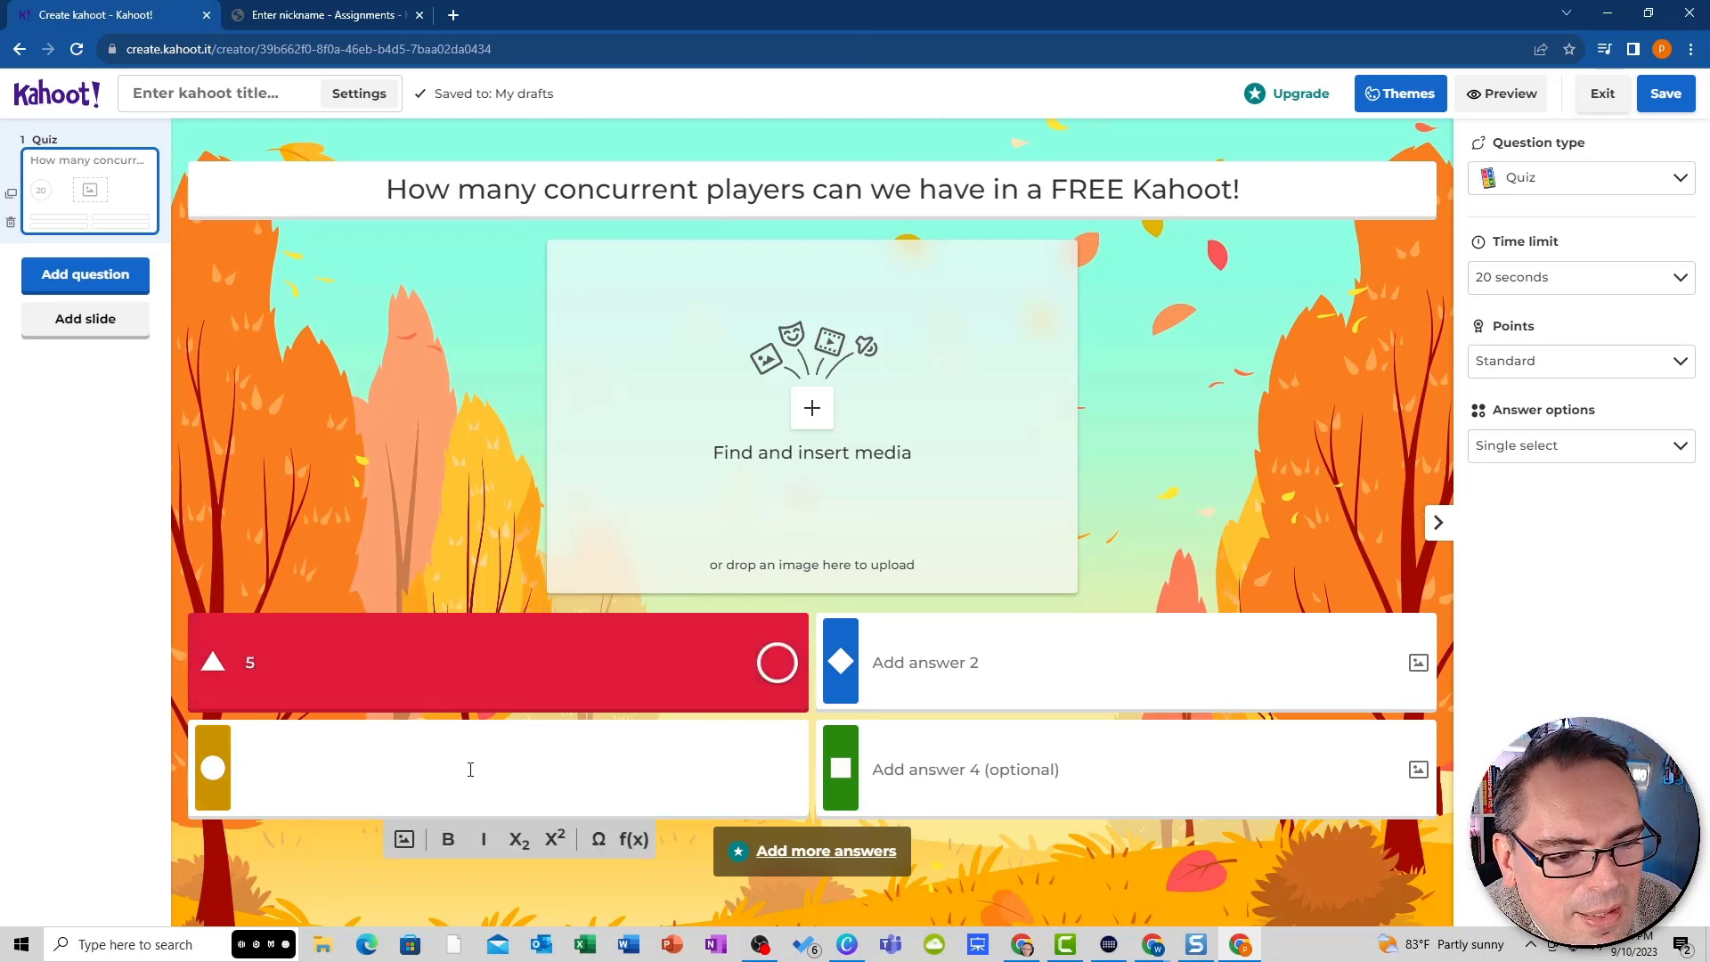
text(50)
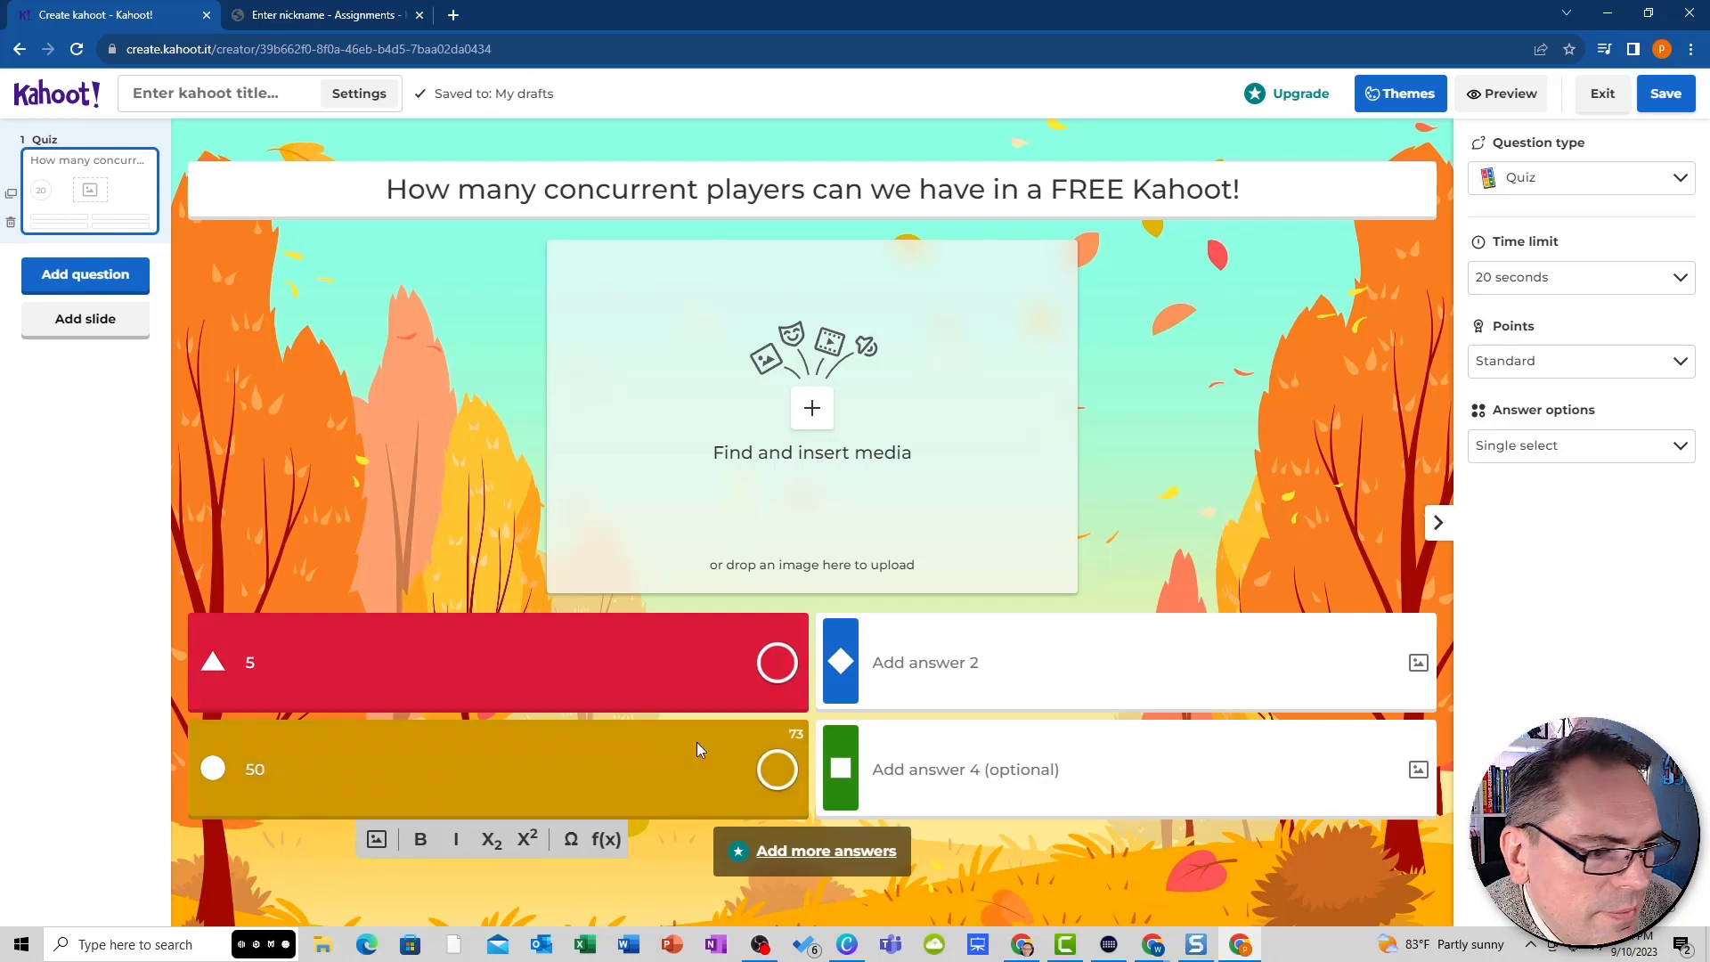
click(1098, 648)
text(409)
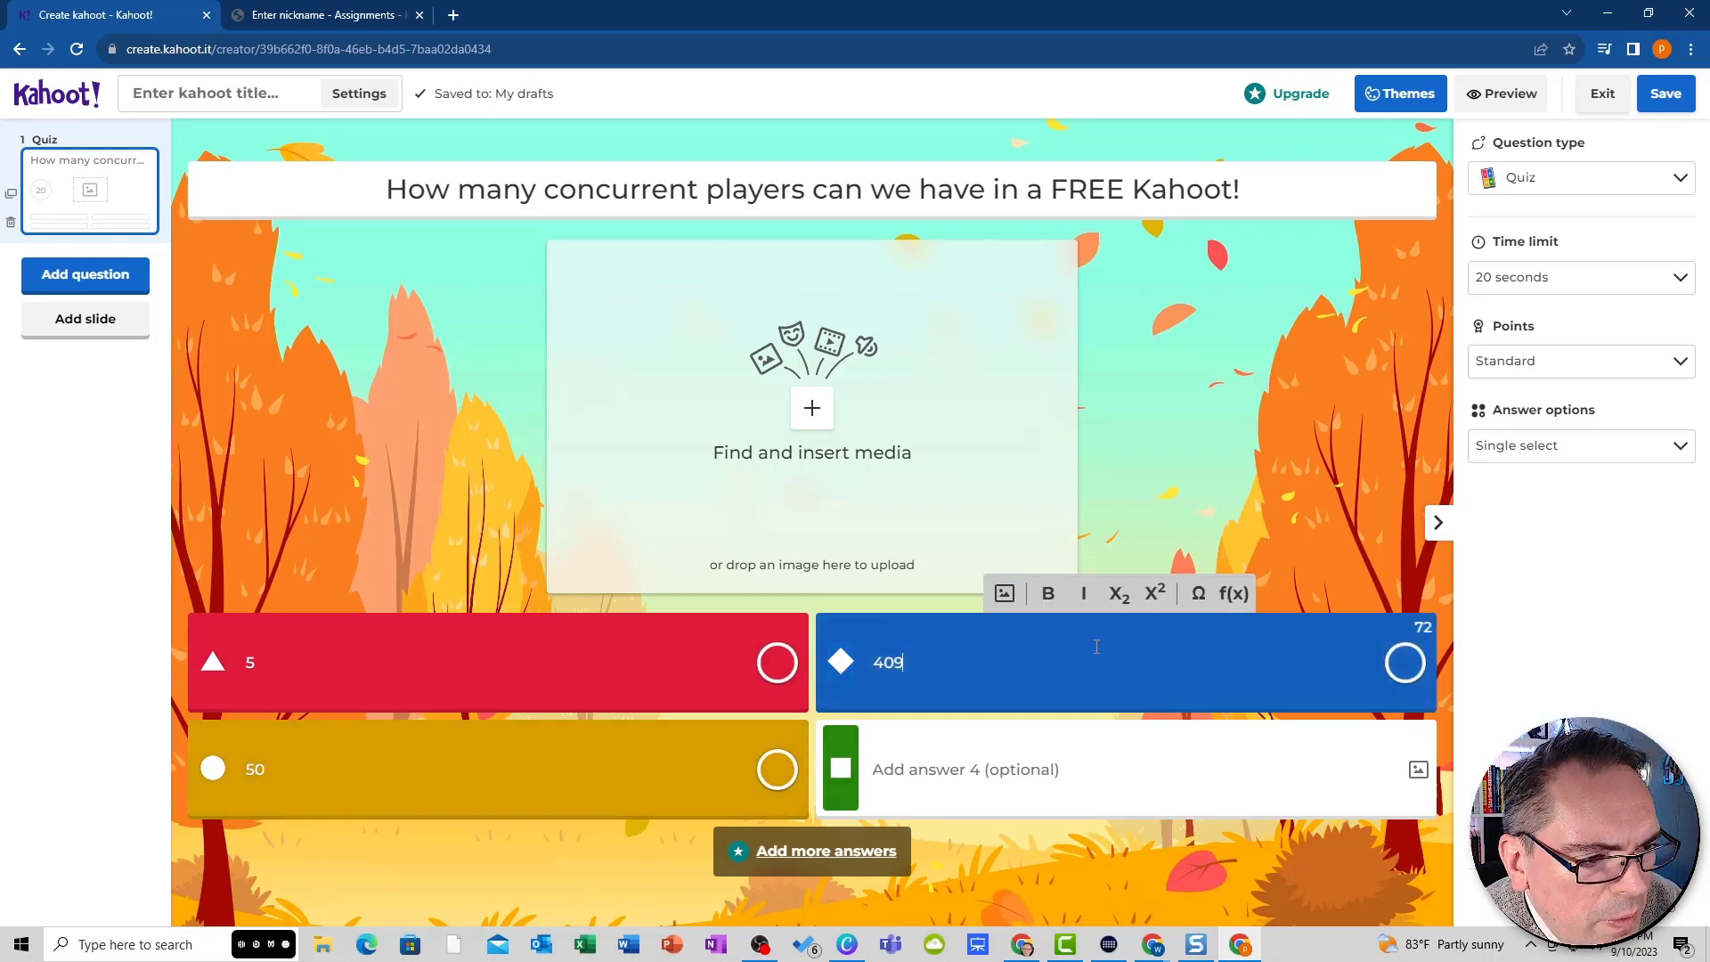
- Fill in answer 4 with "Ya Gotta PAY to PLAY!!!"
click(998, 759)
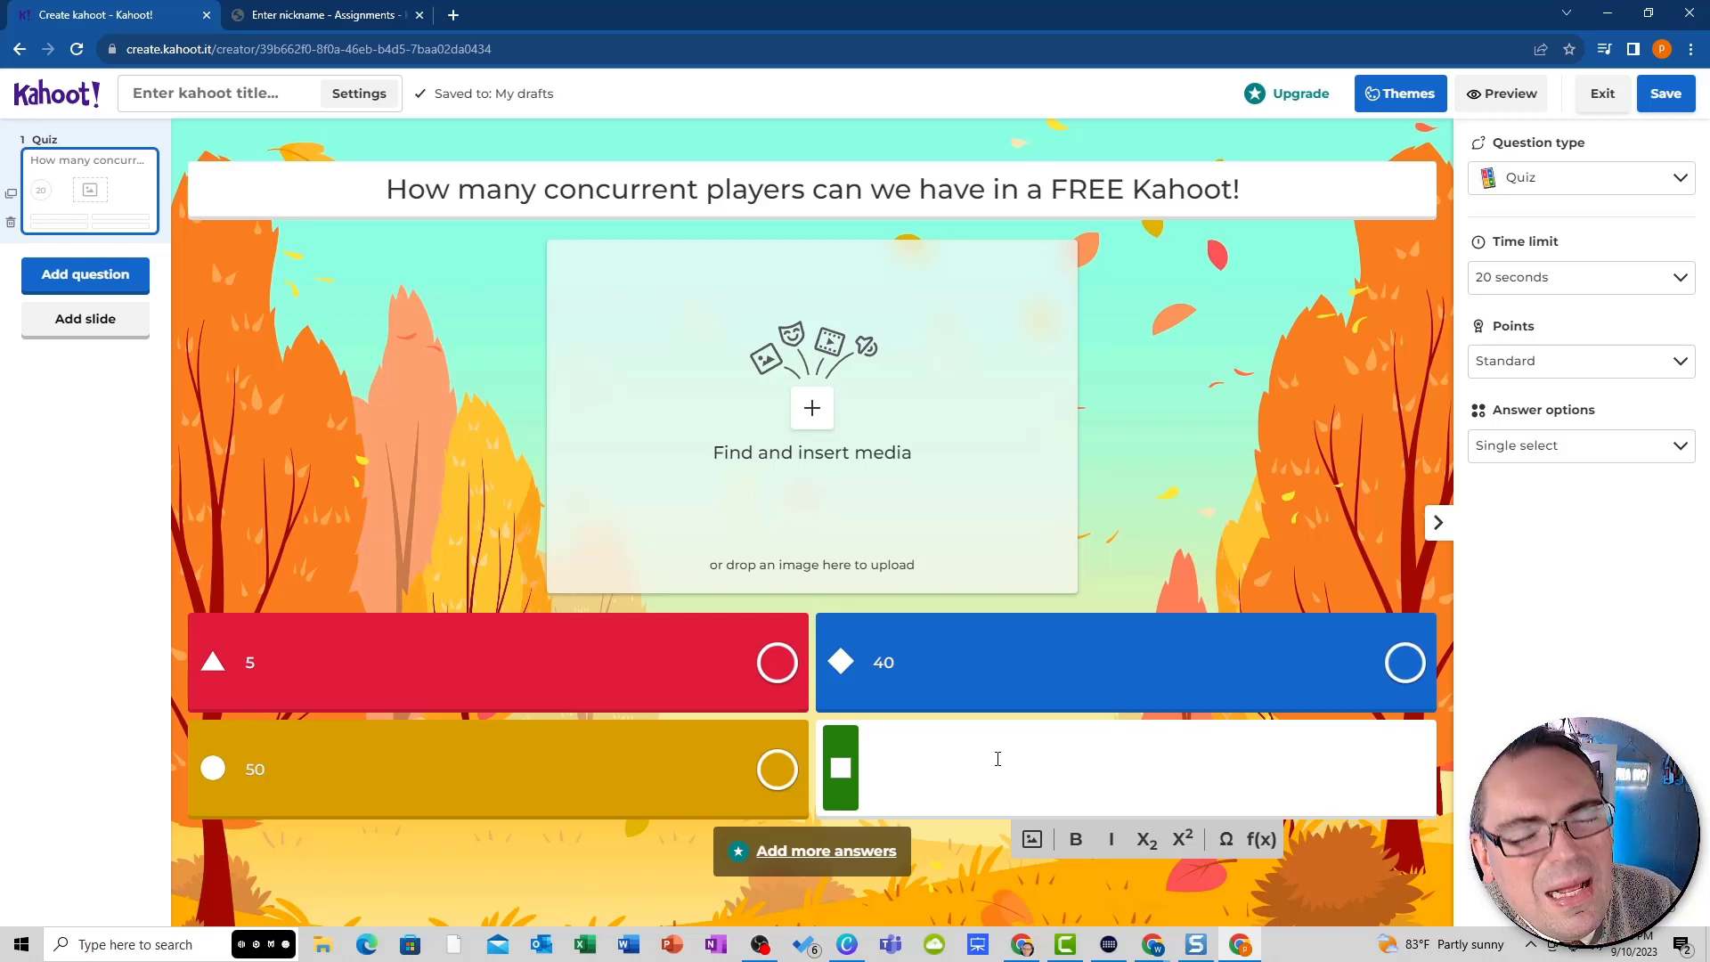
text(FR)
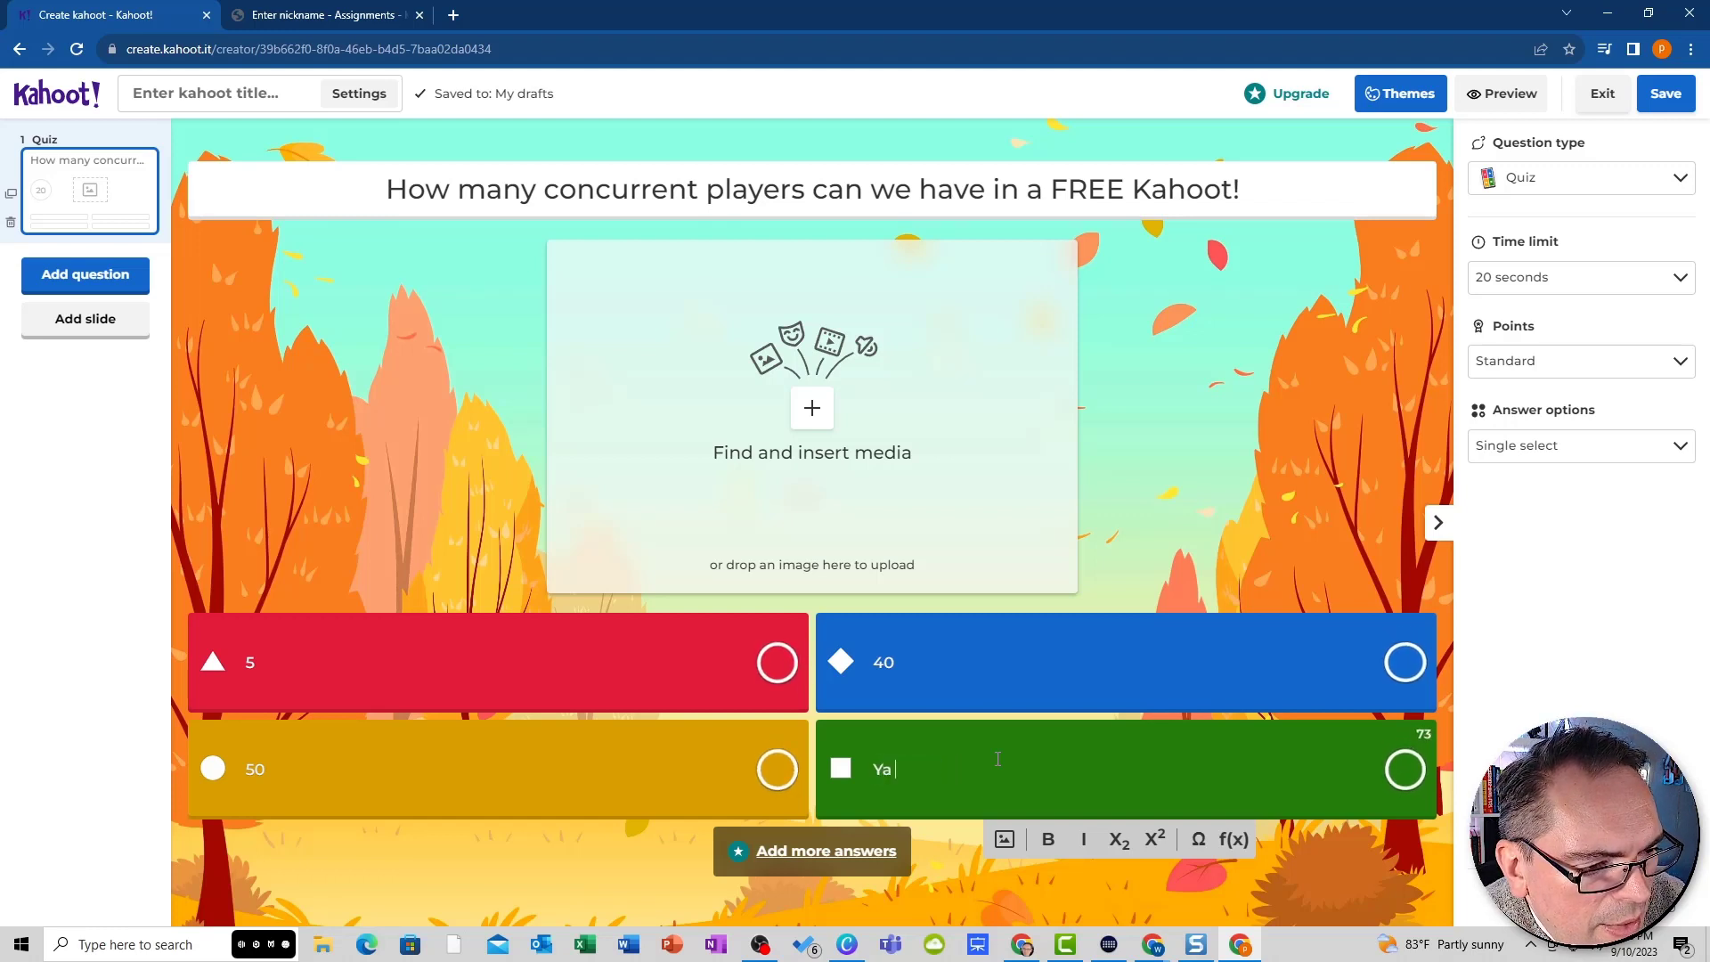
text(Ya Gotta PAY to PLAY!!!)
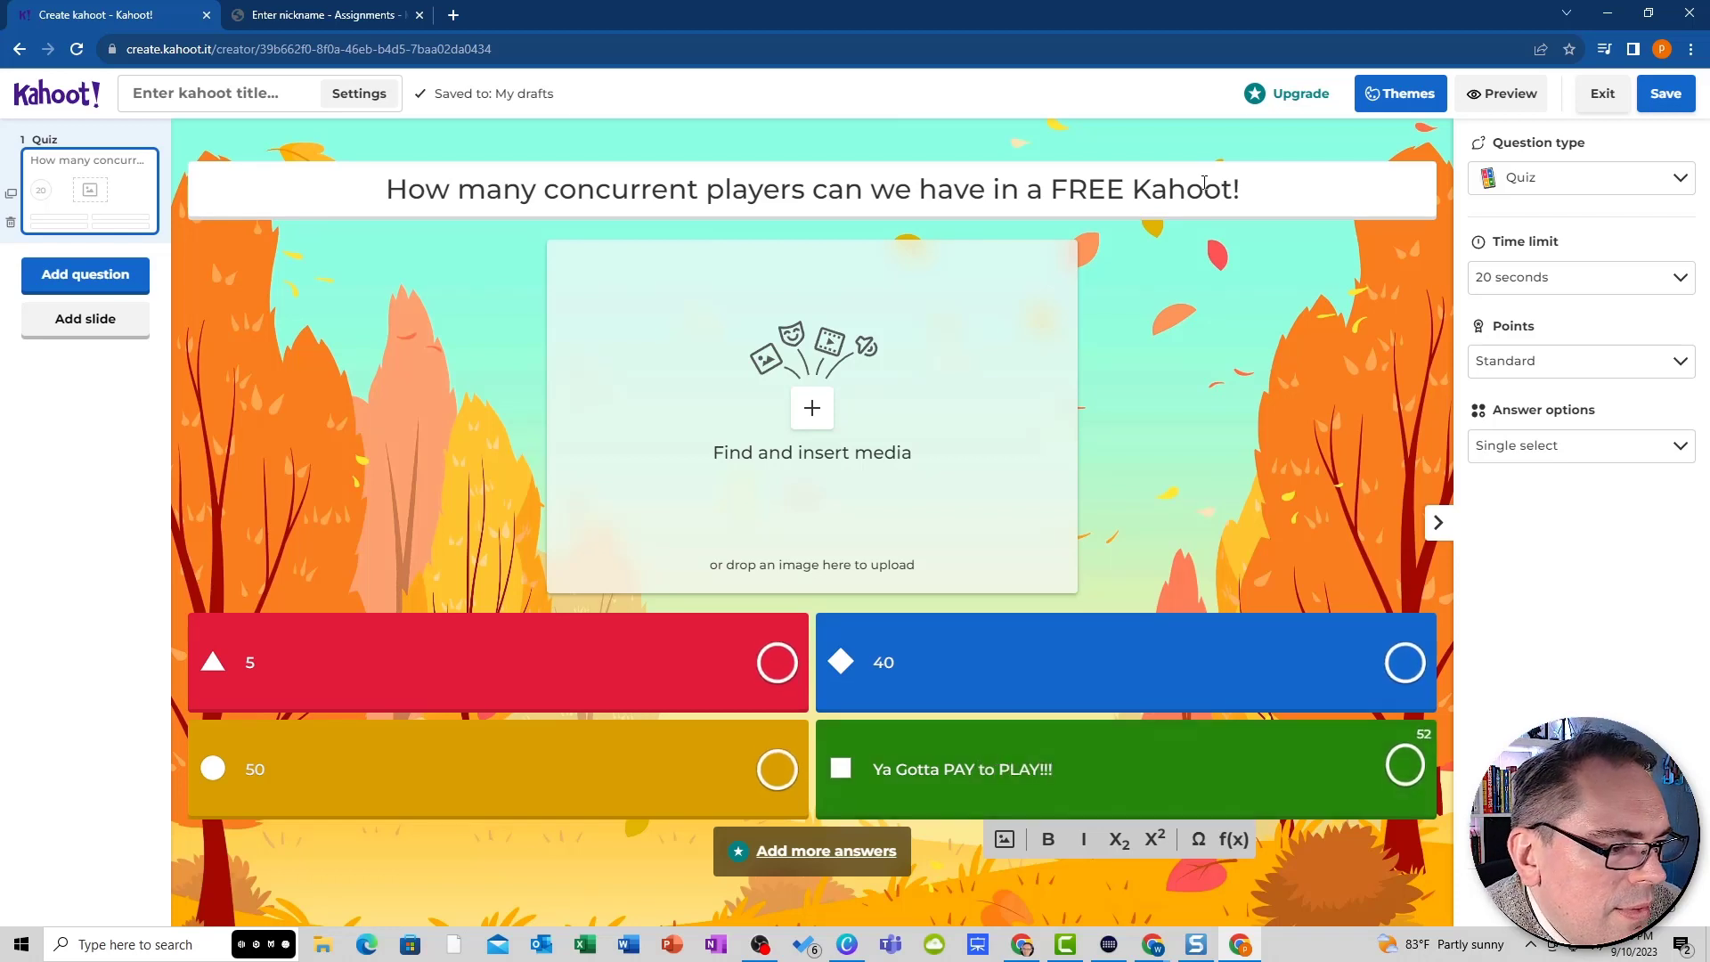
click(952, 688)
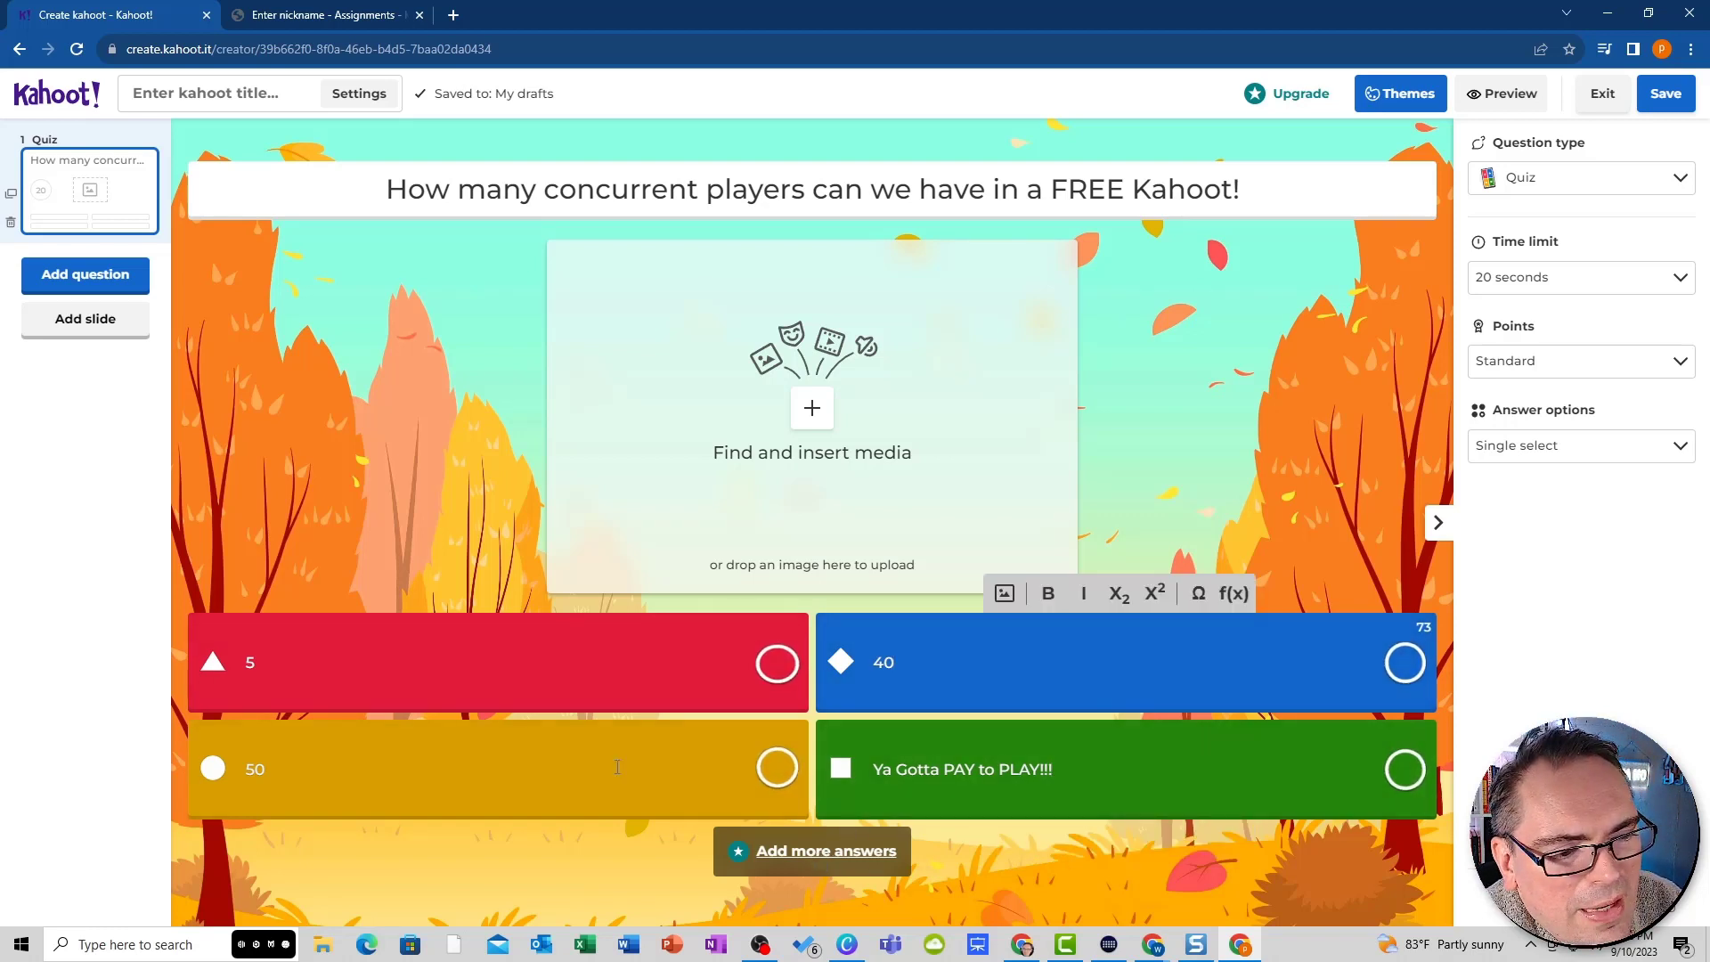
- Search the standard GIFs for "question" and insert the "Quick question for you" GIF as the question's media
click(813, 403)
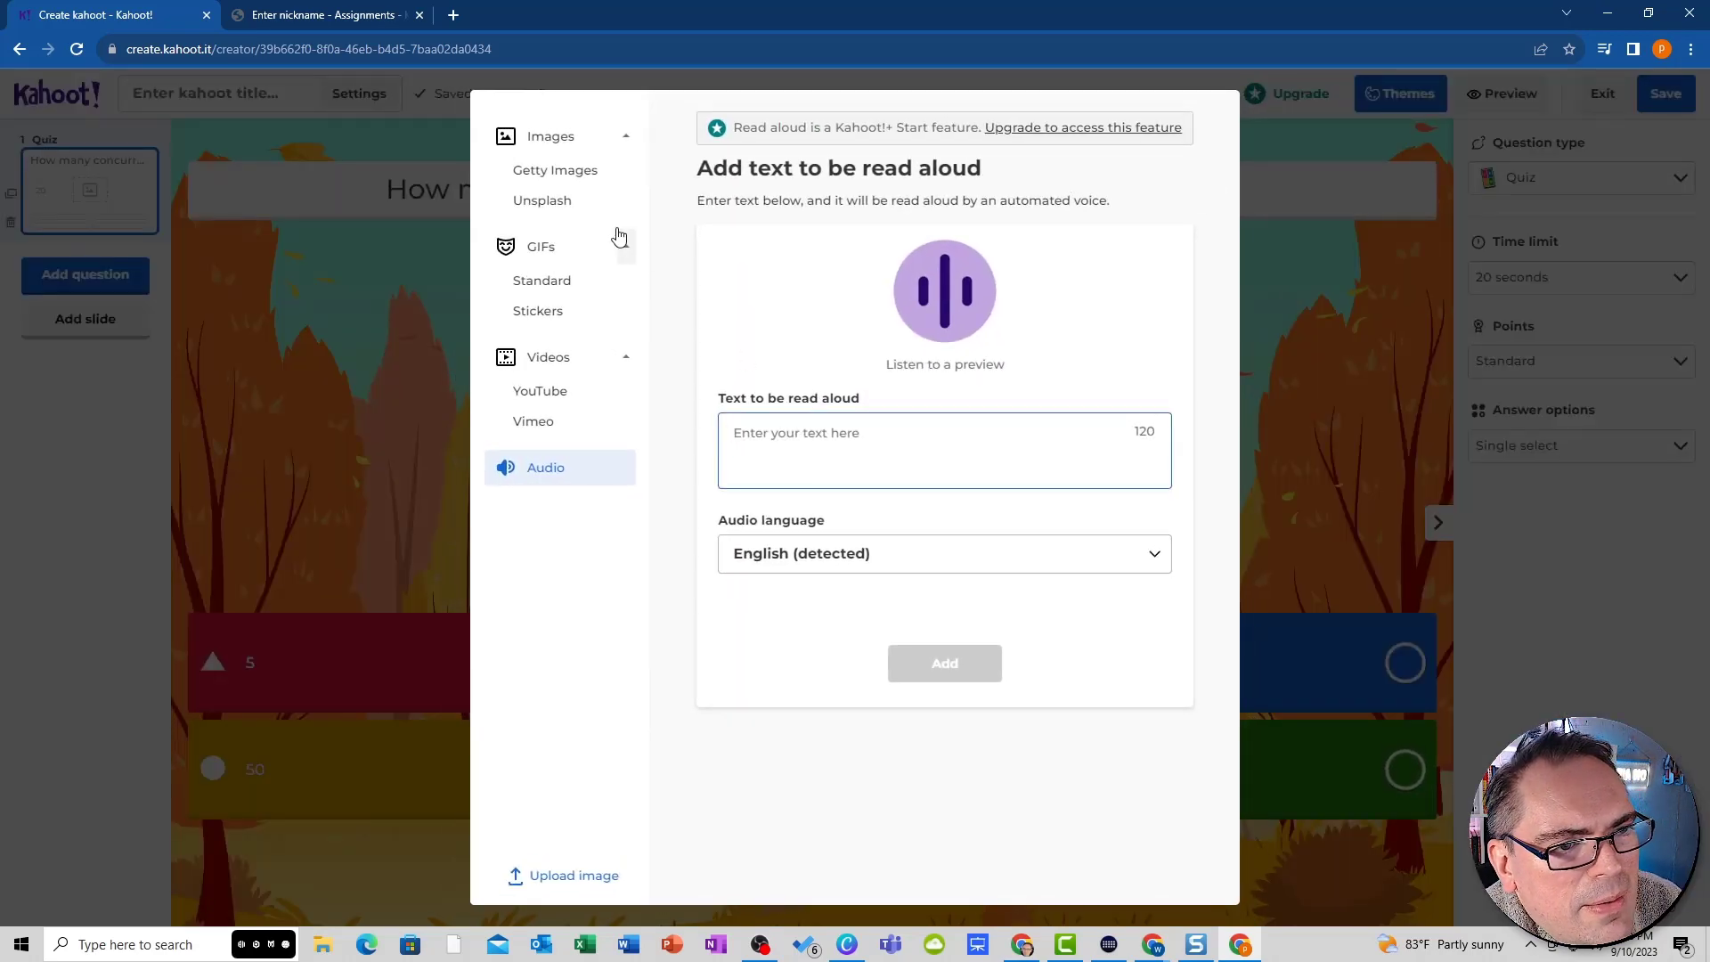
click(570, 280)
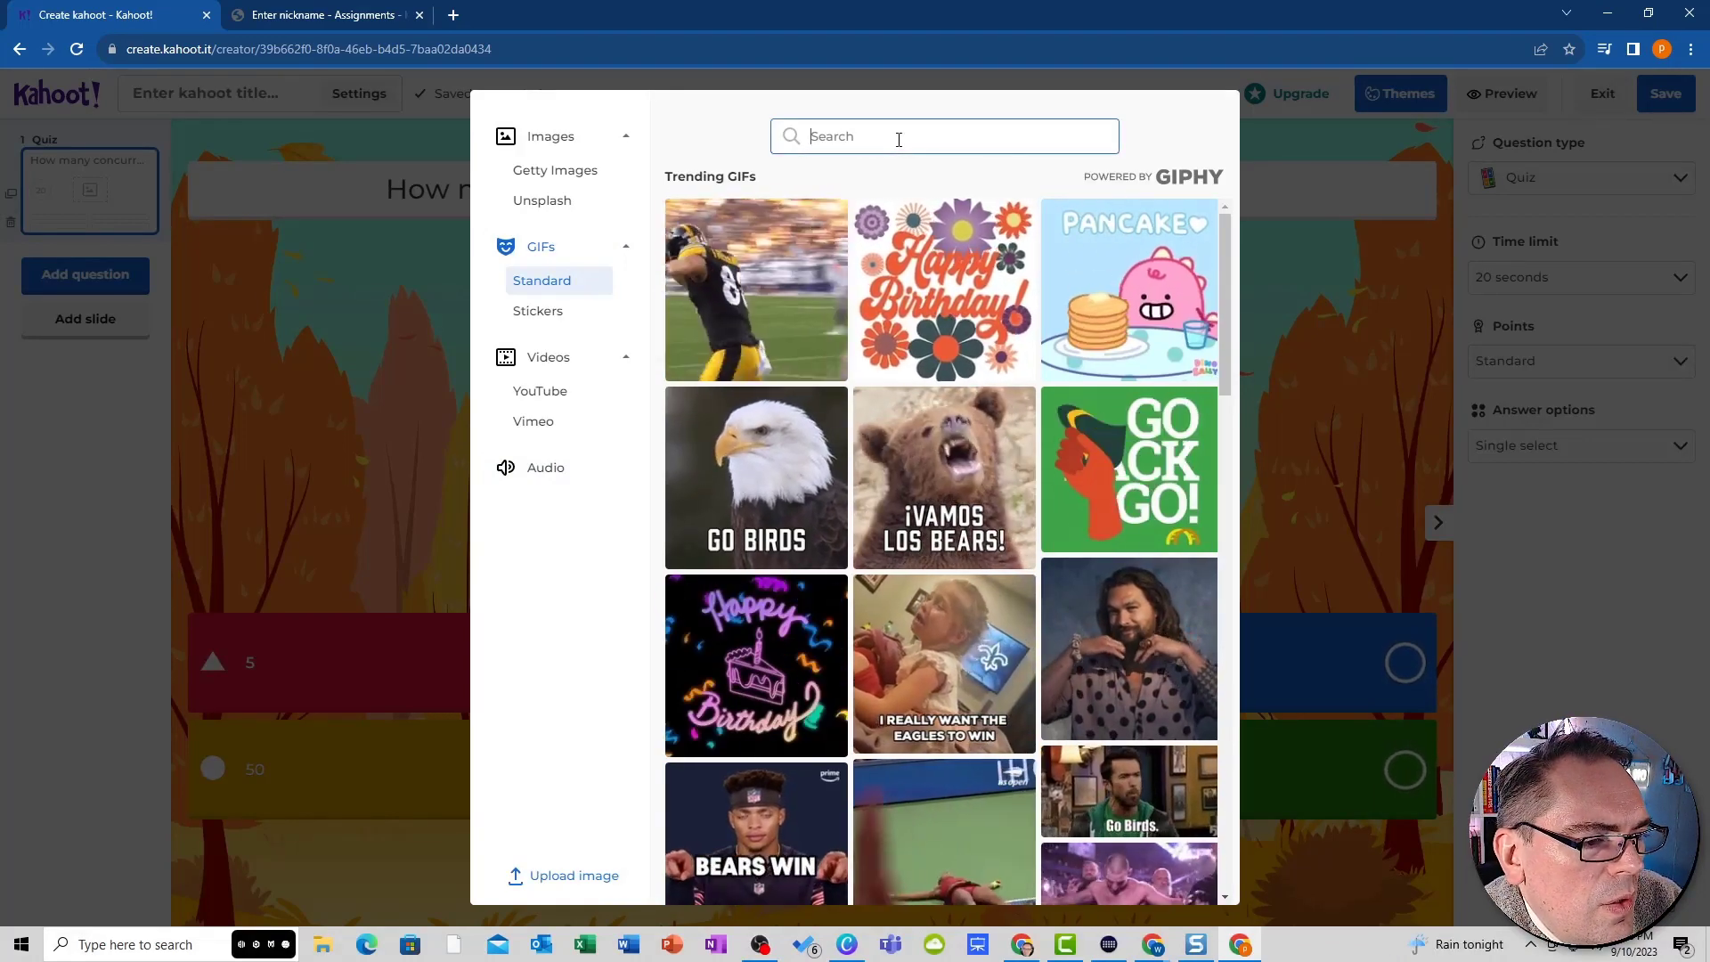
text(question)
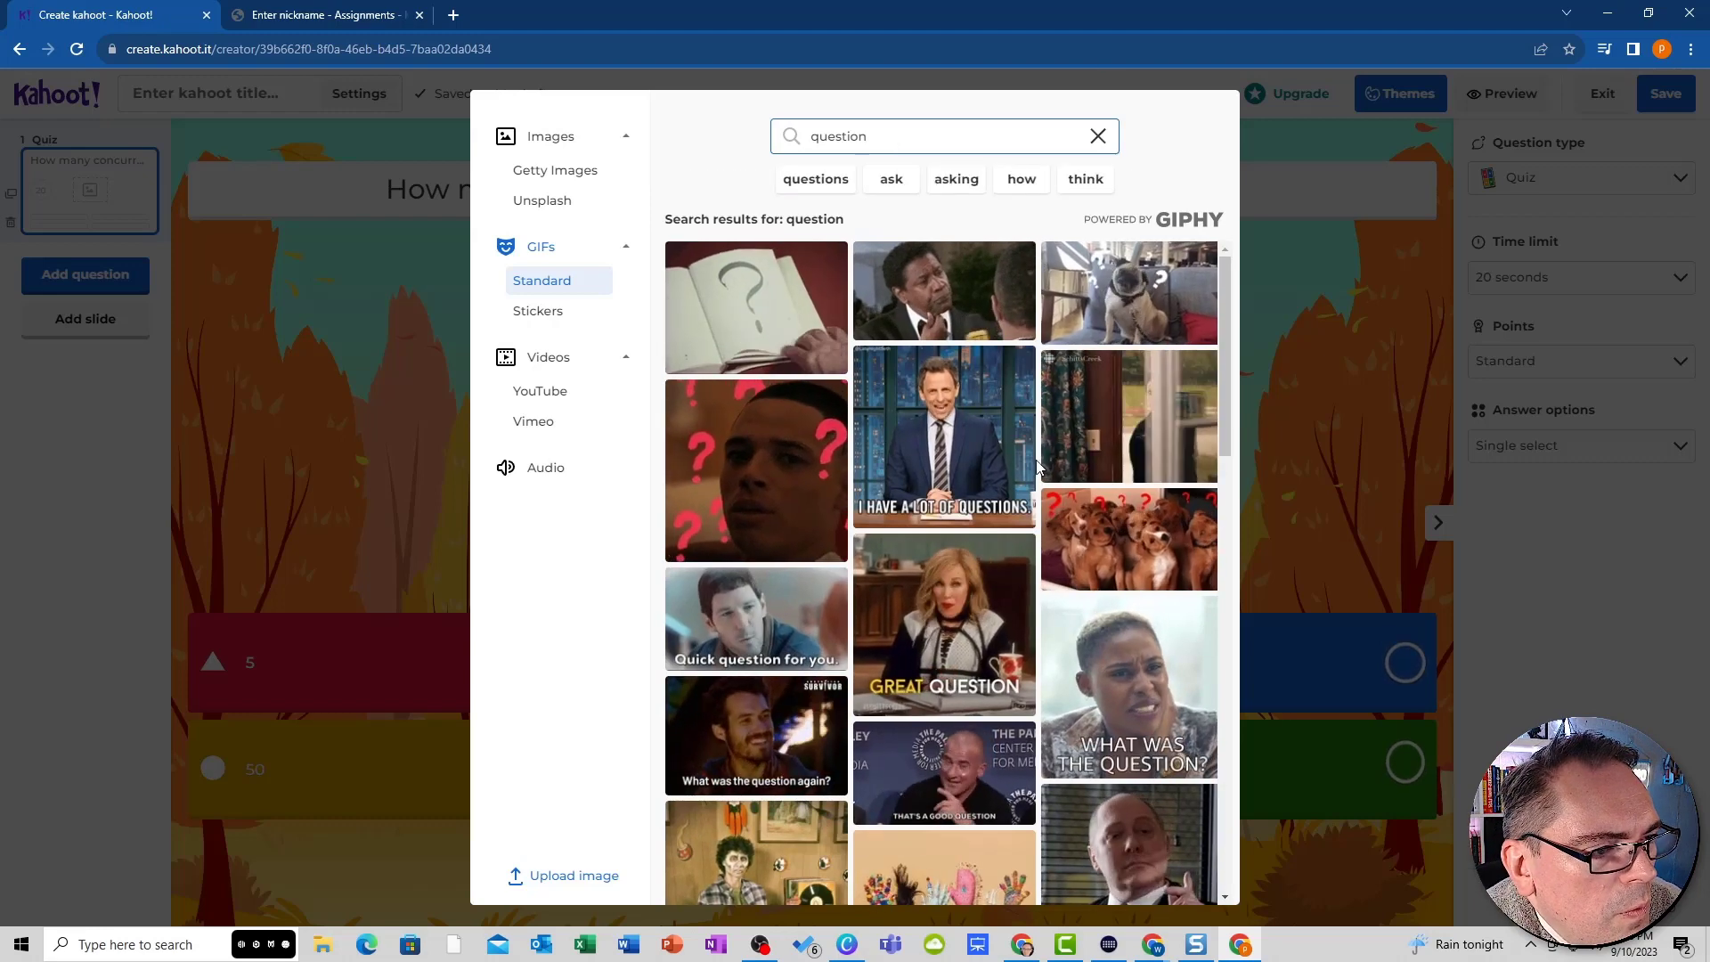
click(759, 619)
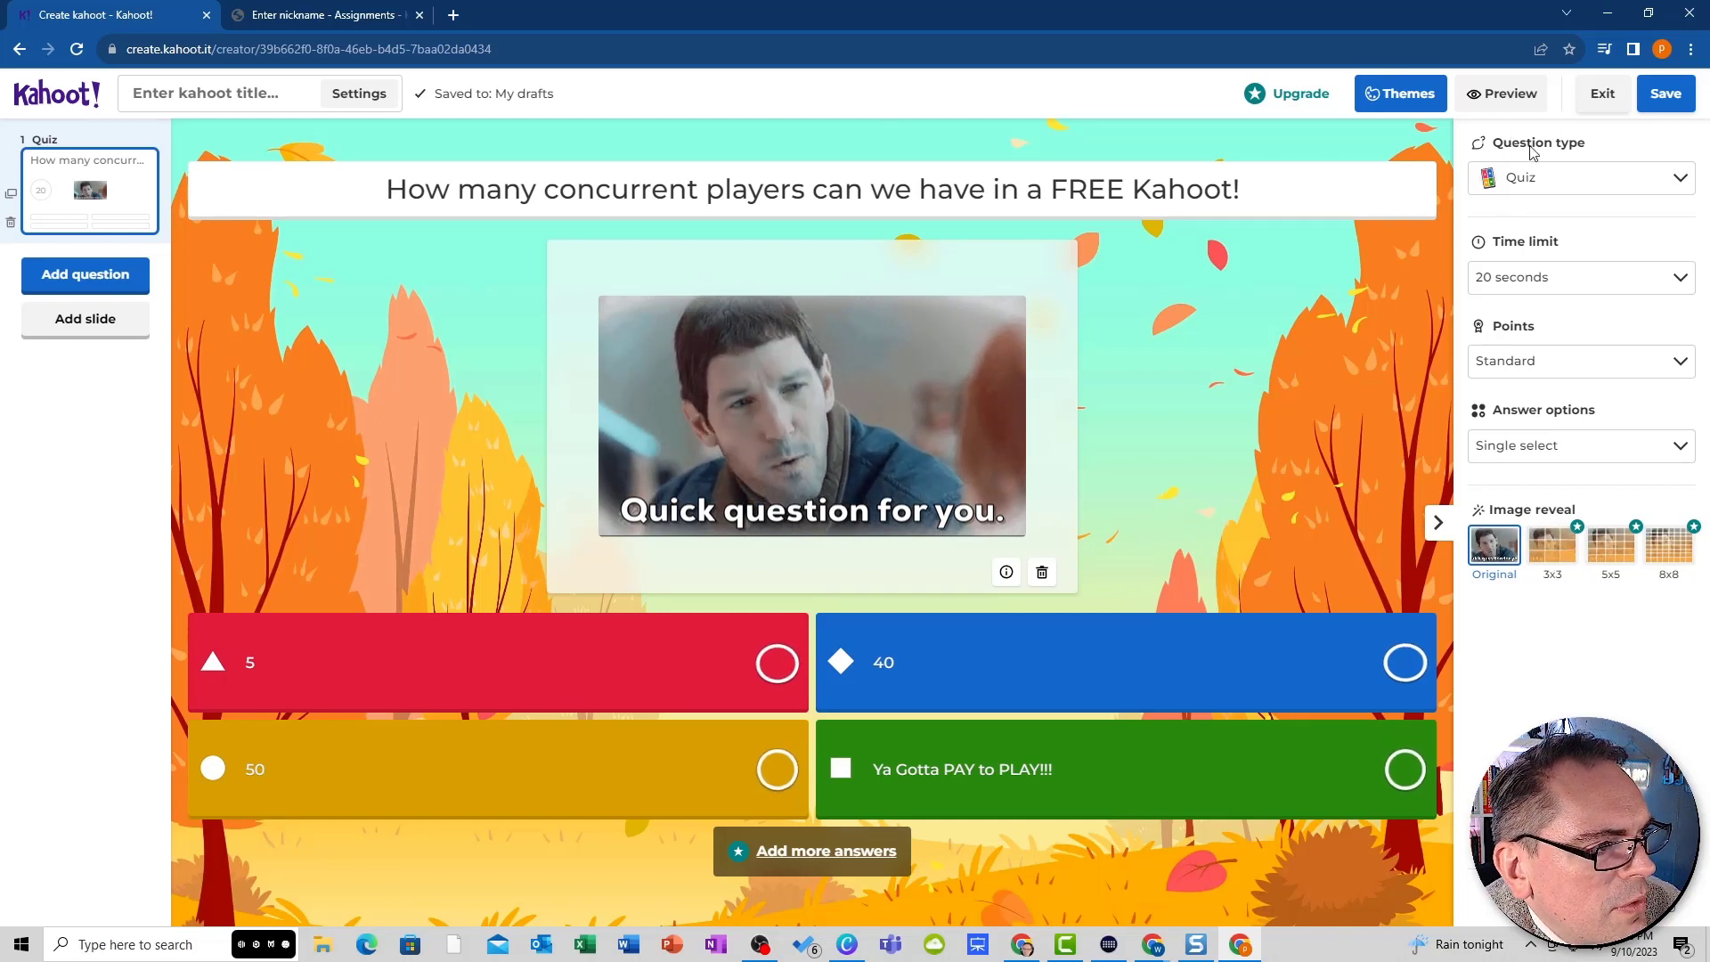
- Examine the time limit and points options available for the question
click(1523, 277)
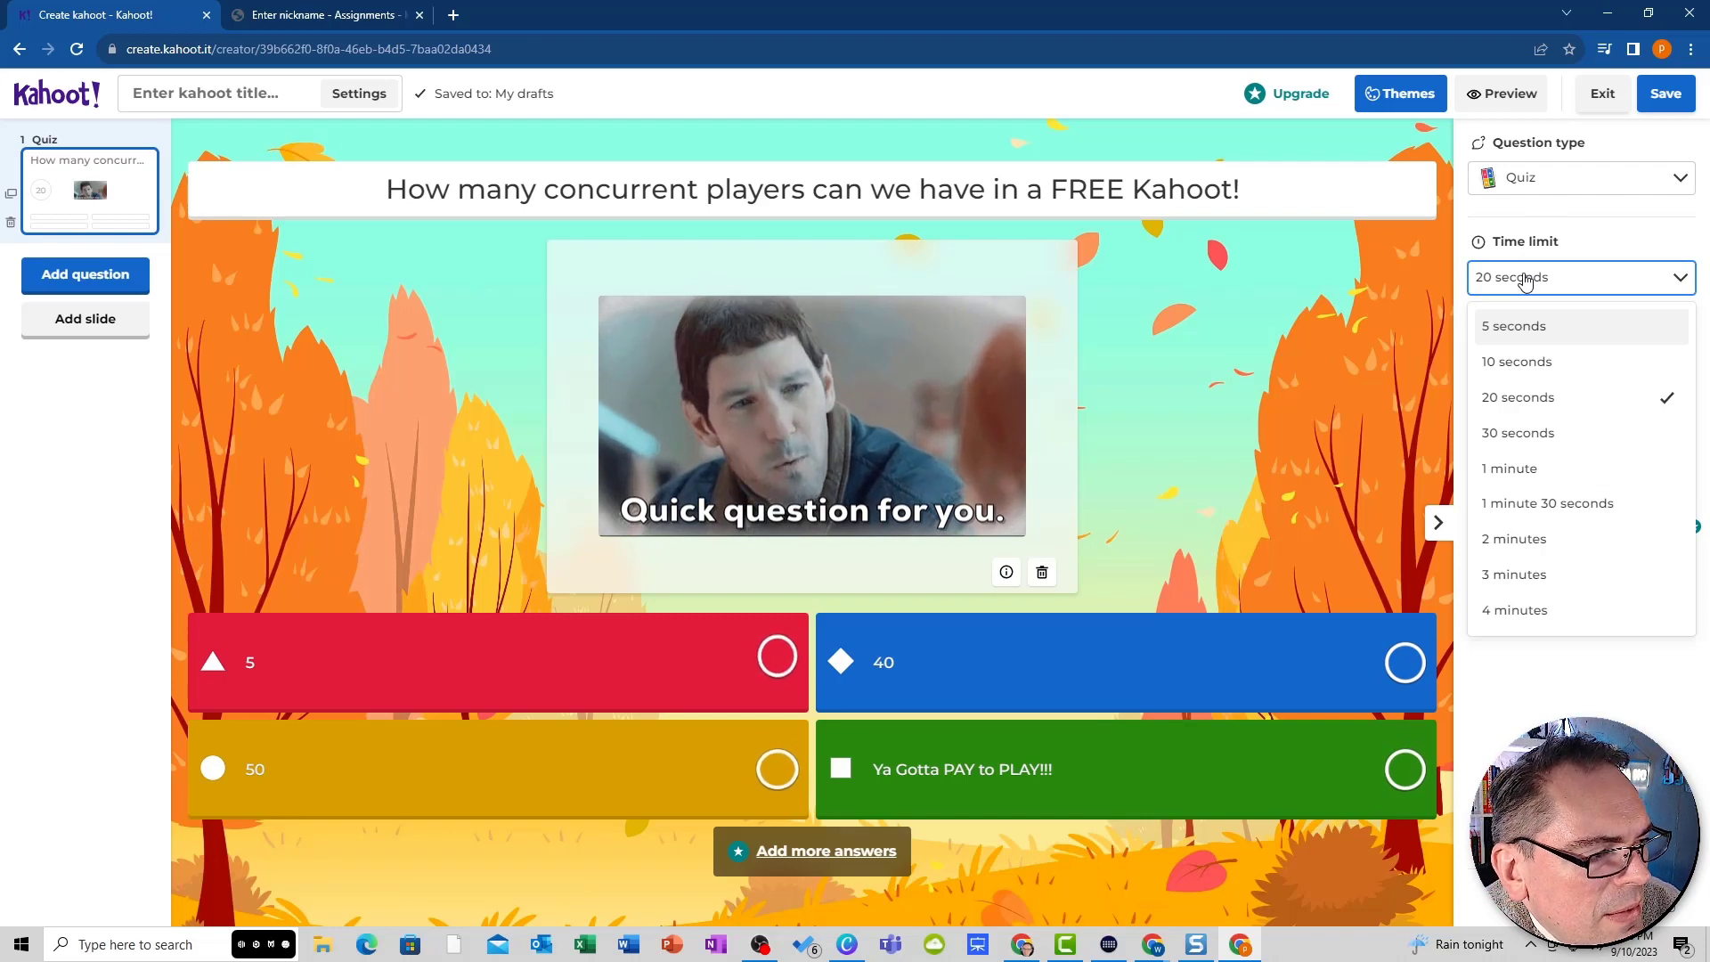
click(1651, 291)
click(1561, 359)
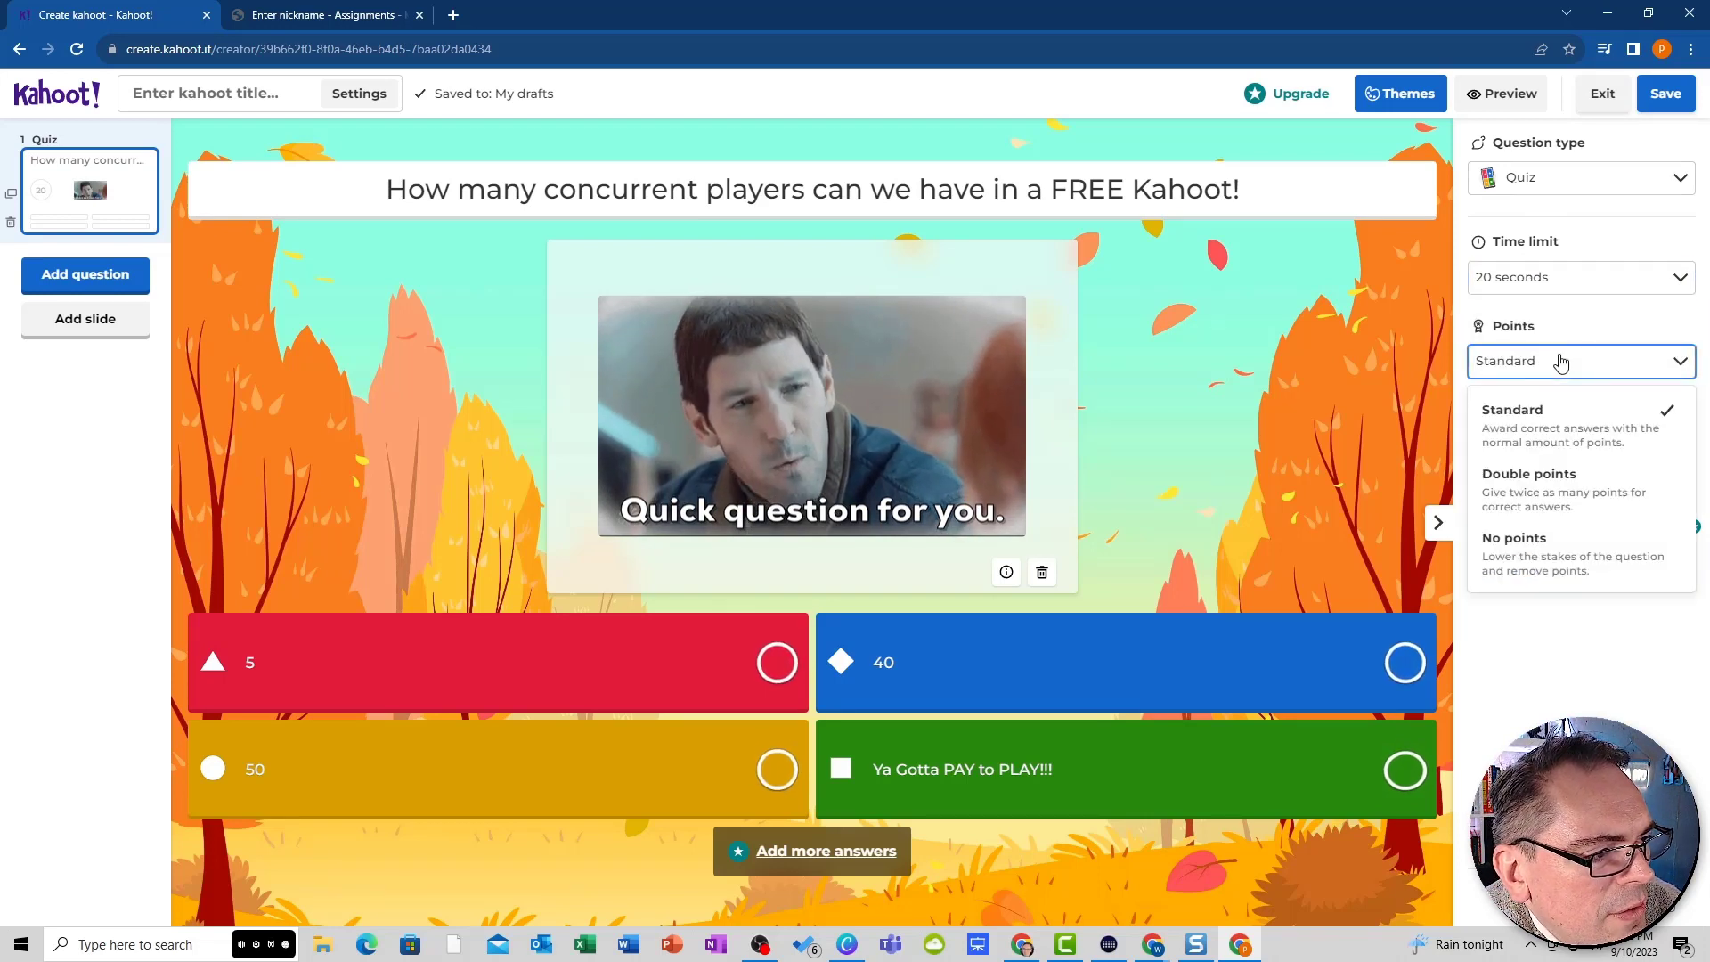
click(1600, 356)
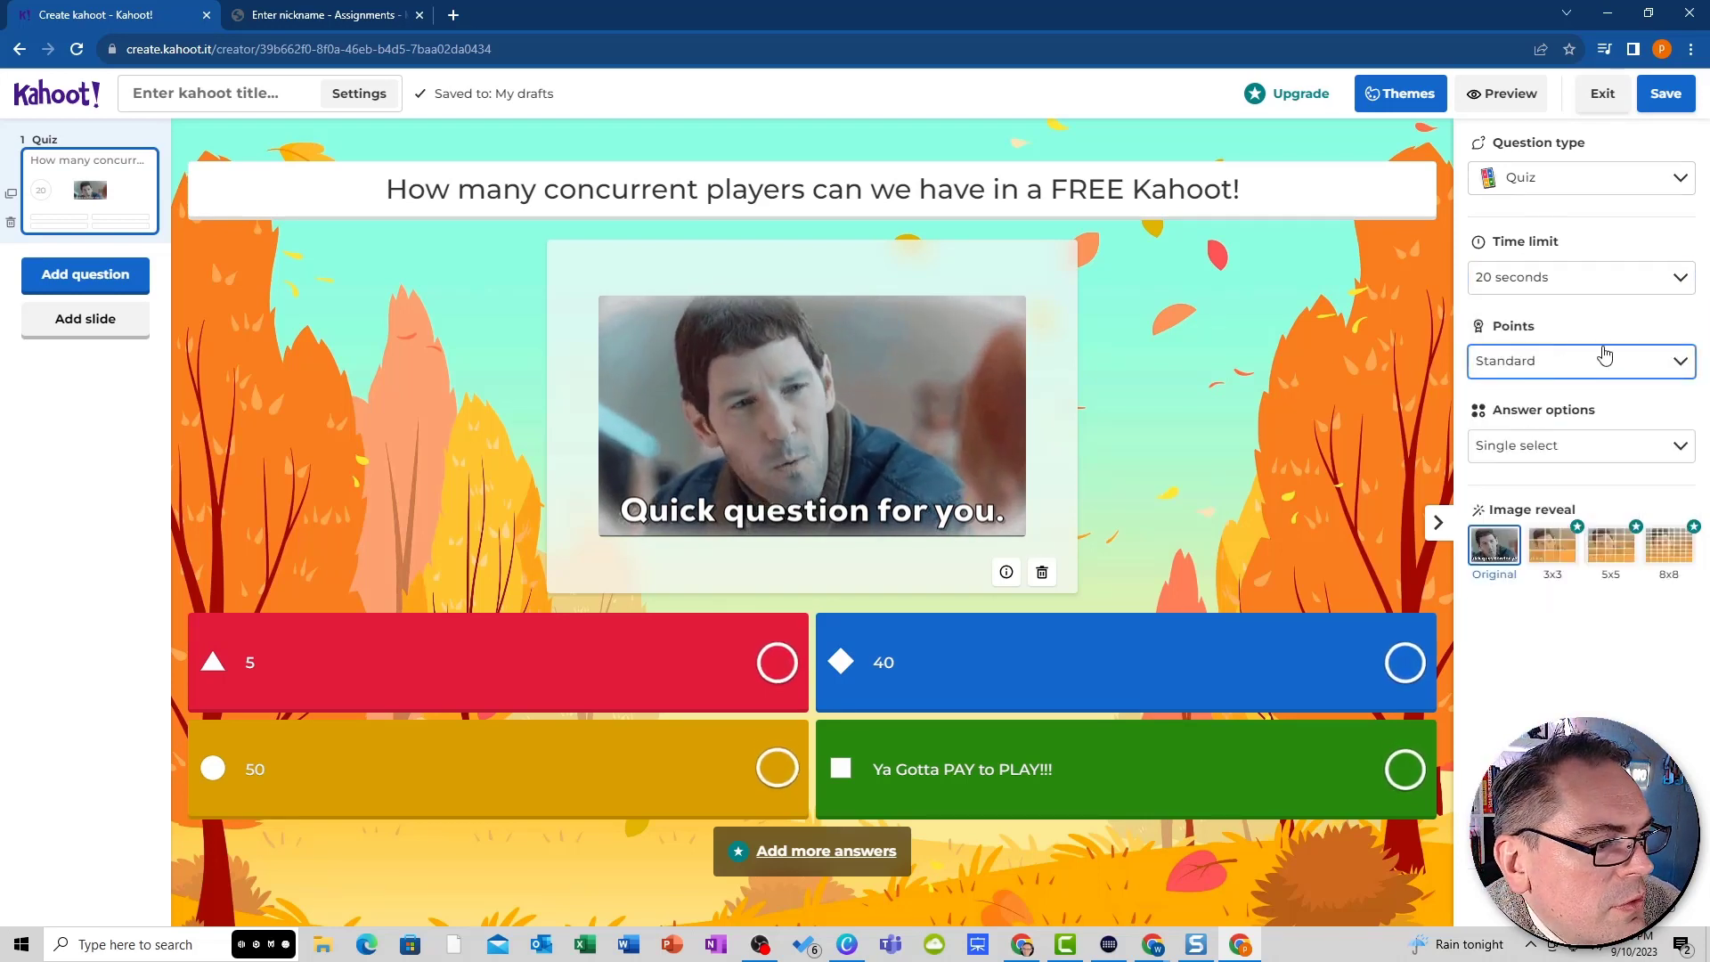
- Examine the answer selection options available for the first question
click(1610, 444)
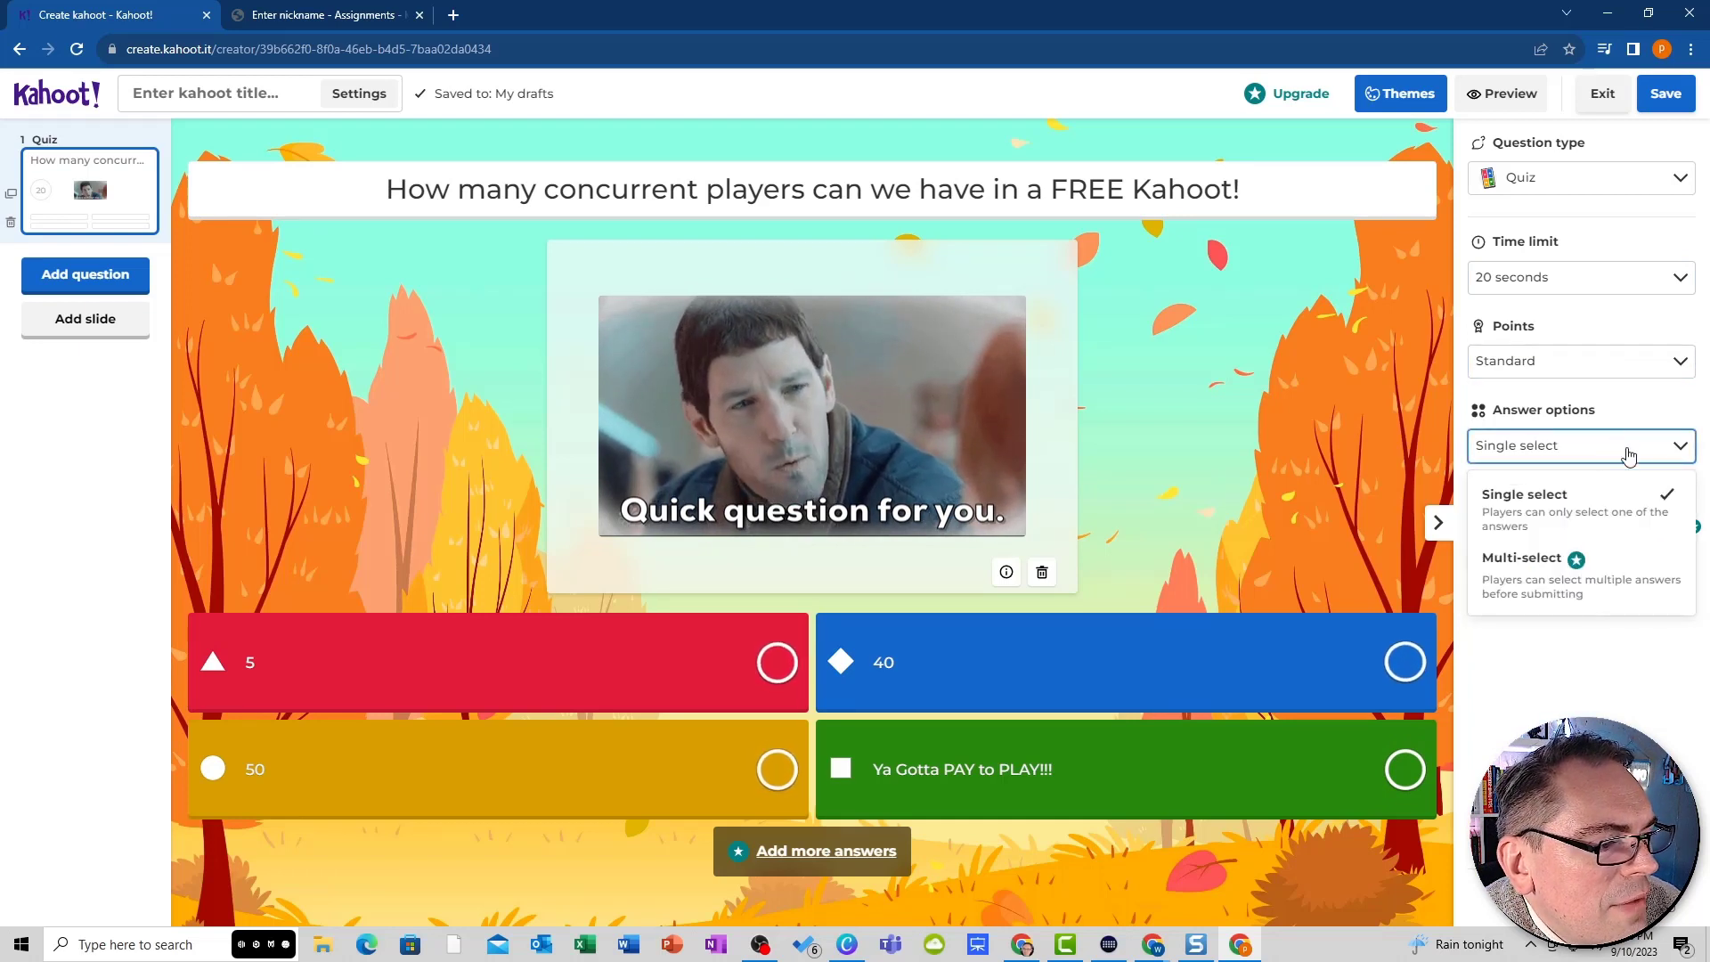
click(1607, 442)
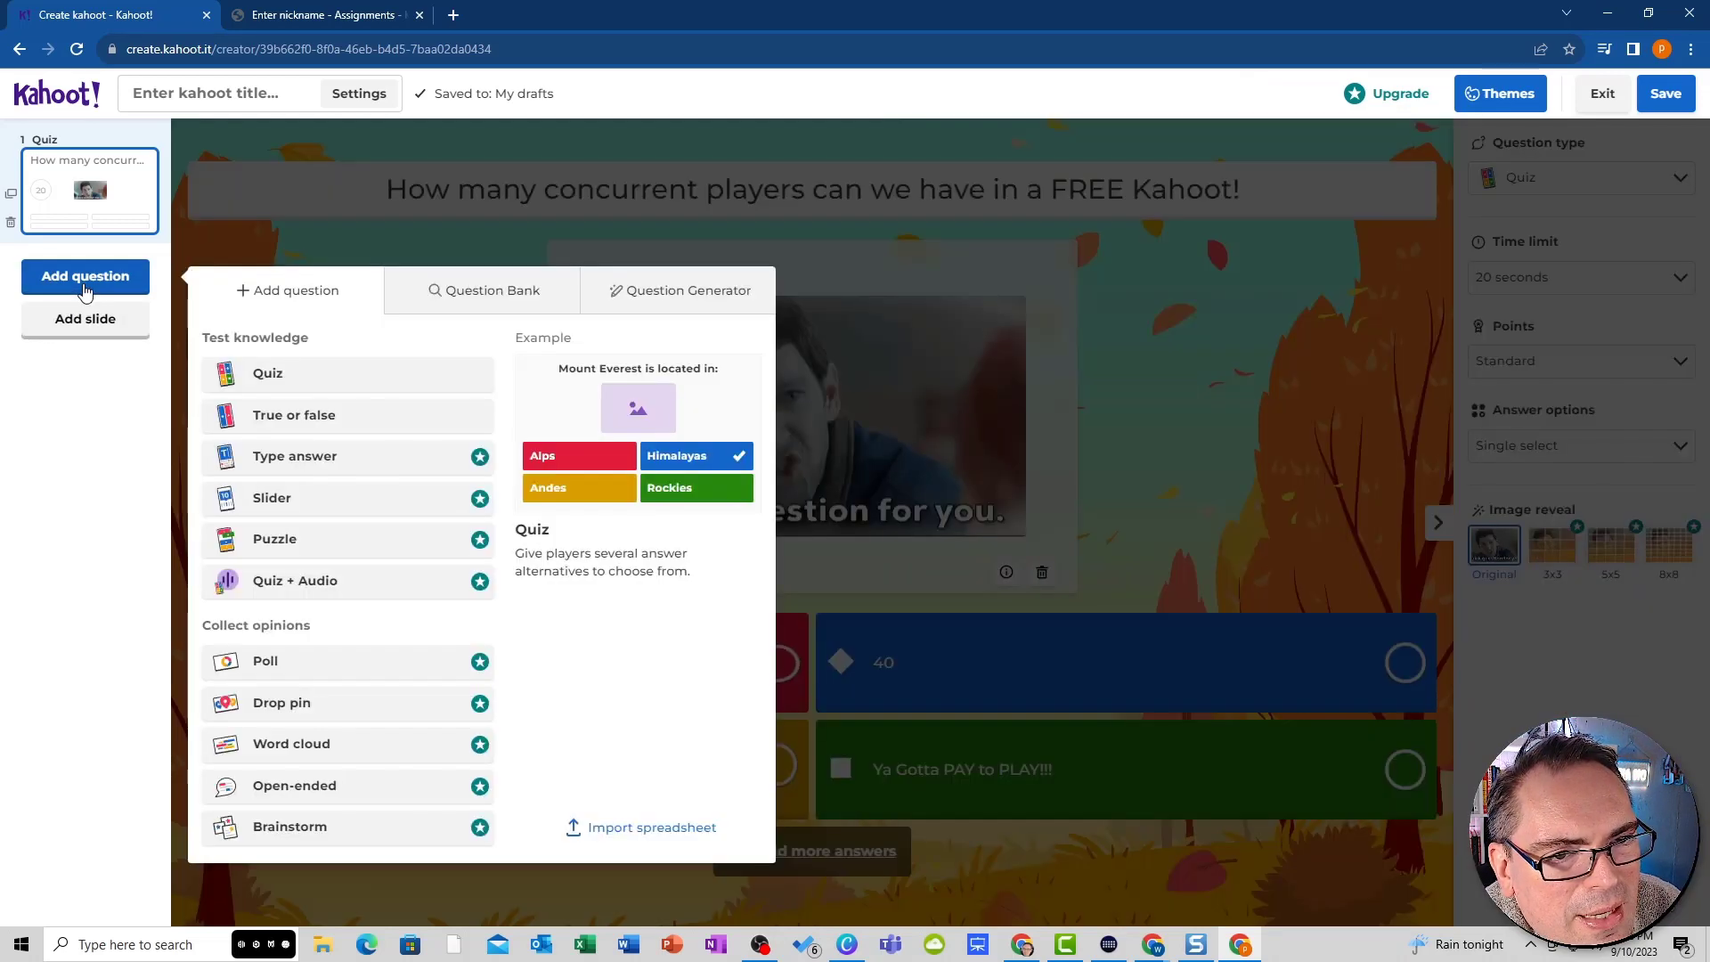
- Search the question bank for "doctrinal mastery" across all types of public questions
click(84, 278)
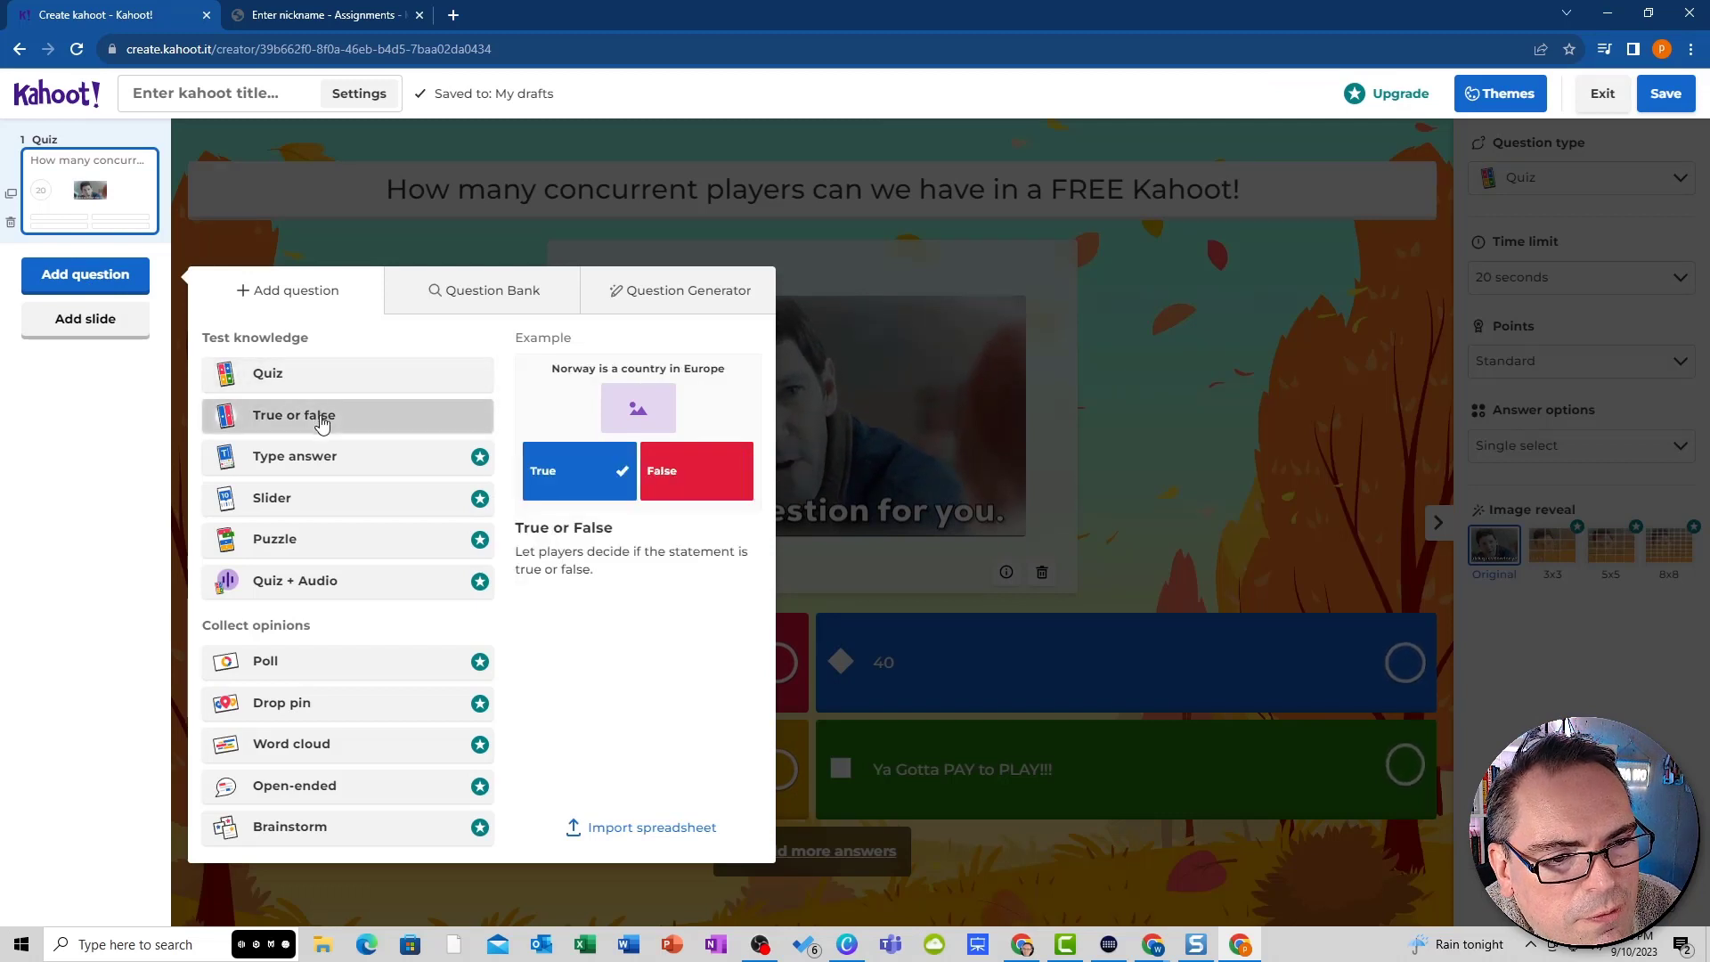
click(459, 294)
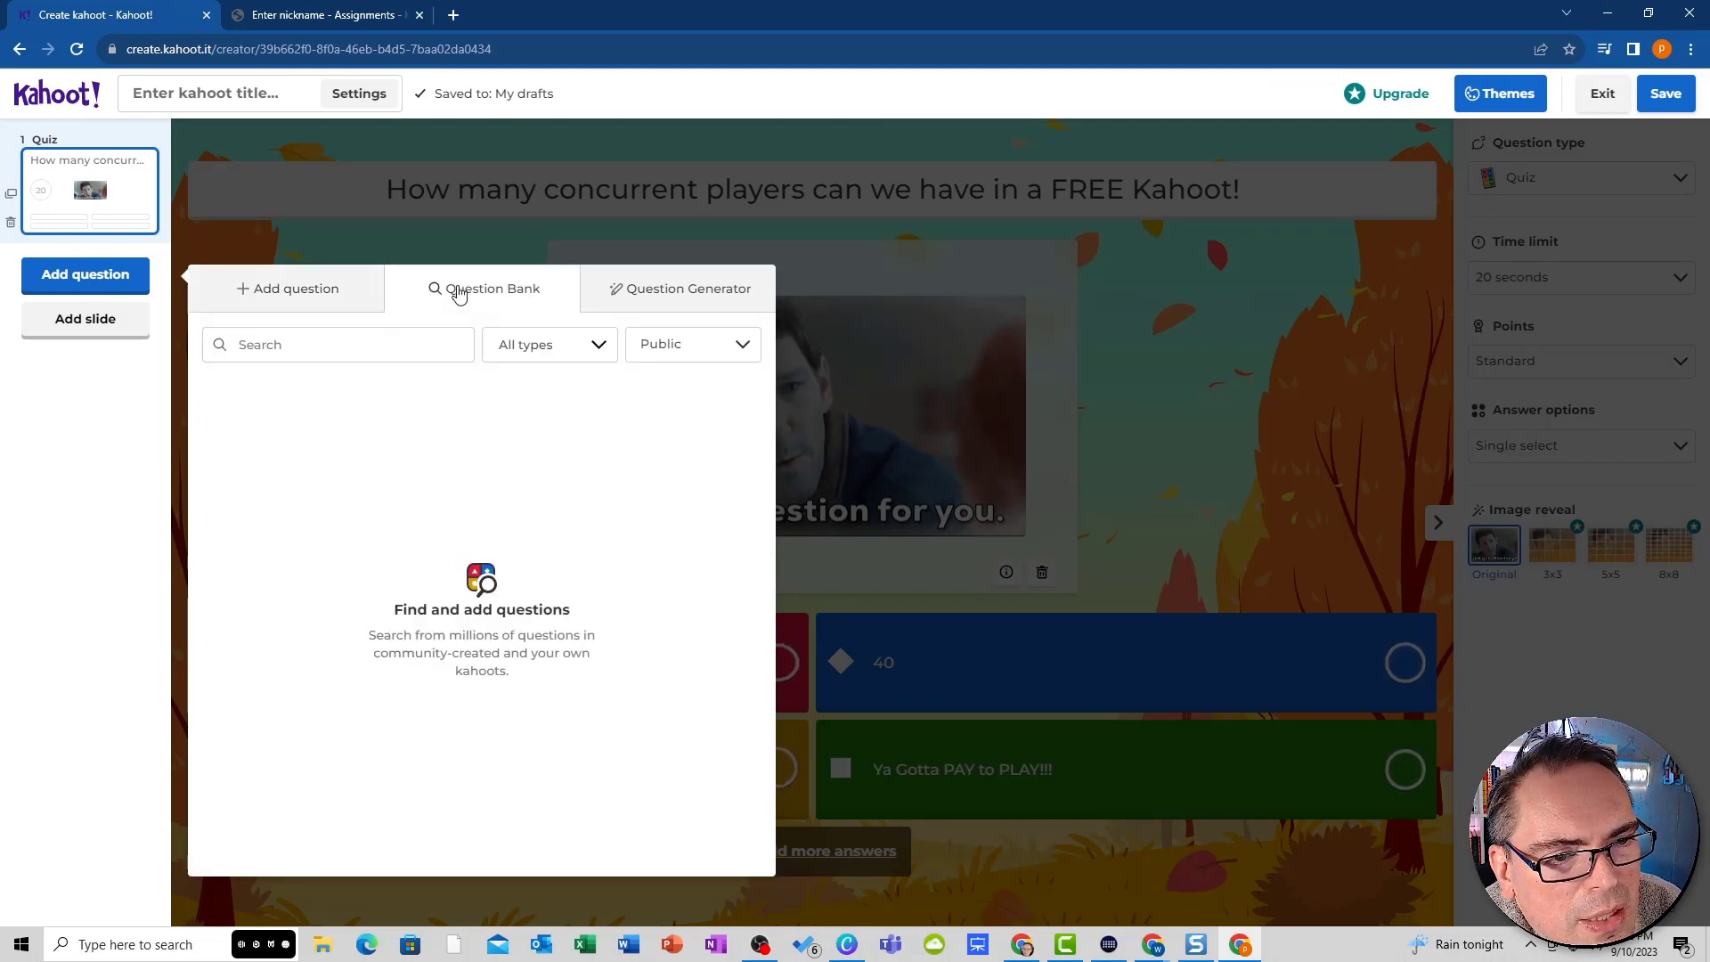
click(391, 342)
text(doctrinal)
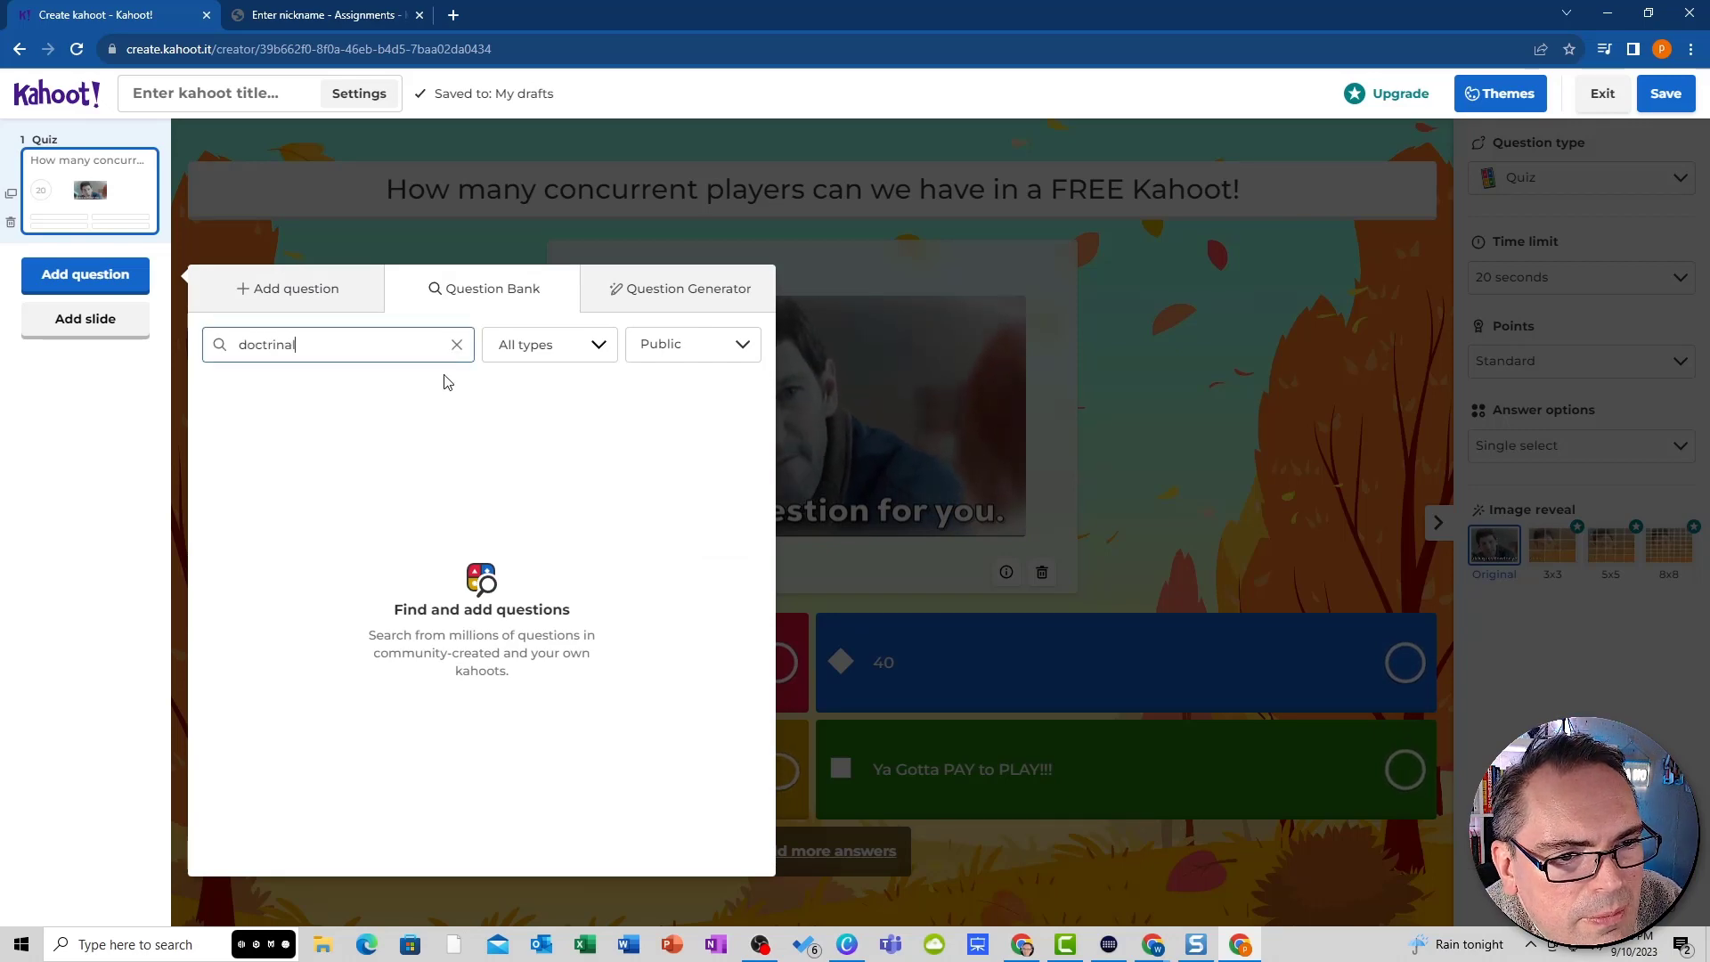
text( mastery)
key(Return)
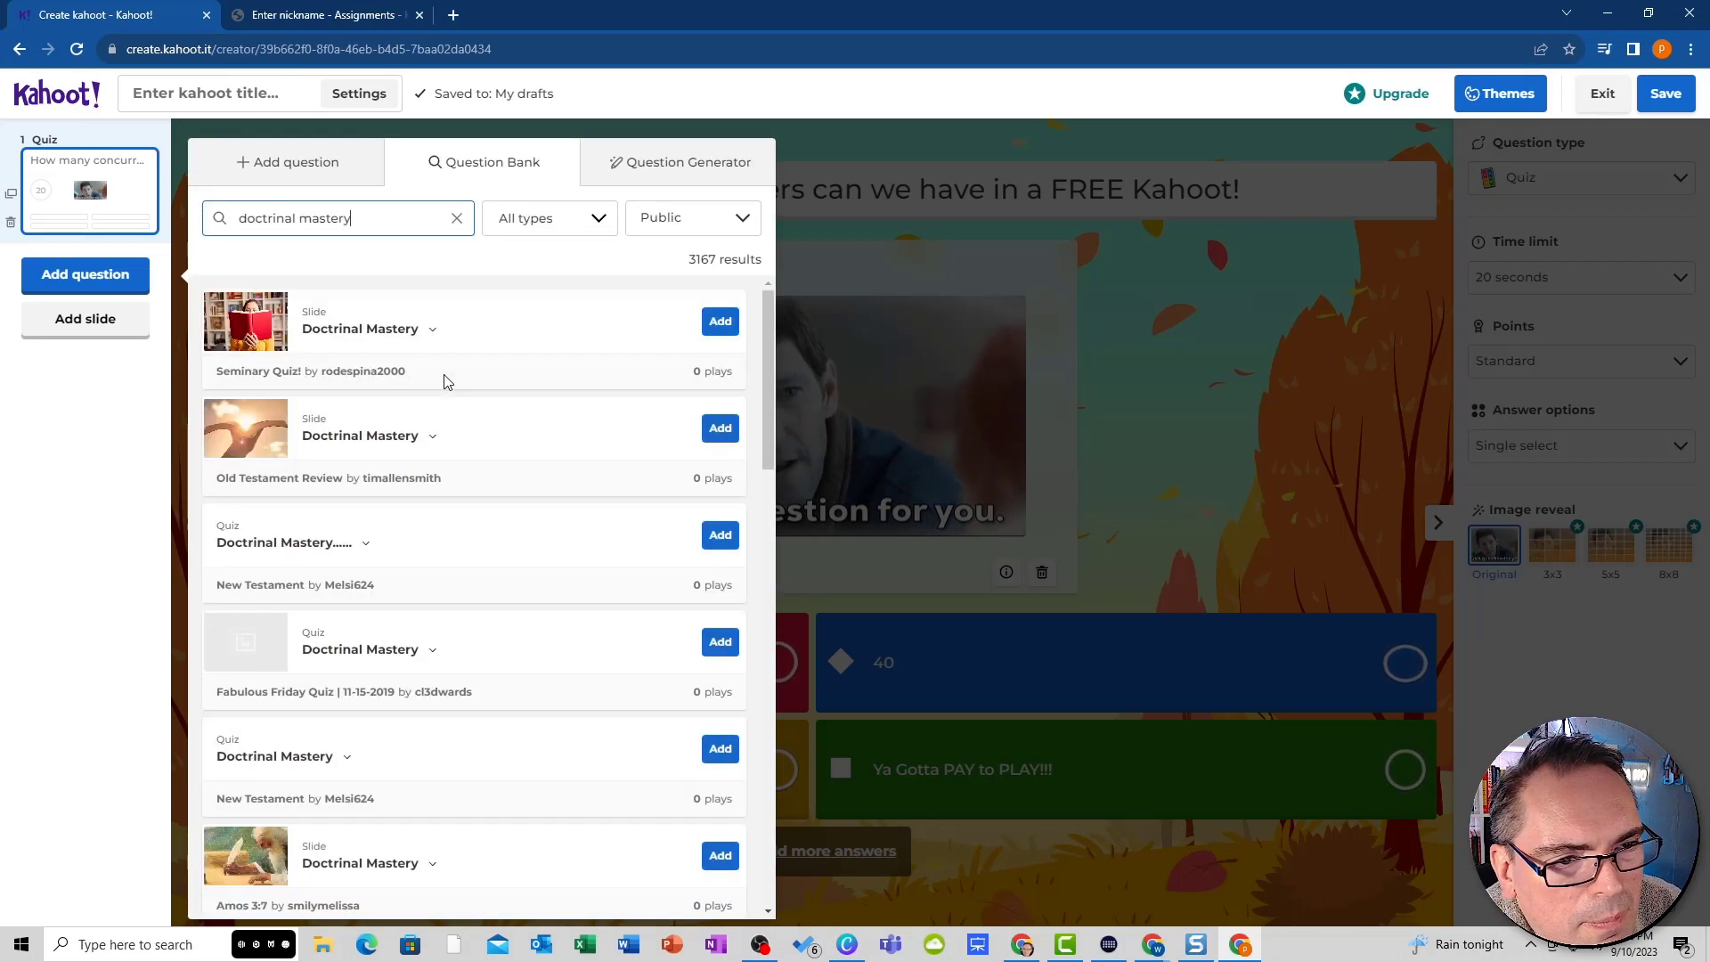
- Add a Classic slide after the first question and delete that slide again
click(114, 321)
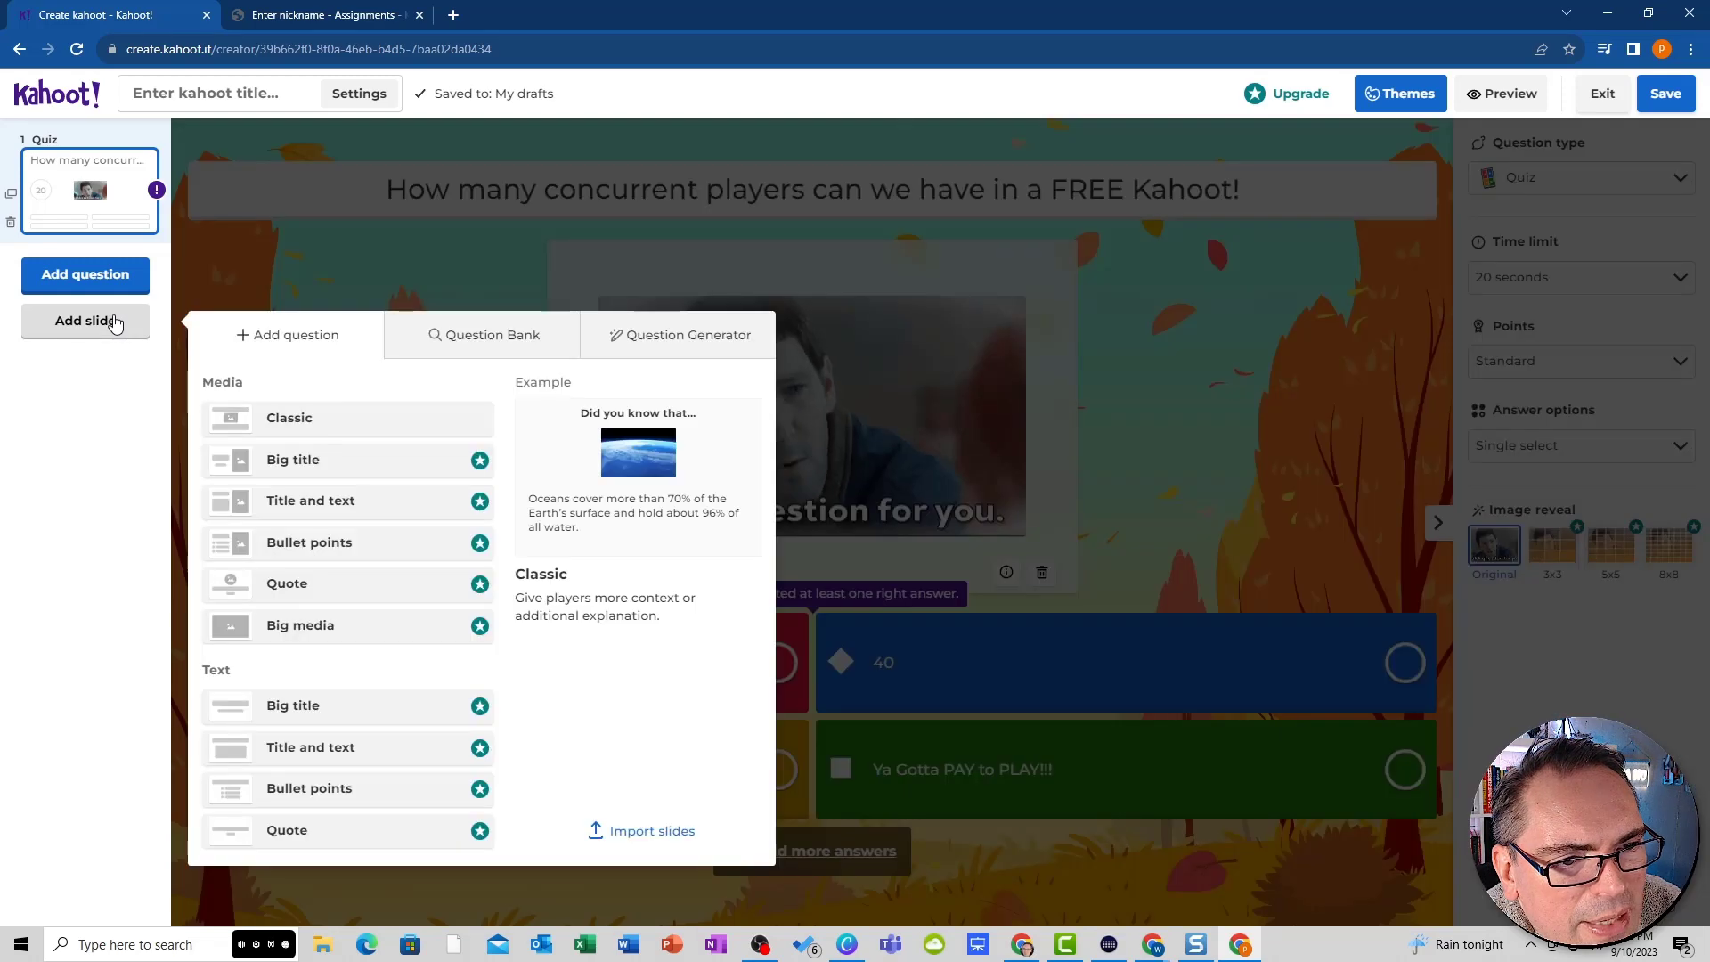
click(328, 417)
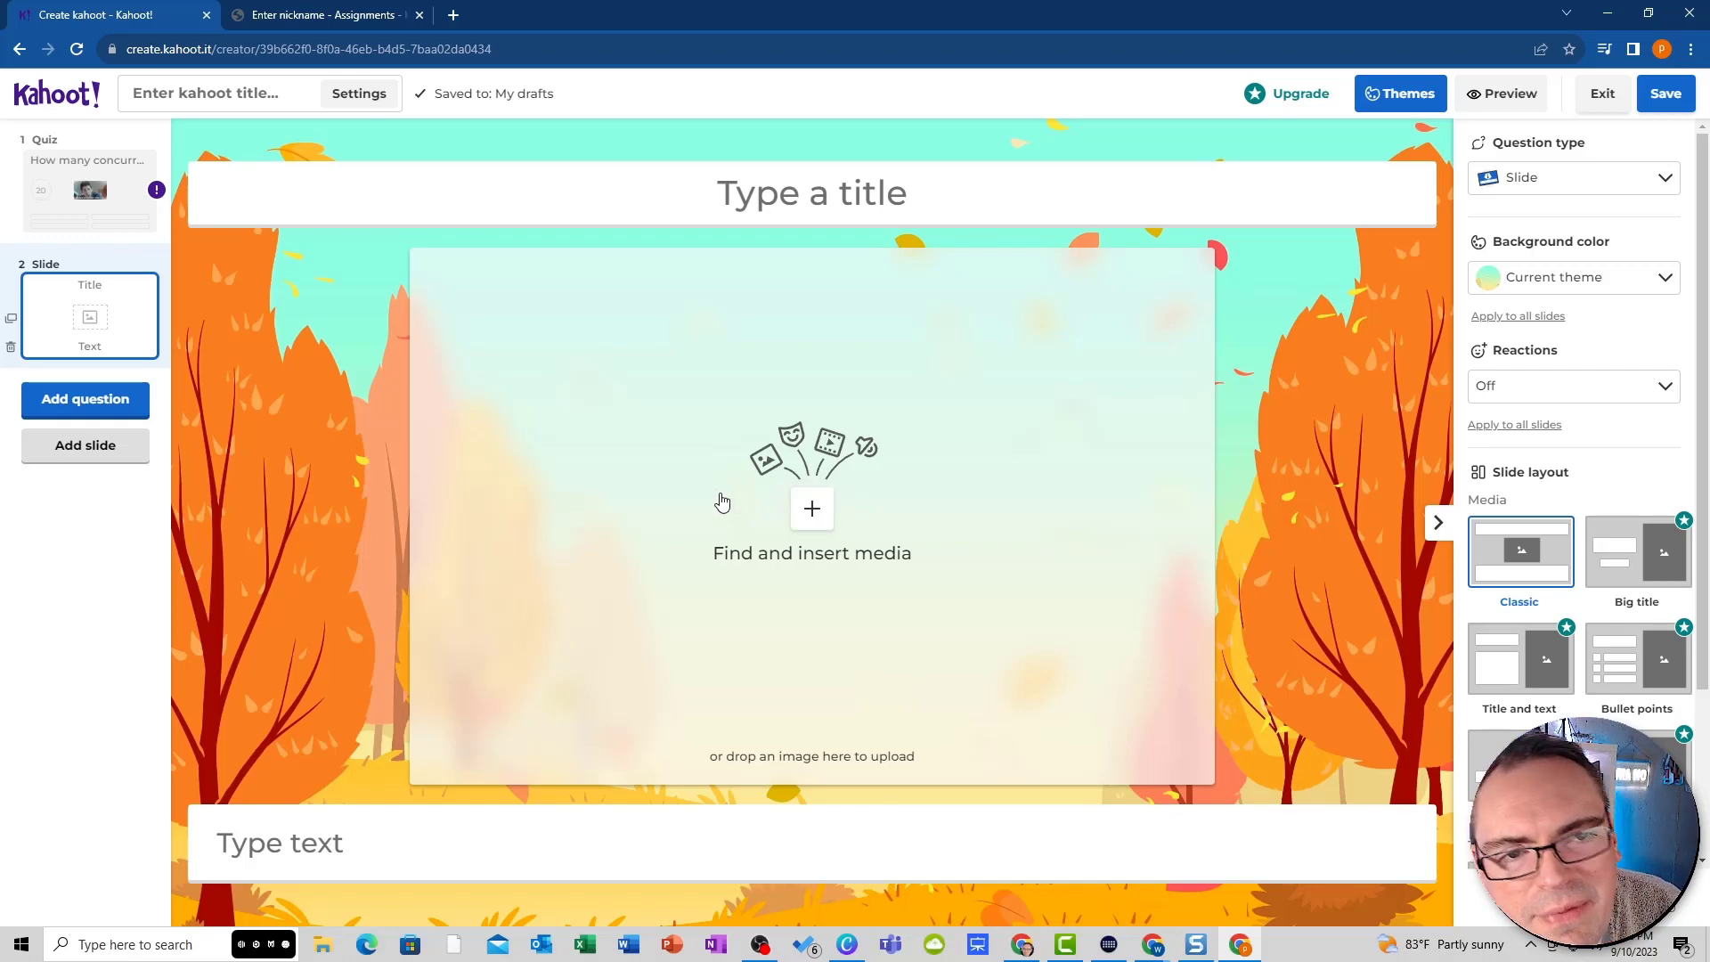
click(20, 349)
click(934, 570)
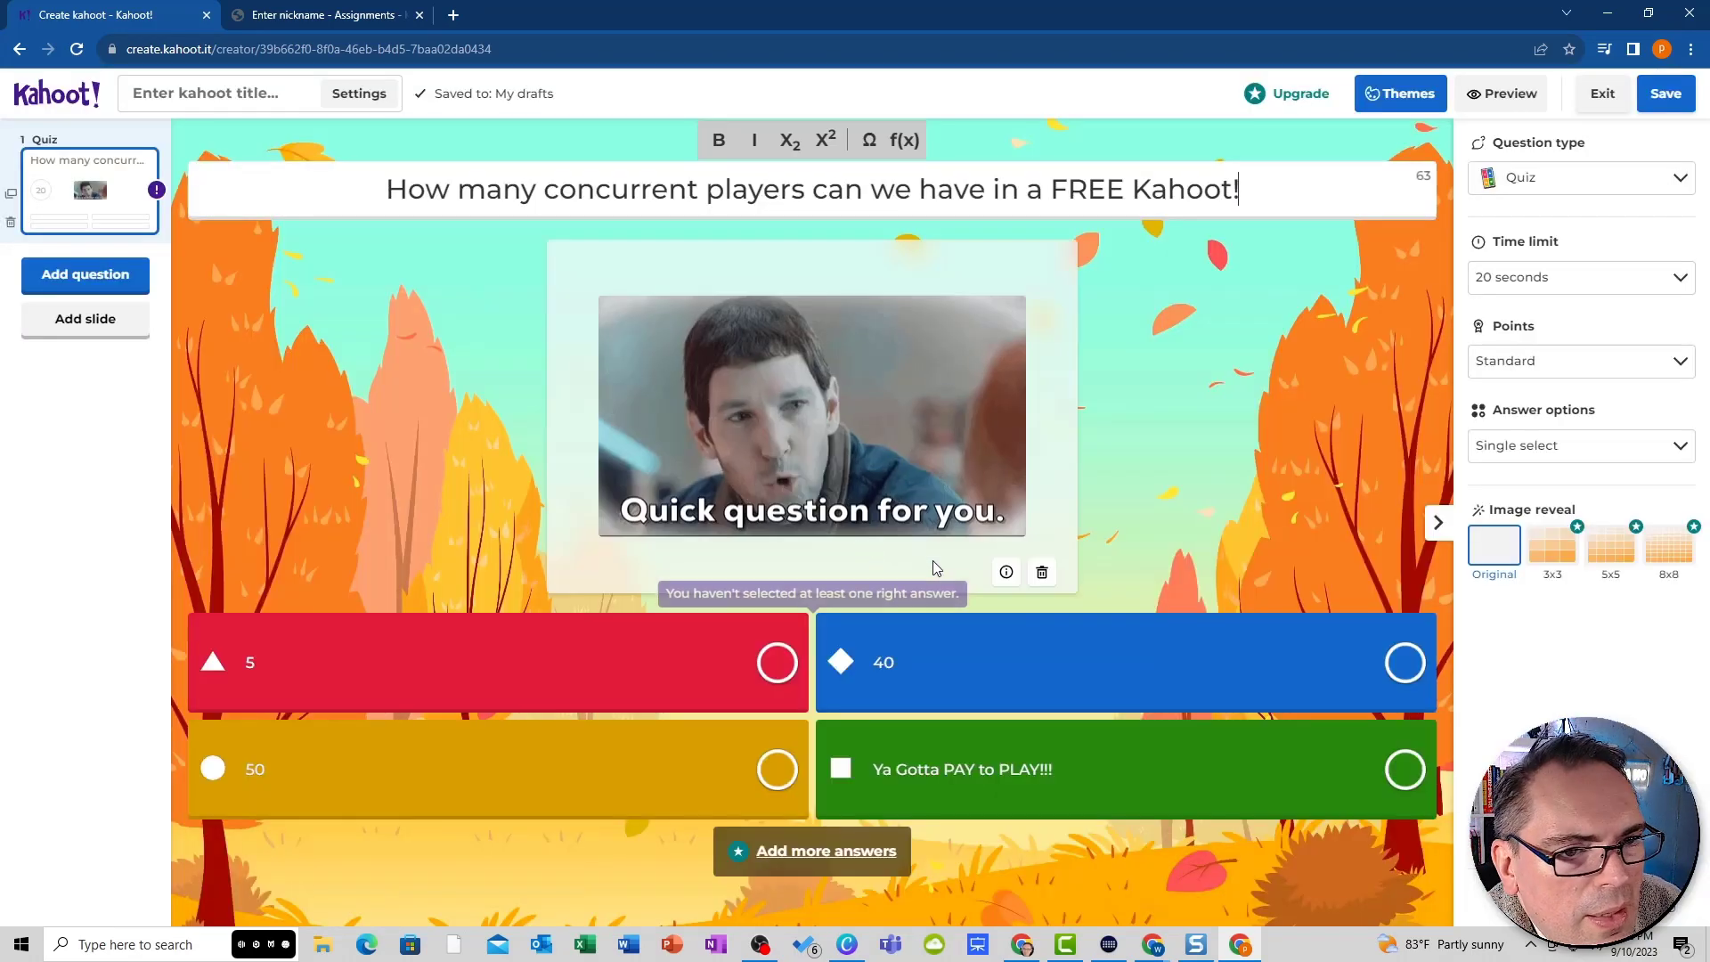
- Look at the AI question generator, and add a True or false question as question 2
click(112, 287)
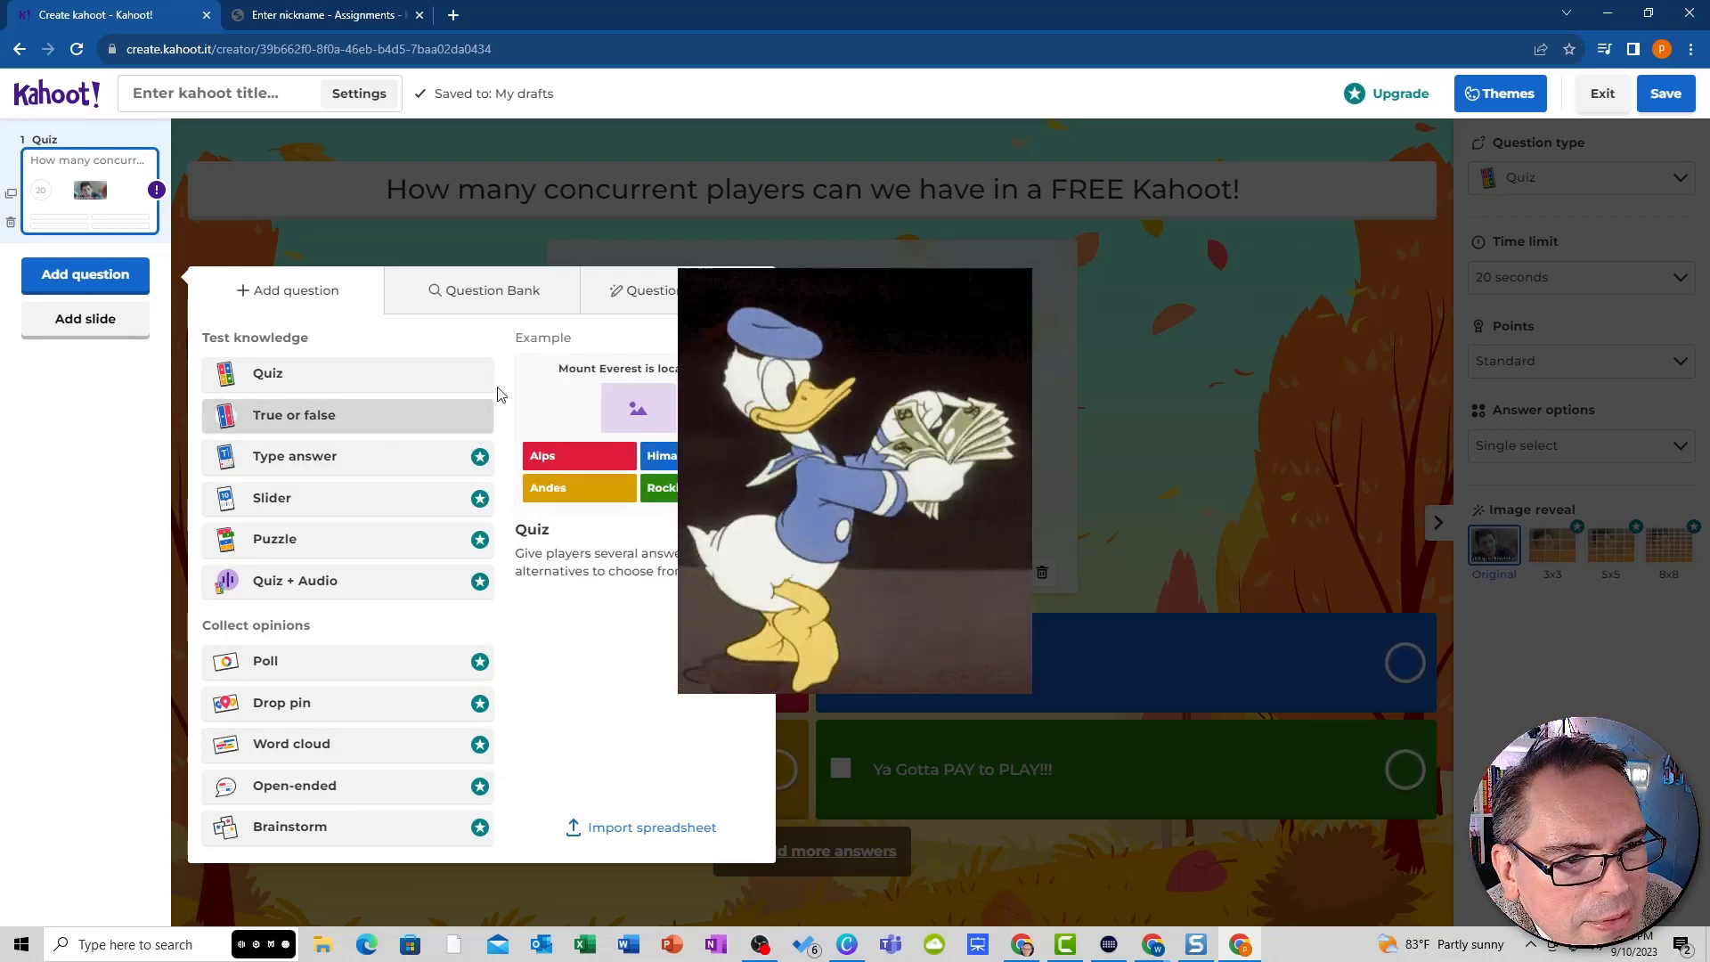
click(663, 296)
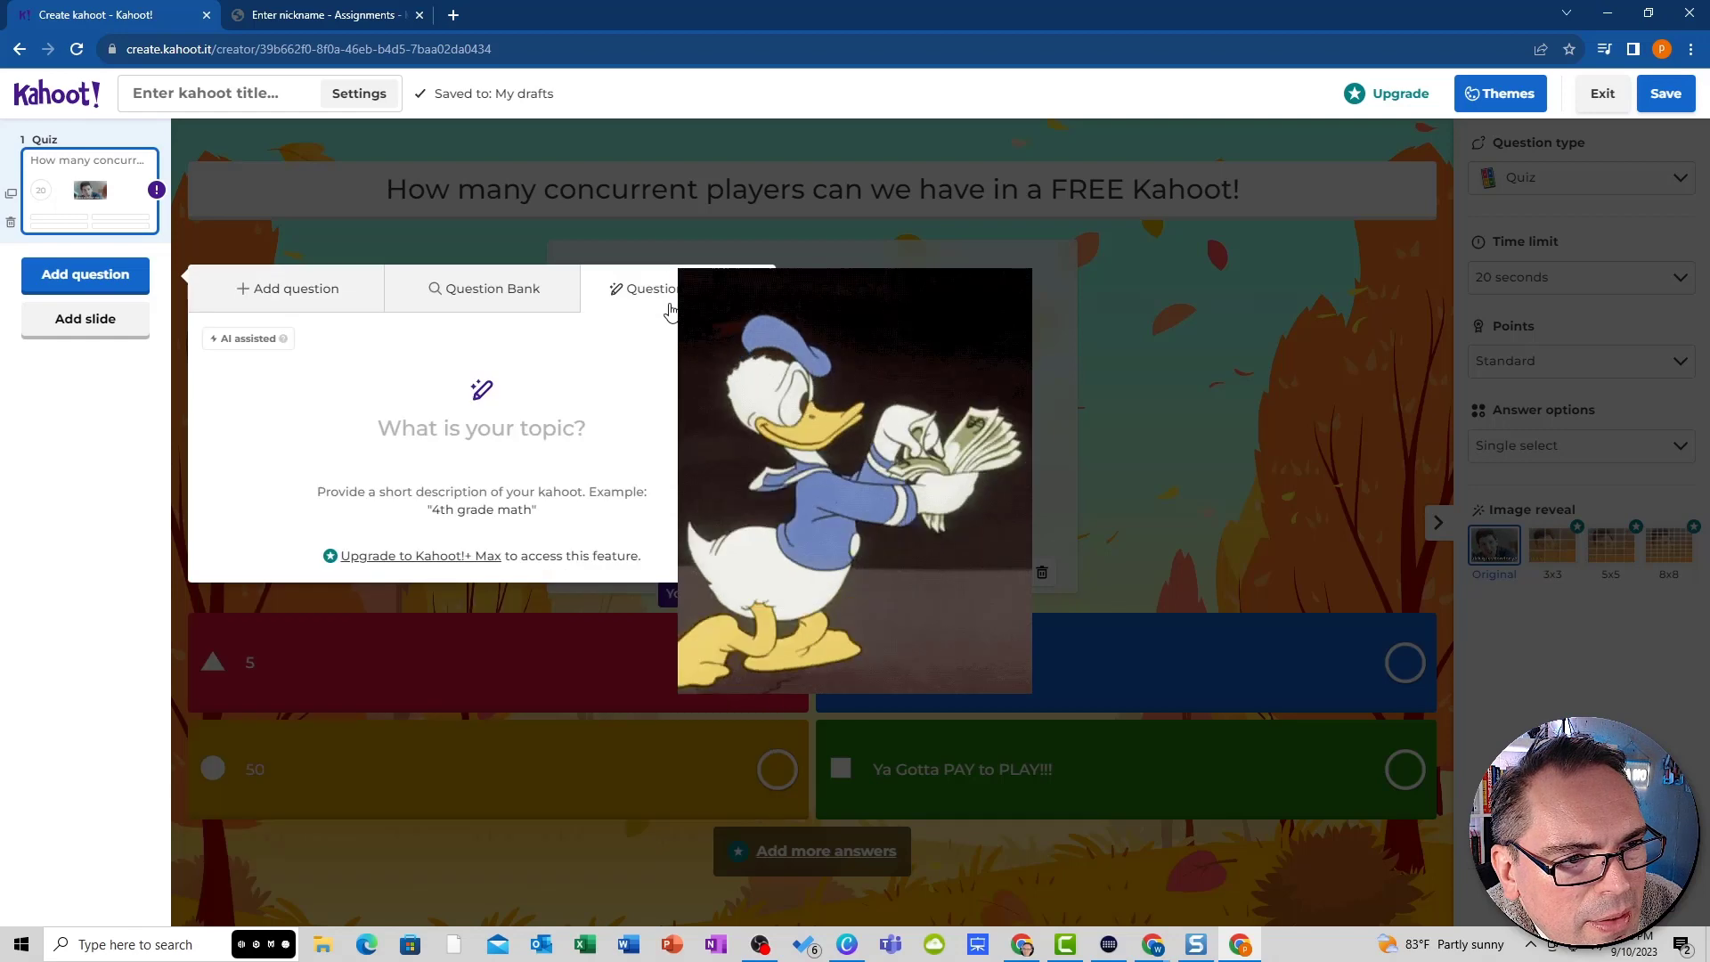
click(249, 295)
click(392, 412)
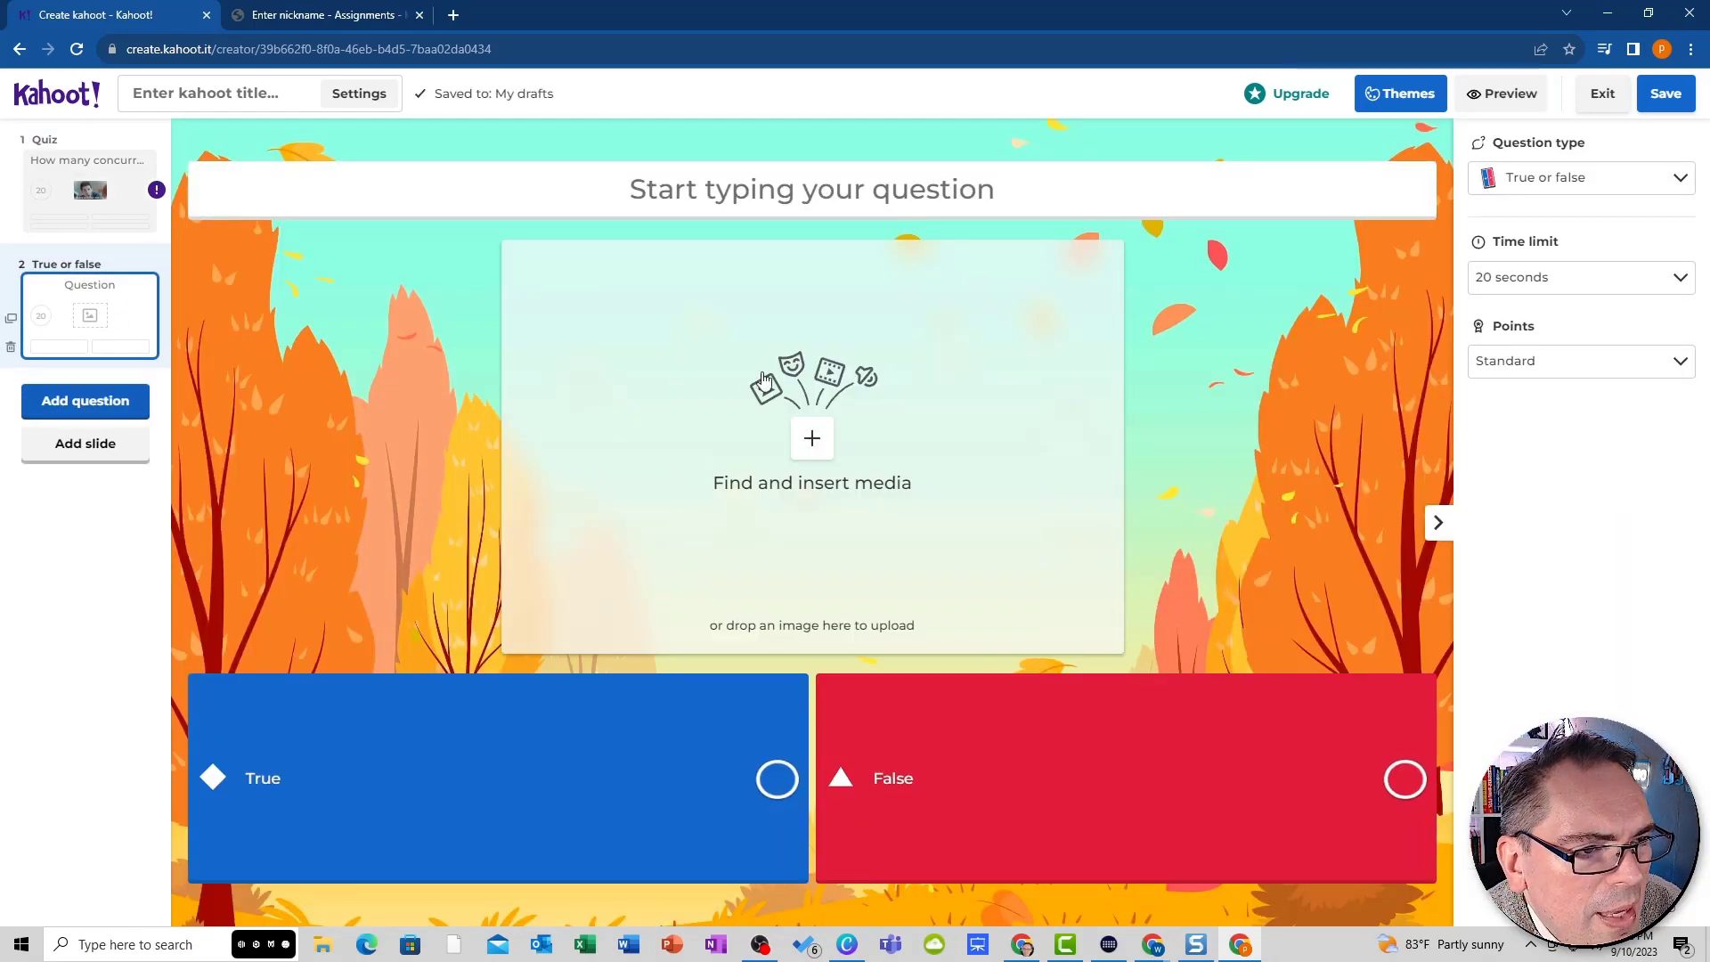
- Enter "What is the best Seminary and Gospel Teaching Group on Facebook!" as the text of question 2
click(823, 183)
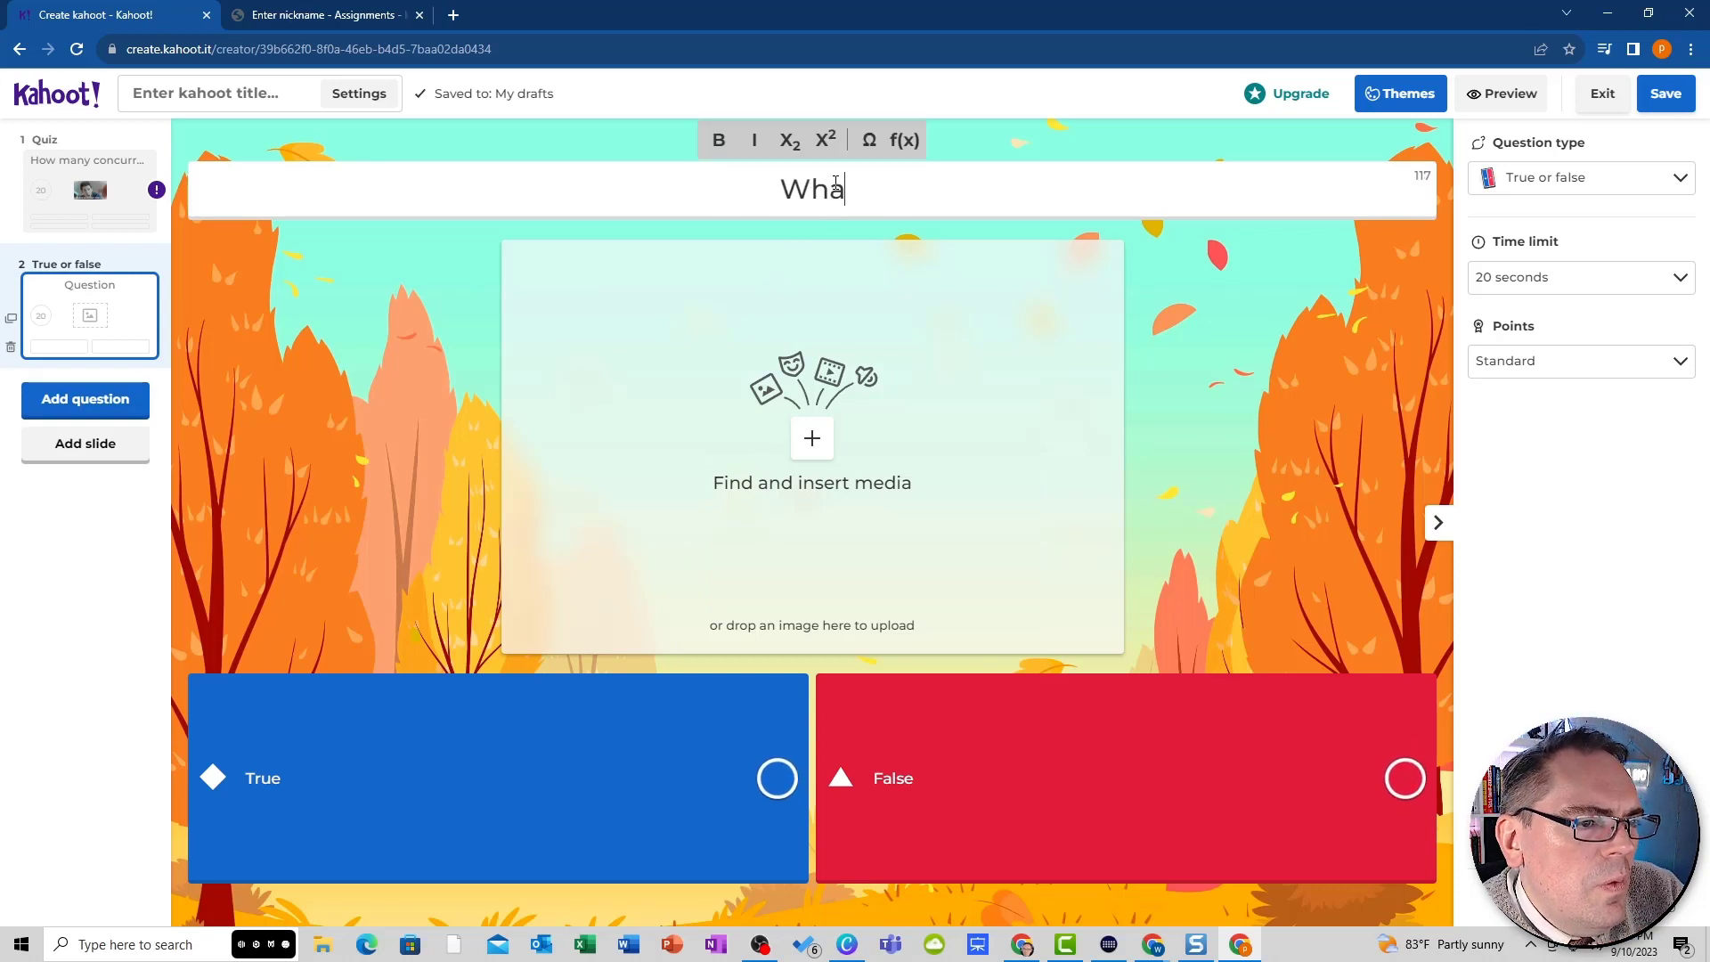
text(What is the best S)
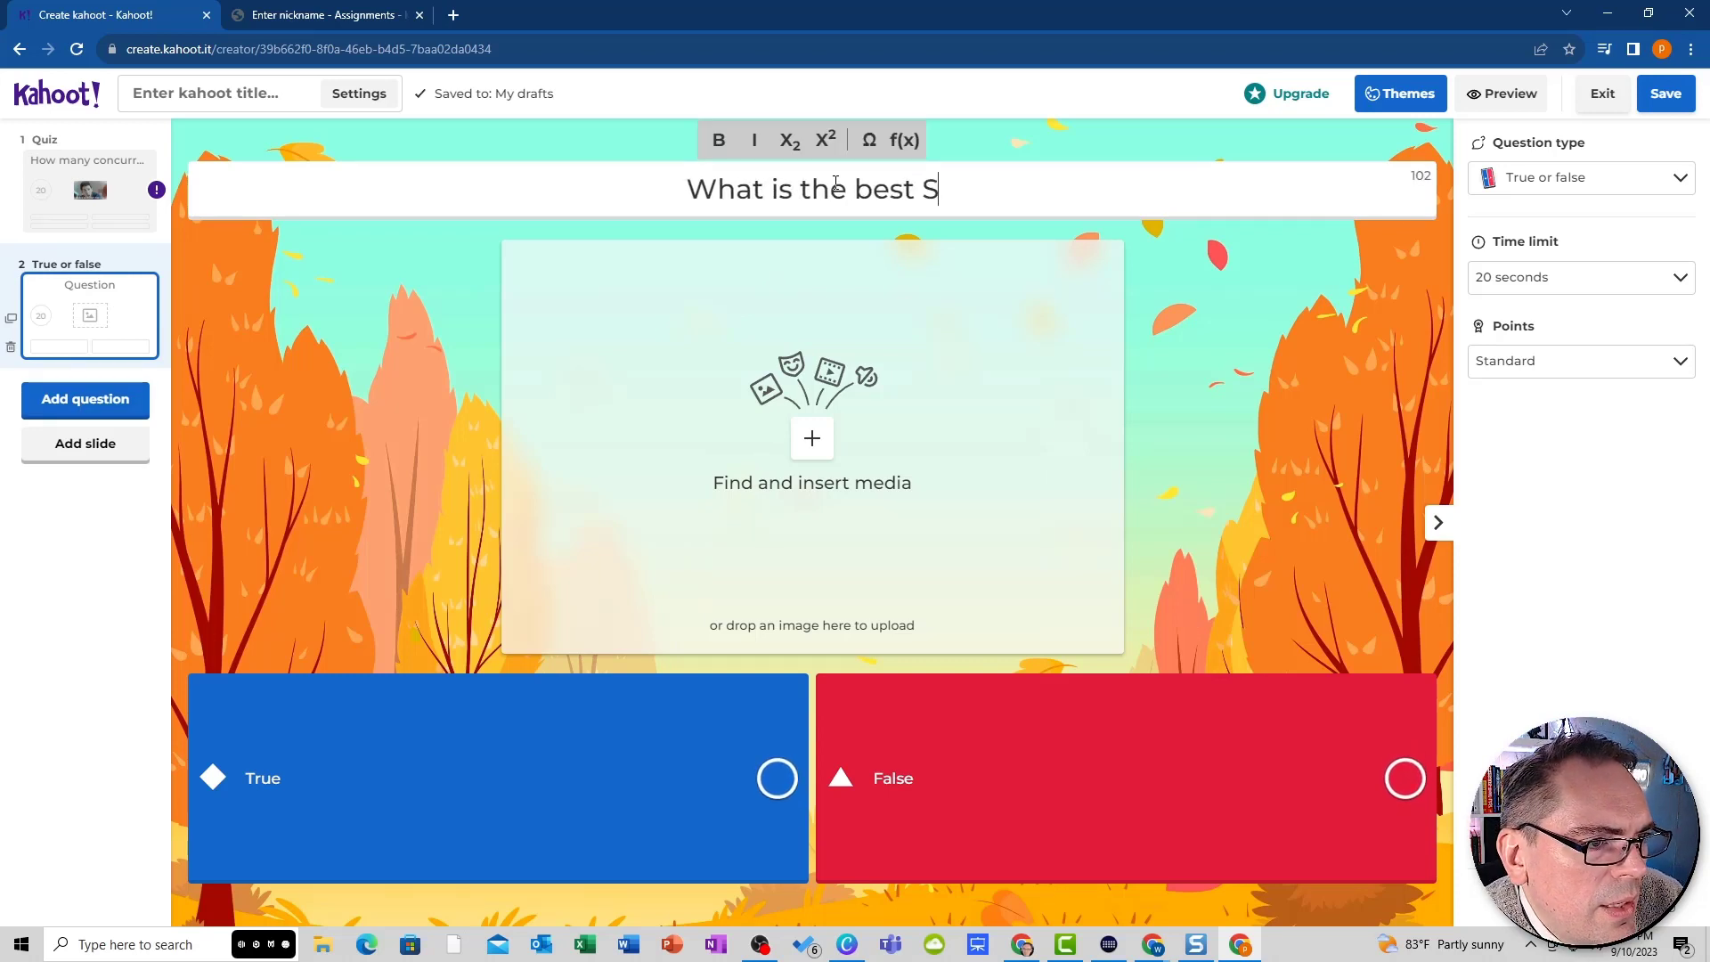
key(BackSpace)
text(Seminary and )
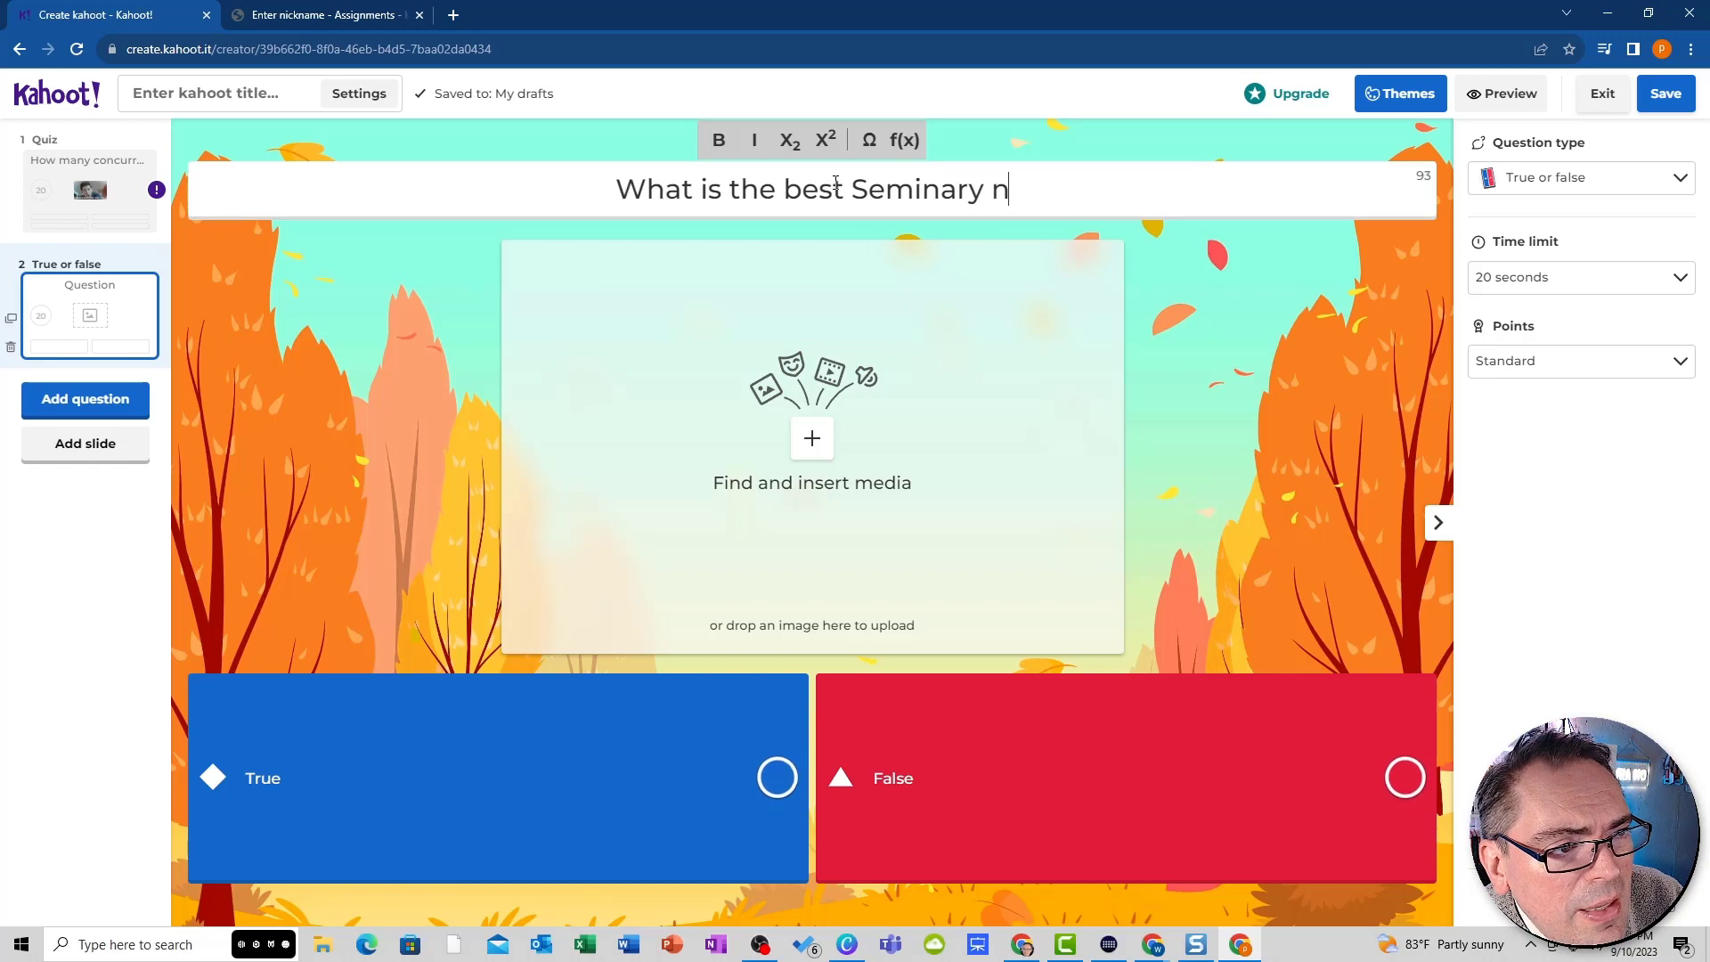
text(Gospel Teach)
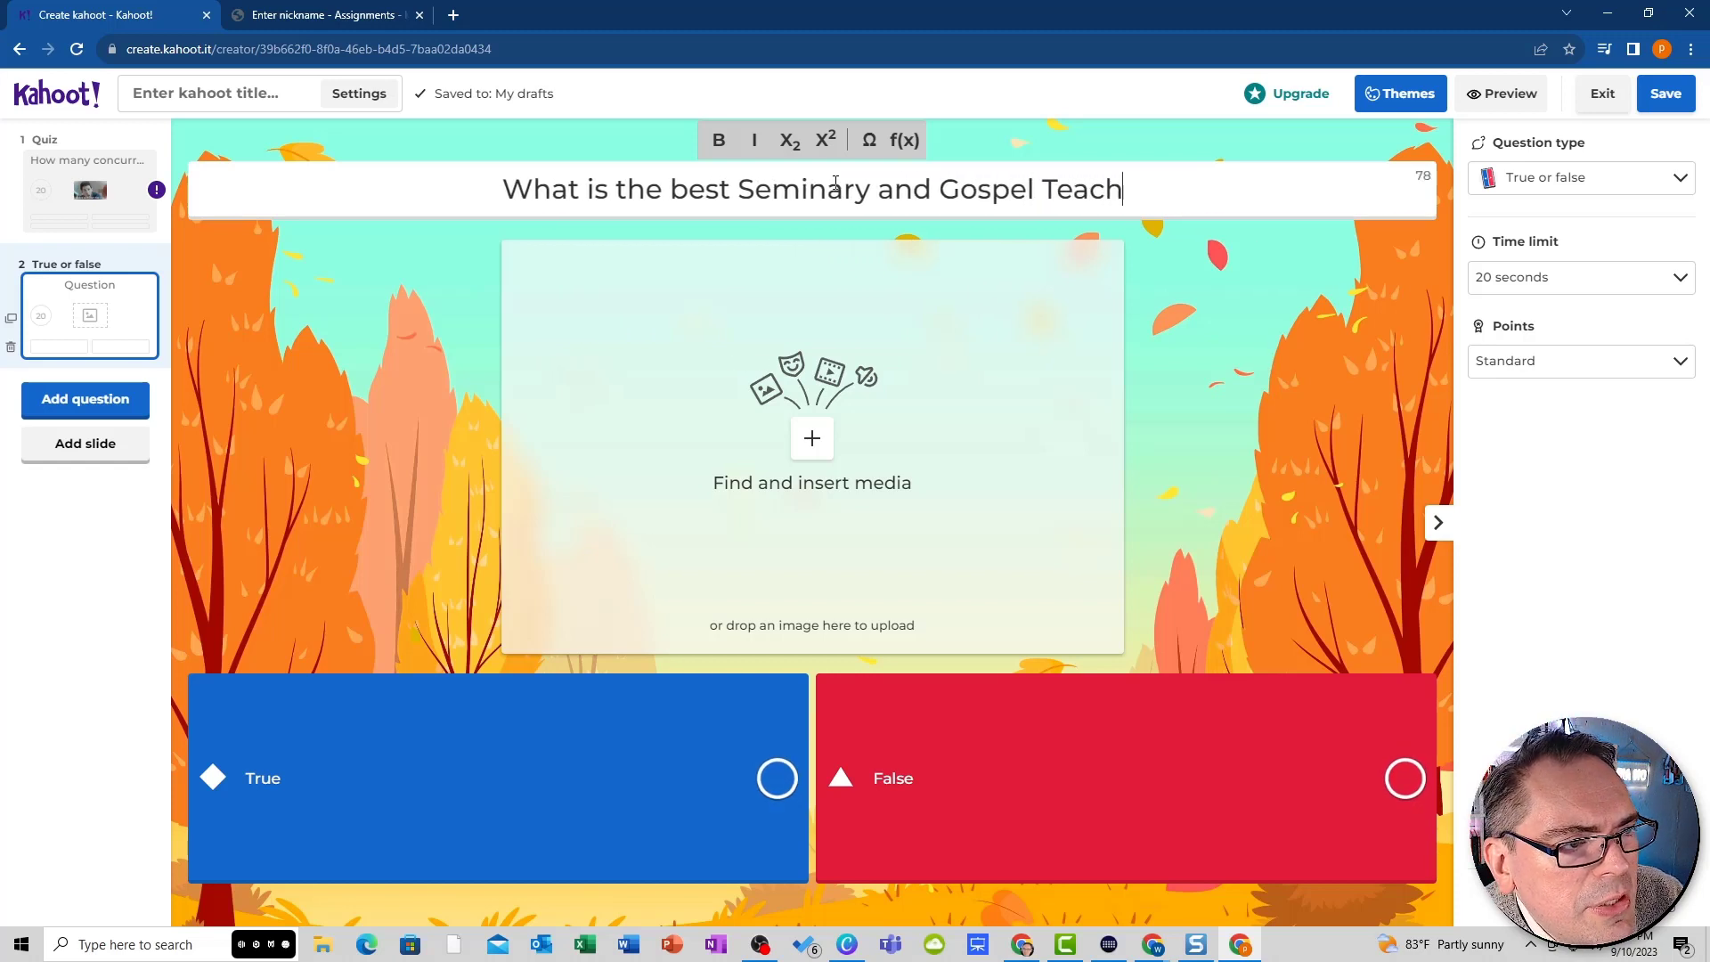
text(ing Gr)
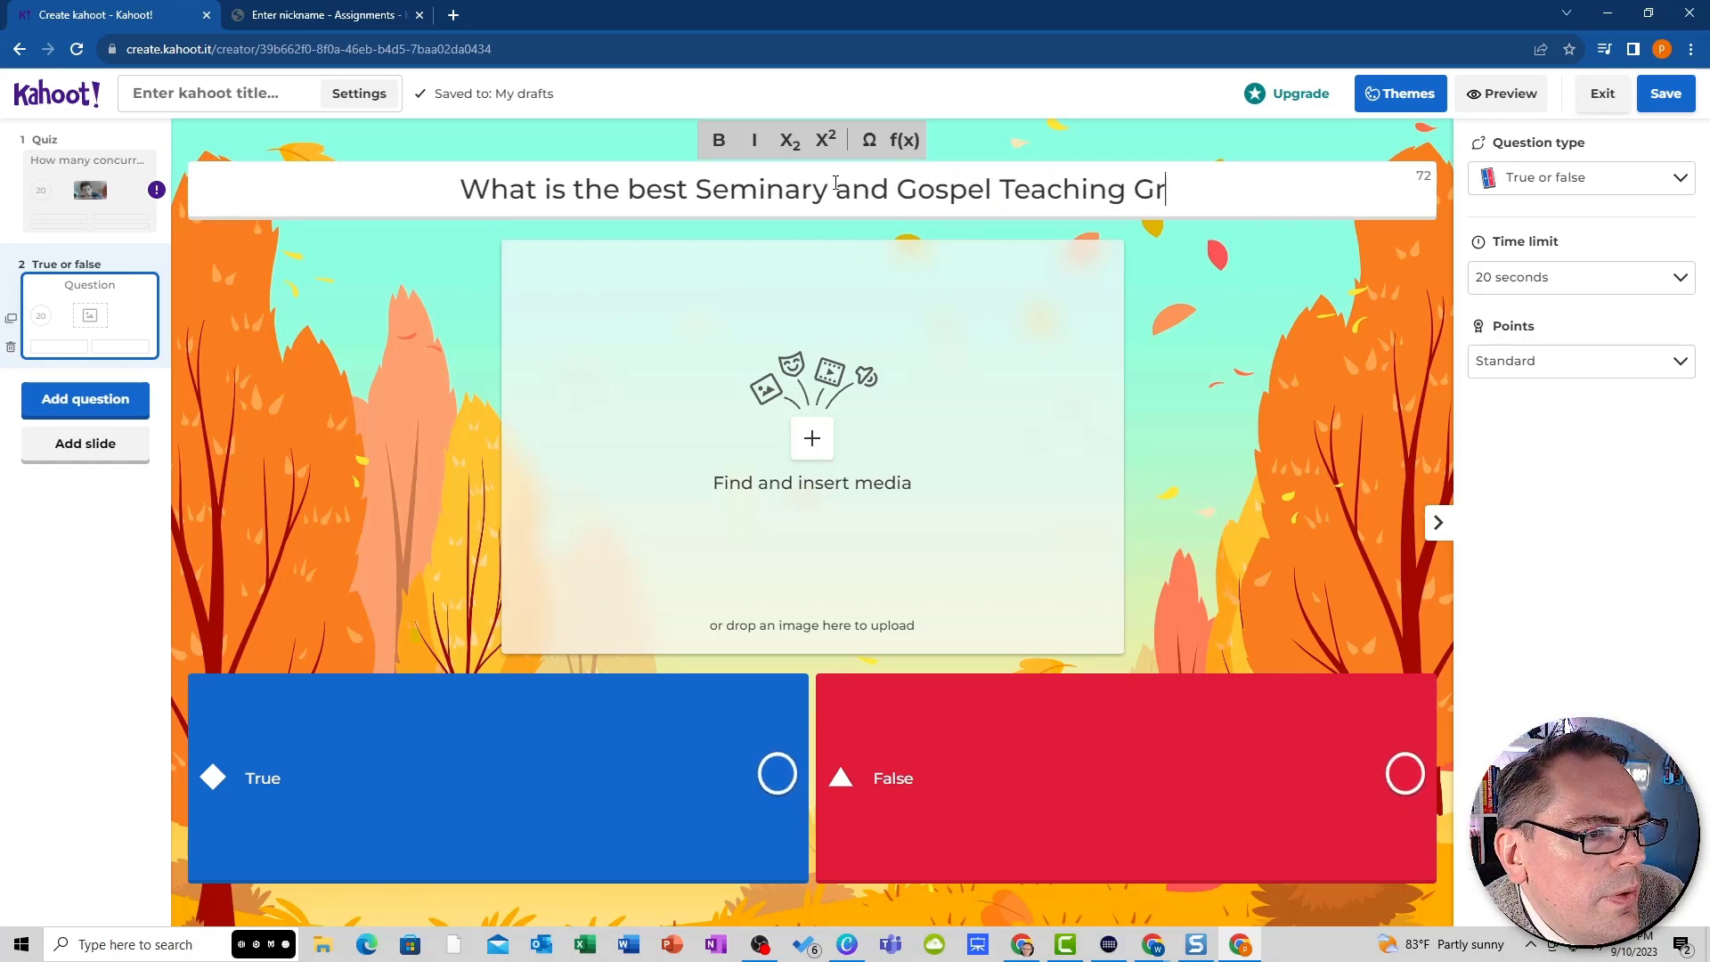
text(oup on Facebook!)
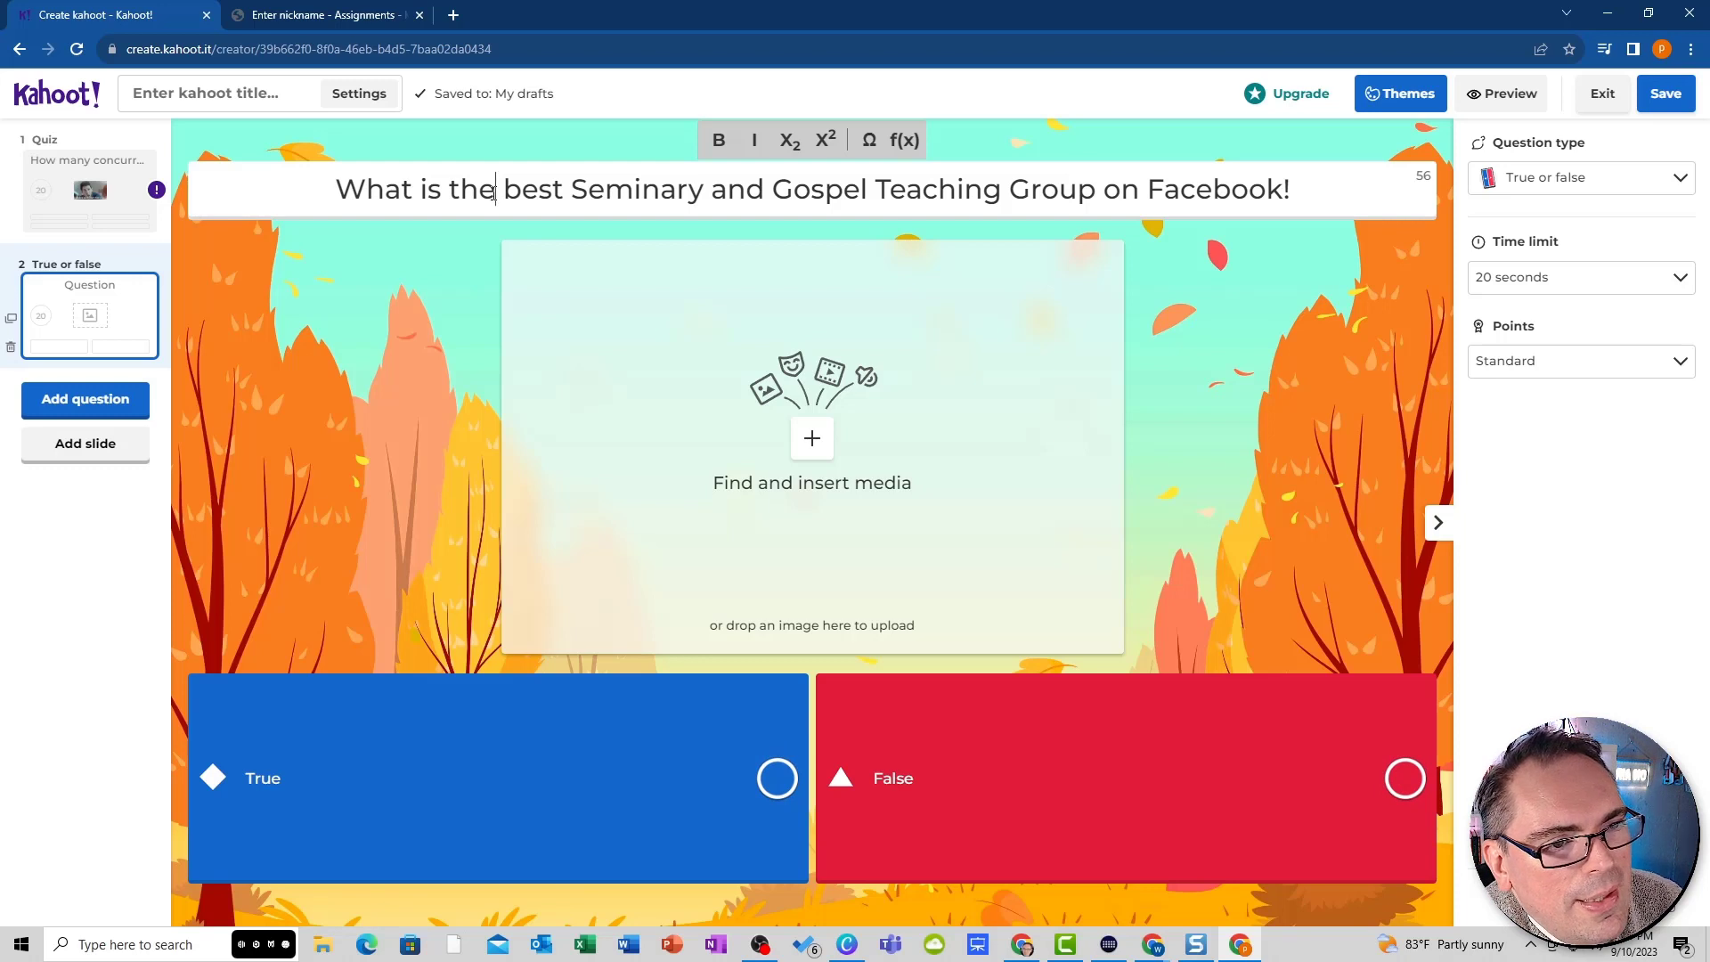
- Reword question 2 to "Anytime Seminary is the best Seminary and Gospel Teaching Group on Facebook" and mark True as the correct answer
drag(496, 190, 336, 191)
text(Anytime )
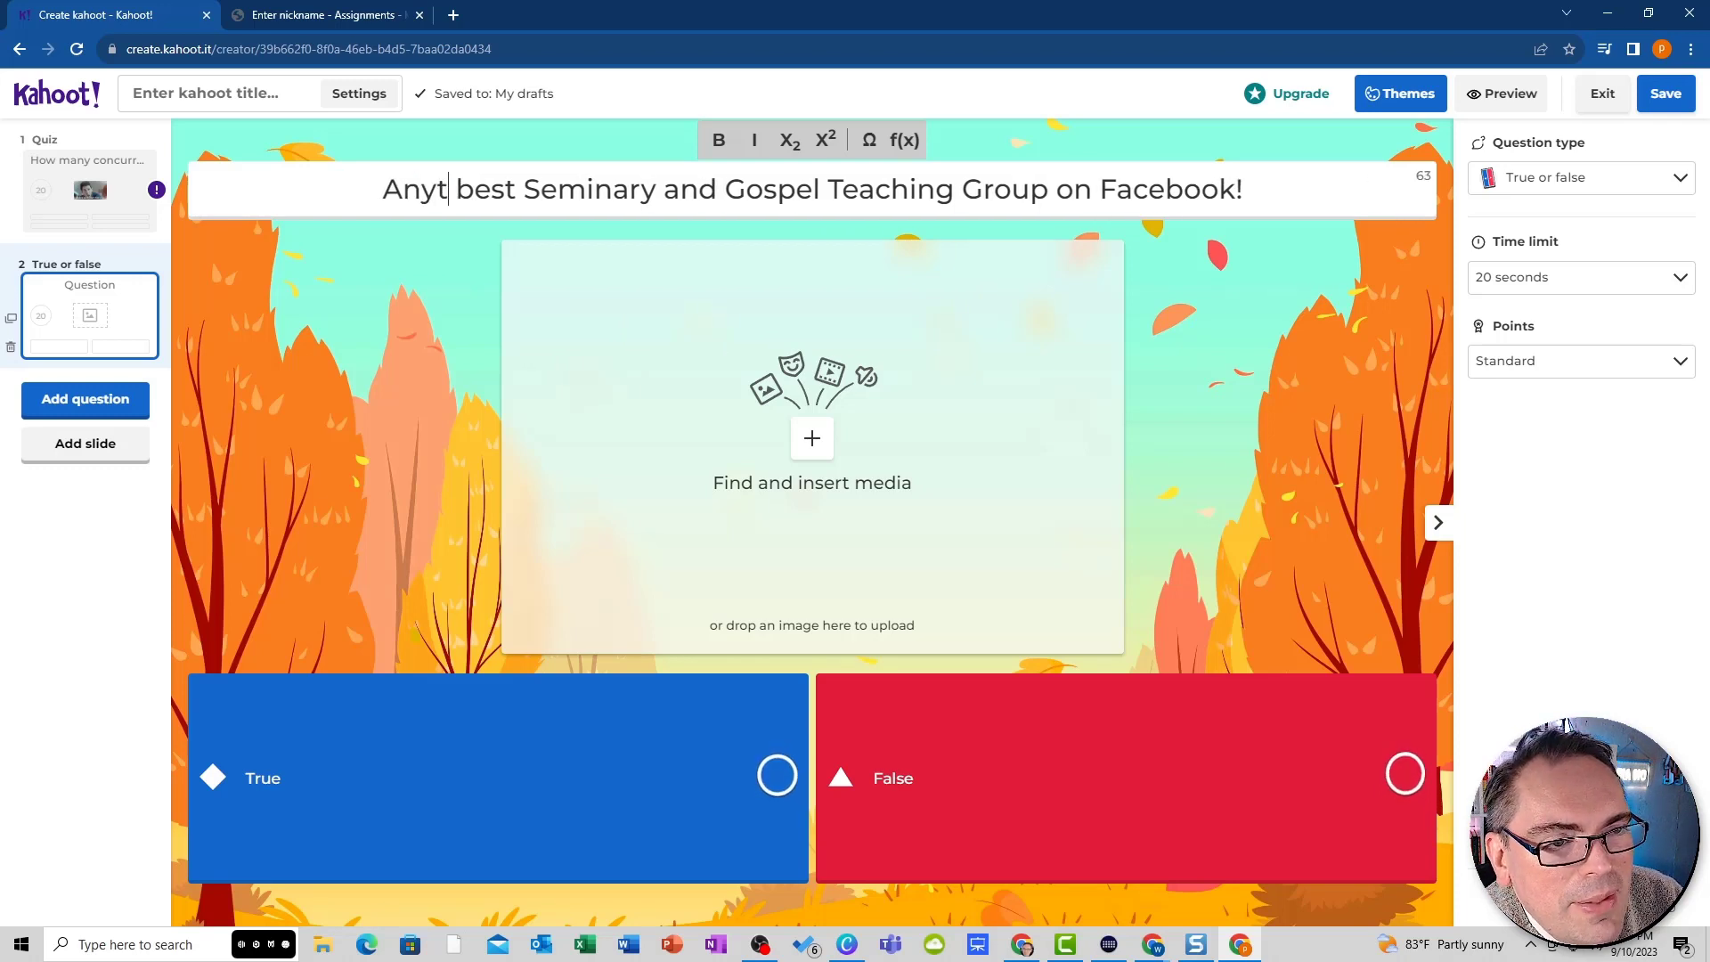
text(Seminary is)
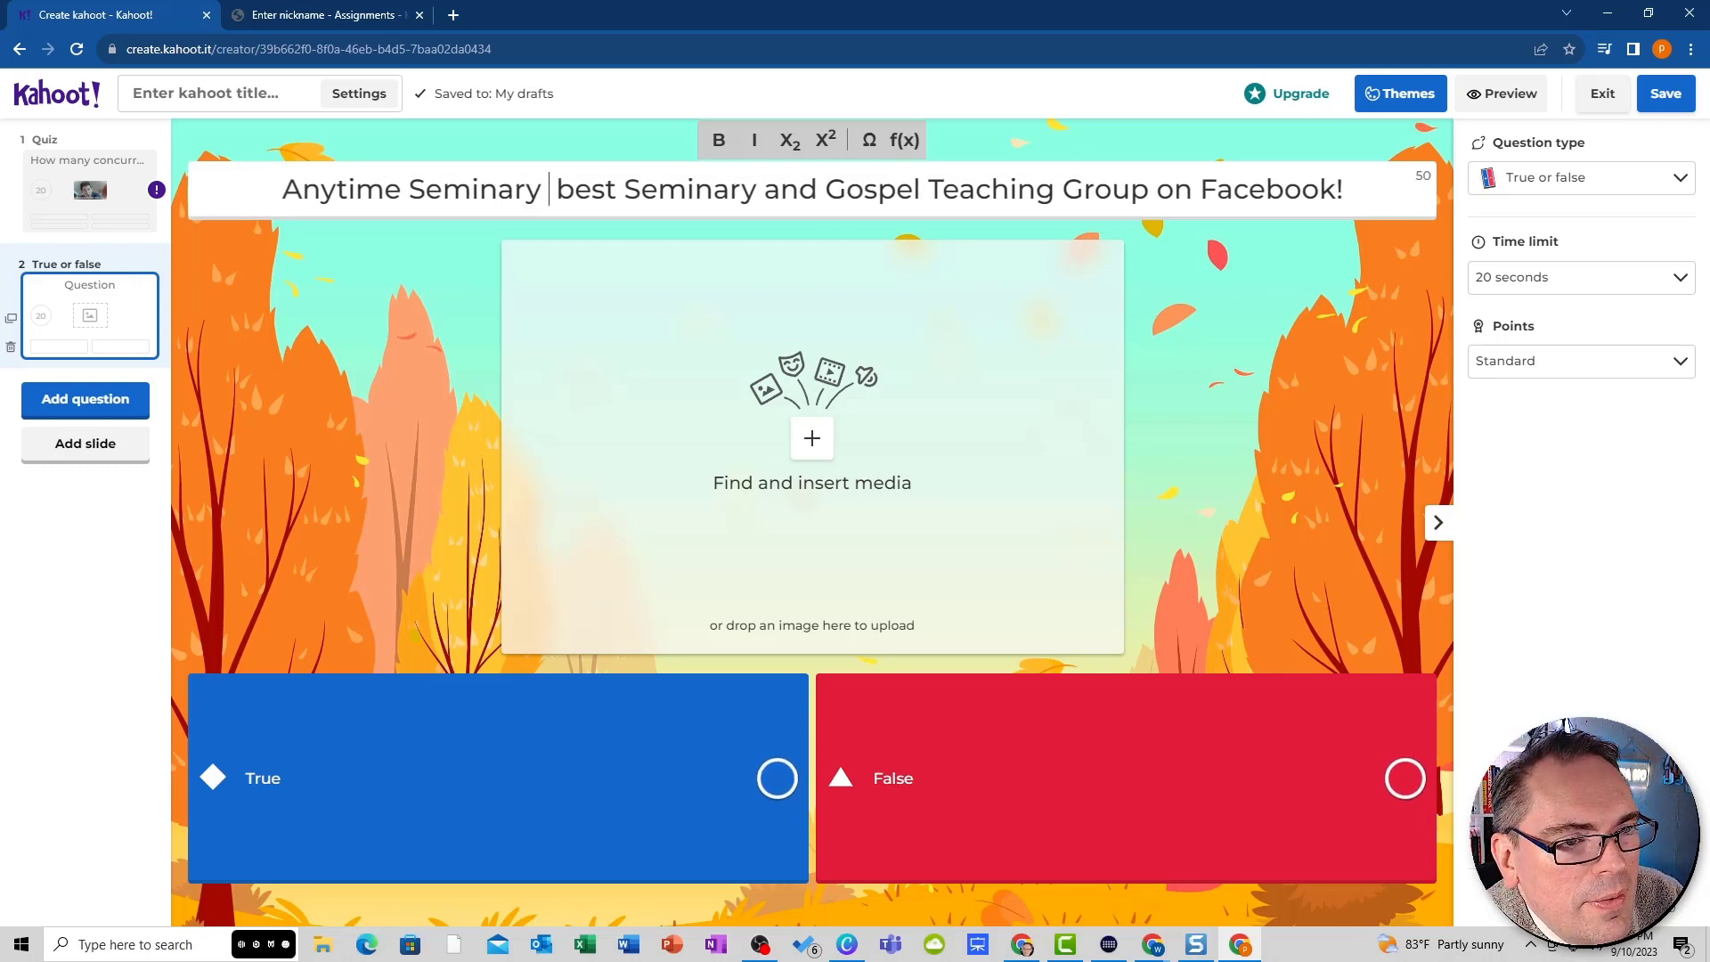
text( the)
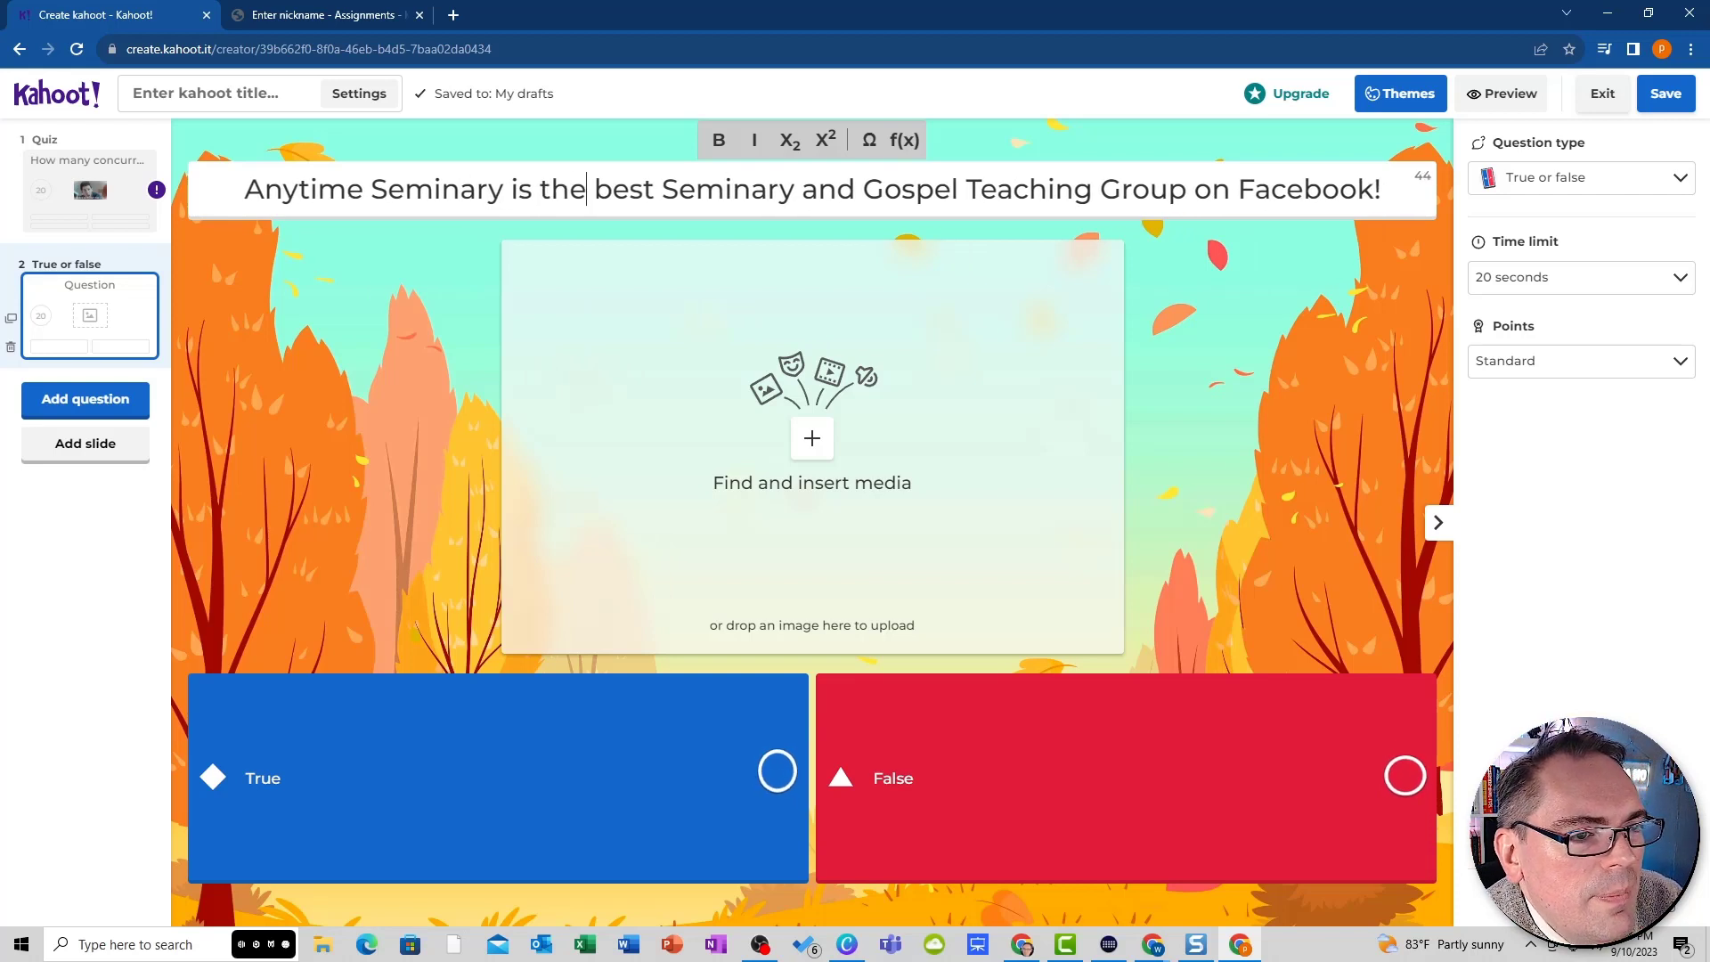
key(BackSpace)
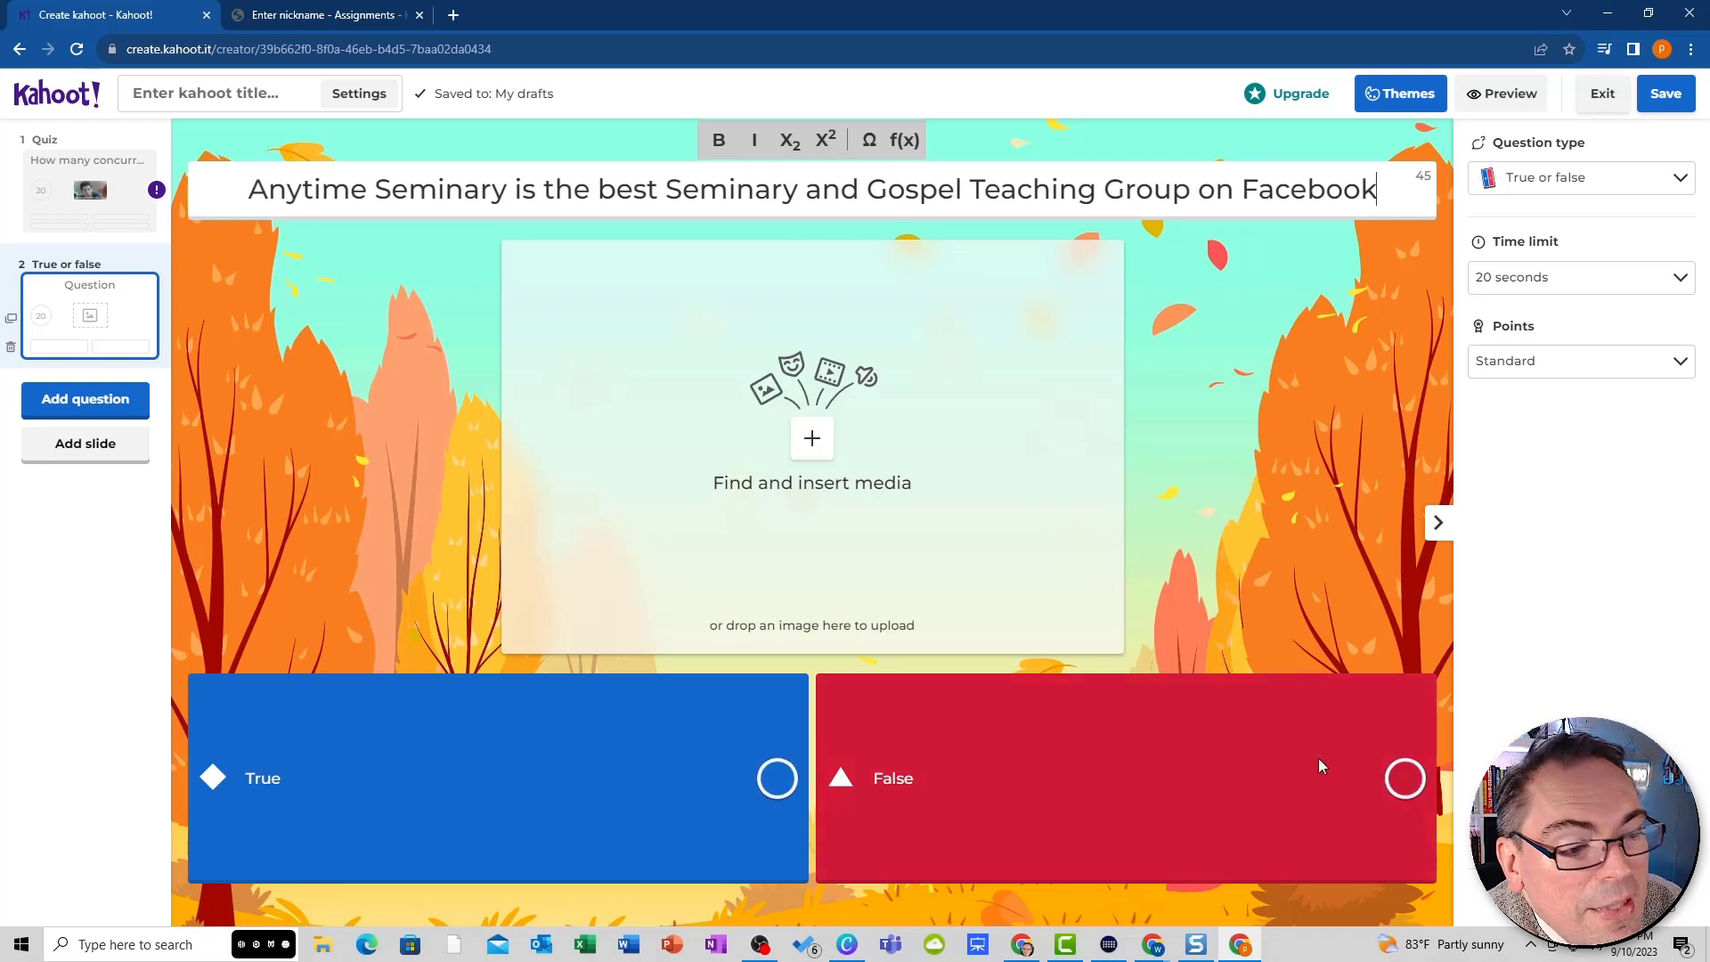
click(777, 778)
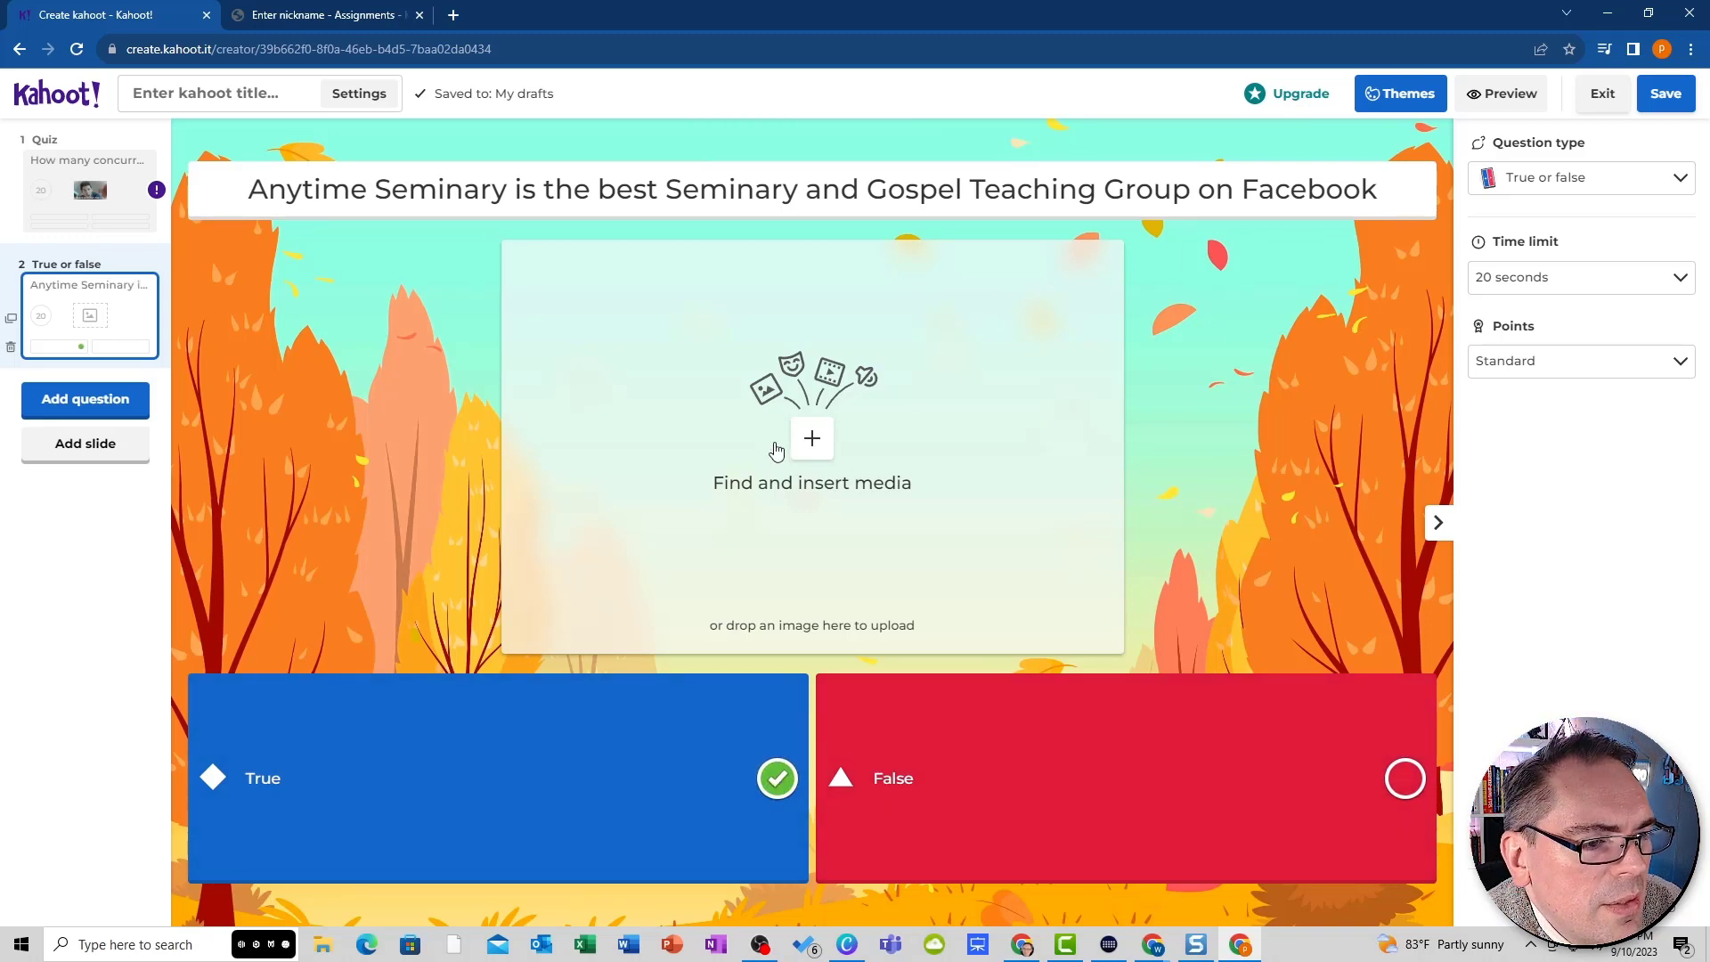
- Upload the "Anytime Seminary Teachers Helping Teachers" PNG from the Pictures folder as question 2's media
click(811, 438)
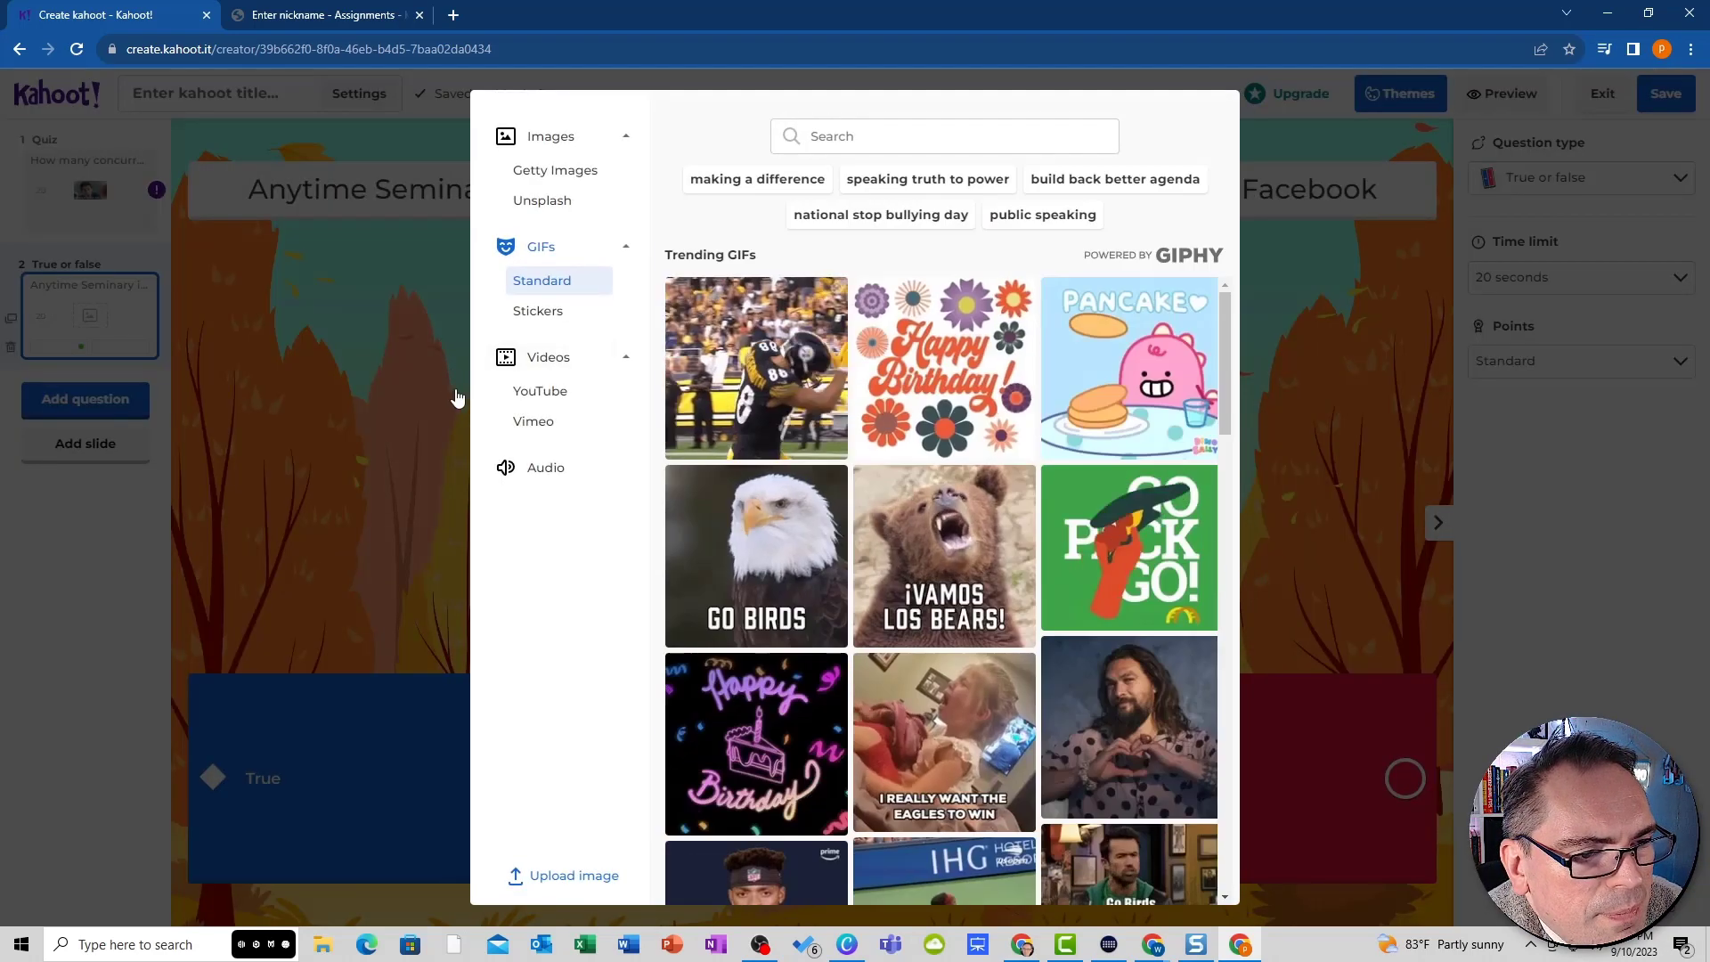
click(561, 876)
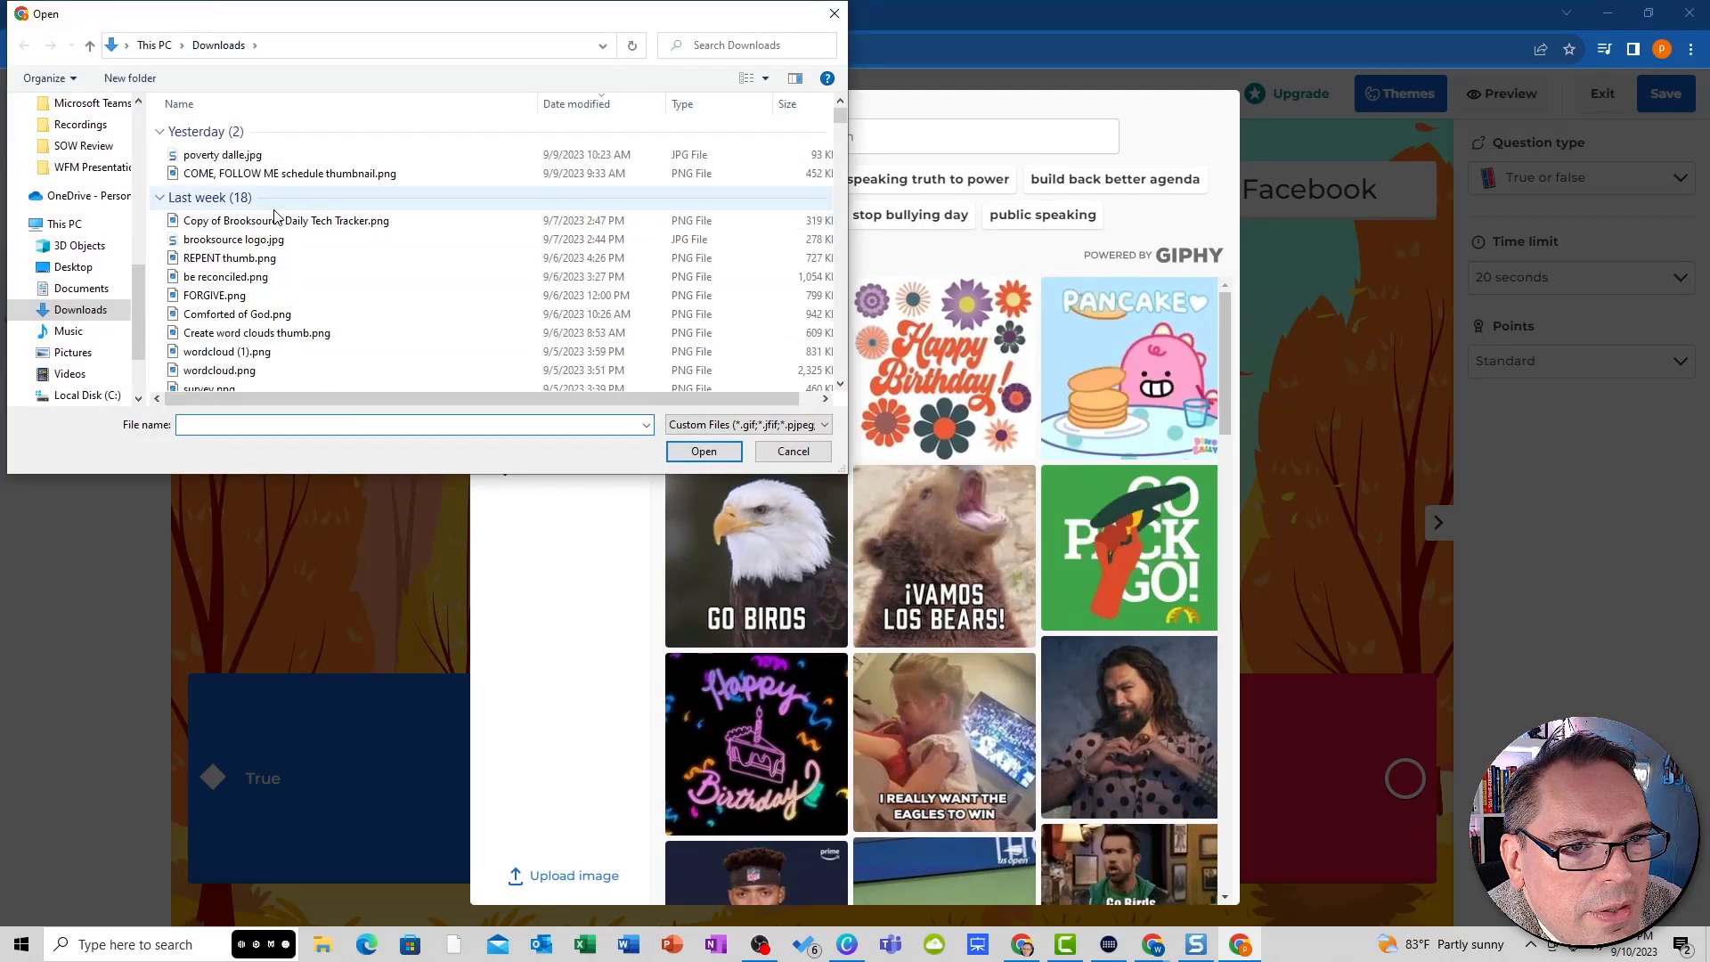
click(71, 352)
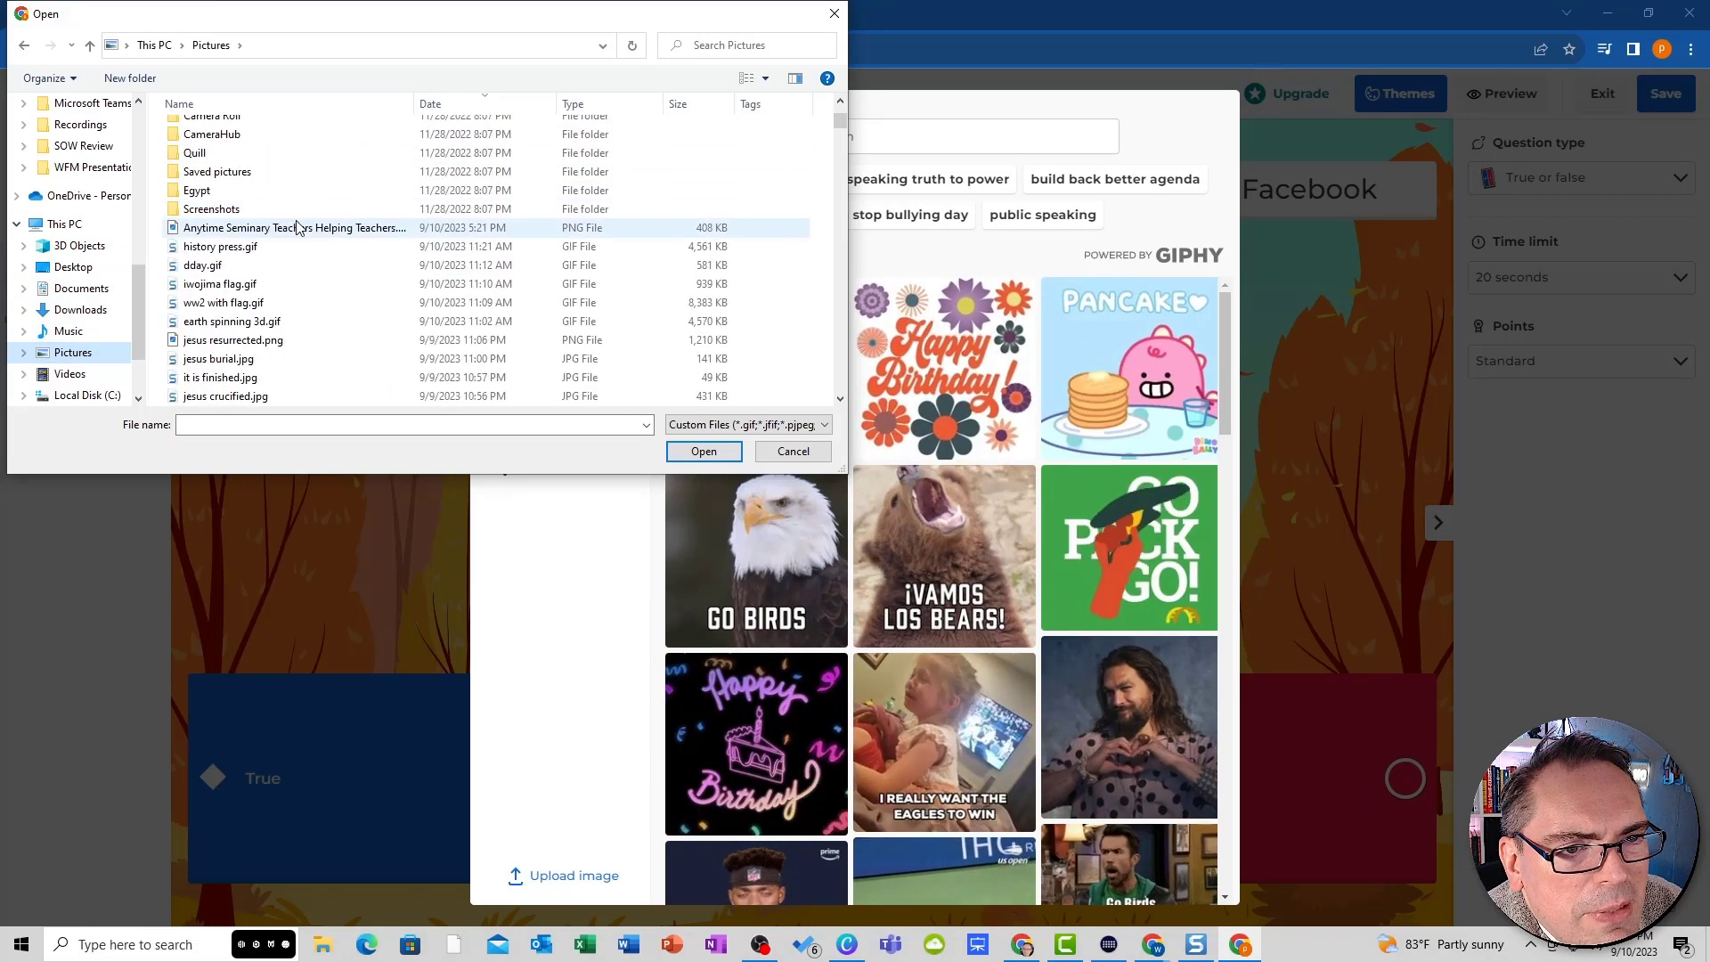
click(298, 230)
double_click(298, 230)
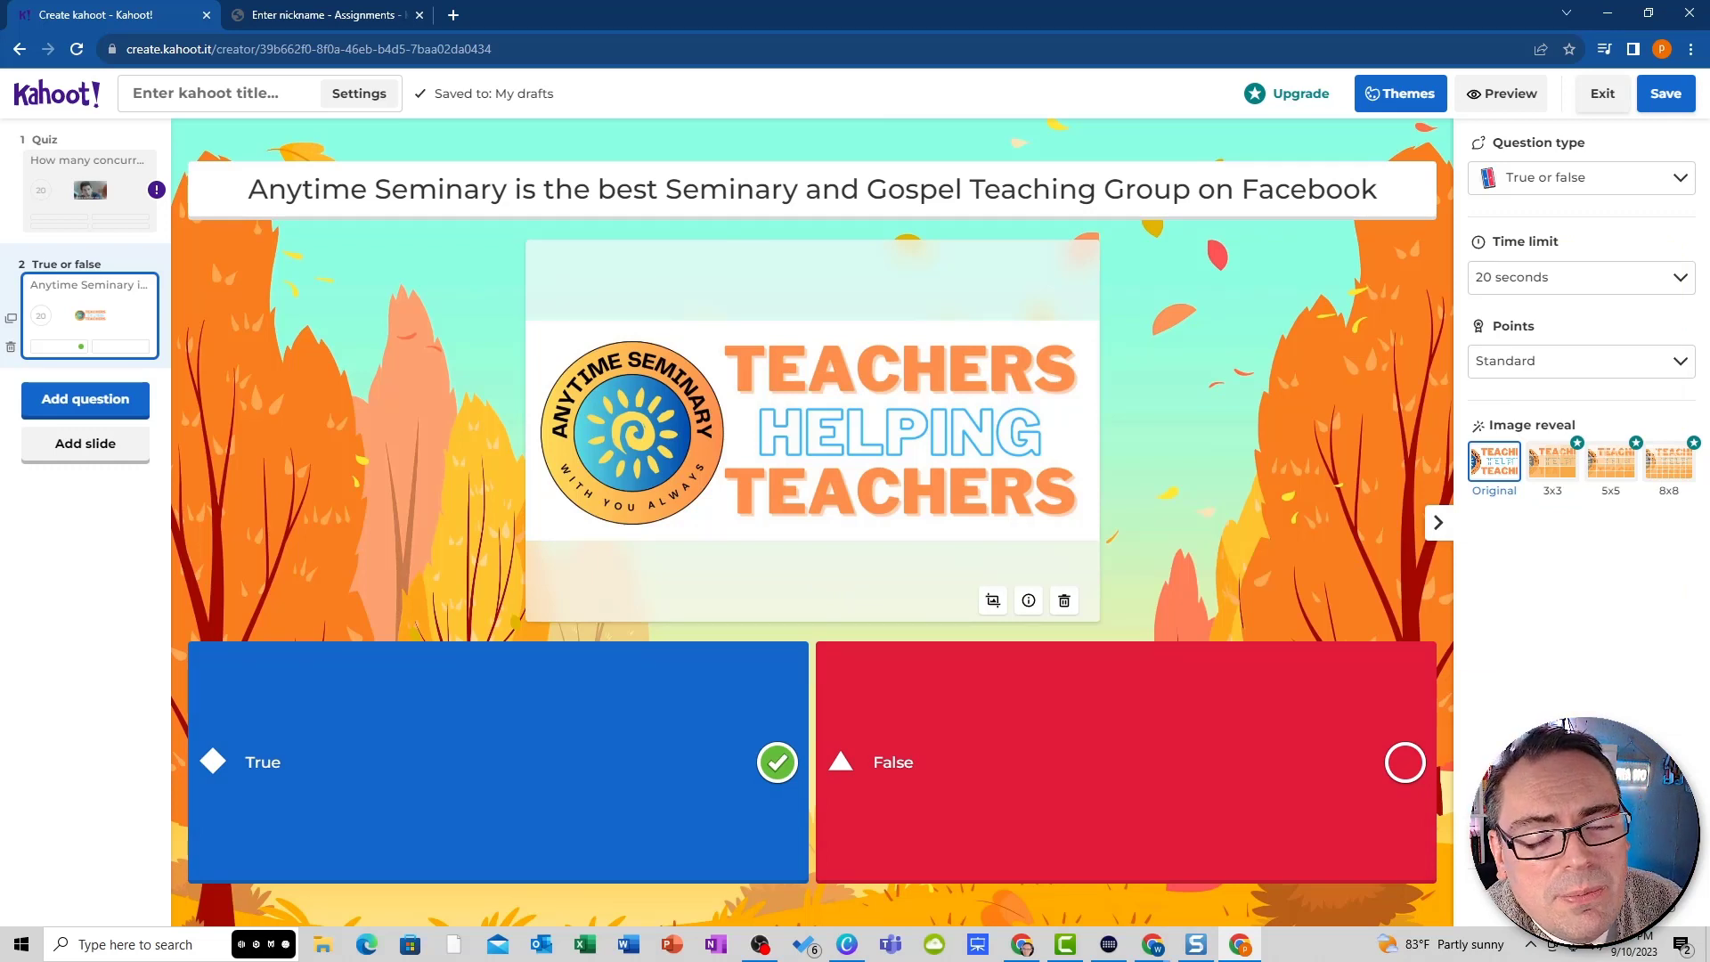
- Duplicate question 2 and change the copy's question type to Quiz
key(ctrl+d)
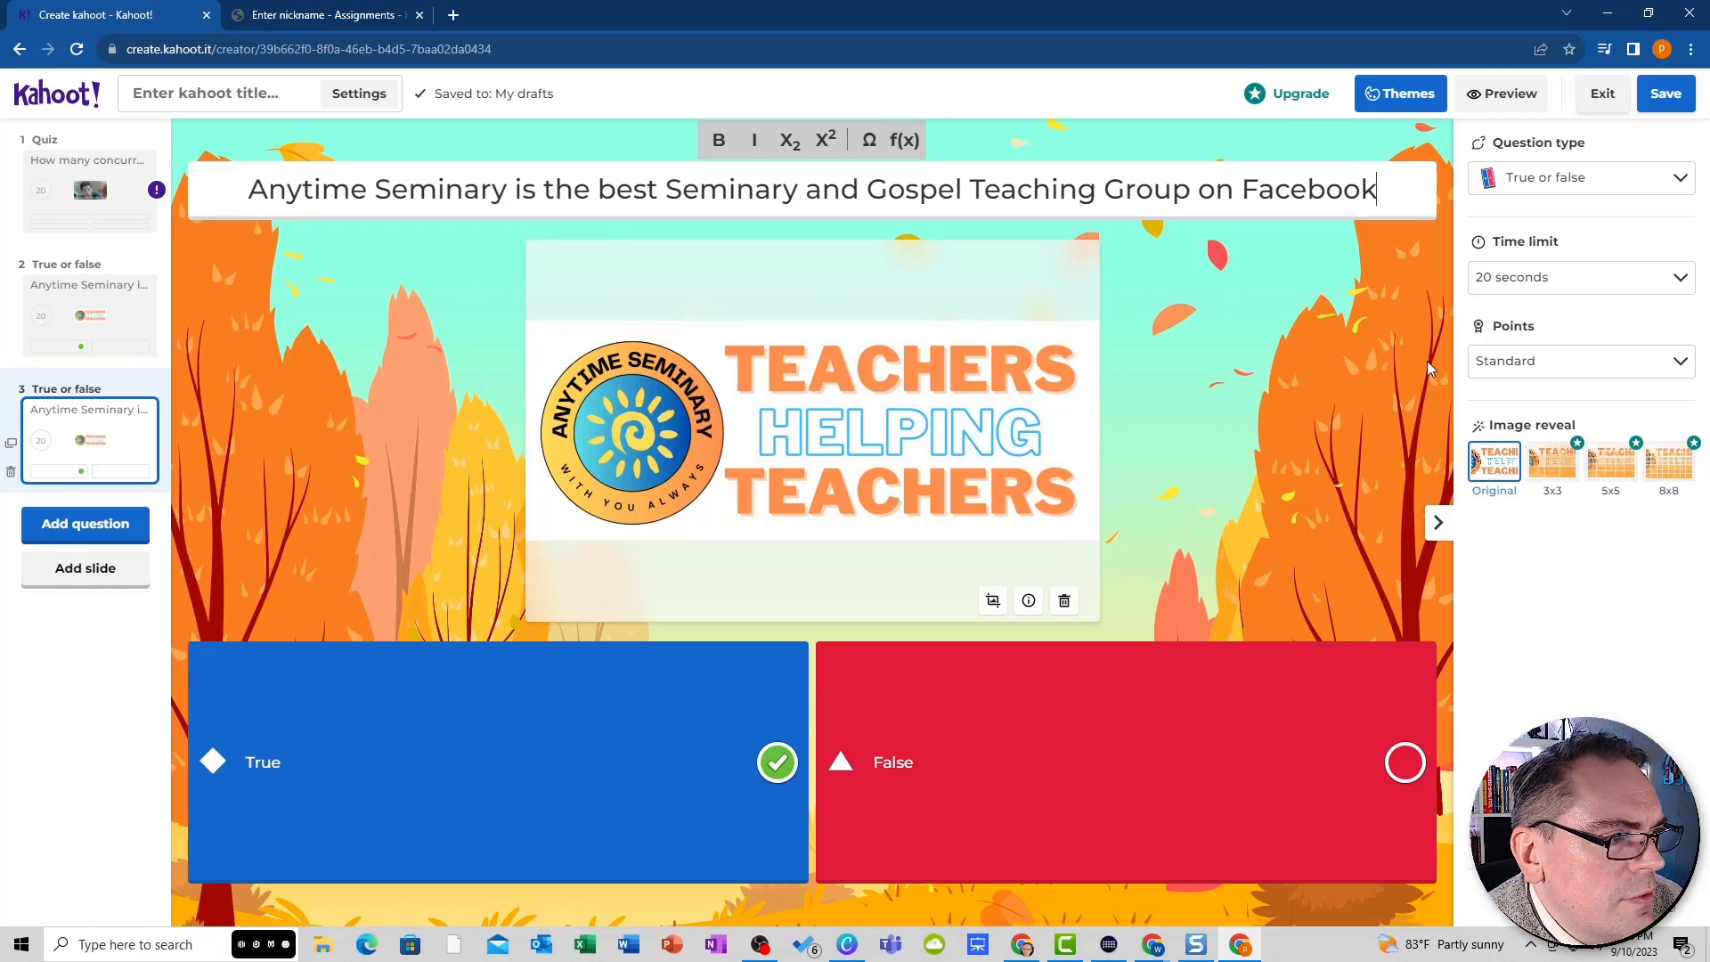
click(1537, 182)
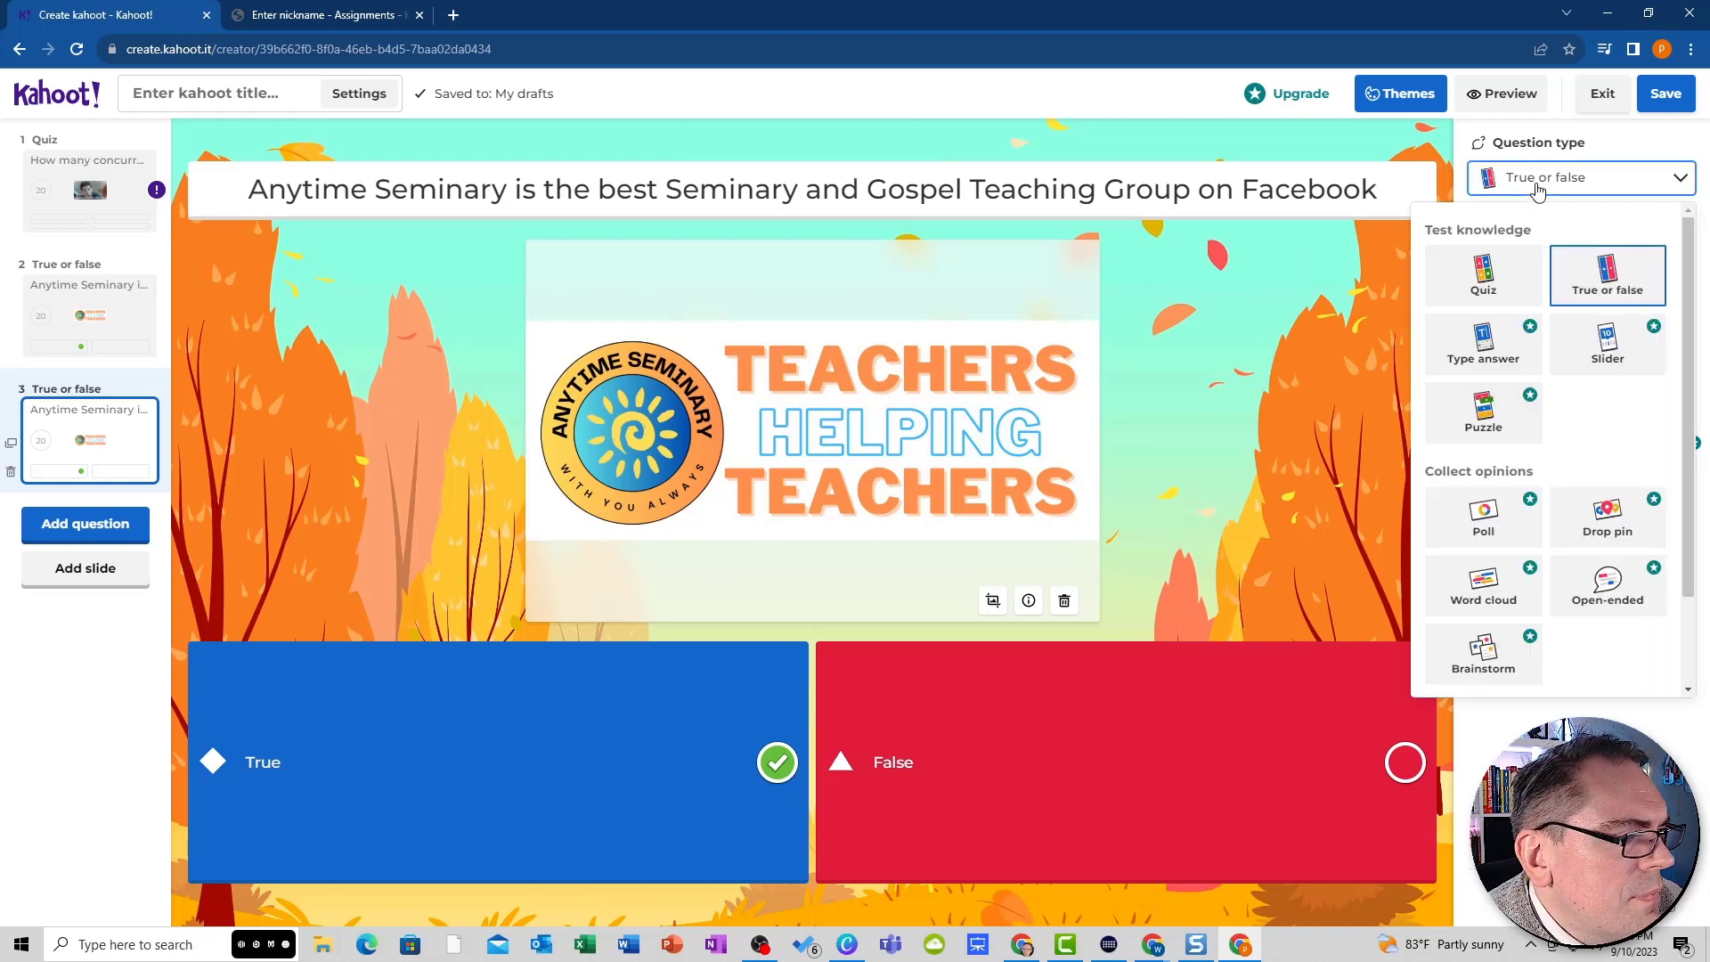
click(1495, 283)
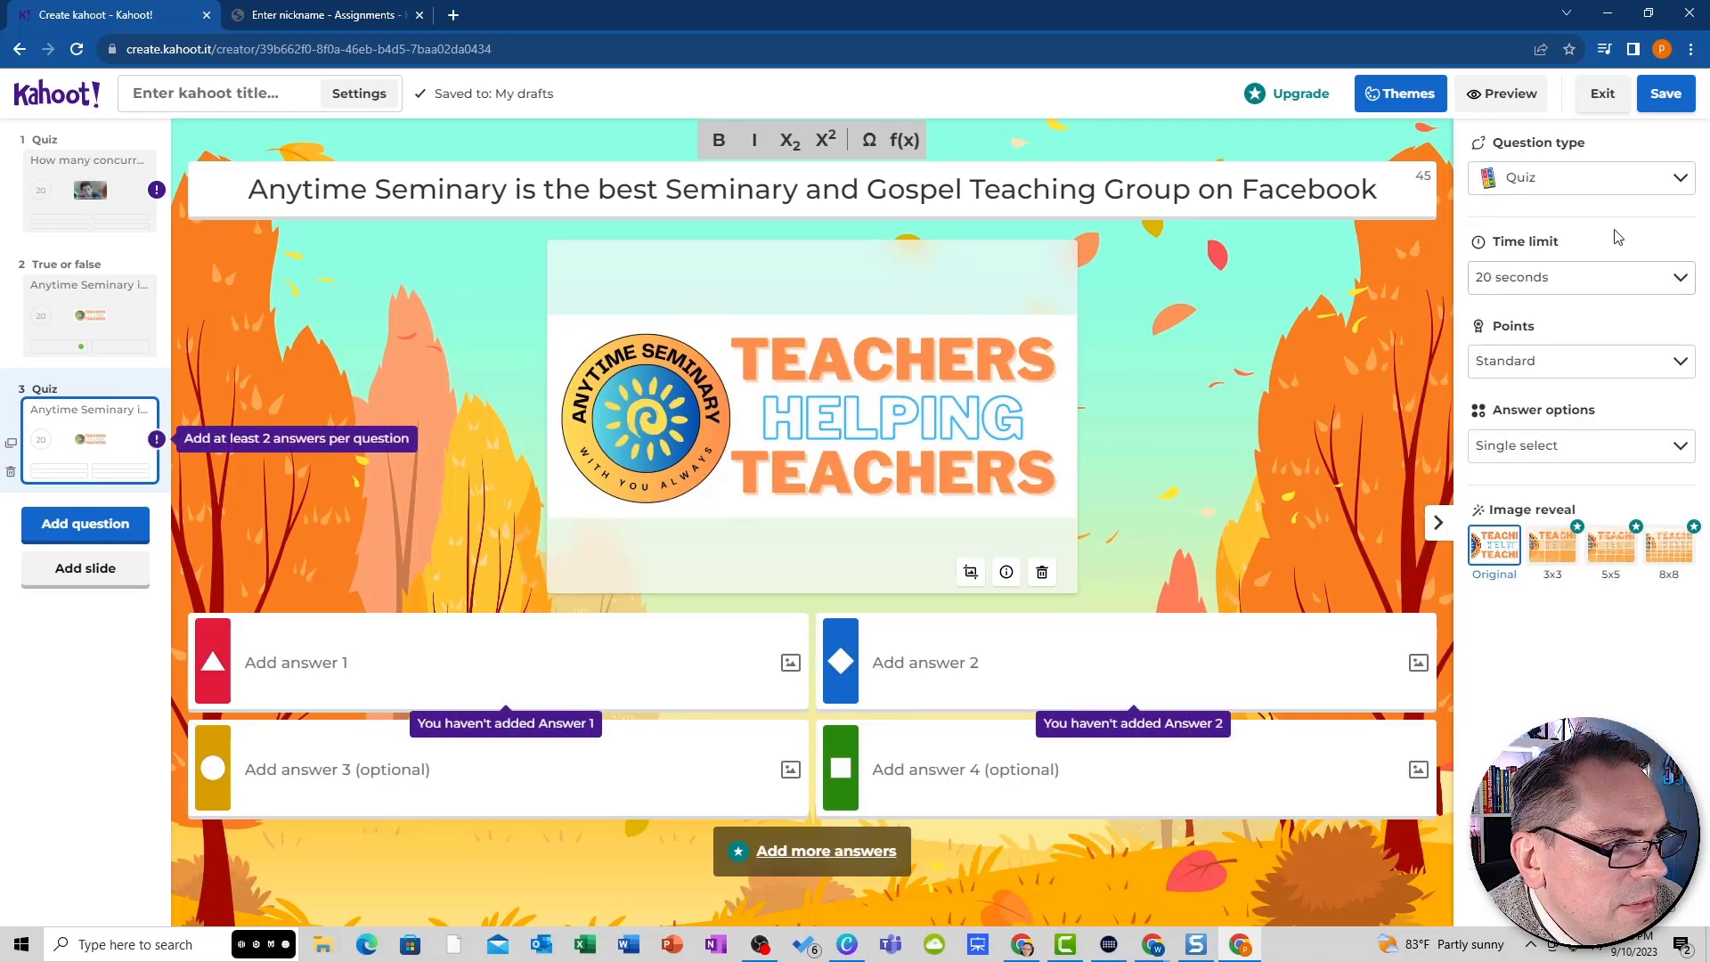
click(1571, 181)
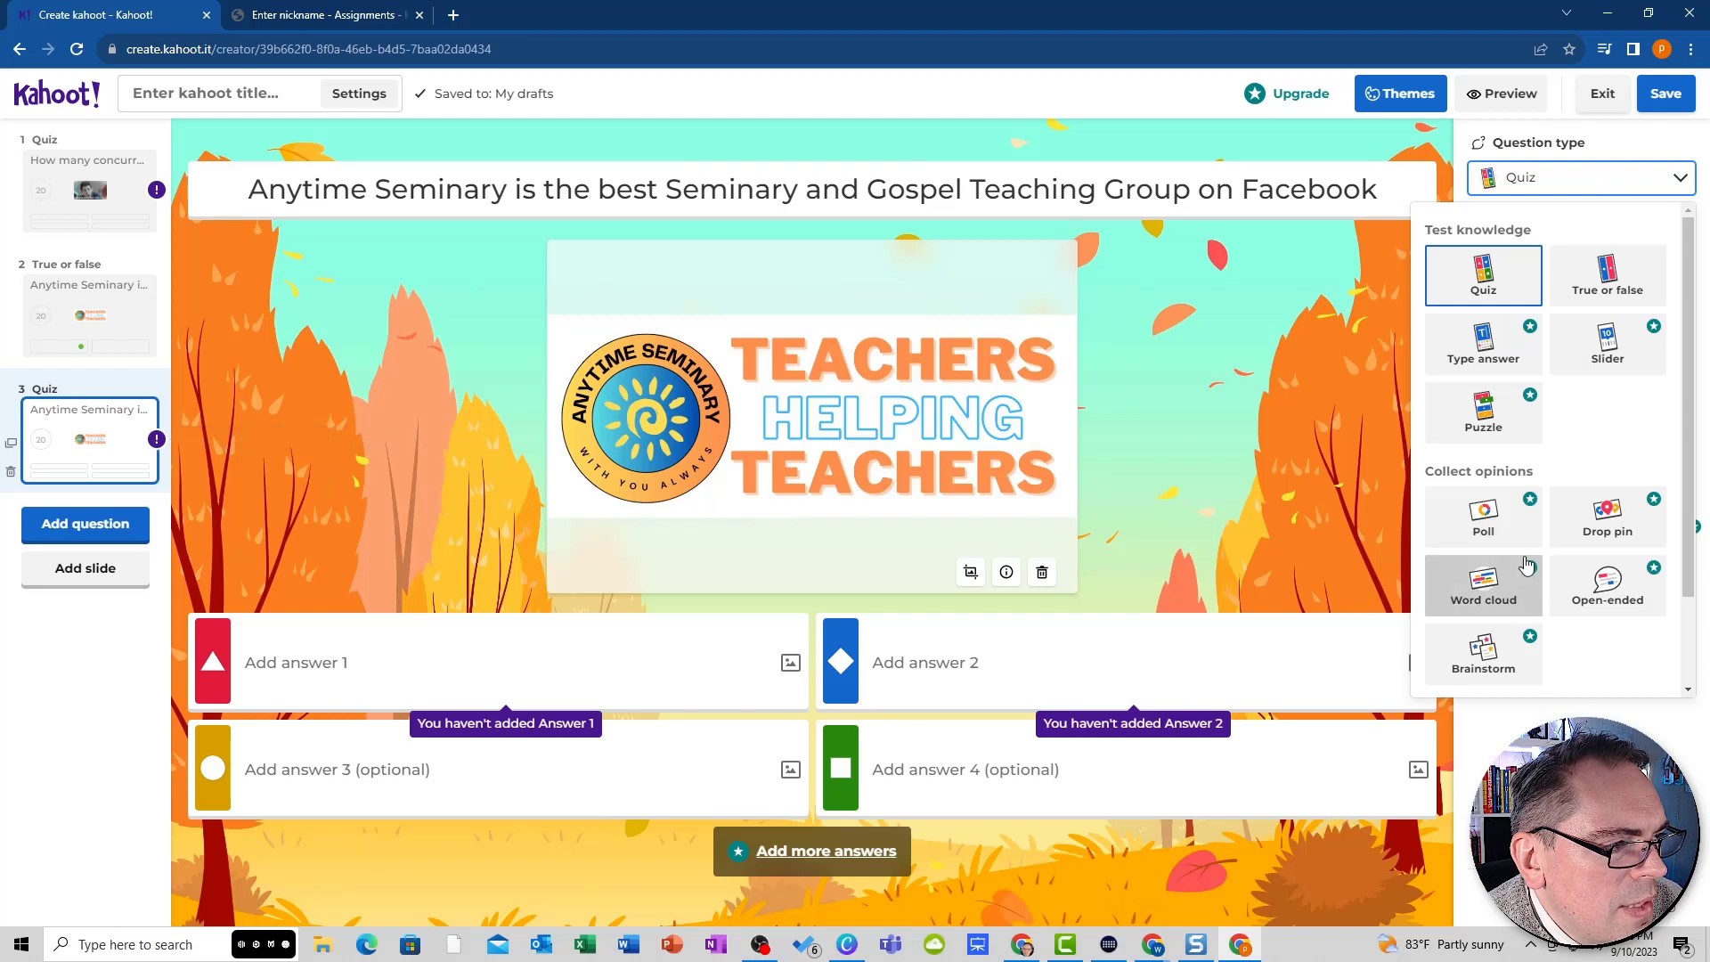
click(1483, 274)
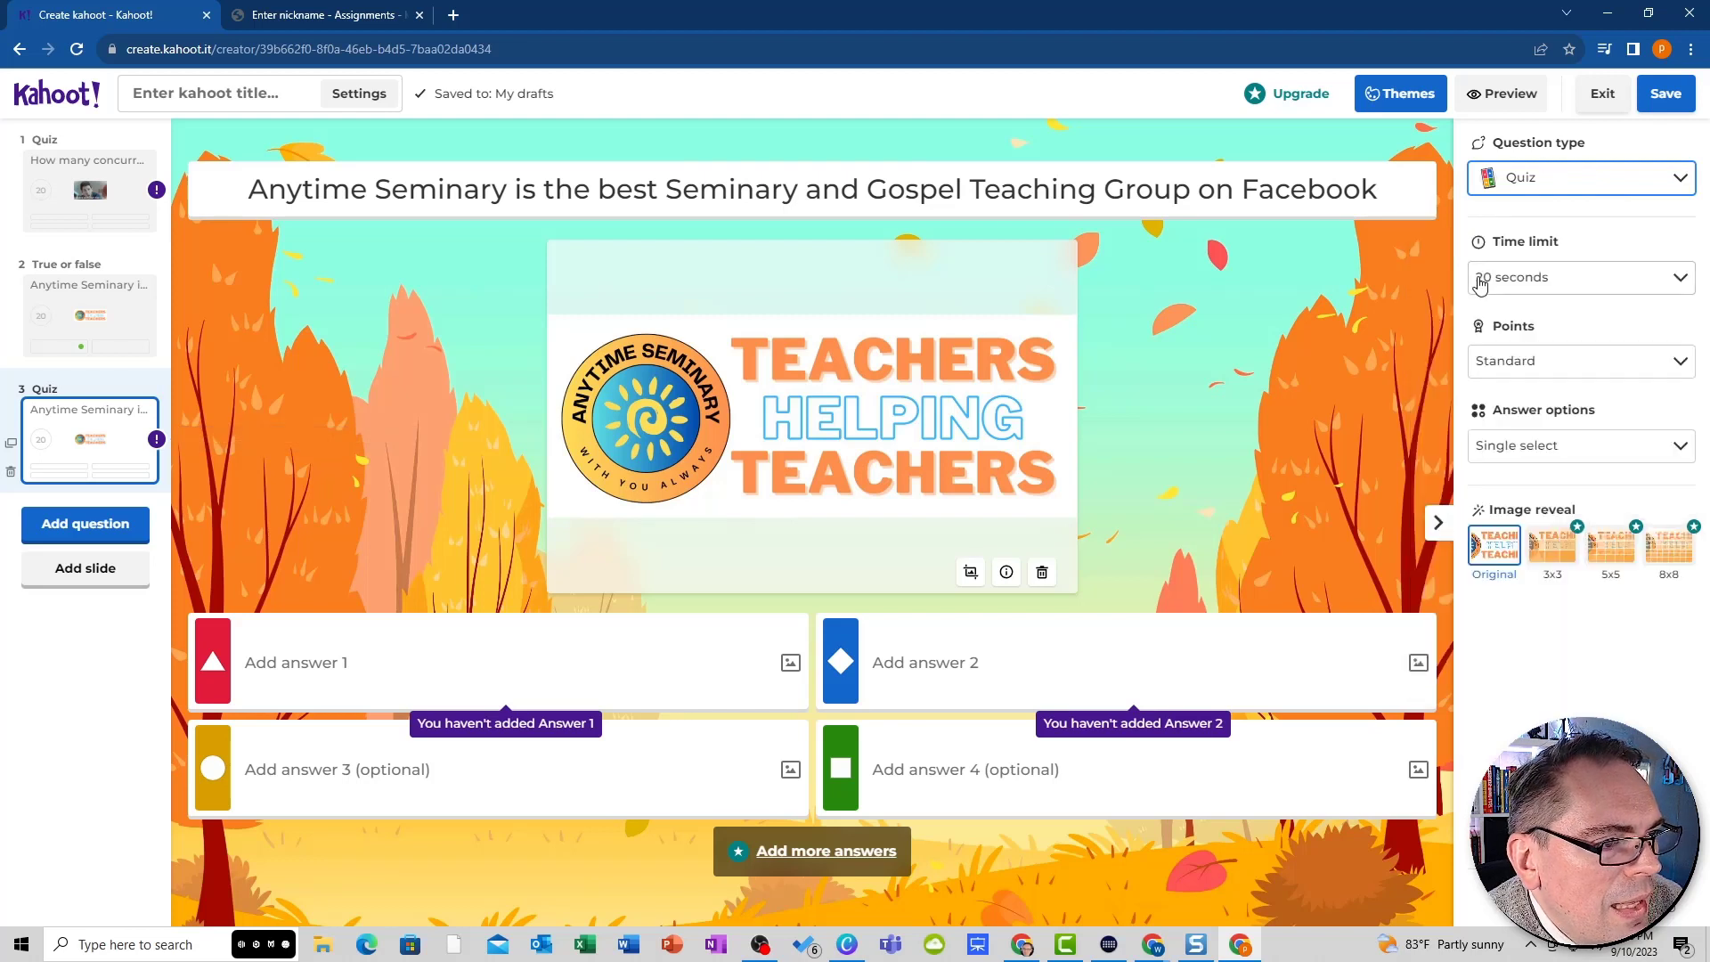
- Replace question 3's text with "What are the two great commandments?"
click(660, 189)
triple_click(598, 189)
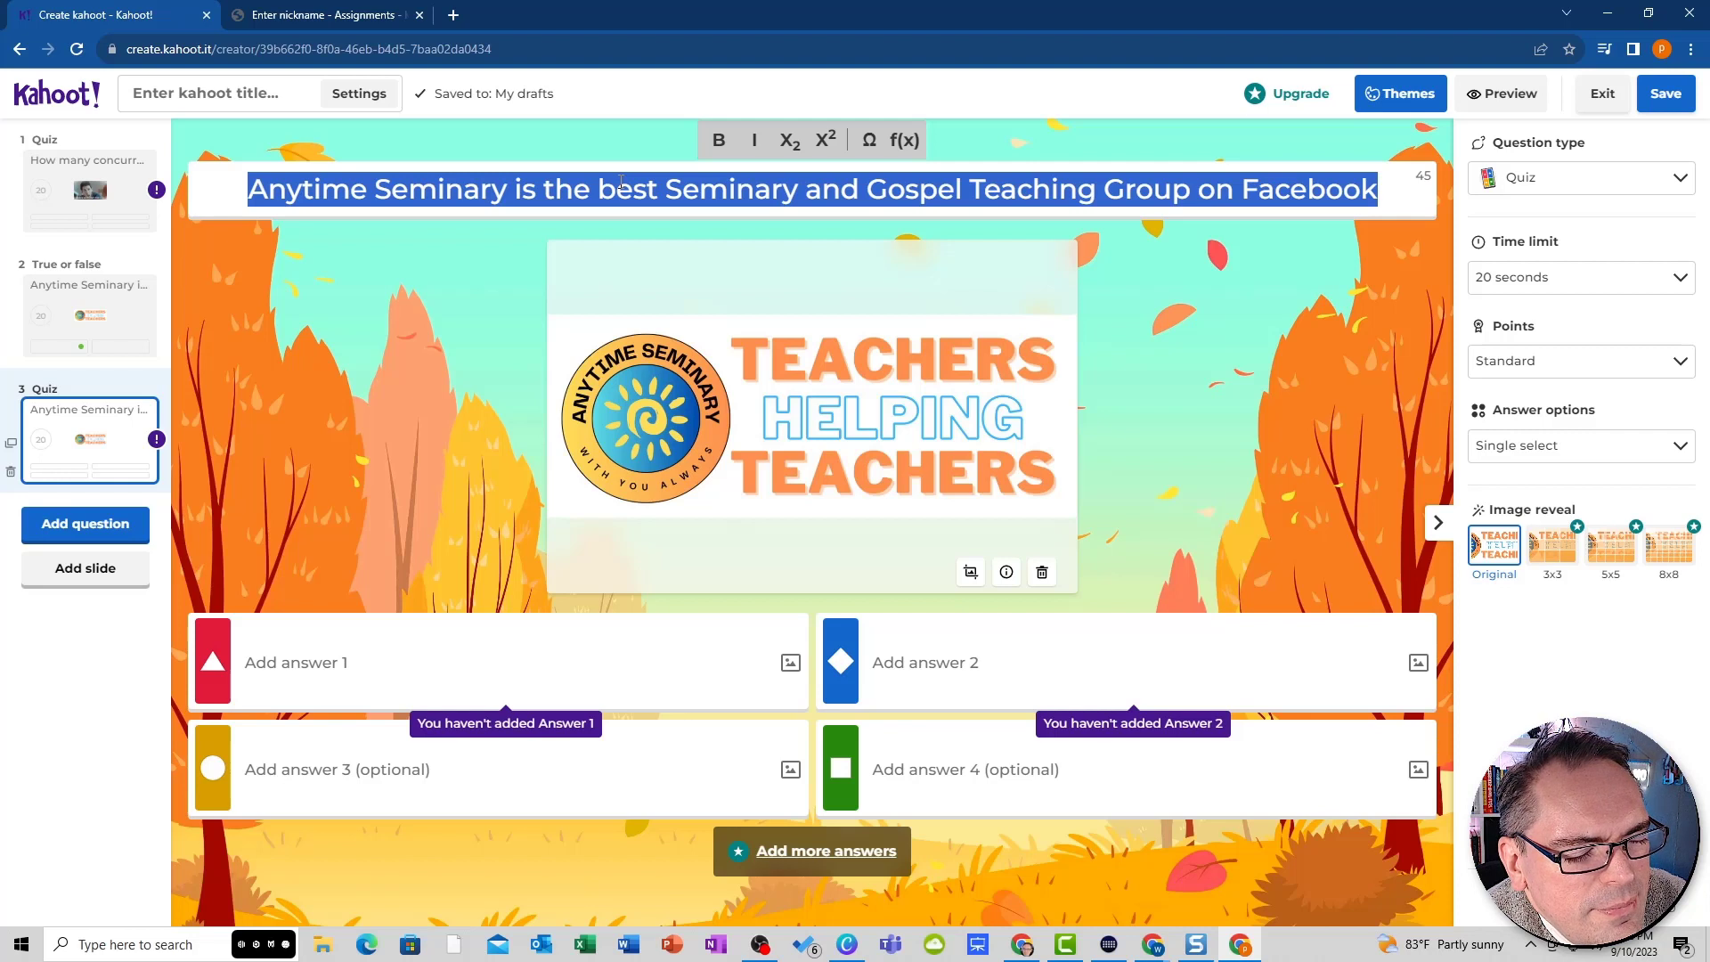
text(What )
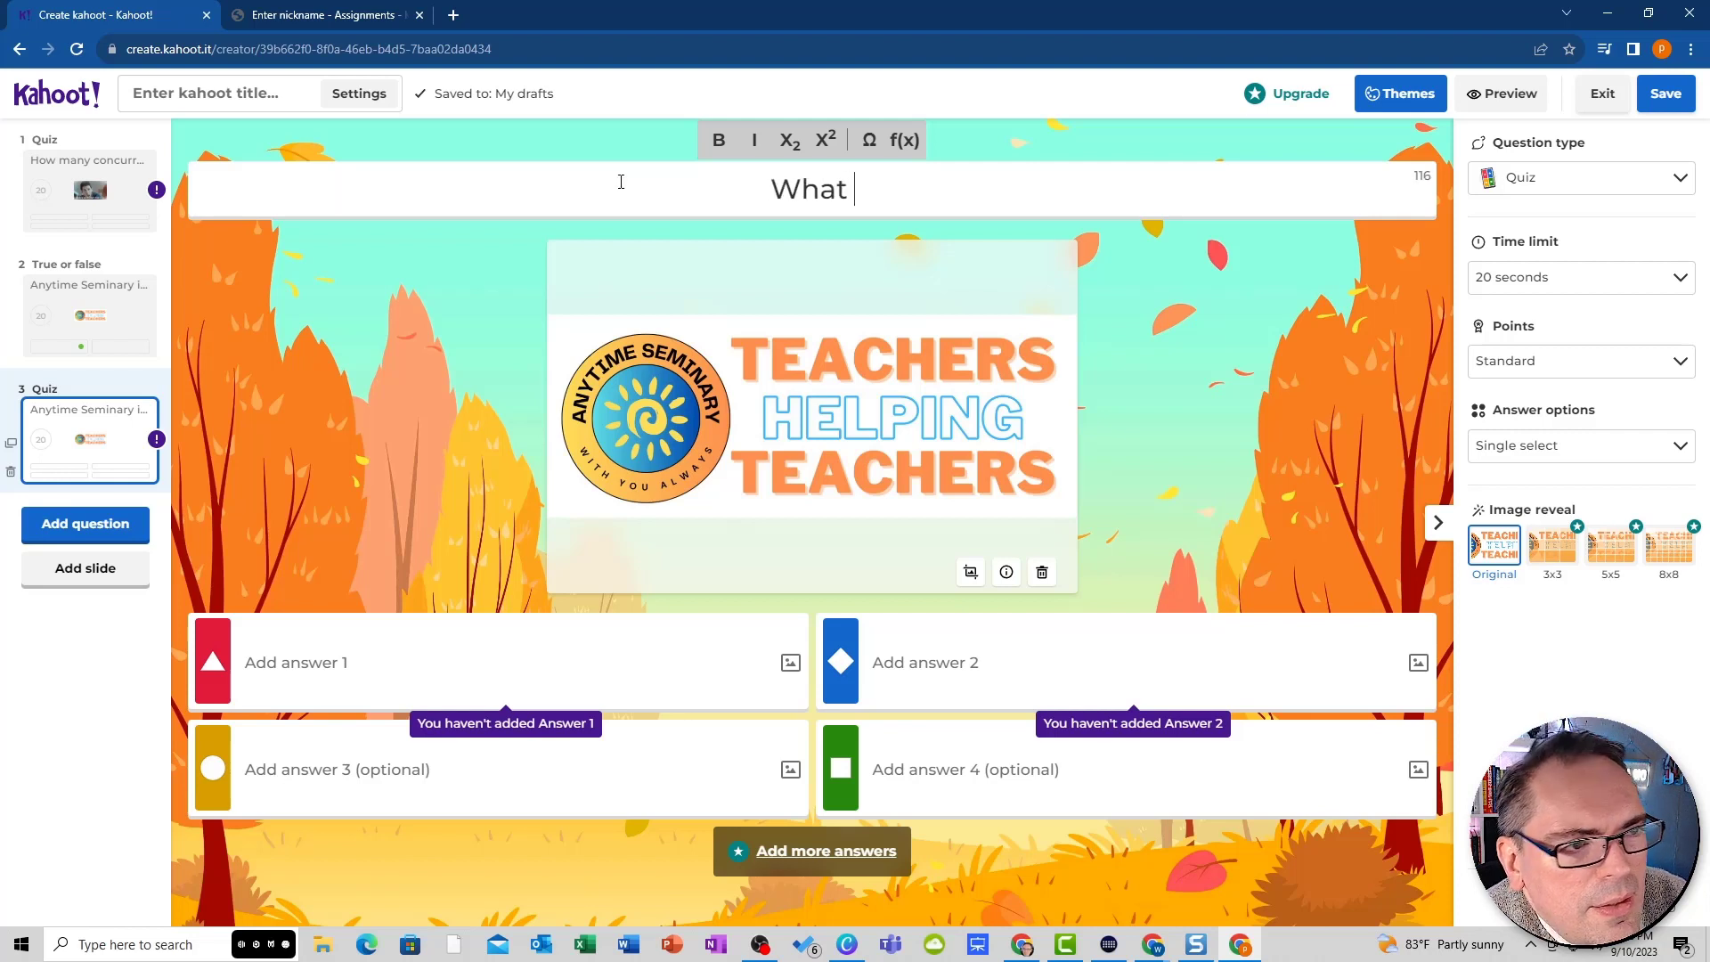
text(are t)
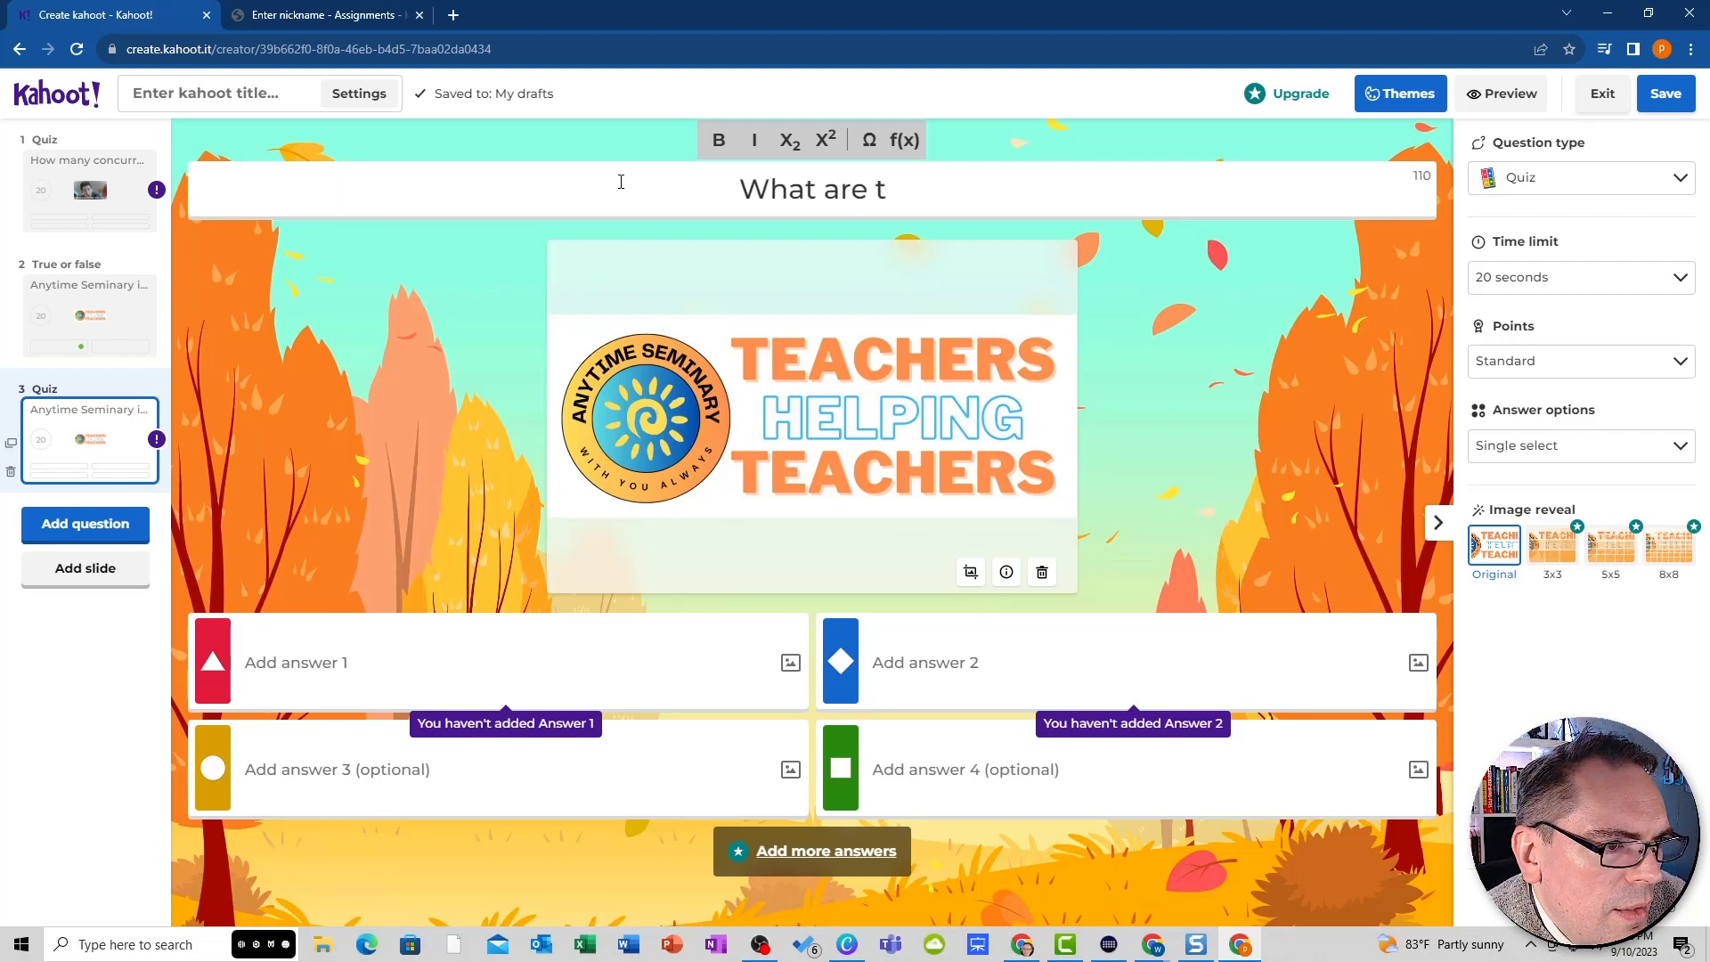
text(he two )
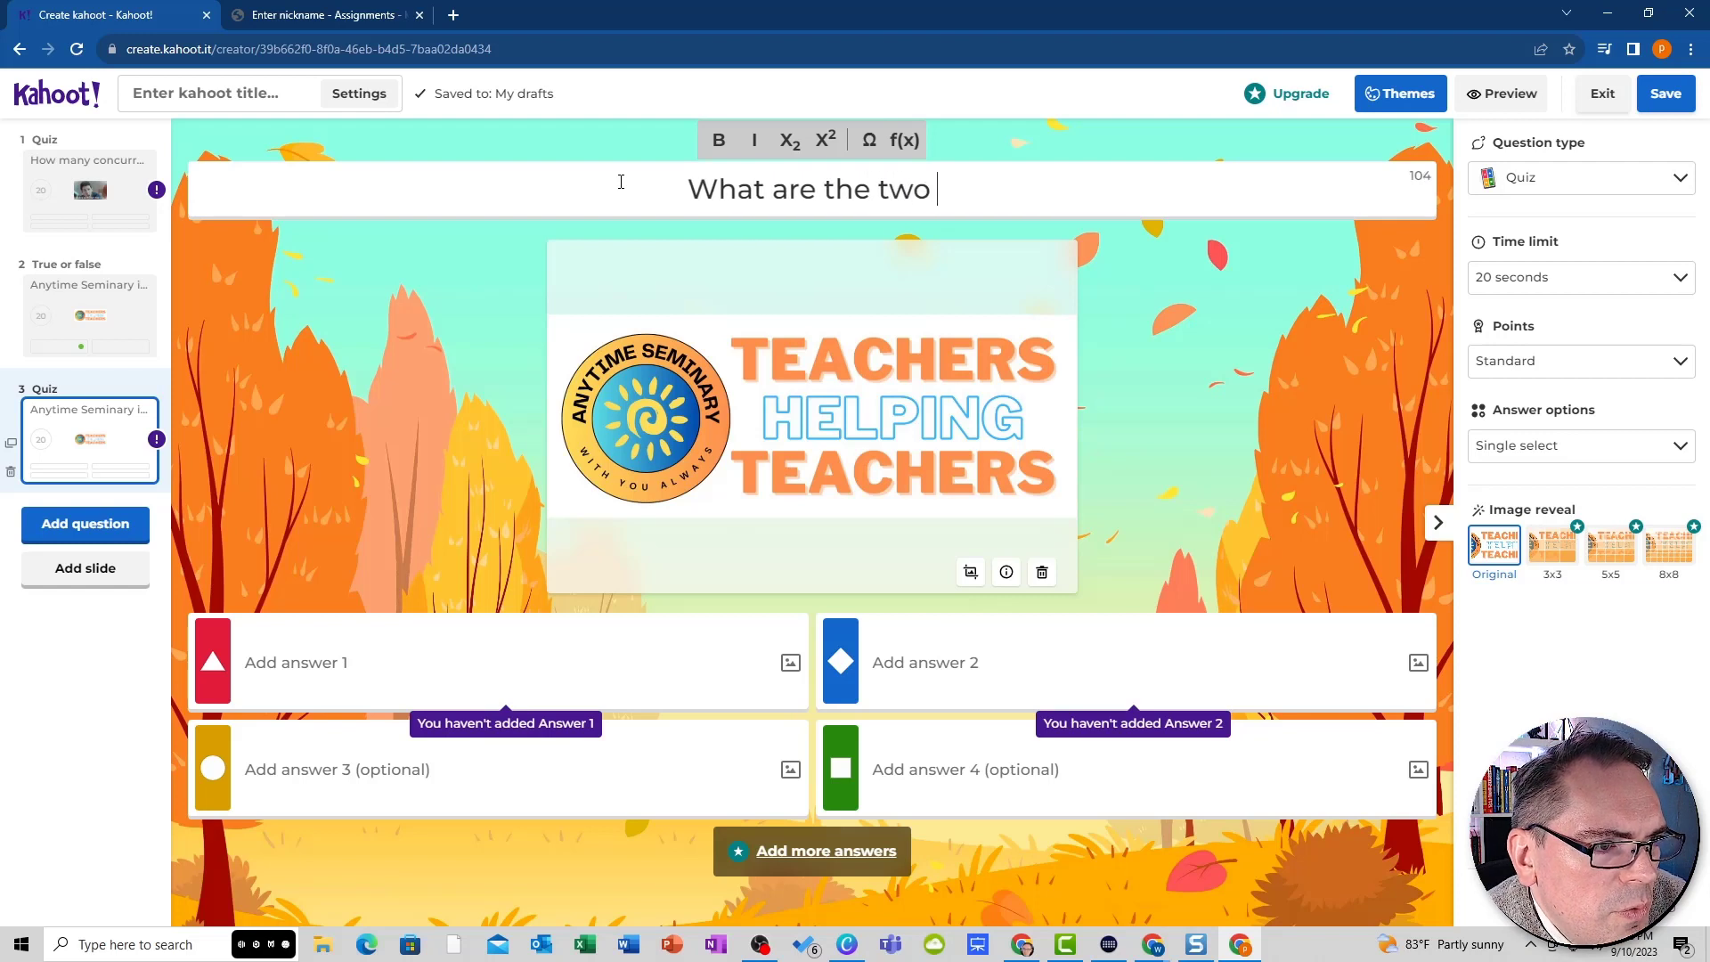
text(great commaahn)
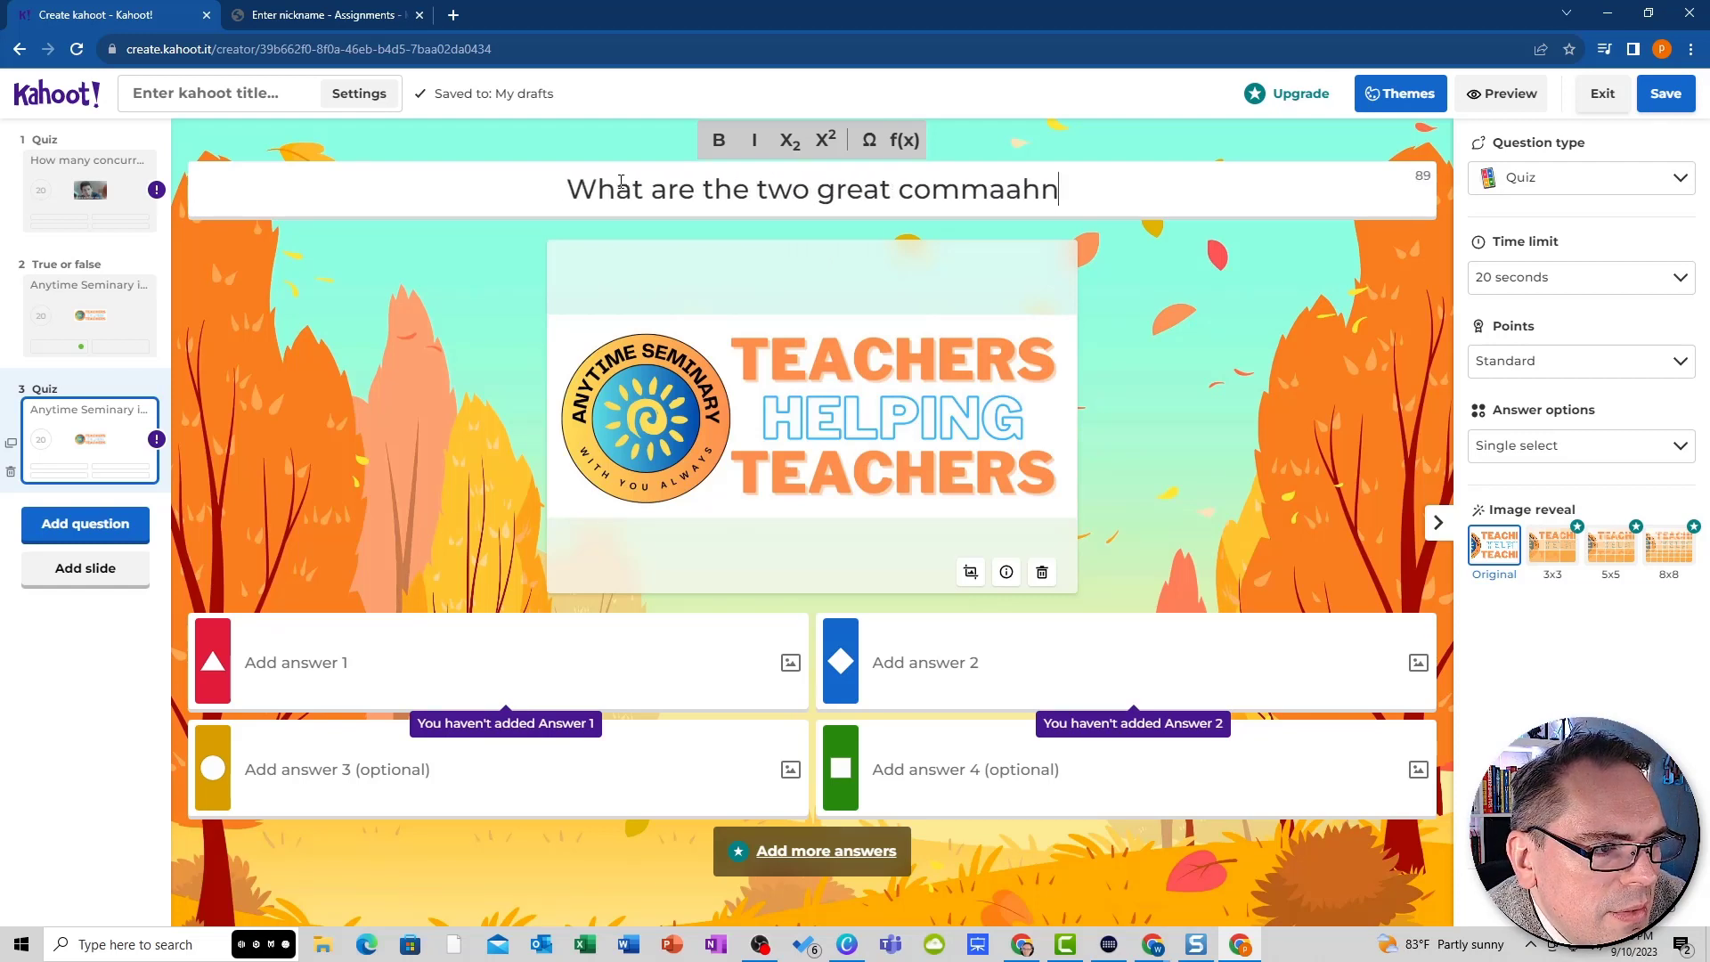
key(BackSpace)
key(BackSpace)
key(BackSpace)
text(ndments?)
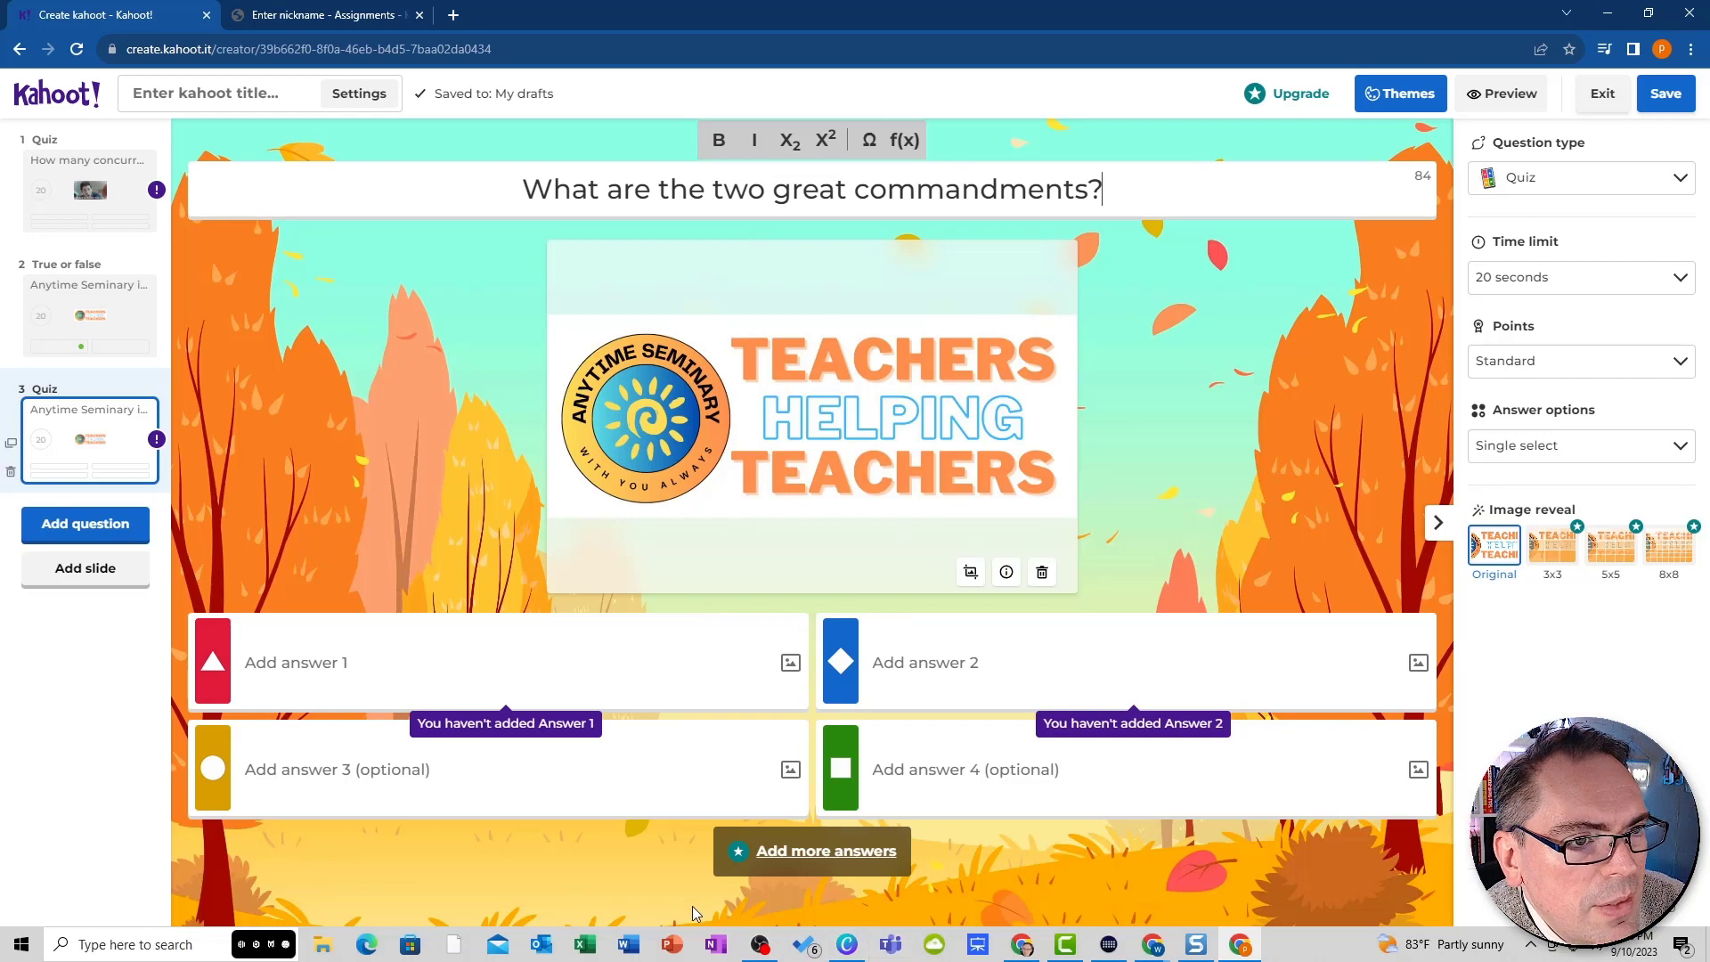
- Switch to Google Drive in the other Chrome window and open the "New Testament Doctrinal Mastery Key Phrases & Full Verse Videos" spreadsheet
click(1153, 945)
click(1070, 855)
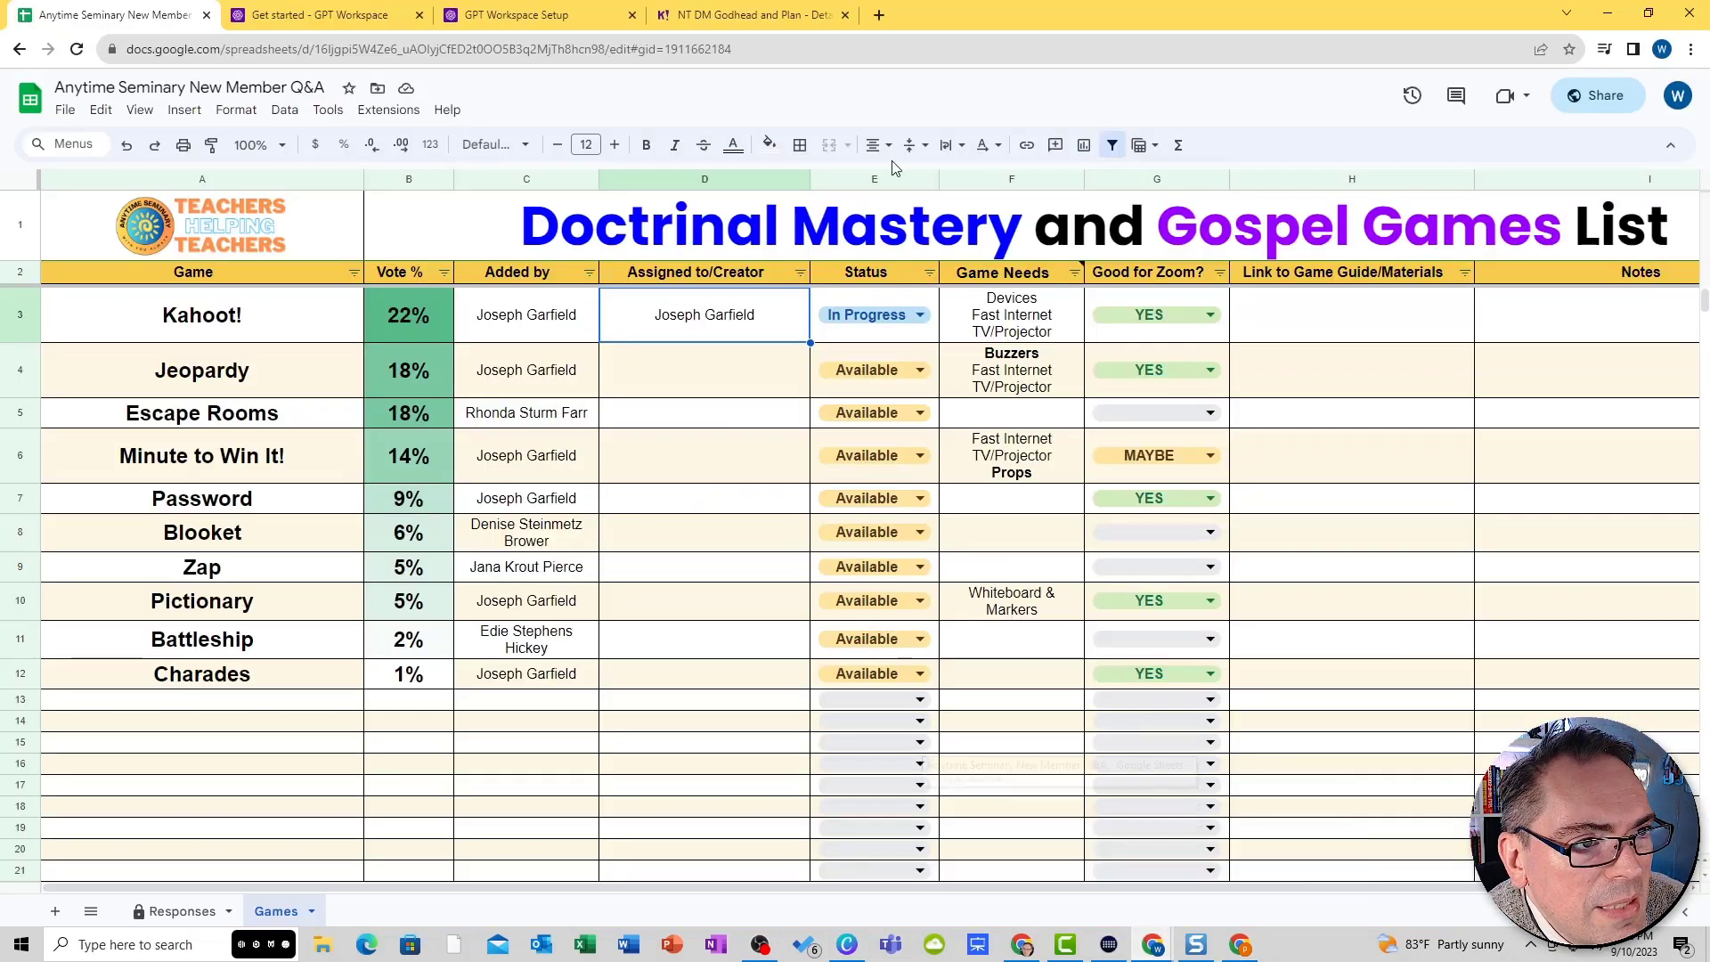
click(886, 15)
text(dr)
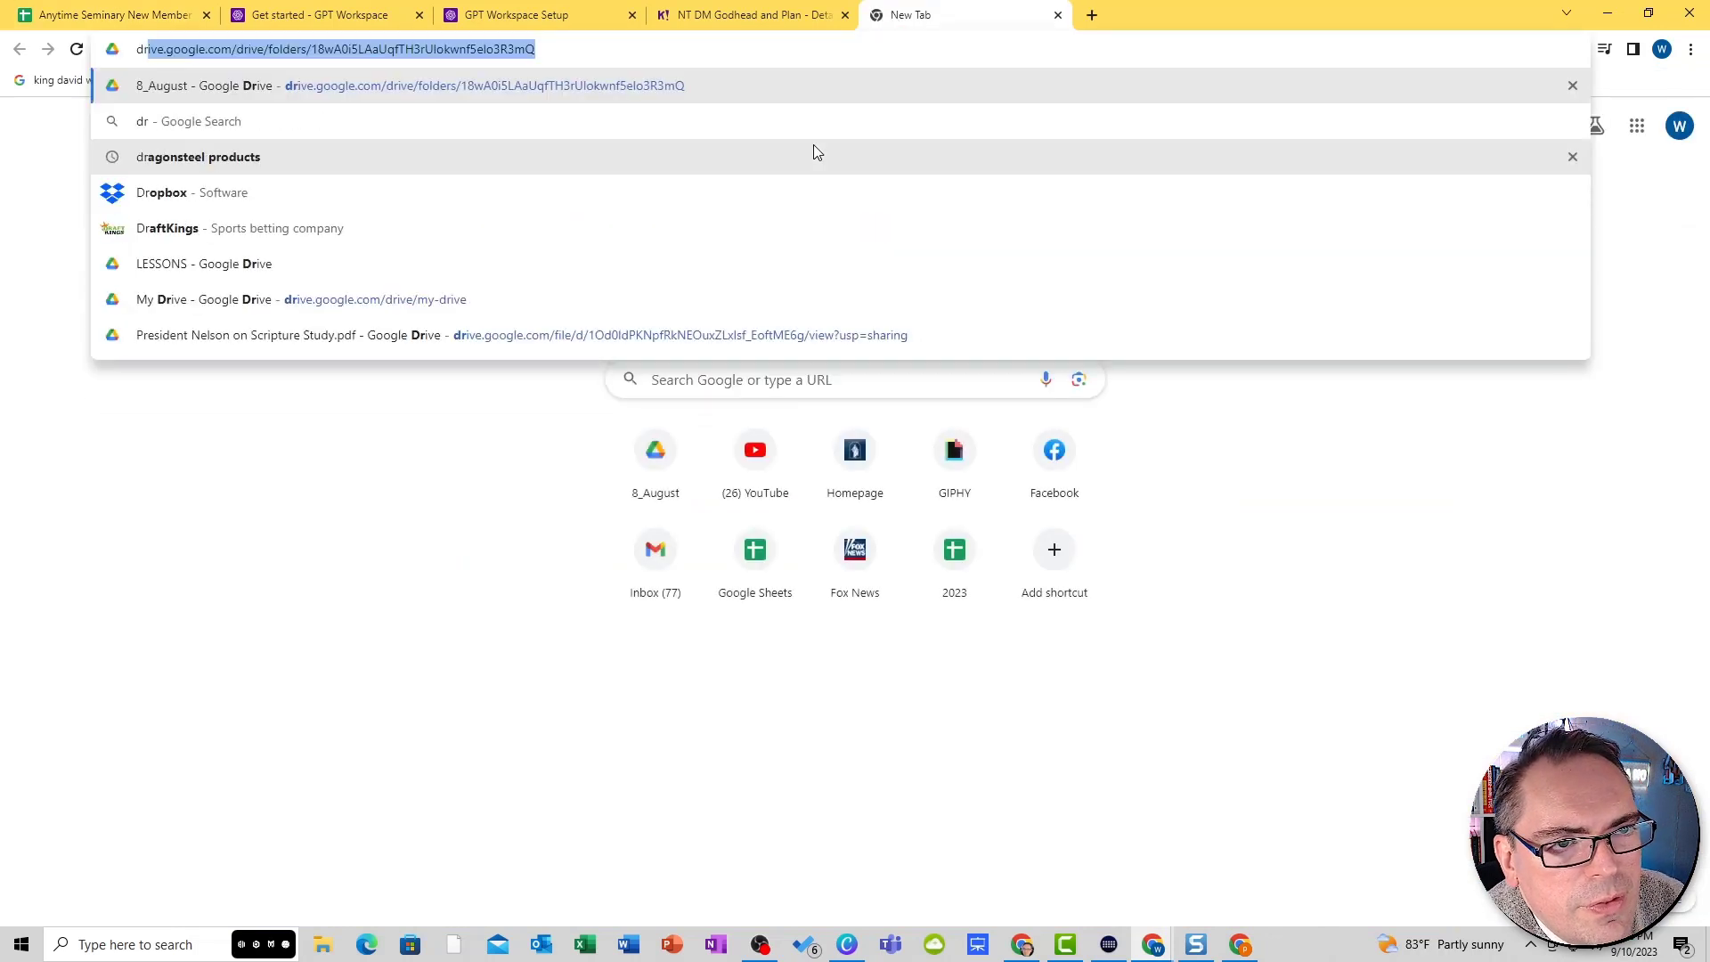
key(Return)
click(534, 94)
text(new t)
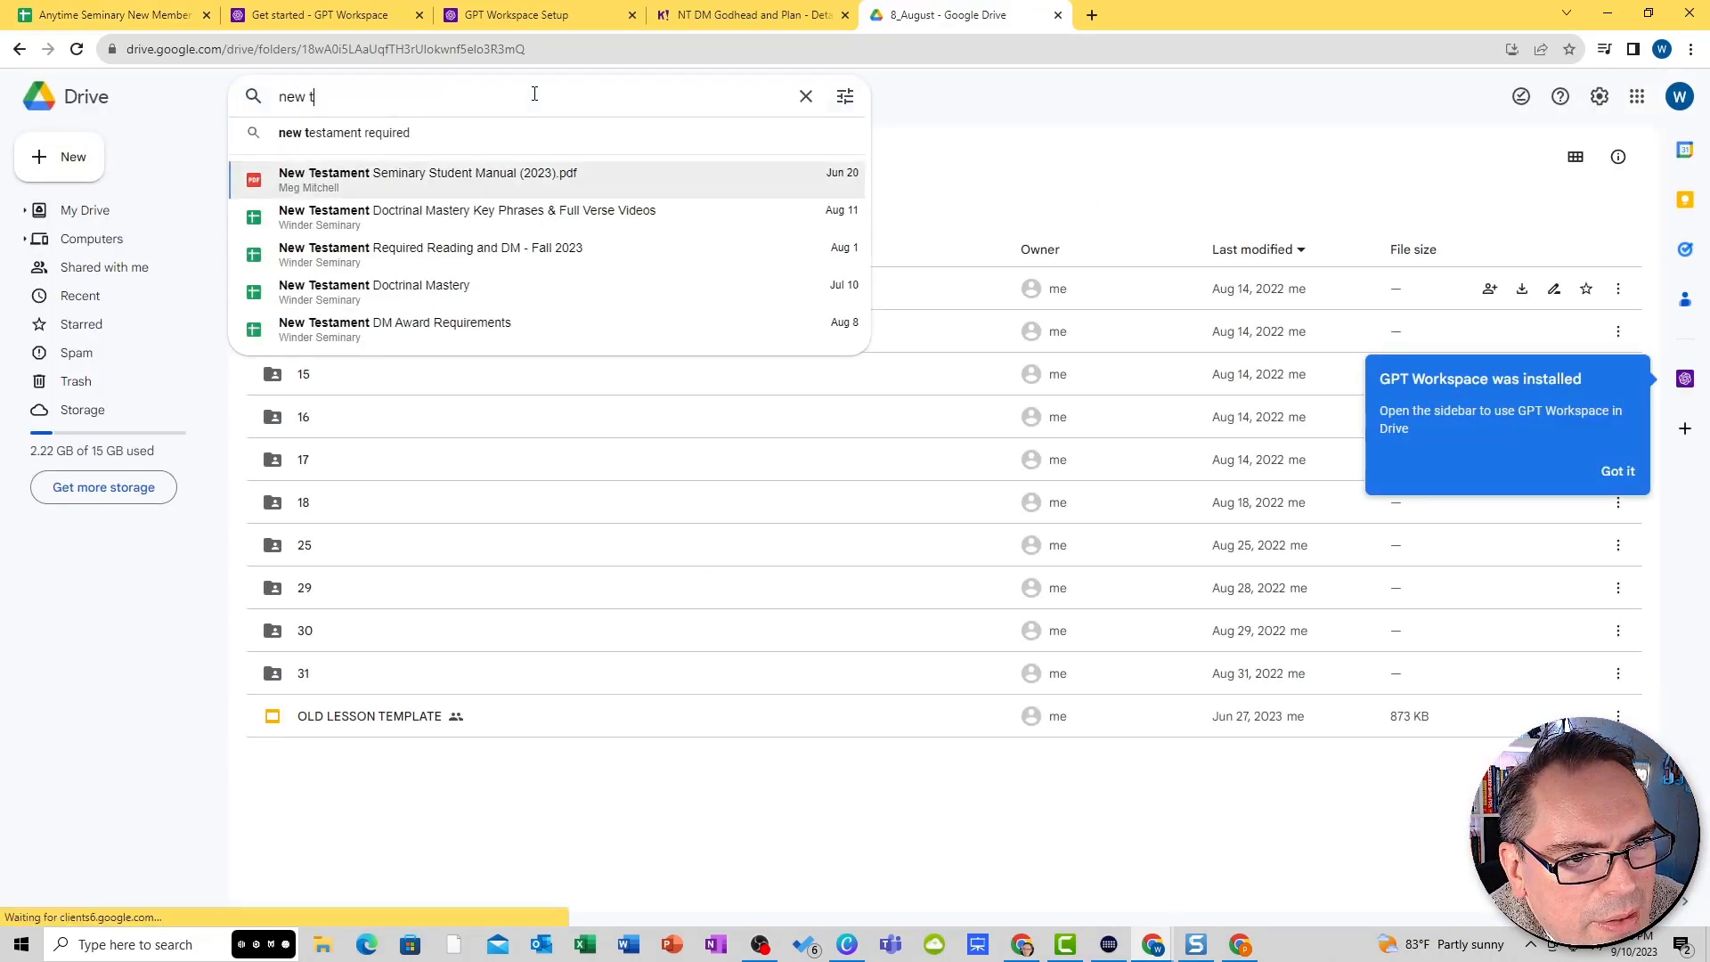
click(591, 209)
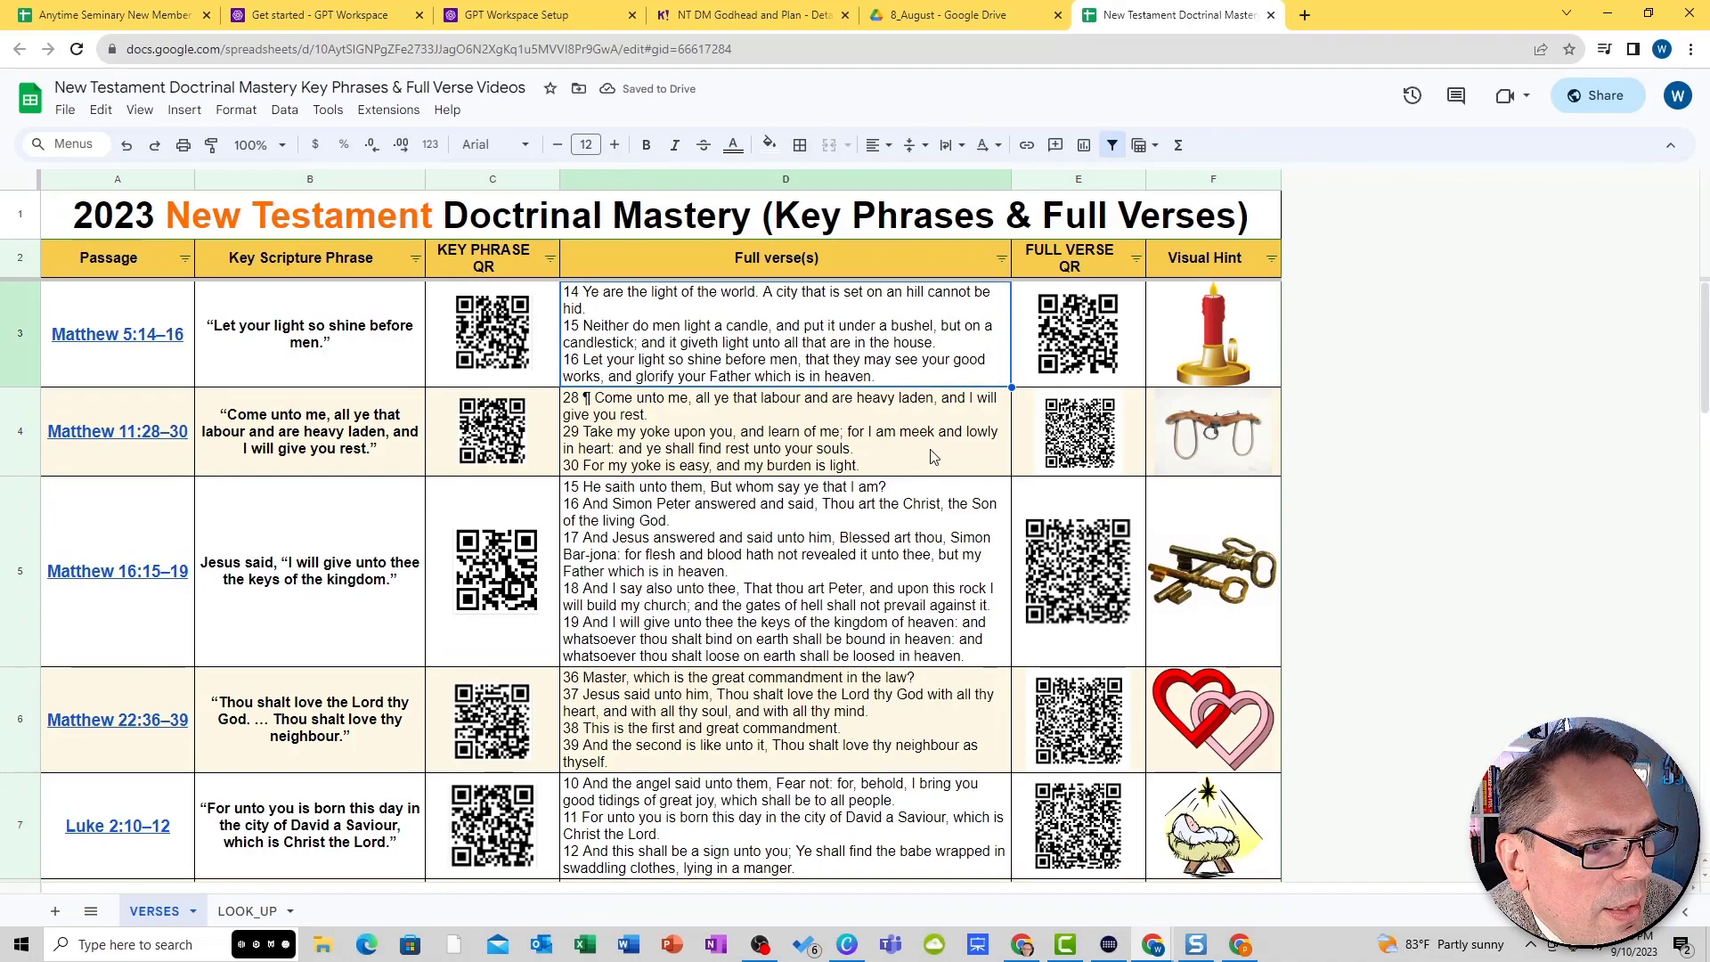
- Copy the Matthew 22:36–39 key scripture phrase from the spreadsheet and paste it over question 3's text in Kahoot
scroll(829, 505, down, 10)
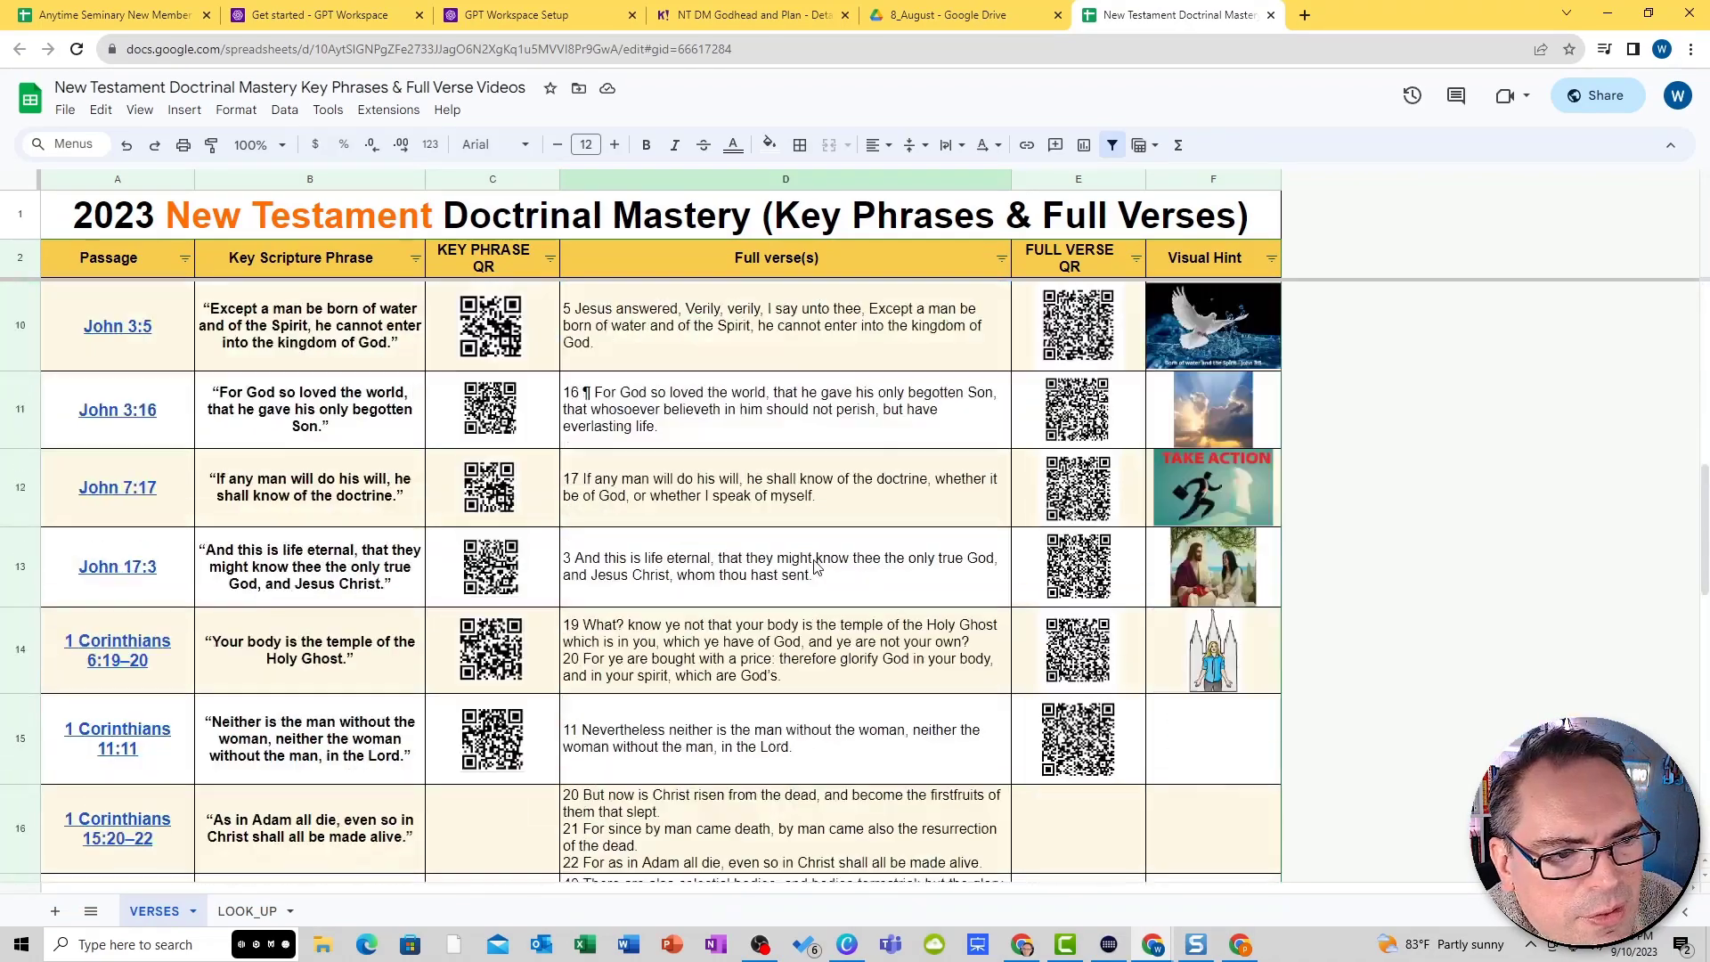
scroll(552, 543, up, 10)
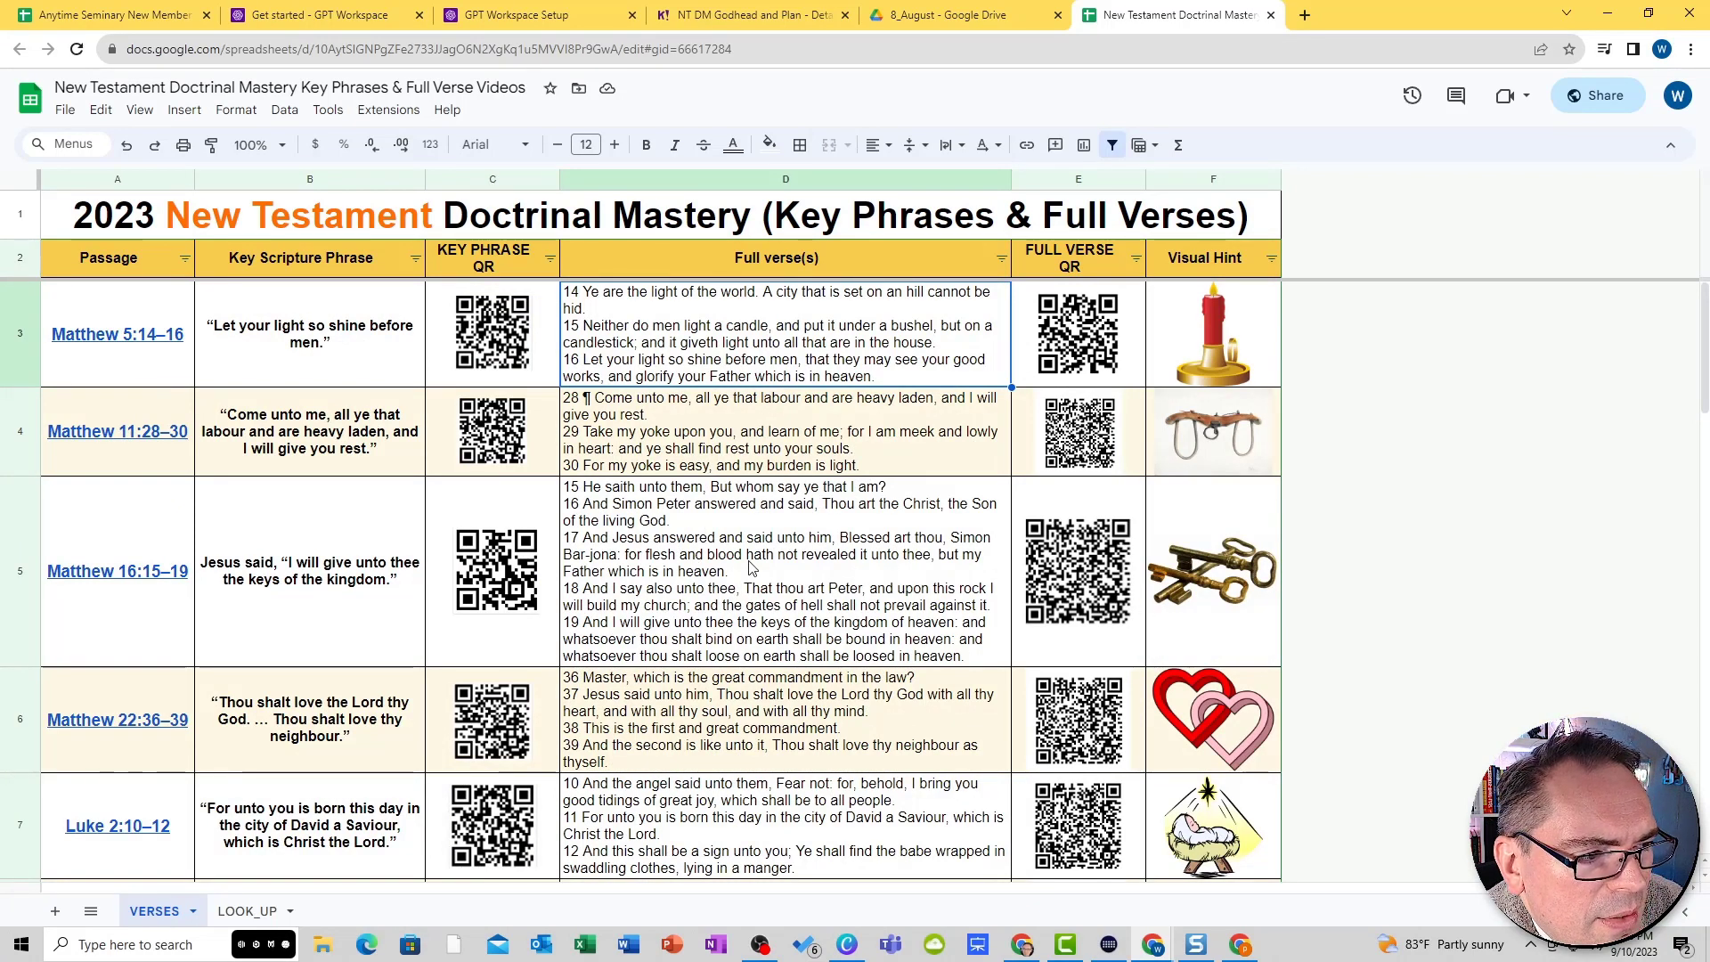
scroll(749, 568, down, 1)
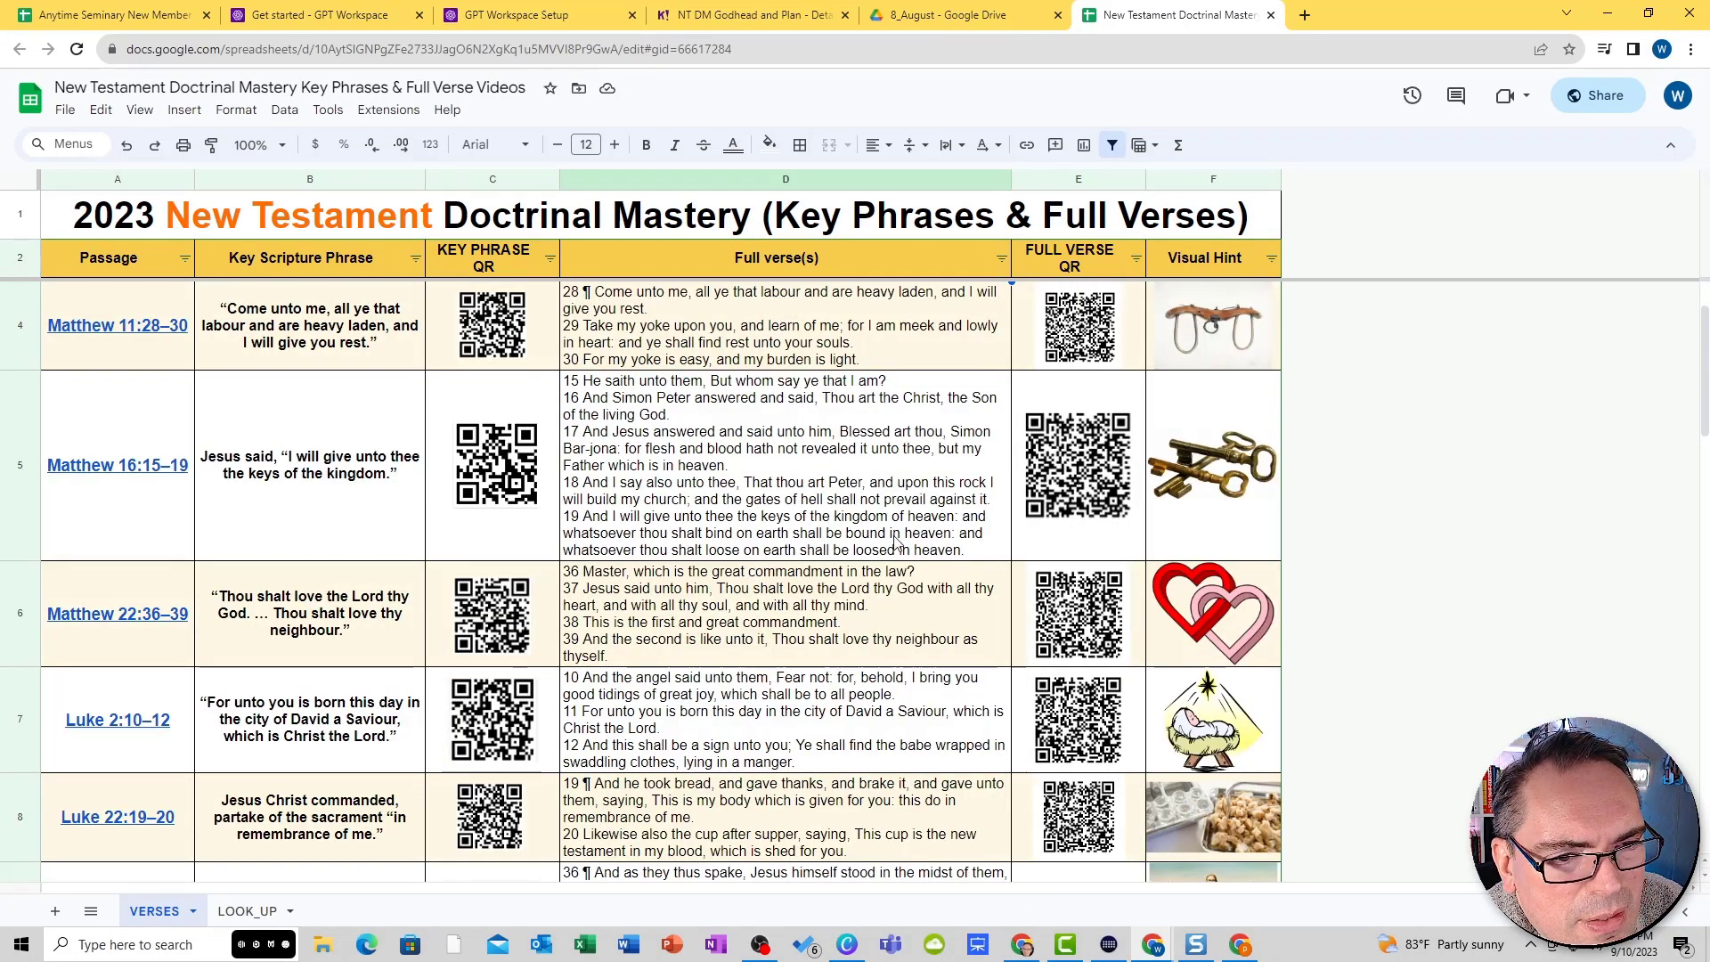
scroll(360, 491, down, 1)
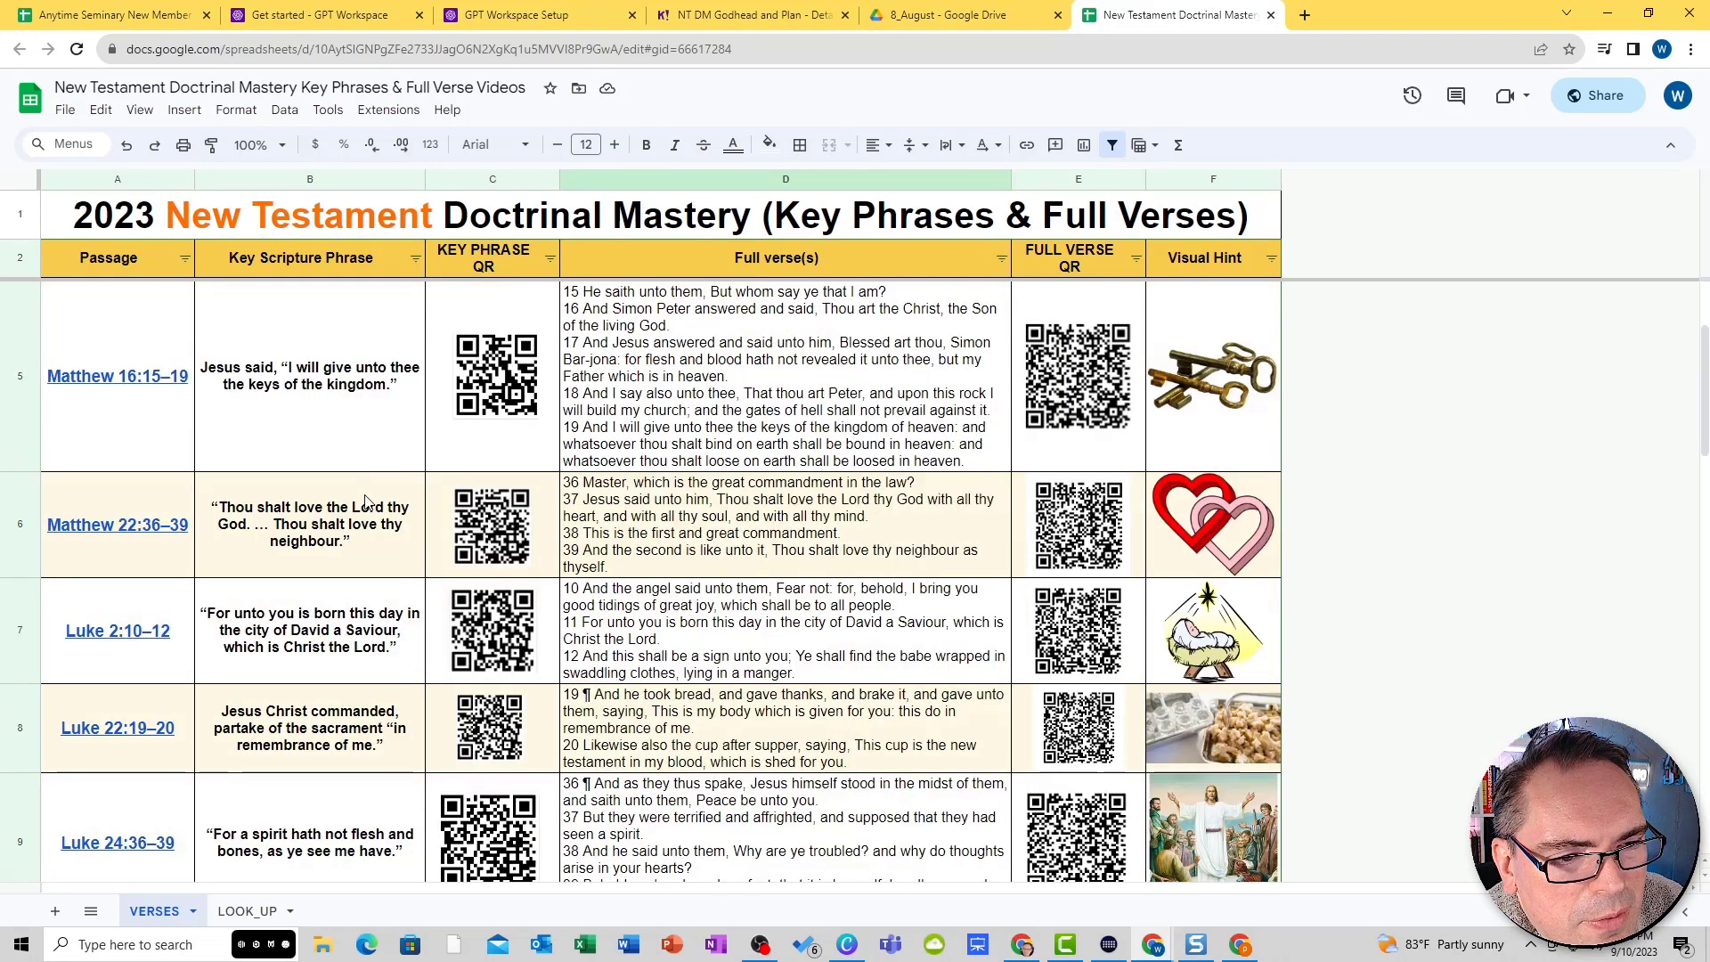
triple_click(365, 501)
click(821, 532)
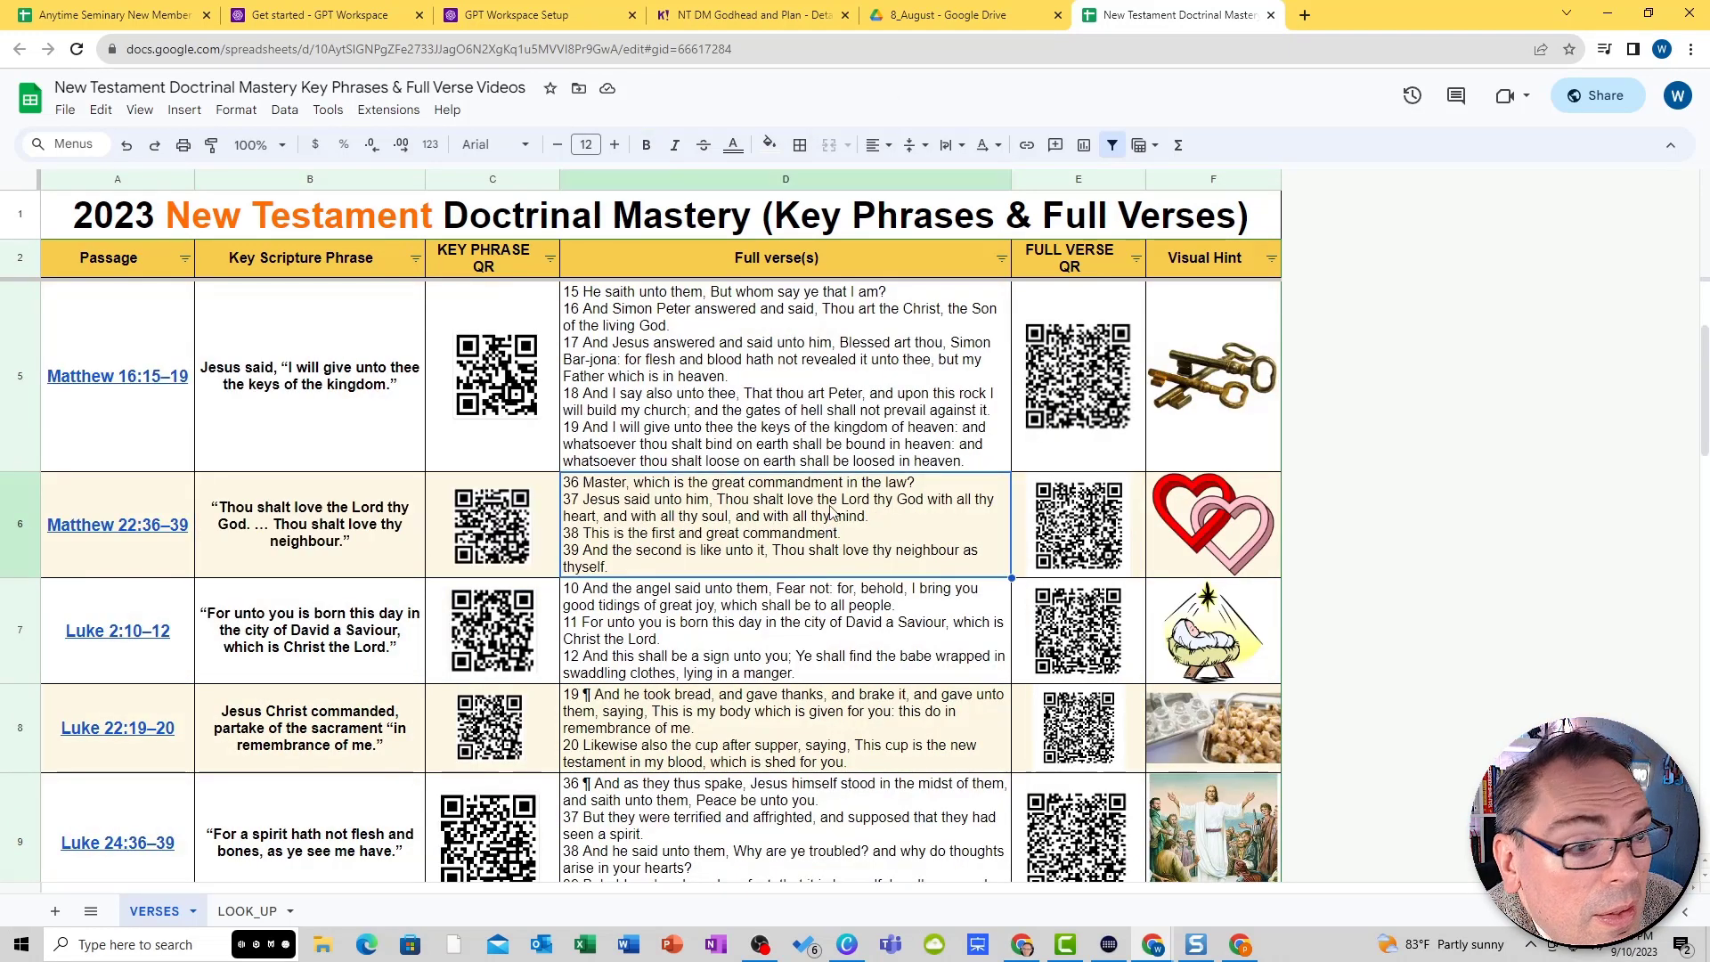
click(731, 27)
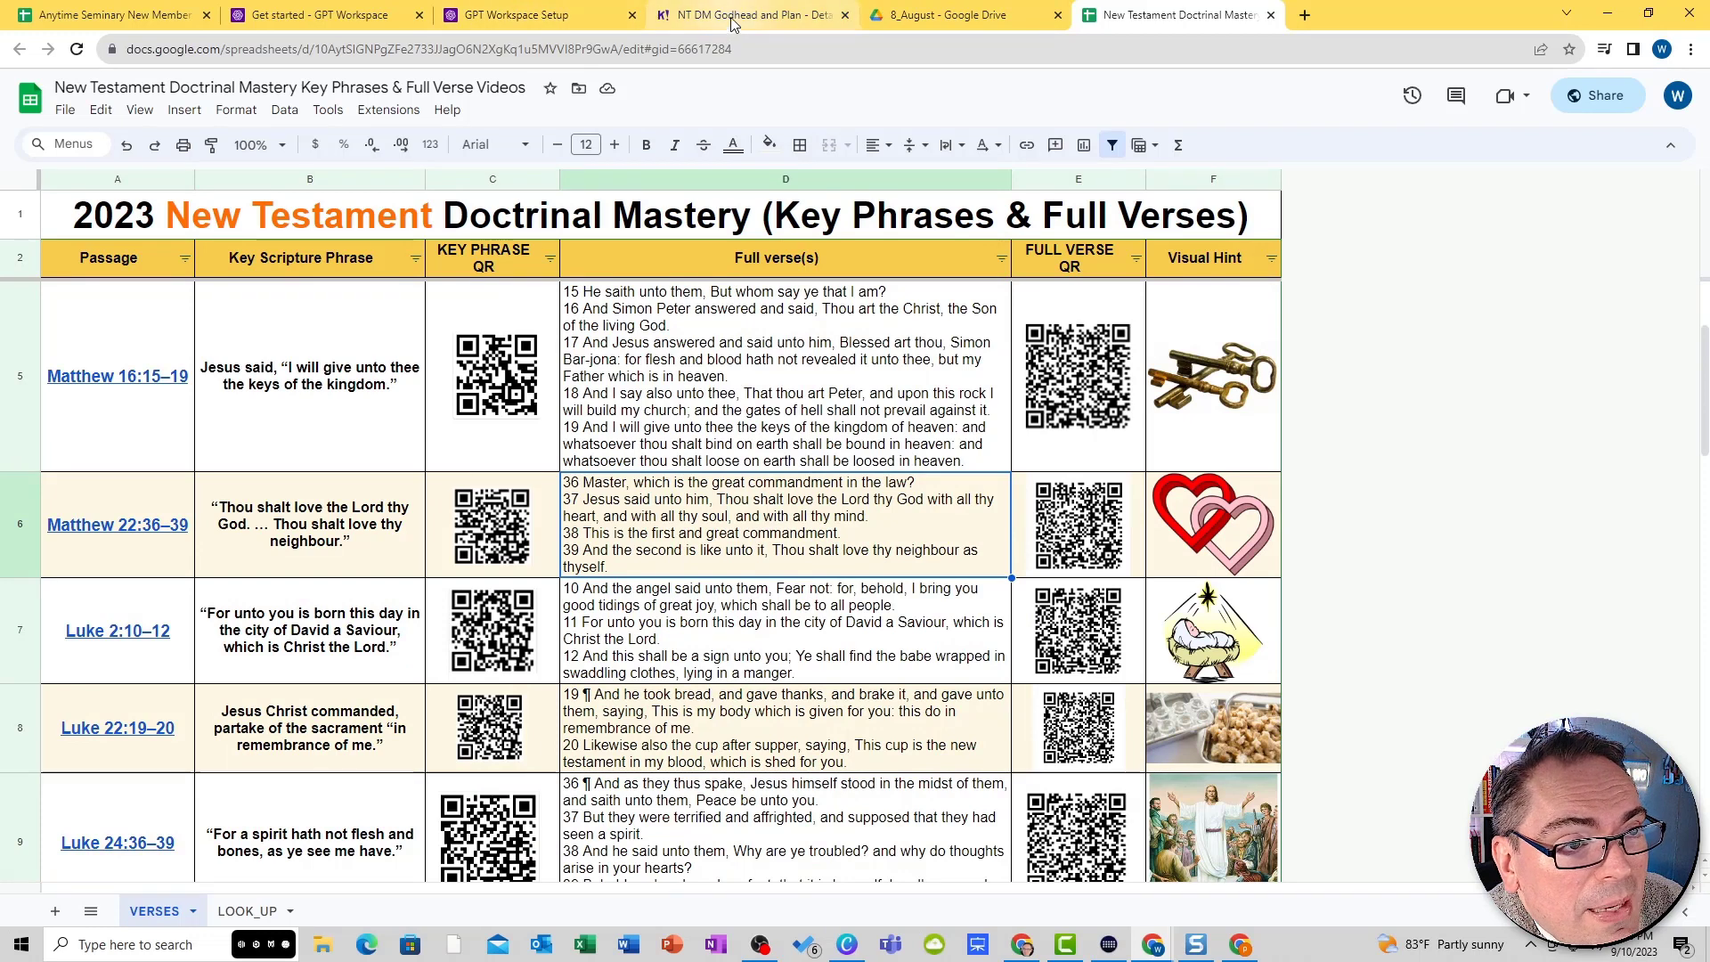
key(alt+Tab)
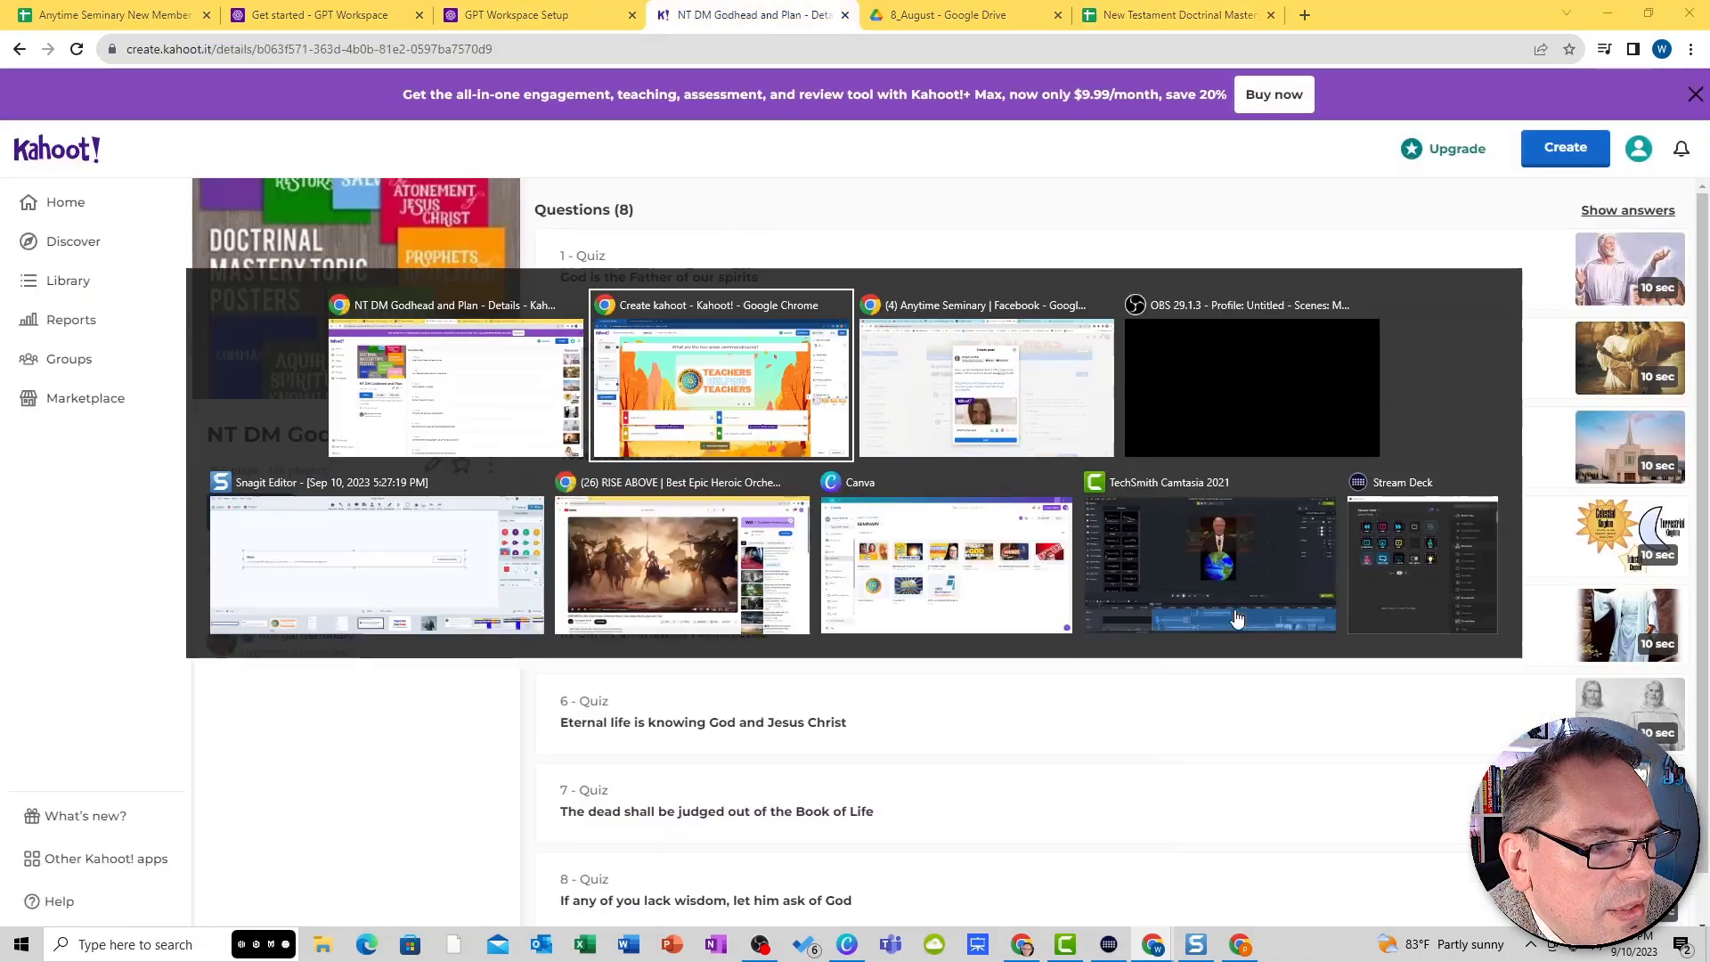
click(820, 453)
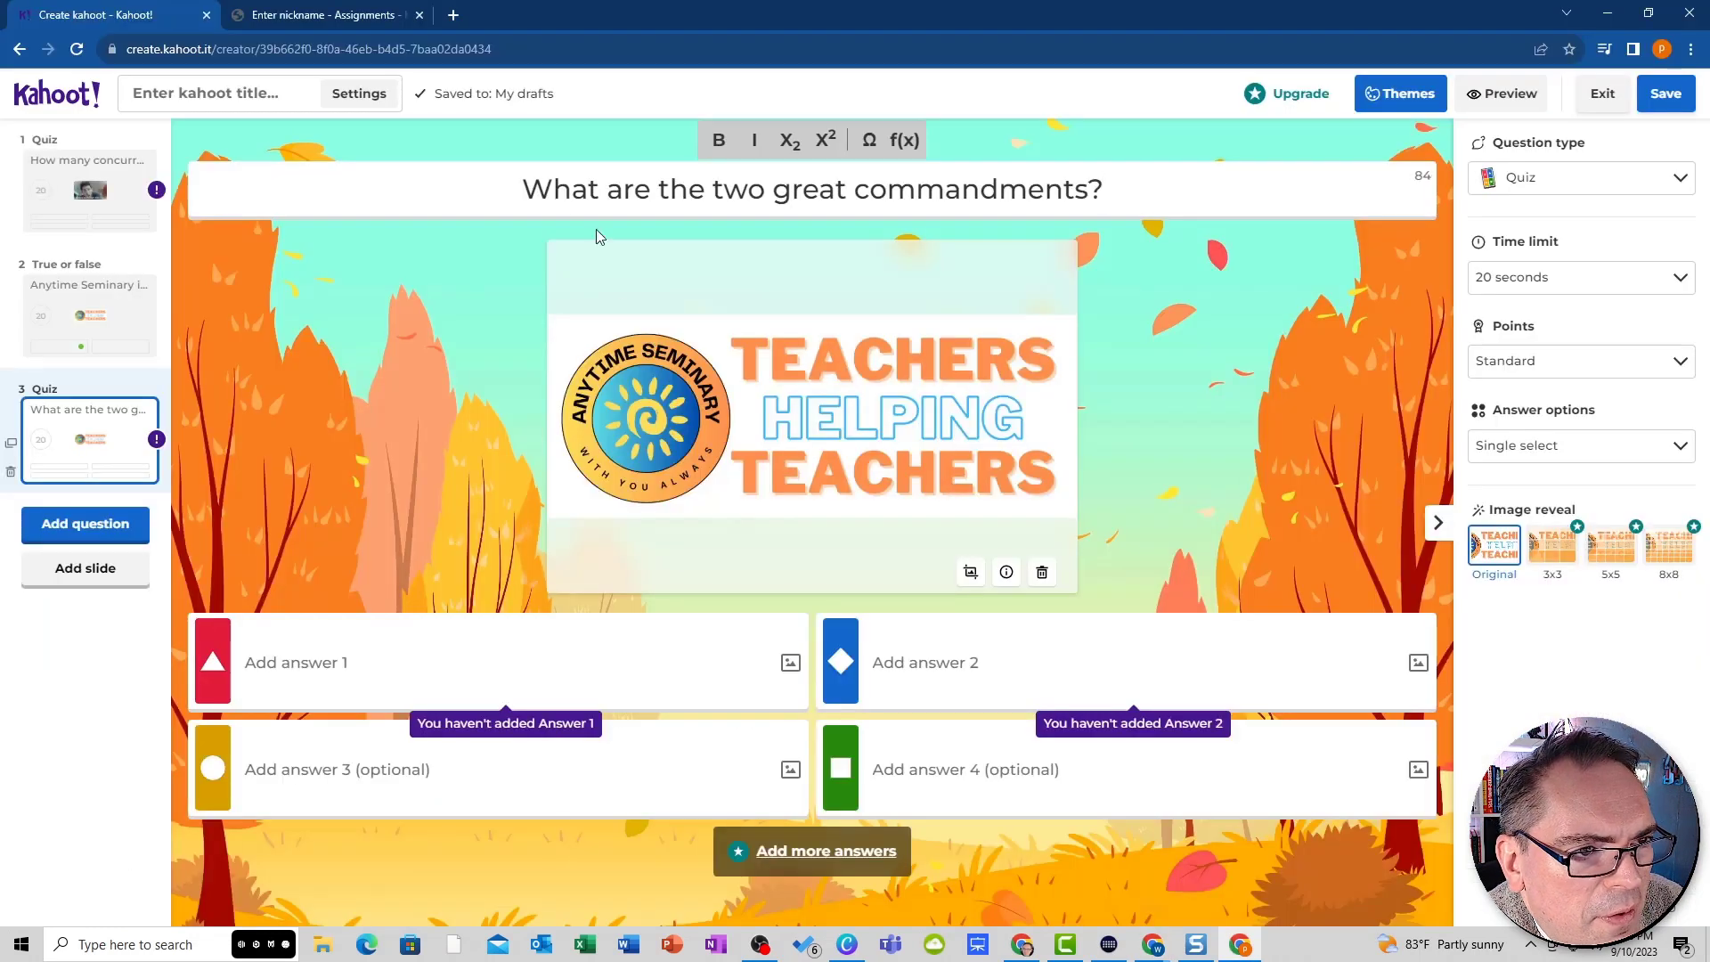
key(ctrl+a)
text("Thou shalt love the Lord thy God. … Thou shalt love thy neighbour.")
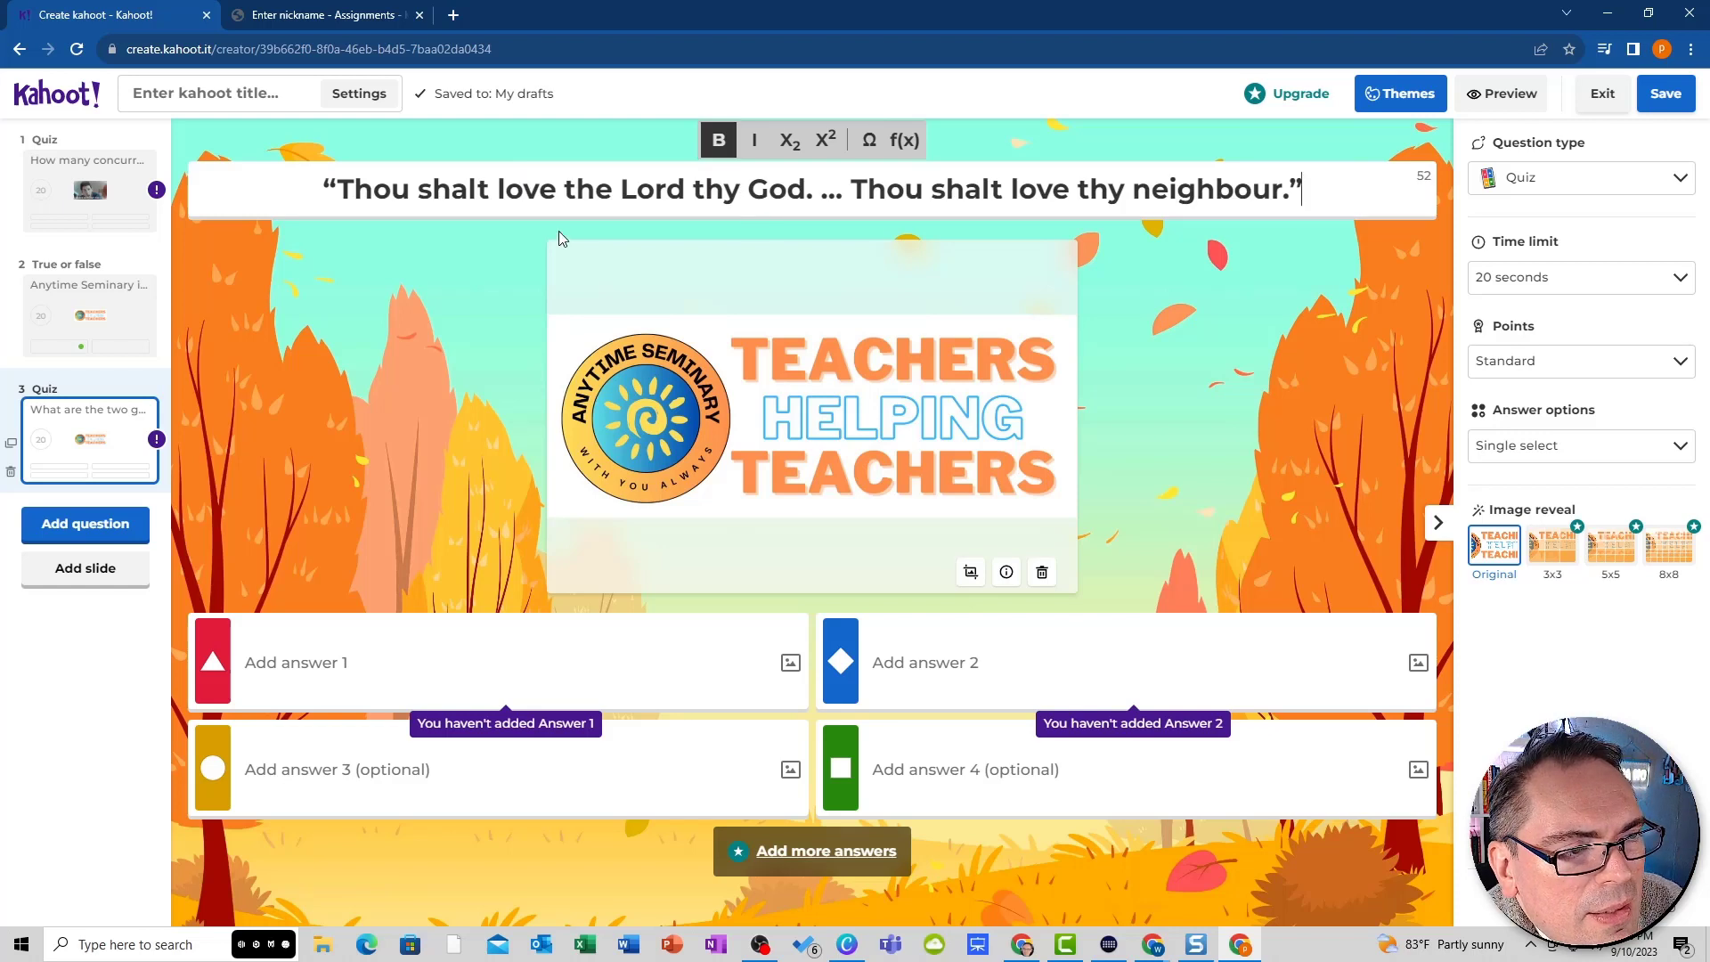
click(1081, 401)
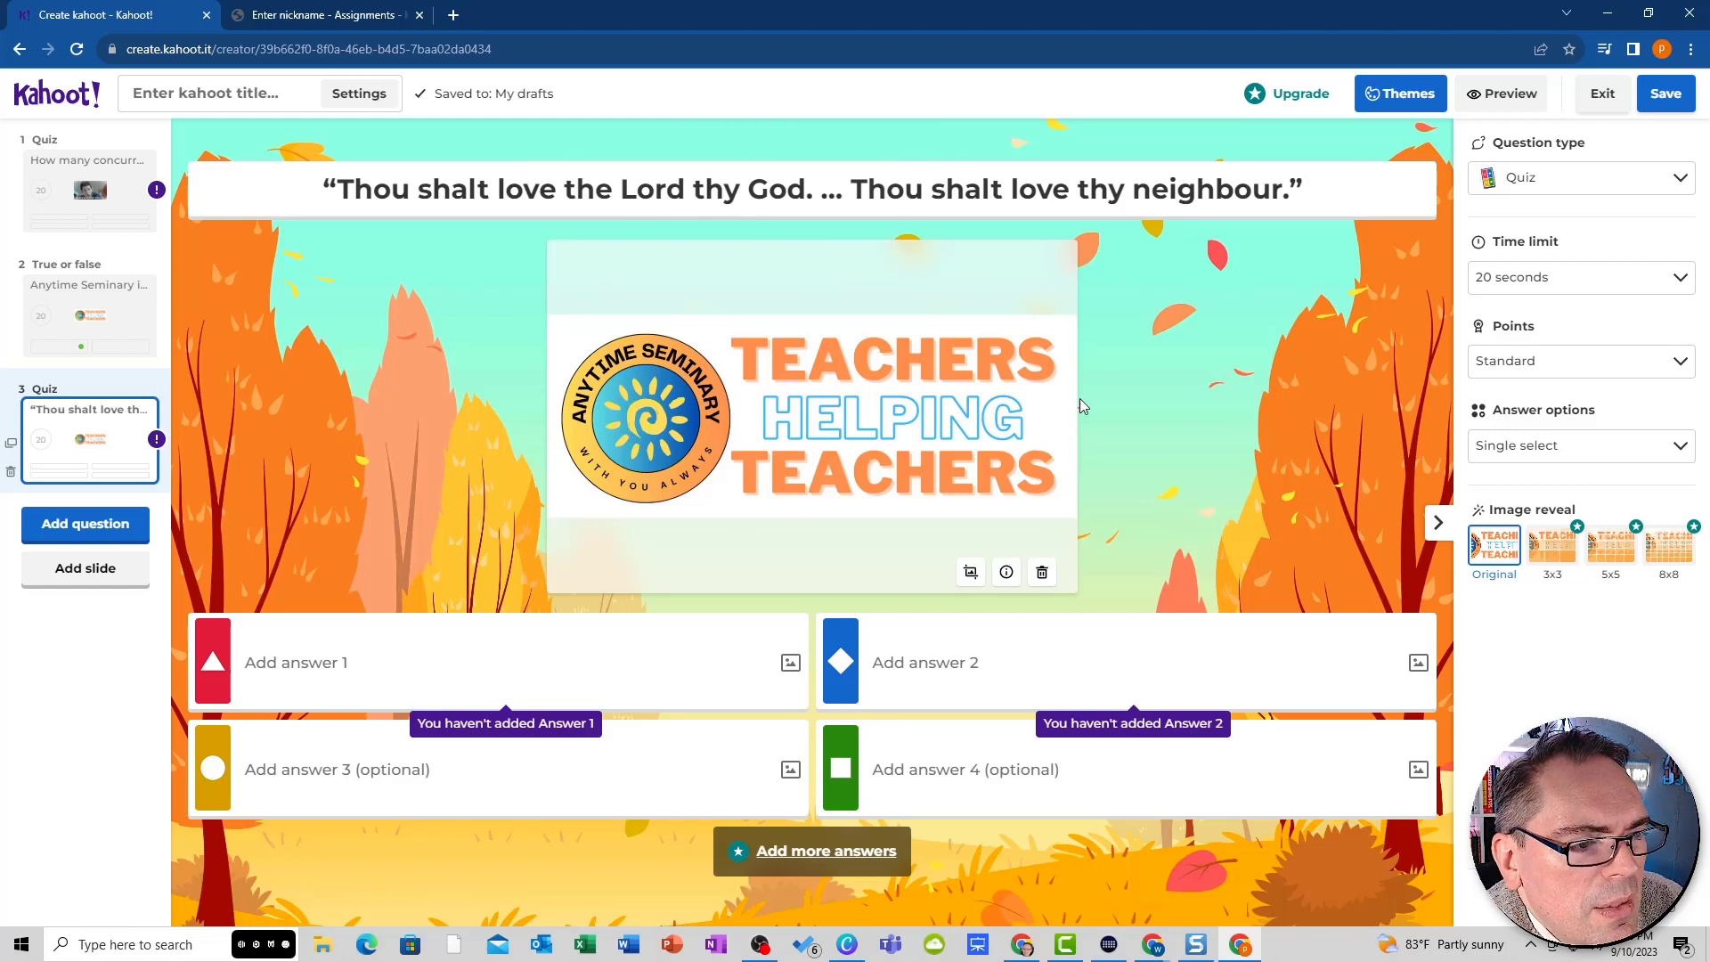
- Replace question 3's image with the red "Love" heart GIF on black, found by searching the GIFs for "love"
click(1042, 574)
click(811, 410)
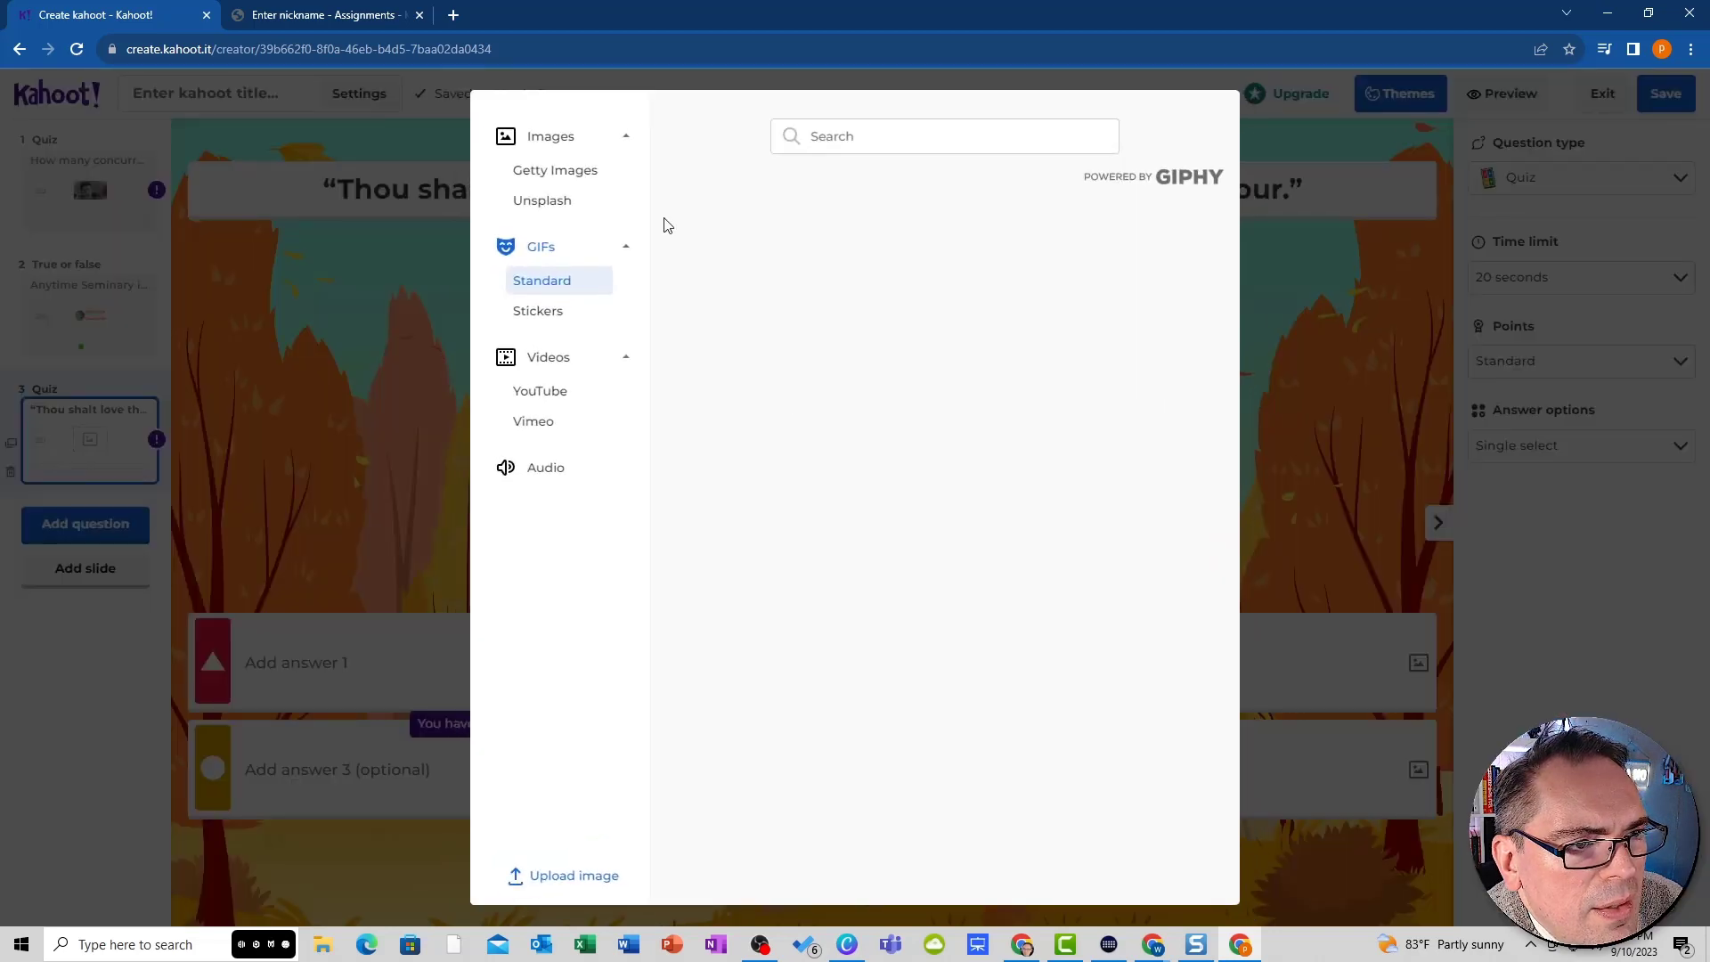
click(935, 130)
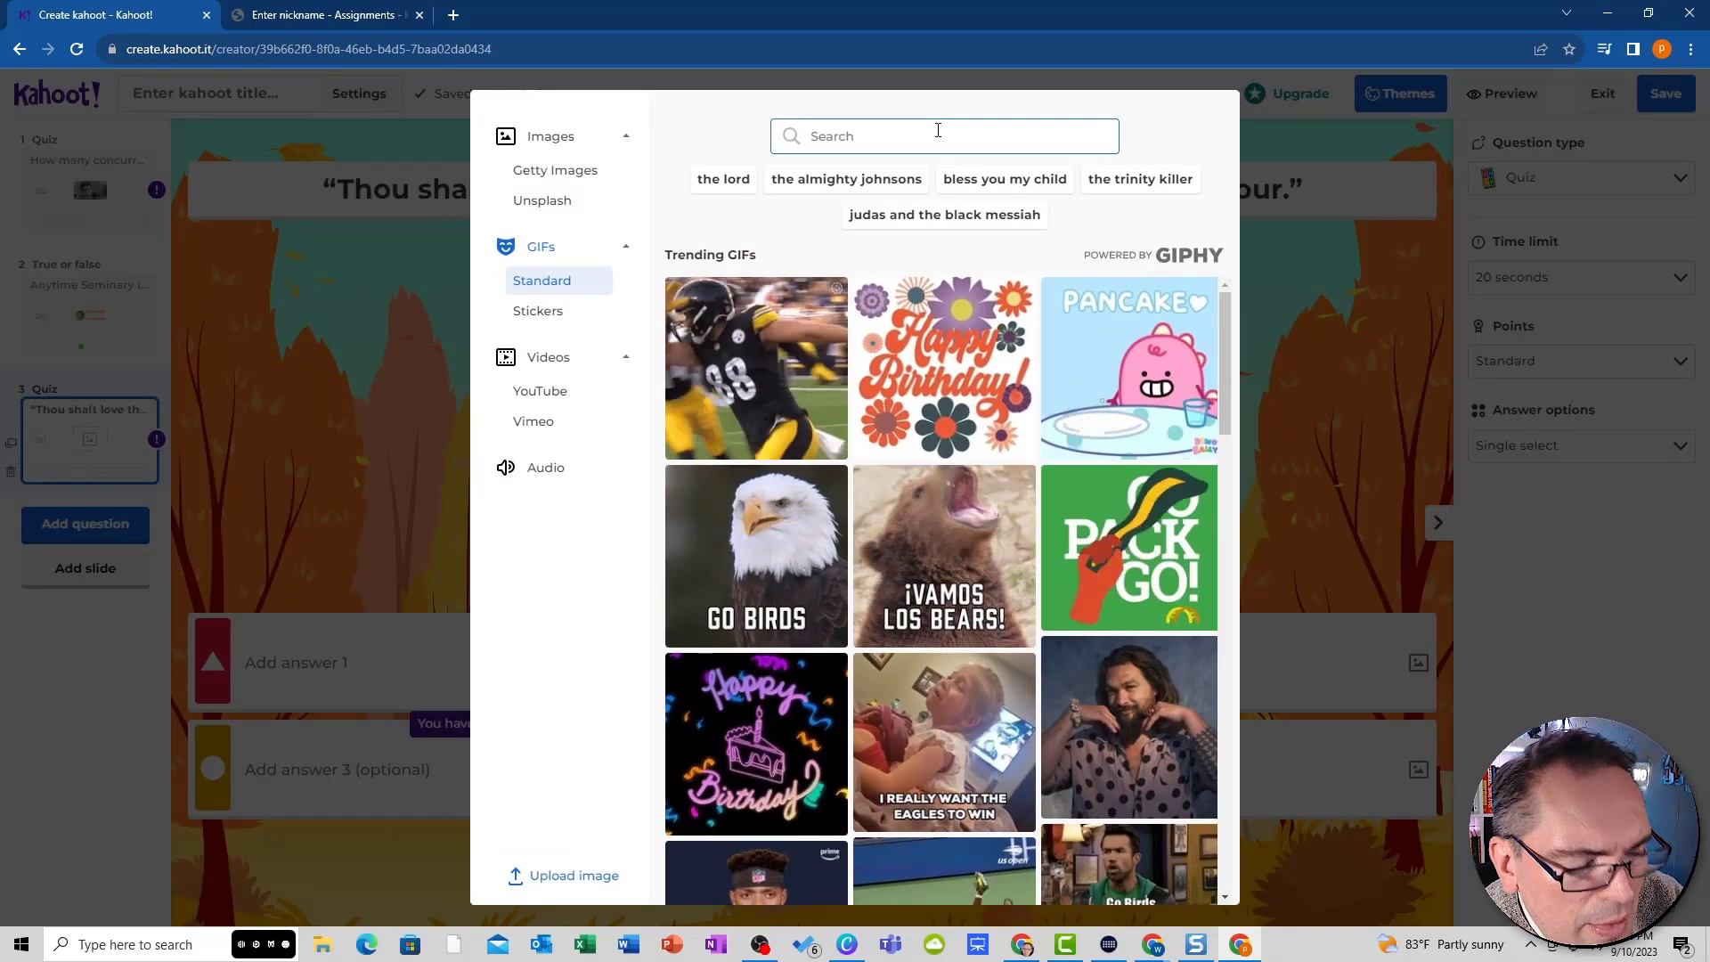
text(lkl)
text(e)
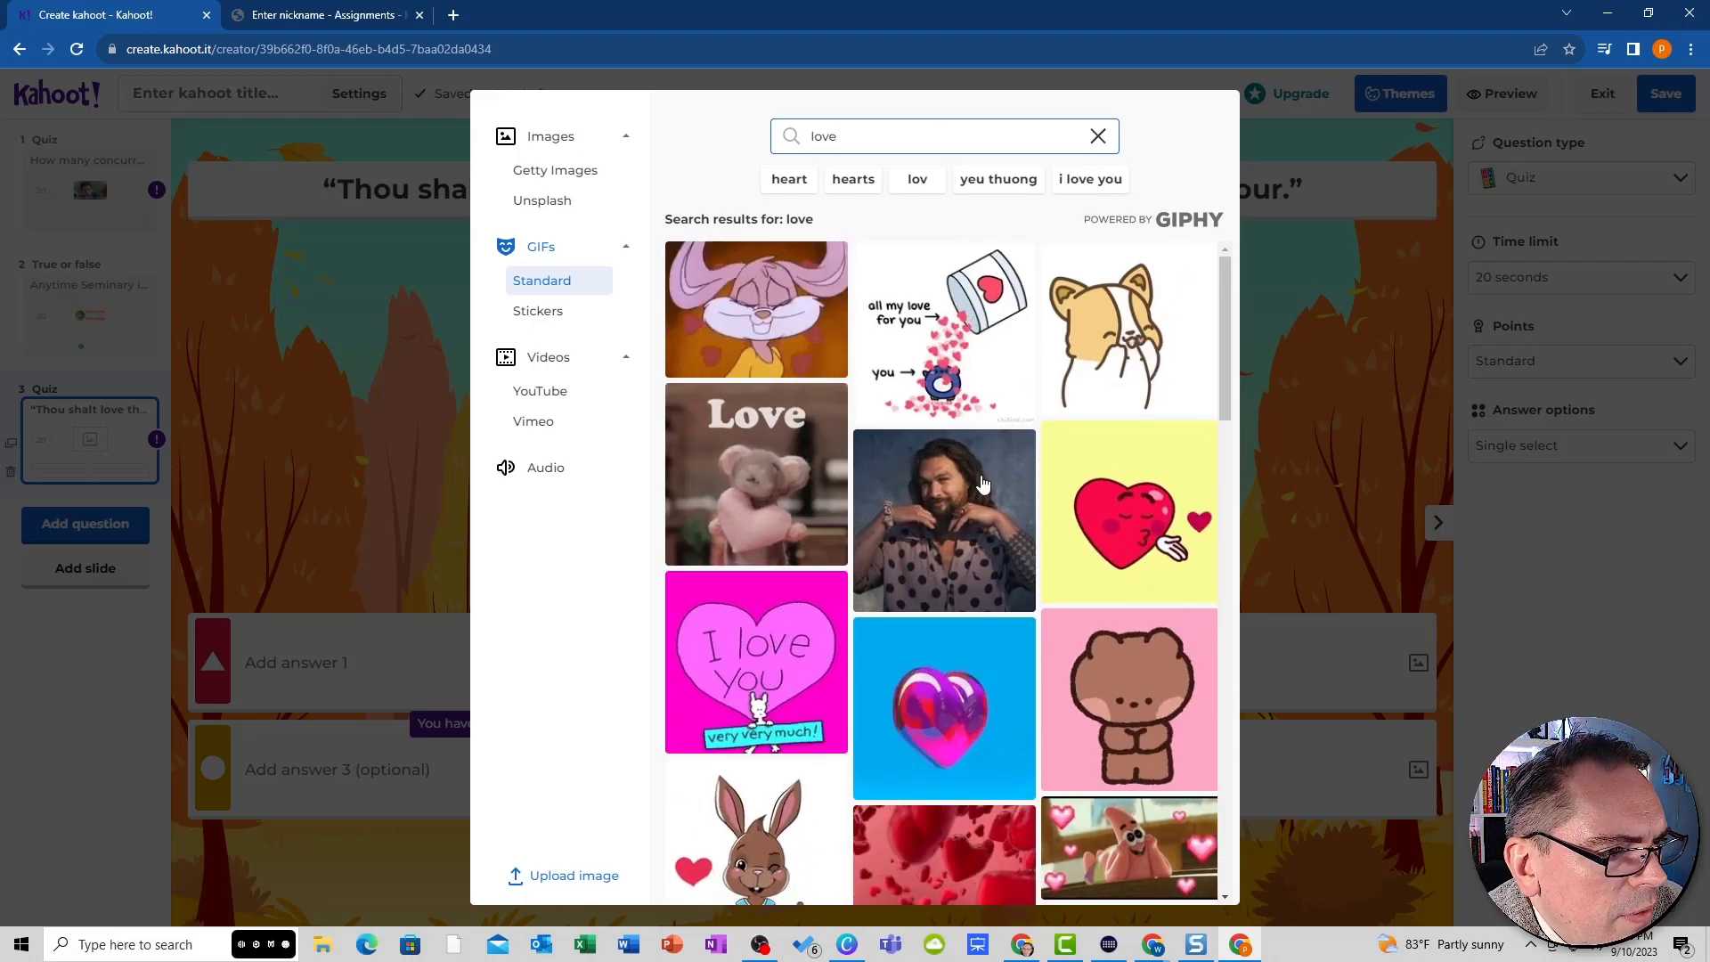
scroll(1113, 535, down, 4)
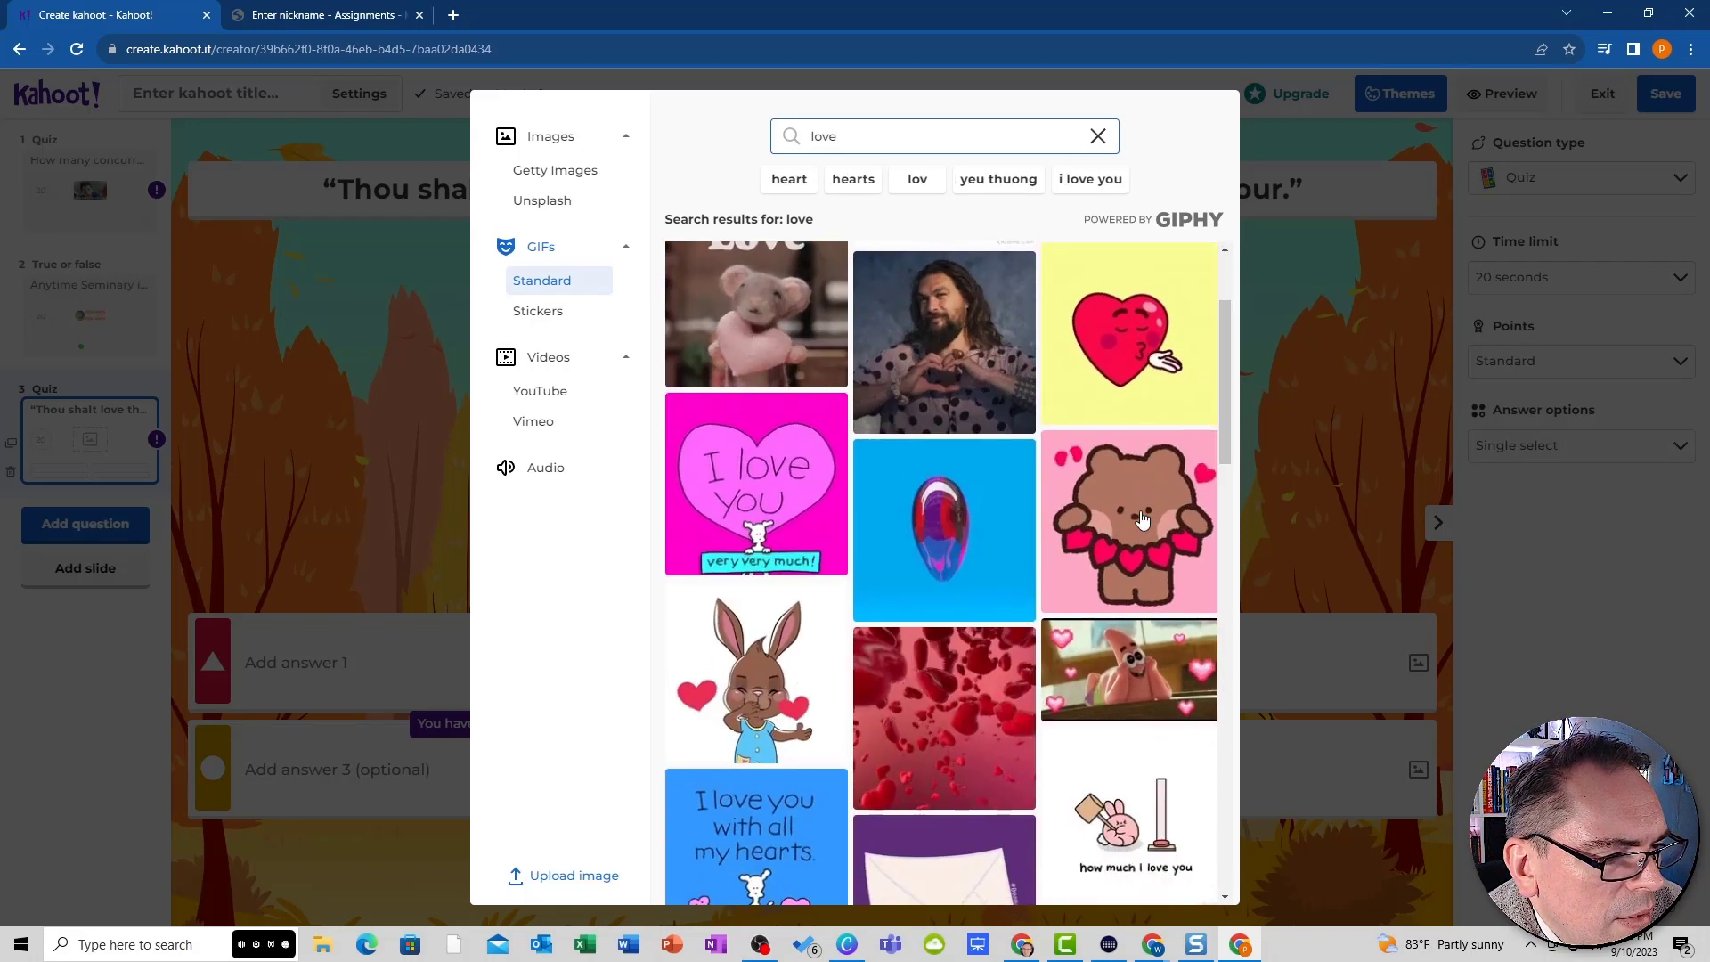
scroll(1142, 511, down, 3)
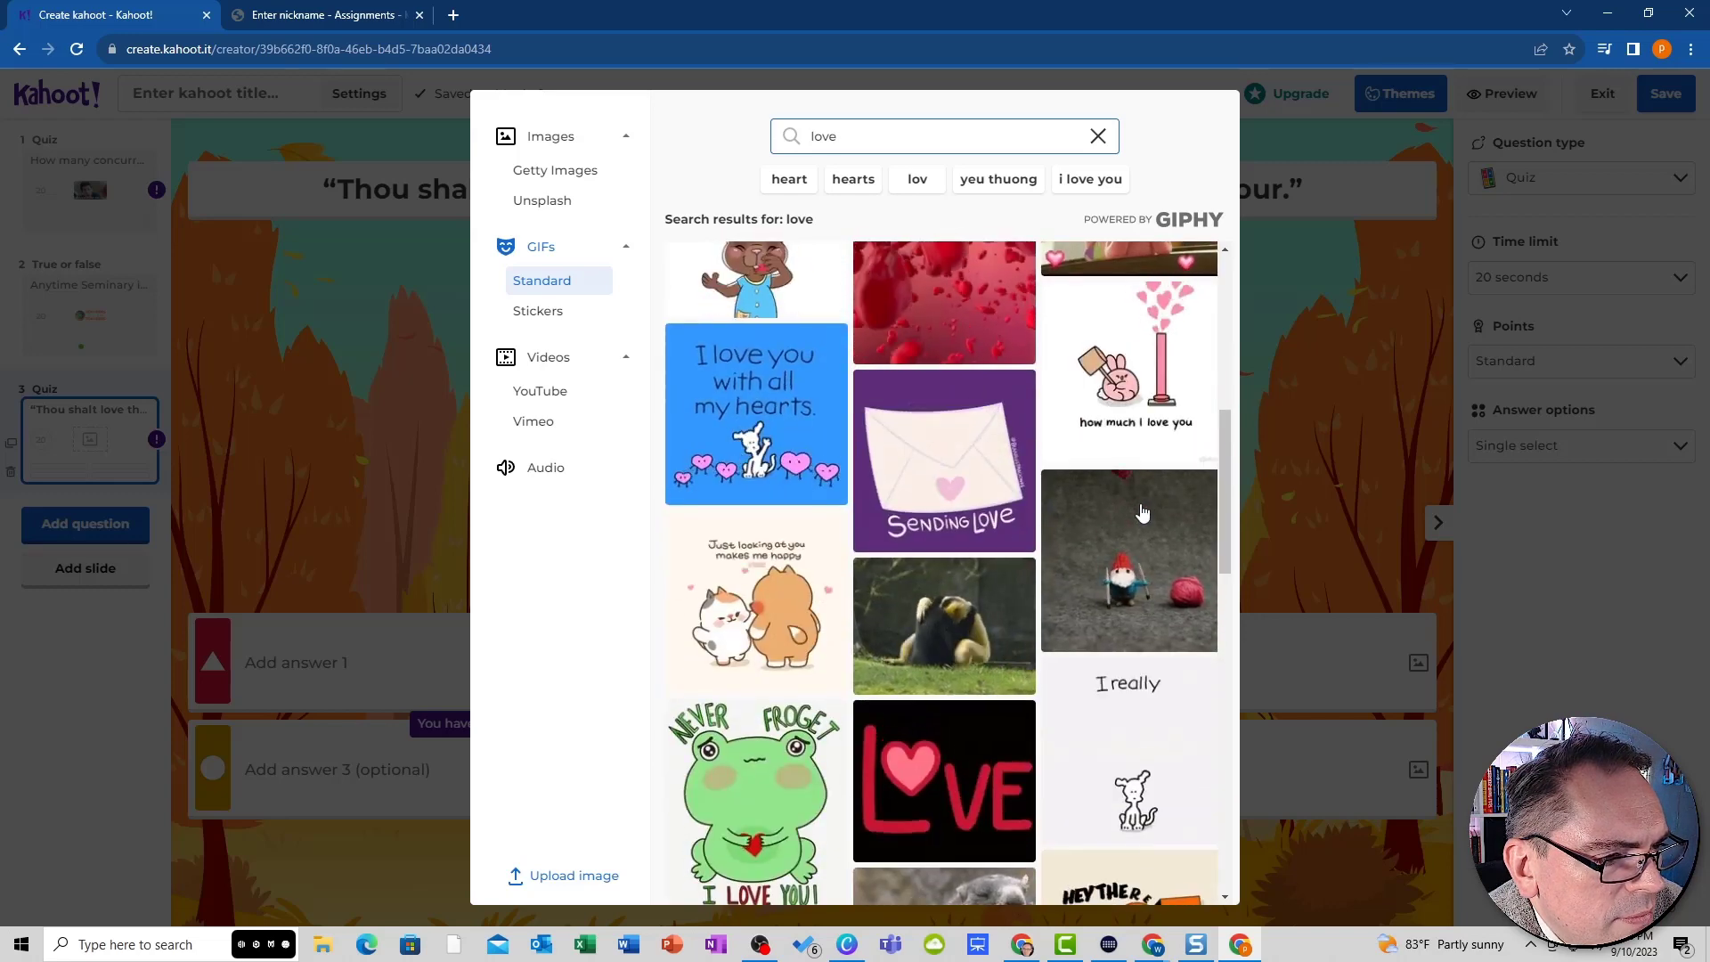
scroll(1142, 511, down, 2)
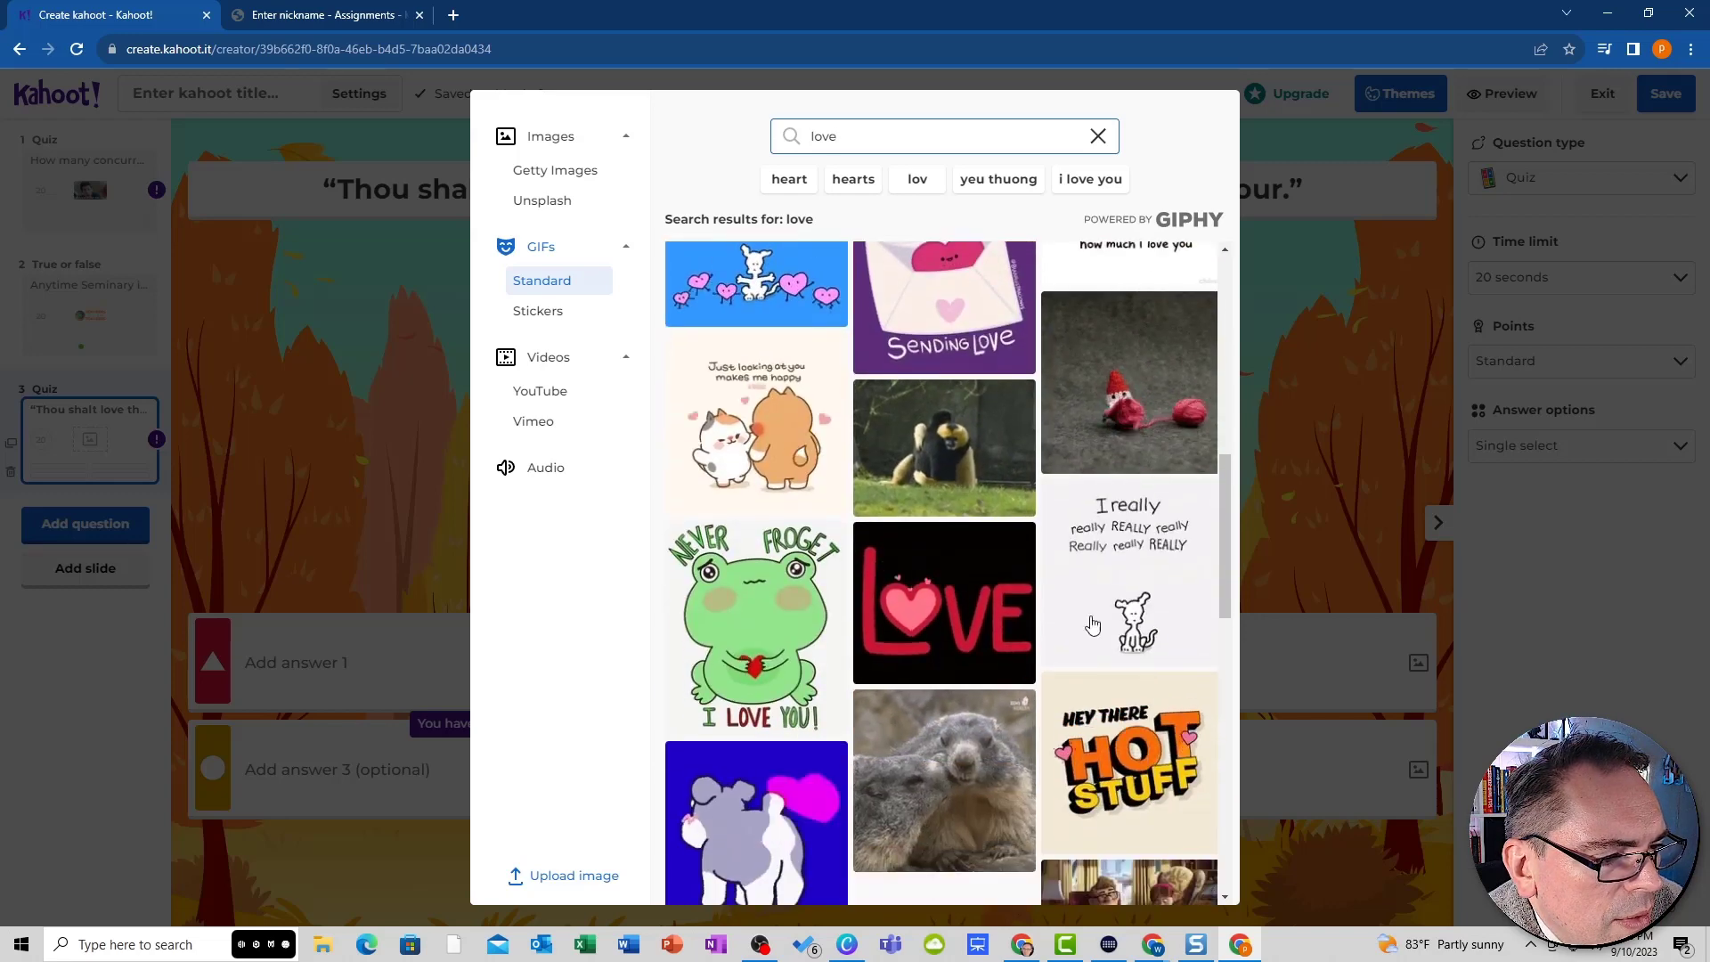
click(972, 630)
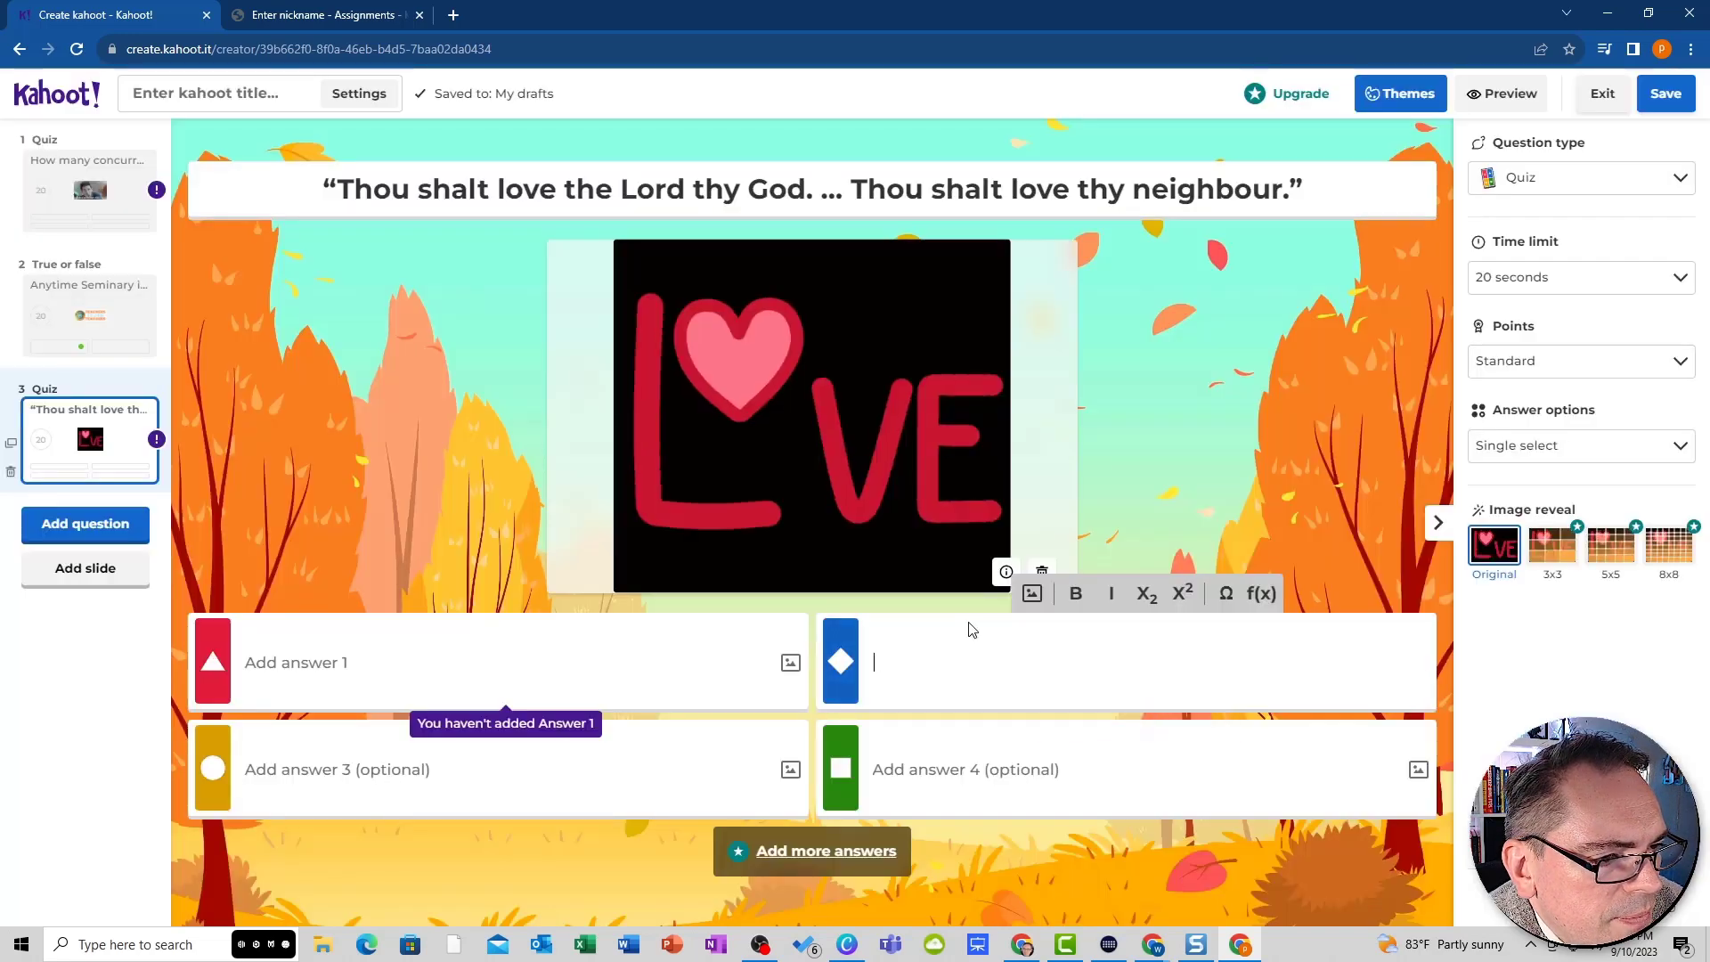
- Copy the Matthew 22:36–39 reference from the spreadsheet's Passage column and paste it as answer 3 of question 3
click(444, 658)
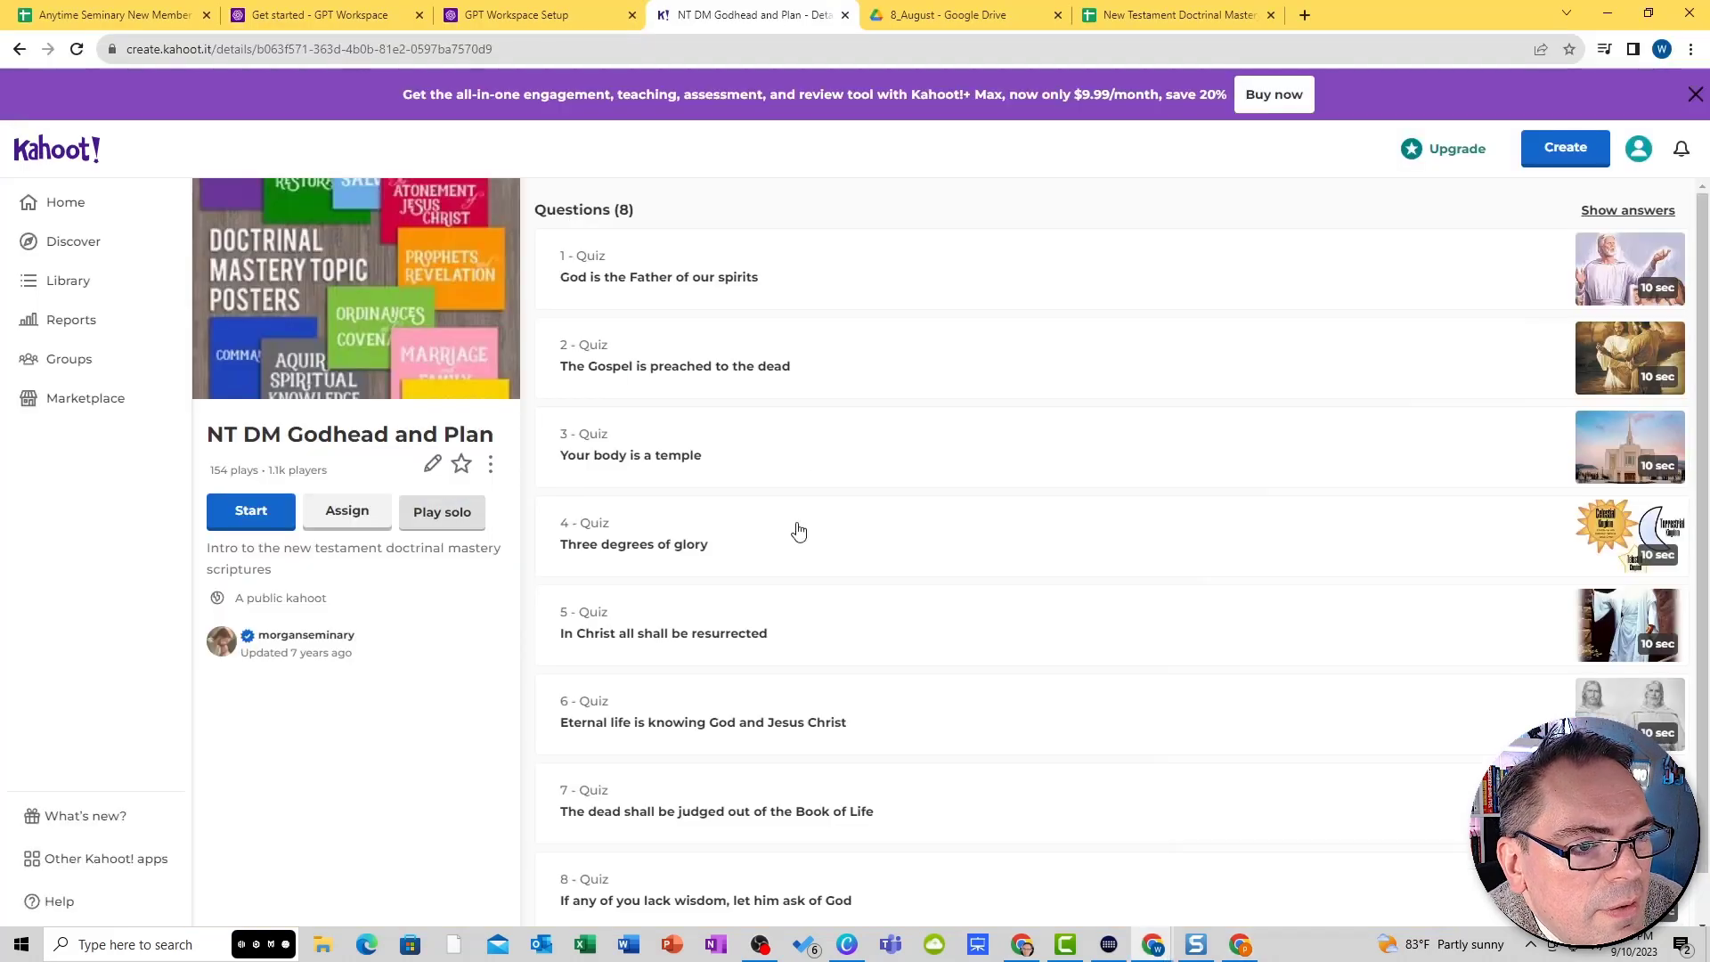
click(1176, 15)
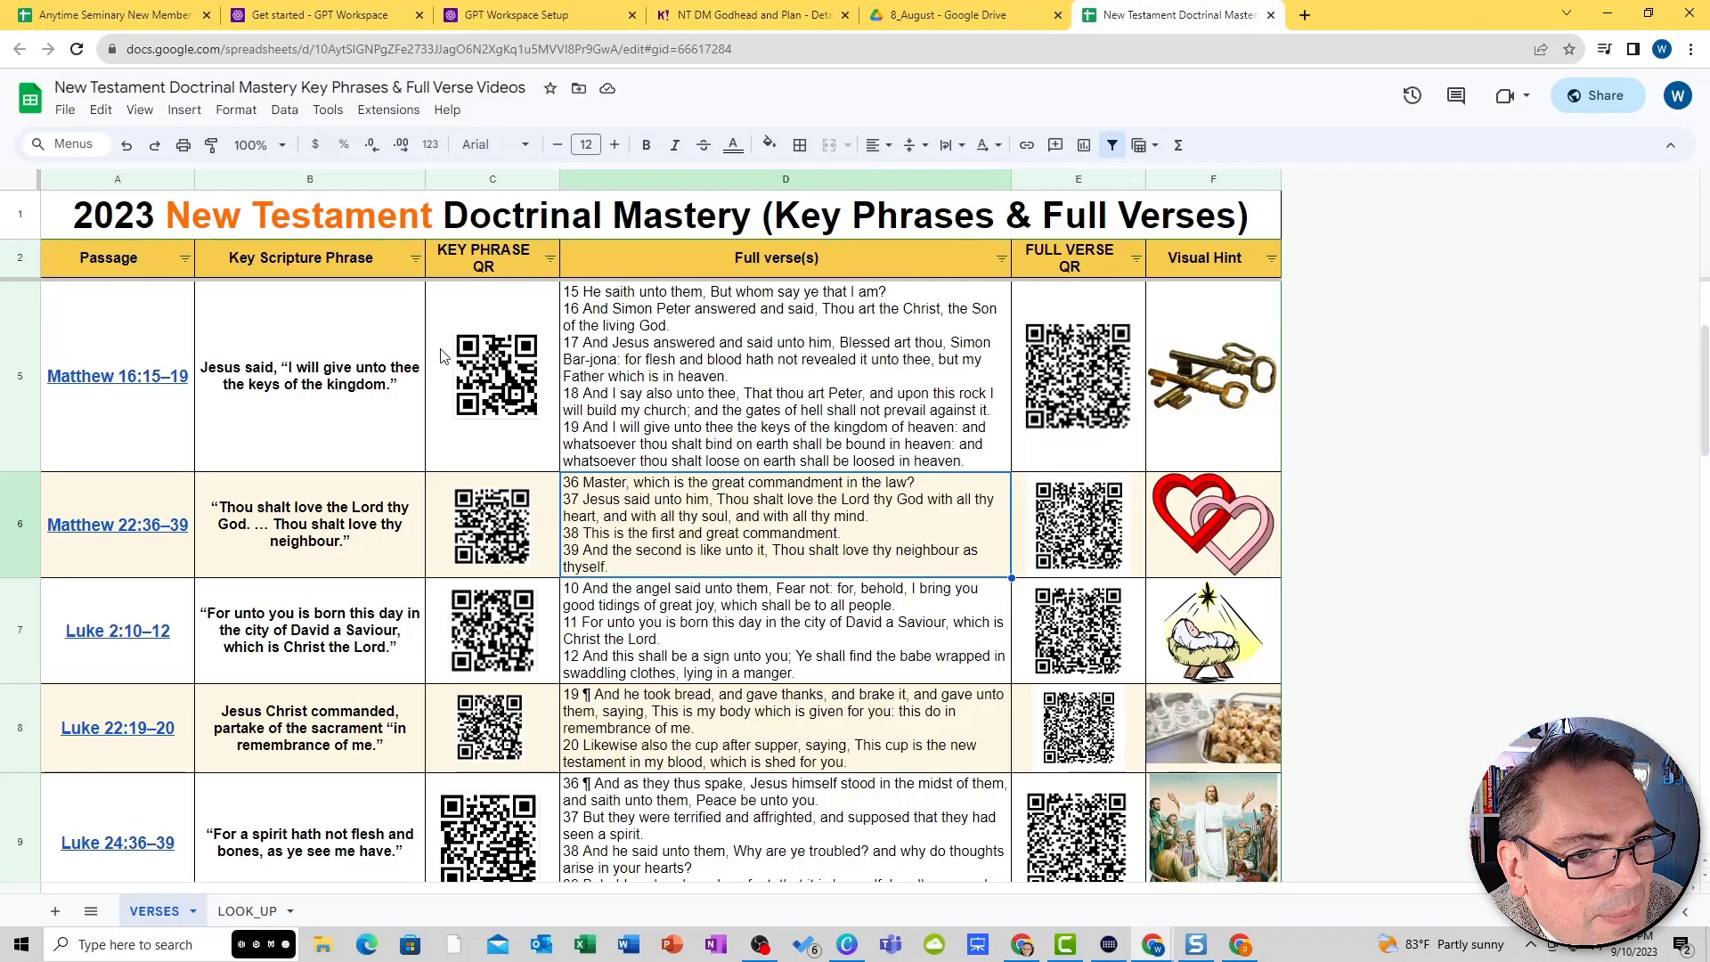
click(169, 560)
key(ctrl+c)
key(alt+Tab)
key(ctrl+v)
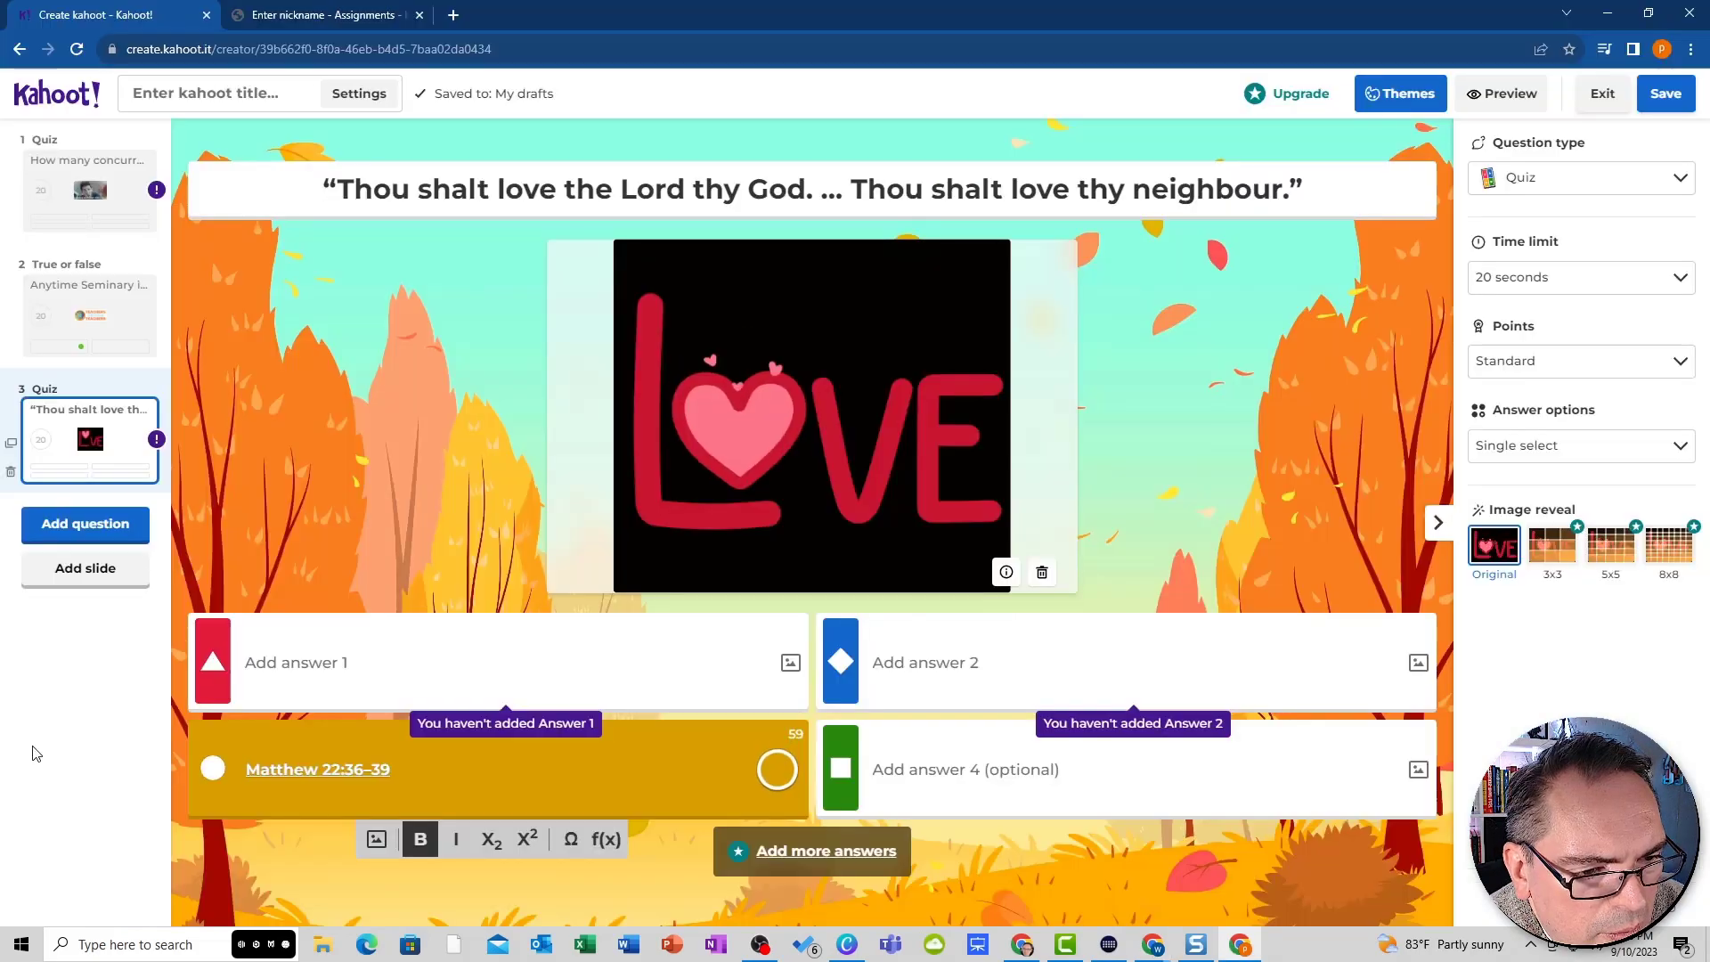
- Copy the text "1 Corinthians 11:11" from the spreadsheet's Passage column and paste it as answer 1 of question 3
key(alt+Tab)
scroll(247, 574, down, 6)
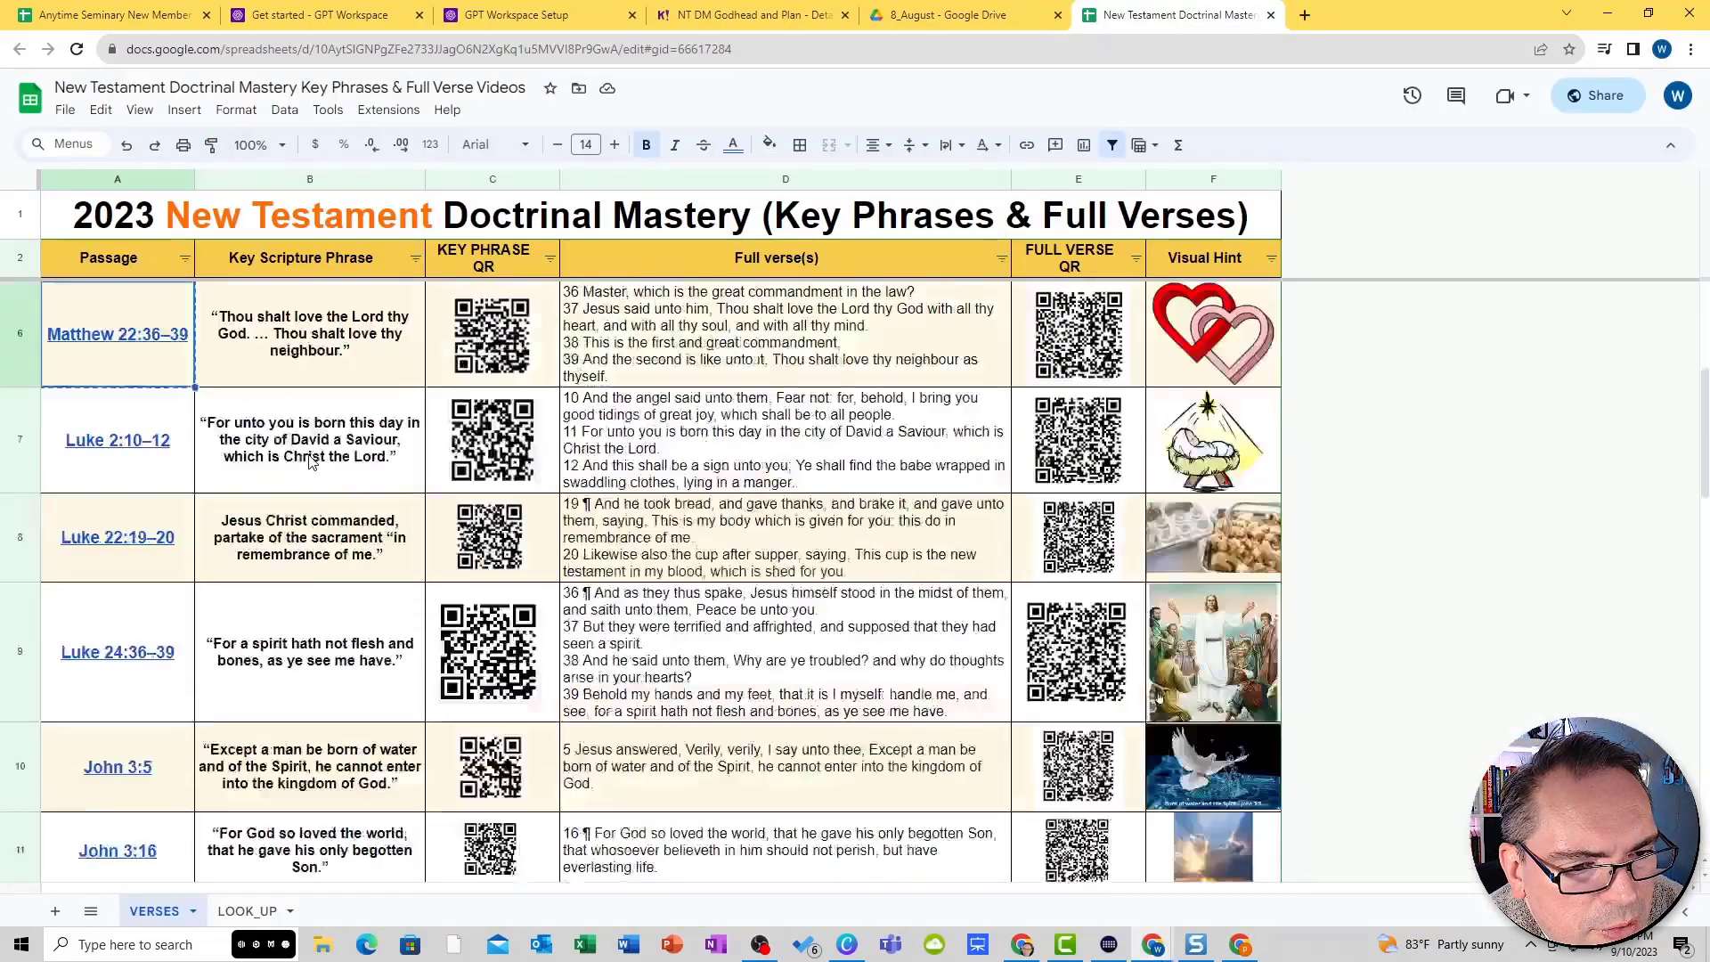
click(174, 691)
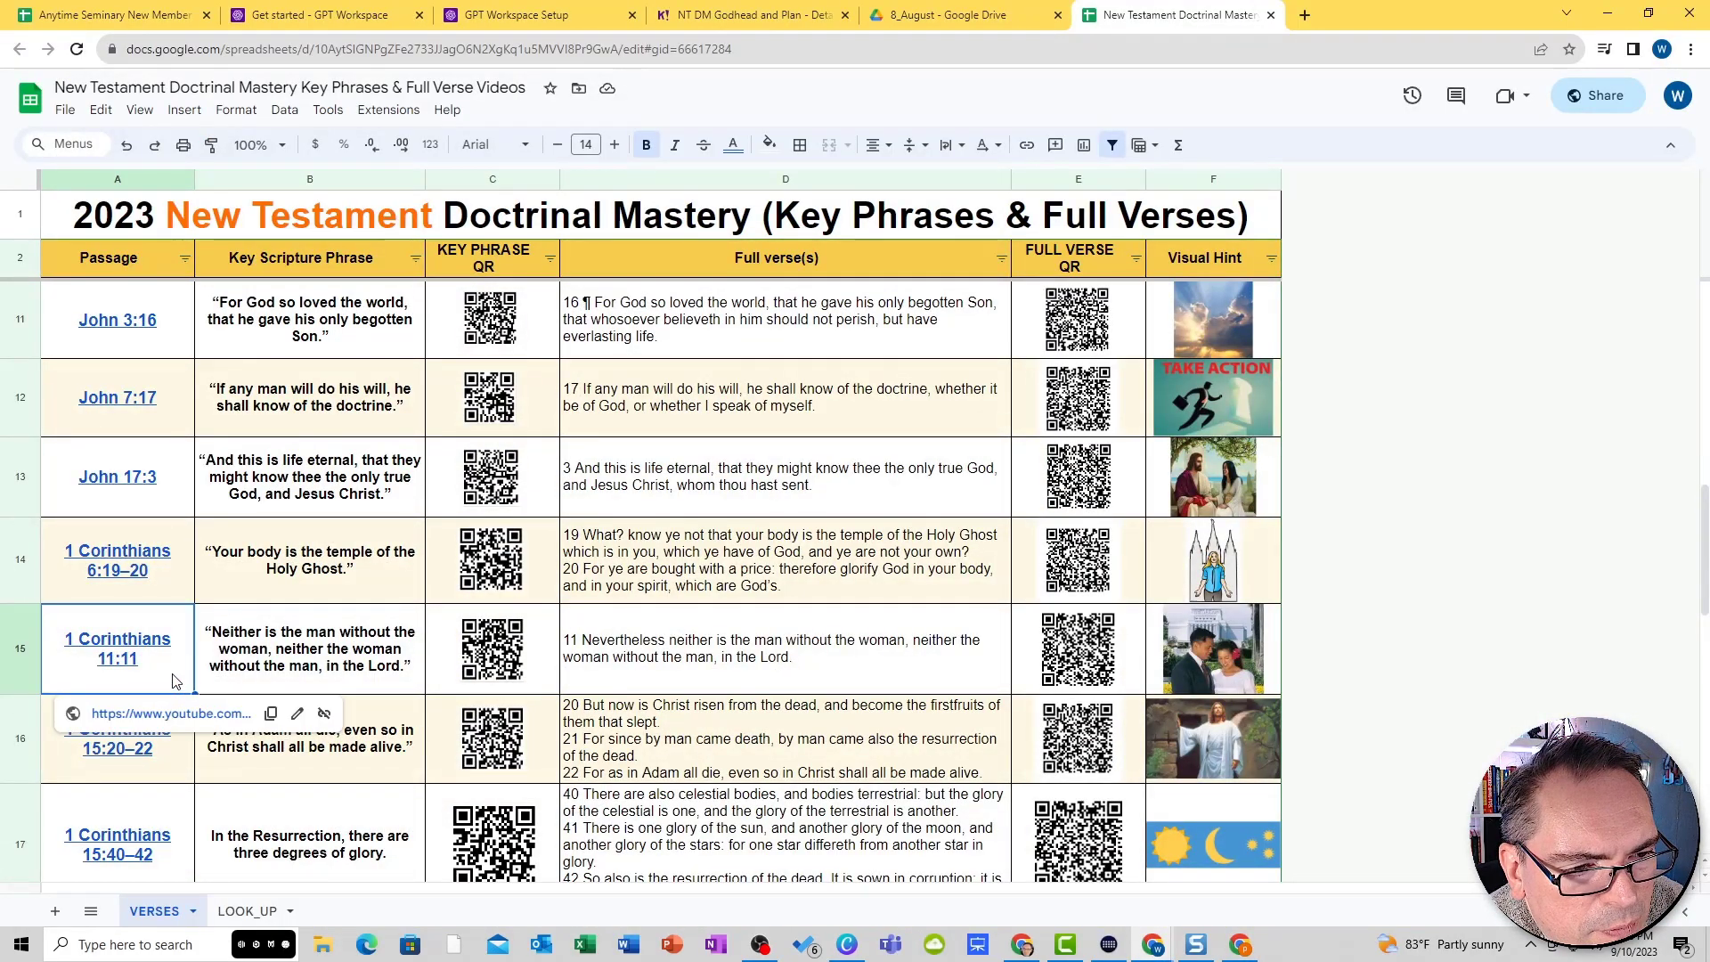
double_click(174, 681)
key(ctrl+a)
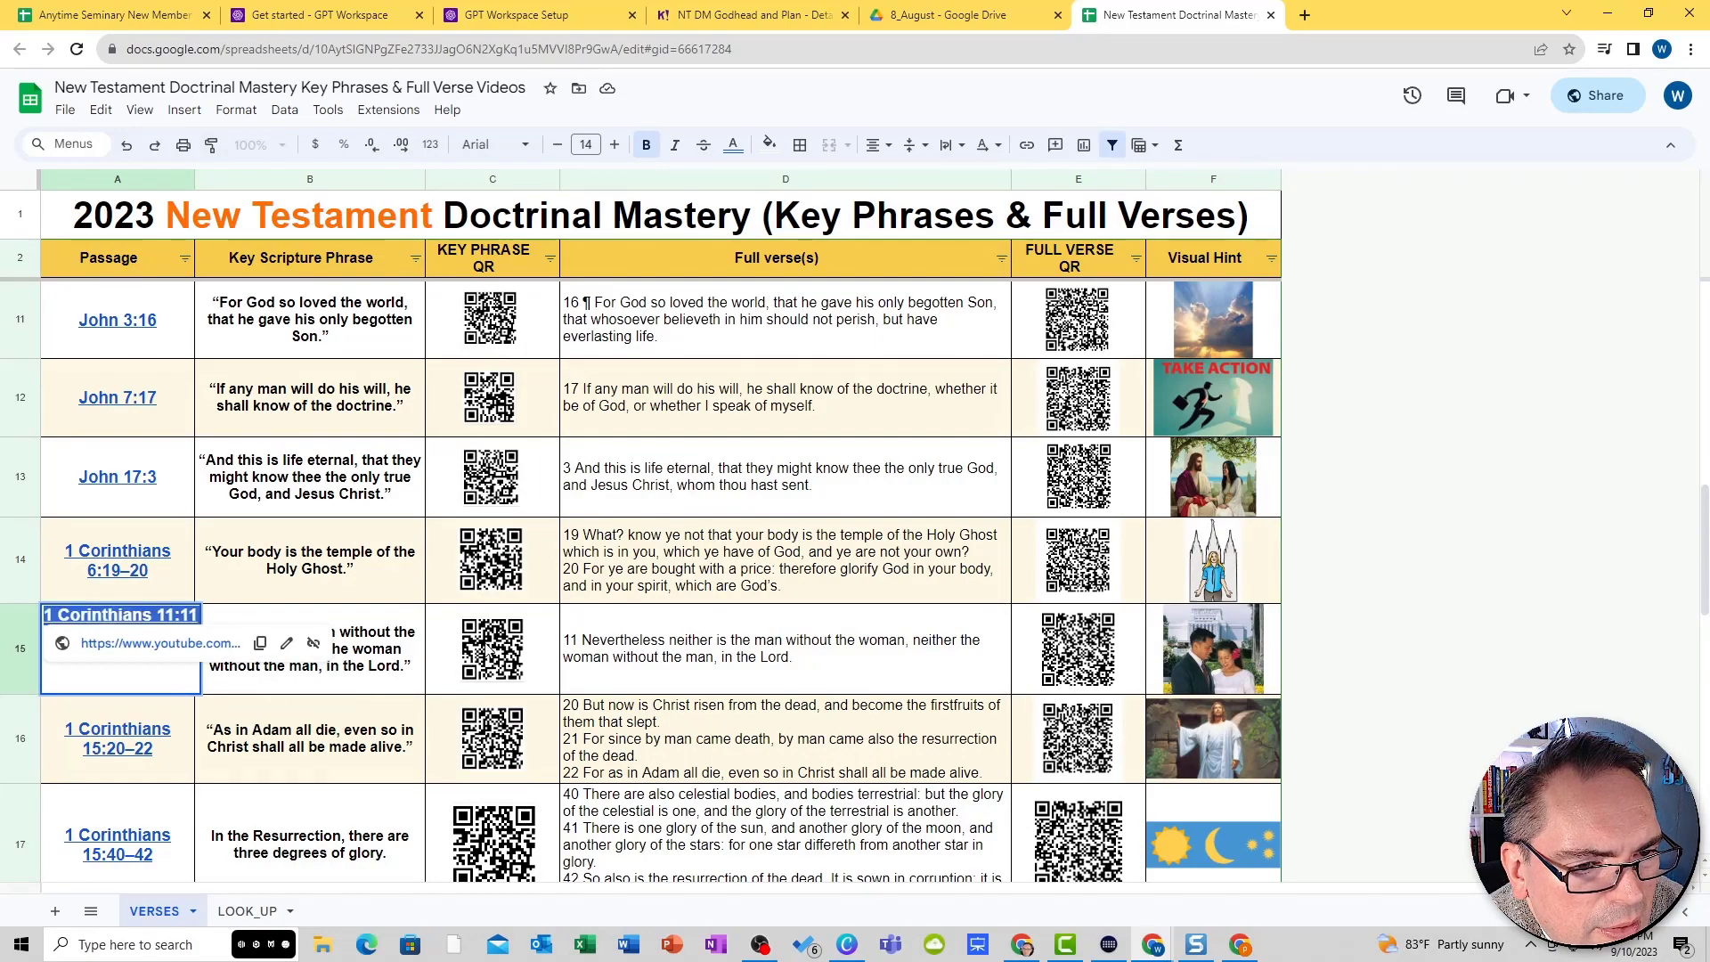
key(ctrl+c)
key(alt+Tab)
click(795, 709)
key(ctrl+v)
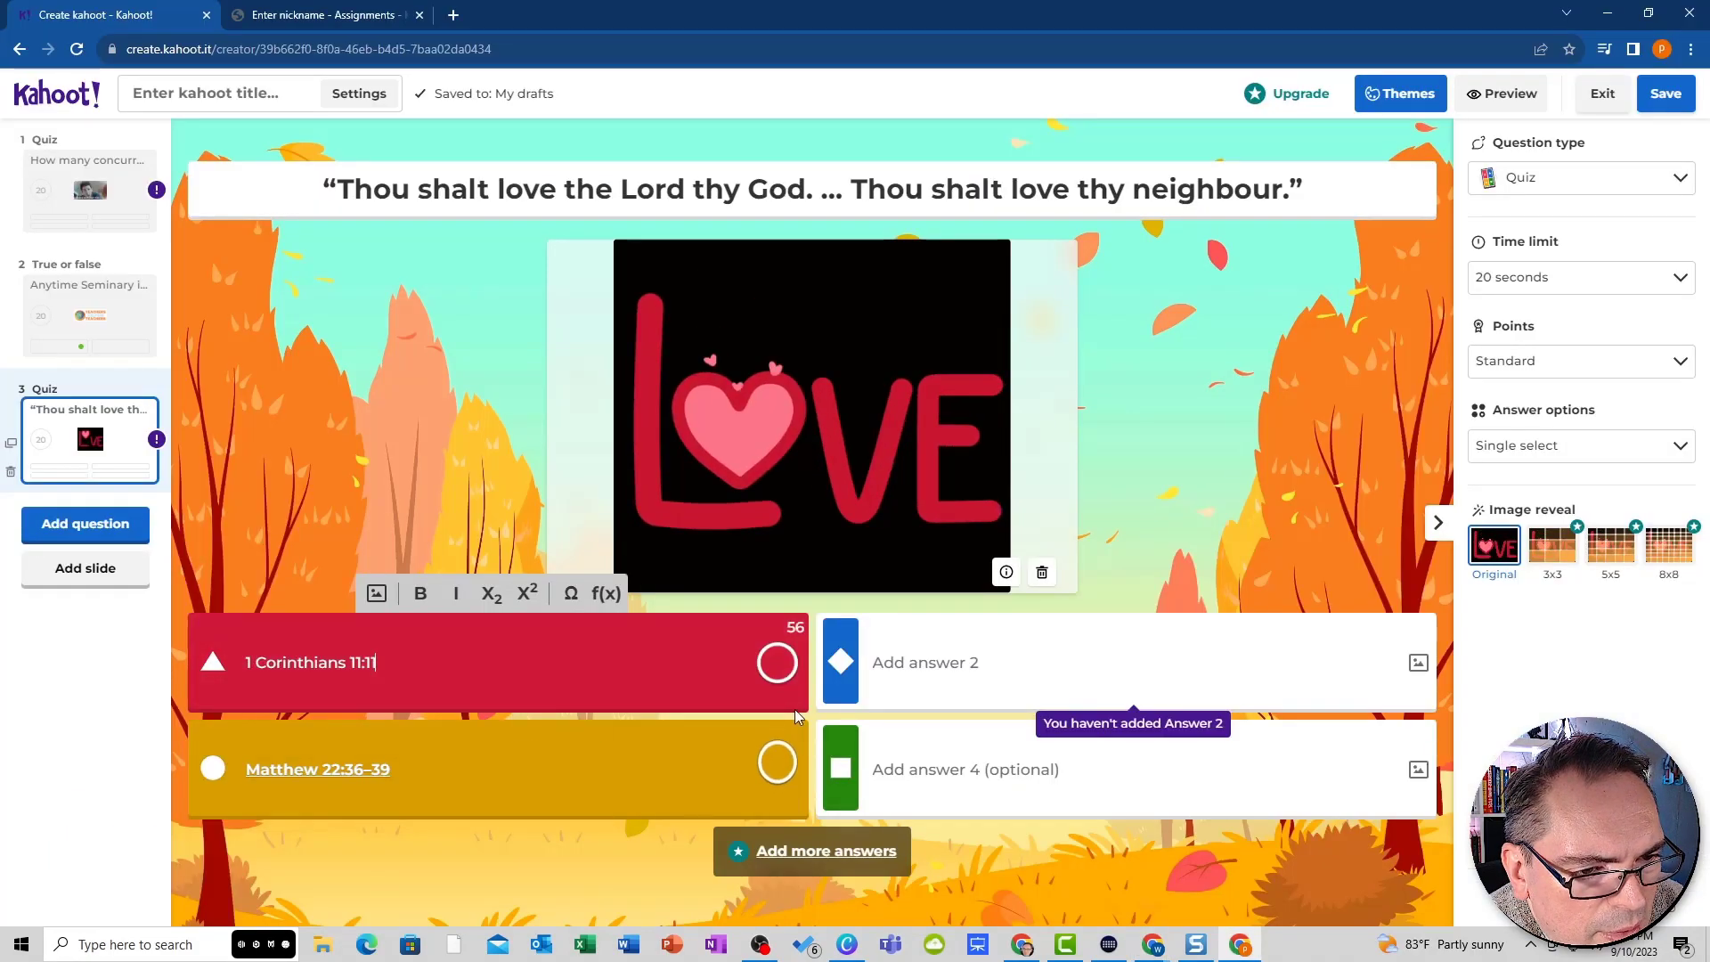
- Copy the reference "2 Timothy 3:15–17" from the spreadsheet's Passage column and paste it as answer 2 of question 3 in Kahoot
key(alt+Tab)
click(352, 726)
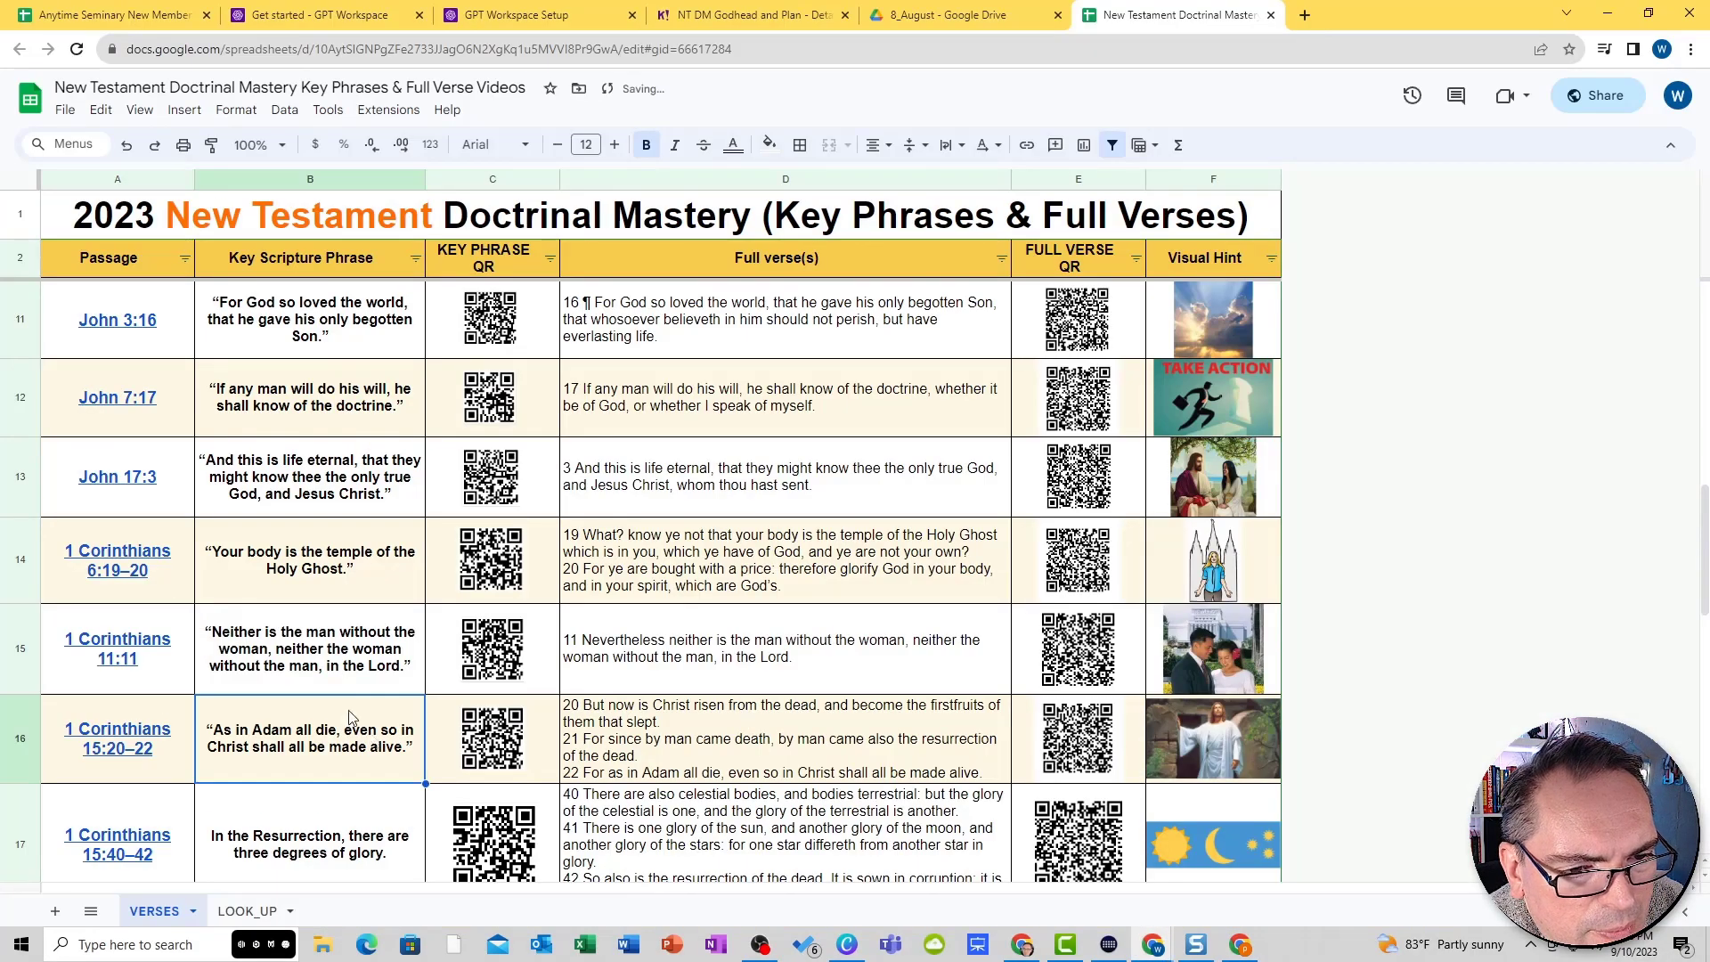
scroll(350, 725, down, 7)
double_click(153, 698)
key(ctrl+a)
key(ctrl+c)
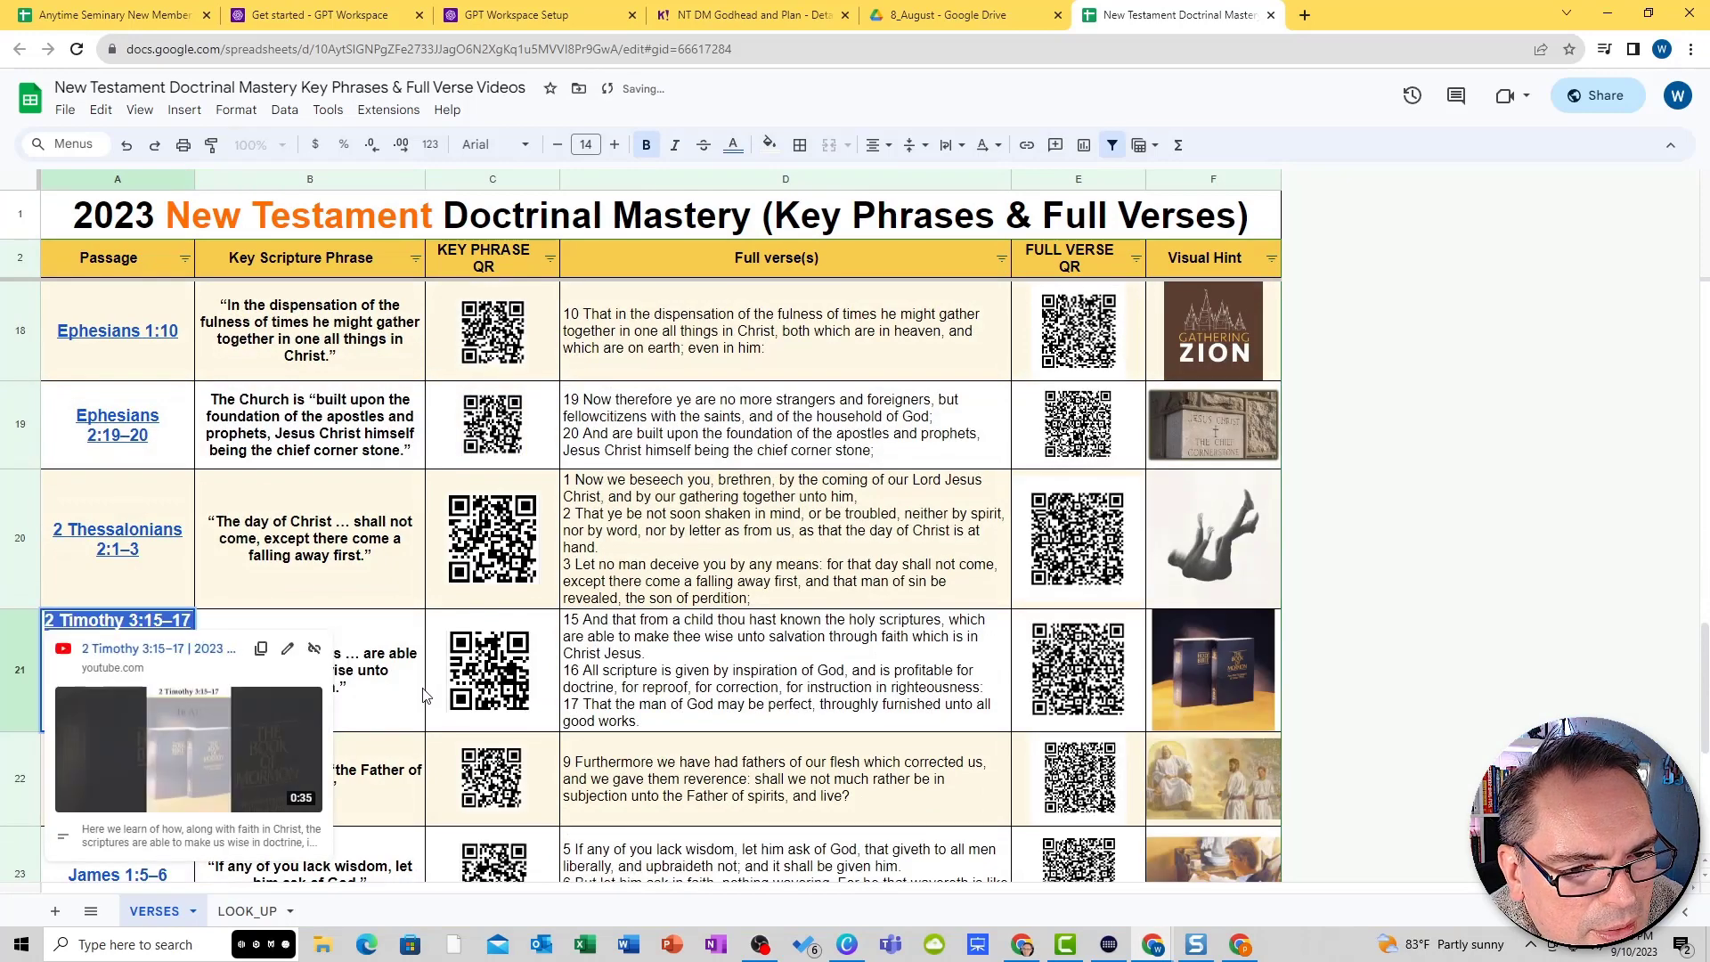
key(alt+Tab)
click(1107, 684)
key(ctrl+v)
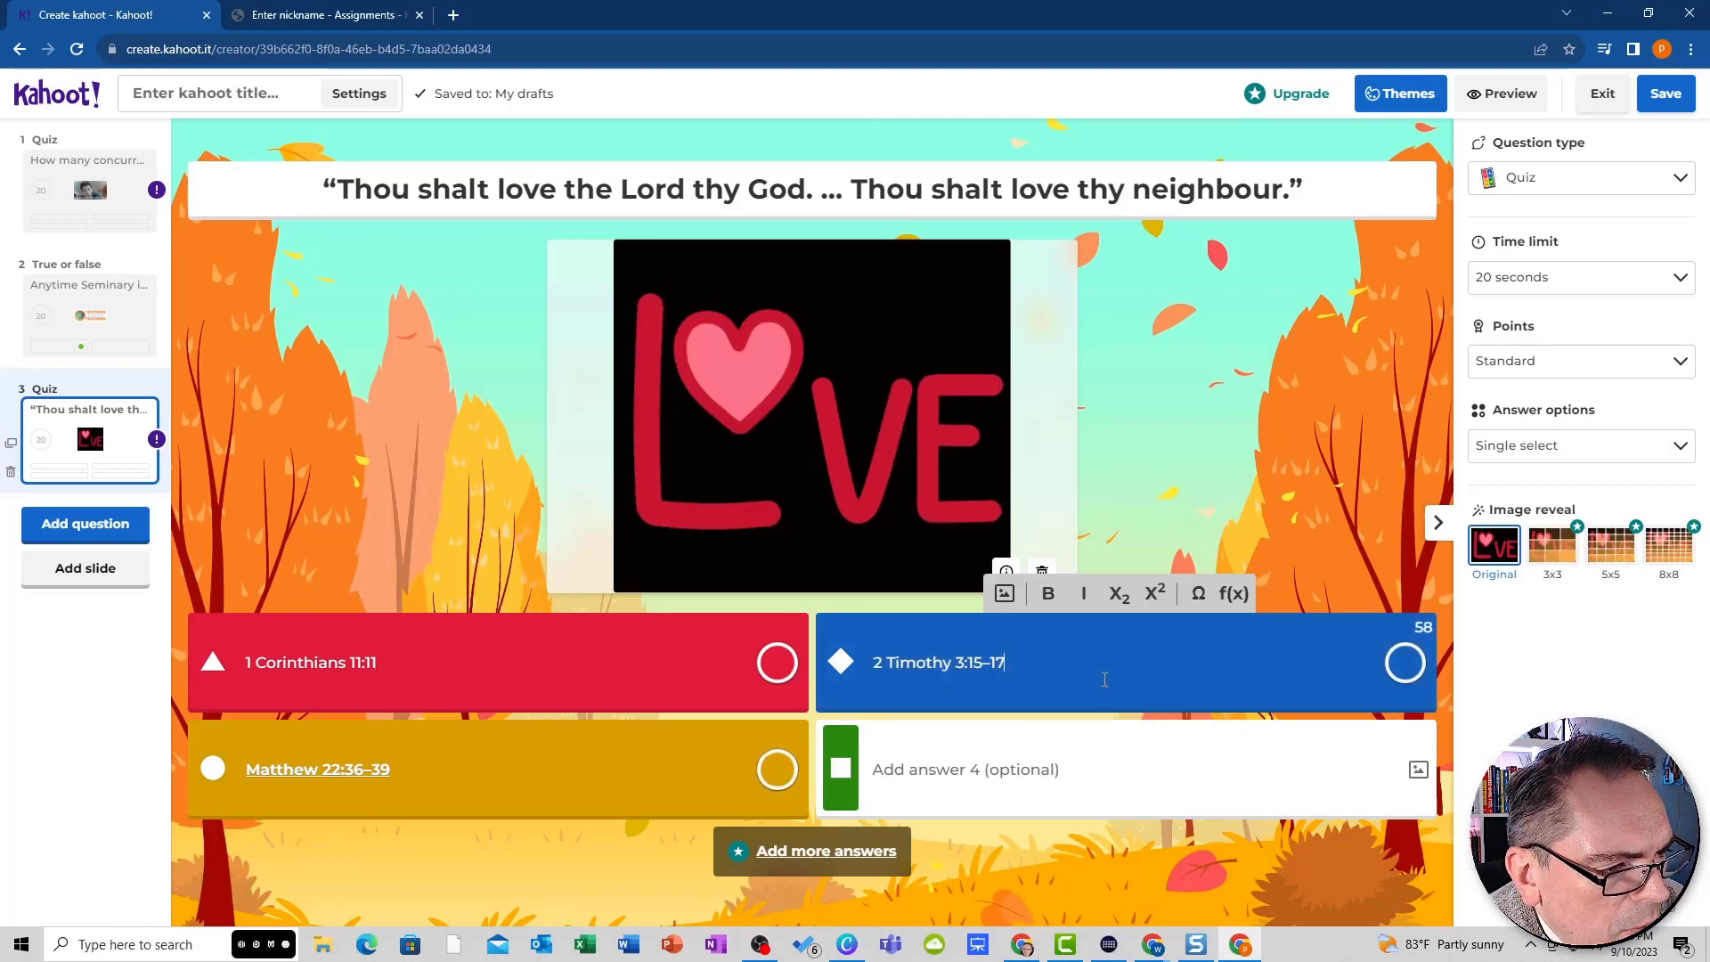
- Copy the reference "Matthew 16:15–19" from the spreadsheet's Passage column and paste it as answer 4 of question 3 in Kahoot
key(alt+Tab)
click(345, 461)
scroll(293, 463, up, 7)
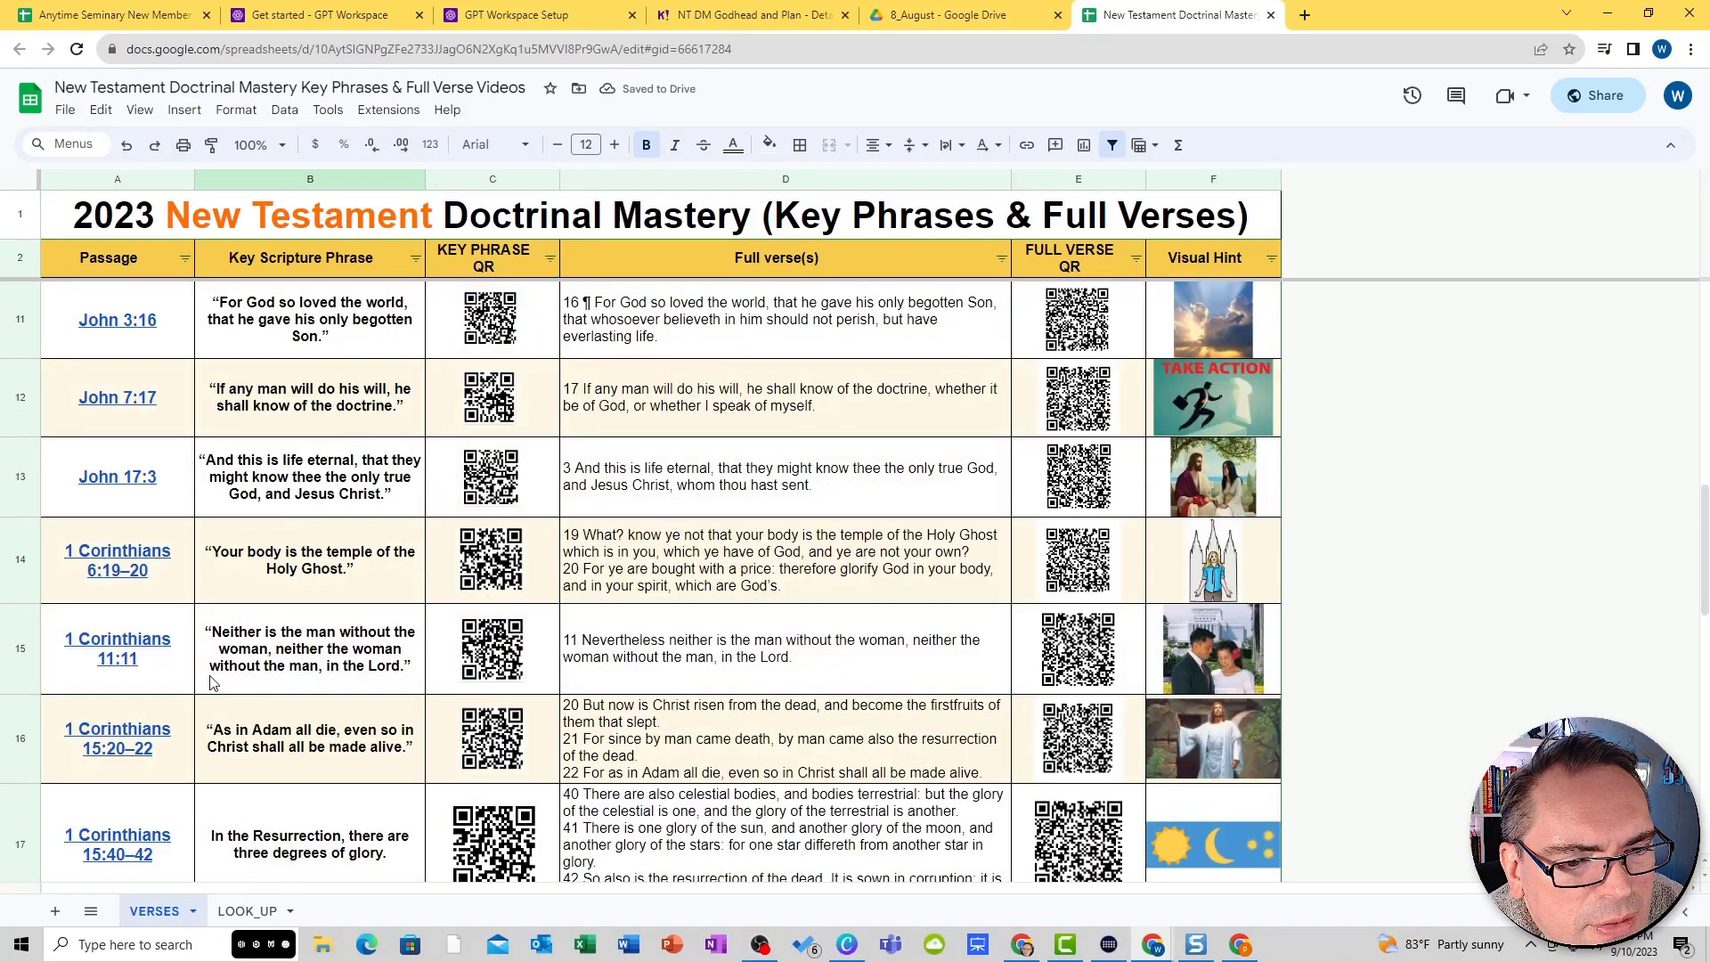
scroll(276, 578, up, 7)
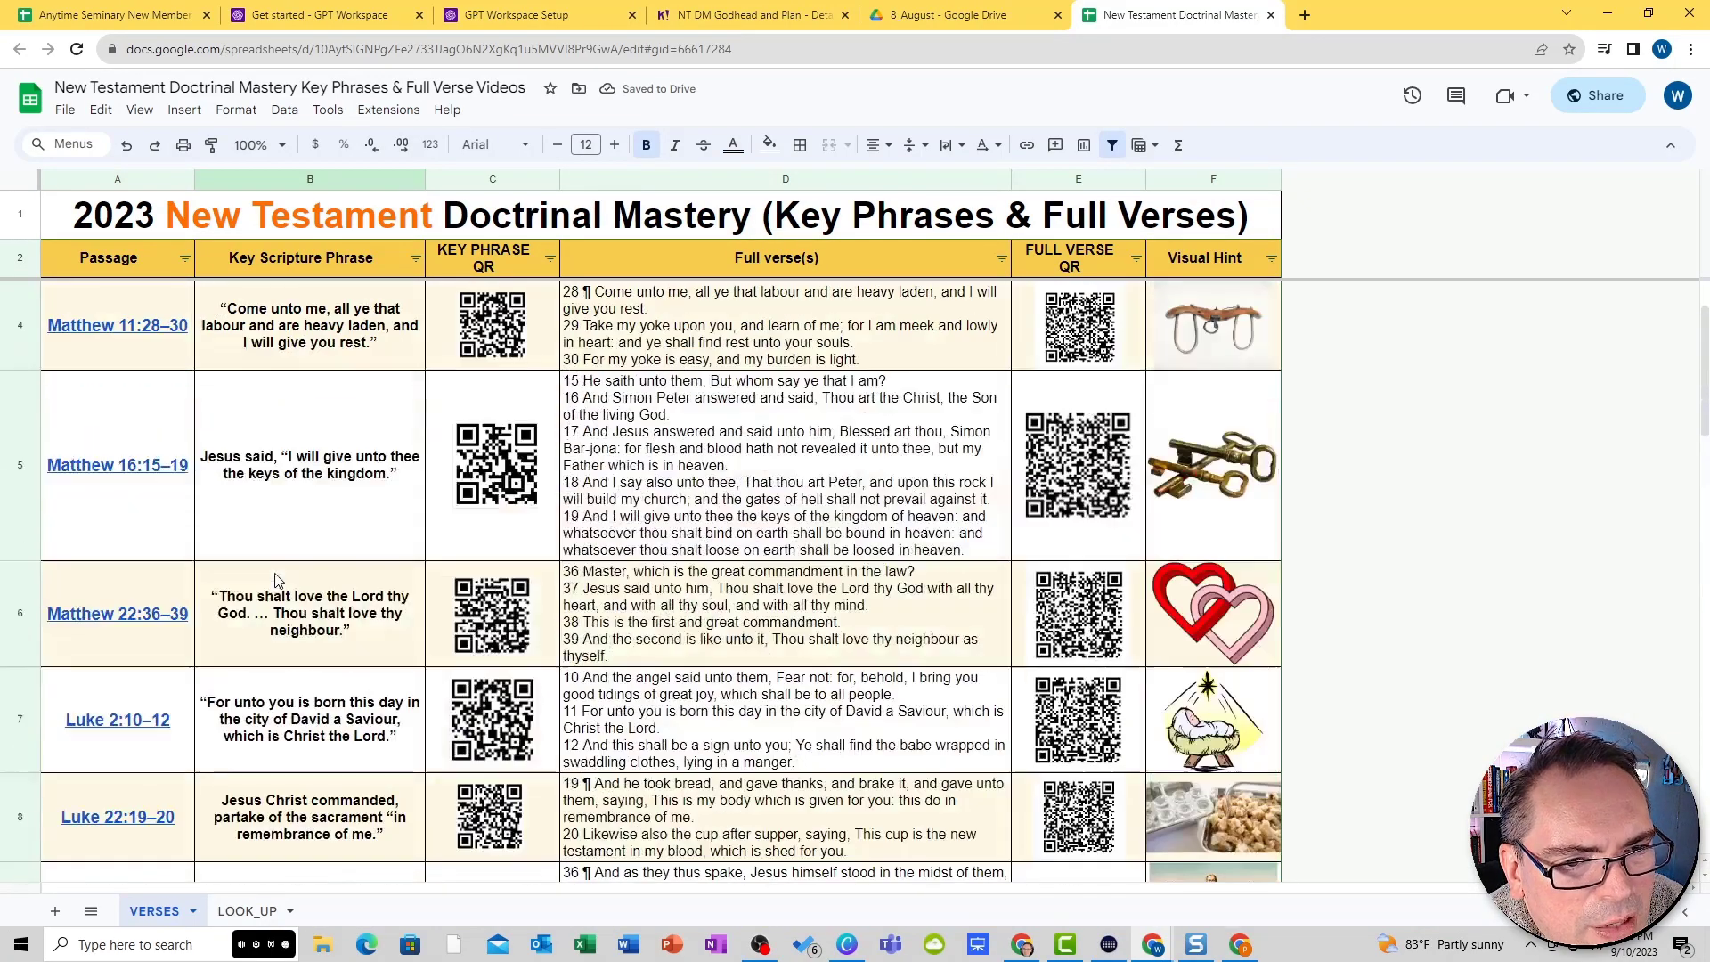
click(336, 522)
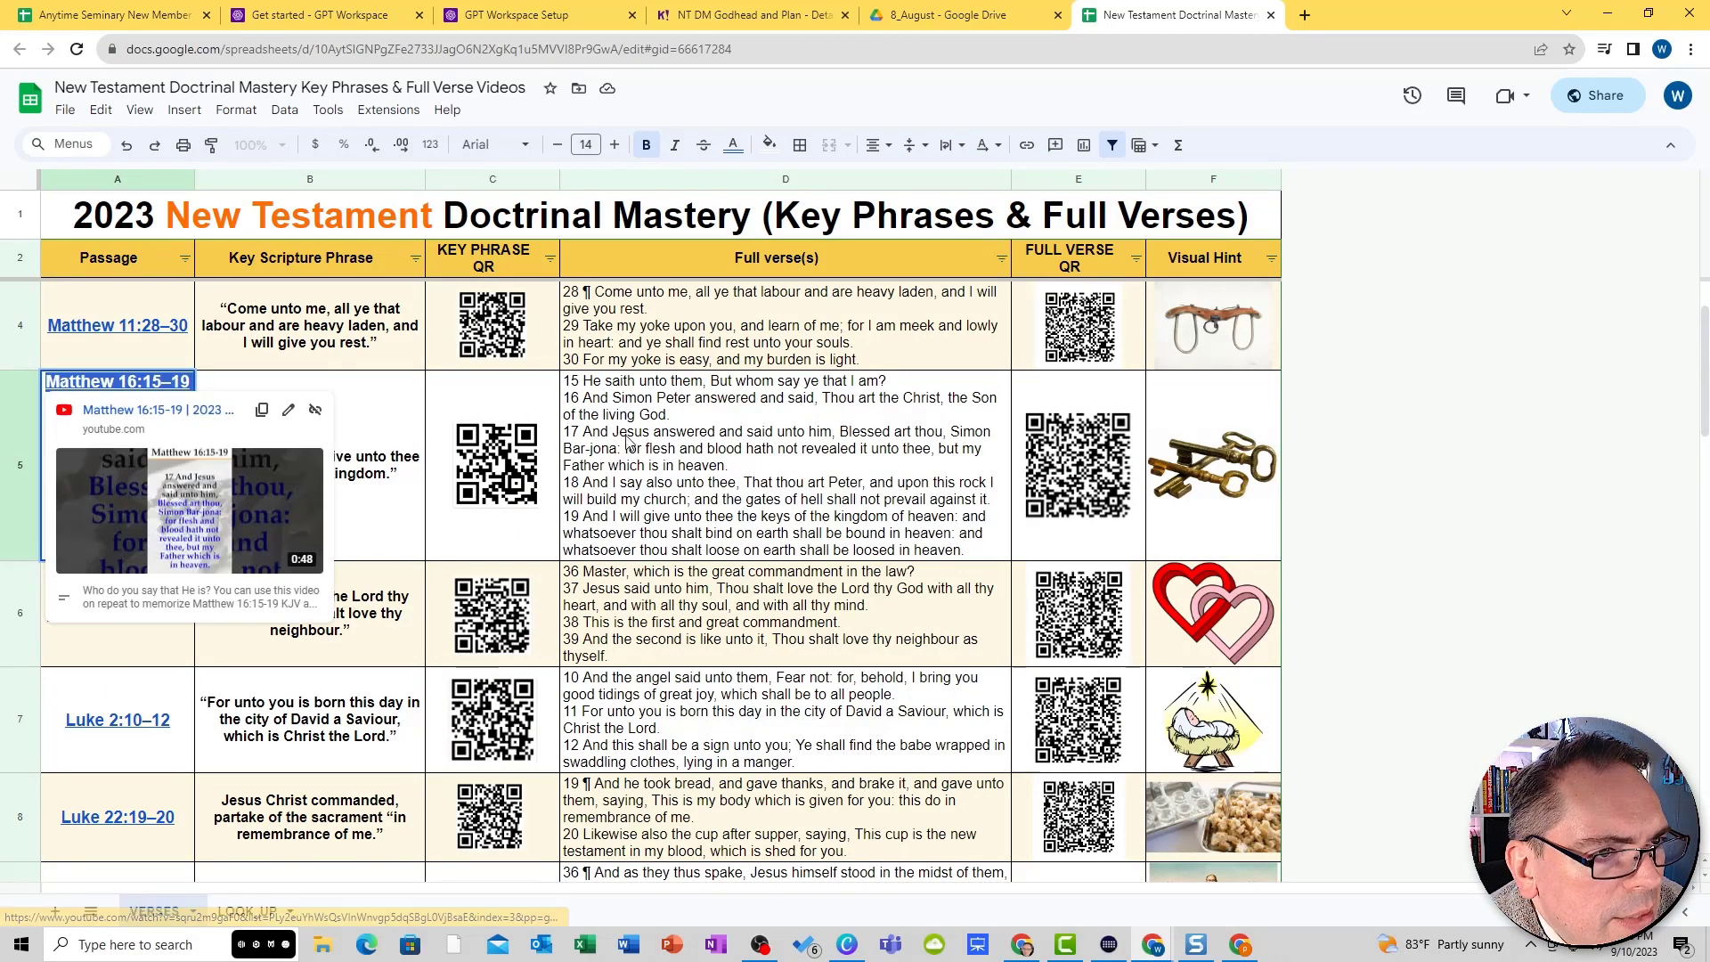
key(alt+Tab)
click(1031, 761)
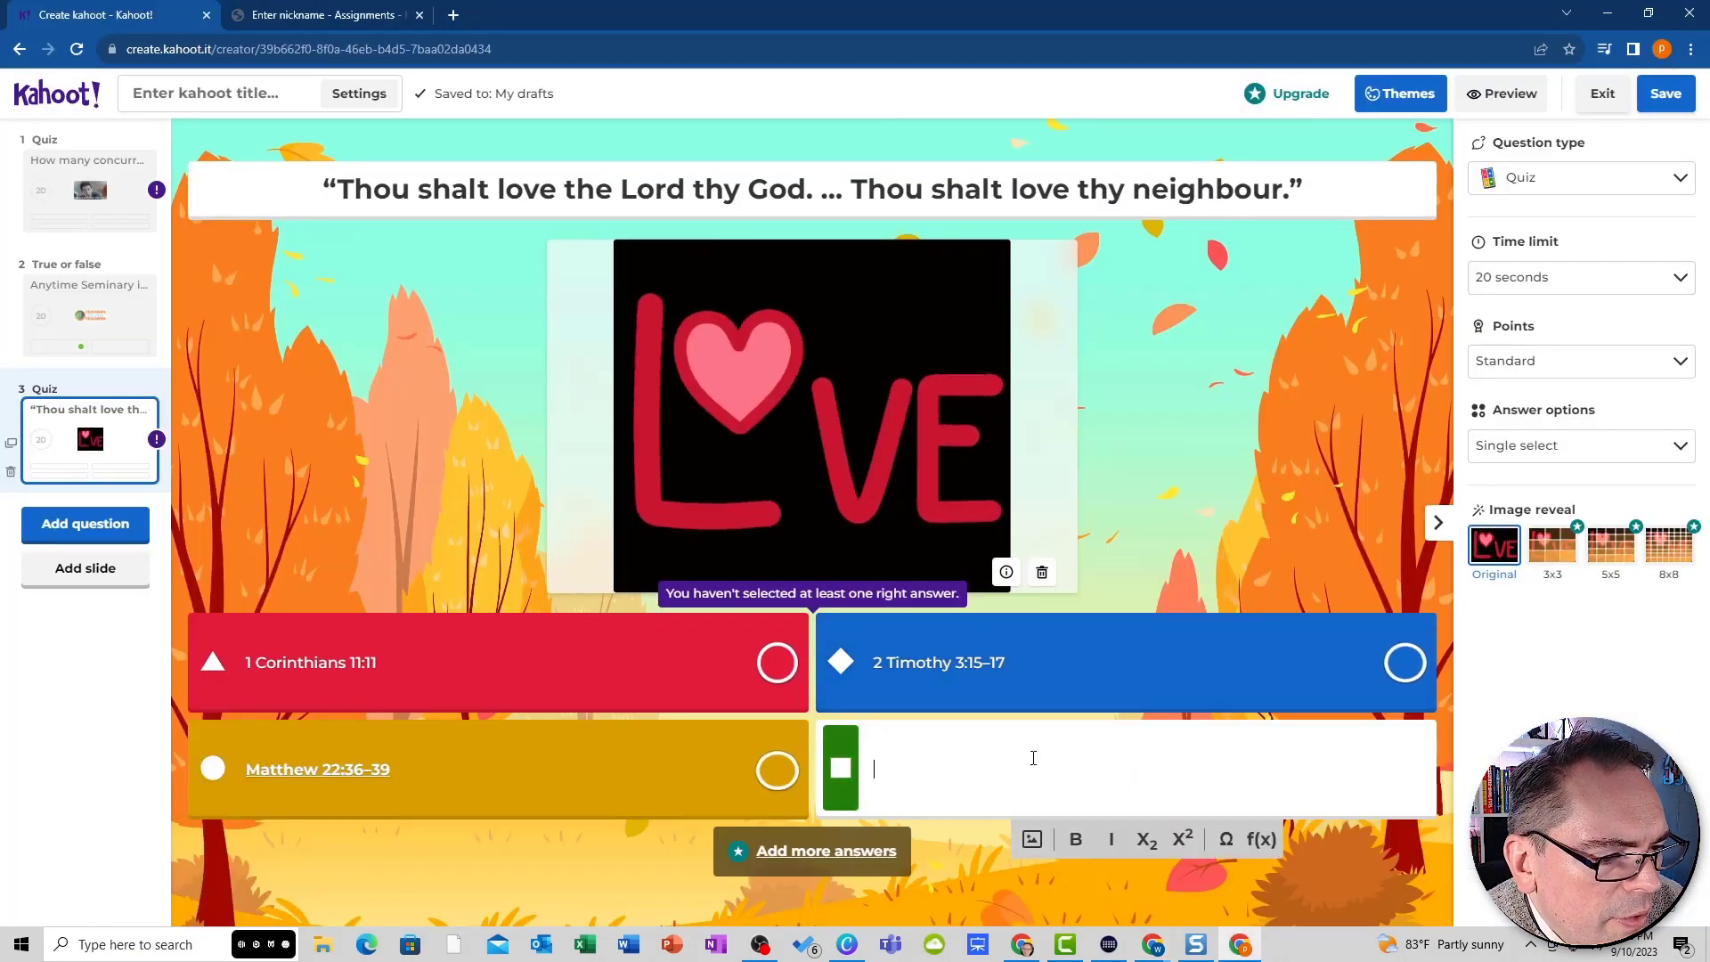
key(ctrl+v)
click(1146, 505)
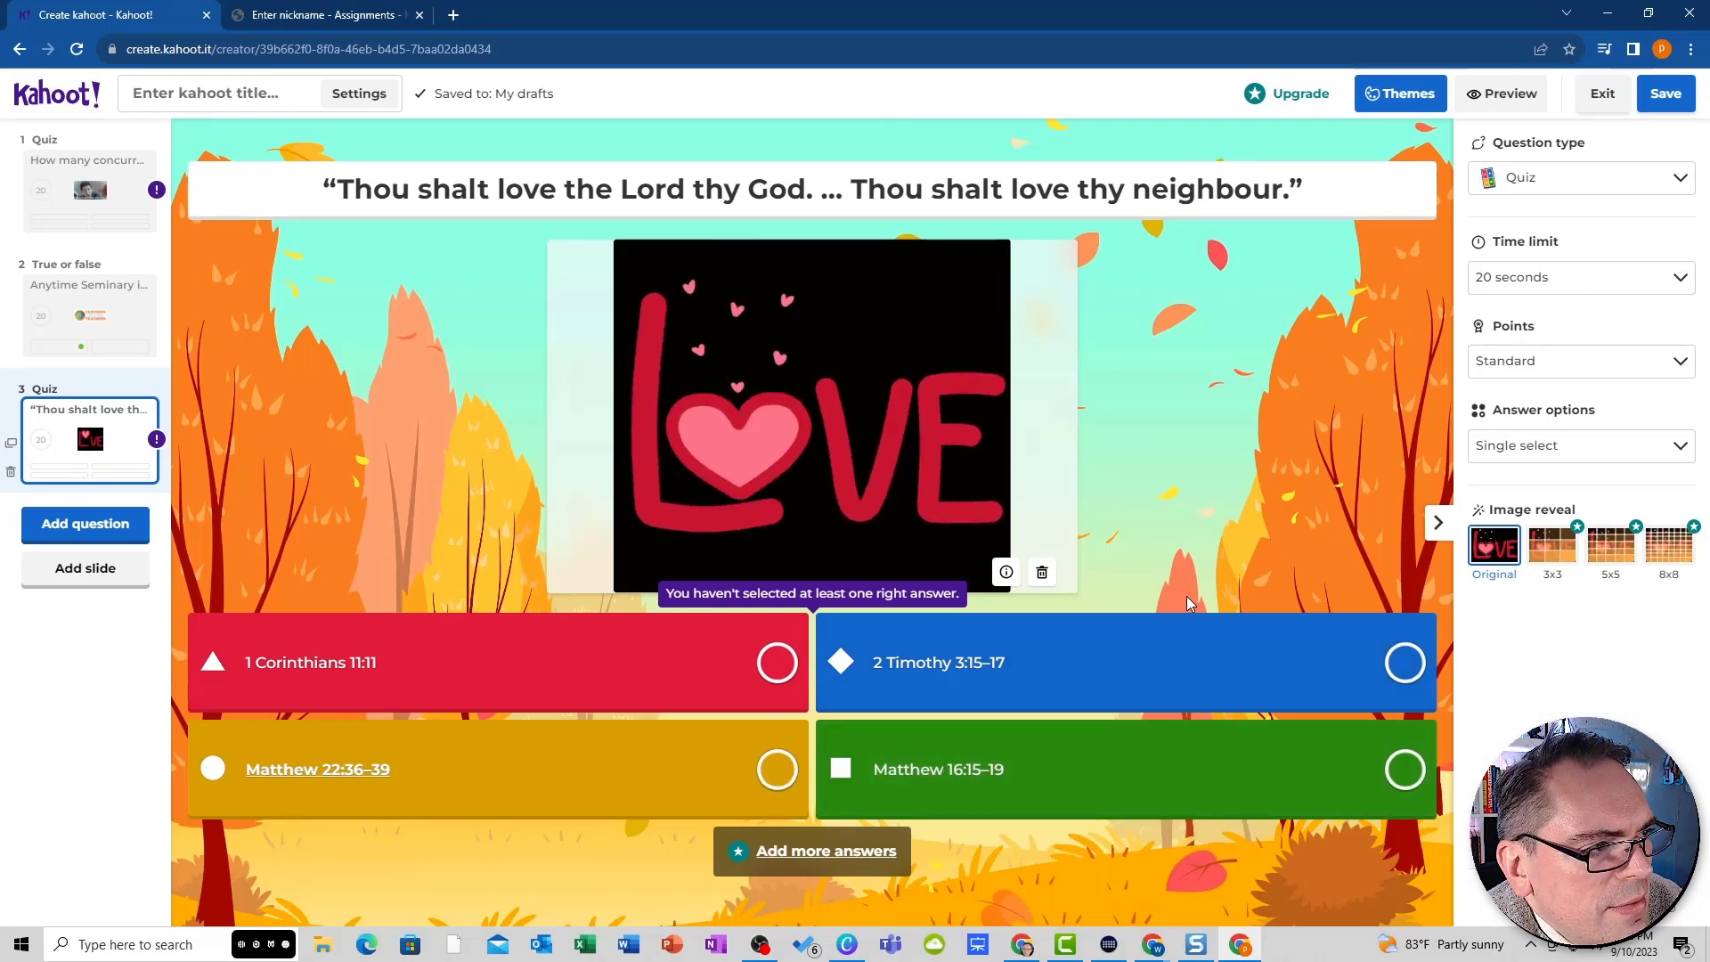
- Preview the kahoot from question 3 back to question 1, and return to the editor
click(1502, 94)
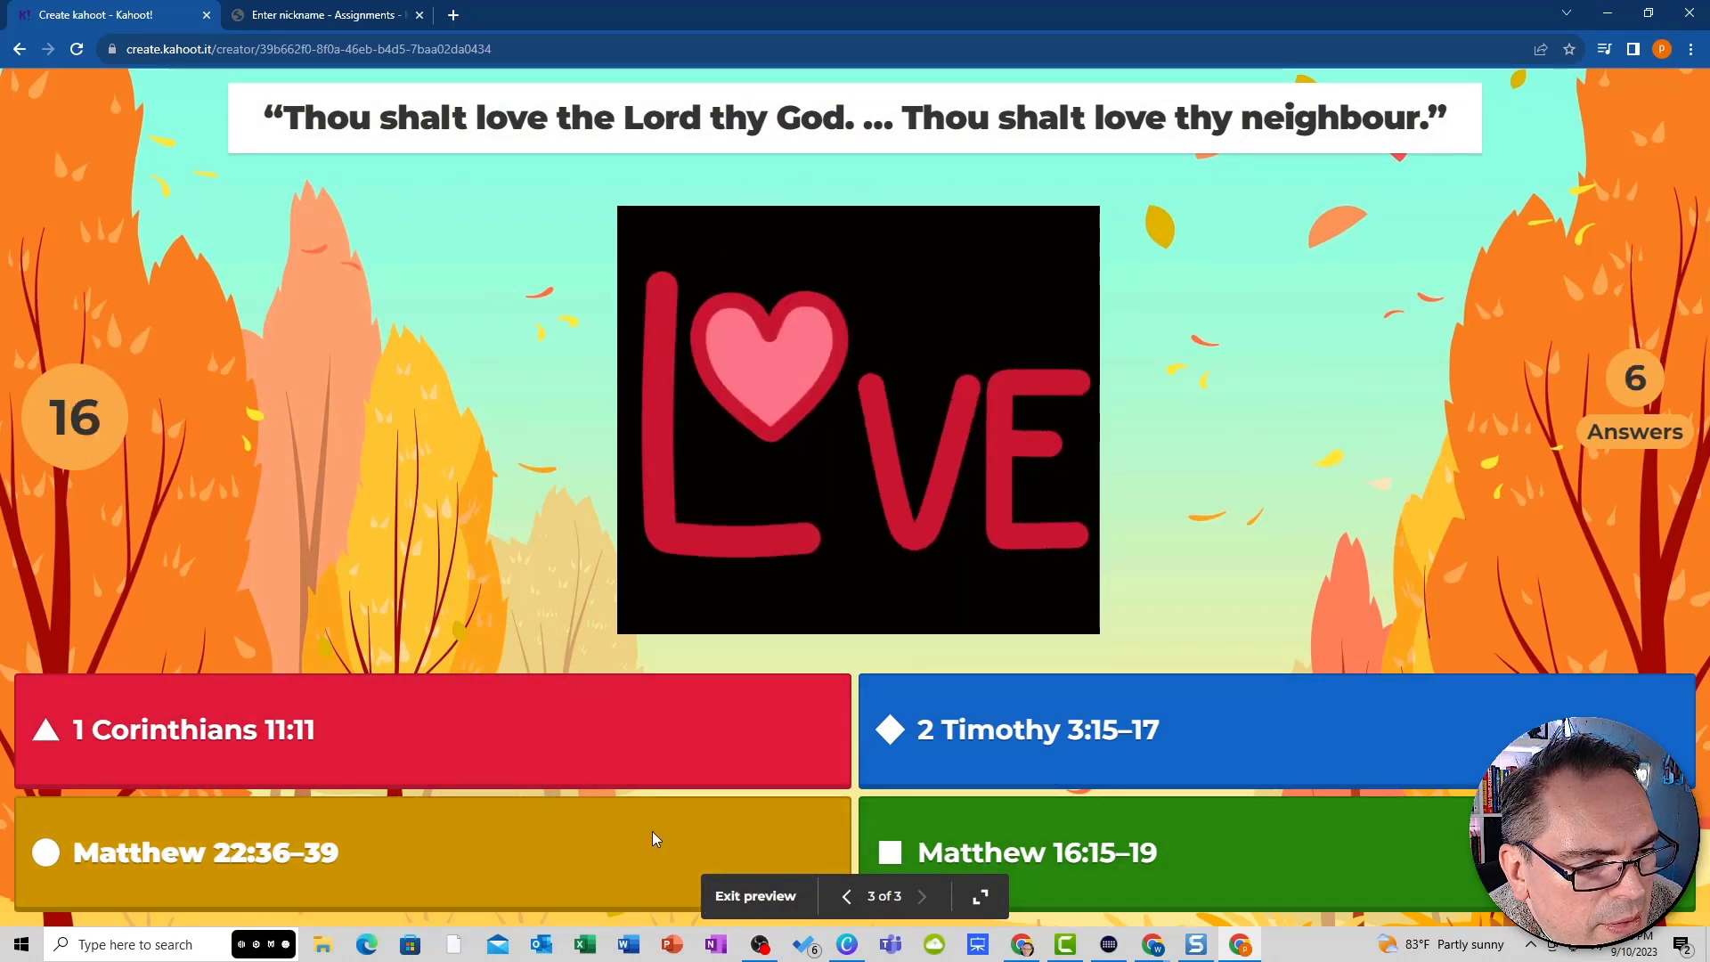
click(846, 897)
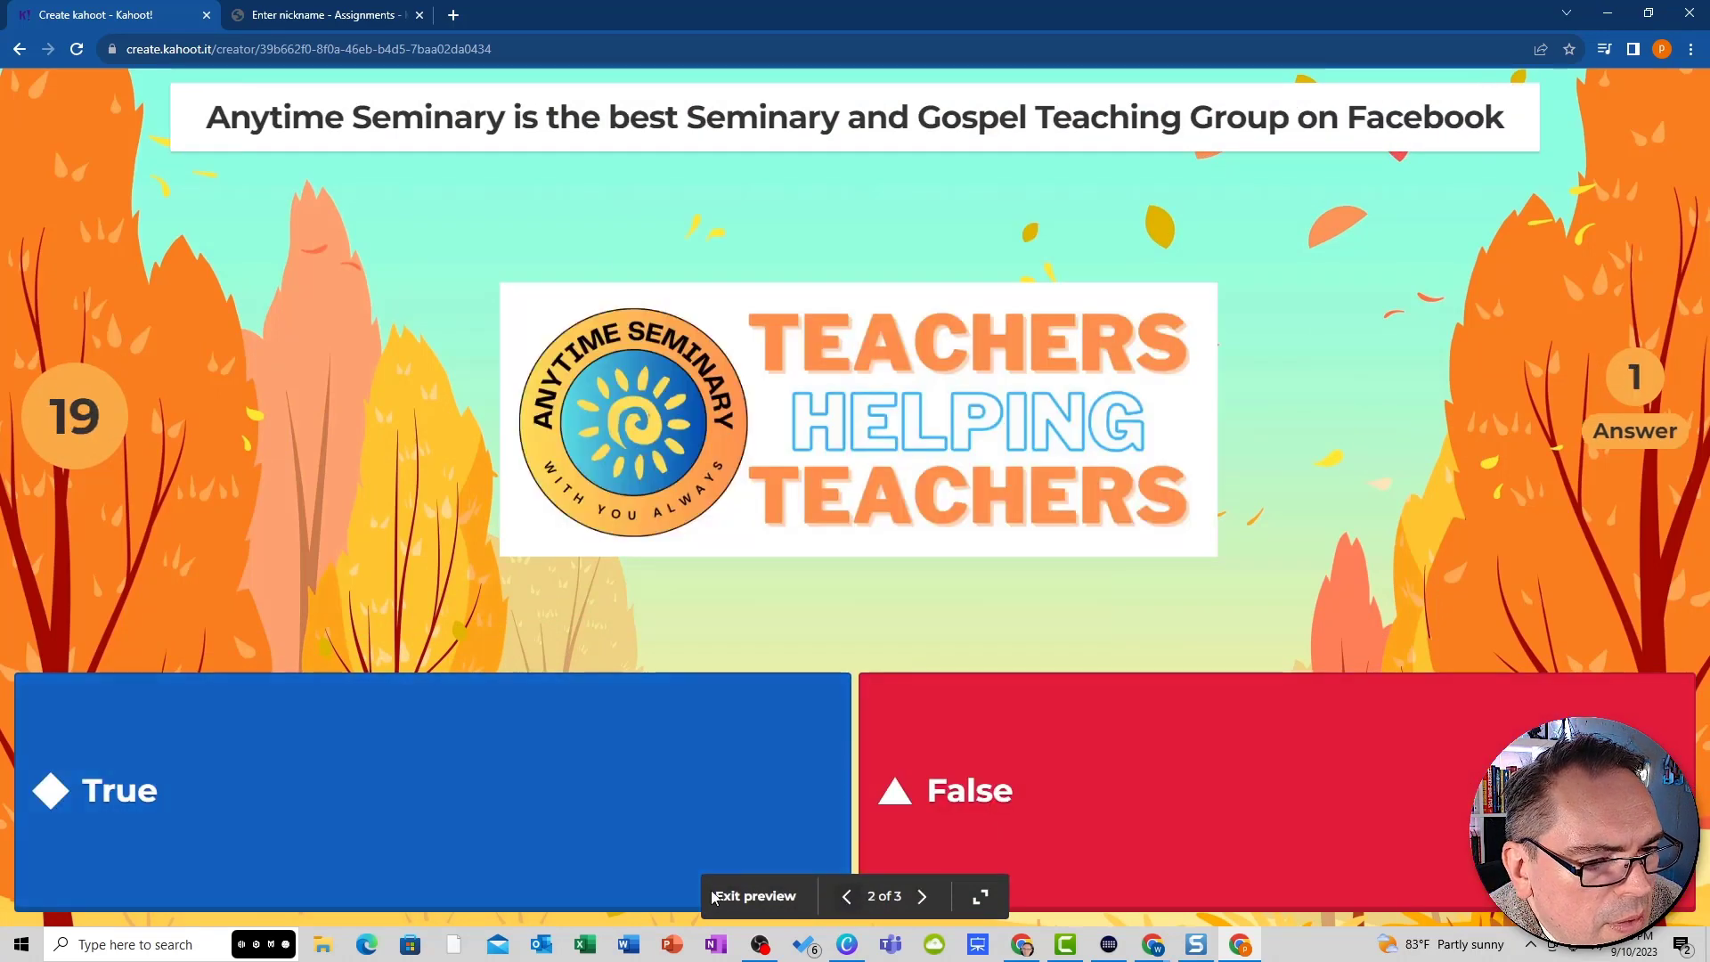
click(847, 897)
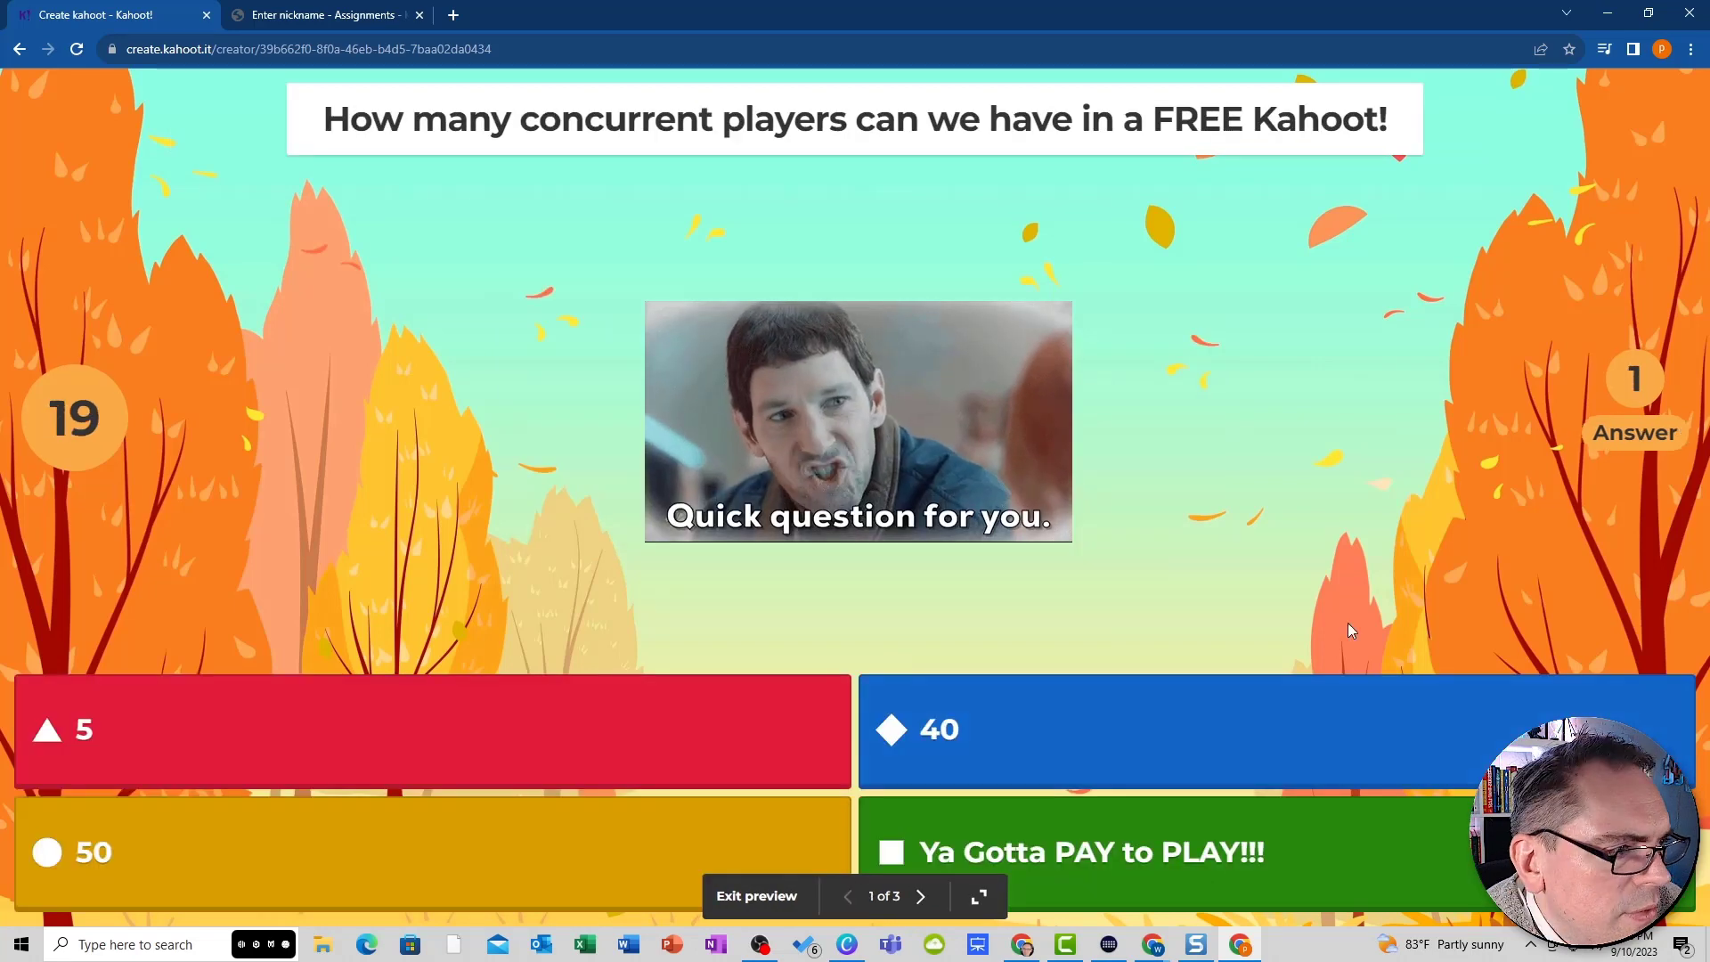
key(Escape)
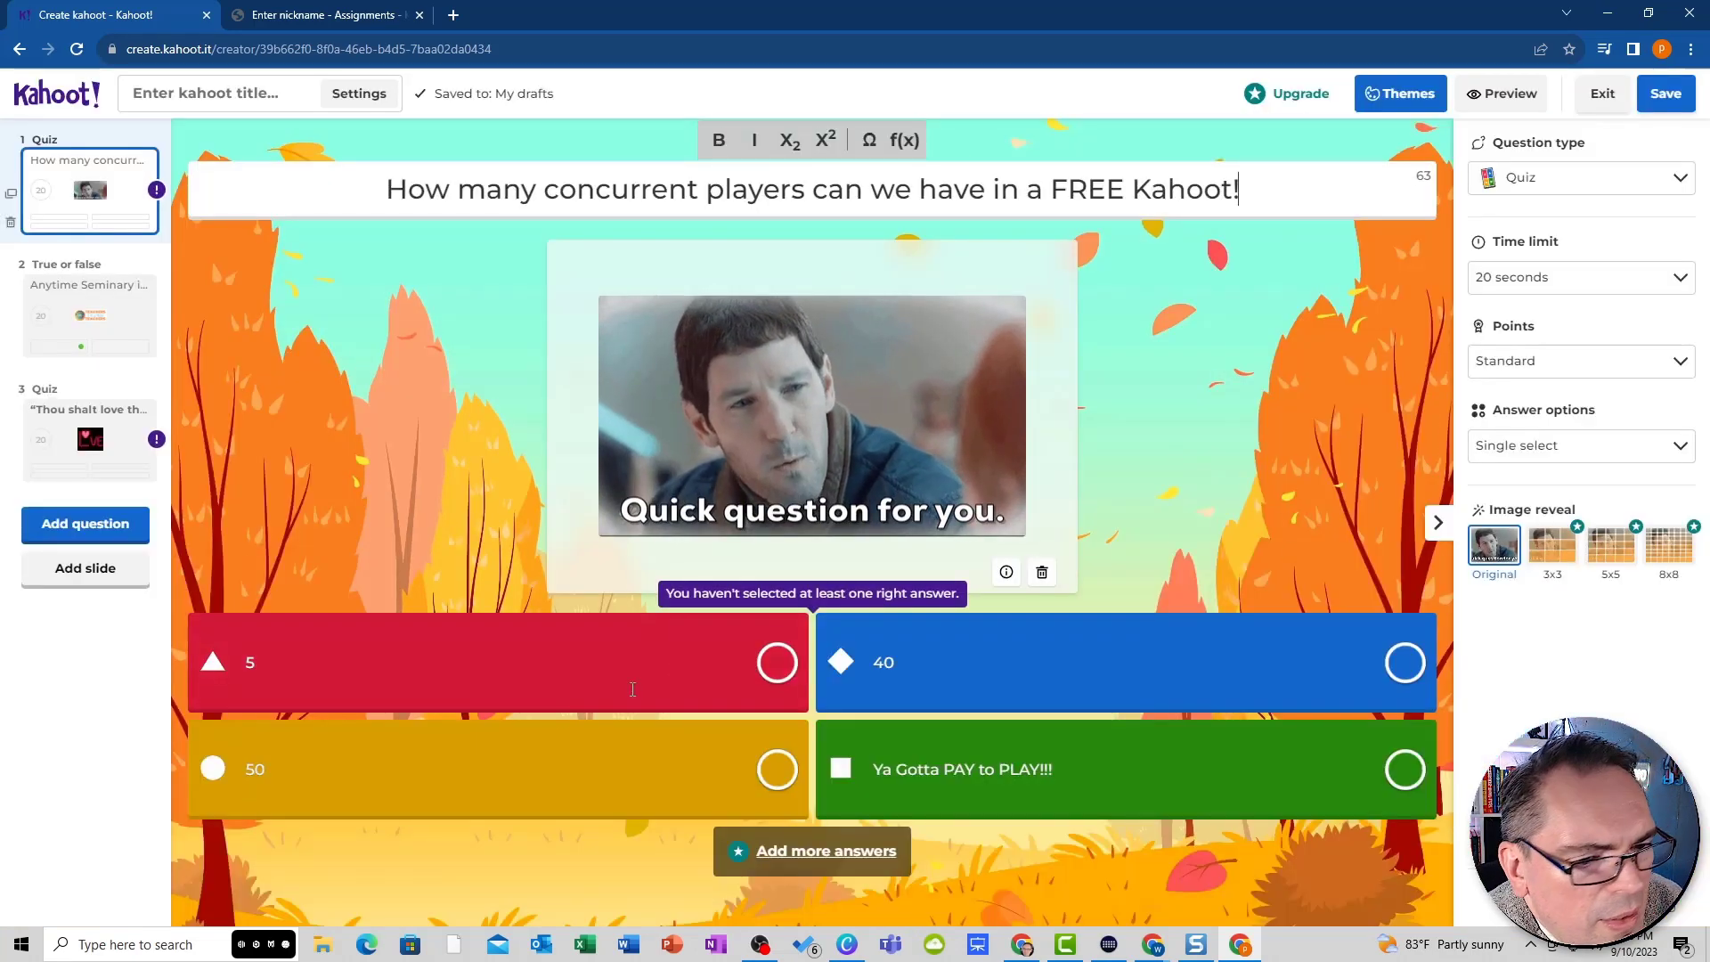
- Remove the bold formatting from answer 3 of question 3 and clear the answer's text
click(85, 443)
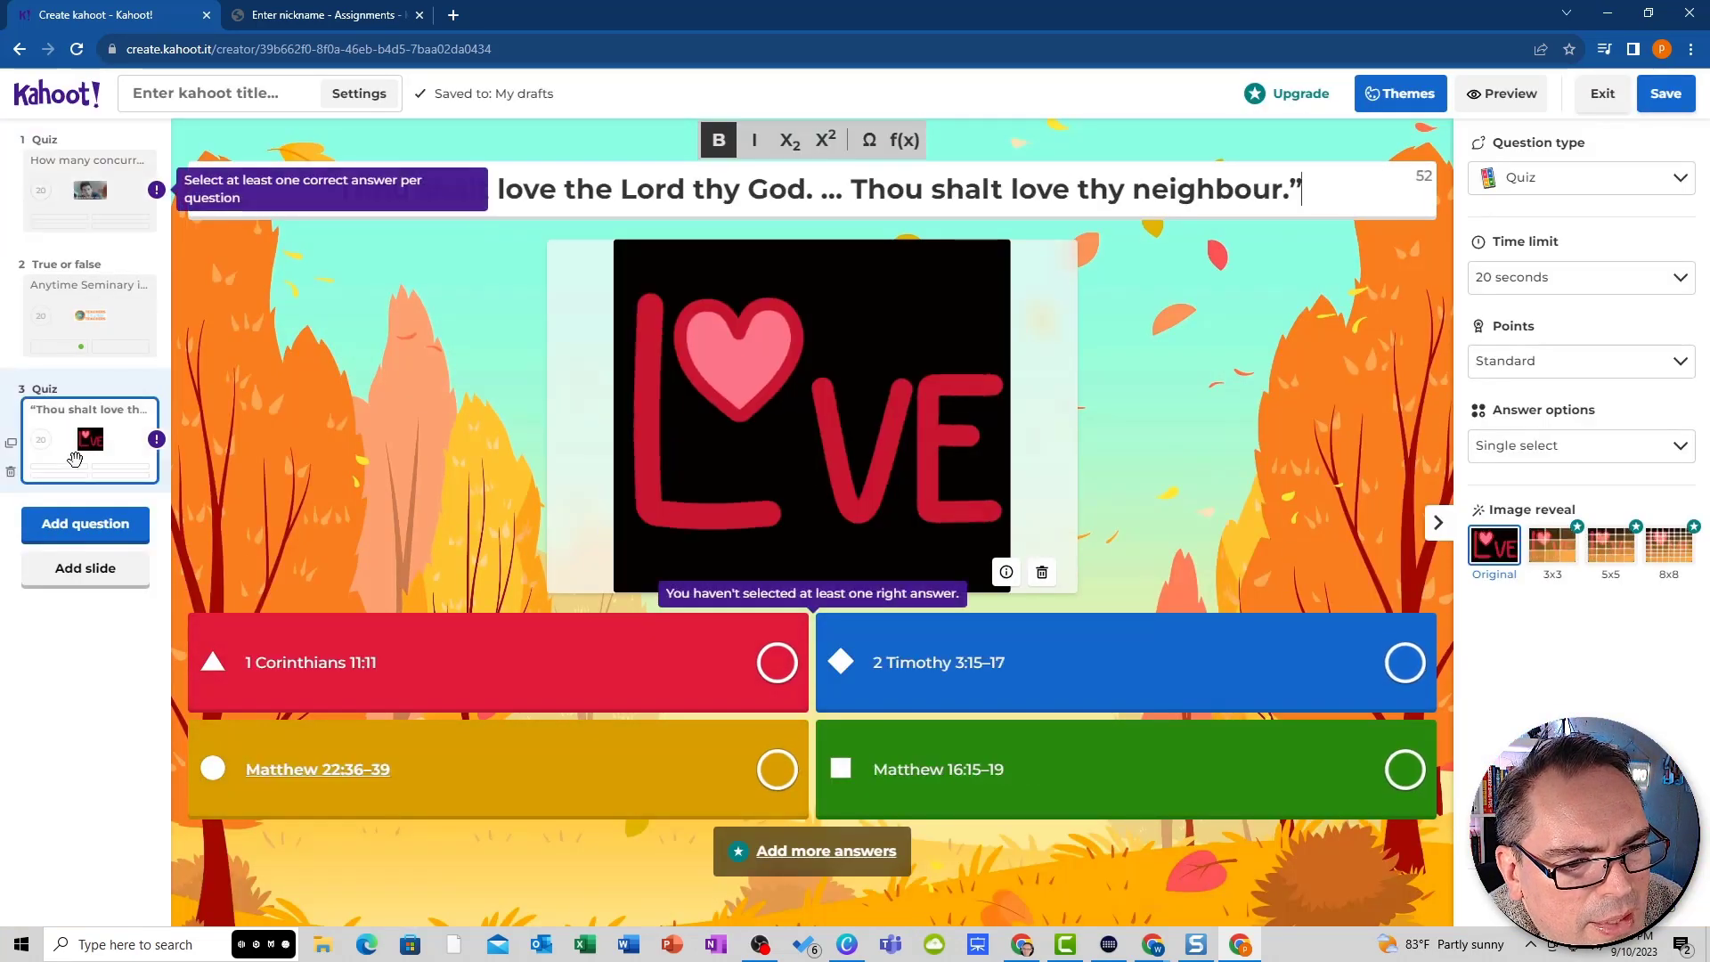
click(573, 793)
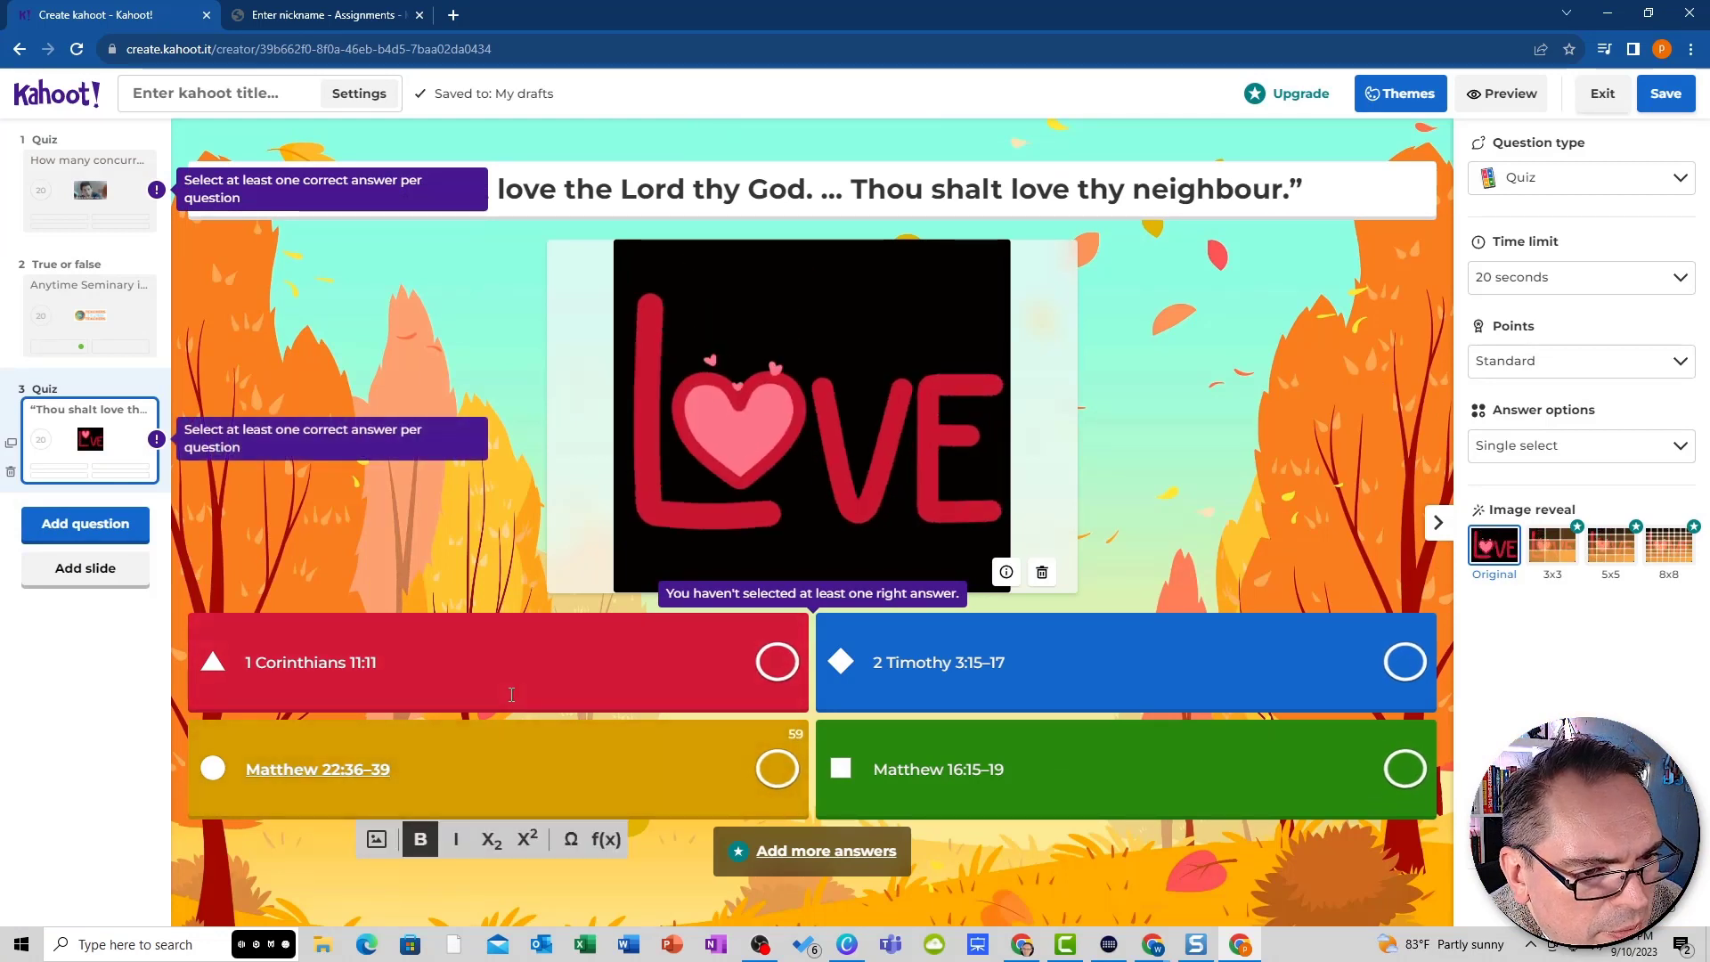
key(ctrl+a)
key(ctrl+b)
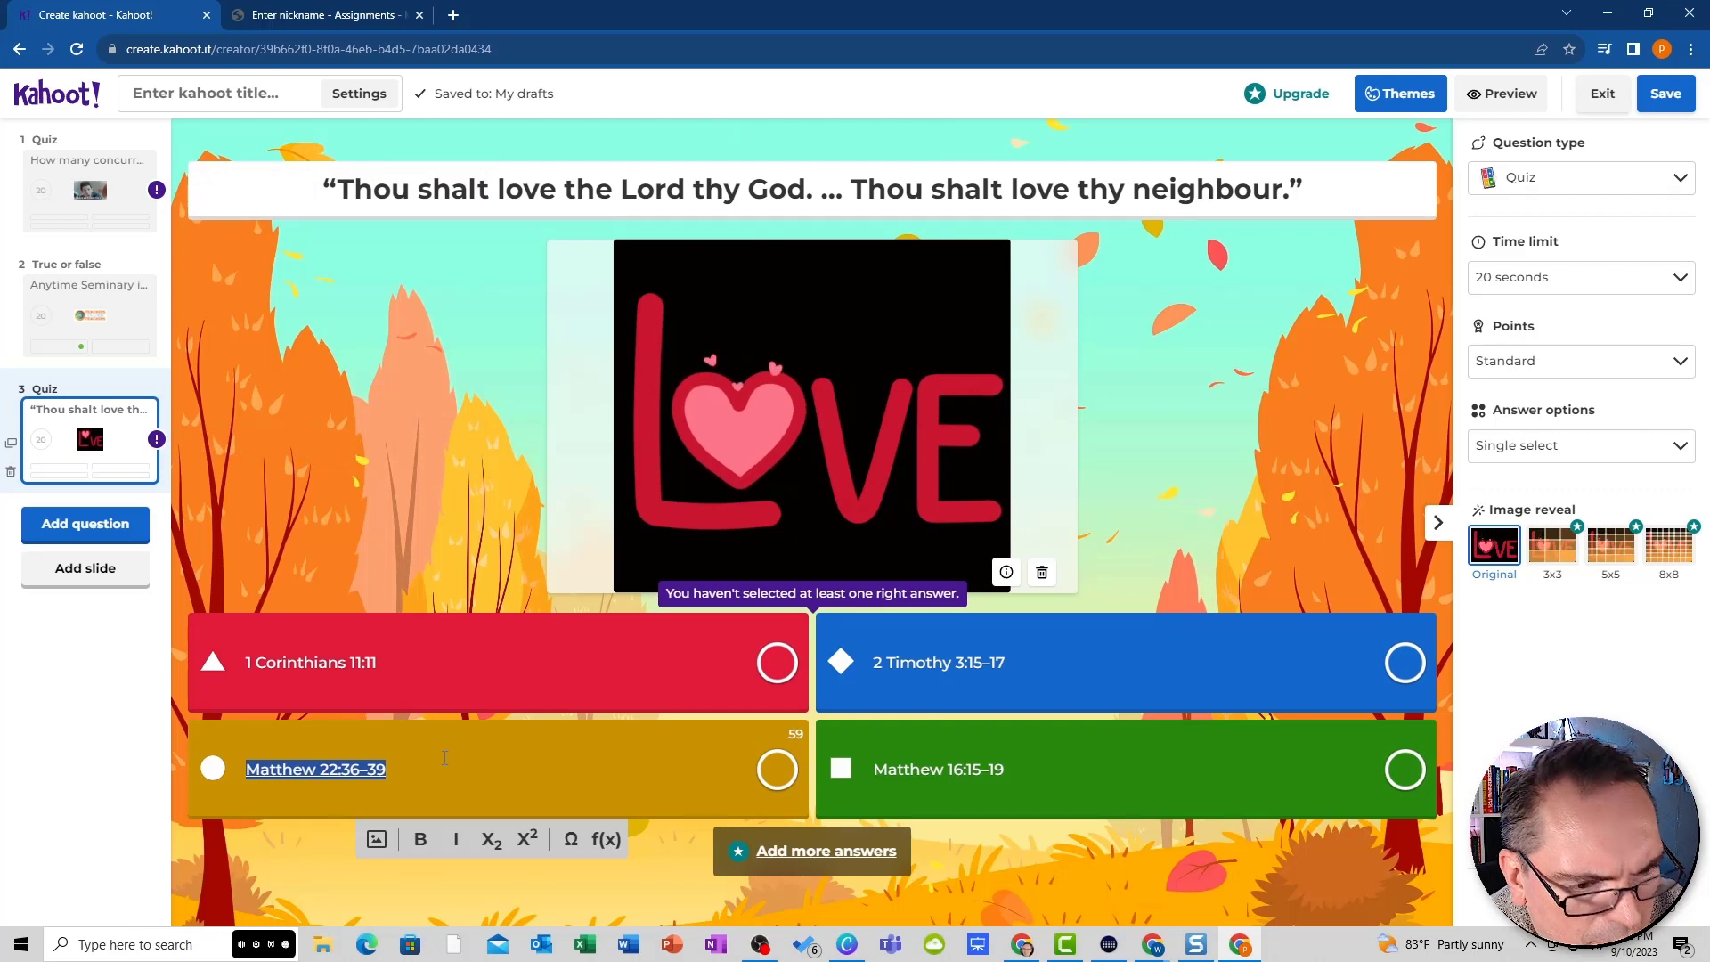
key(BackSpace)
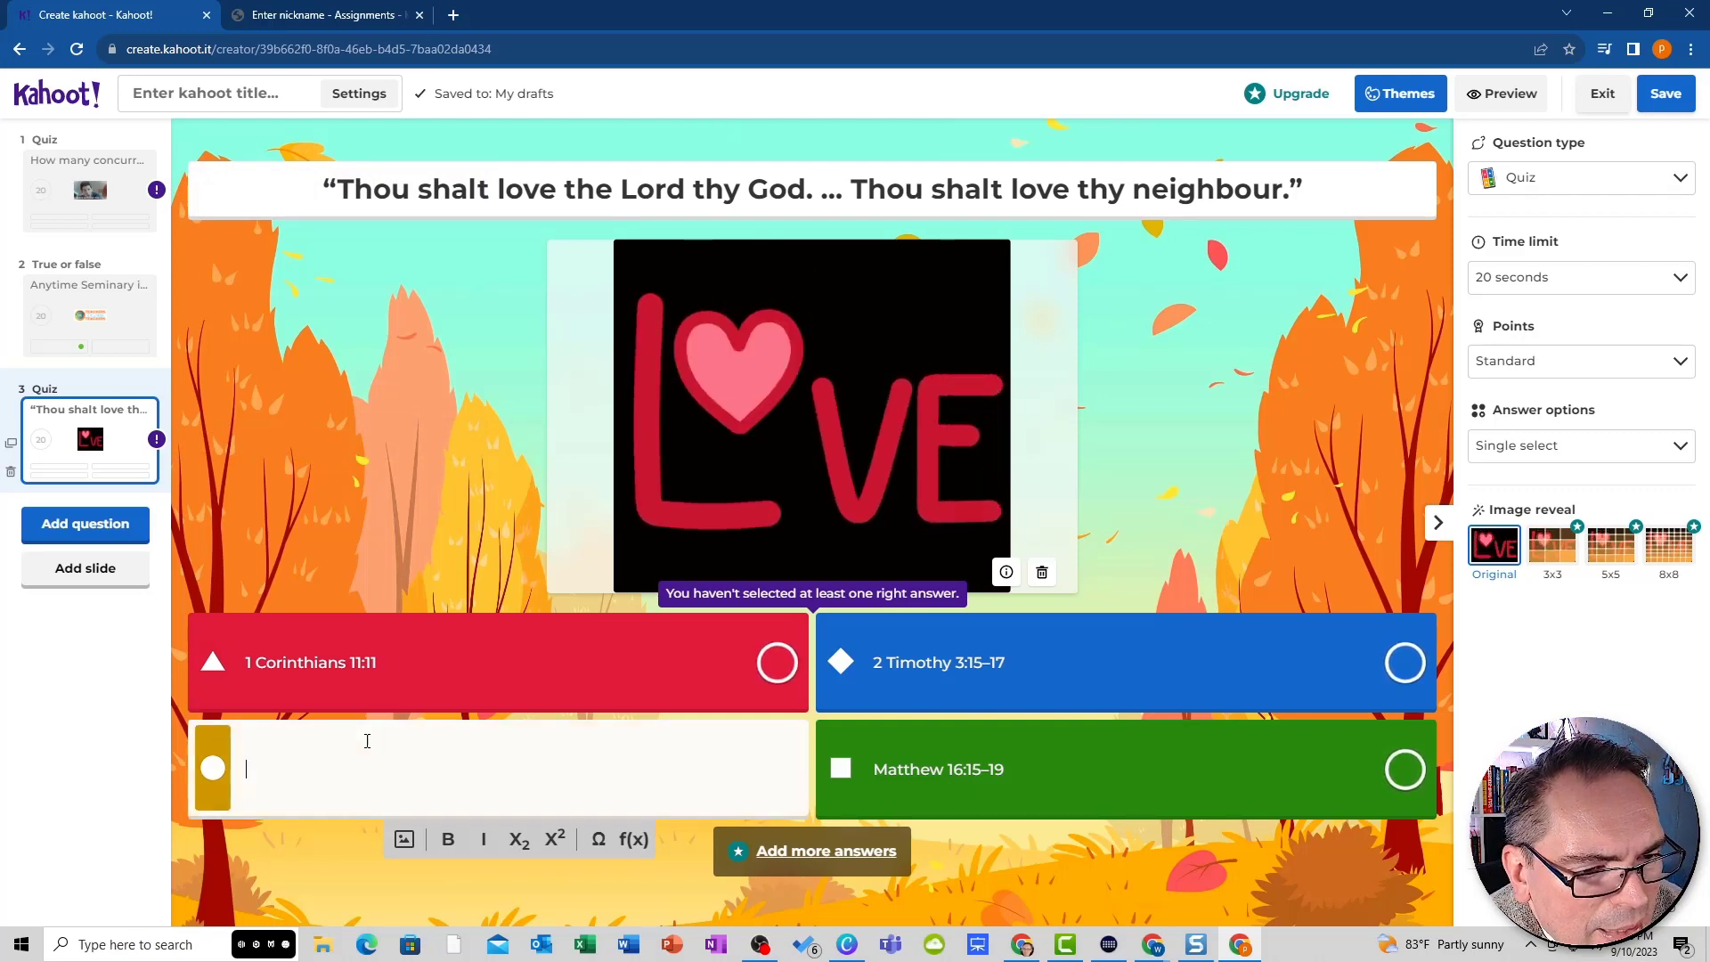
- Strip the formatting from "Matthew 22:36–39" in Notepad, paste it back as answer 3 of question 3, and mark that answer as correct
click(18, 951)
text(note)
key(Return)
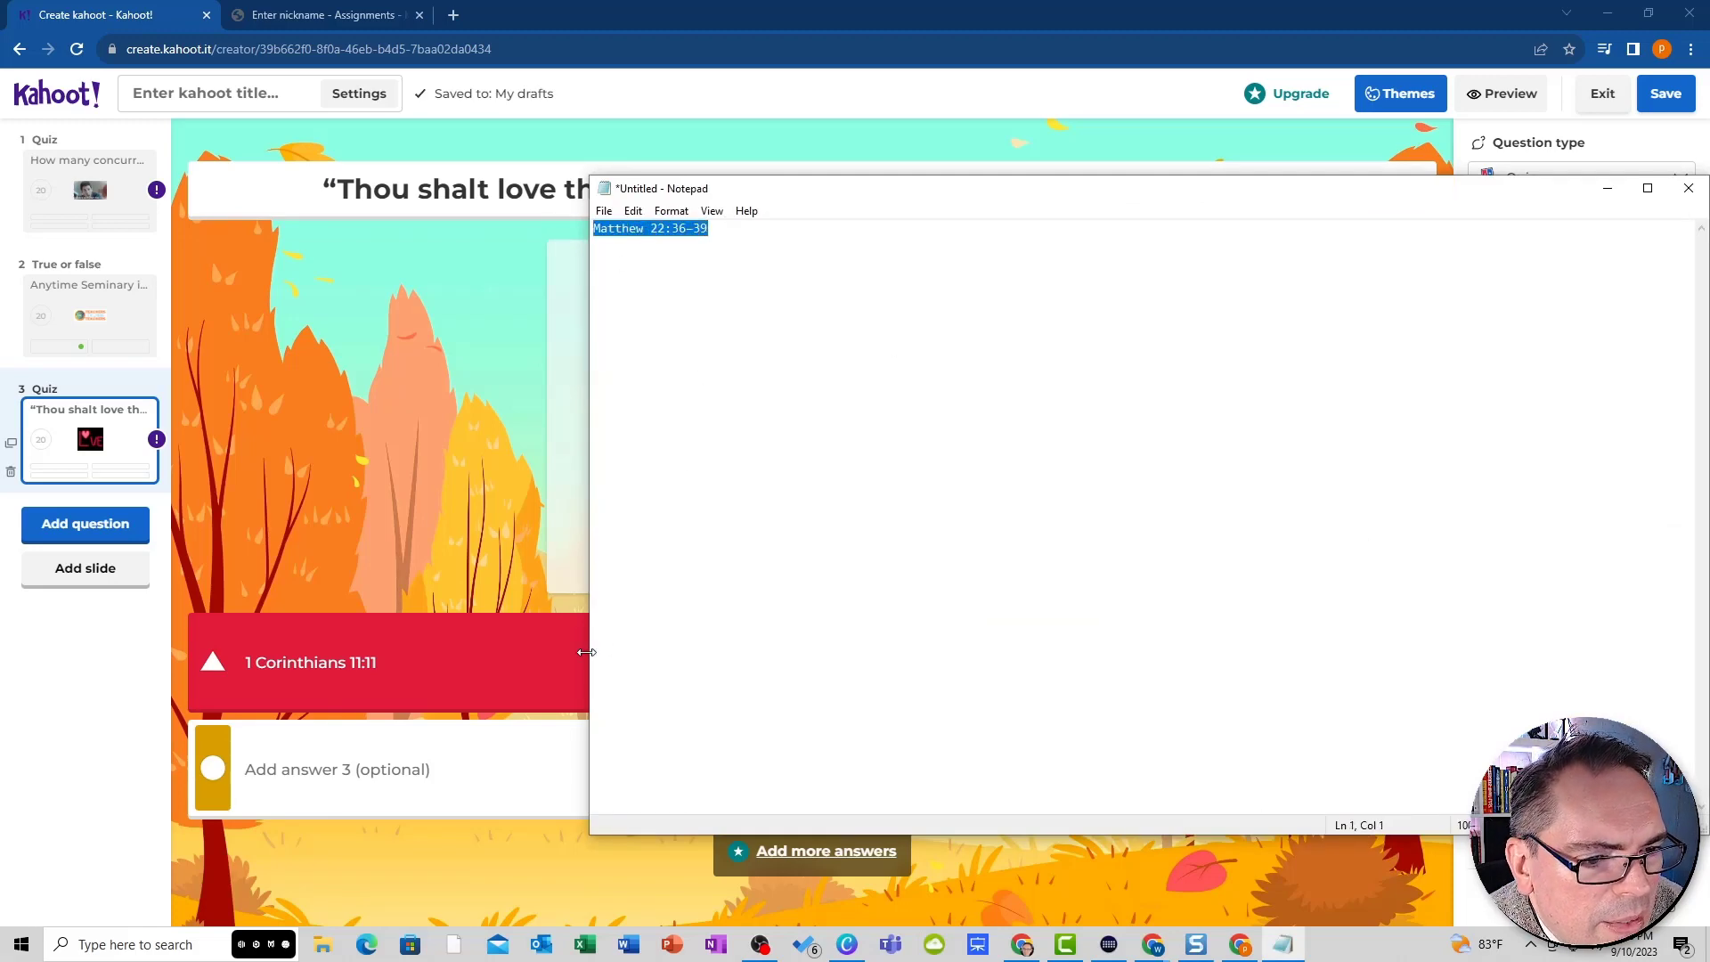
key(alt+Tab)
key(ctrl+v)
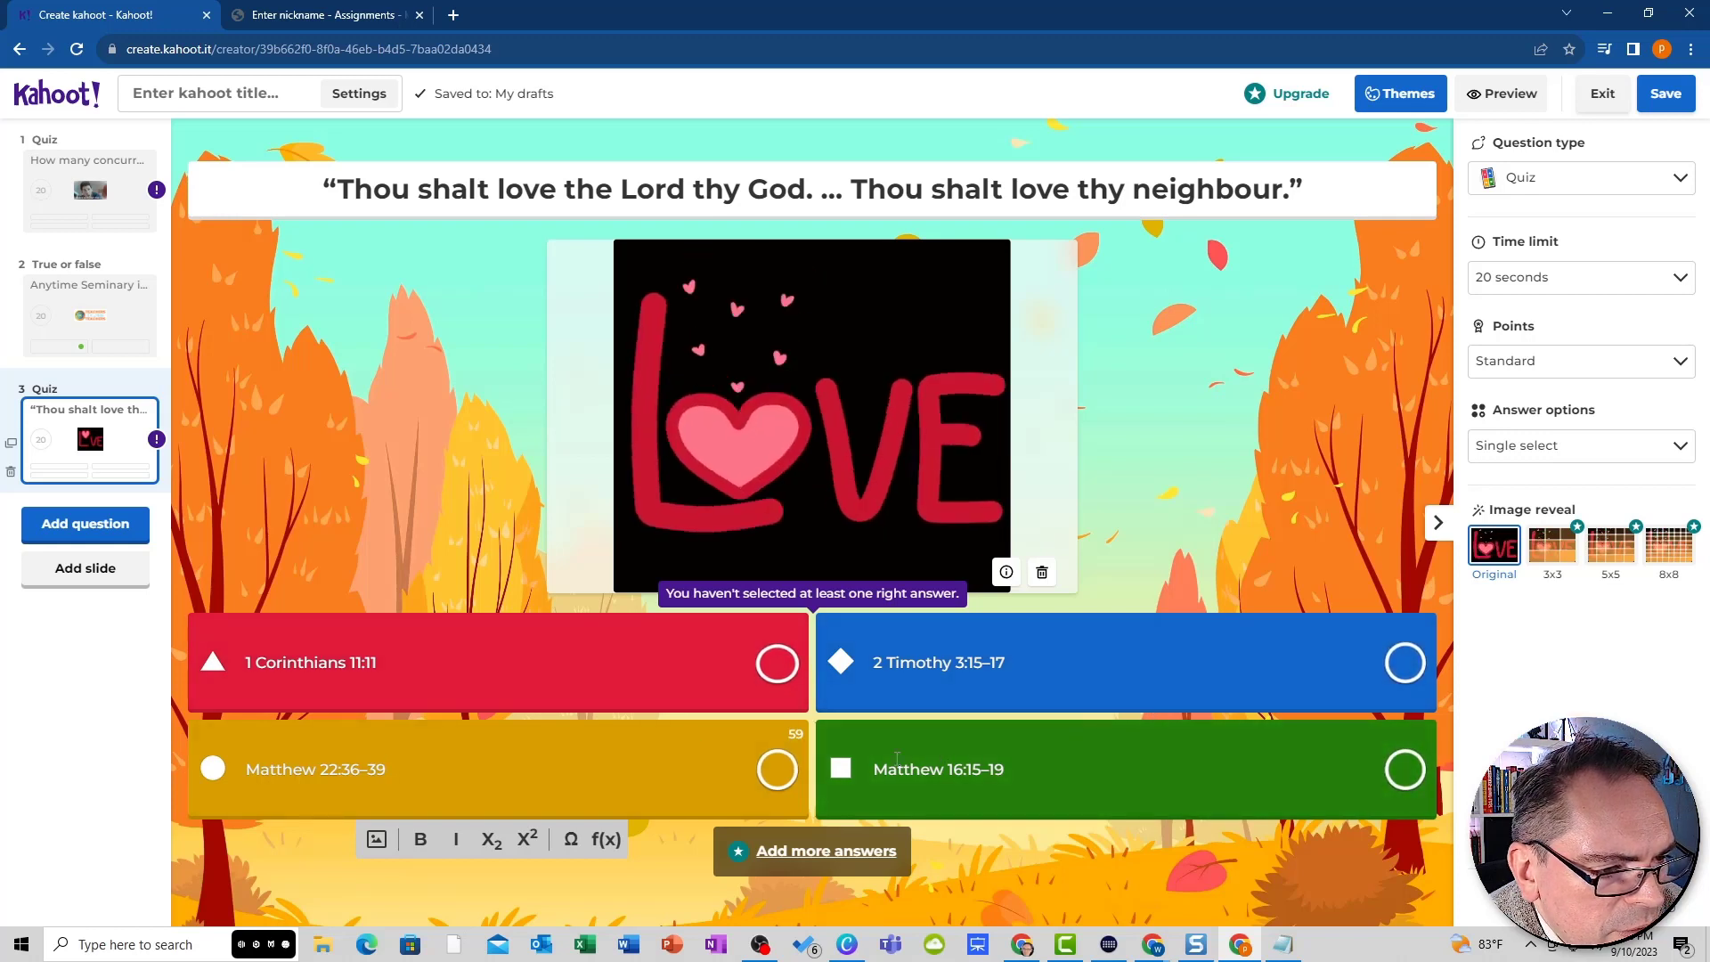
click(781, 784)
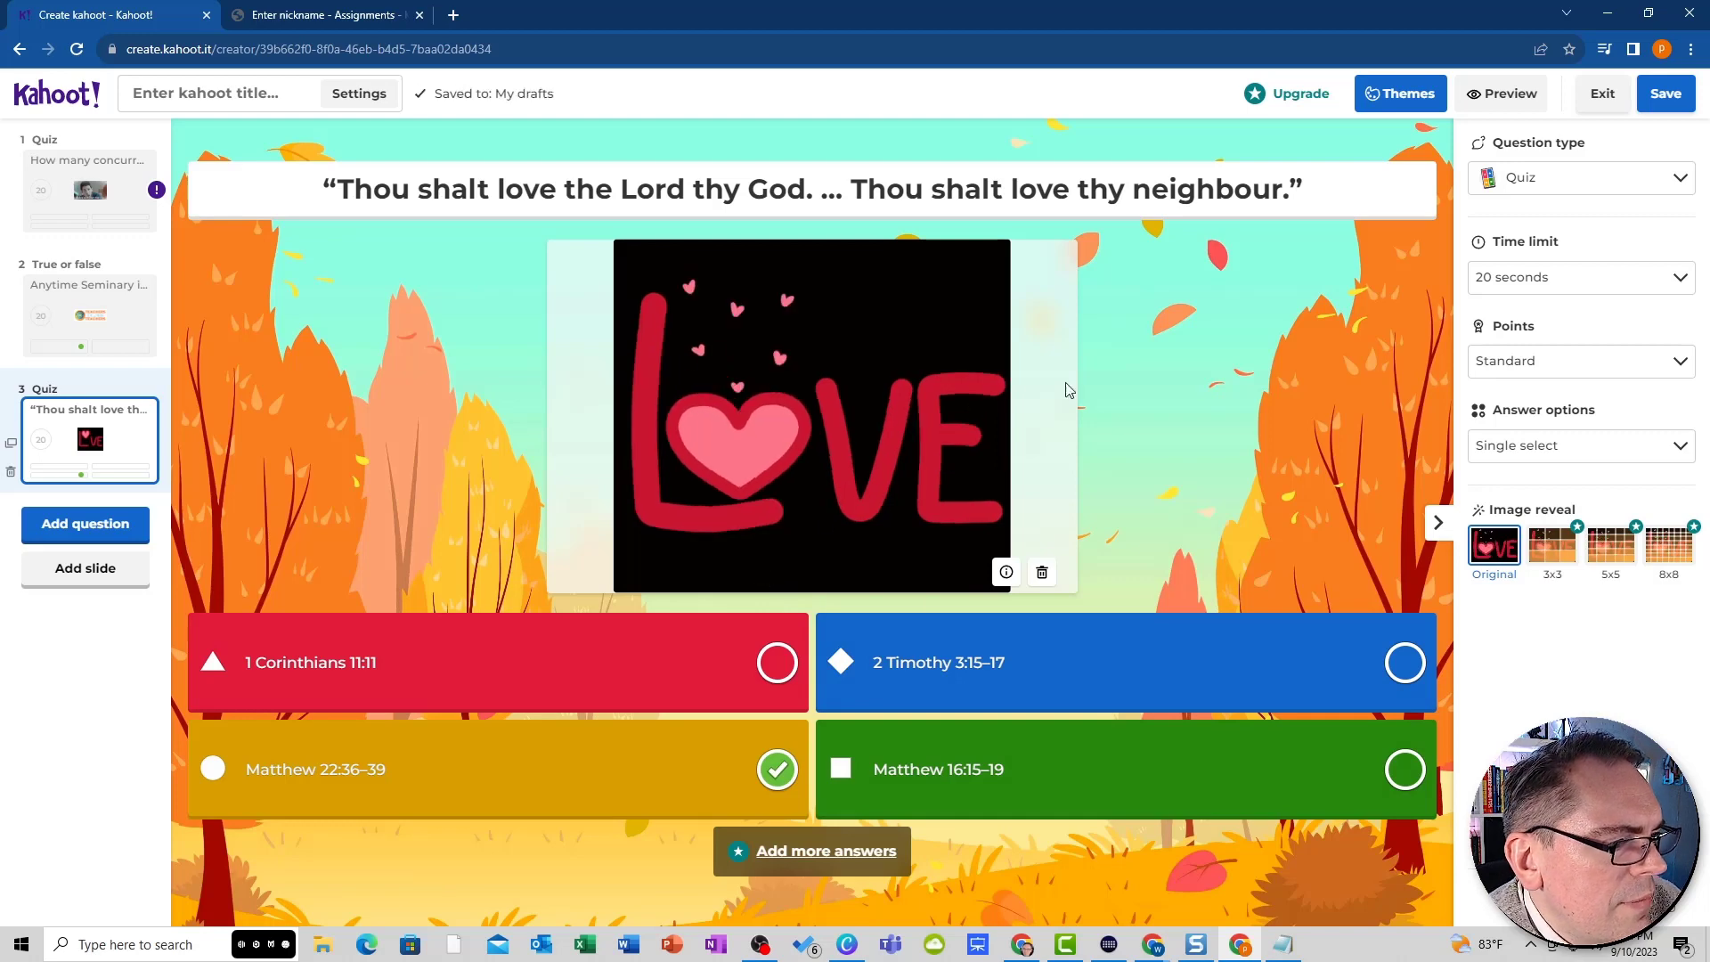
- Title the kahoot "Anytime Seminary Training Kahoot!" and enter "#anytimeseminary #training #simple" as its description
click(85, 322)
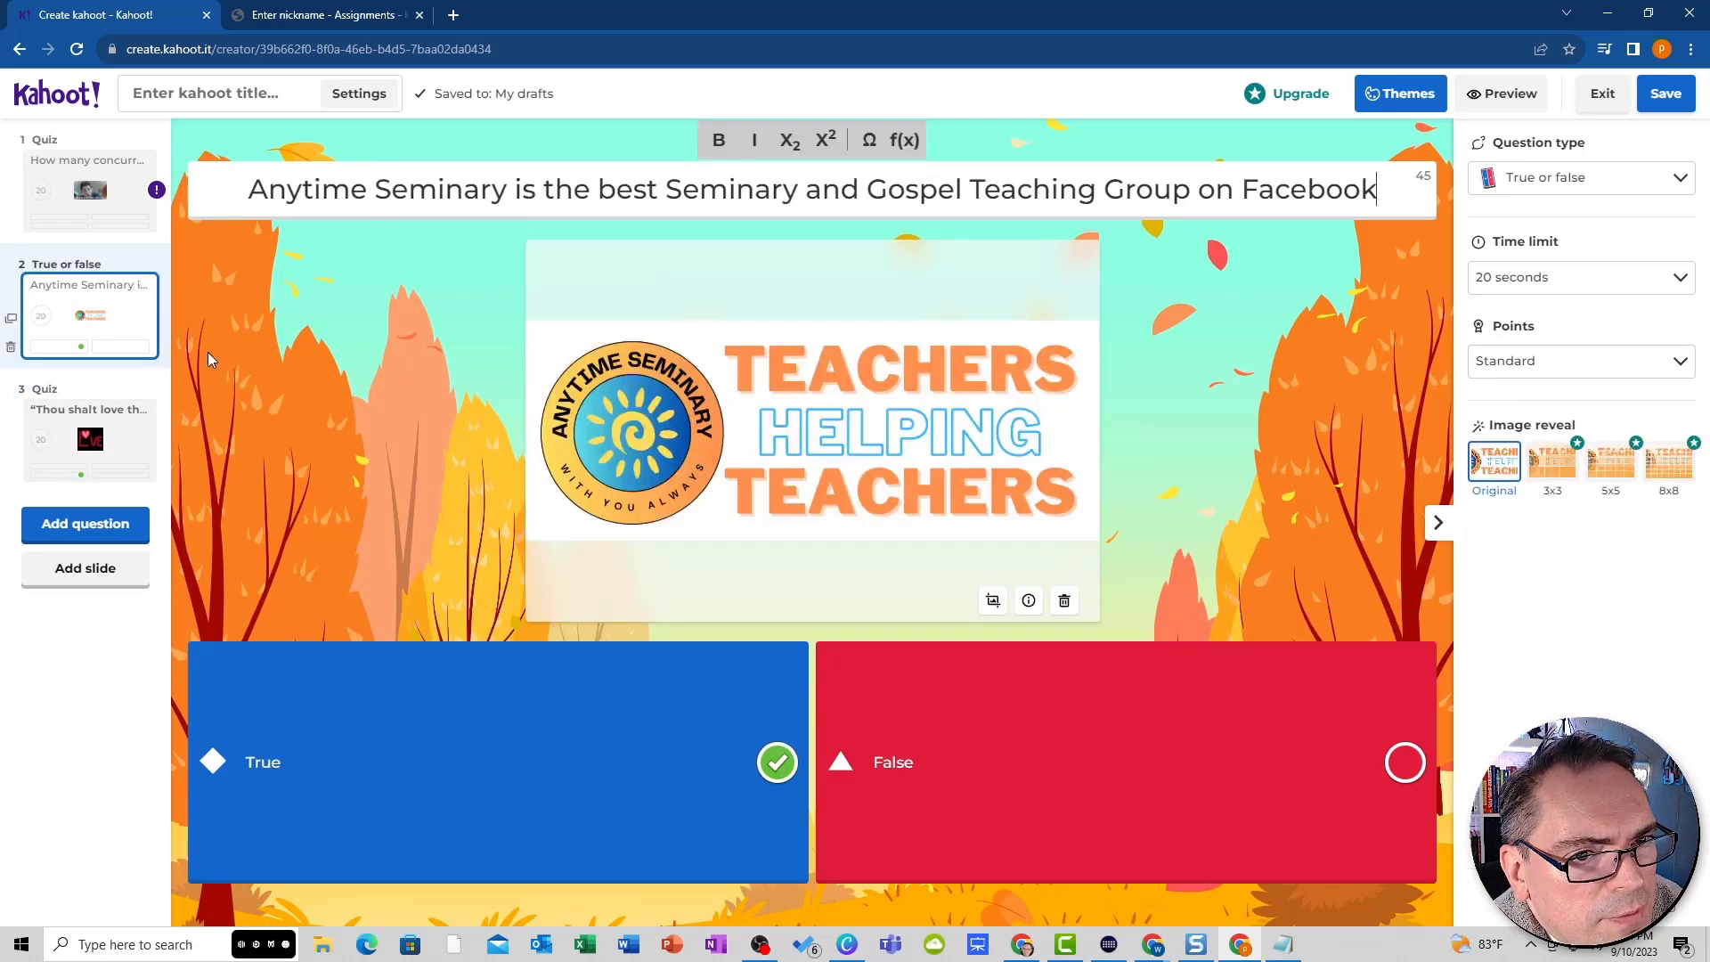
click(73, 181)
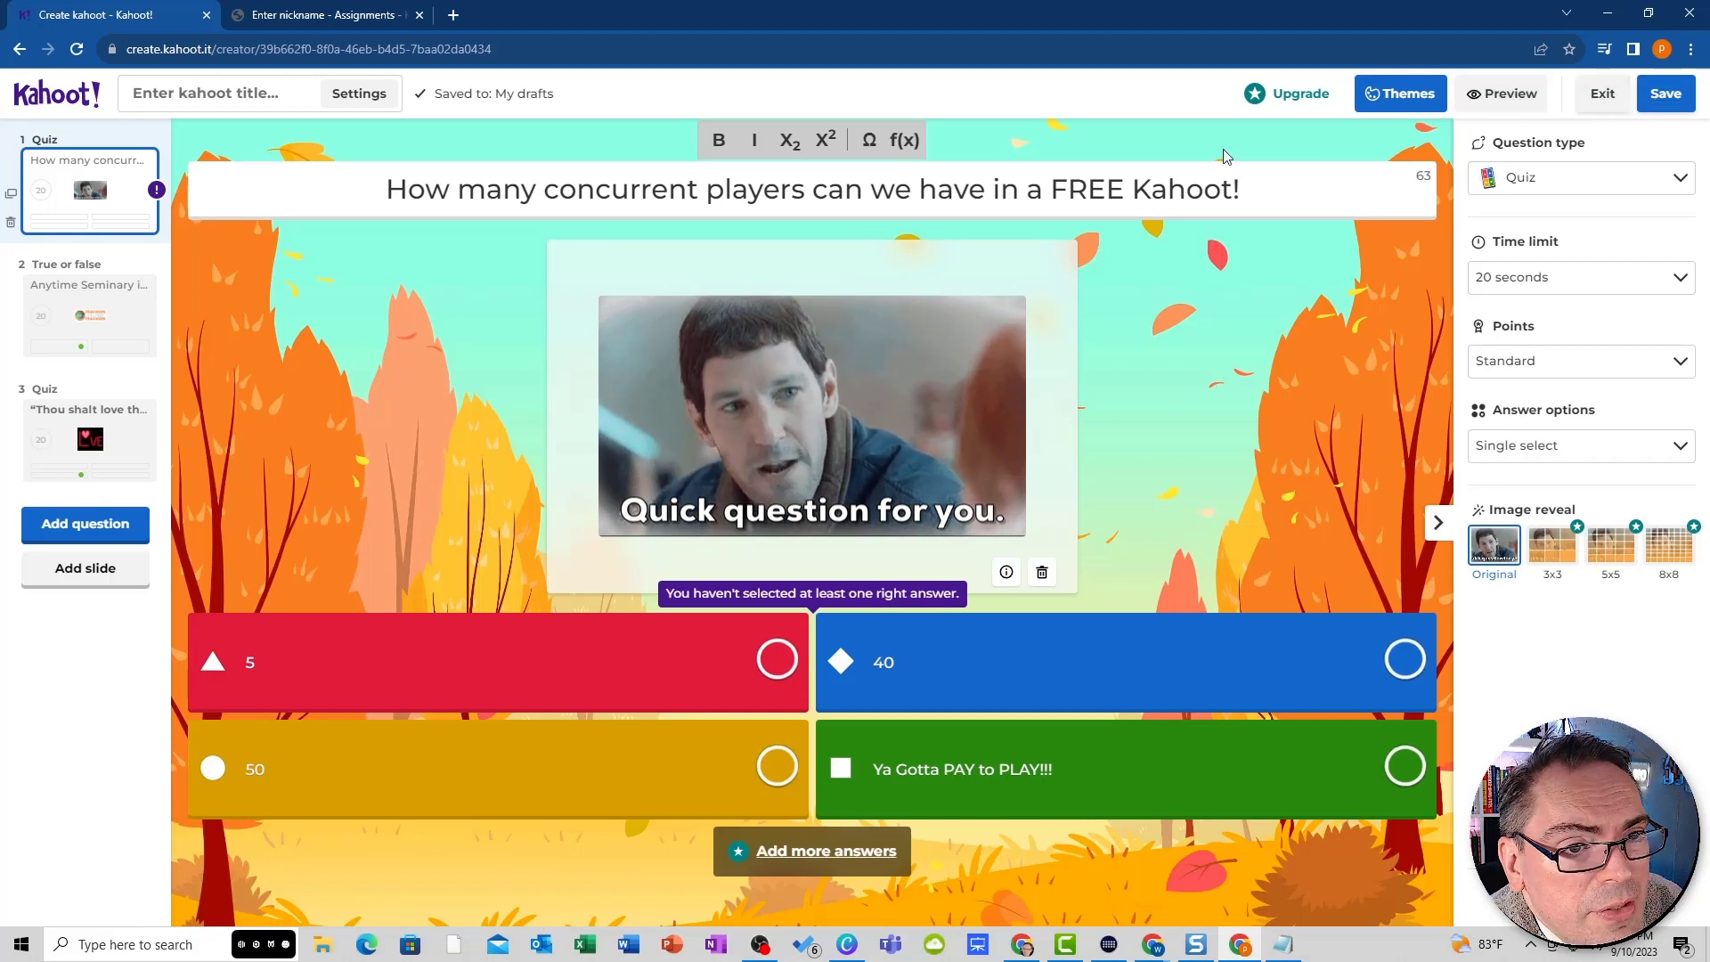
click(121, 105)
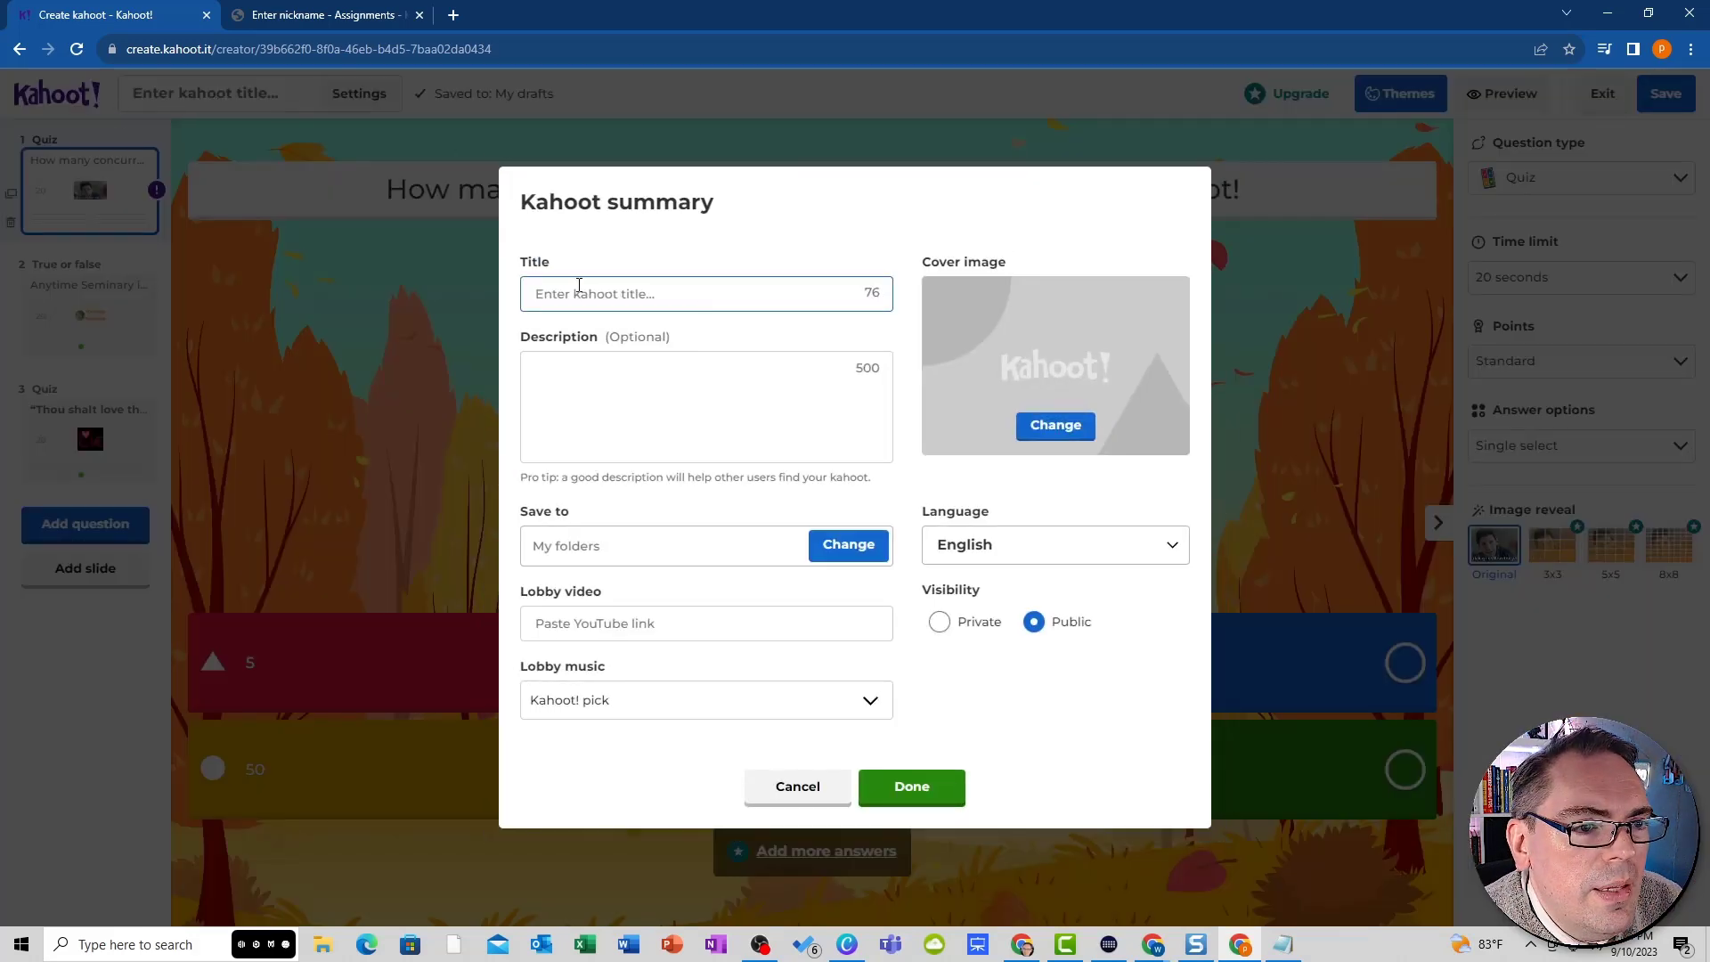
text(Any)
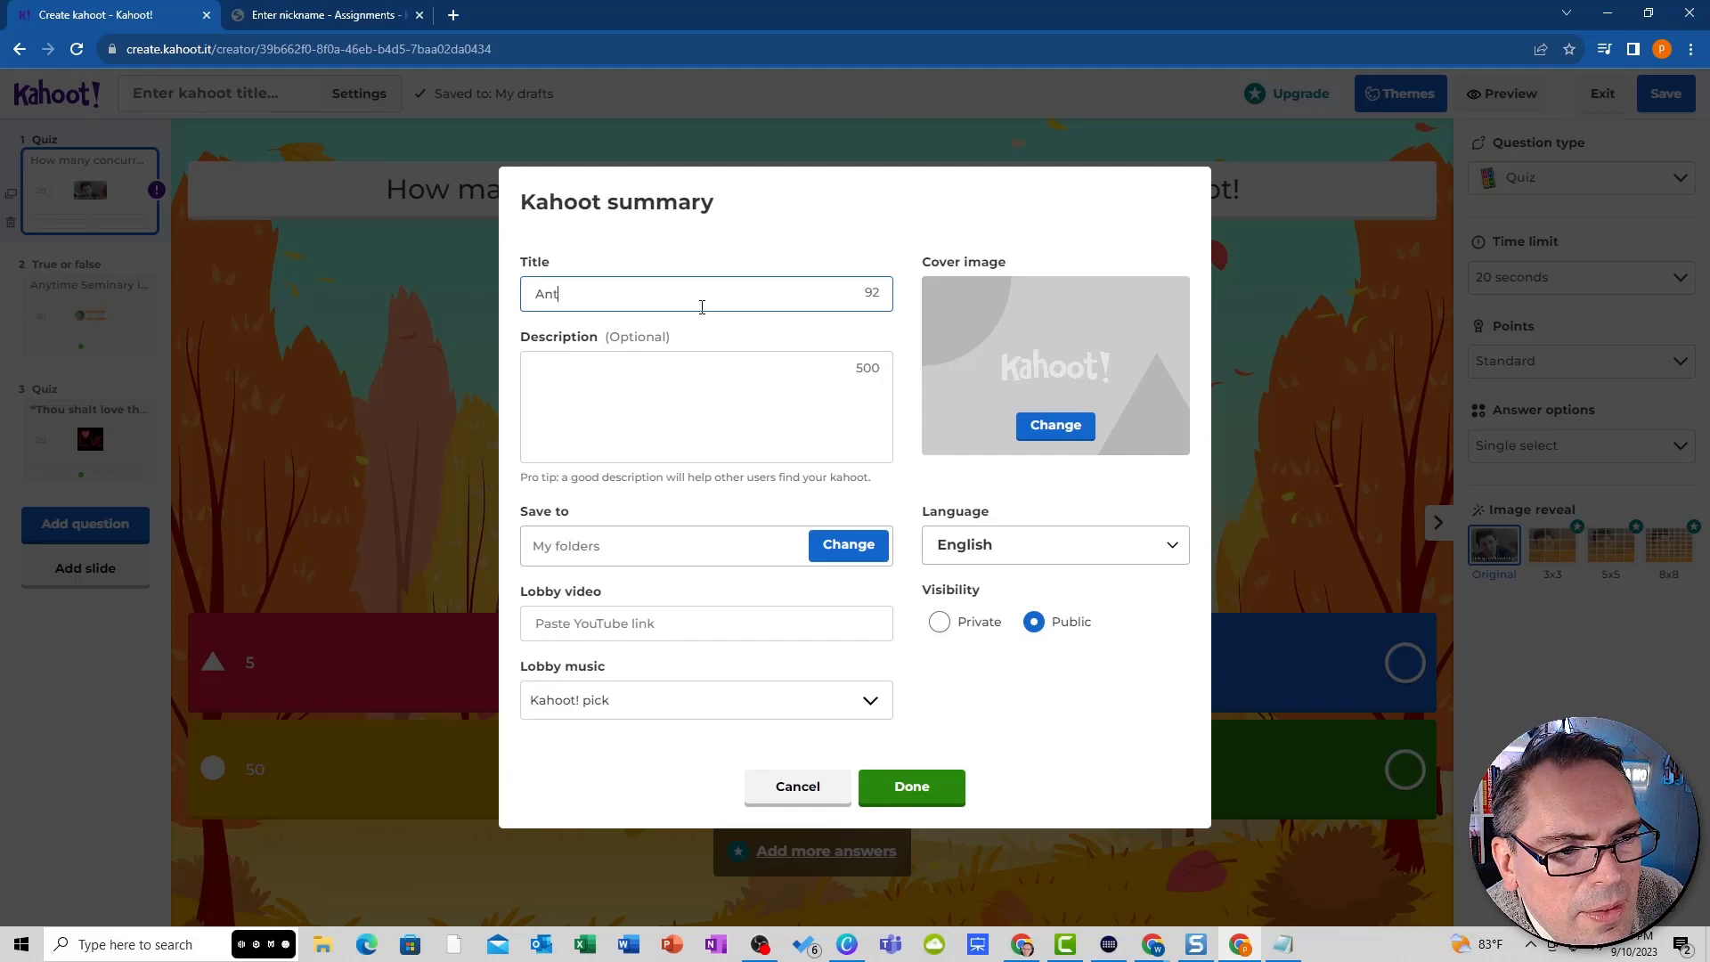
text(time Seminary Tr)
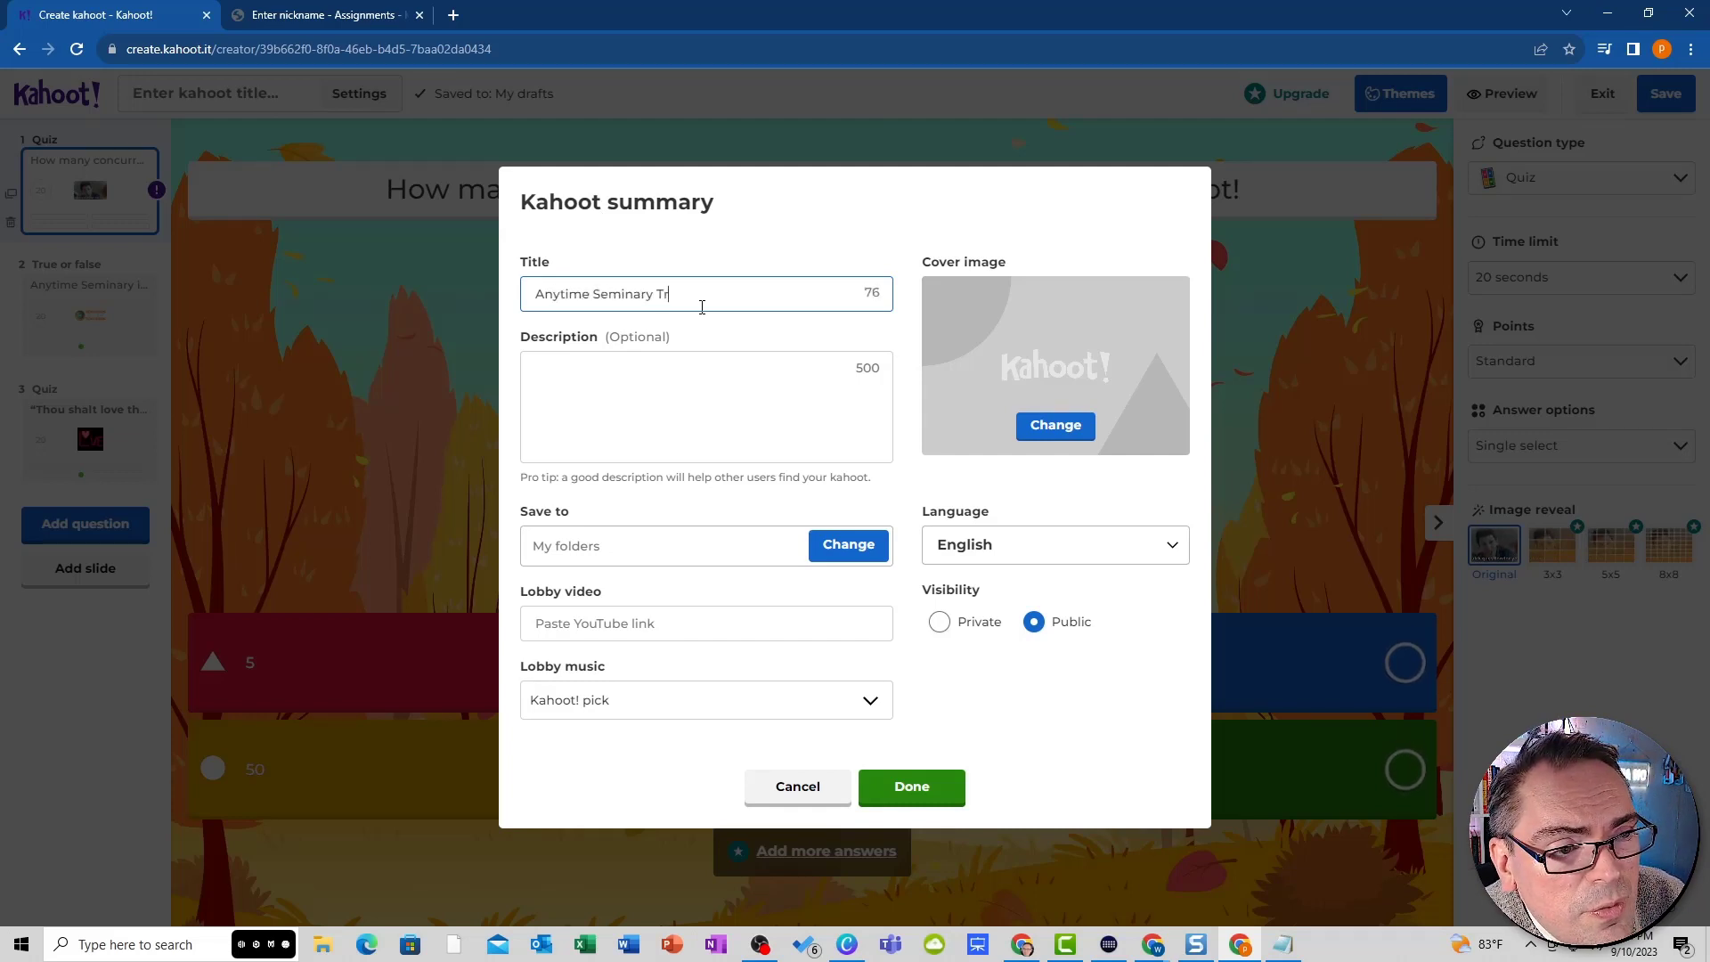
text(a8in)
key(BackSpace)
key(BackSpace)
key(BackSpace)
text(ining Kahoot!)
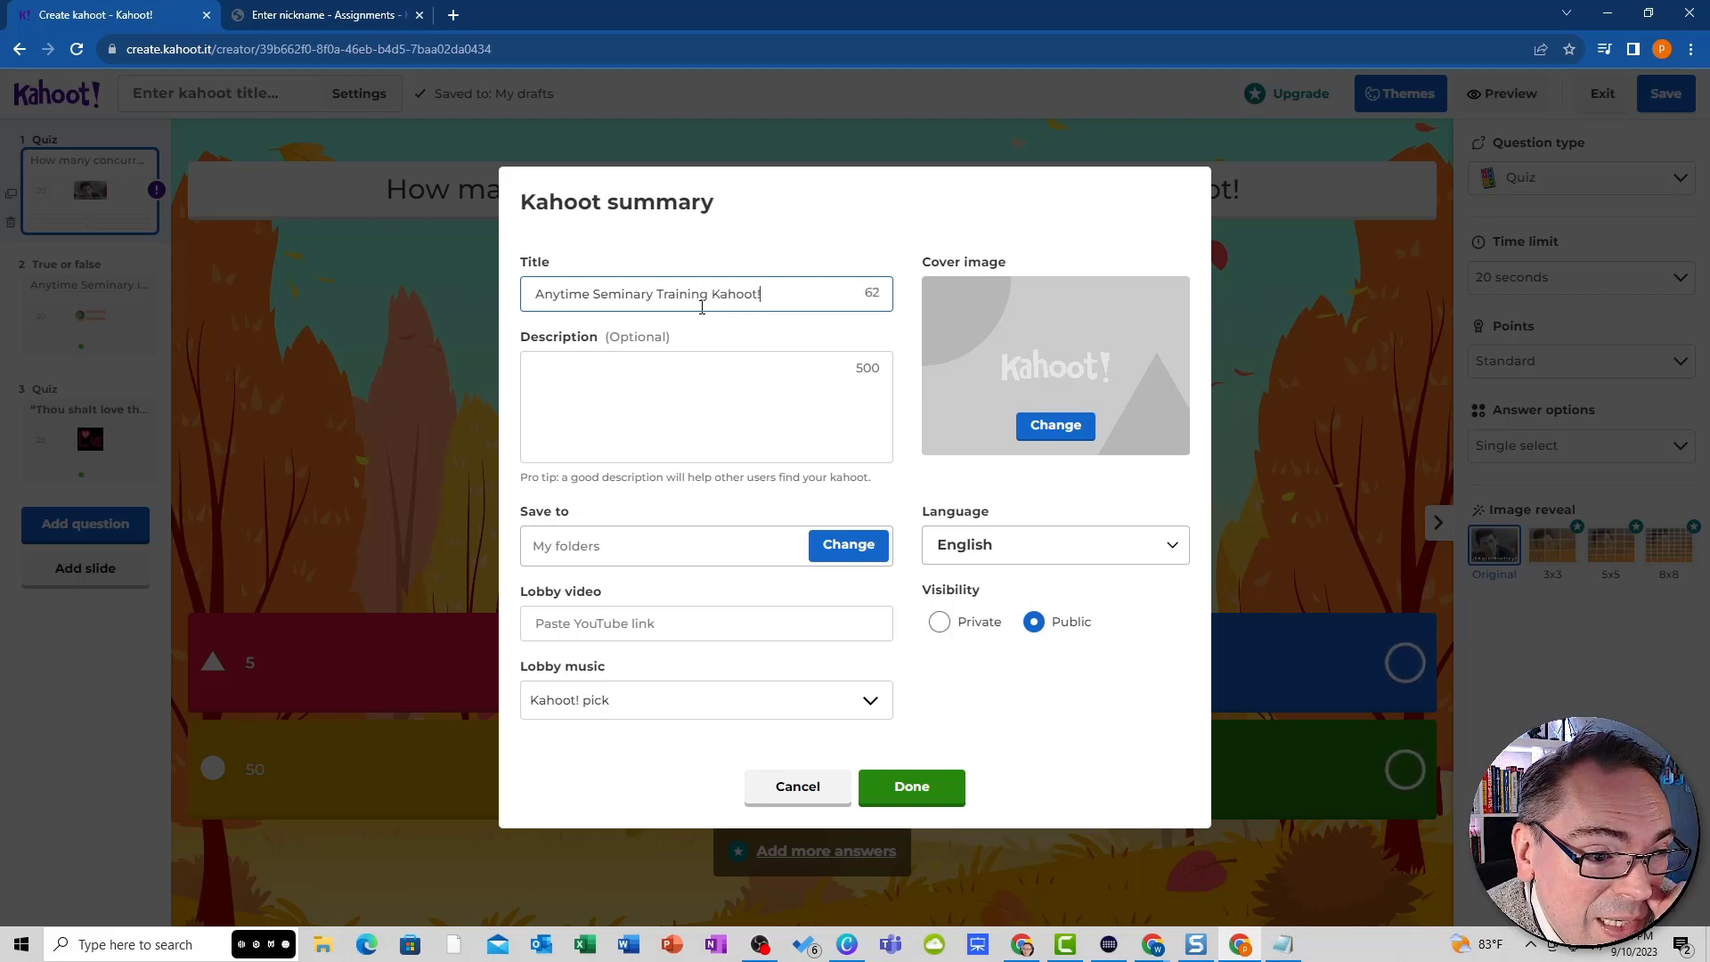
key(Tab)
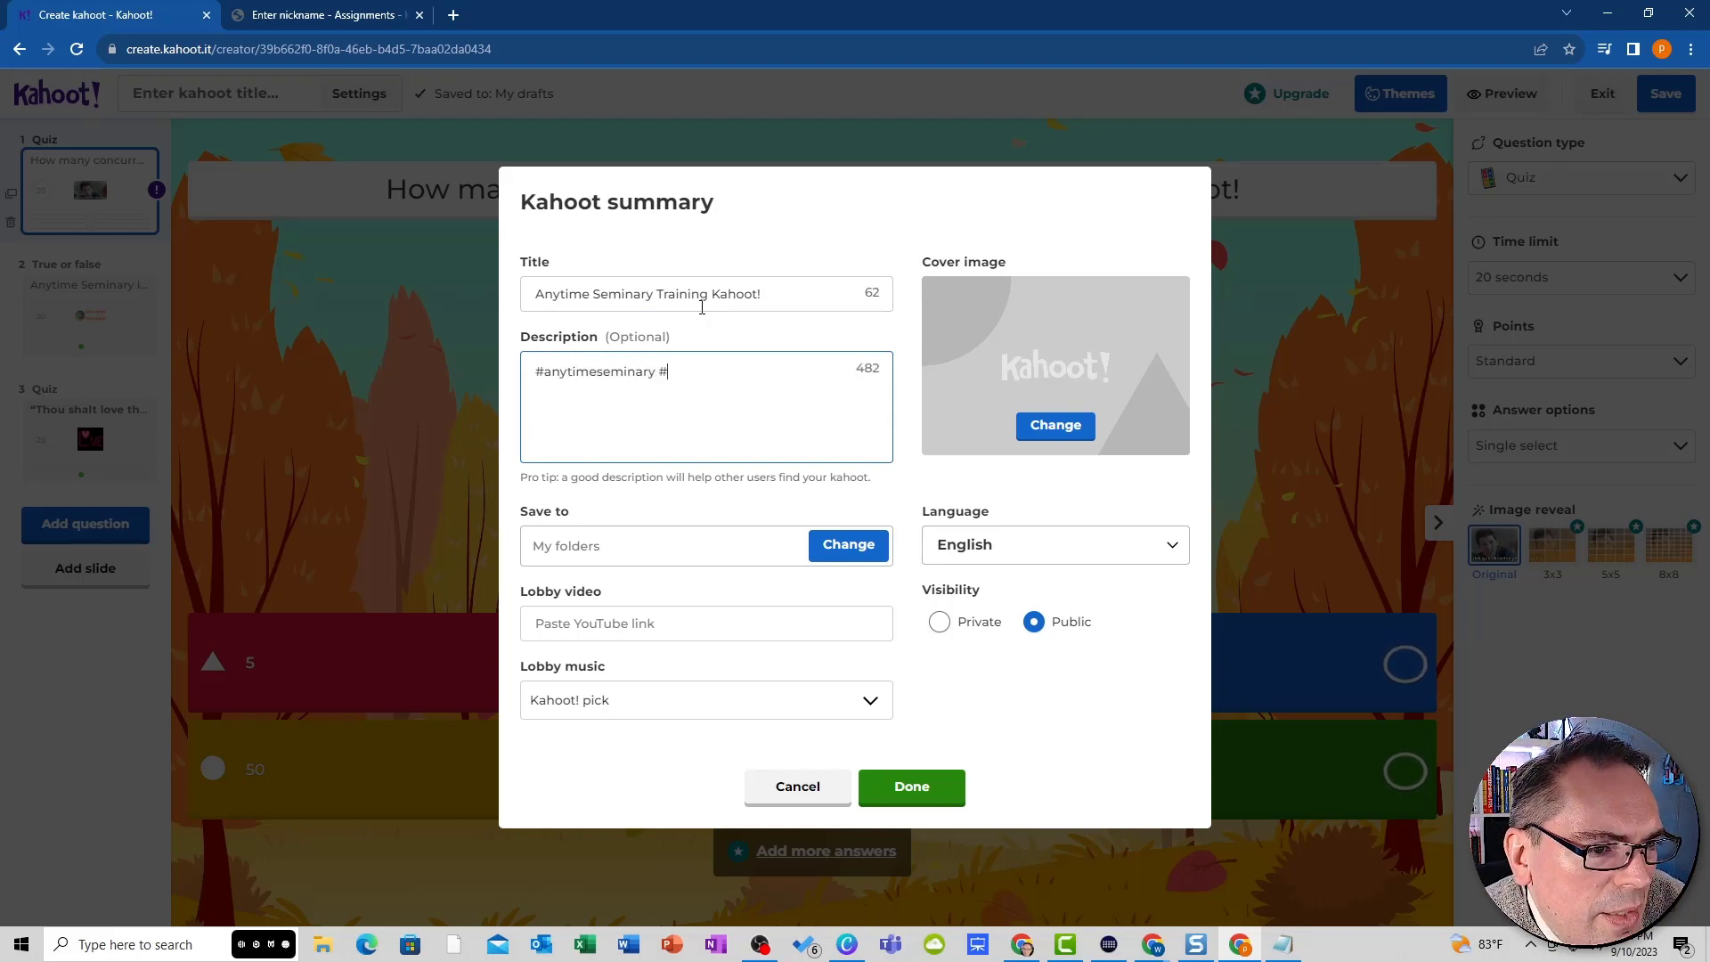
text(training #simple)
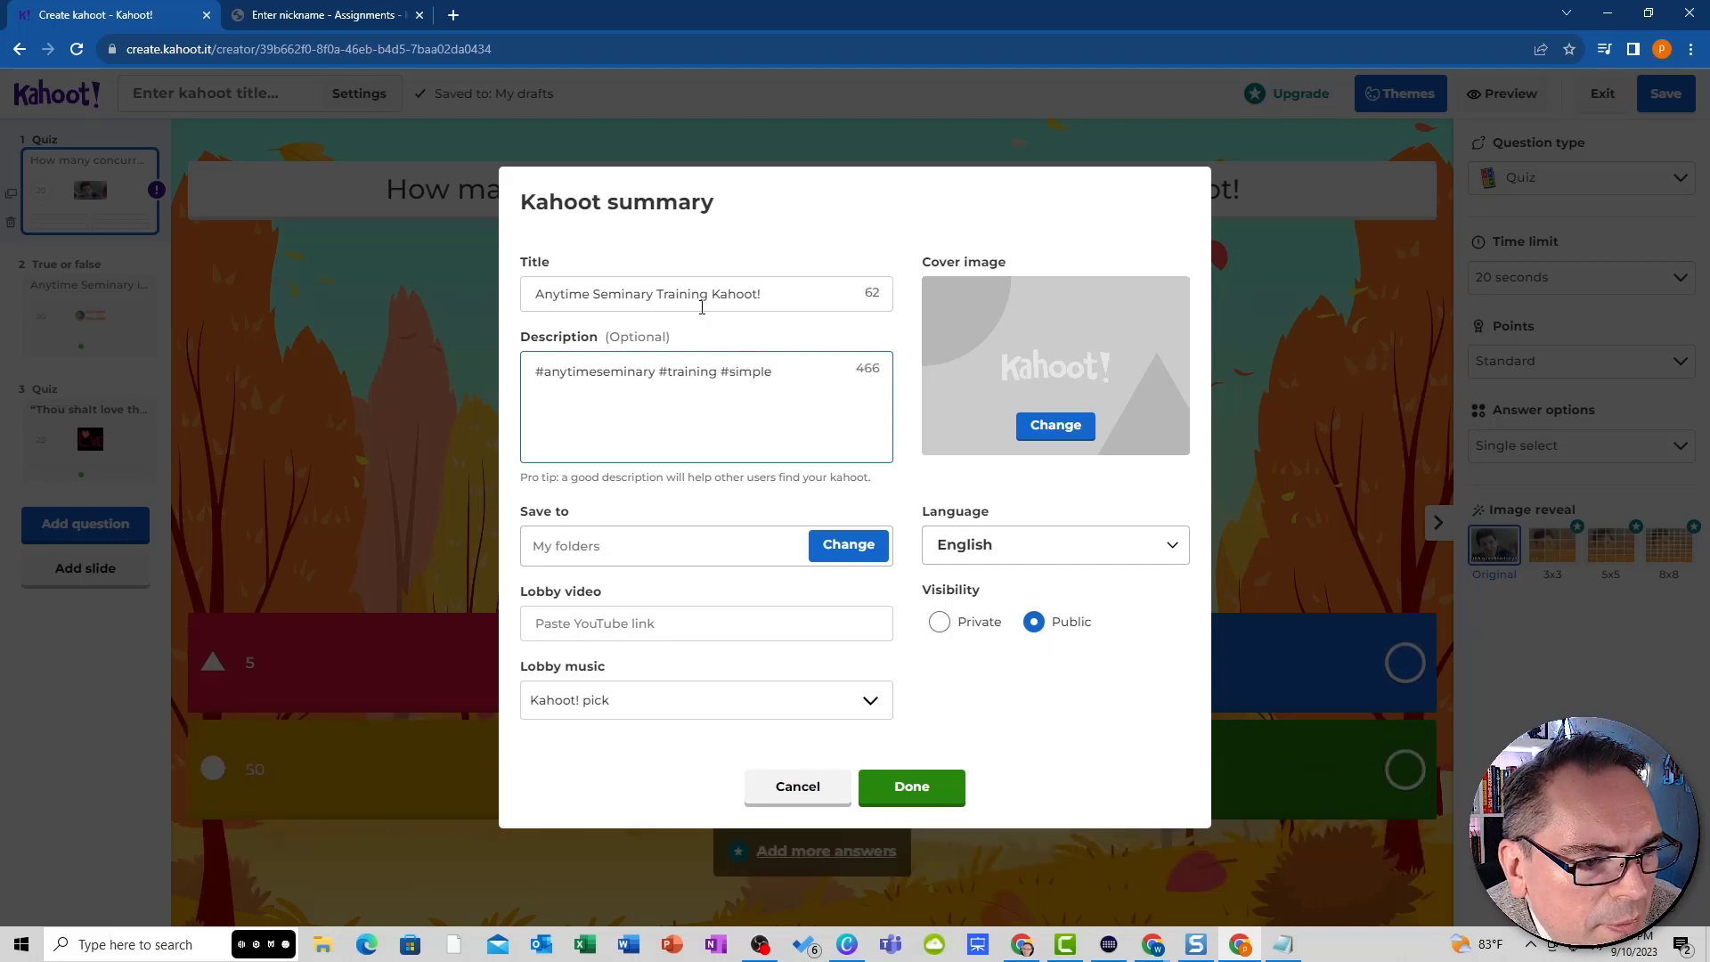
- Open YouTube in a new browser tab to find a lobby video for the kahoot
click(738, 632)
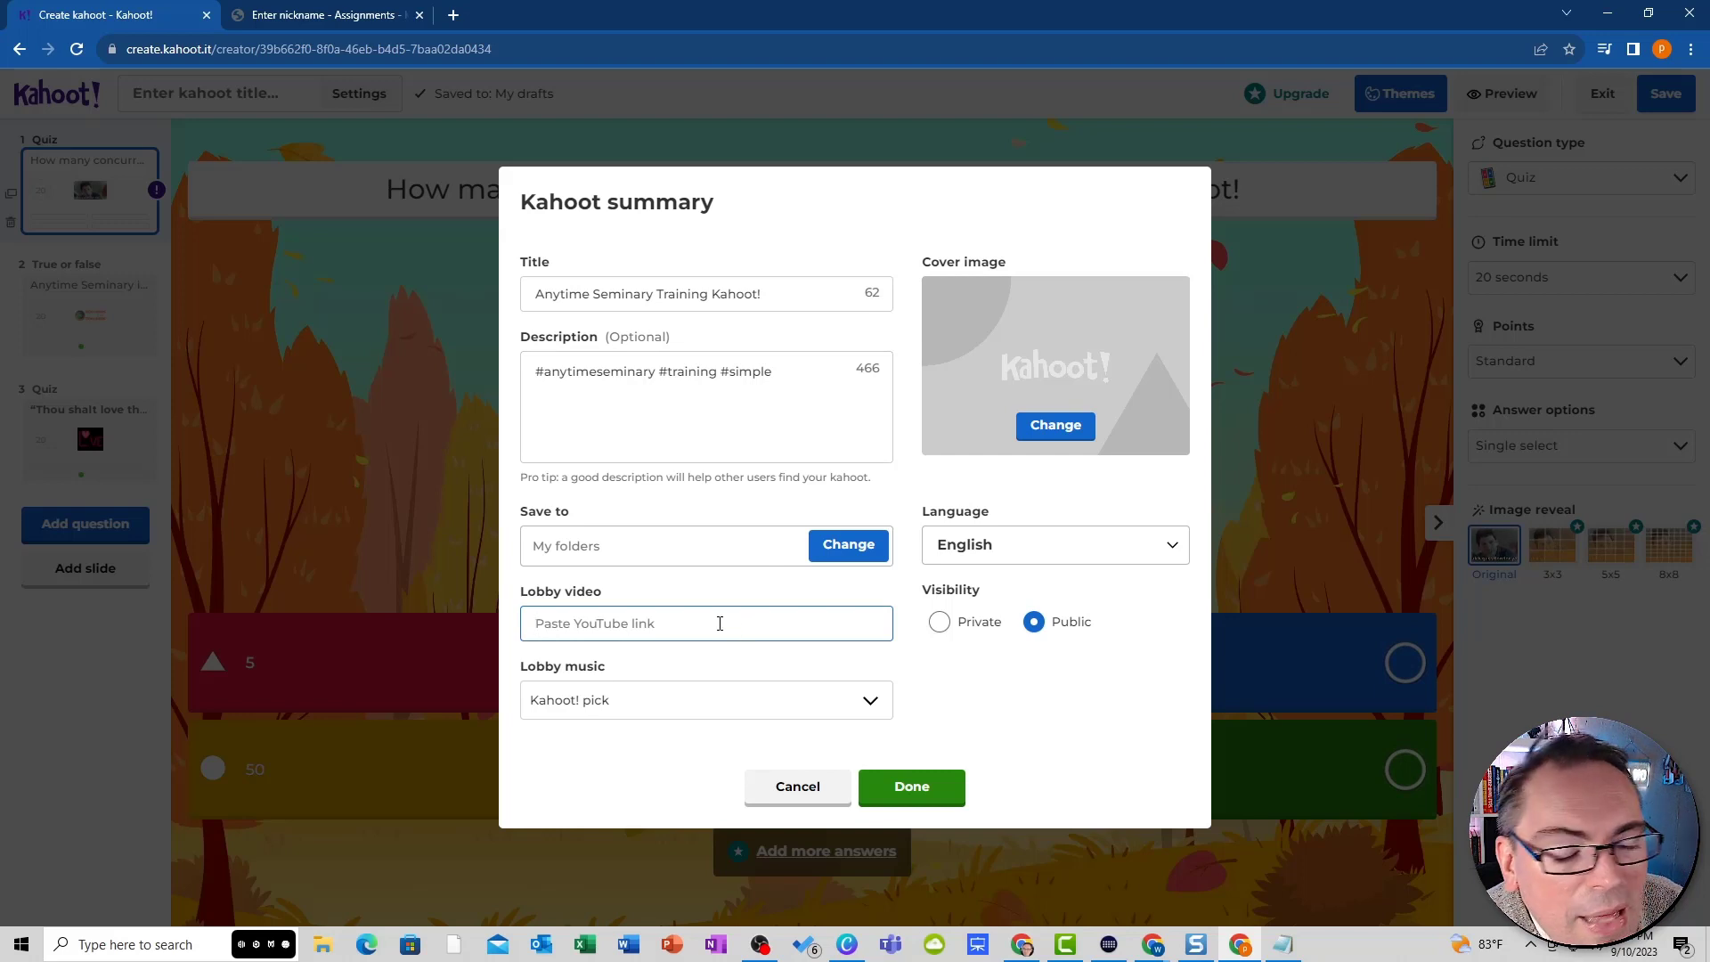
click(453, 15)
click(451, 49)
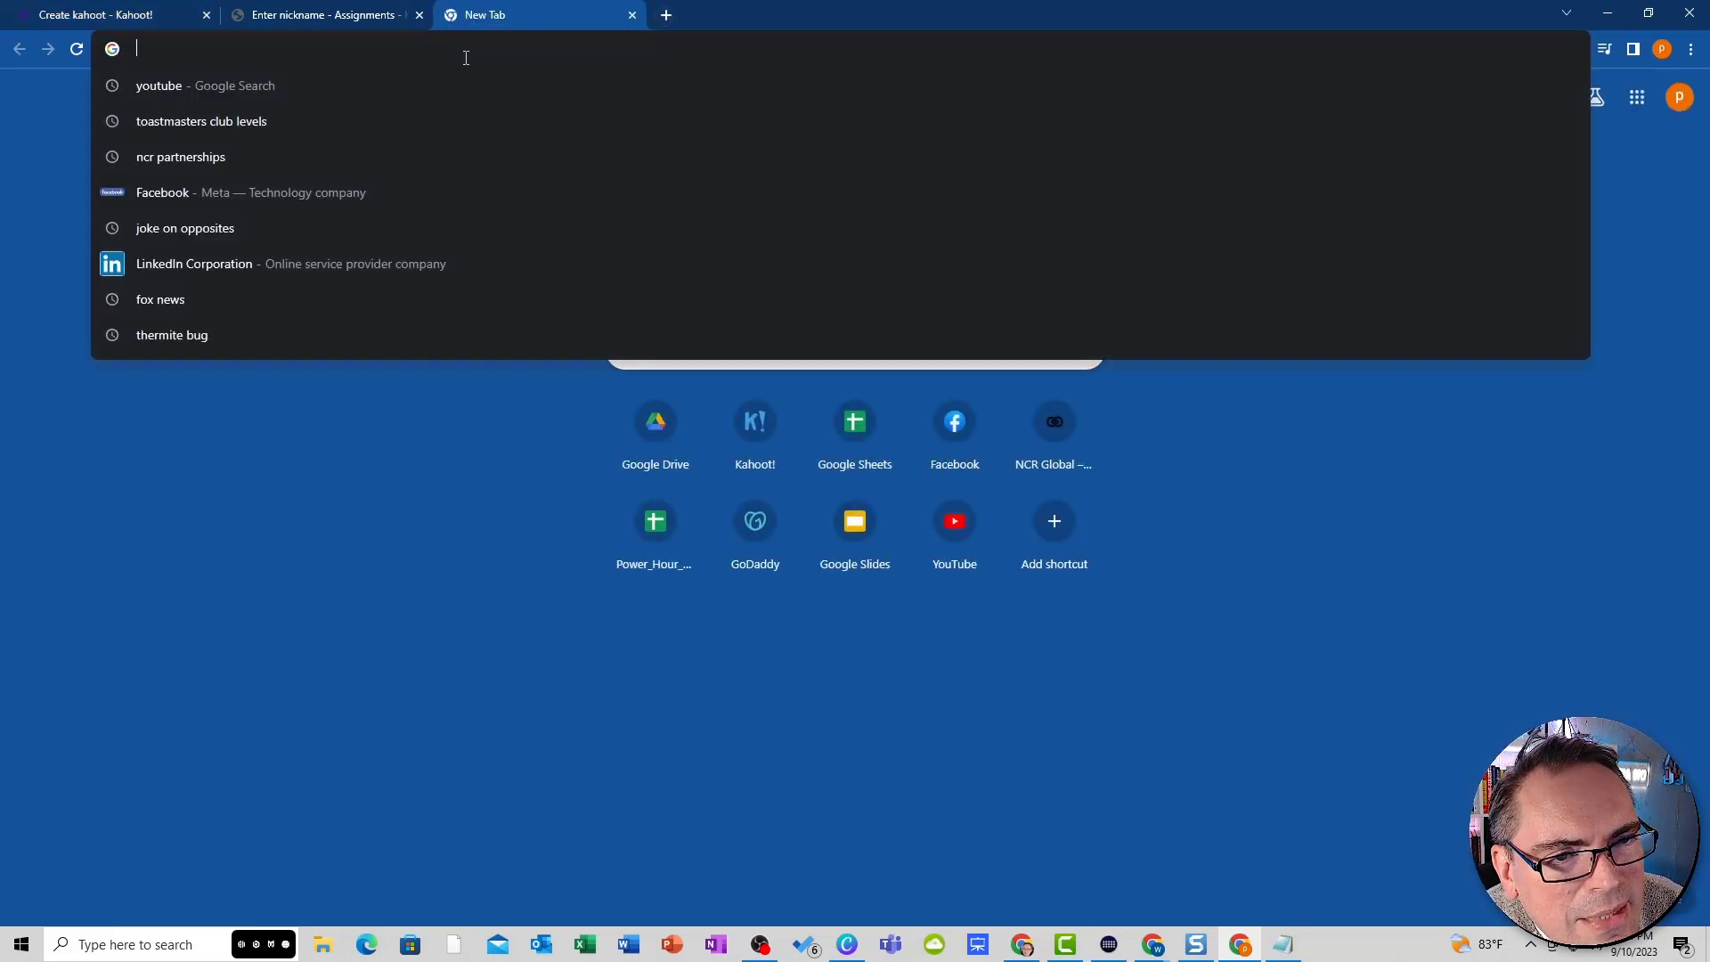
text(you)
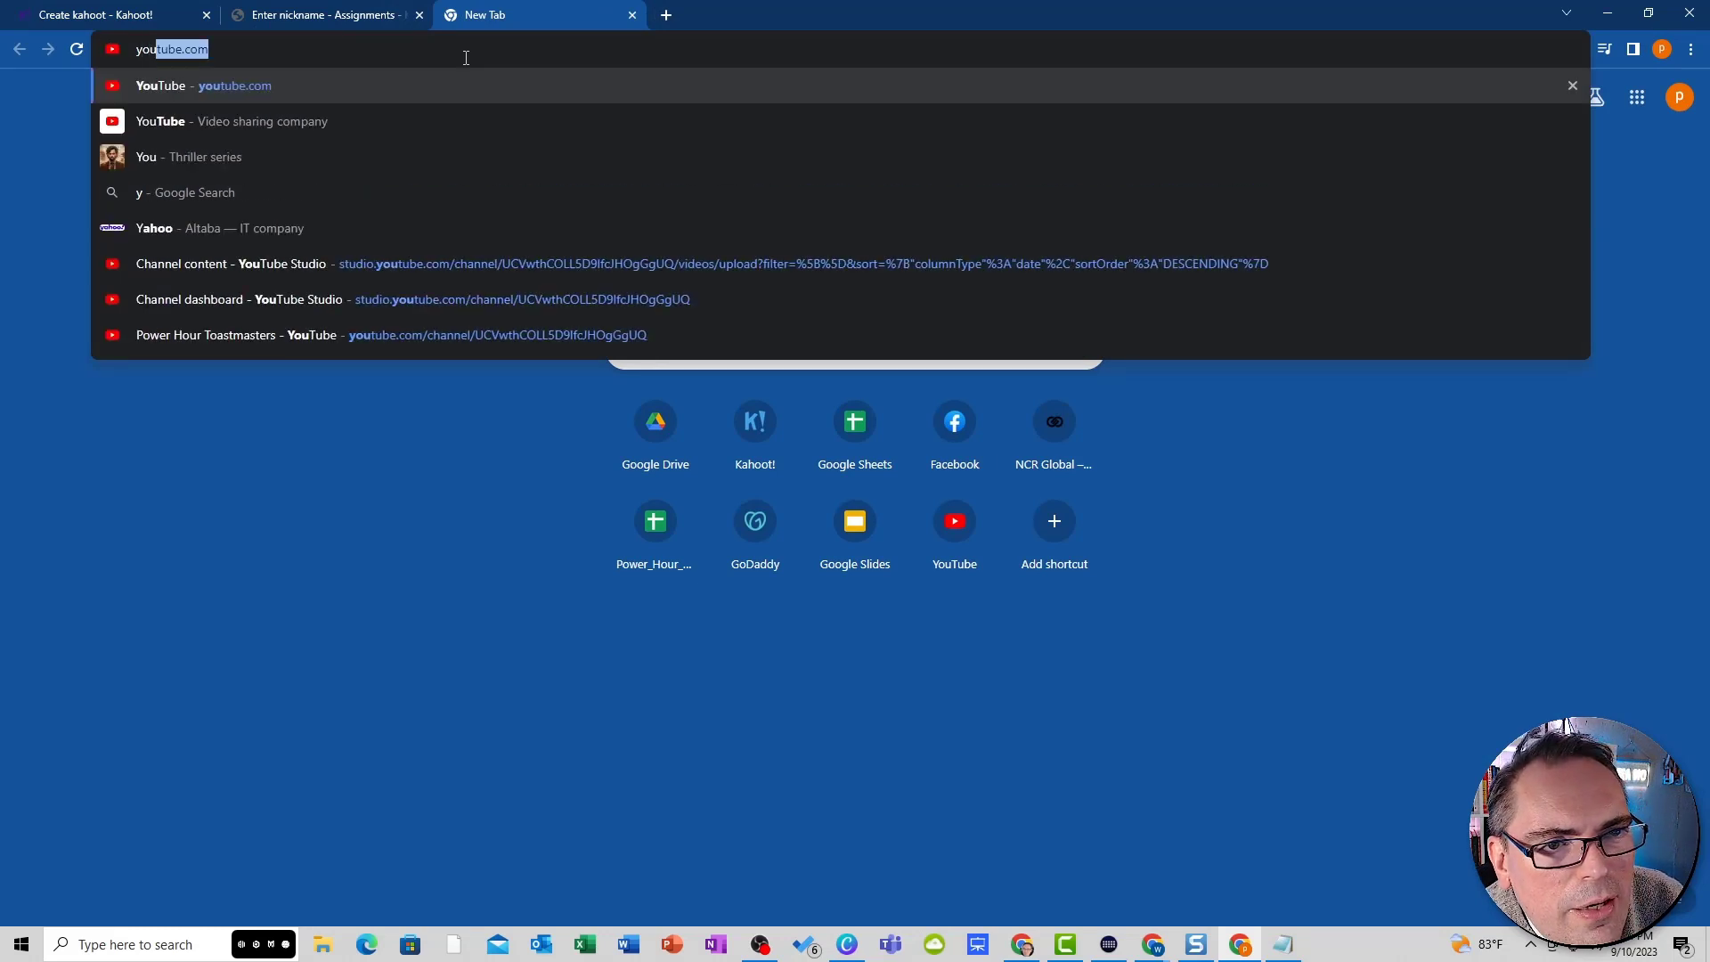
key(Return)
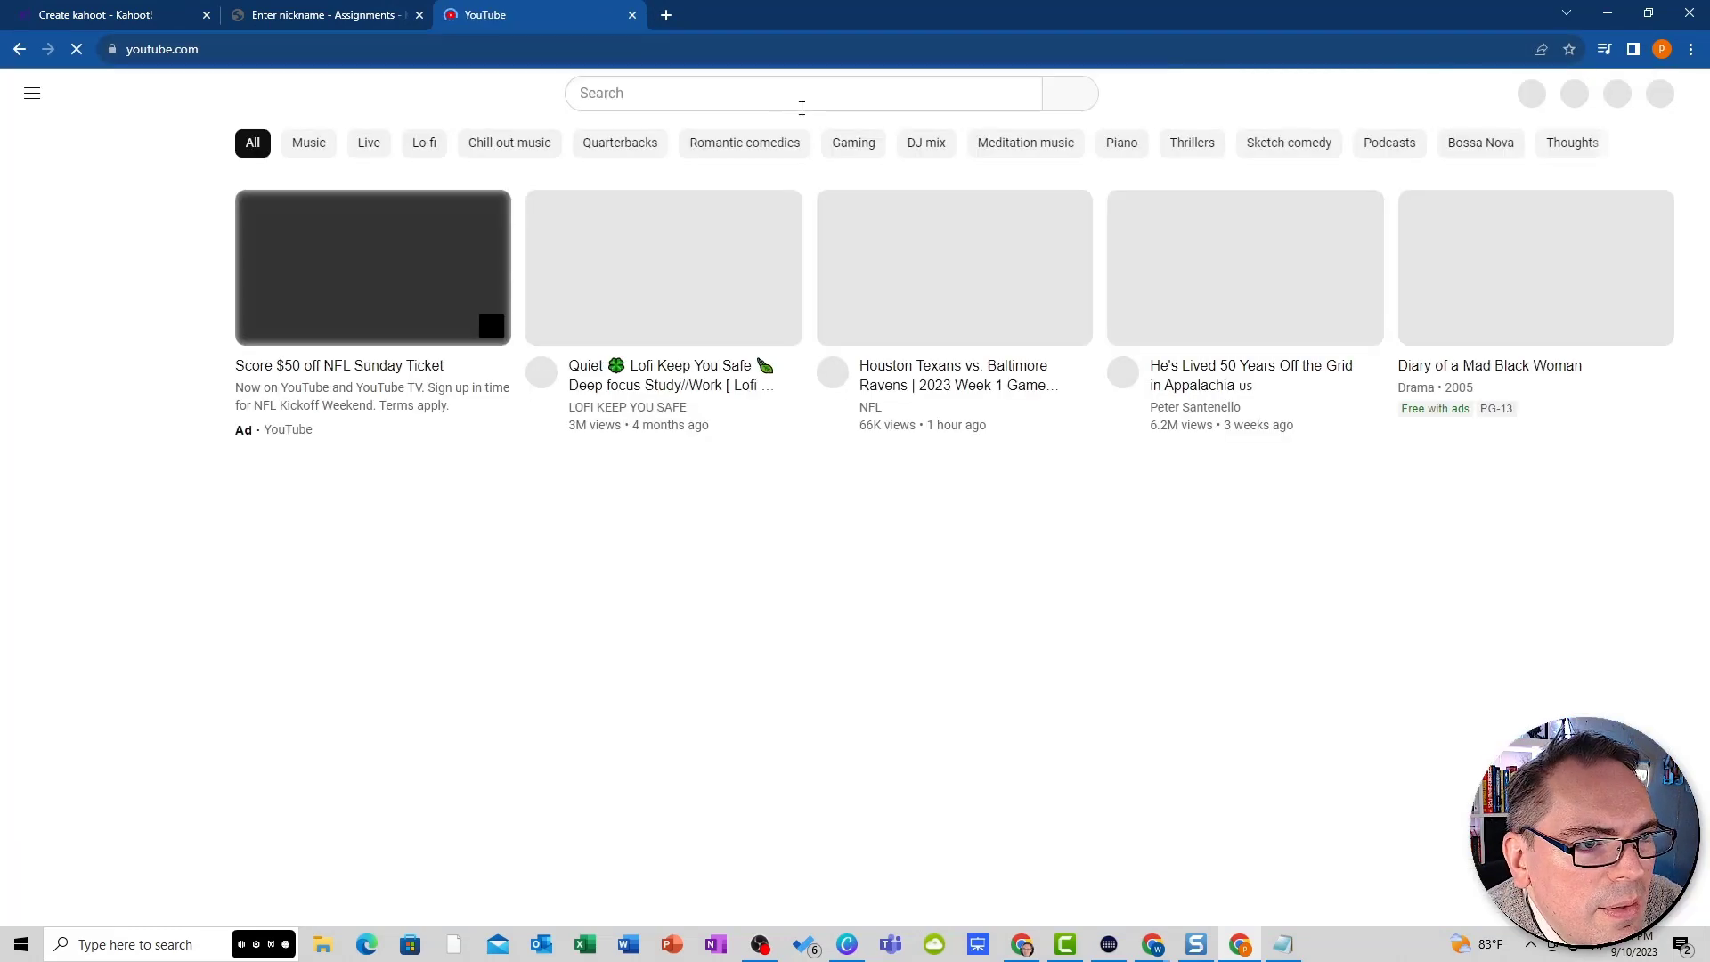
- Search YouTube for "let's get ready to rumble remix" and open the video "Let's Get Ready To Rumble | Jock Jams Remix"
text(lets get ready to ru)
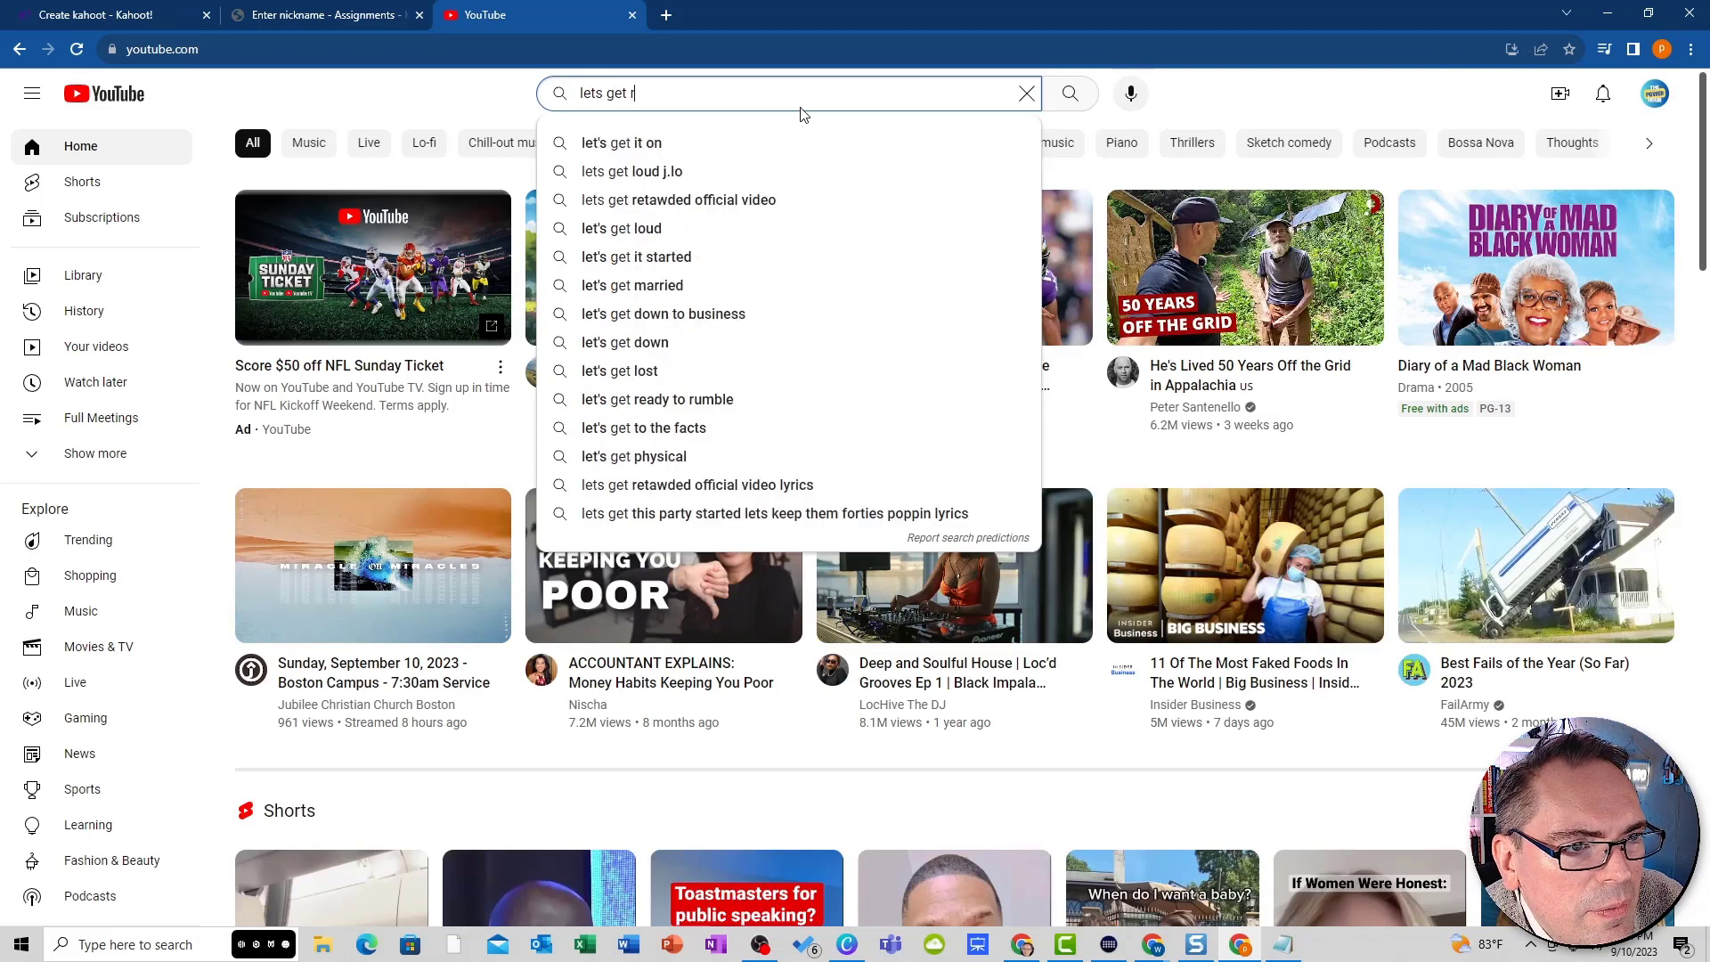
key(Down)
key(Down)
key(Down)
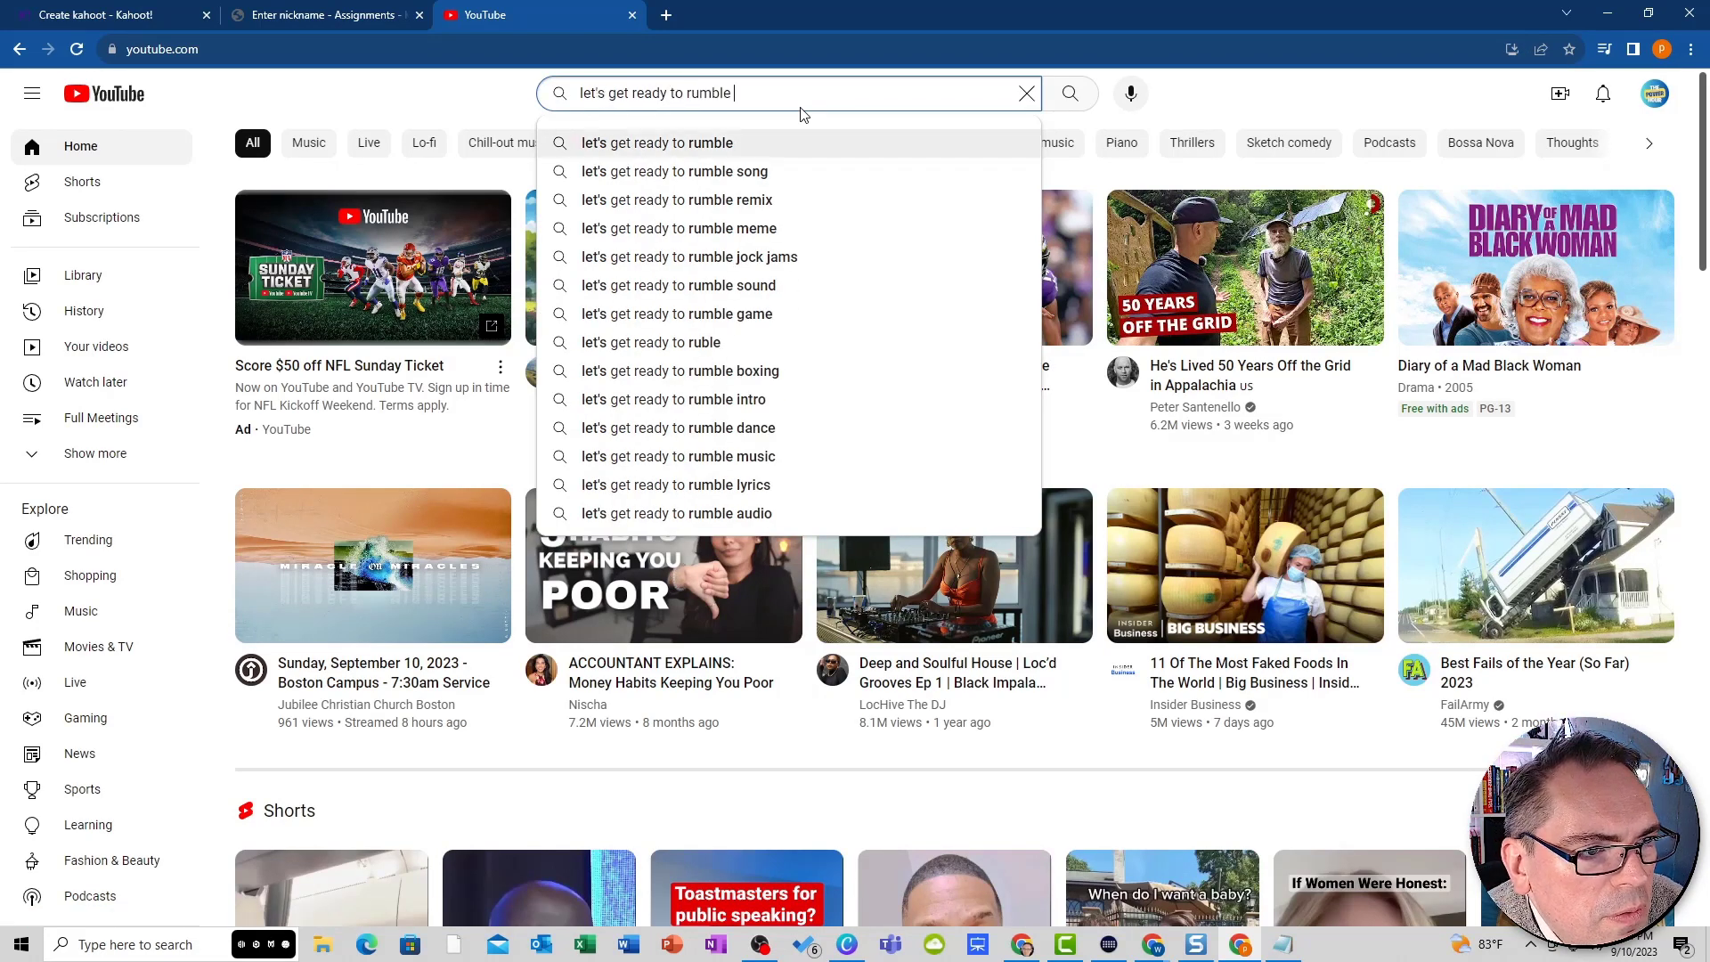
key(Return)
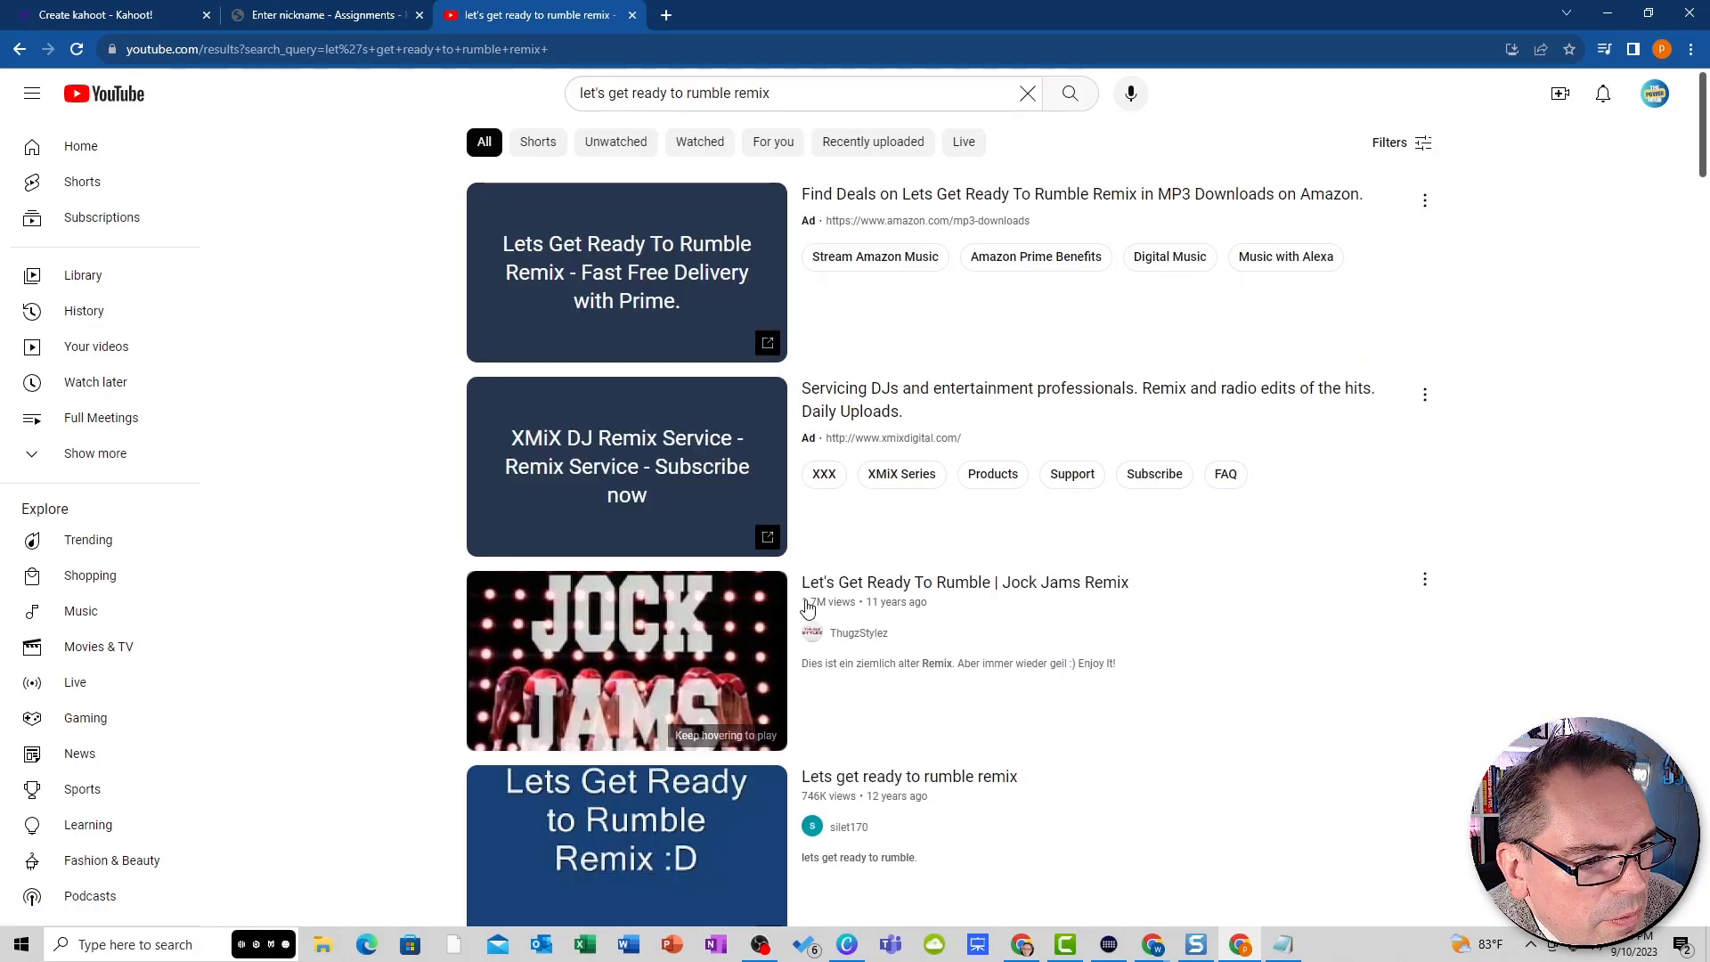
click(863, 596)
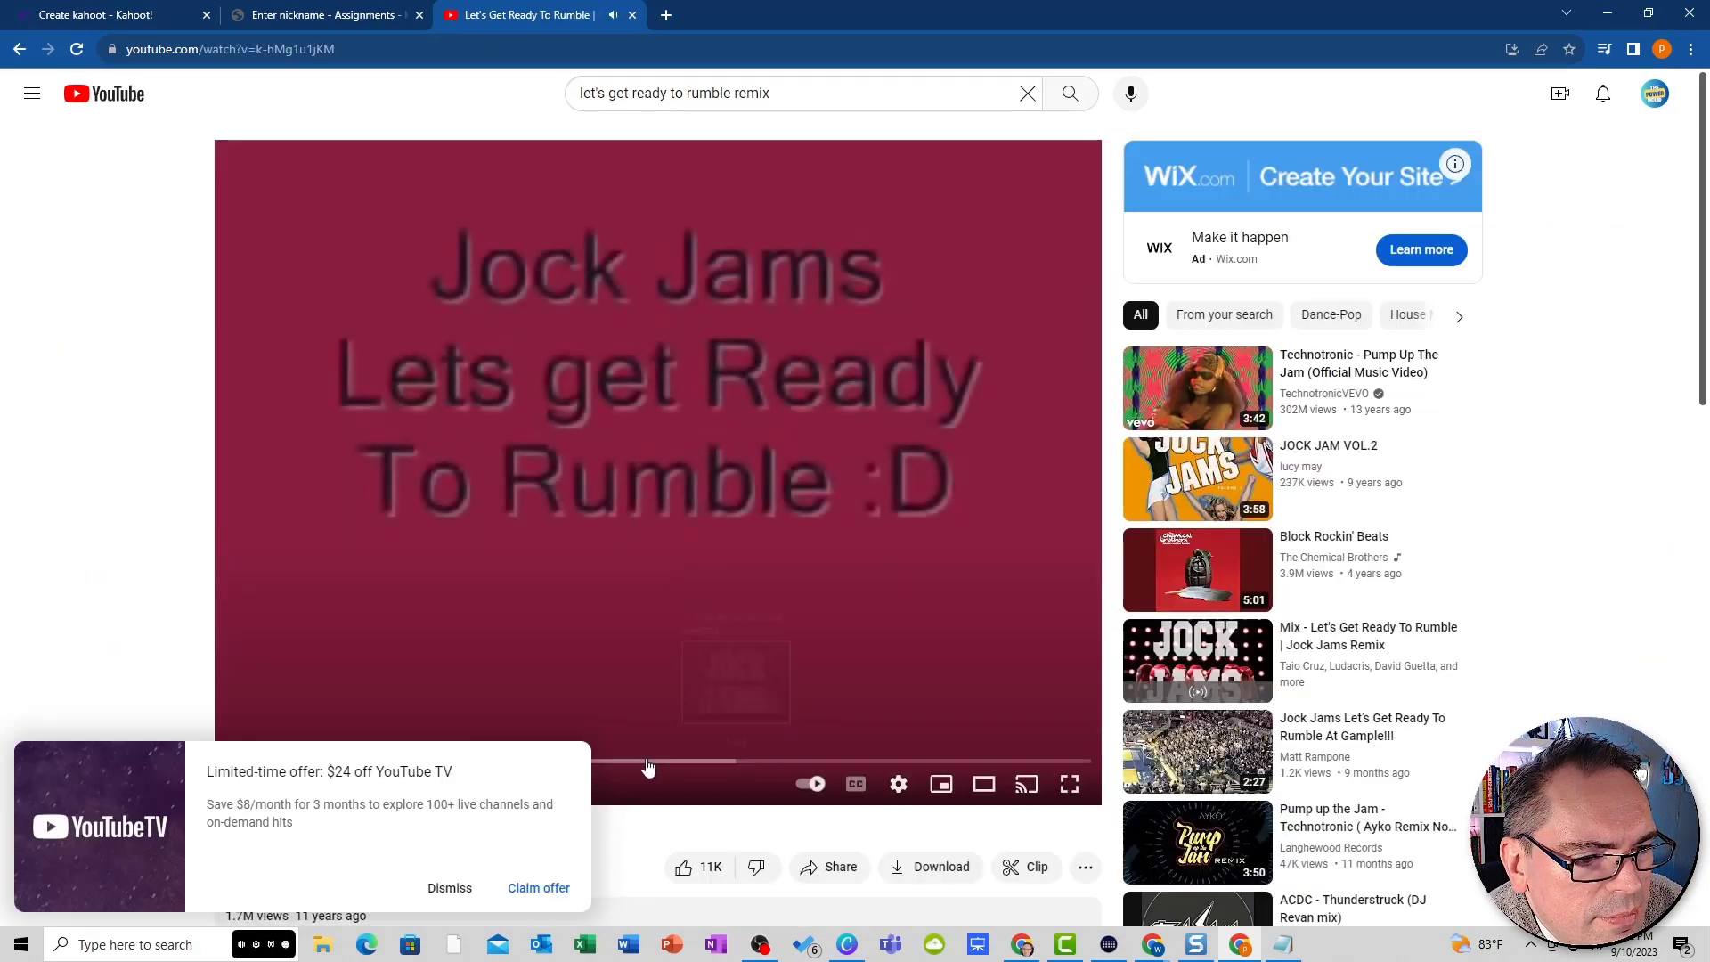
- Preview and pause the "Let's Get Ready To Rumble" video, copy its link and paste it as the kahoot's lobby video
click(450, 888)
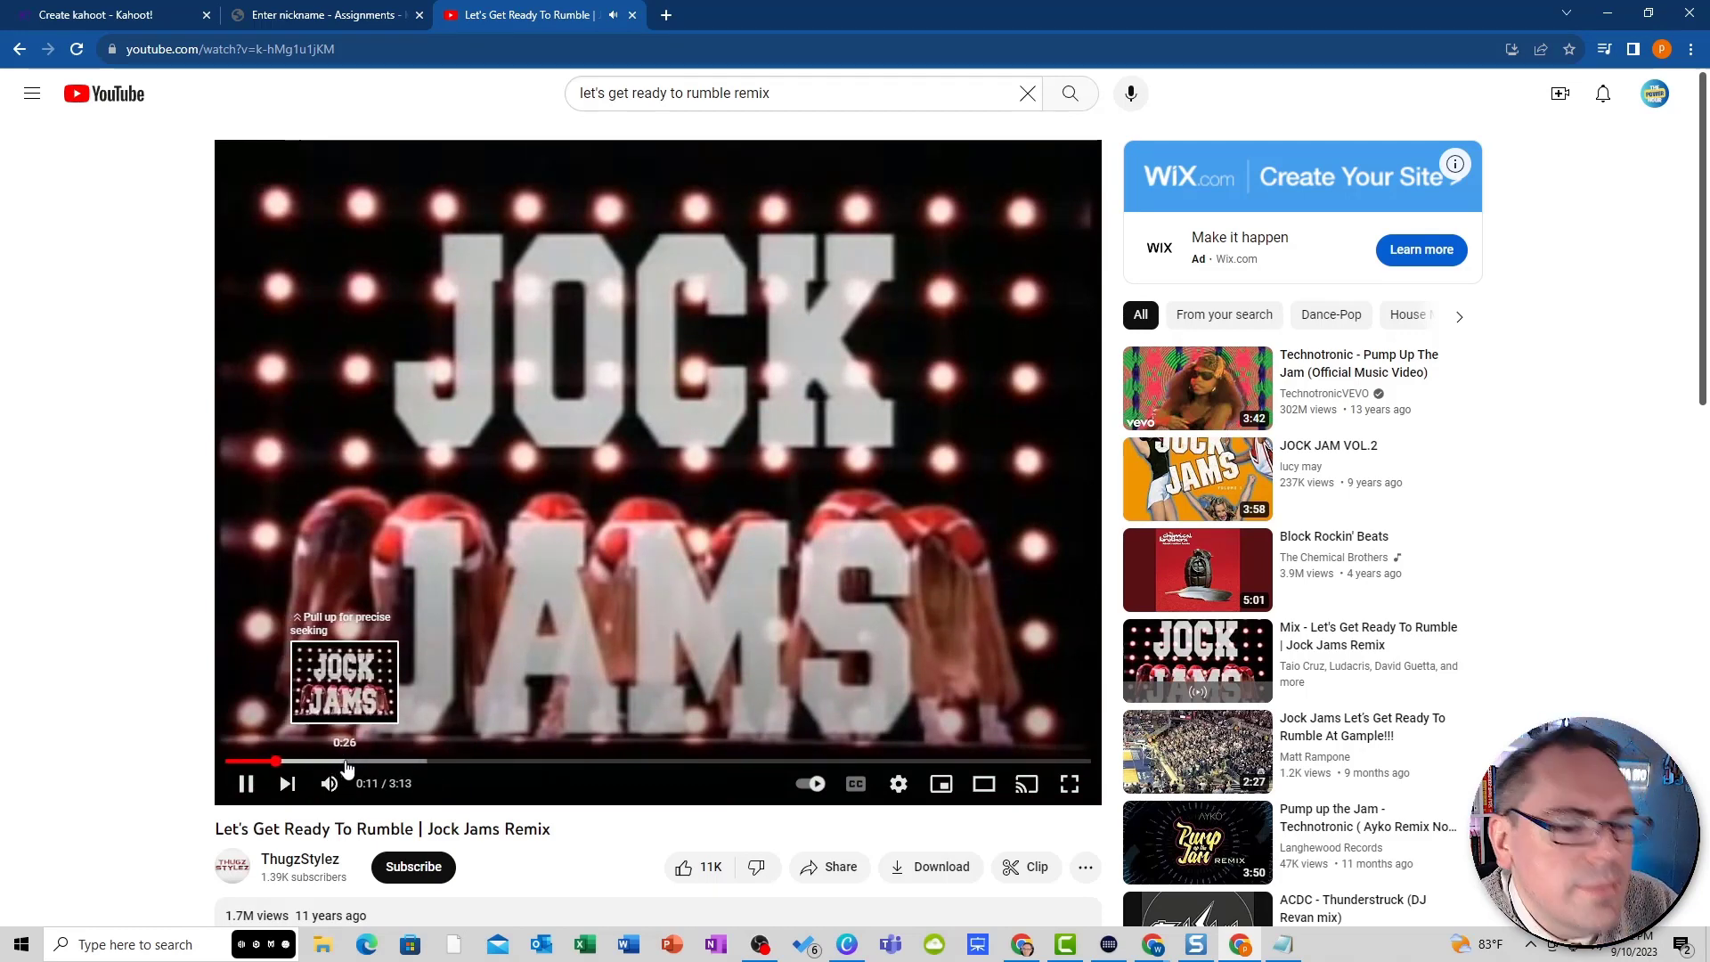
click(345, 761)
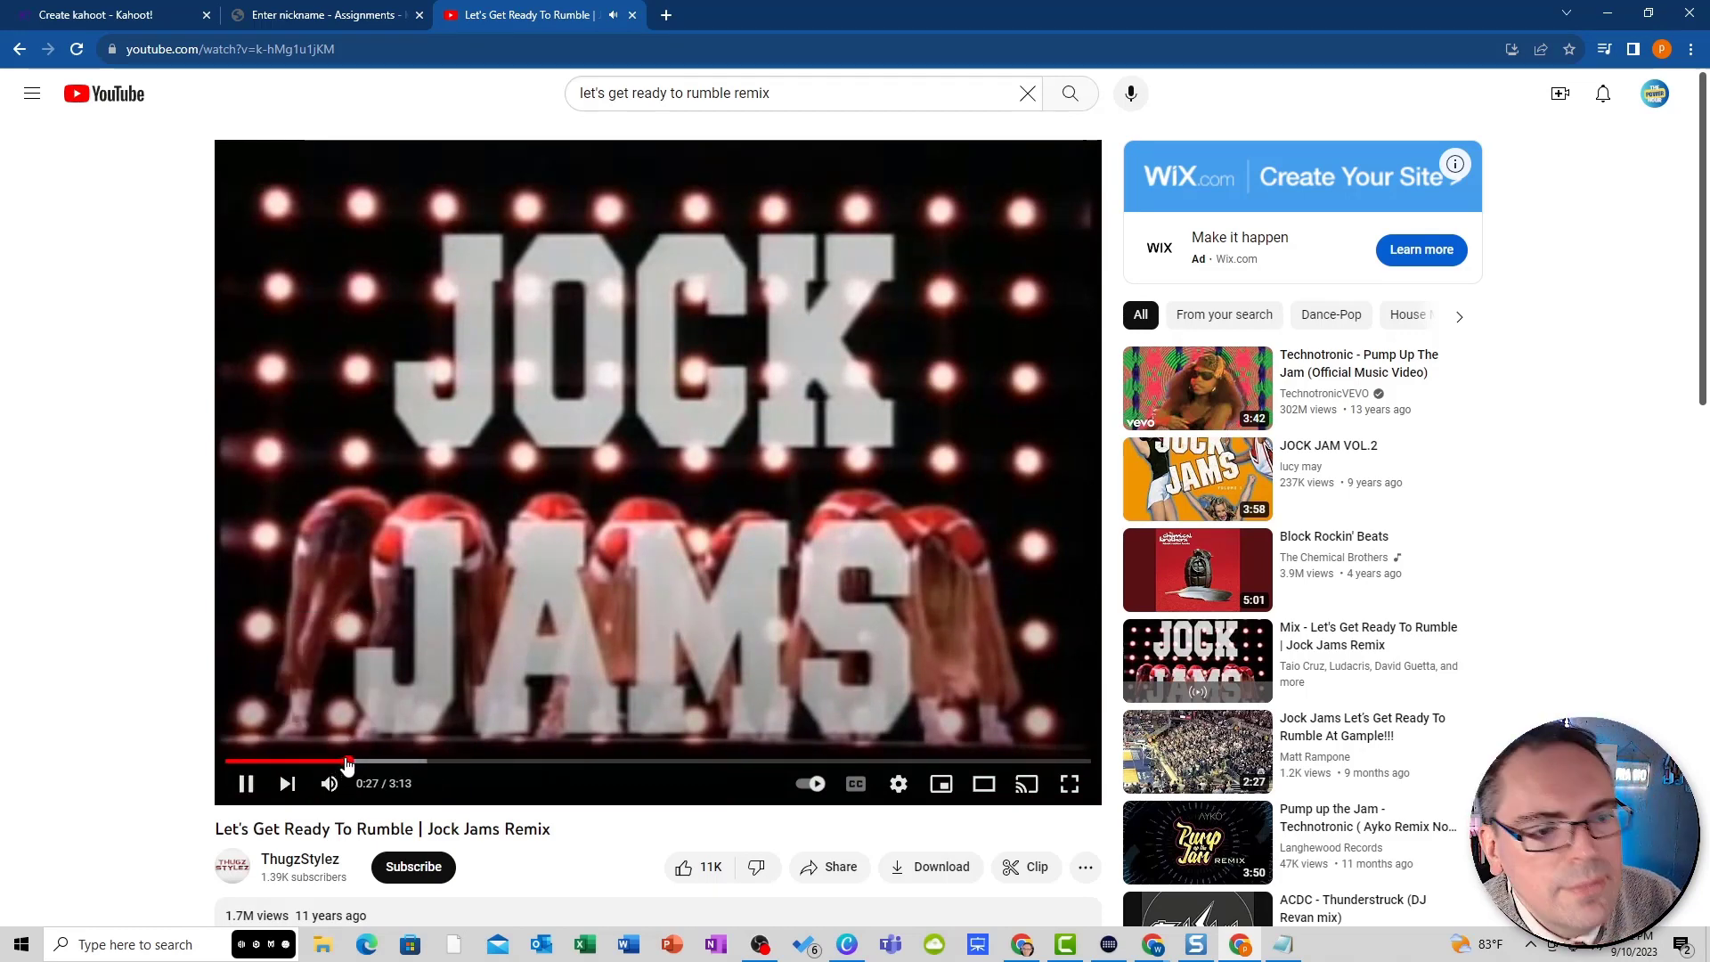
click(356, 321)
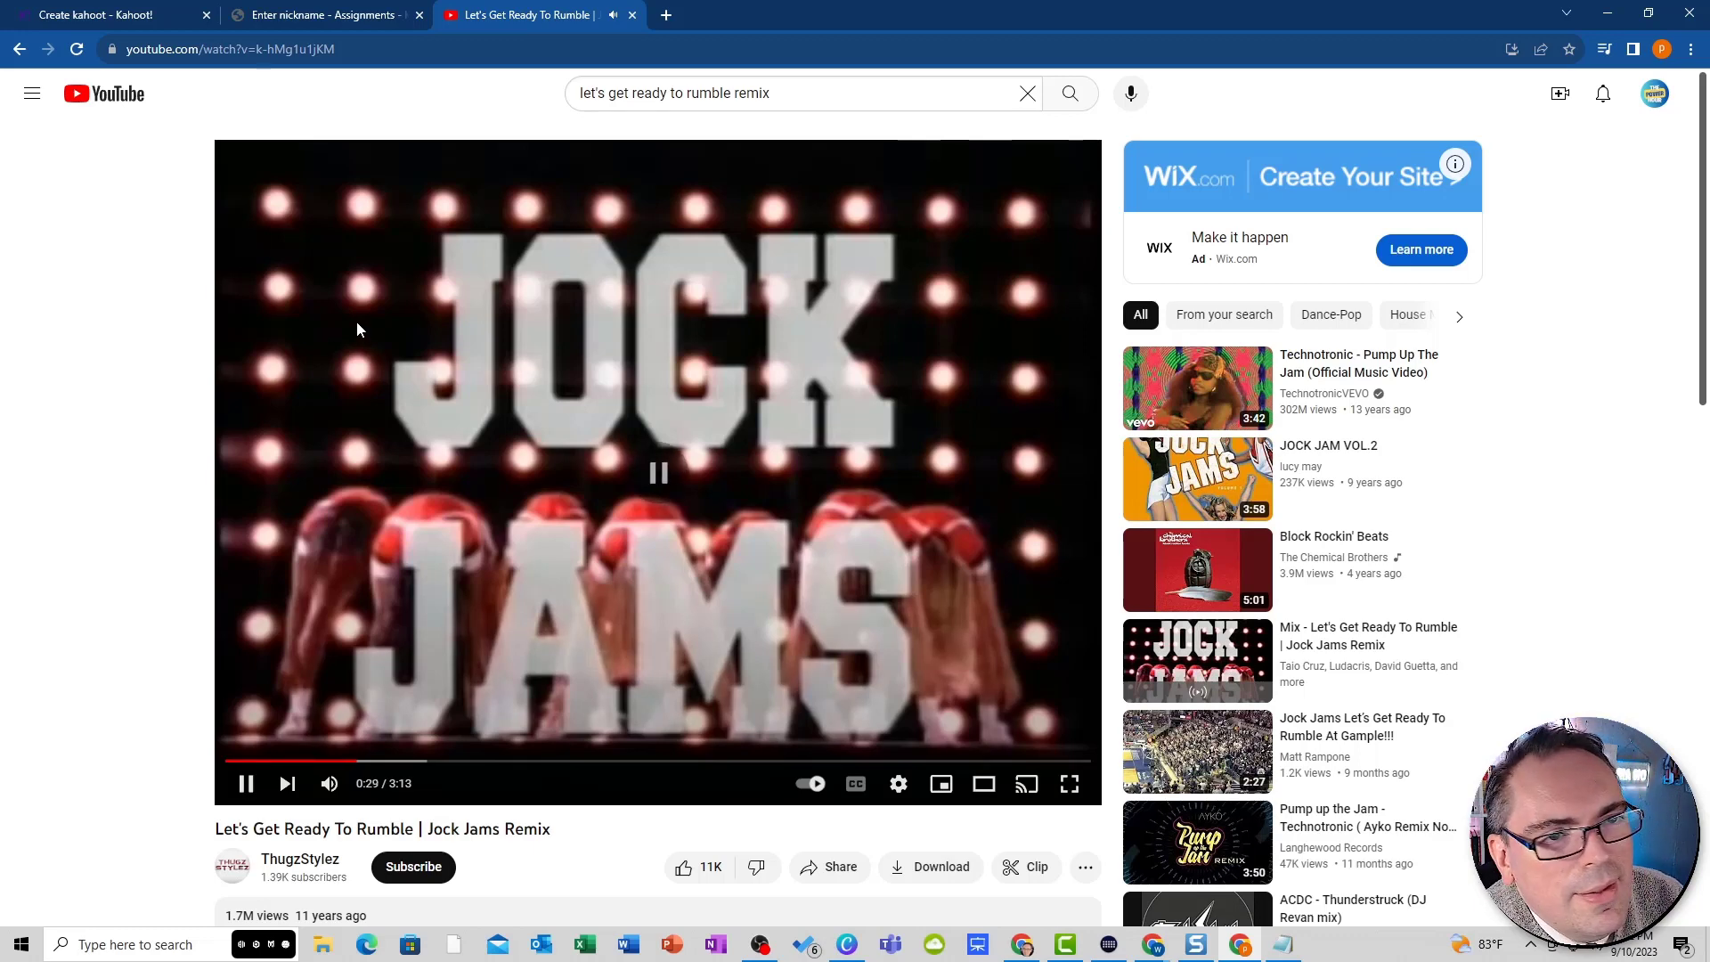
click(246, 37)
key(ctrl+c)
click(165, 15)
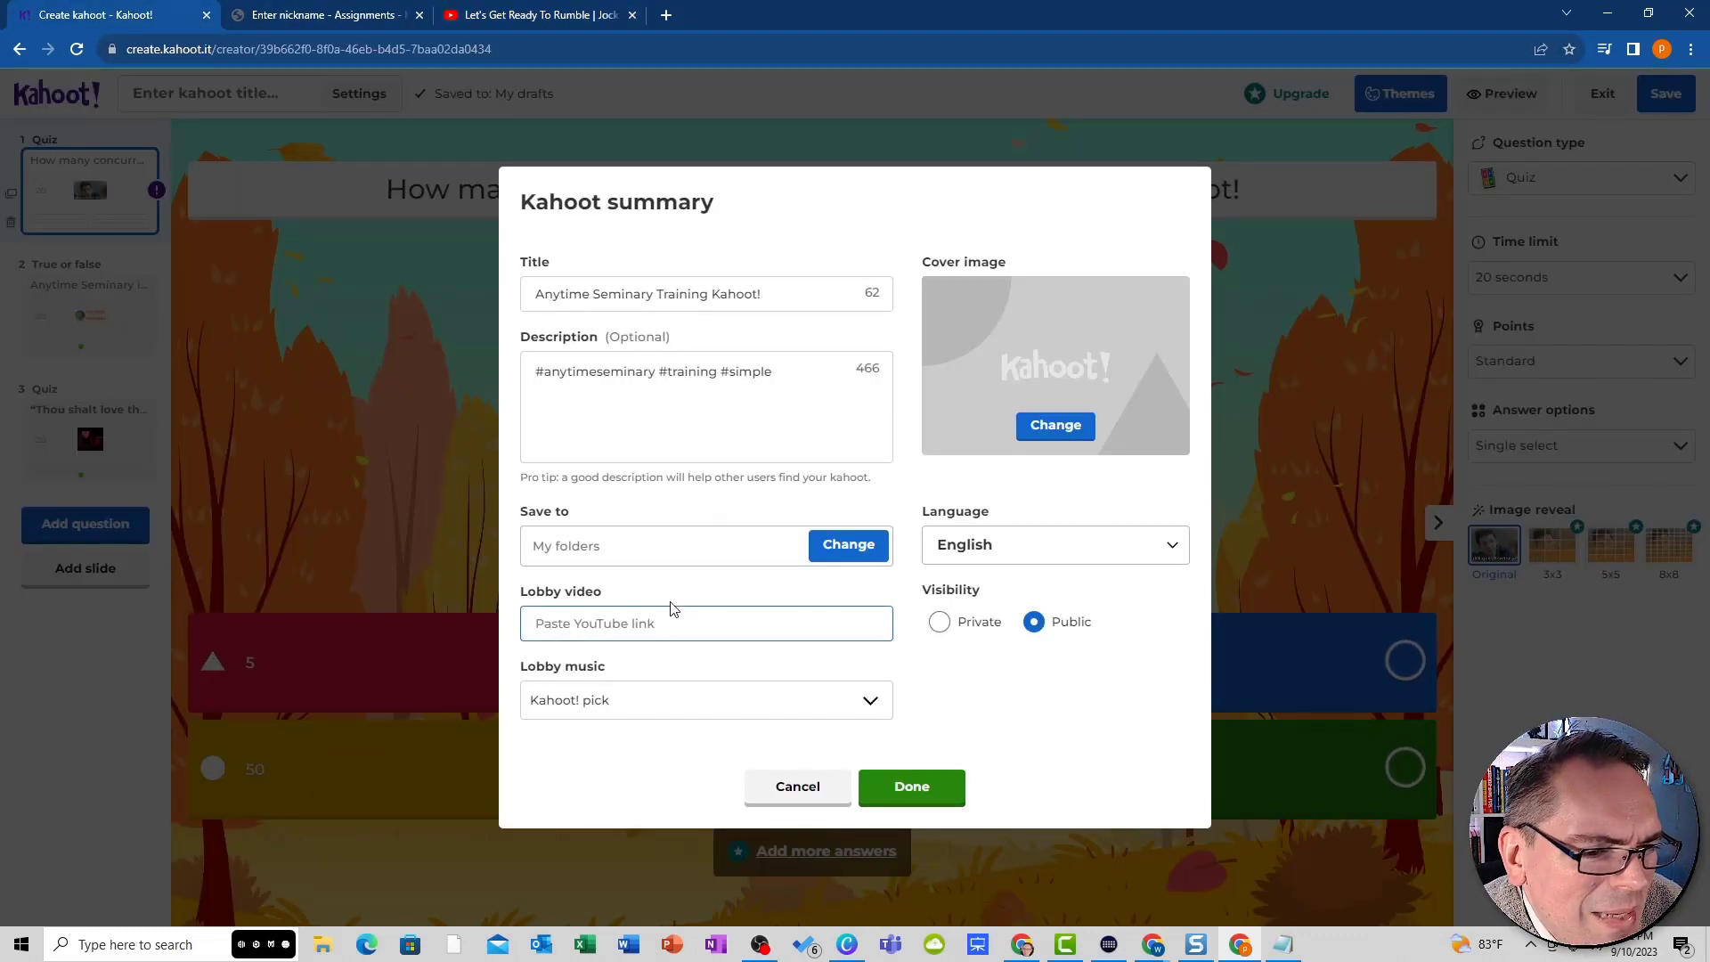
key(ctrl+v)
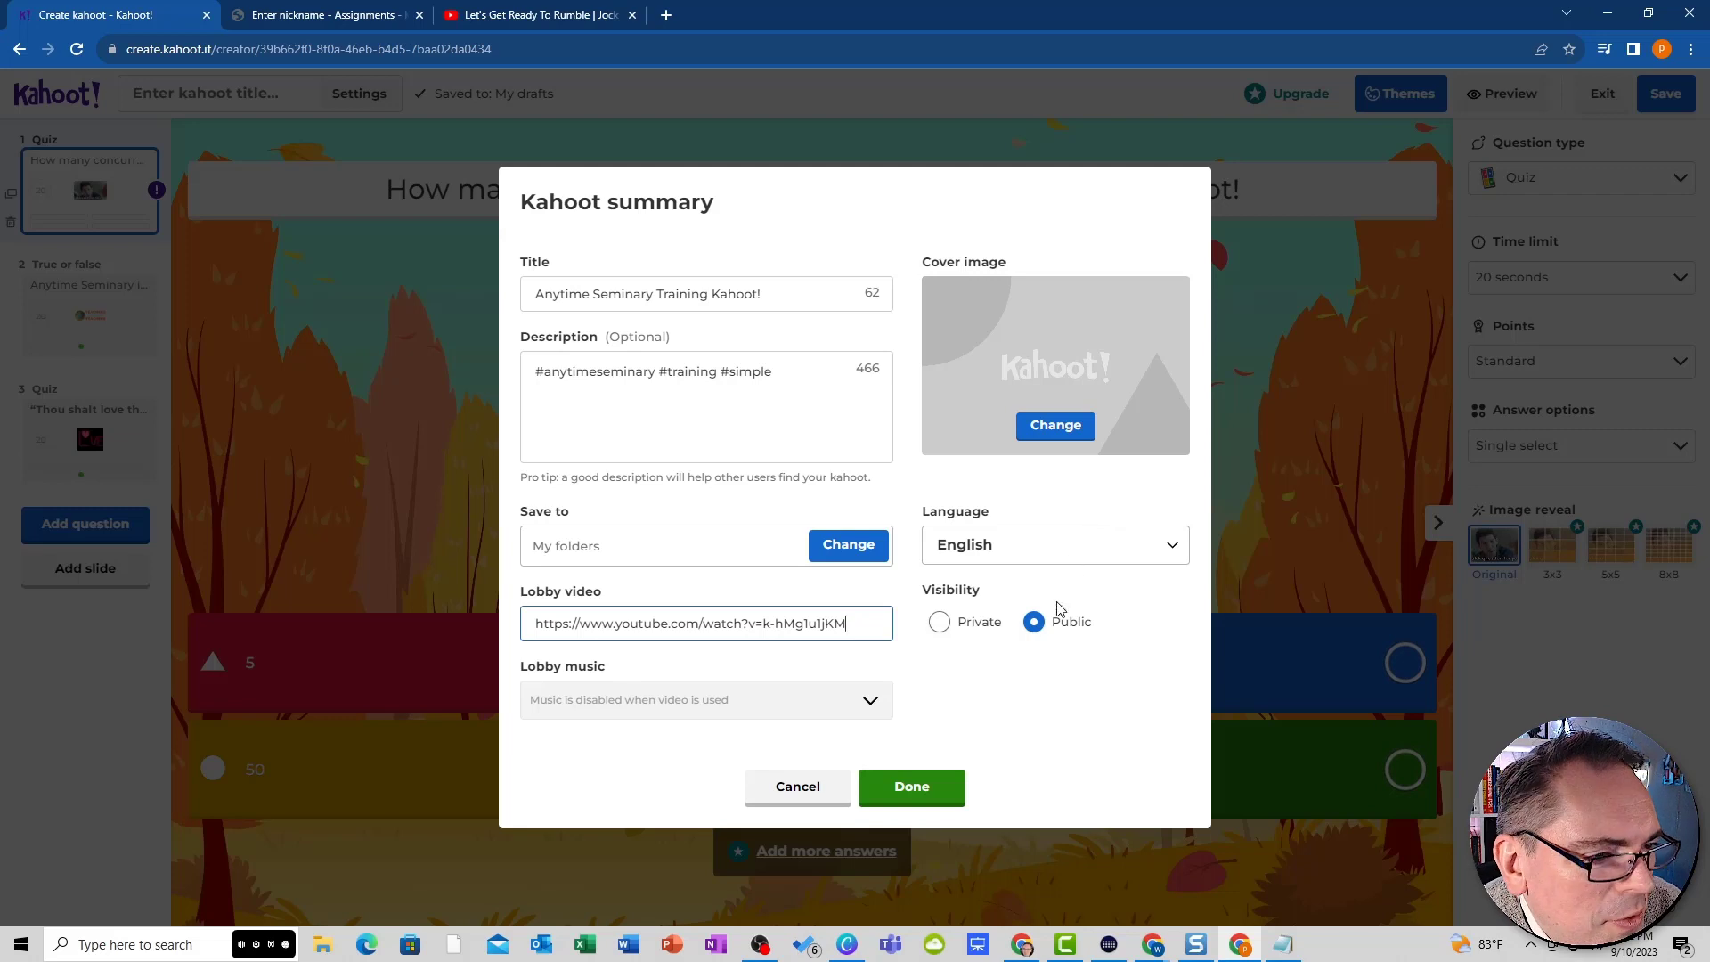
- Choose a cover image for the kahoot and complete the kahoot summary
click(1056, 436)
click(1055, 326)
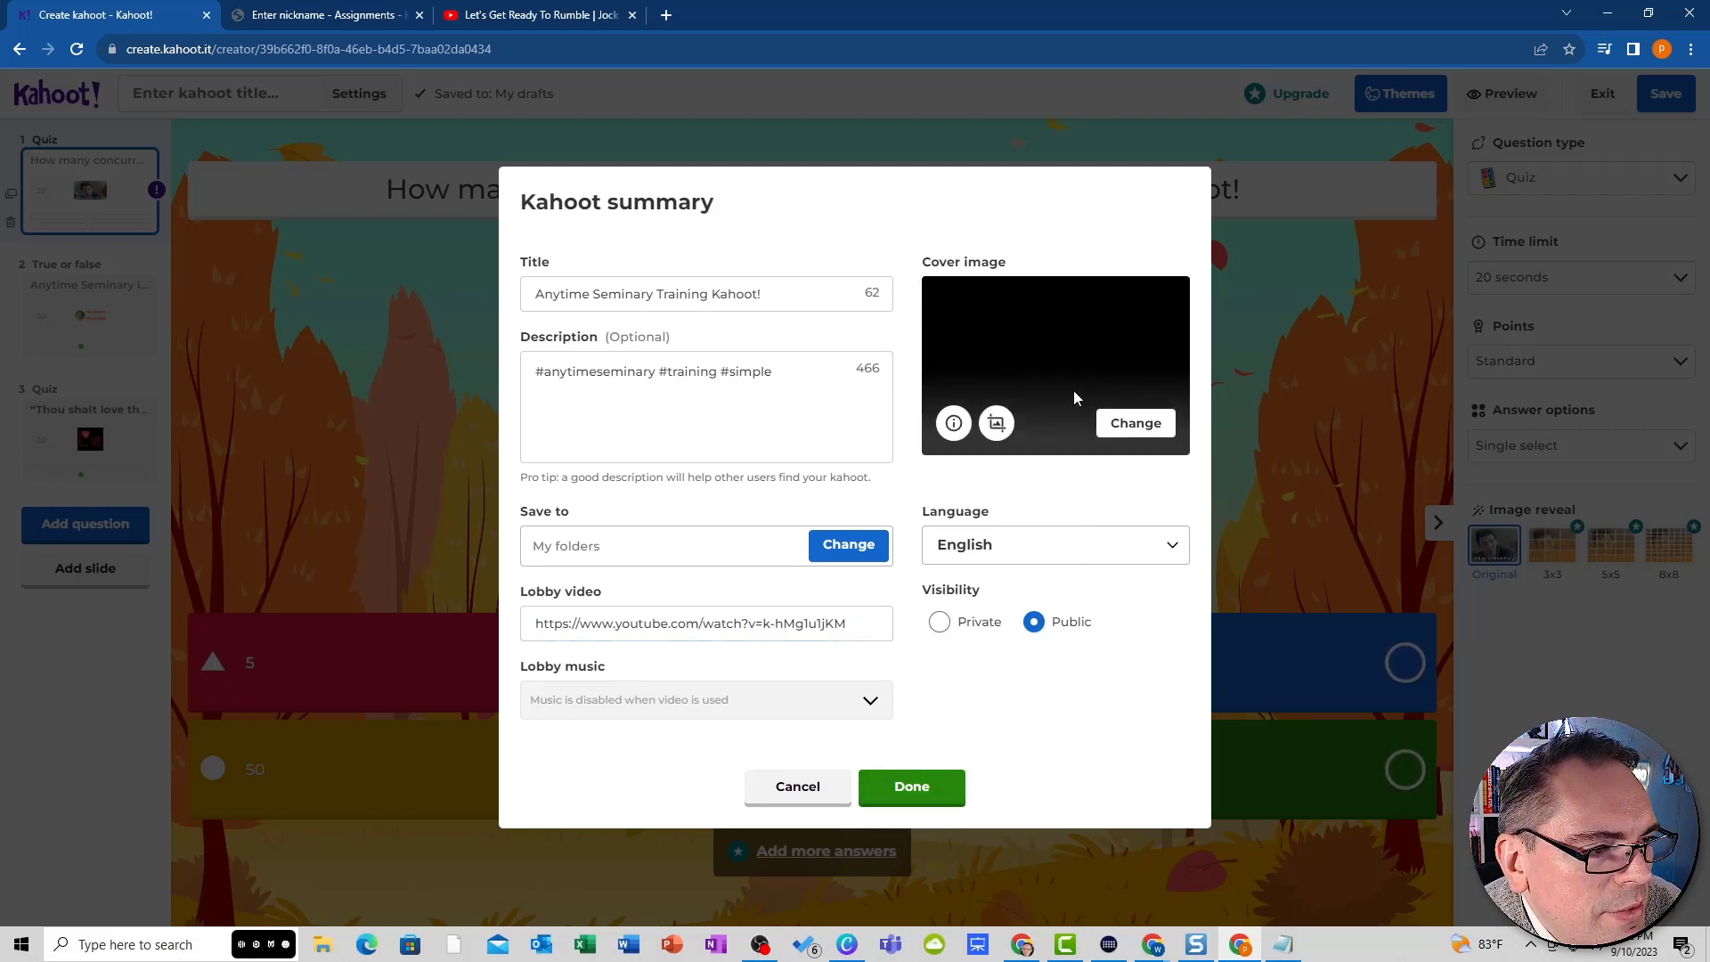
click(911, 788)
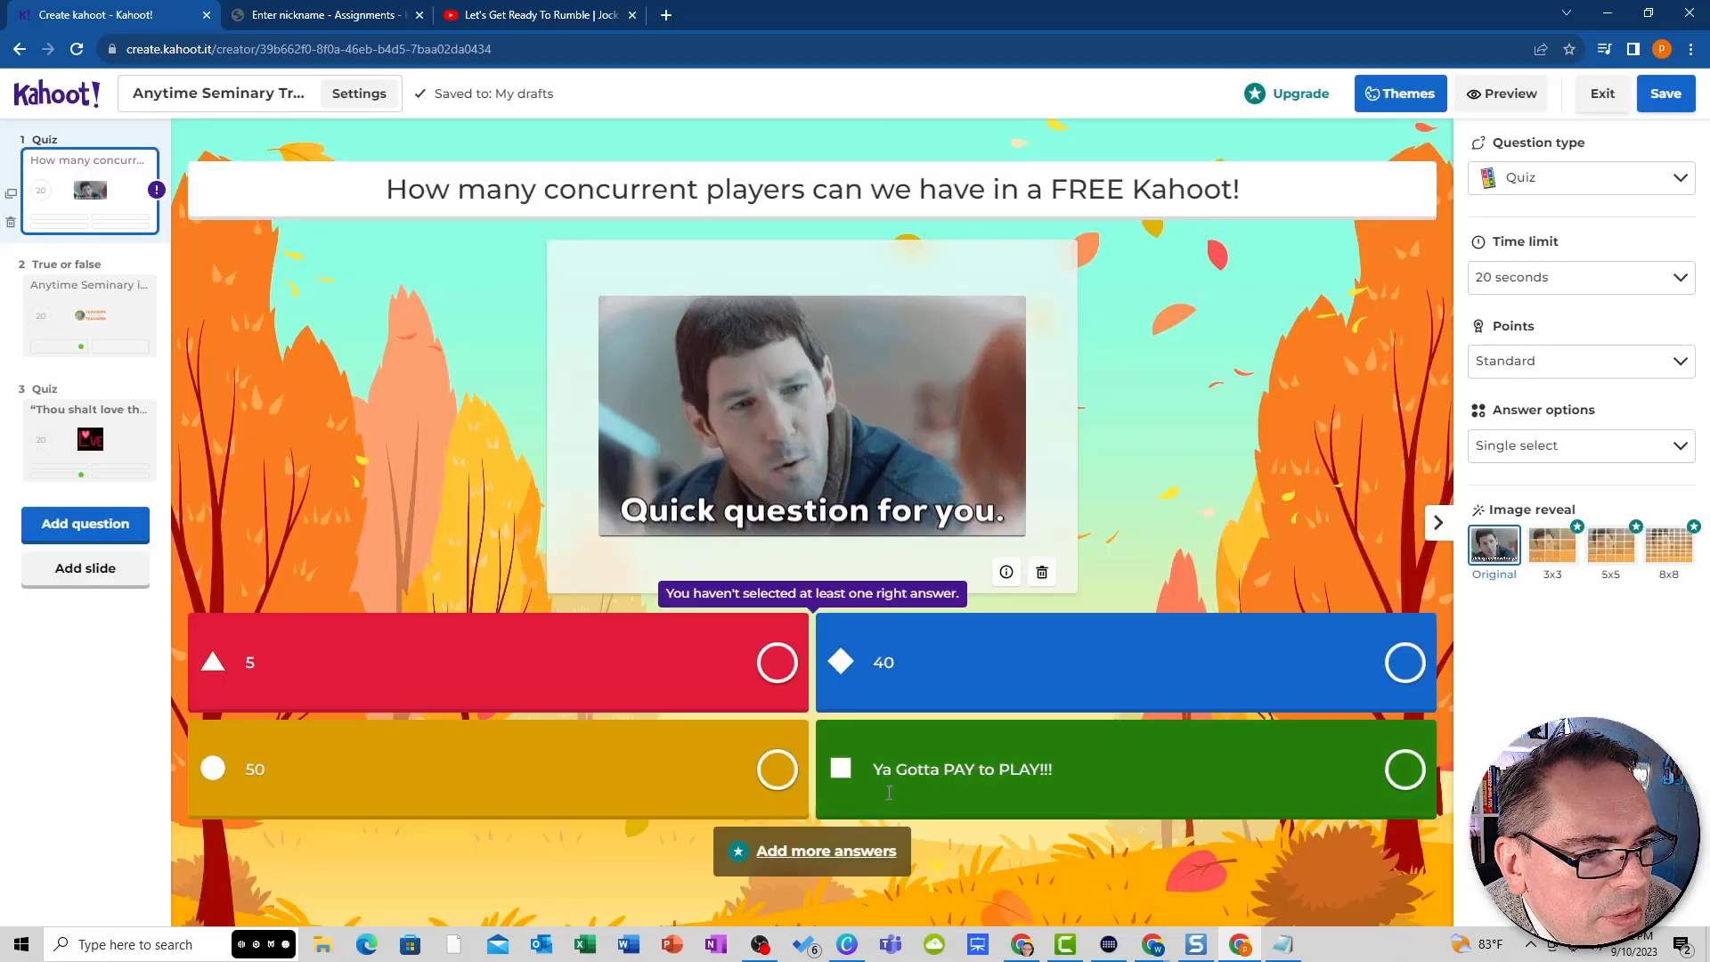
- Mark 40 as the correct answer of question 1 and save the finished kahoot to the library
click(1664, 100)
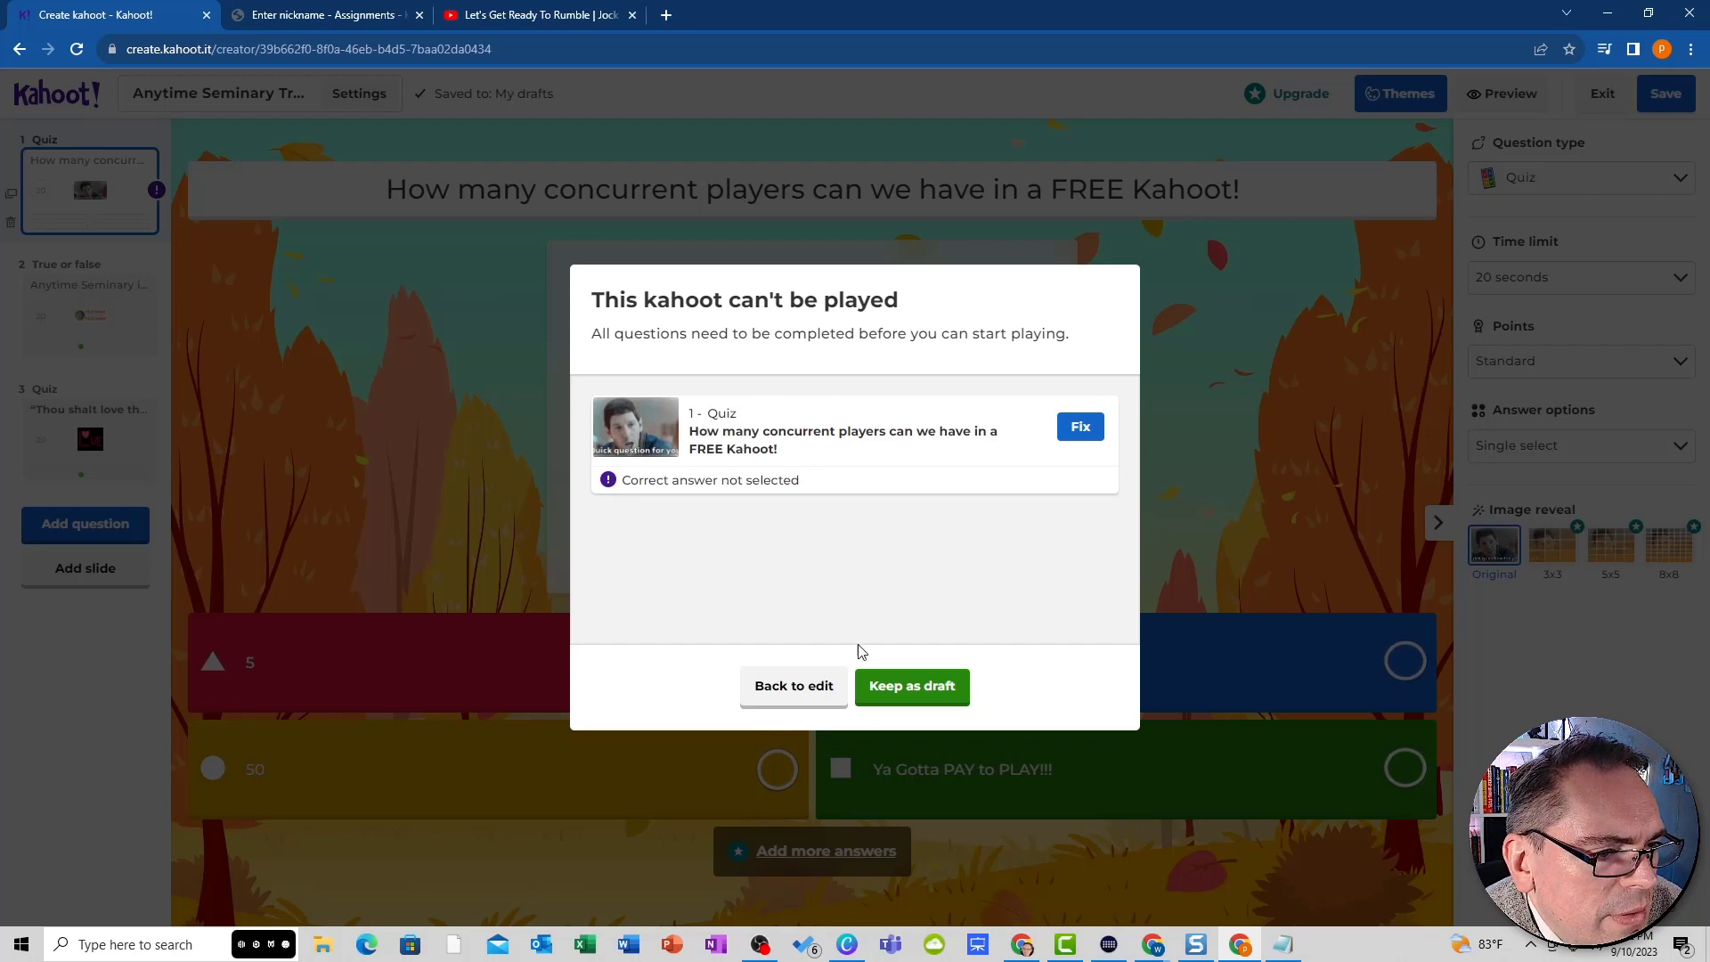
click(1080, 426)
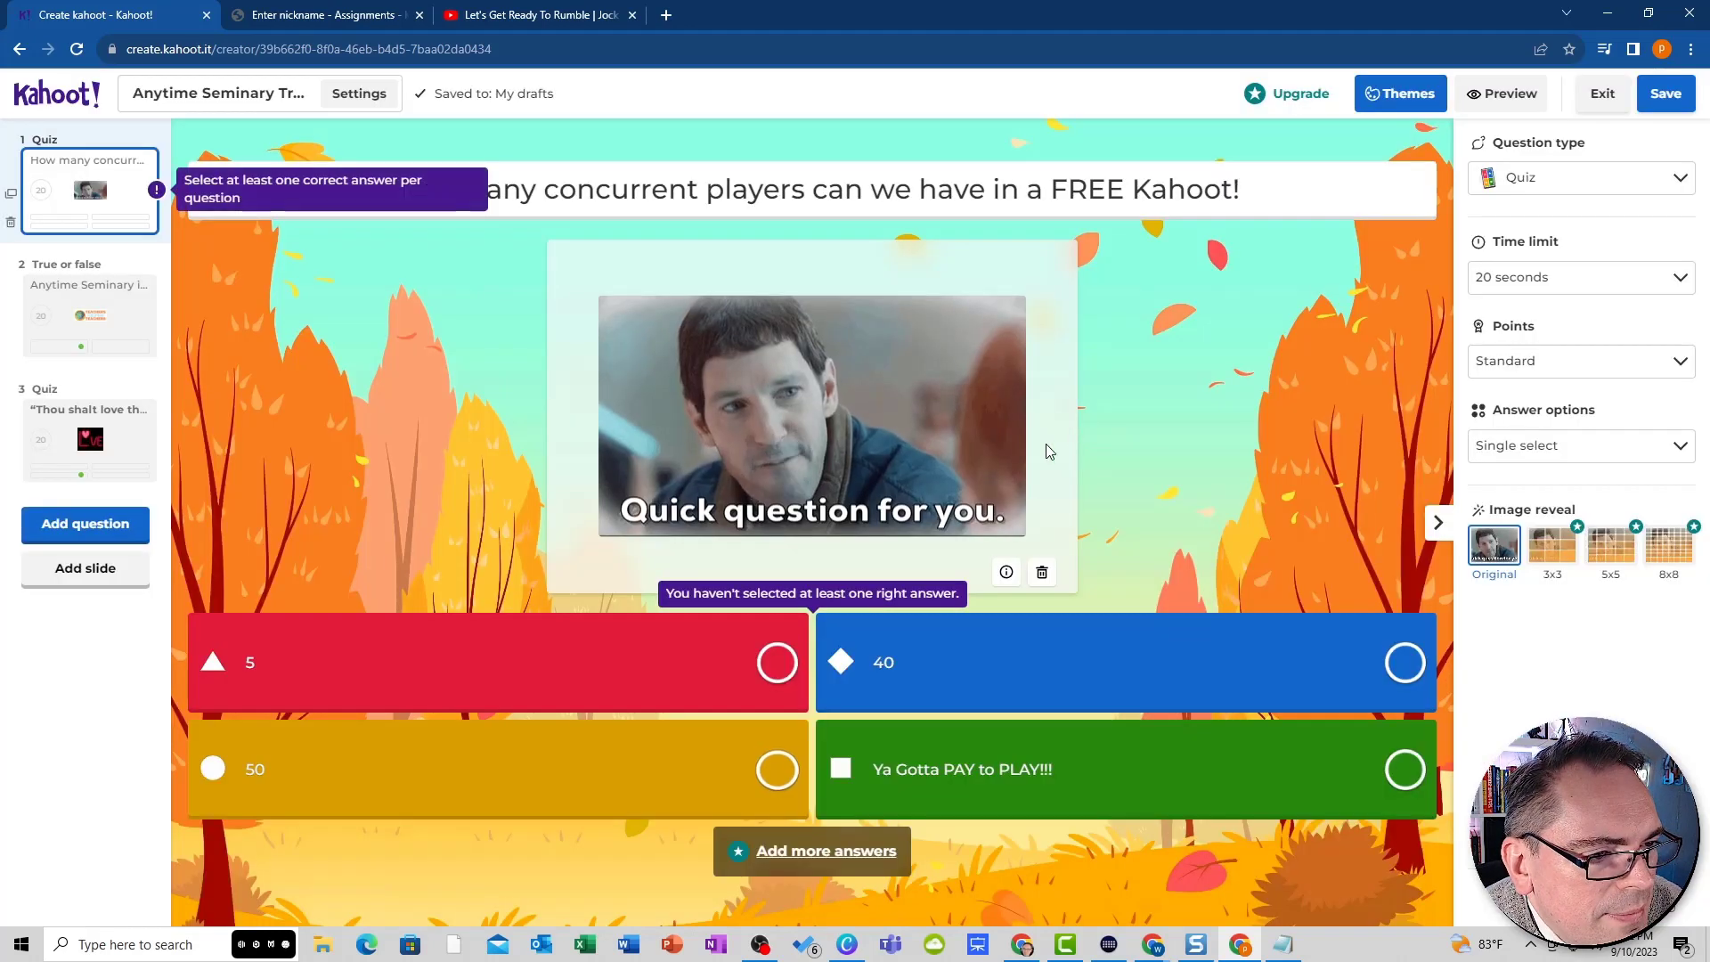
click(1405, 662)
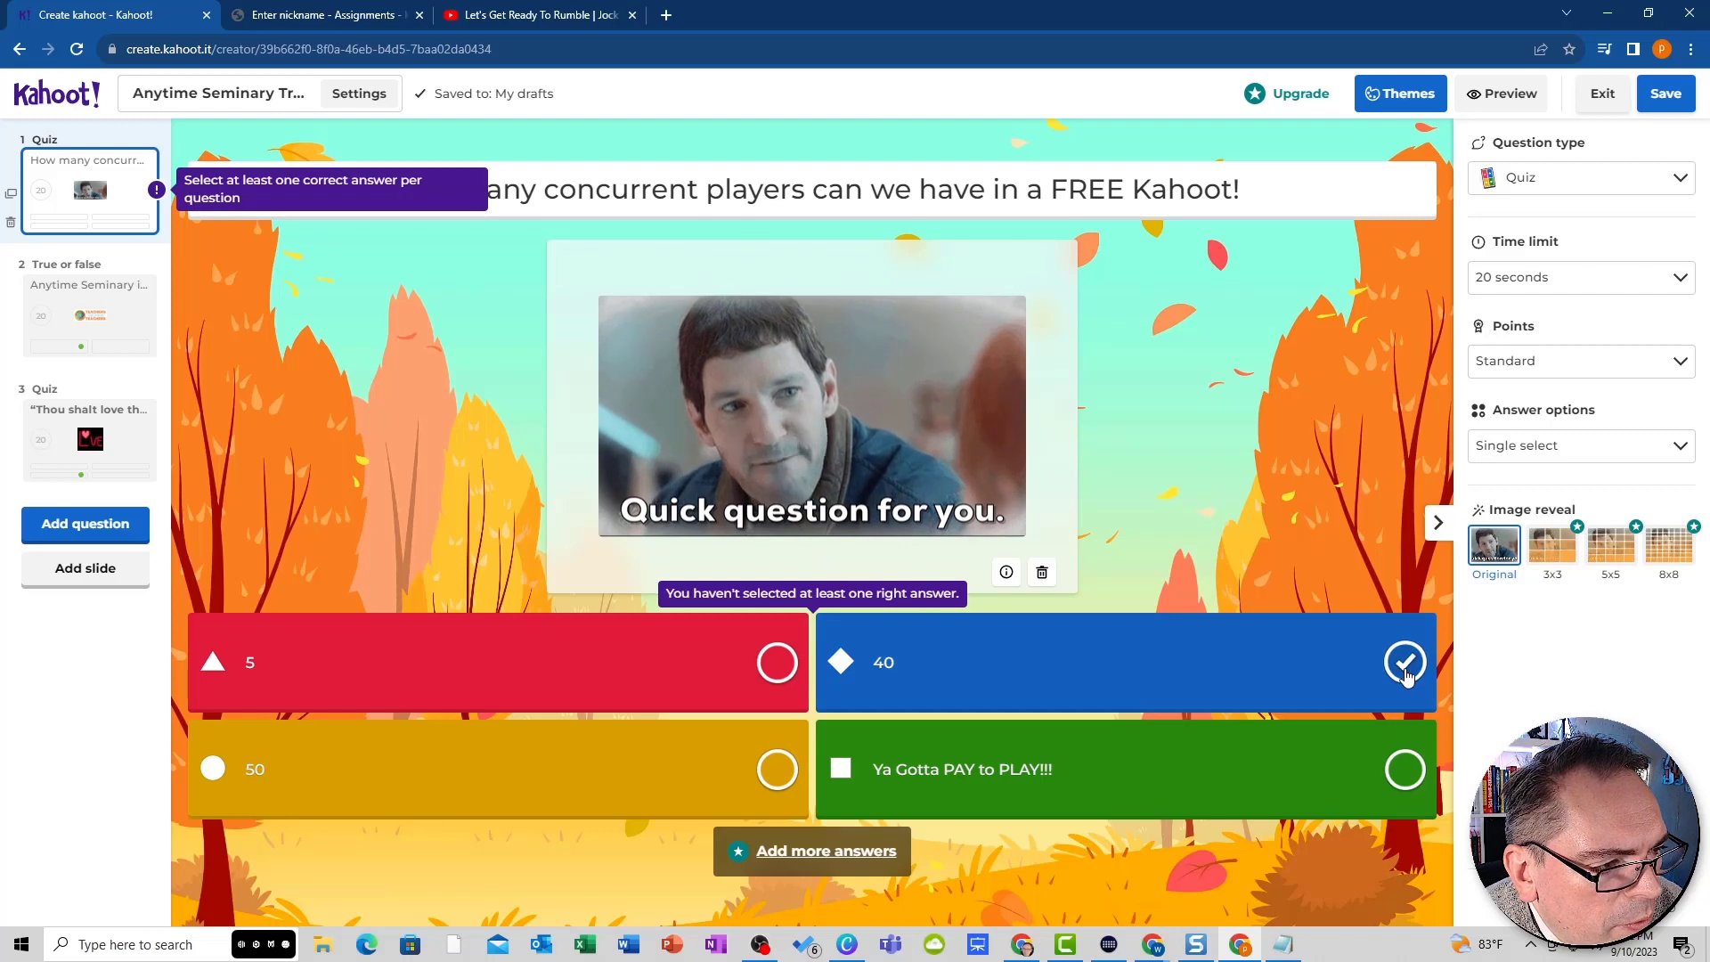
click(1663, 95)
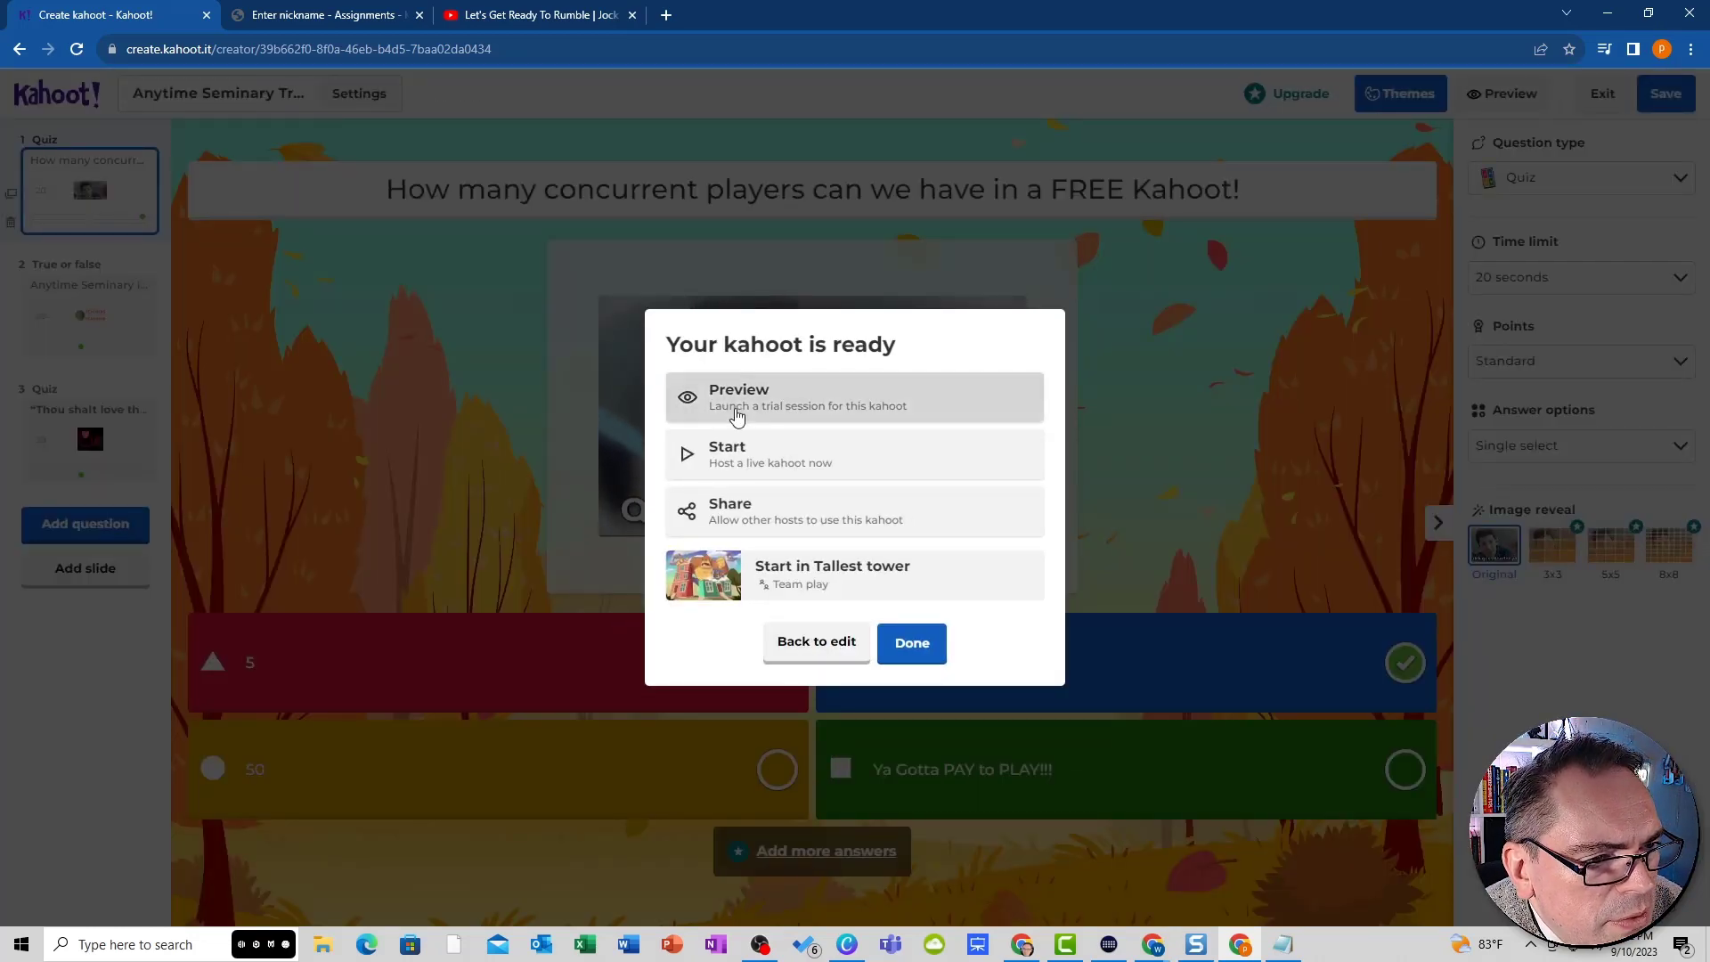
click(899, 645)
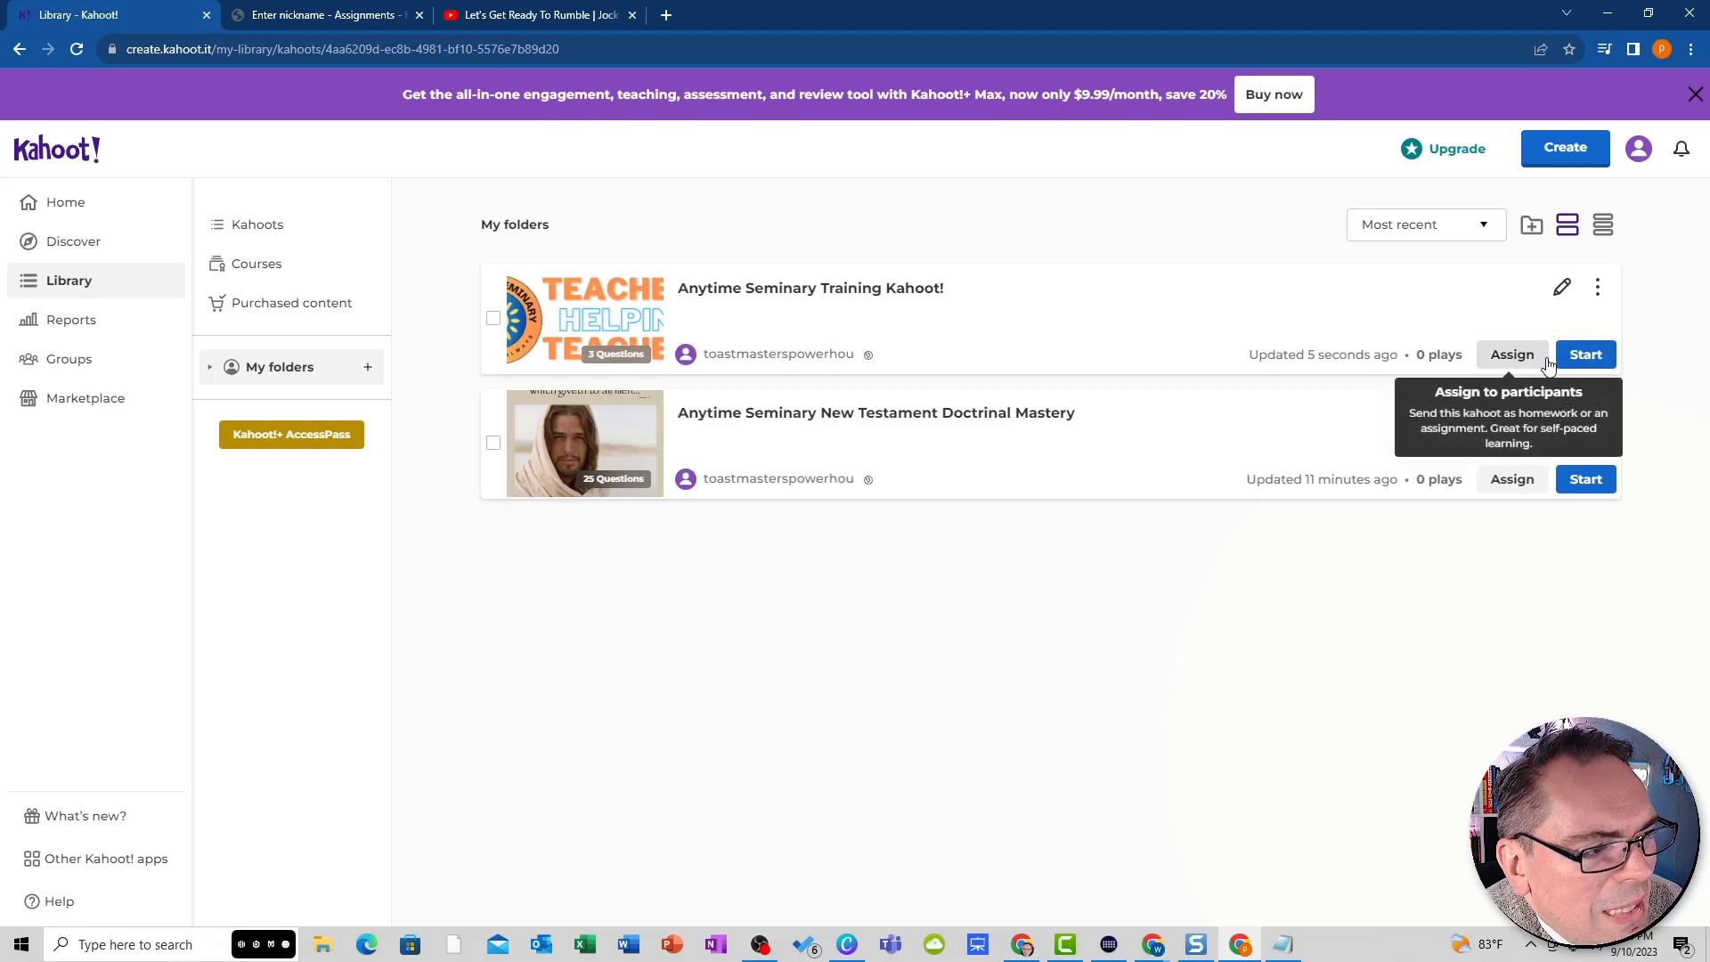
- Host "Anytime Seminary Training Kahoot!" live in Classic mode and enlarge the lobby's QR code until a player joins
click(1589, 358)
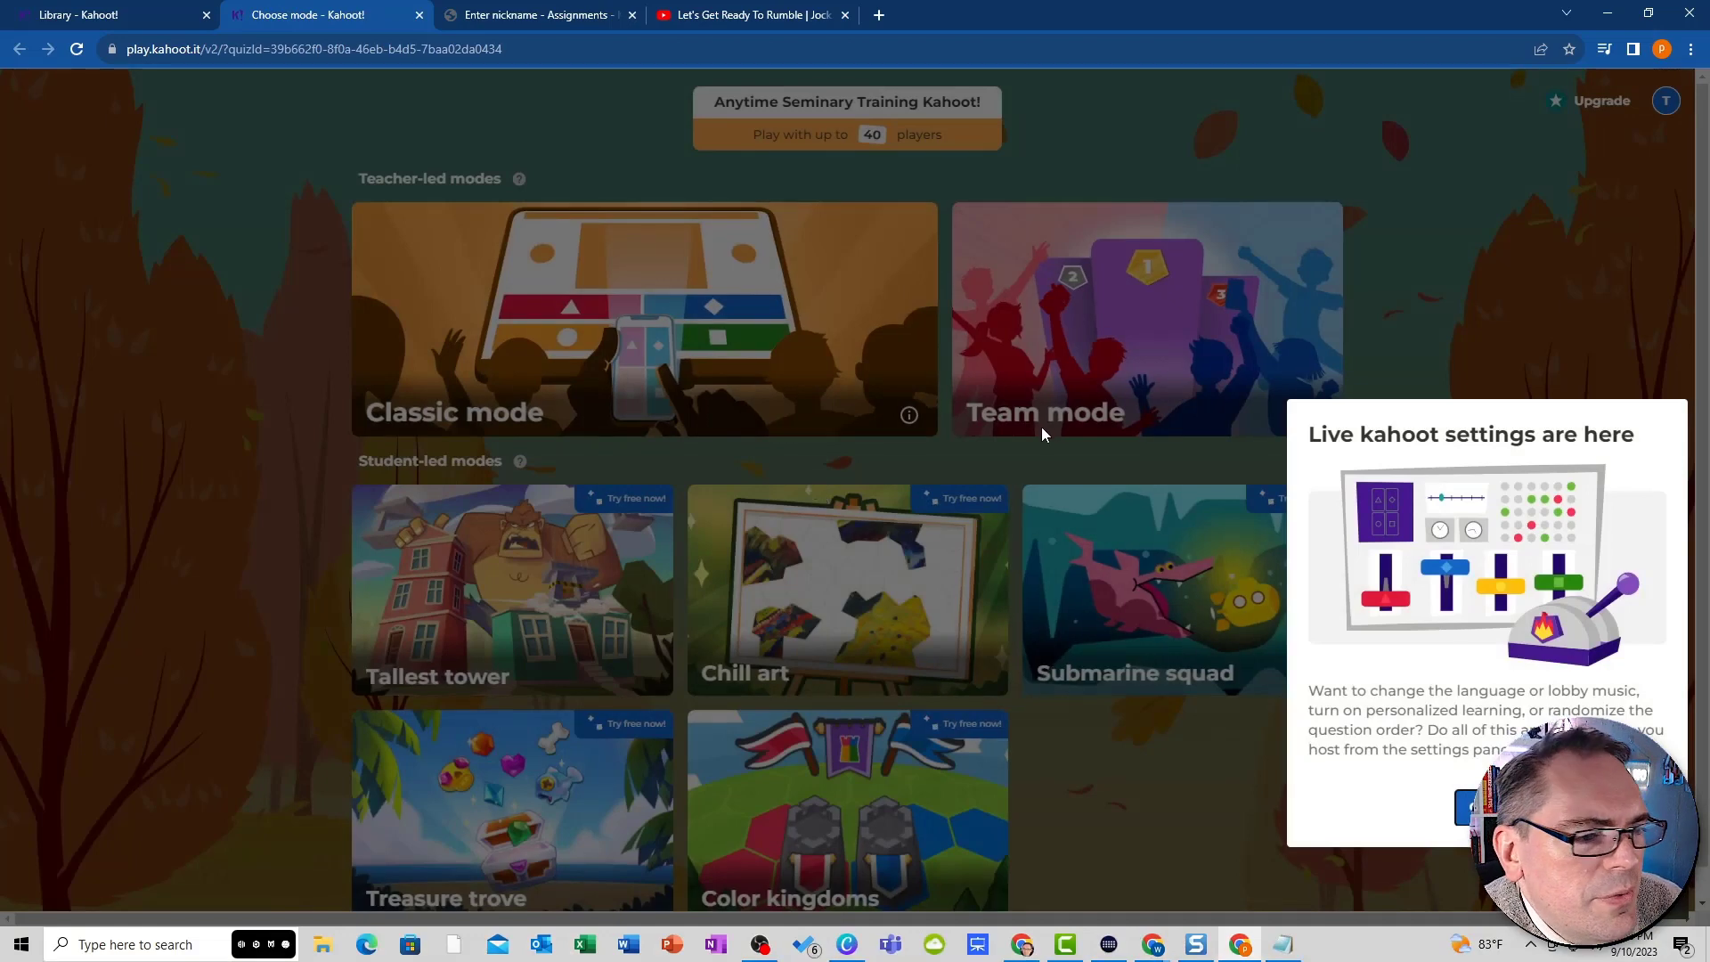
click(1487, 808)
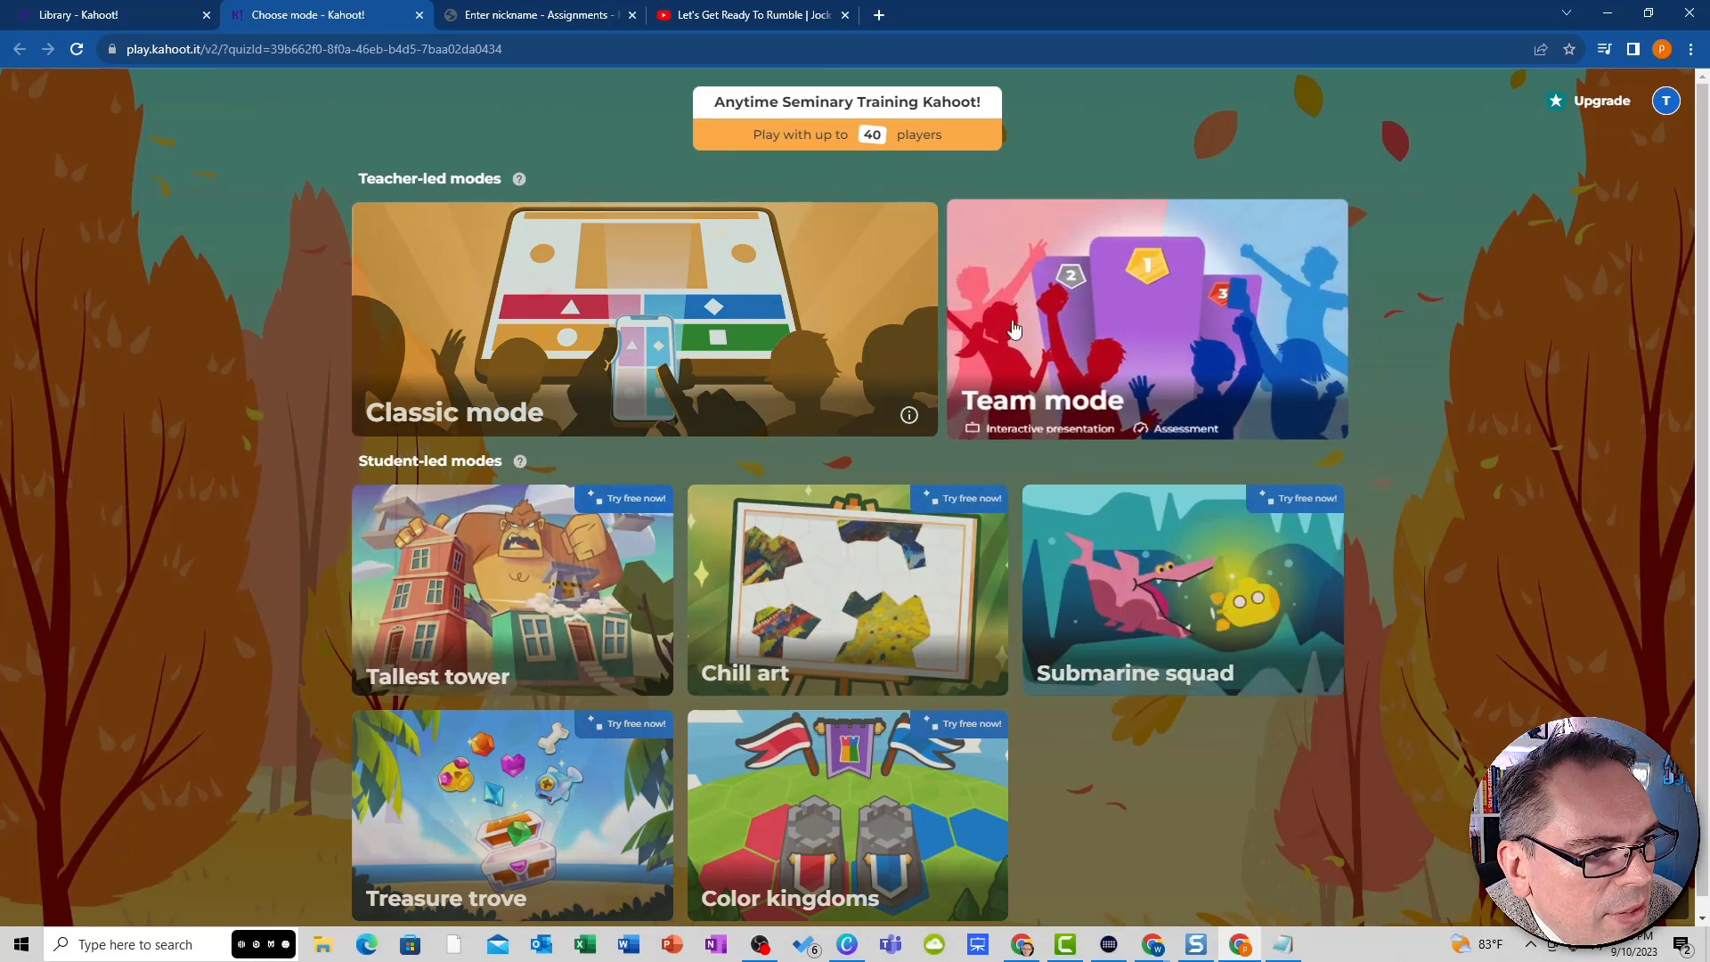
click(850, 311)
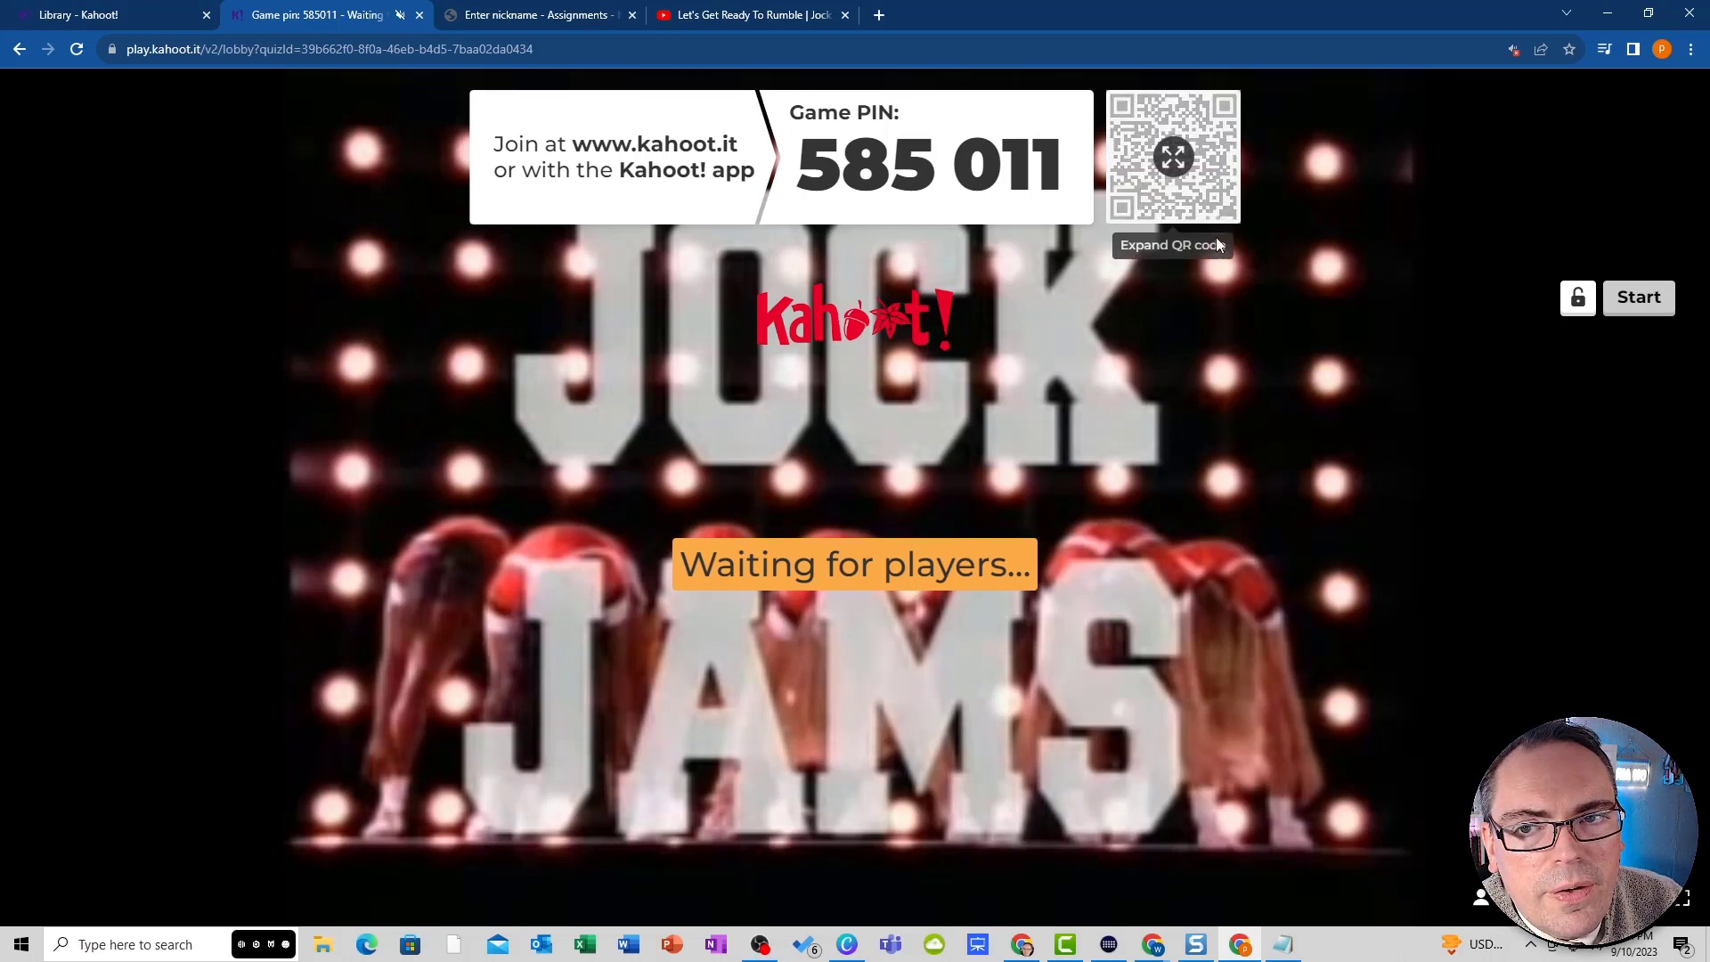
click(1177, 162)
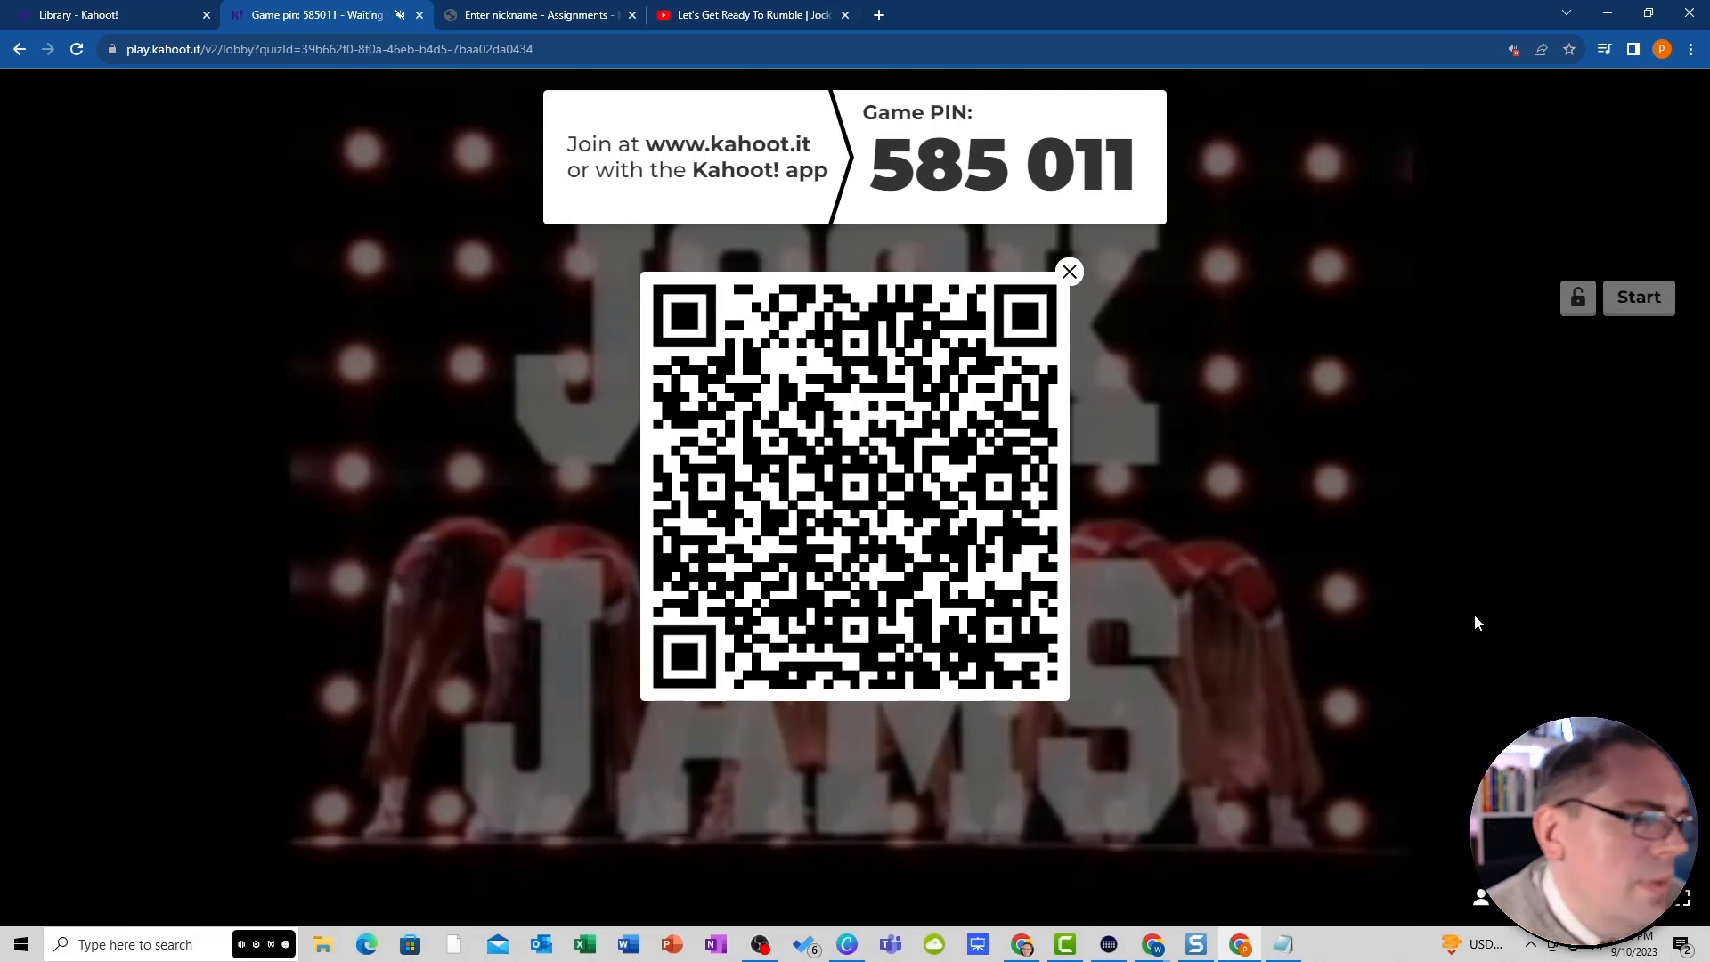
click(1073, 272)
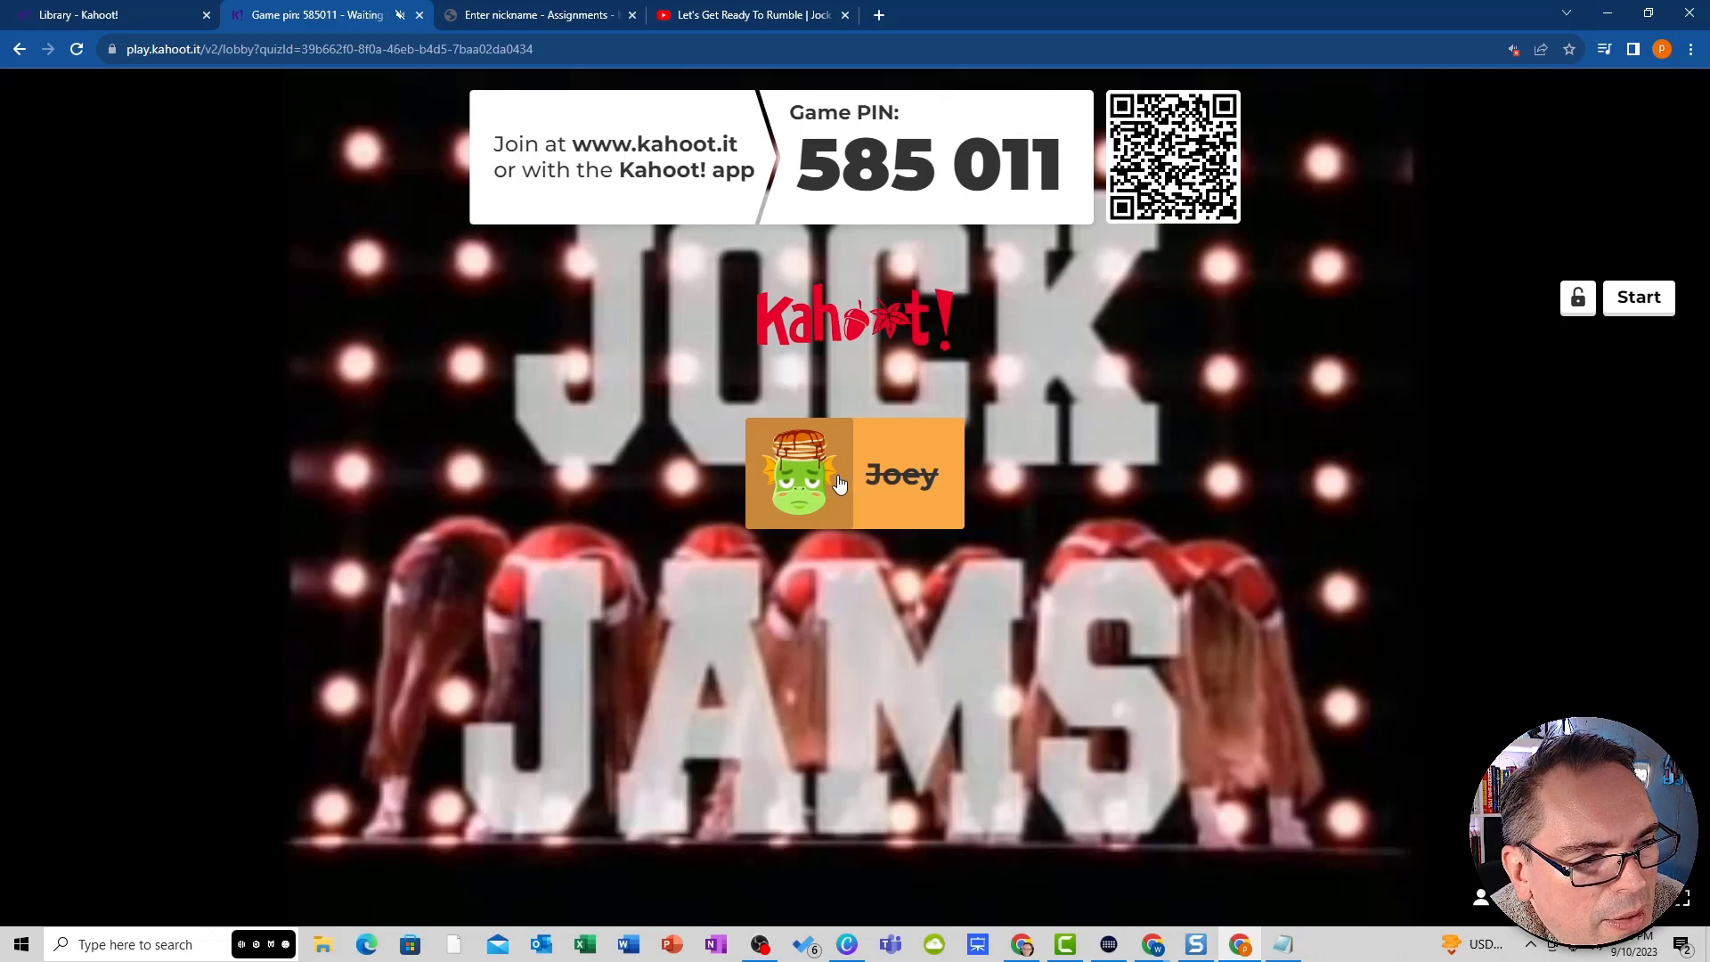
- Start the live game with the joined player and unmute the game's site
click(1630, 298)
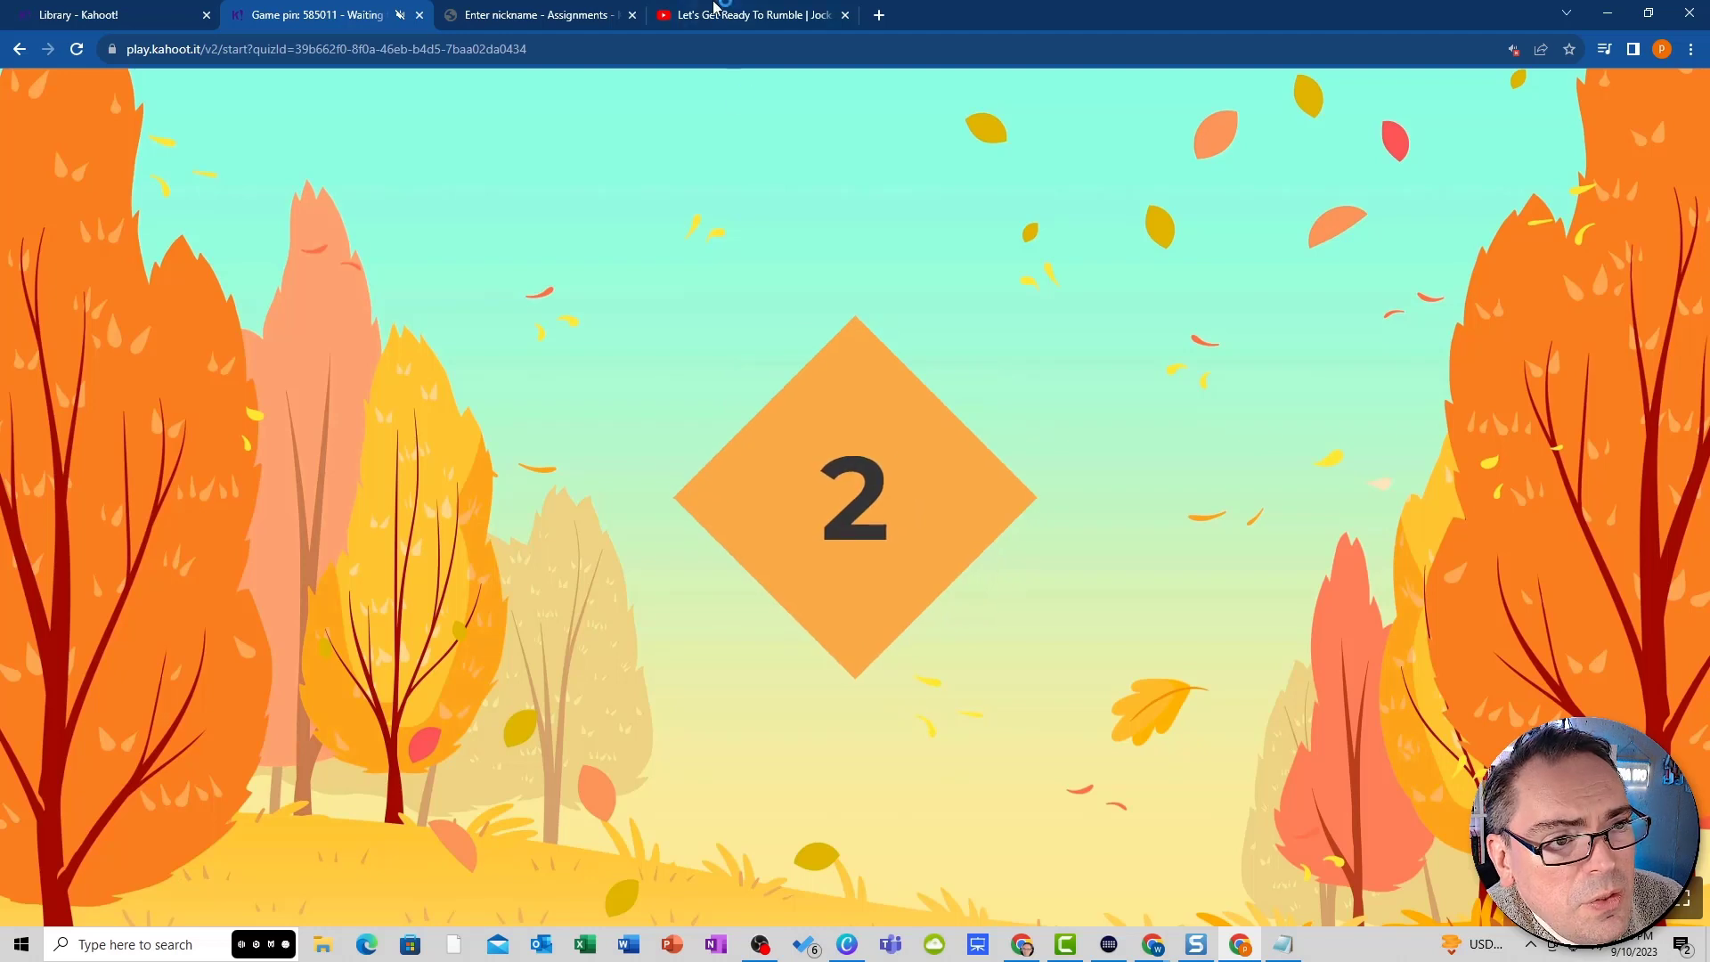
right_click(377, 19)
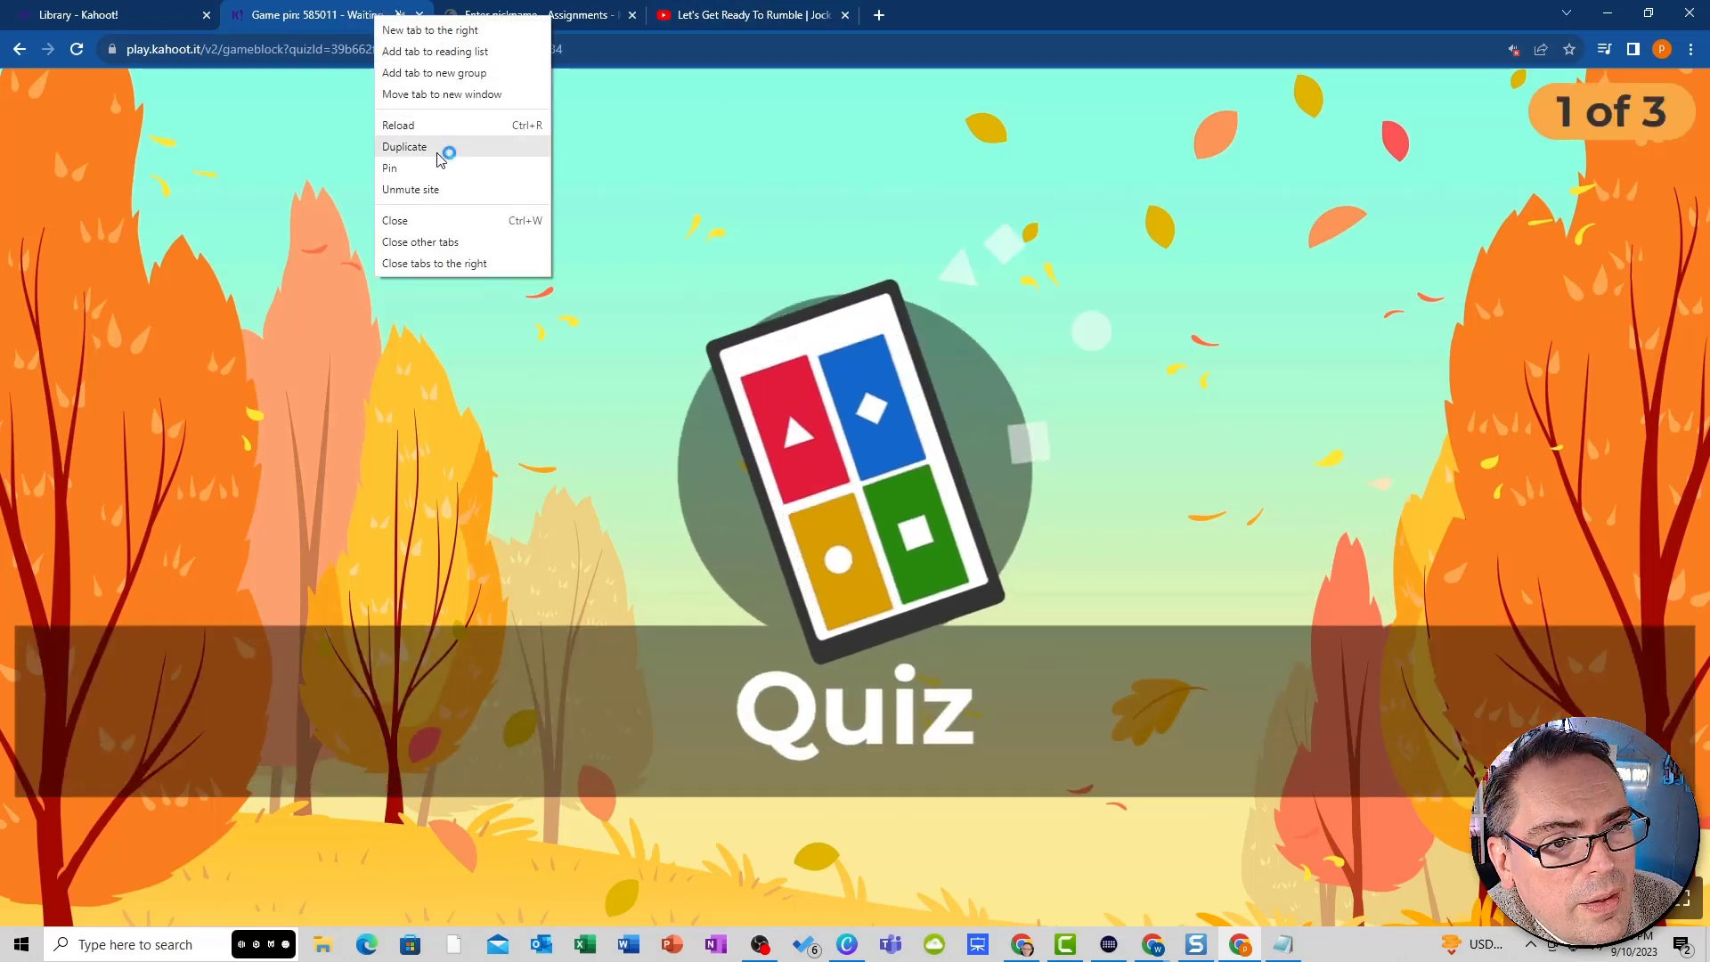
click(430, 189)
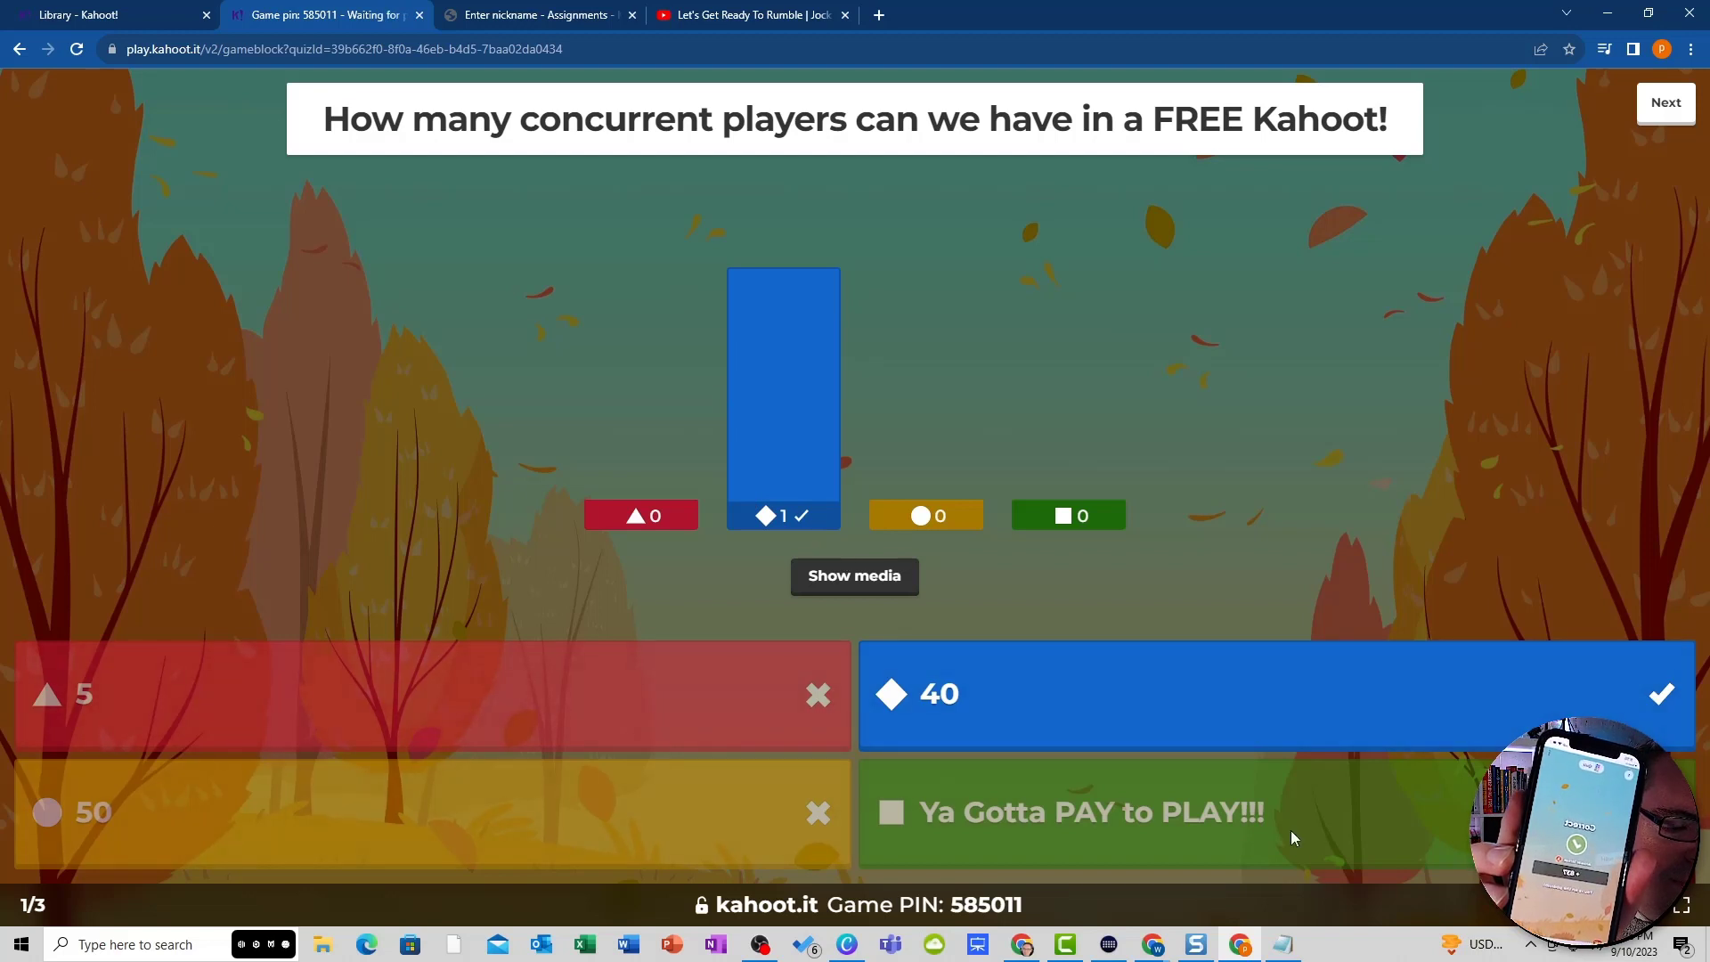
- Show and hide question 1's media on its results, and advance past the scoreboard to question 2
click(899, 581)
click(1174, 491)
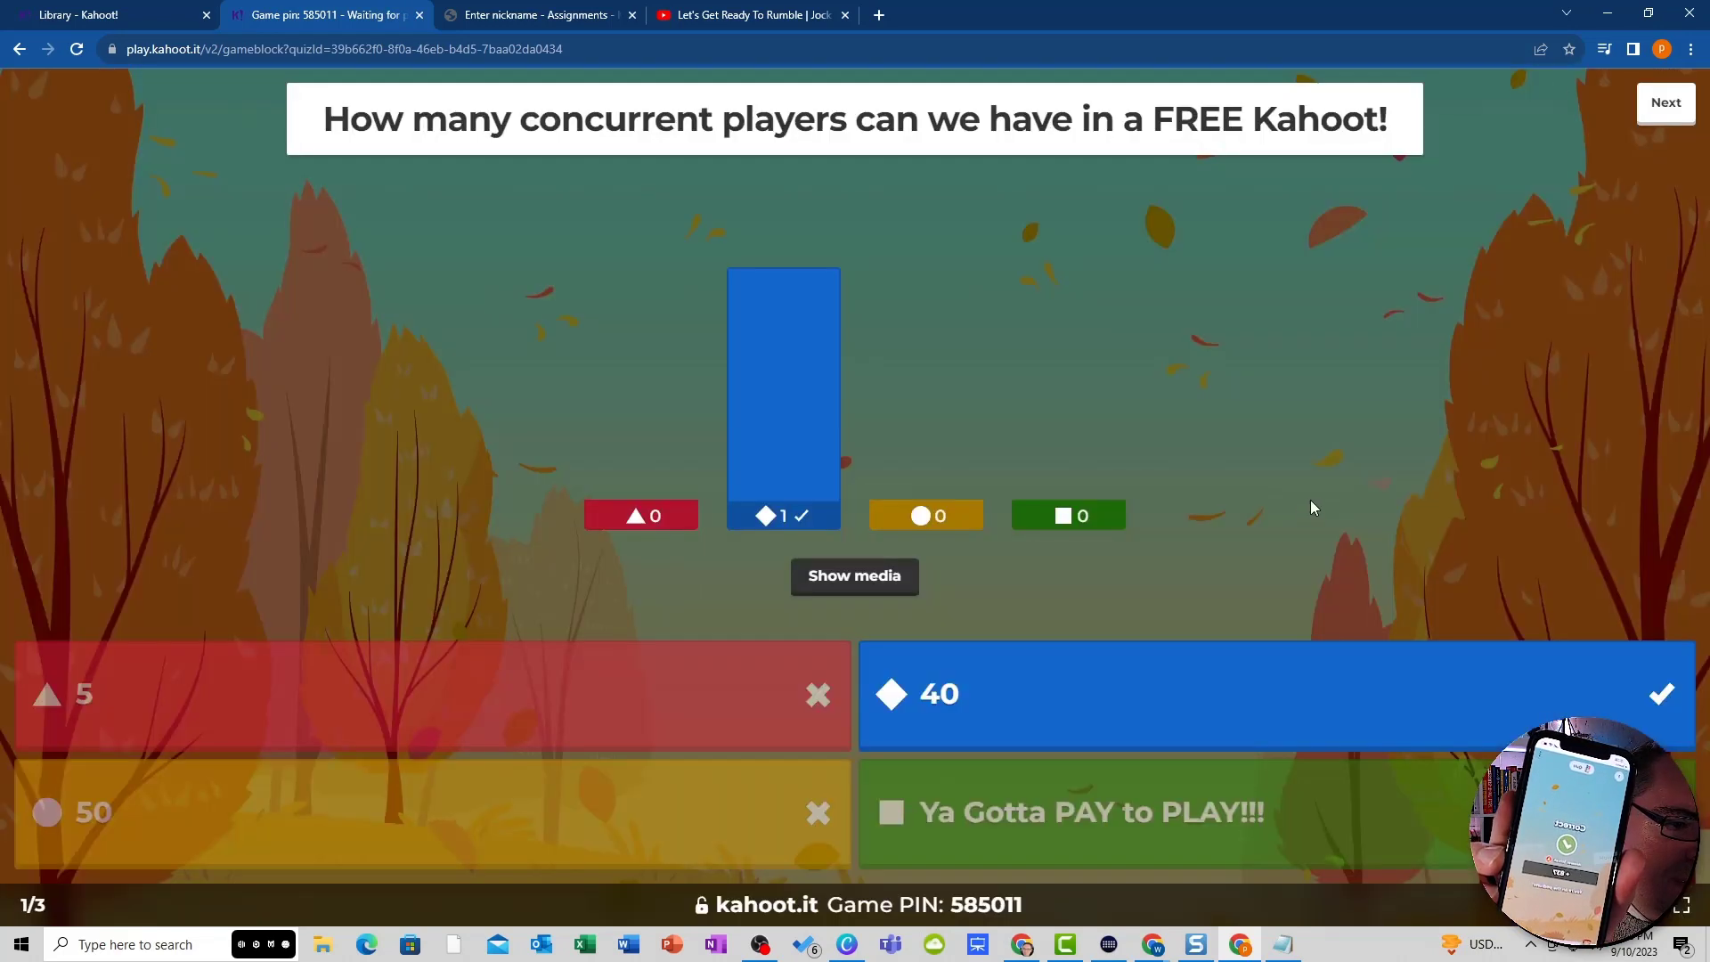
click(1665, 103)
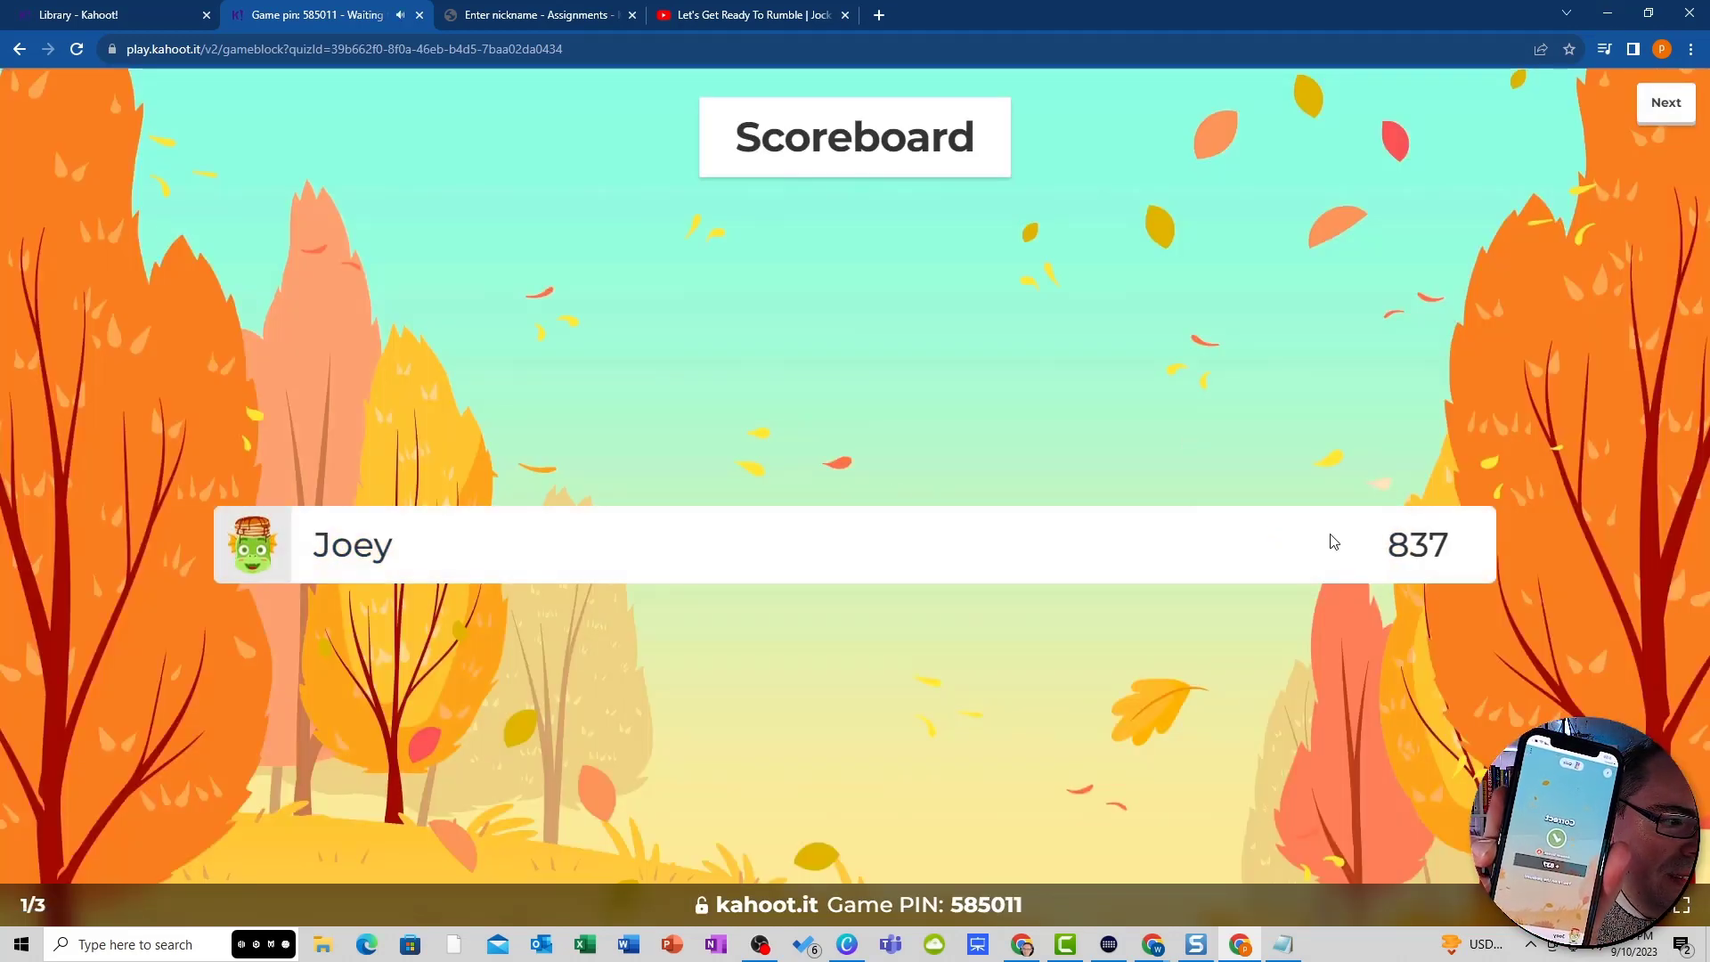
click(1661, 103)
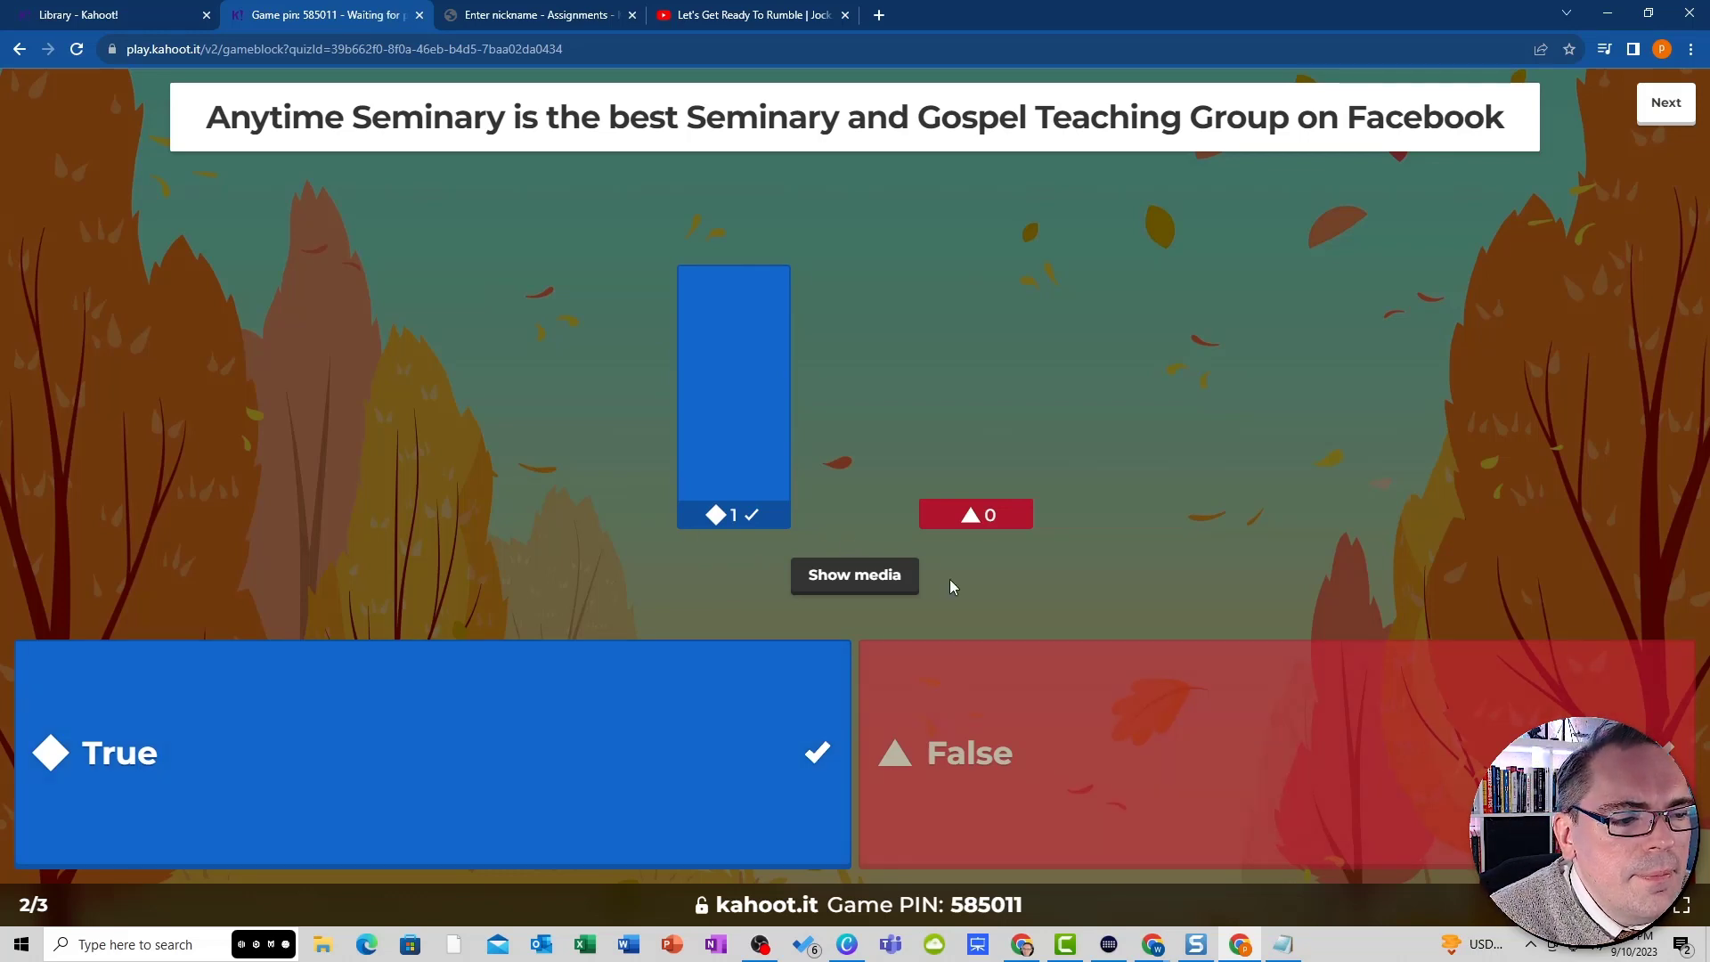
- Advance through question 2's scoreboard, run question 3 and continue from its results to the final podium
click(1666, 103)
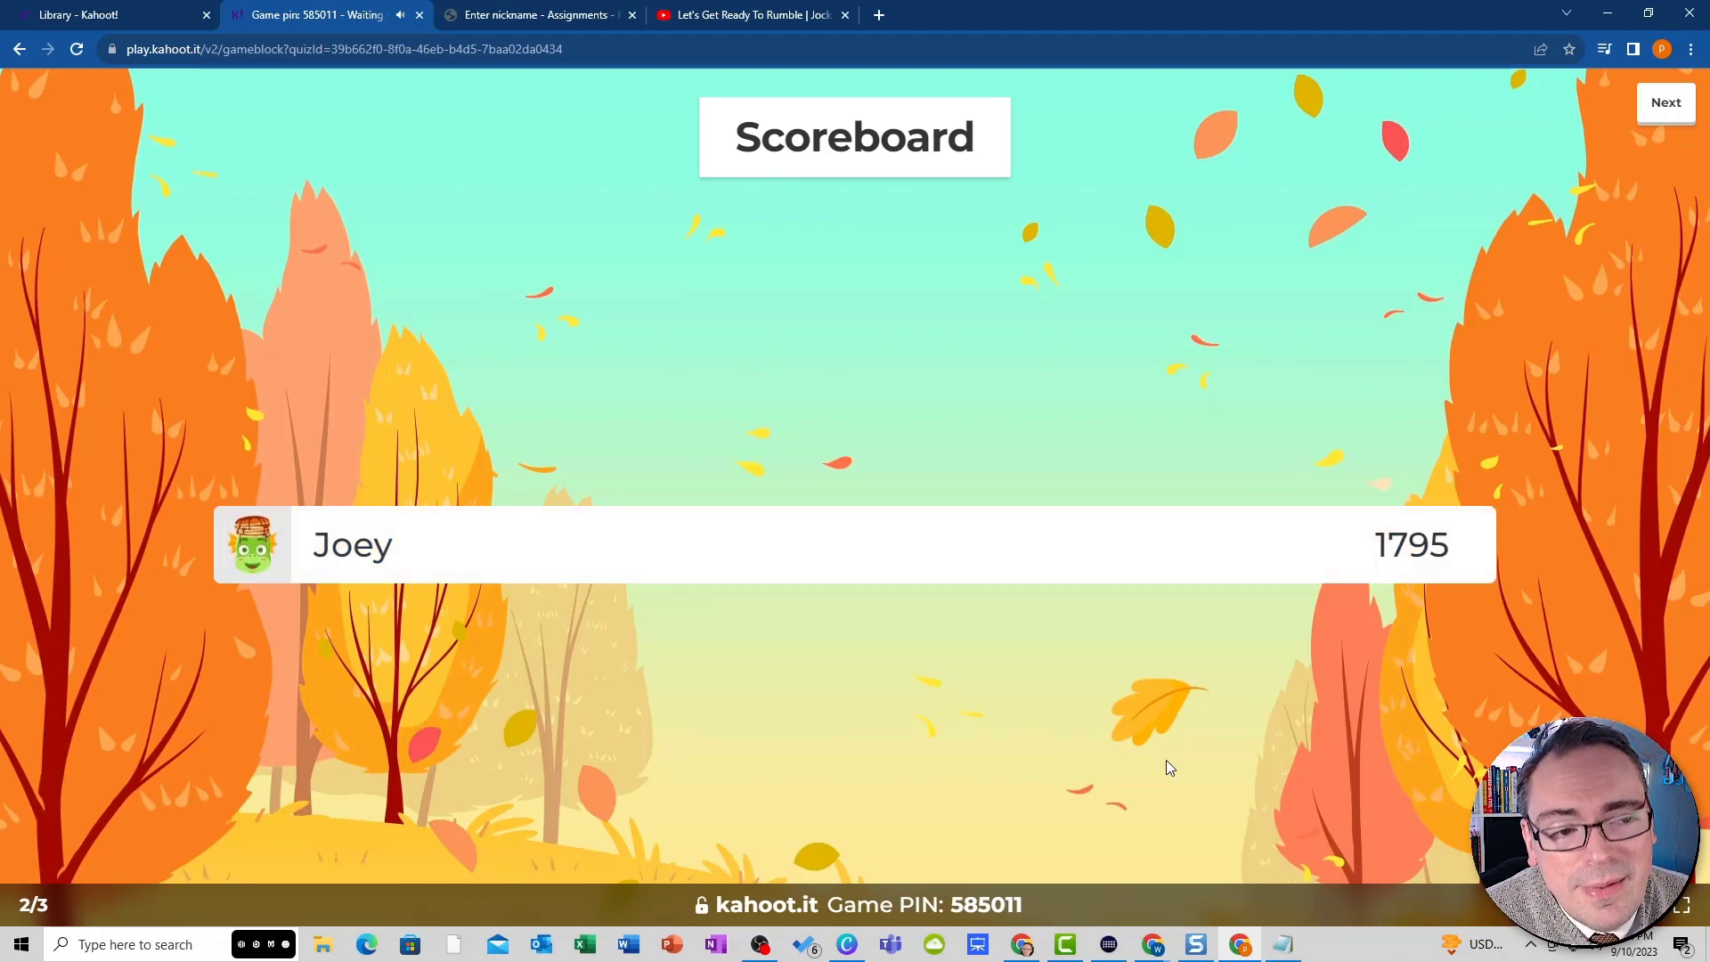
click(1666, 102)
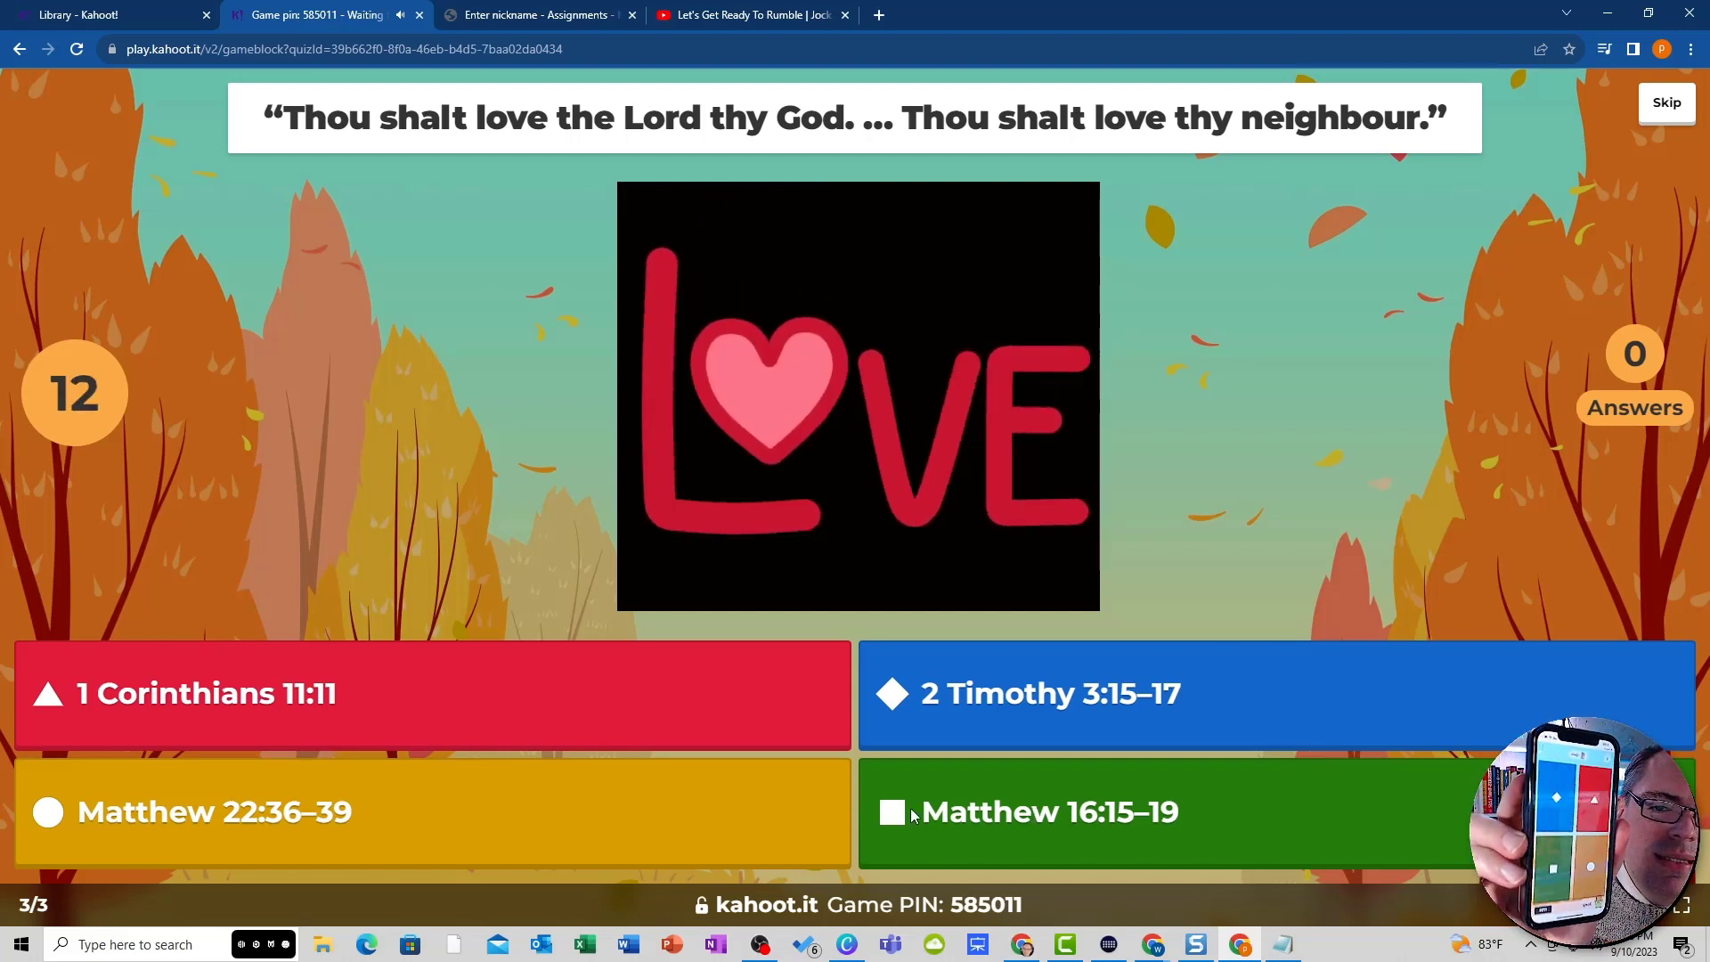
right_click(642, 344)
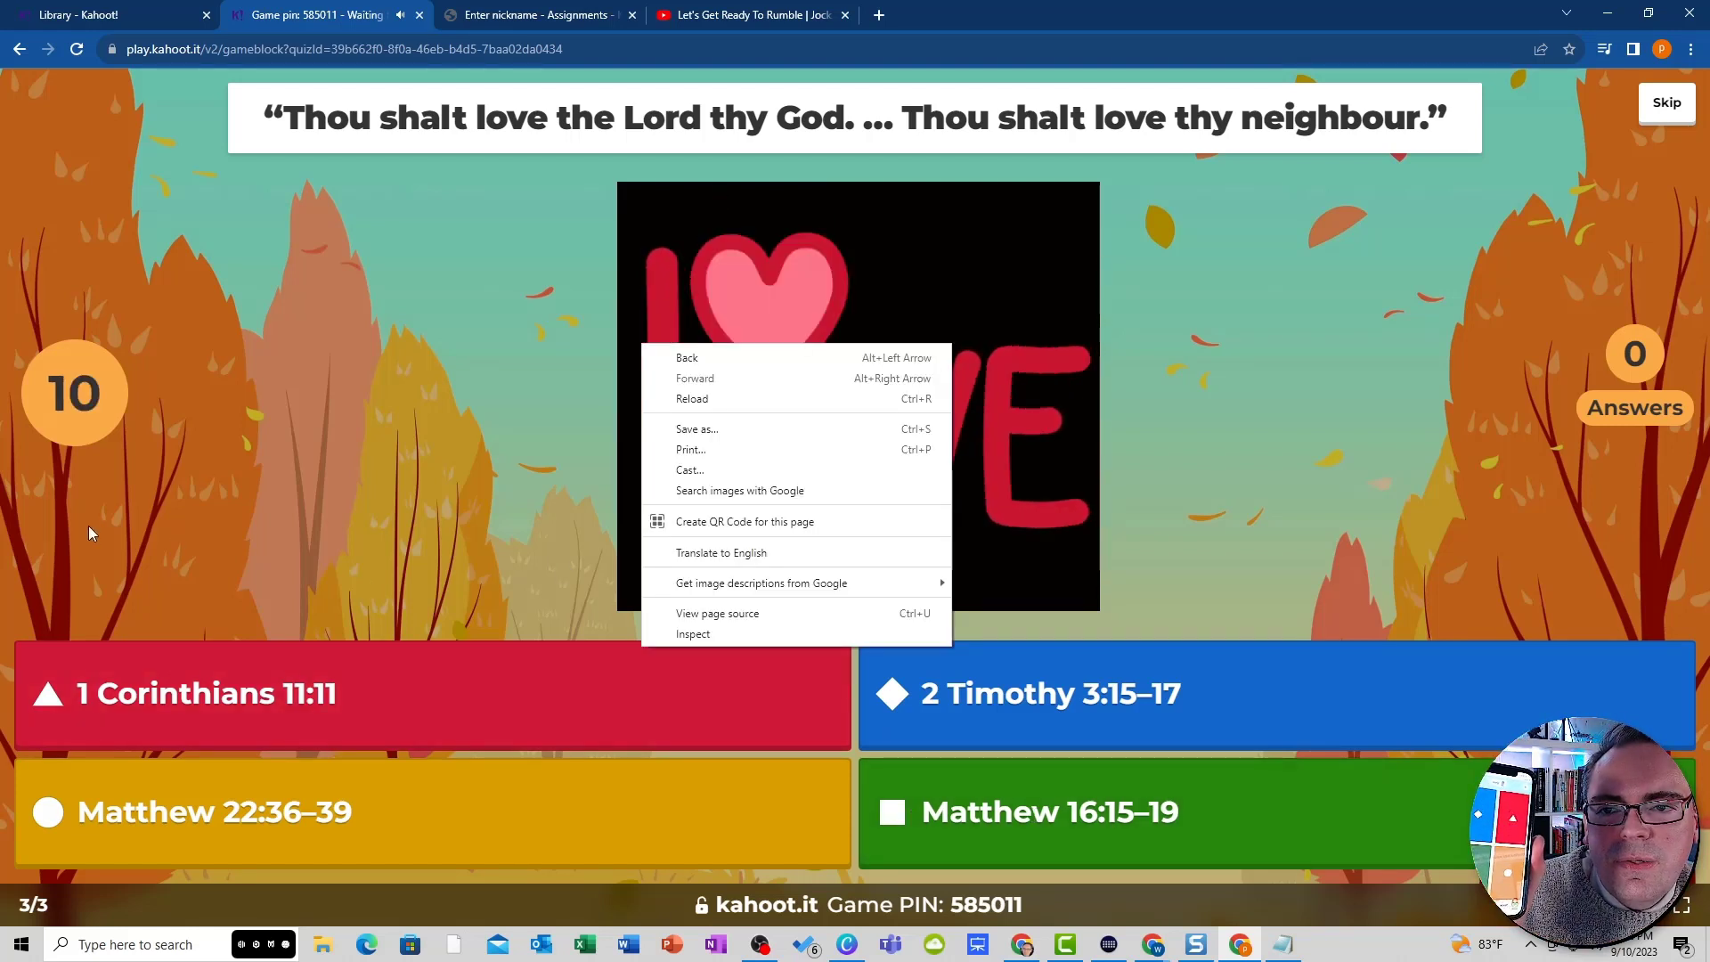
click(472, 314)
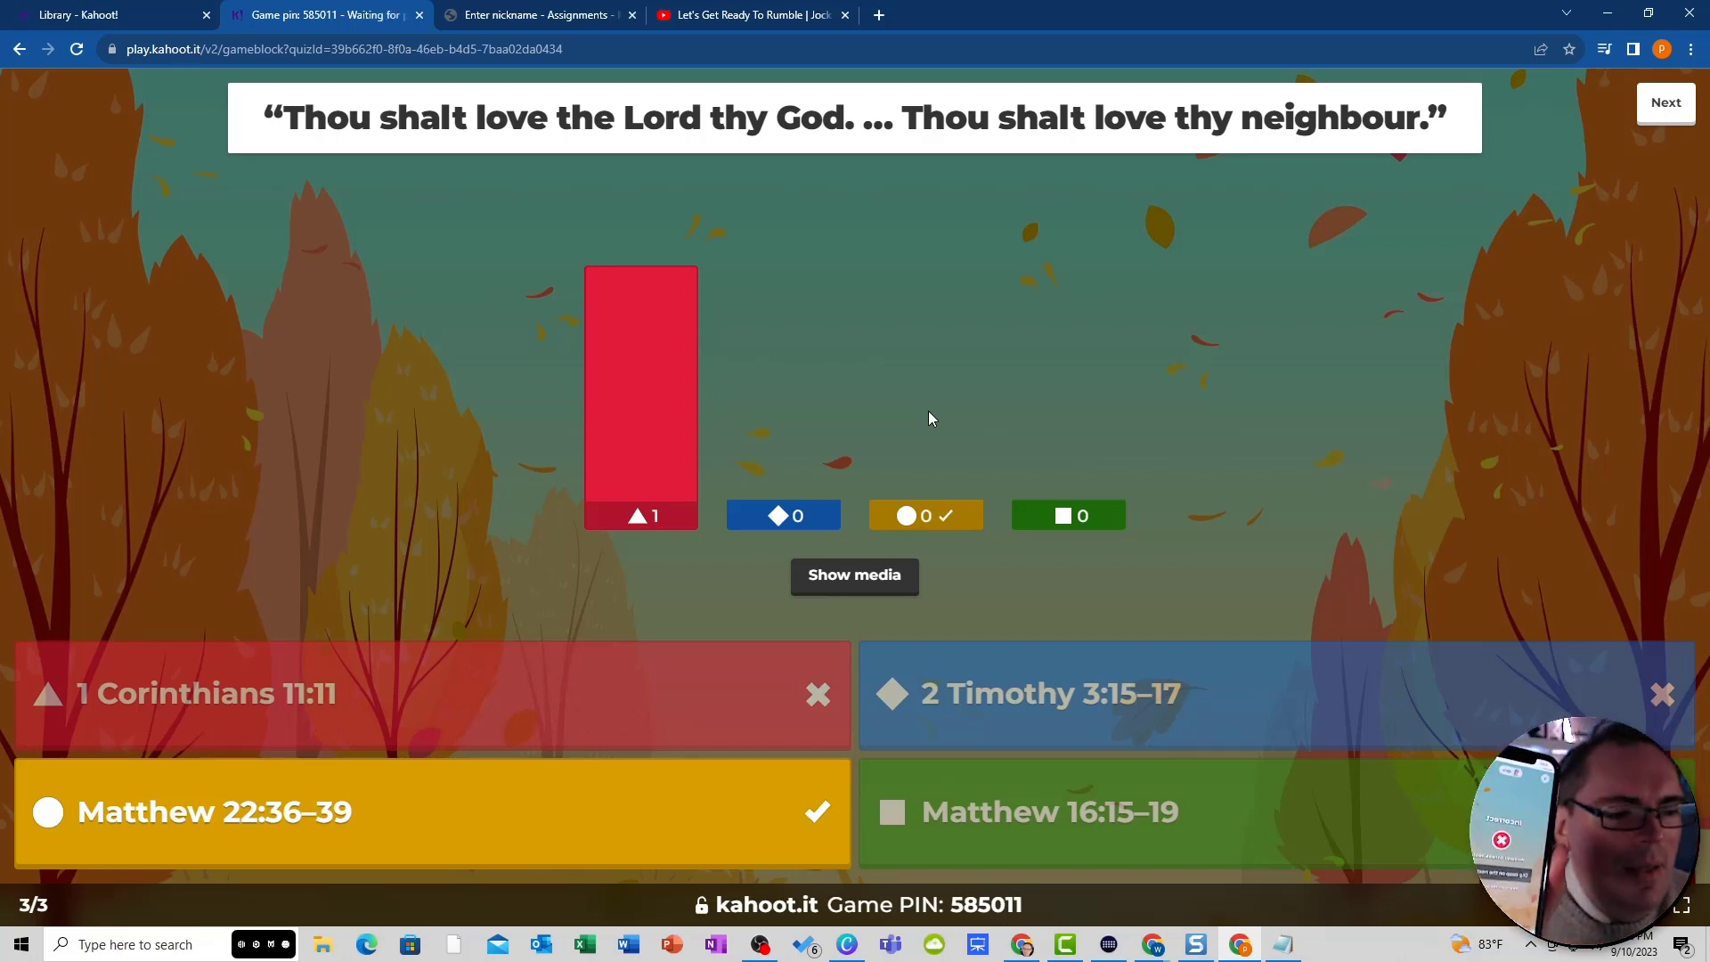
click(1664, 105)
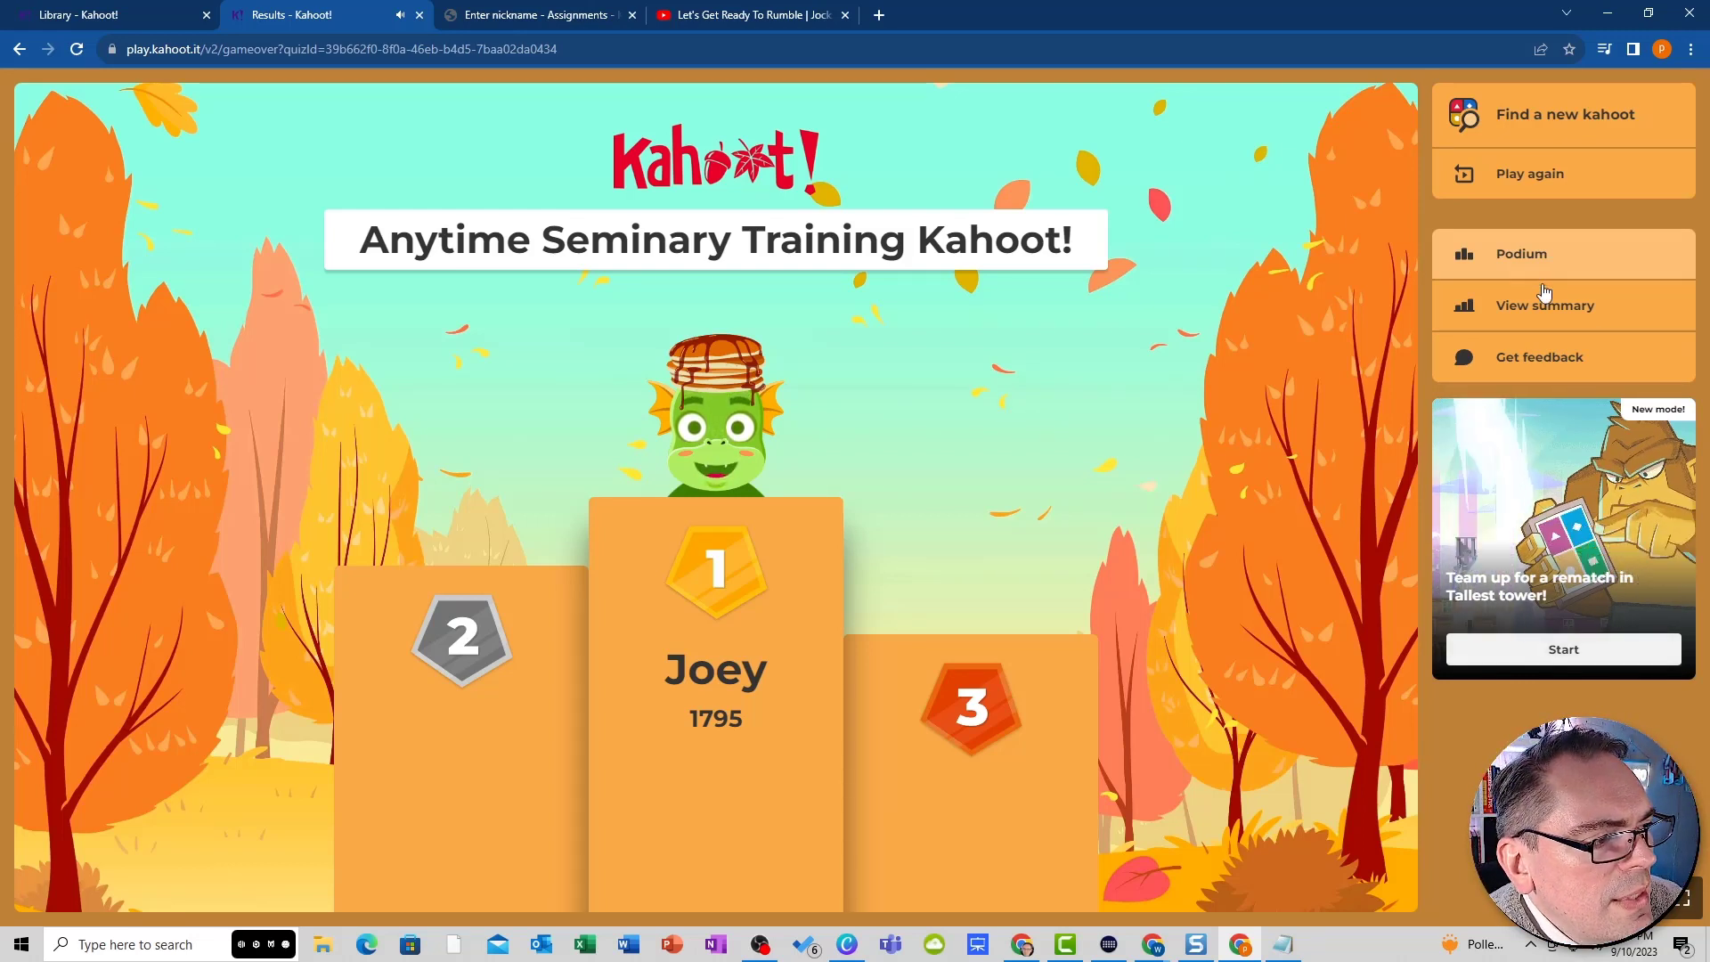
- Review the podium and the game summary, and expand the answer breakdown of the difficult question
click(1565, 314)
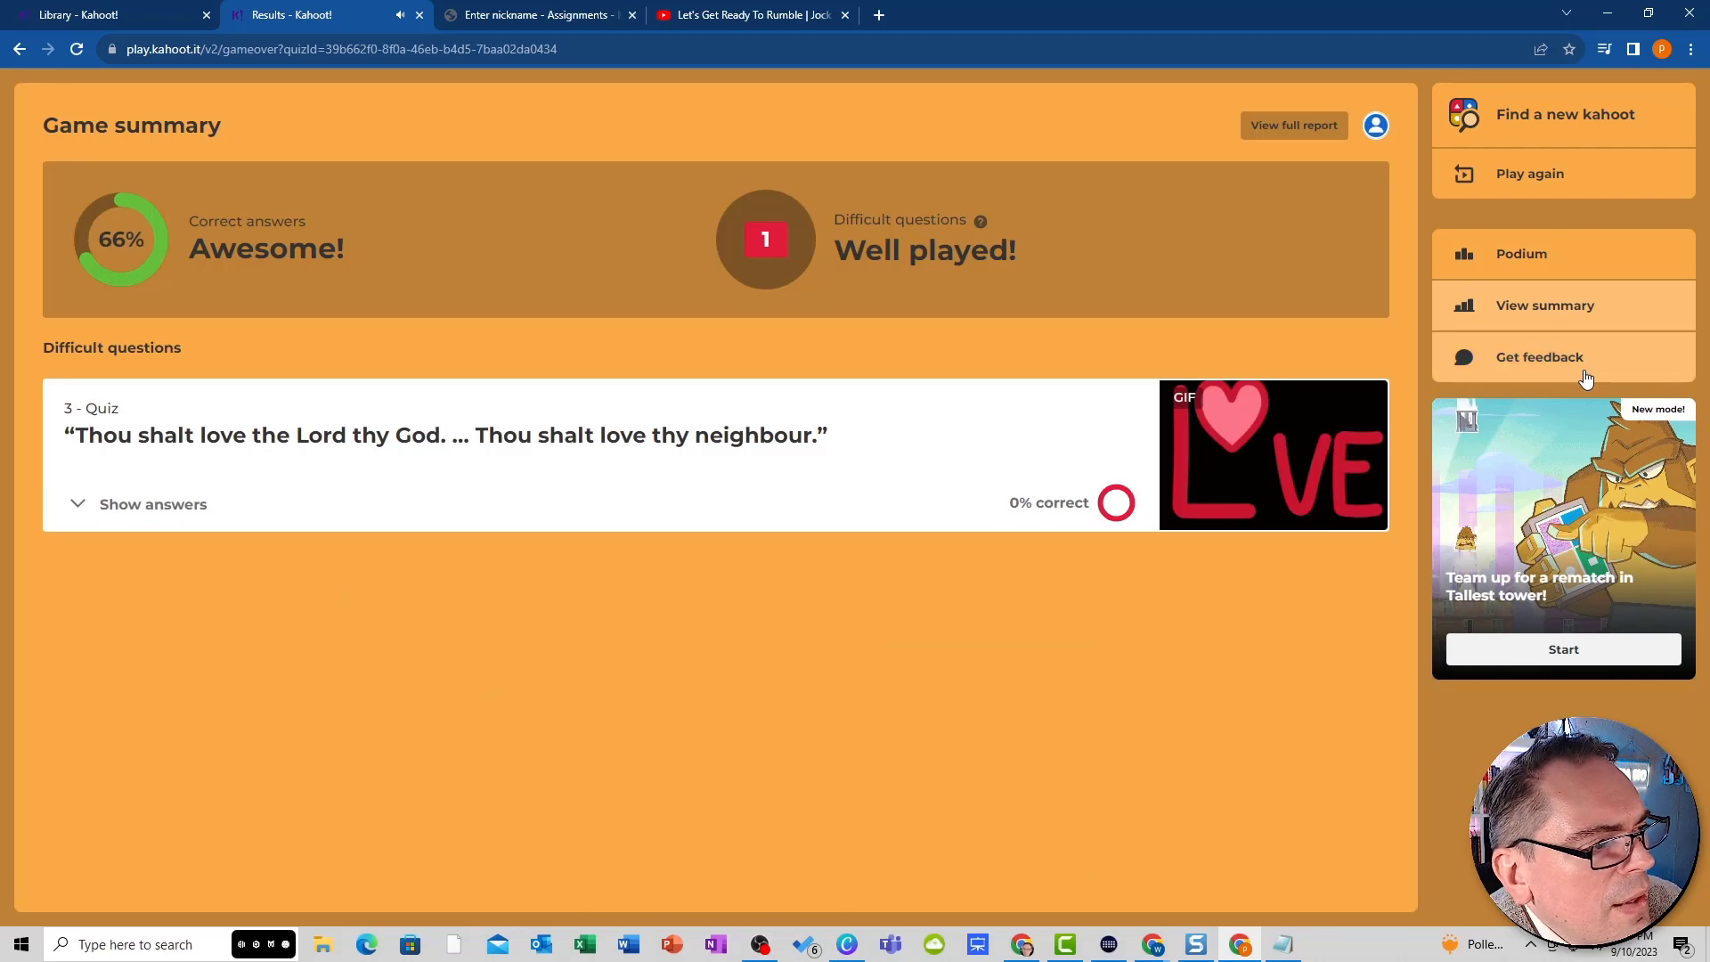
click(1580, 358)
click(1550, 276)
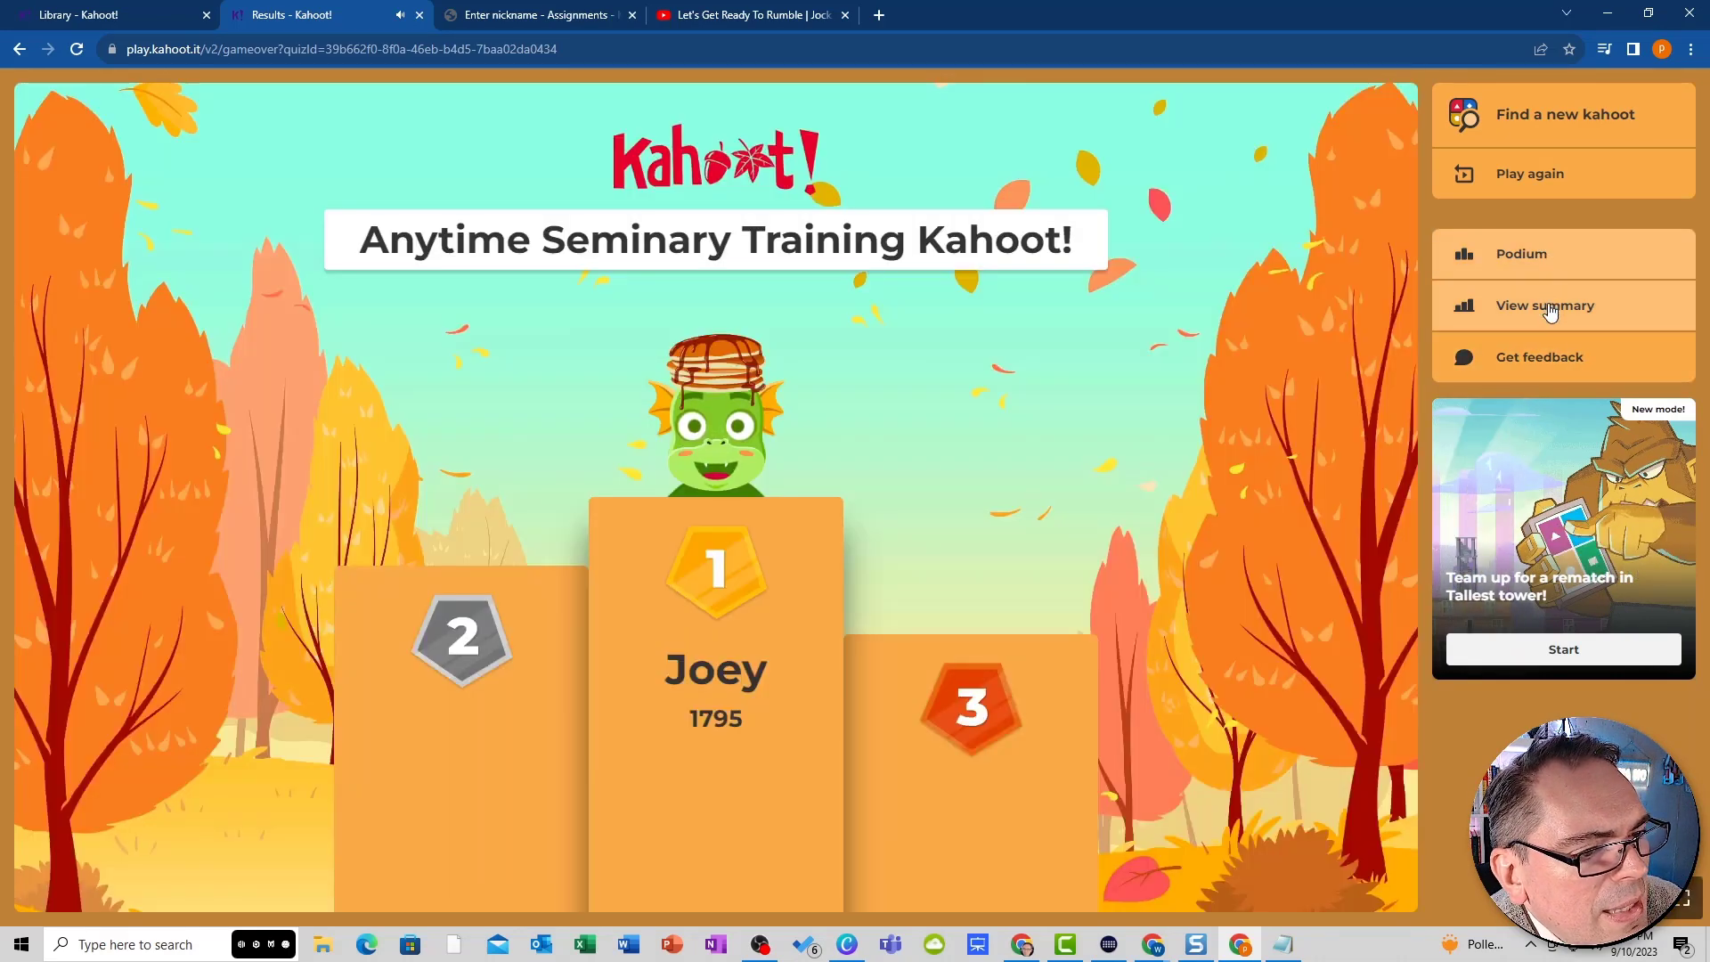
click(1569, 312)
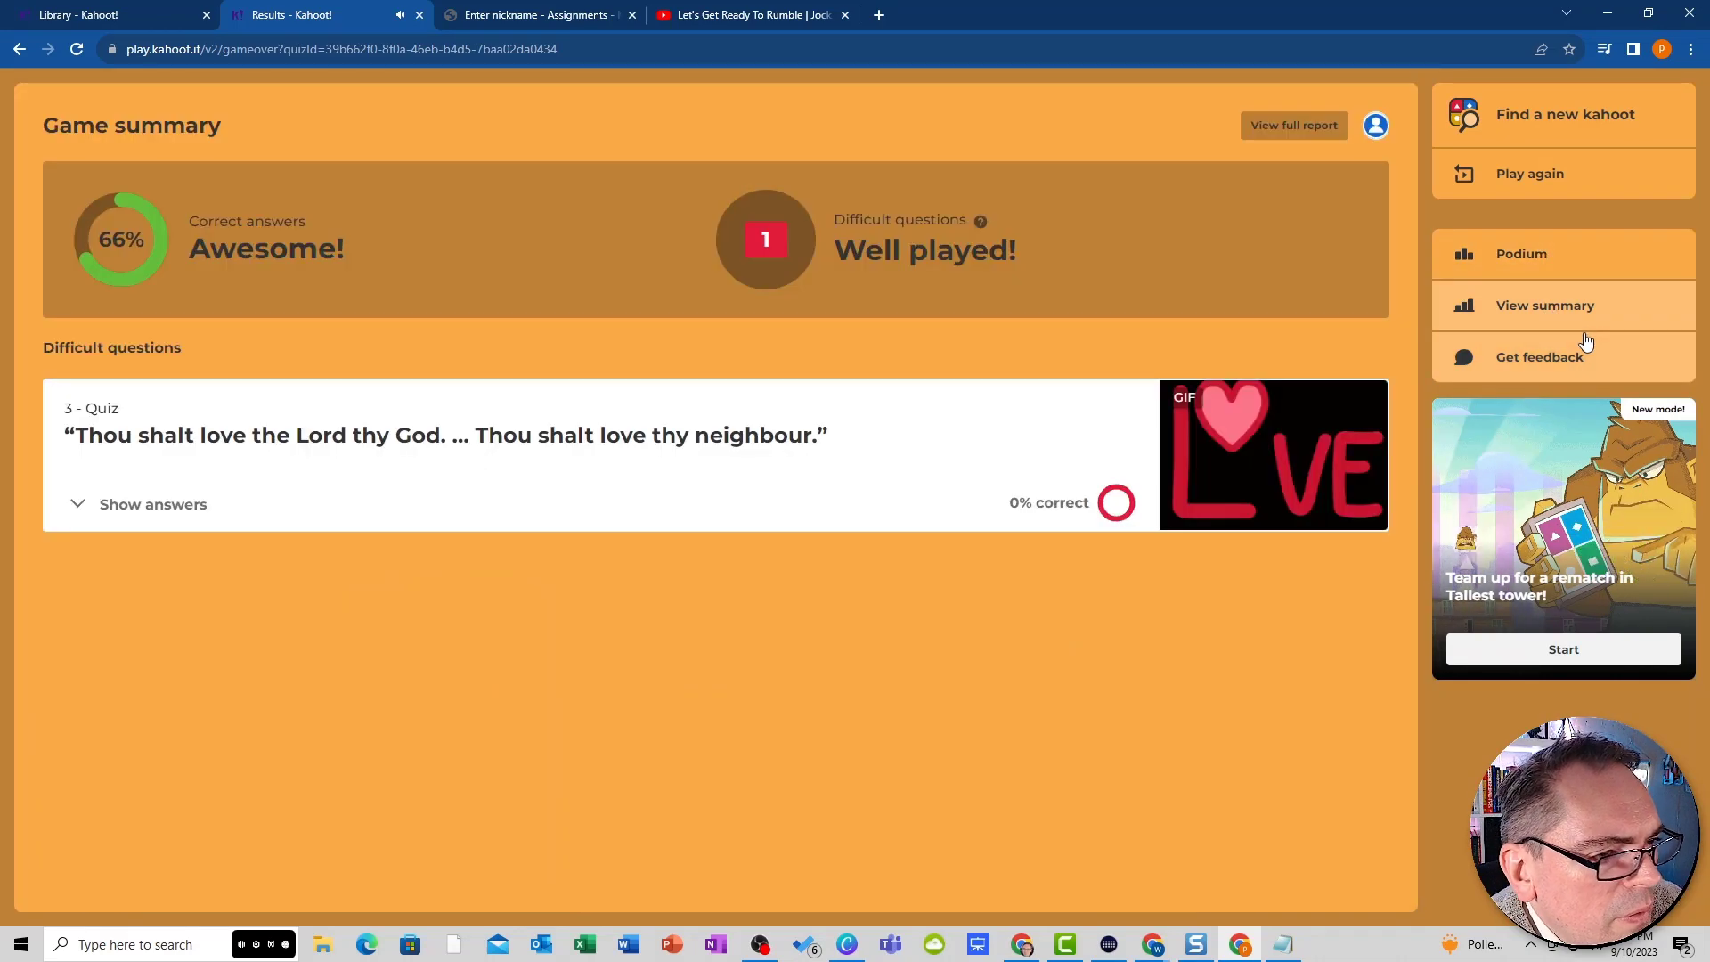
click(163, 510)
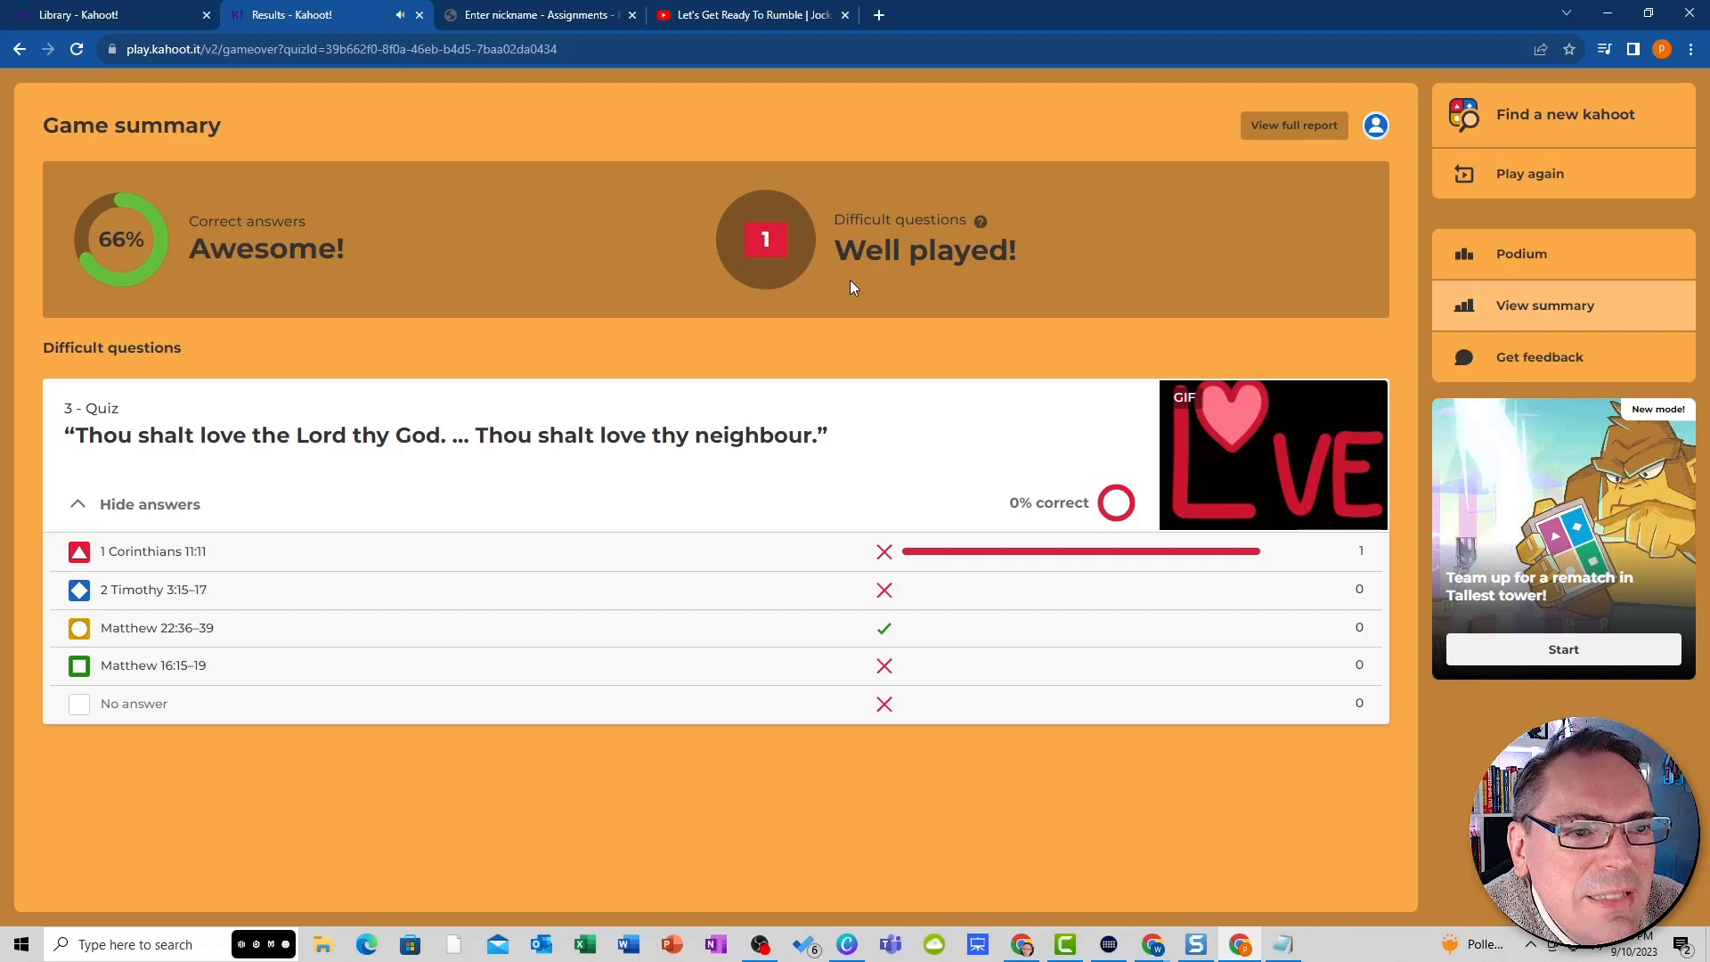
- Return to the Kahoot library and check the sort options for My folders
click(96, 15)
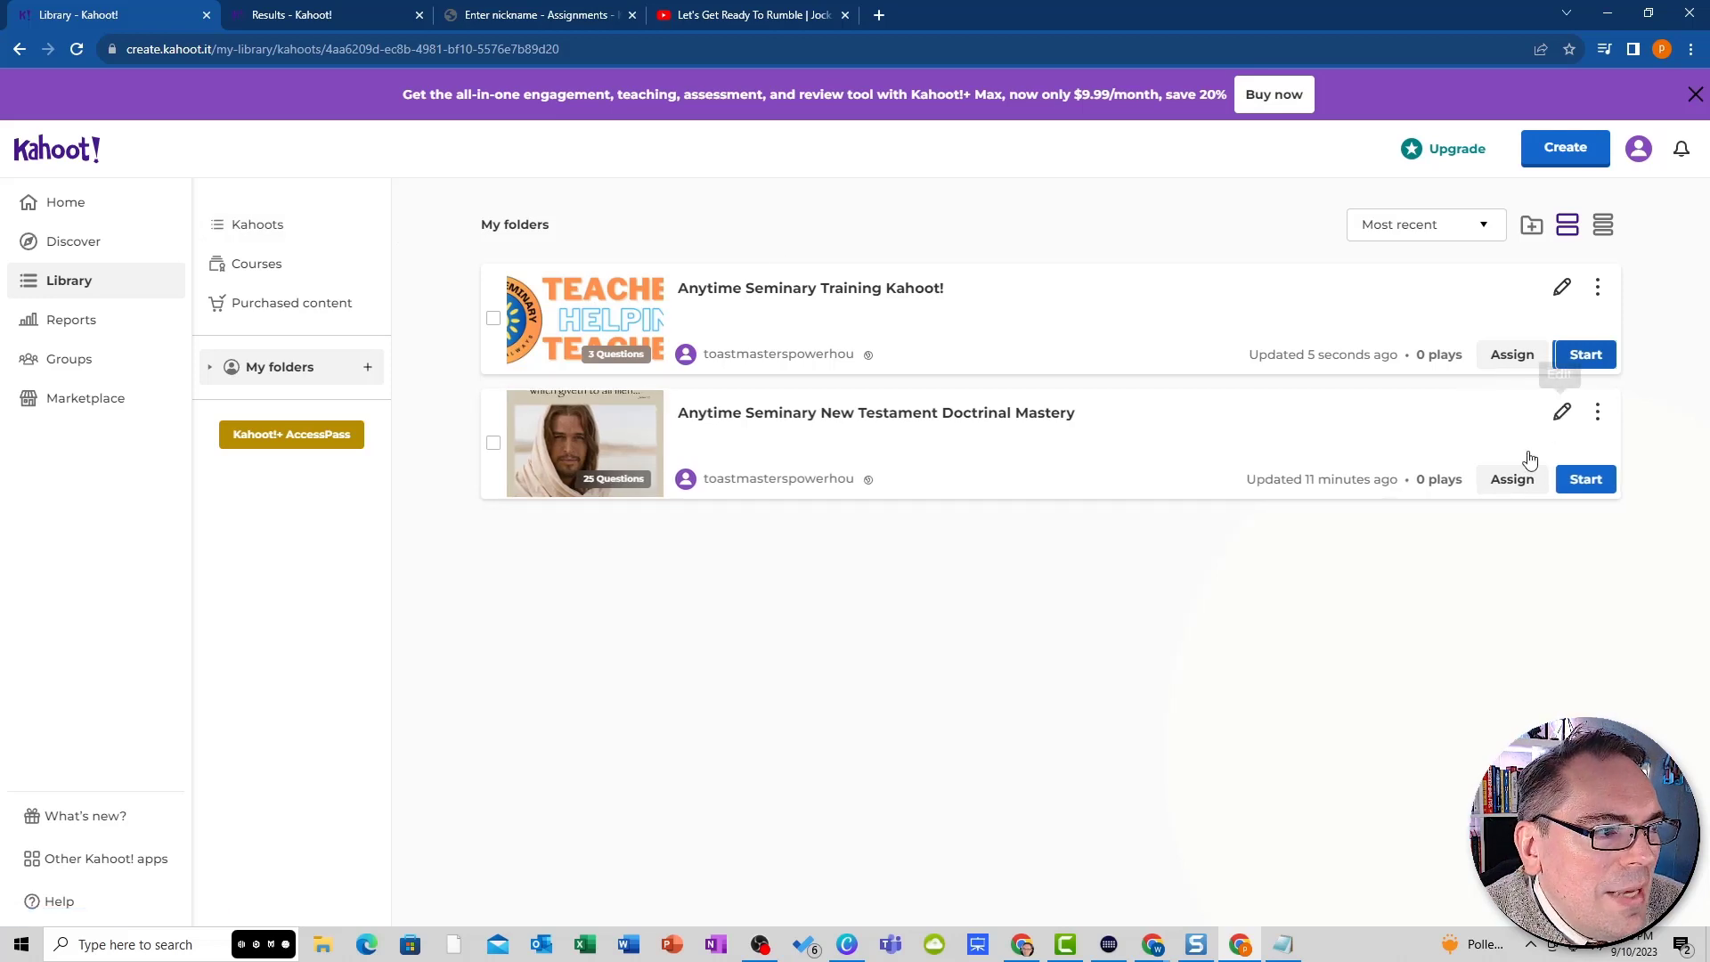
click(1481, 226)
click(1013, 606)
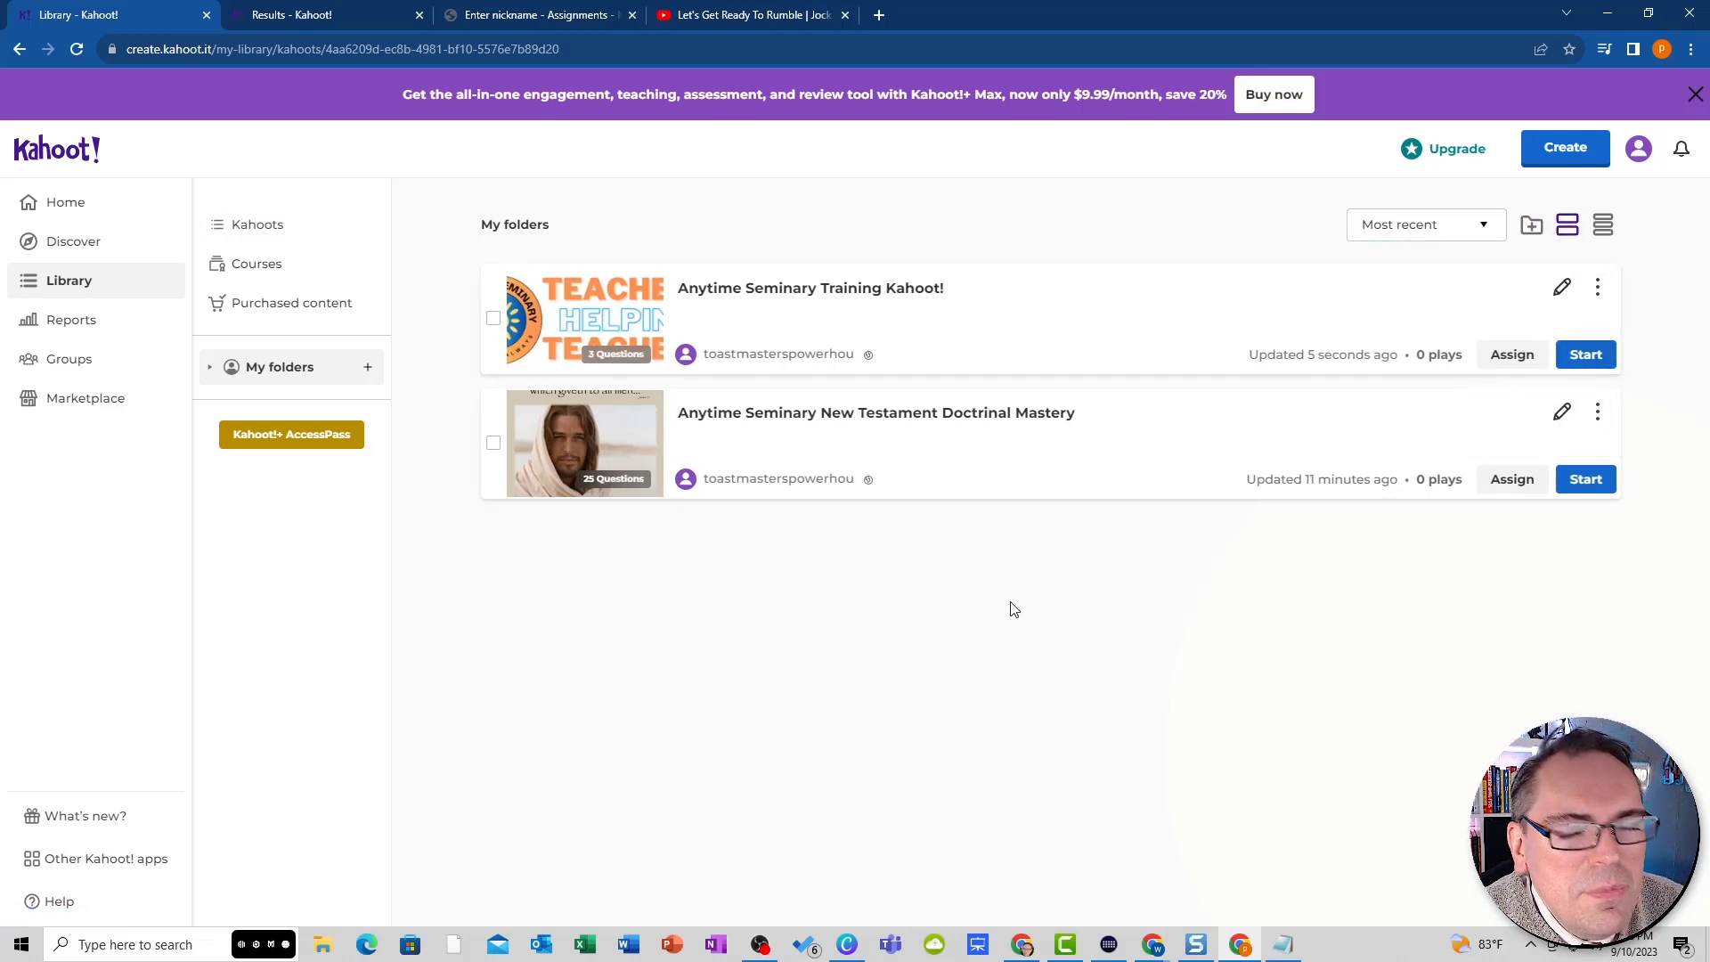